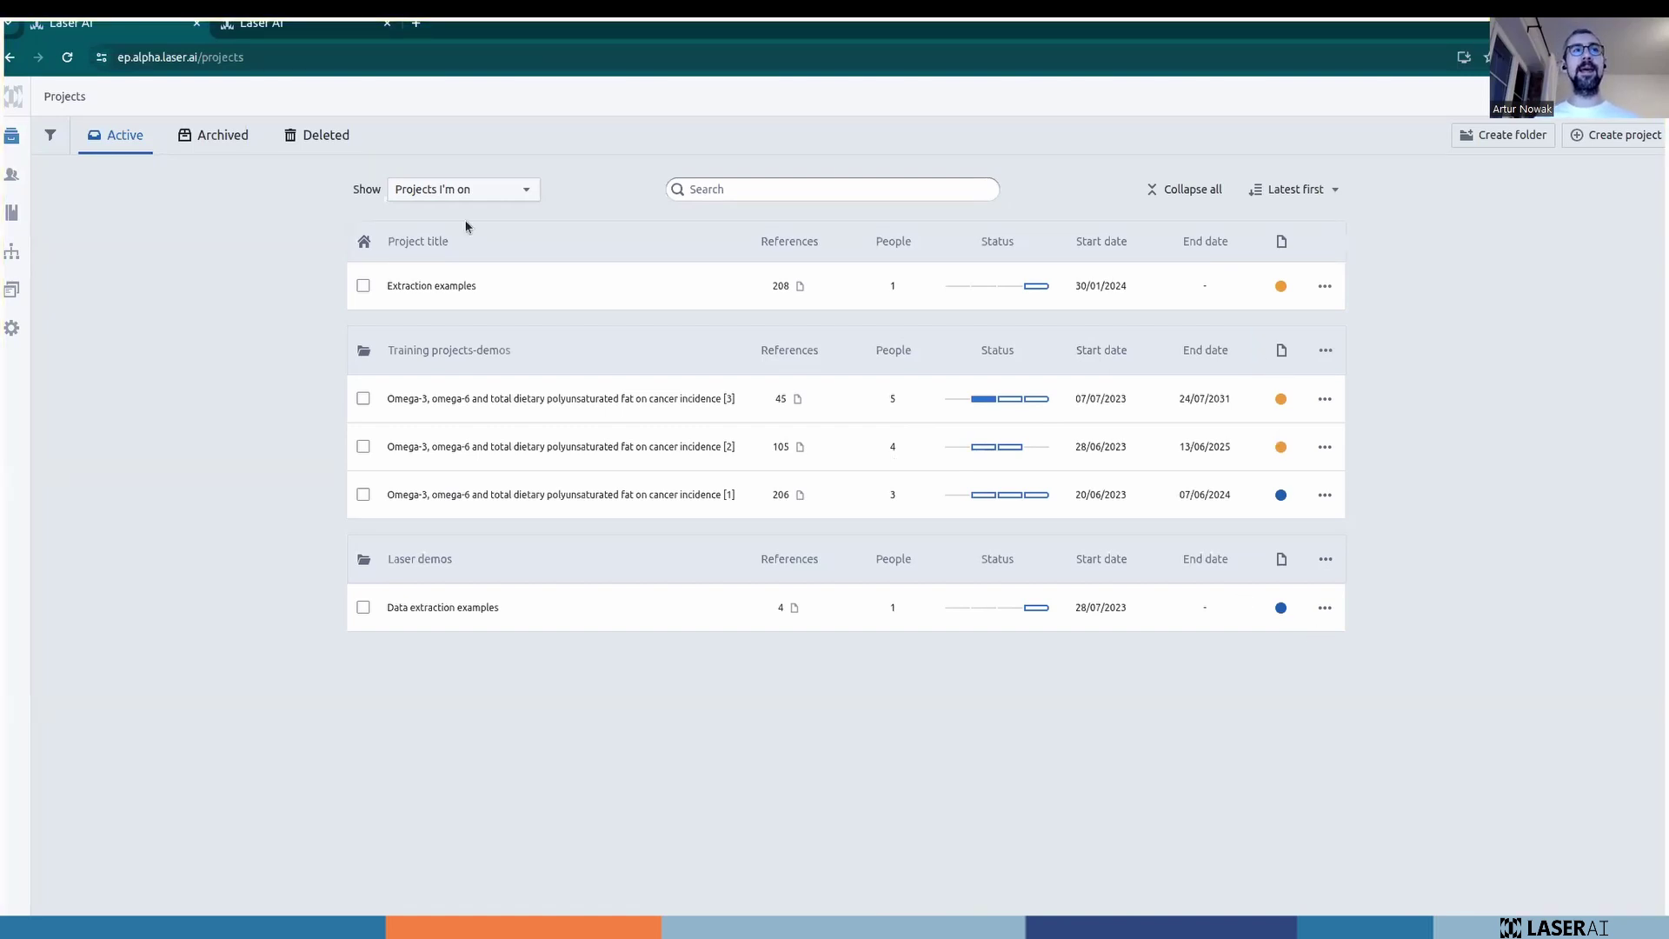
Review the library filters and the display options available for the project list.
{"action": "left_click", "coordinate": [50, 135]}
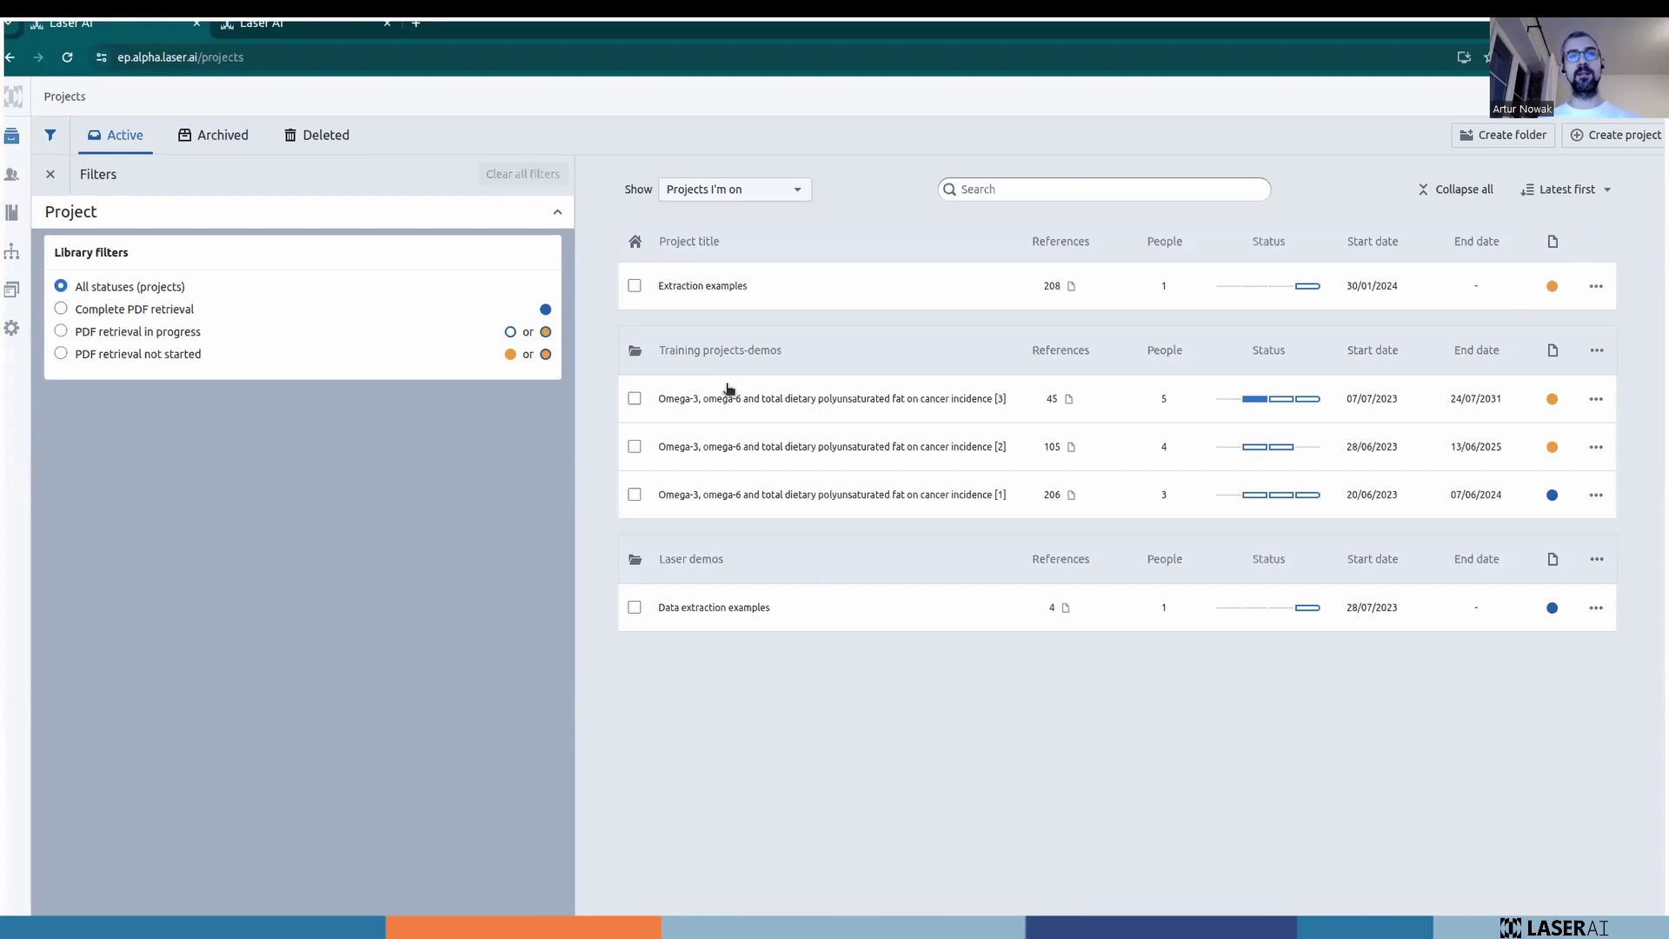
{"action": "left_click", "coordinate": [66, 177]}
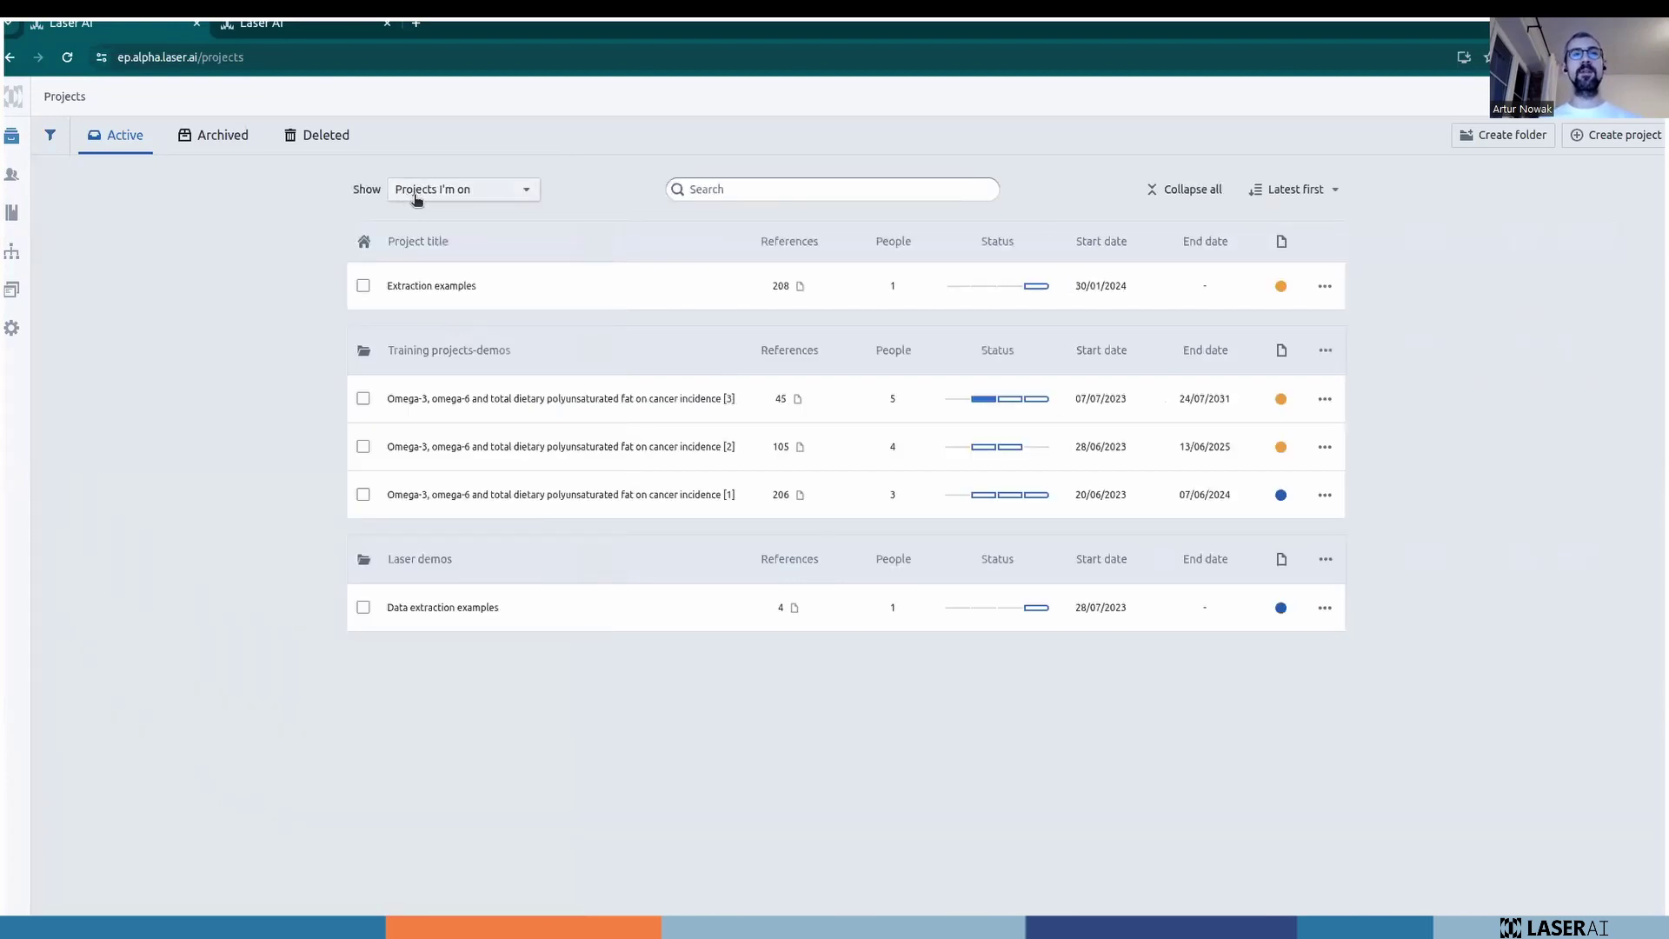
{"action": "left_click", "coordinate": [531, 189]}
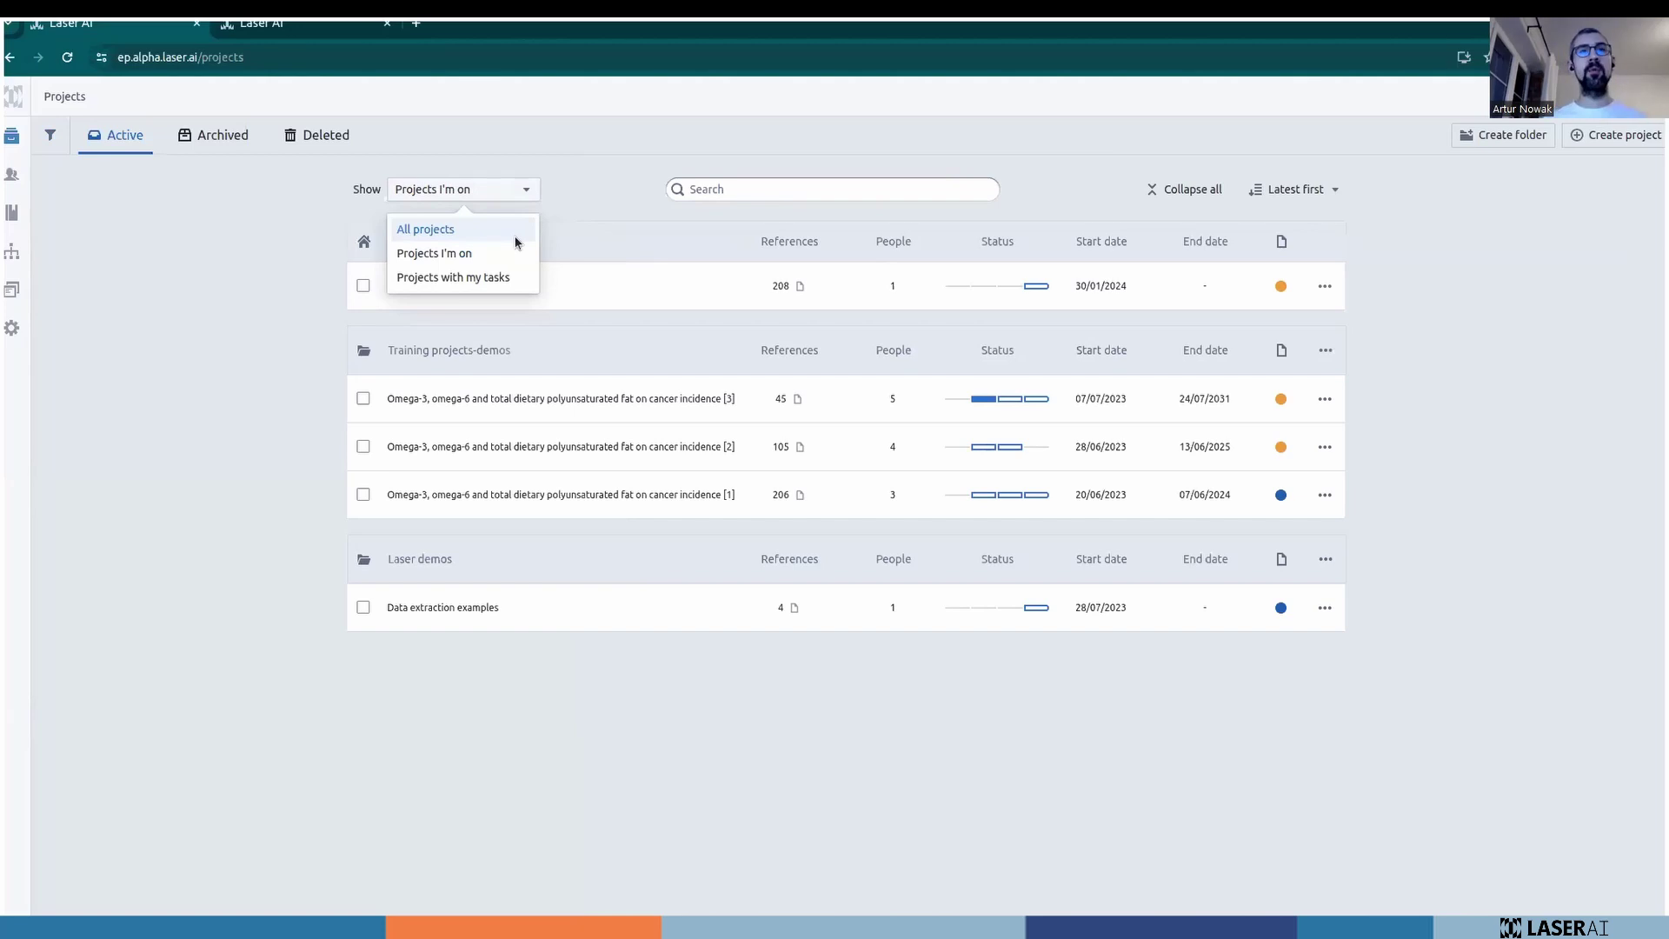
{"action": "key", "text": "ctrl+t"}
{"action": "type", "text": "stgv er"}
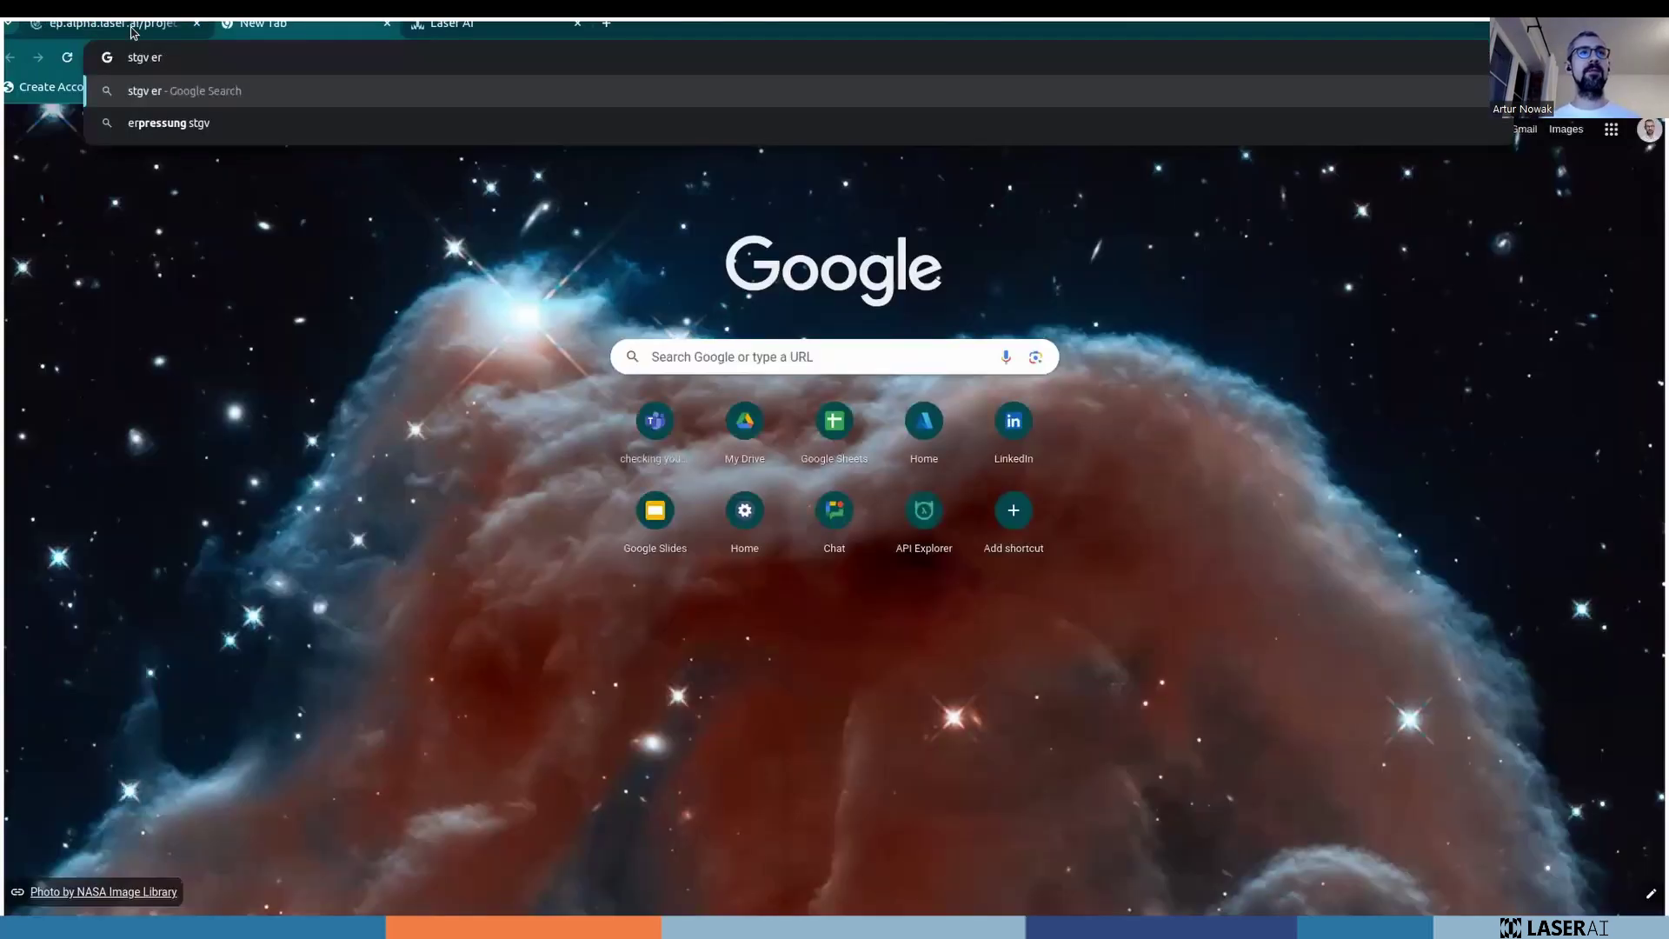
{"action": "left_click", "coordinate": [135, 28]}
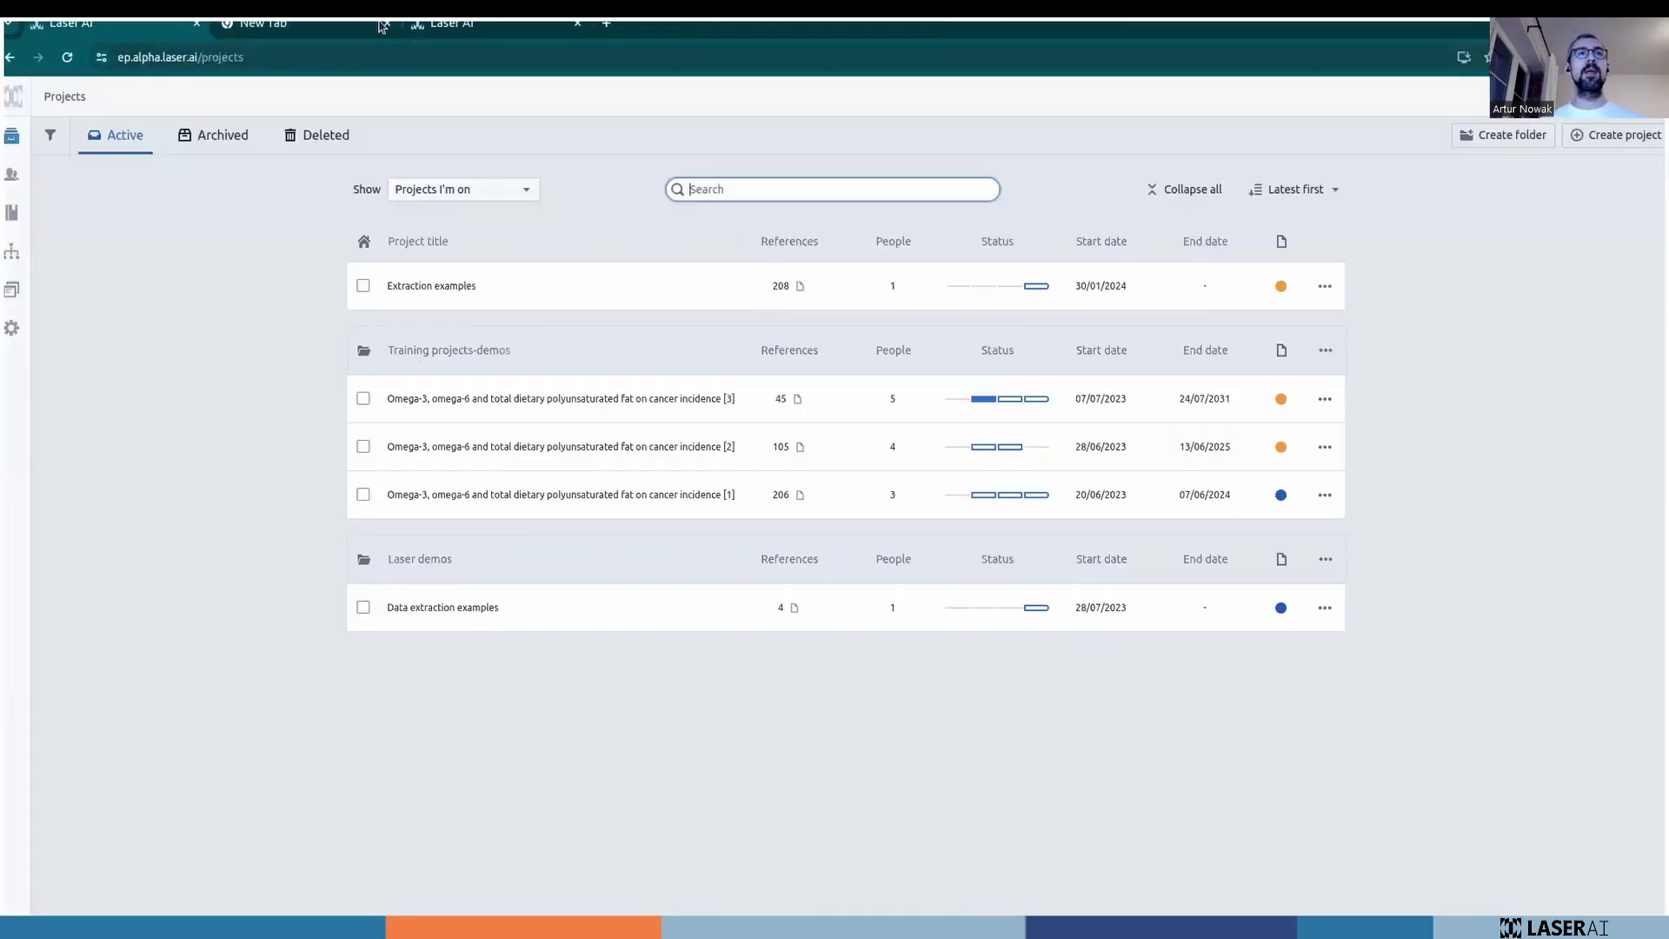
{"action": "left_click", "coordinate": [387, 24]}
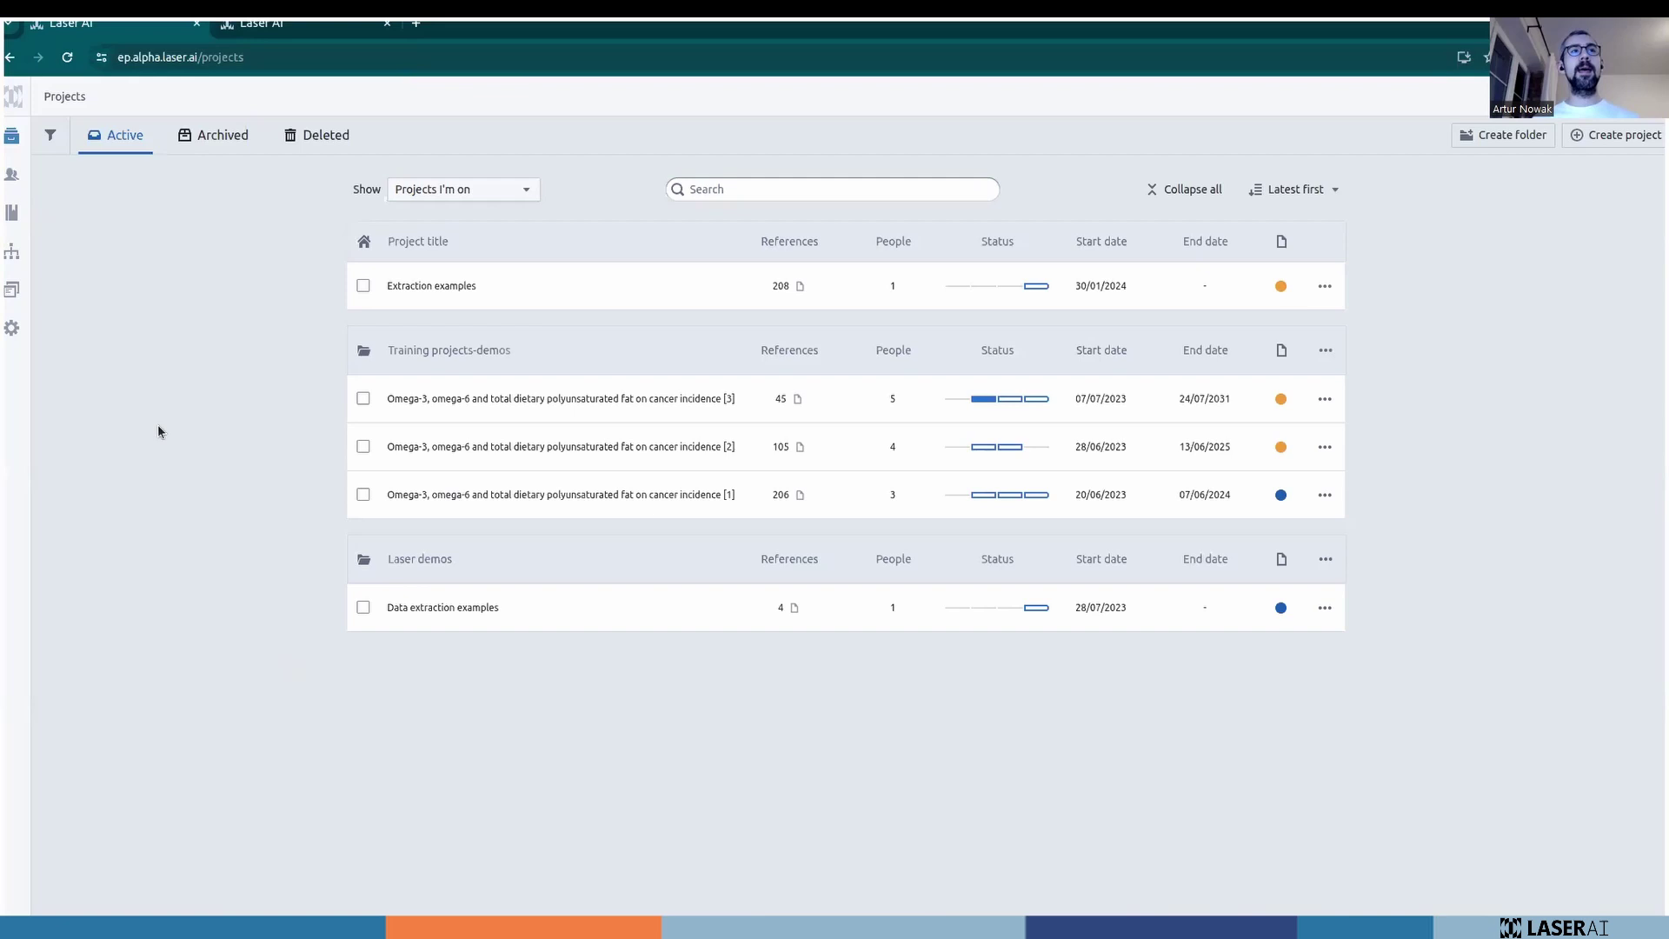
View the organization's user list and its sets of keyword highlights.
{"action": "left_click", "coordinate": [10, 176]}
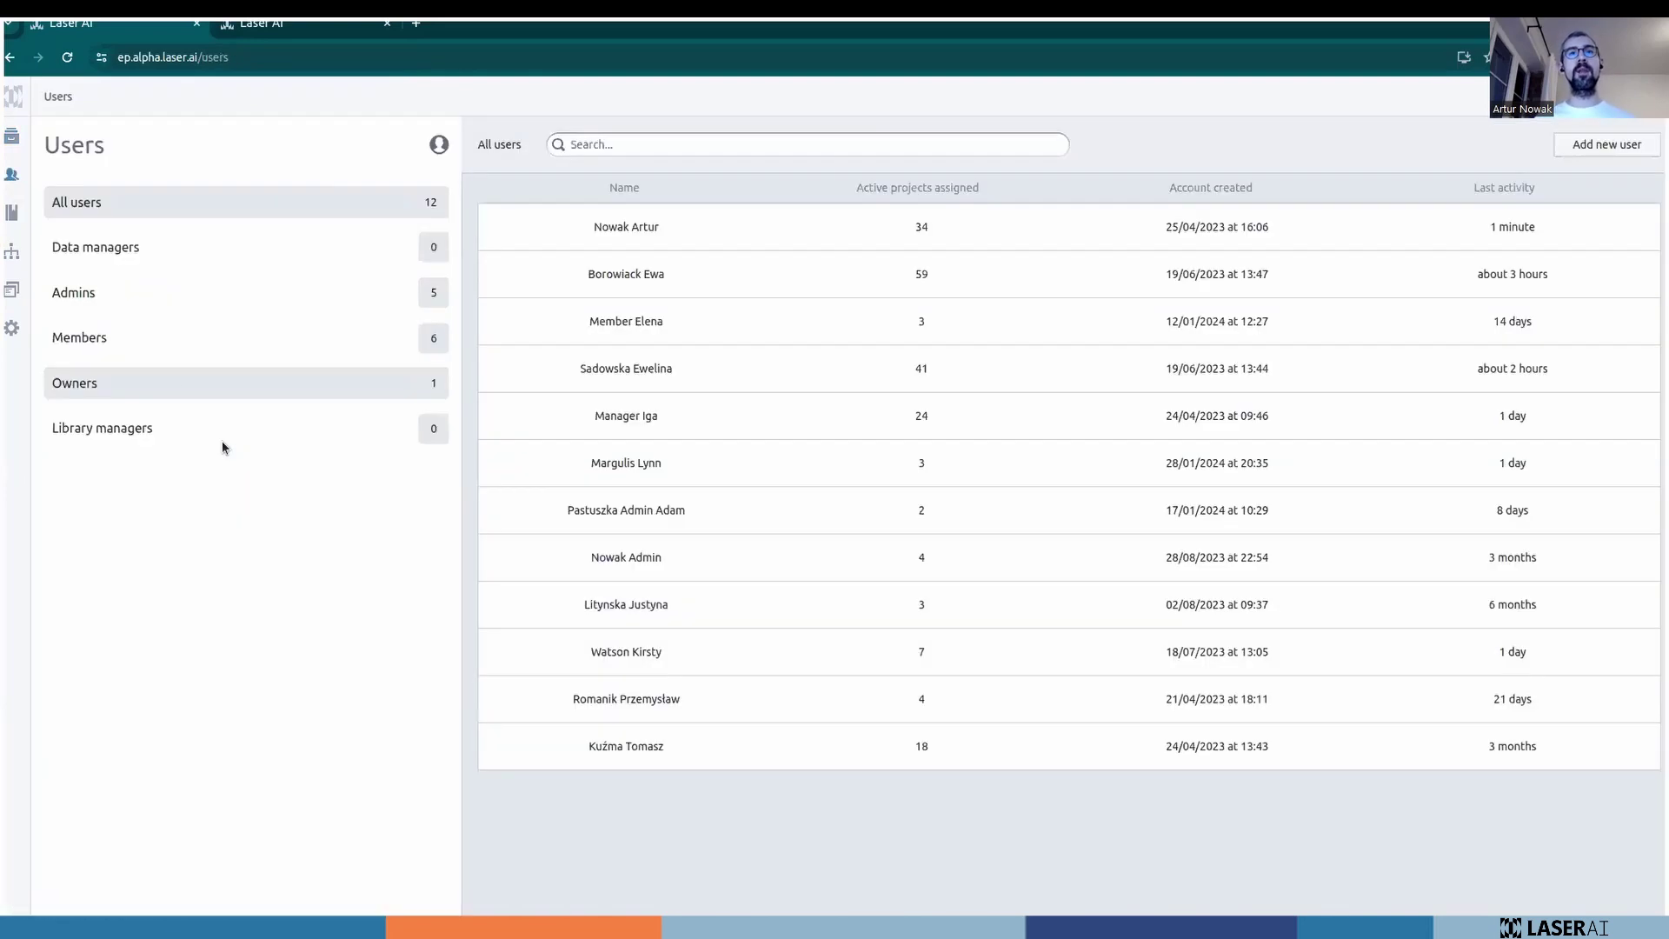
{"action": "left_click", "coordinate": [11, 215]}
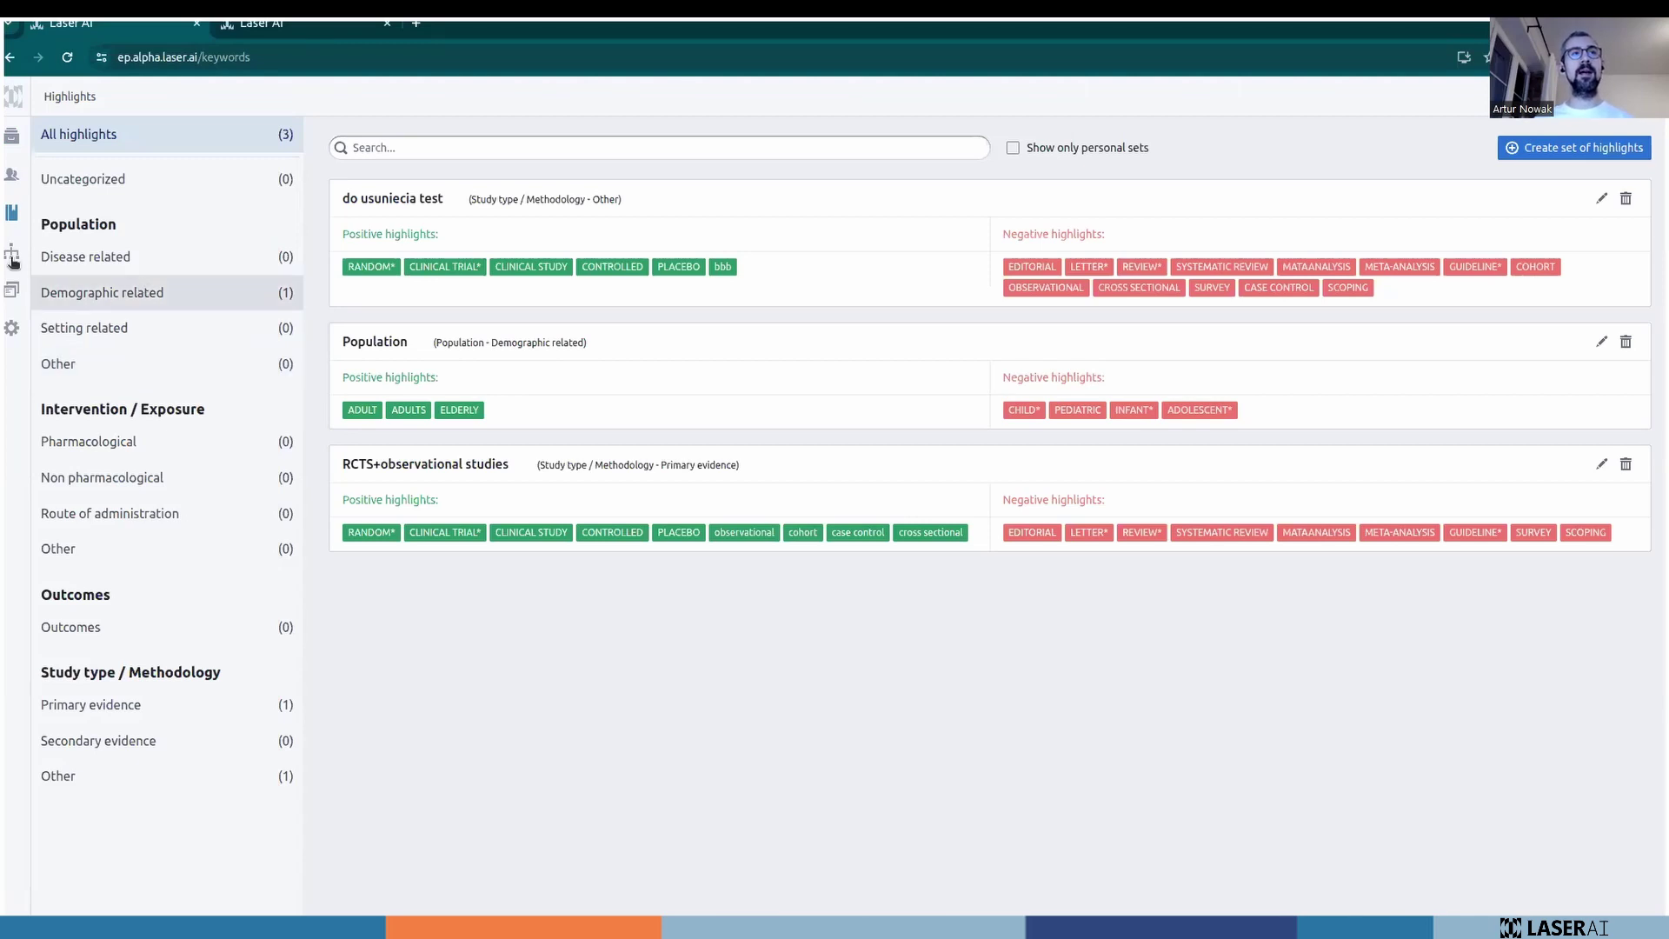
Look through the full list of the organization's controlled vocabularies.
{"action": "left_click", "coordinate": [35, 304]}
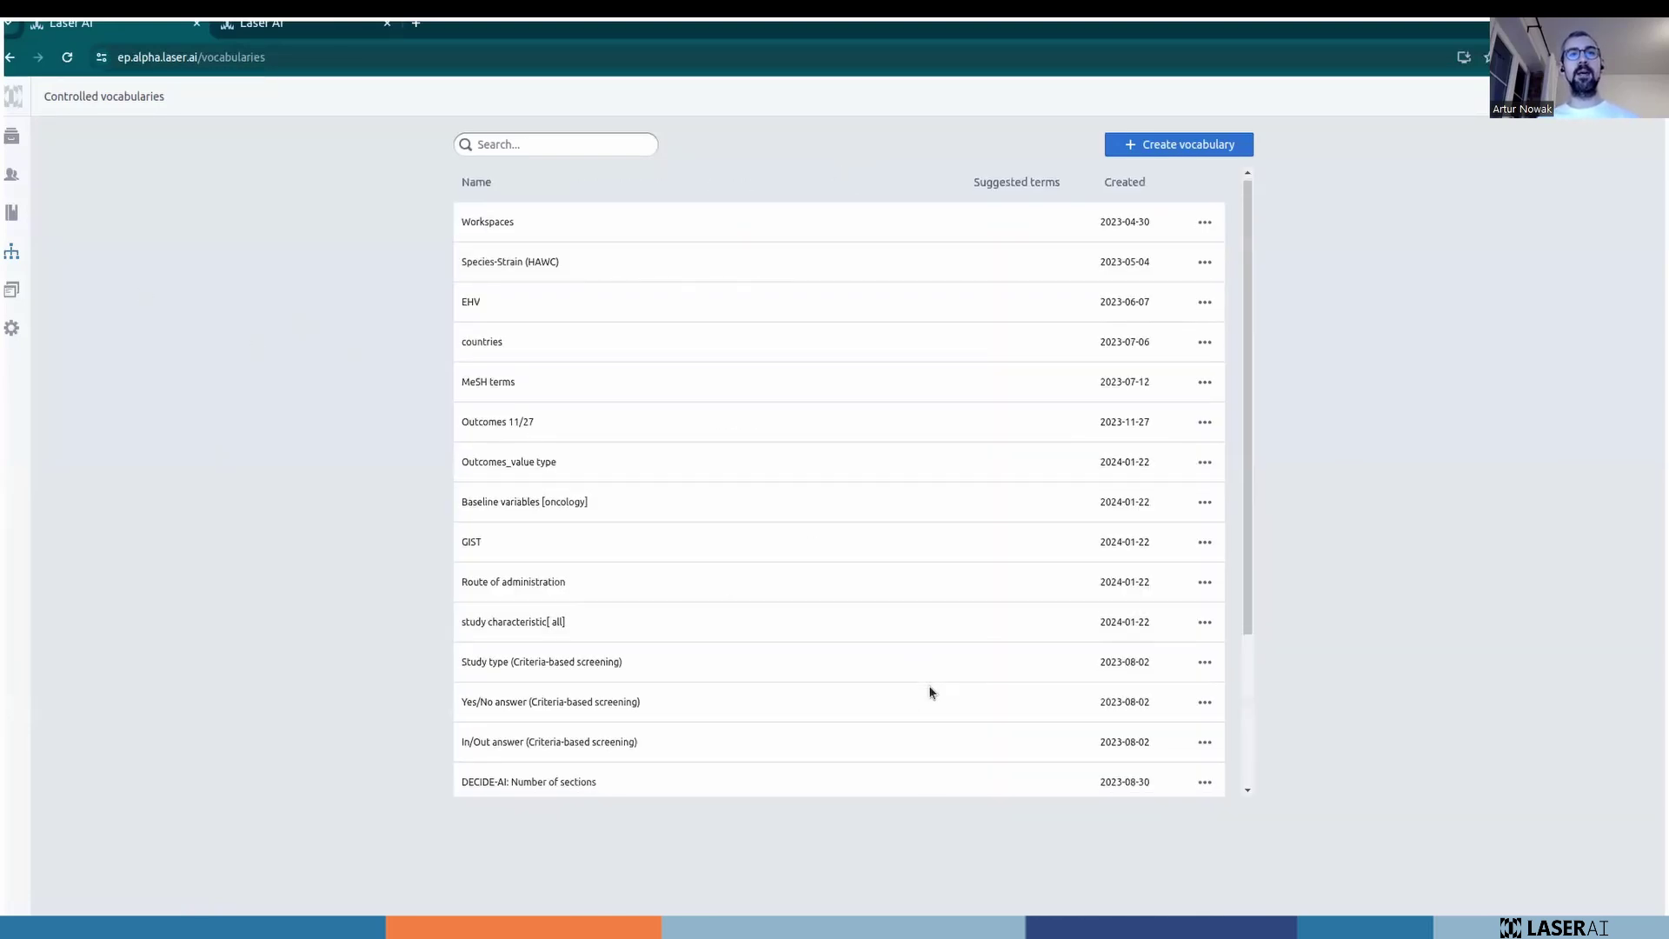
{"action": "scroll", "coordinate": [917, 669], "scroll_direction": "down", "scroll_amount": 3}
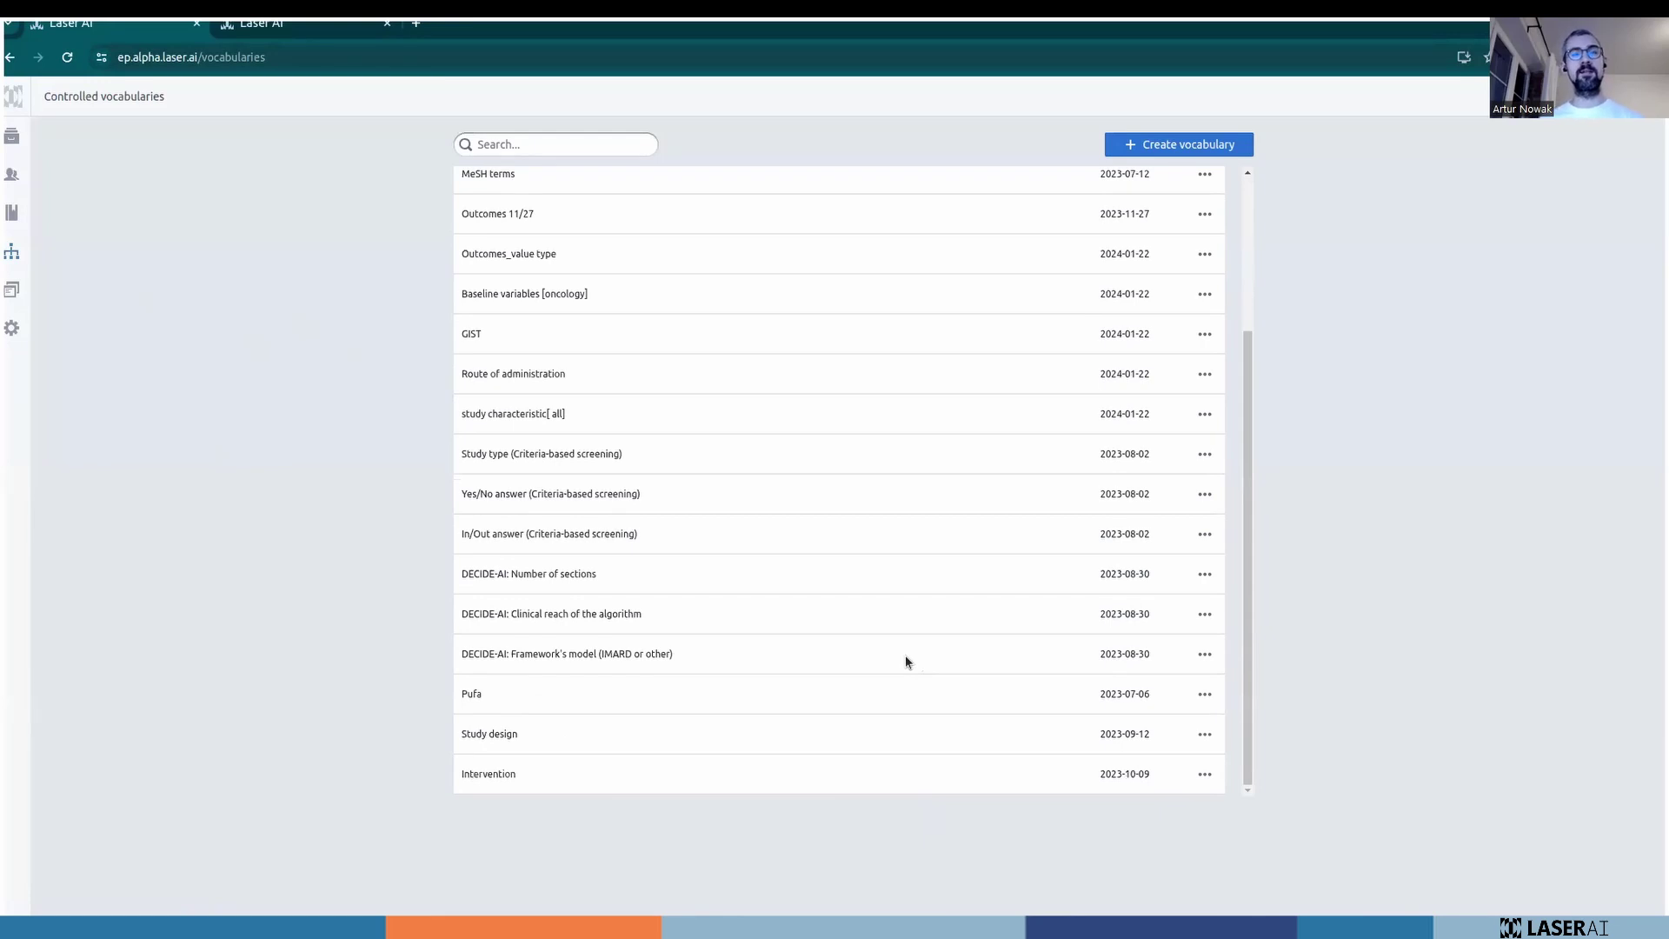
{"action": "scroll", "coordinate": [695, 575], "scroll_direction": "up", "scroll_amount": 3}
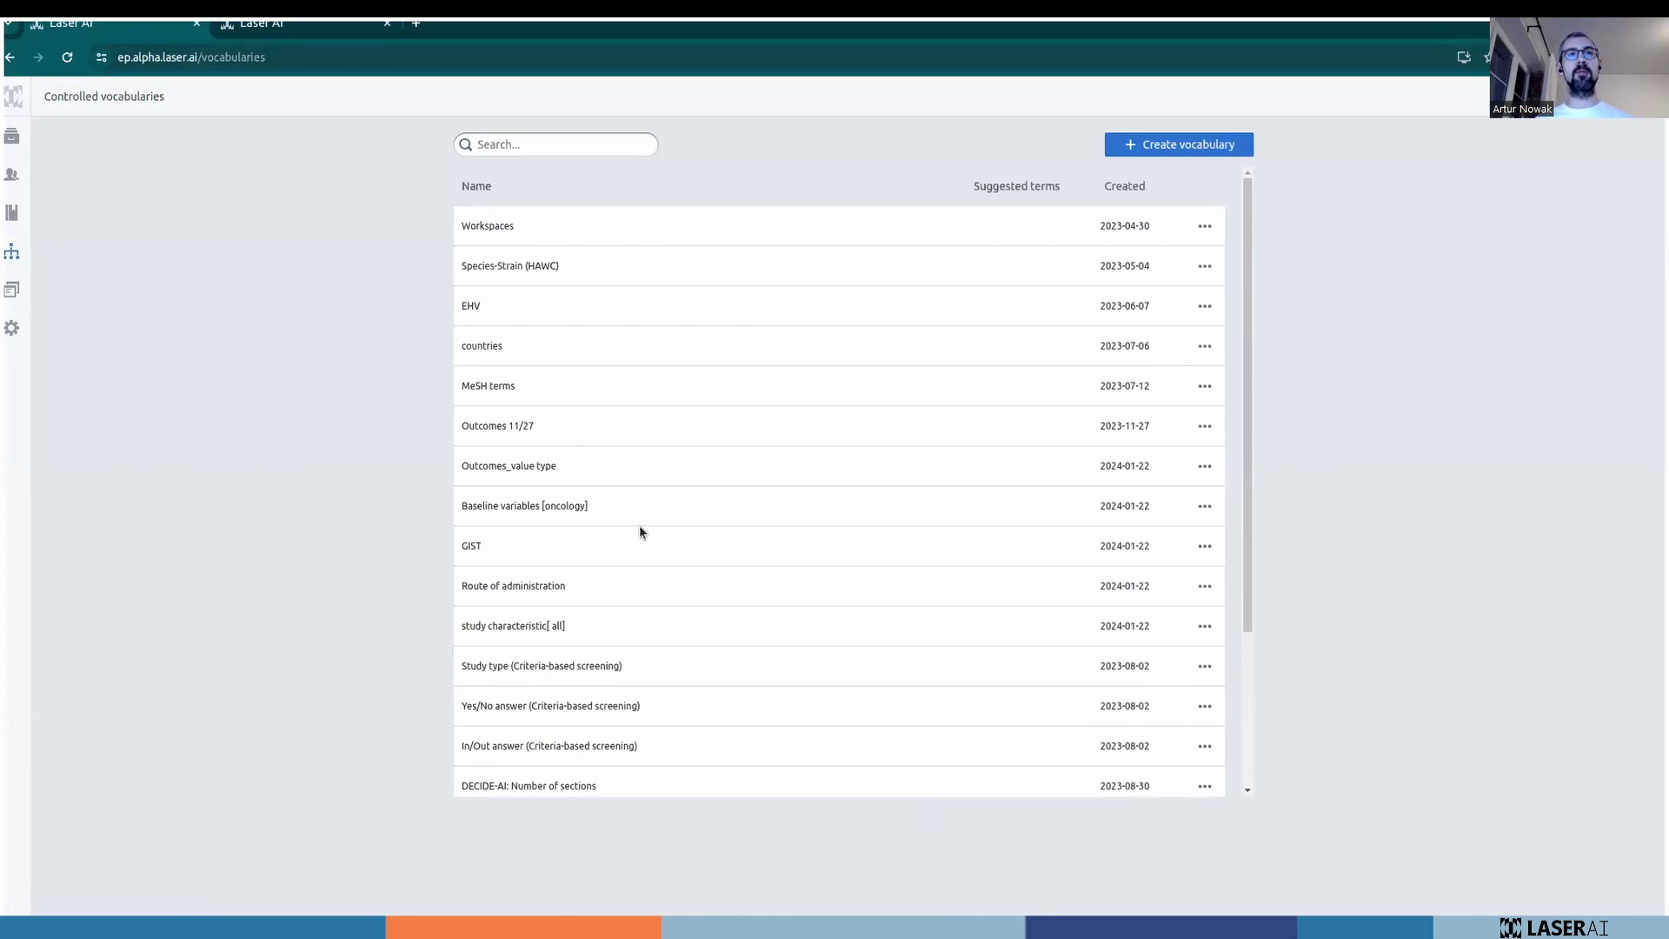
{"action": "scroll", "coordinate": [686, 608], "scroll_direction": "down", "scroll_amount": 3}
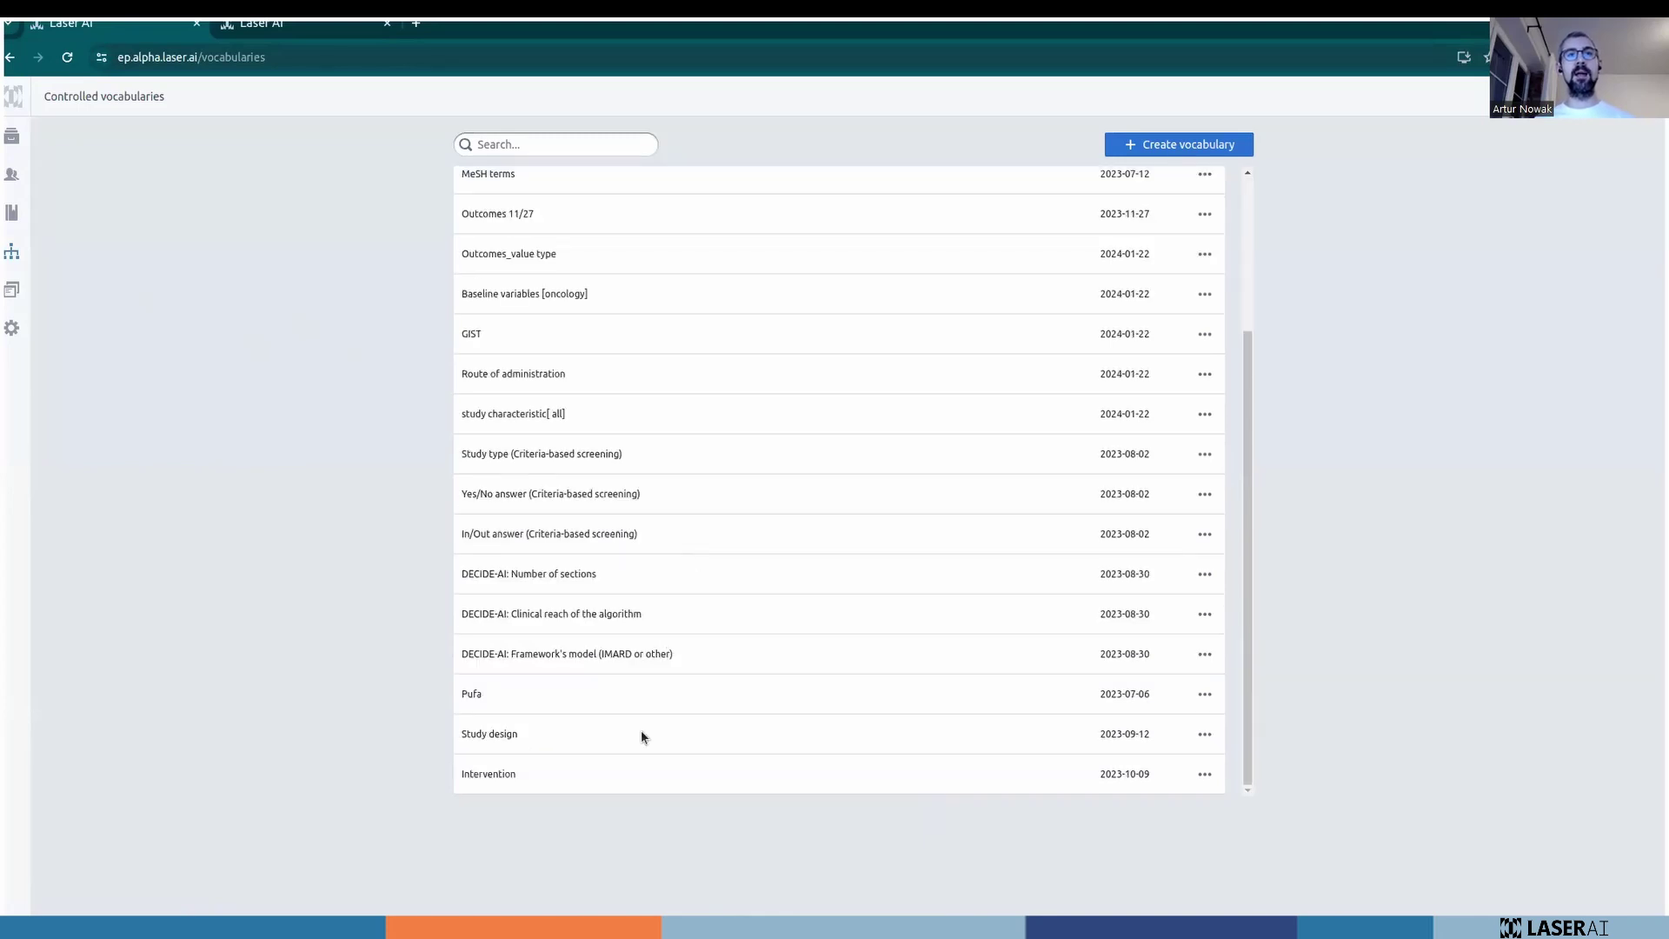
{"action": "scroll", "coordinate": [640, 728], "scroll_direction": "up", "scroll_amount": 1}
{"action": "scroll", "coordinate": [525, 218], "scroll_direction": "down", "scroll_amount": 1}
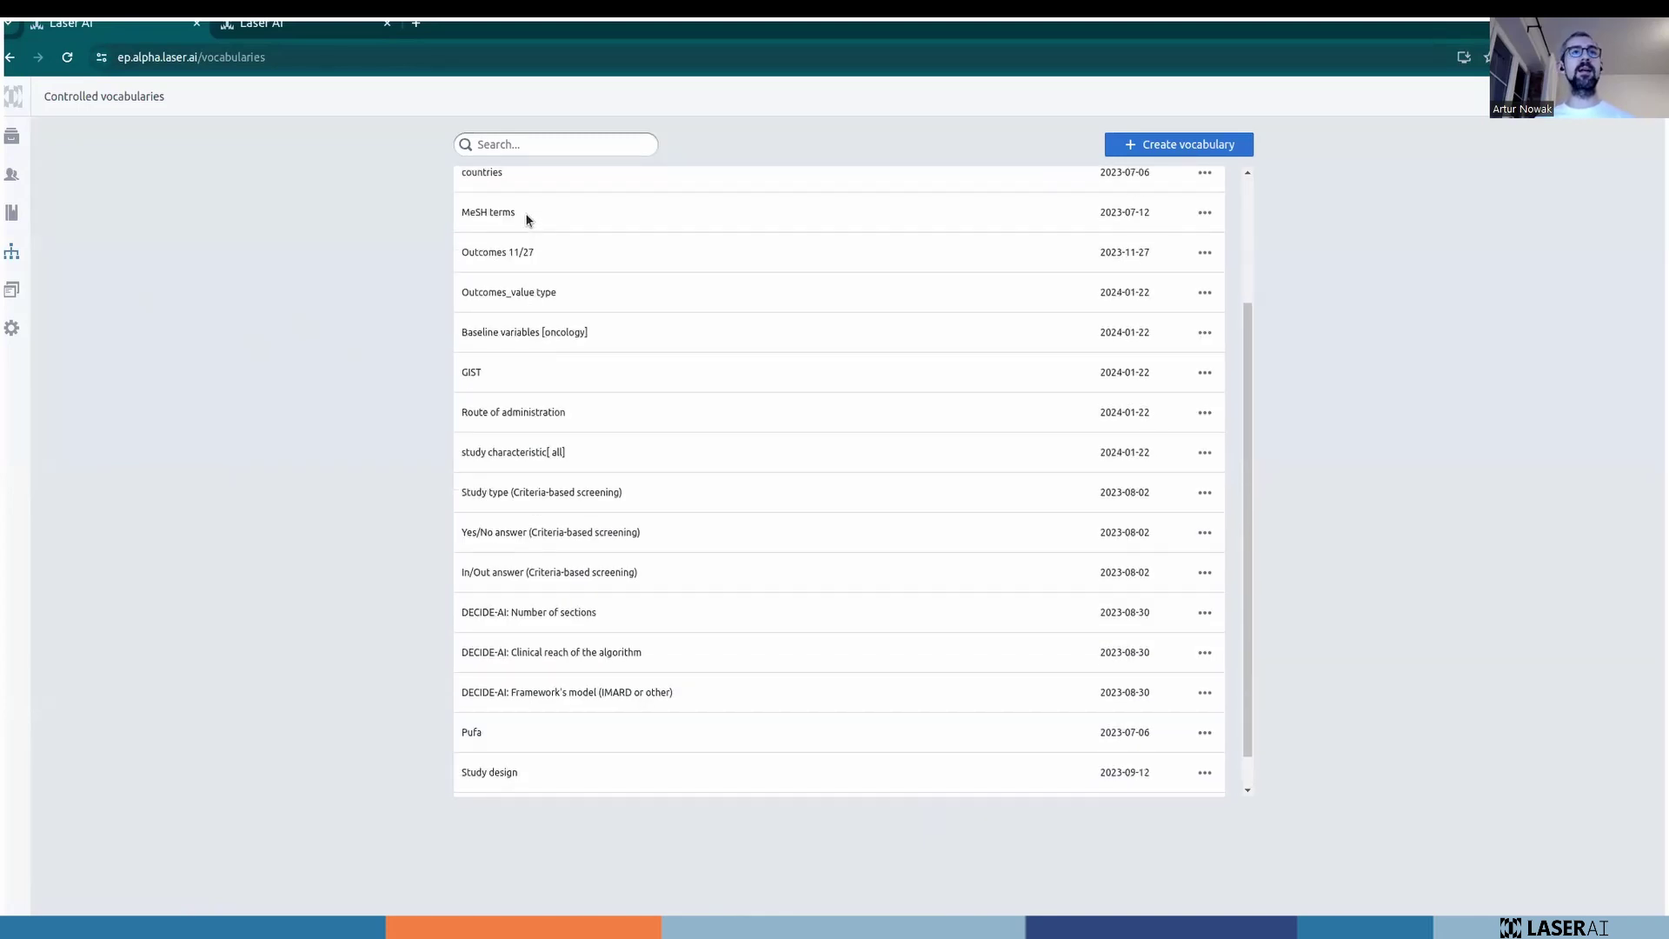
View the Antimony Potassium Tartrate entry in the MeSH terms vocabulary, under Chemicals and Drugs [D] > Organic Chemicals.
{"action": "left_click", "coordinate": [525, 218]}
{"action": "left_click", "coordinate": [591, 231]}
{"action": "left_click", "coordinate": [609, 280]}
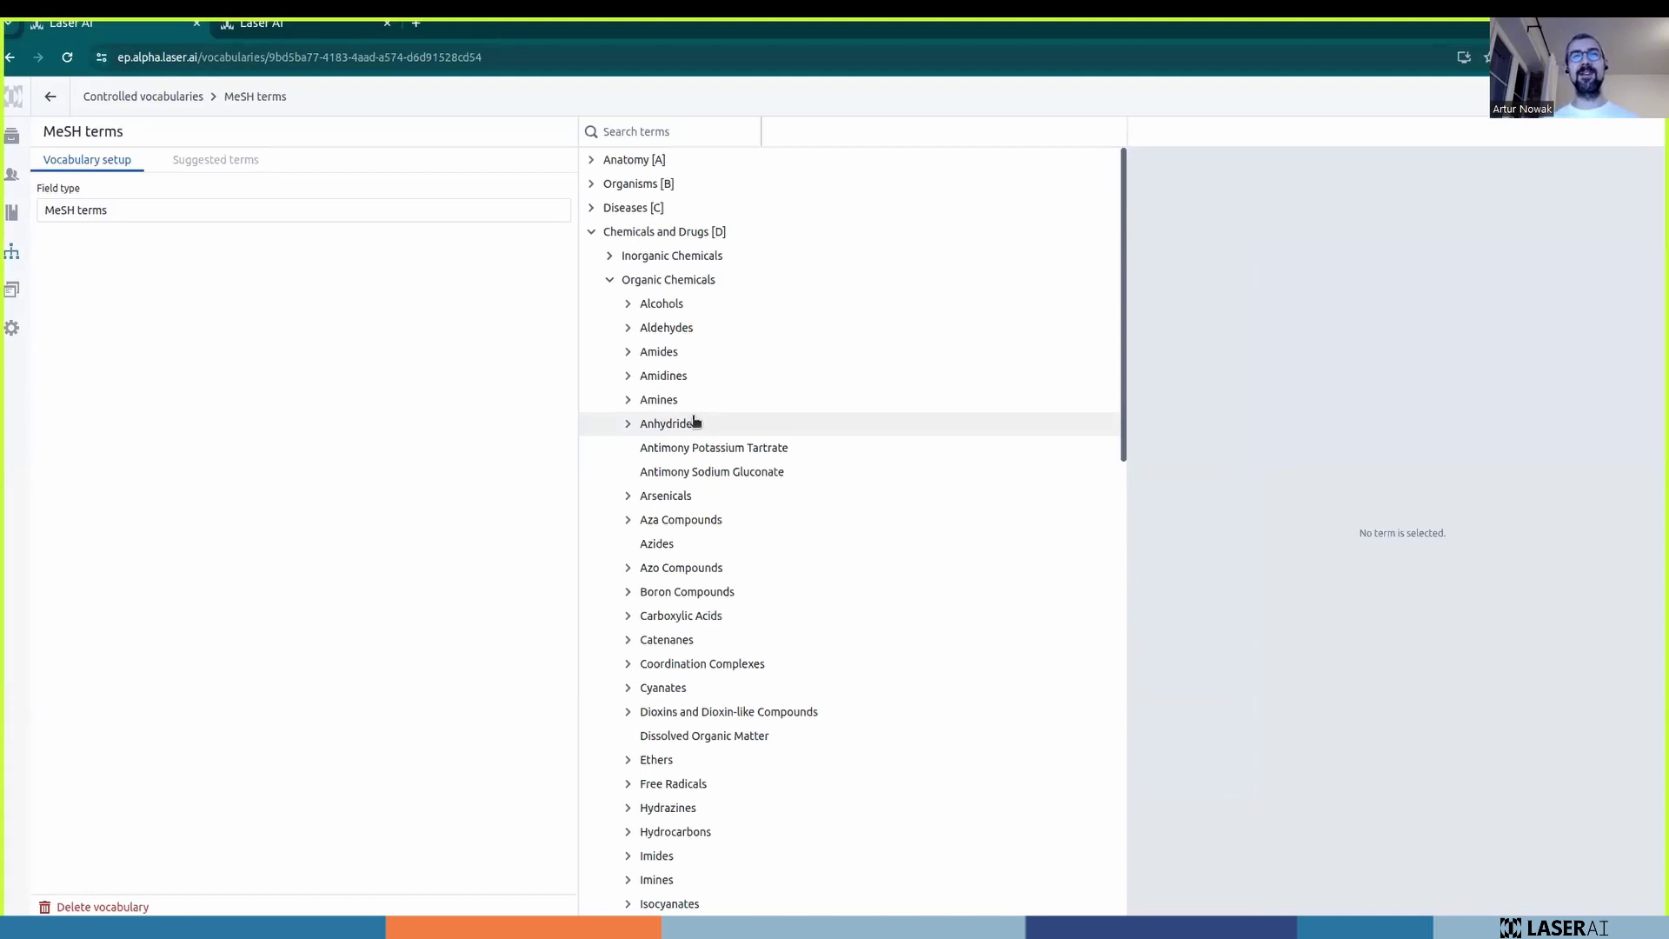
{"action": "left_click", "coordinate": [676, 447]}
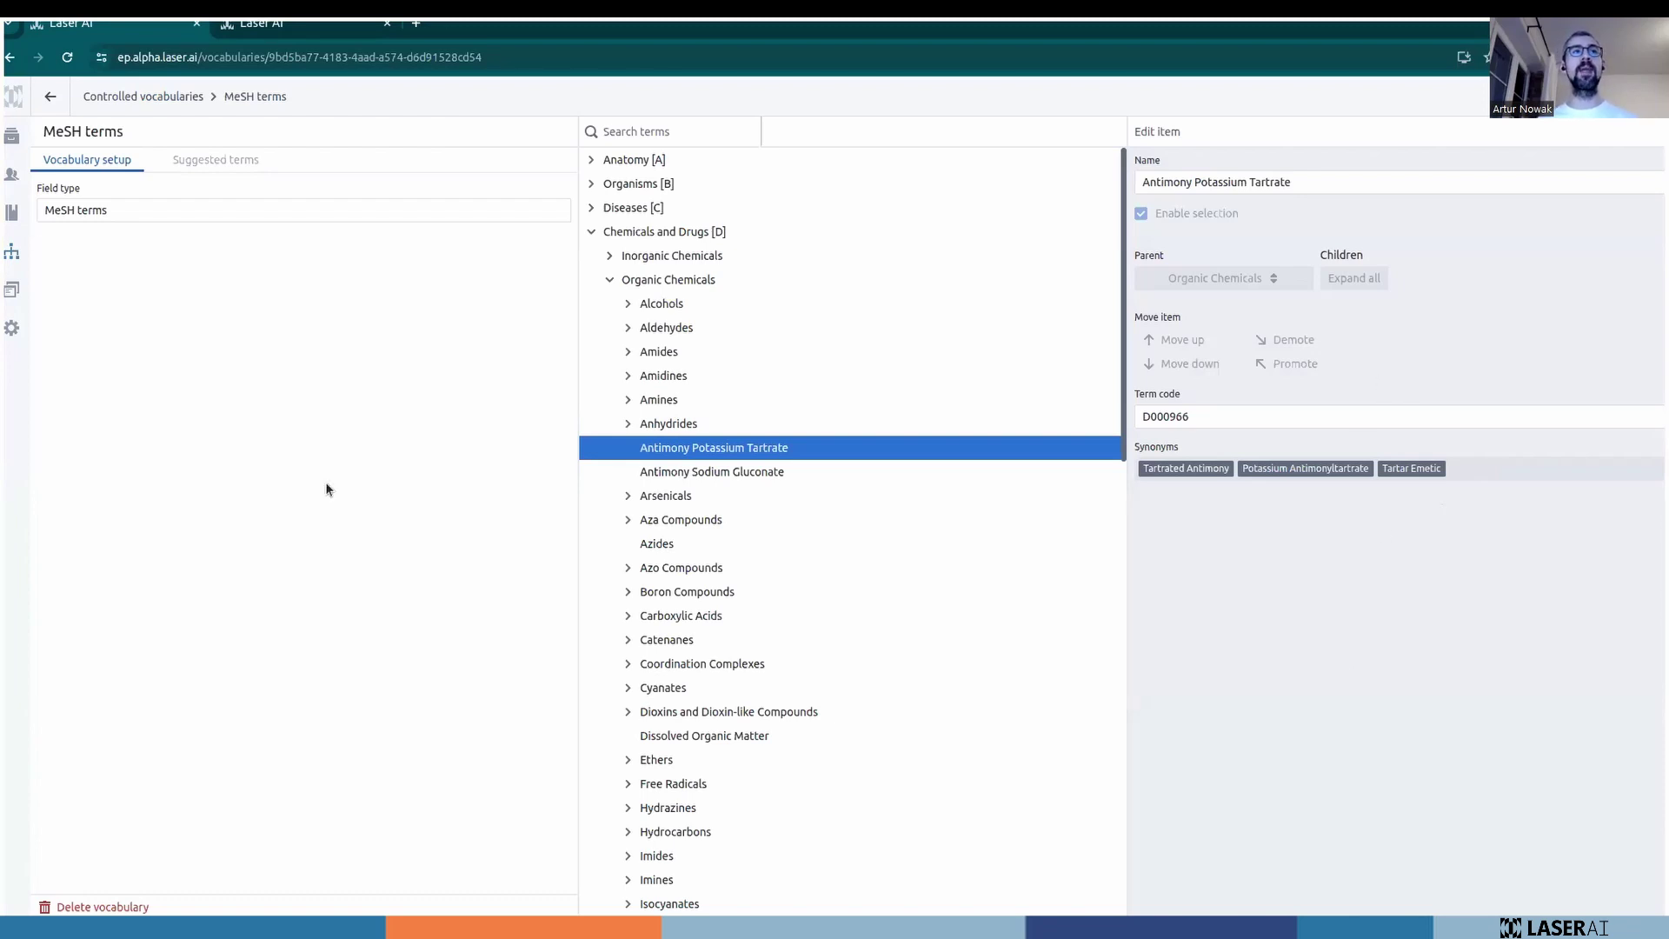
View the screening criteria templates and the permissions of each project role in the organization settings.
{"action": "left_click", "coordinate": [11, 290]}
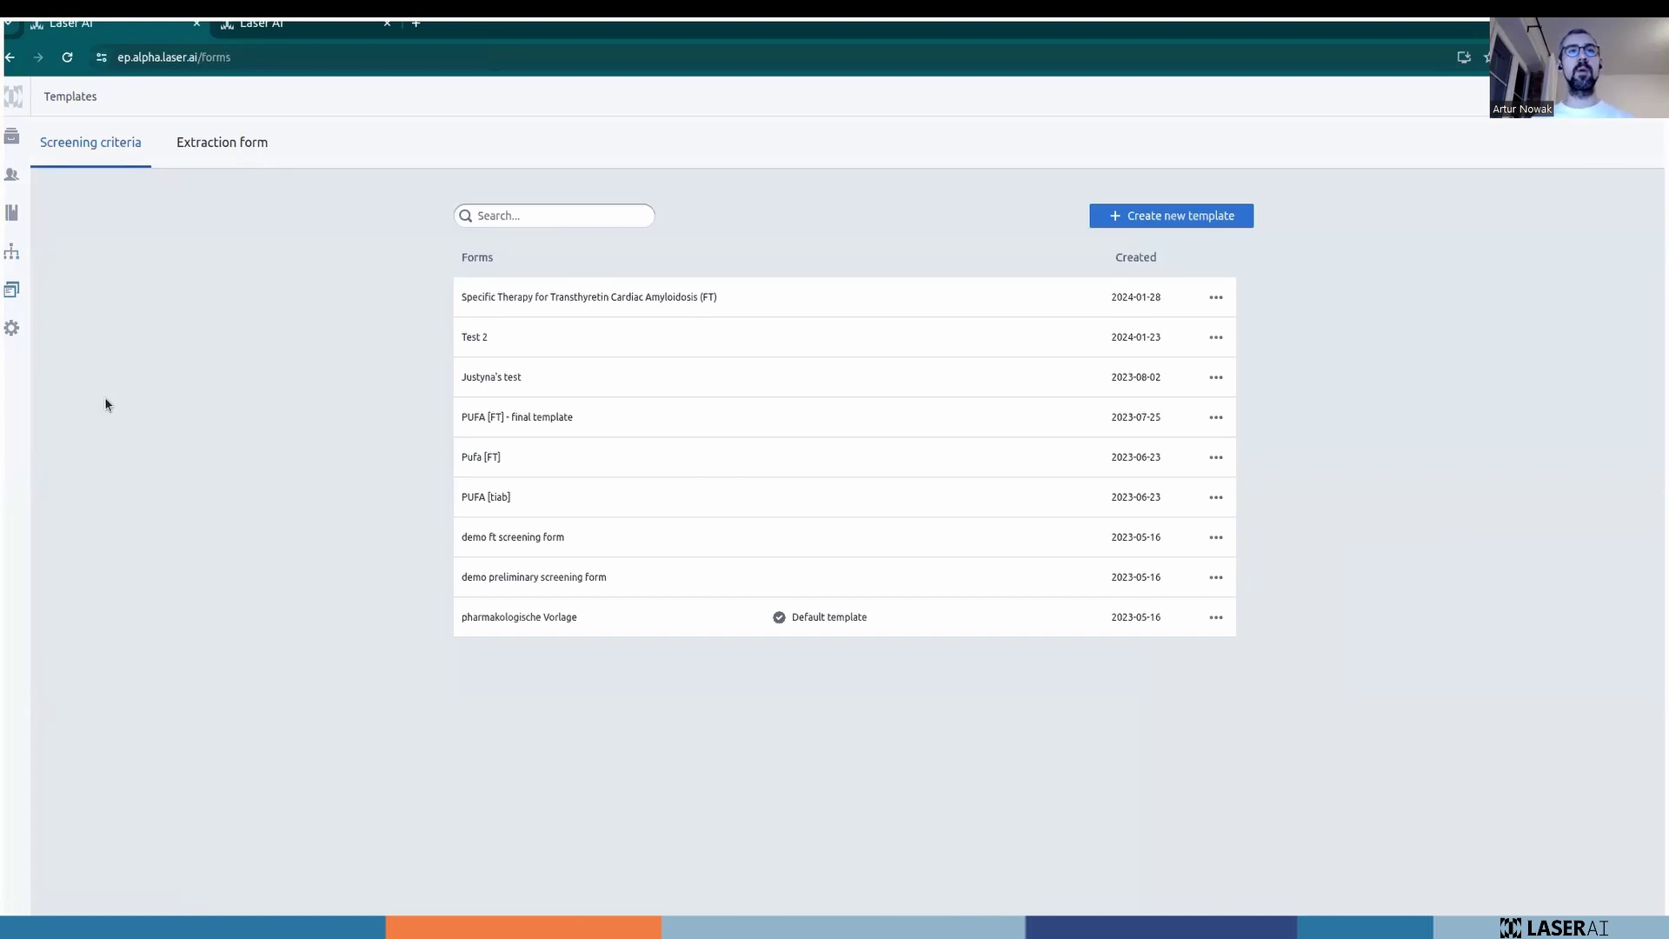
{"action": "left_click", "coordinate": [10, 330]}
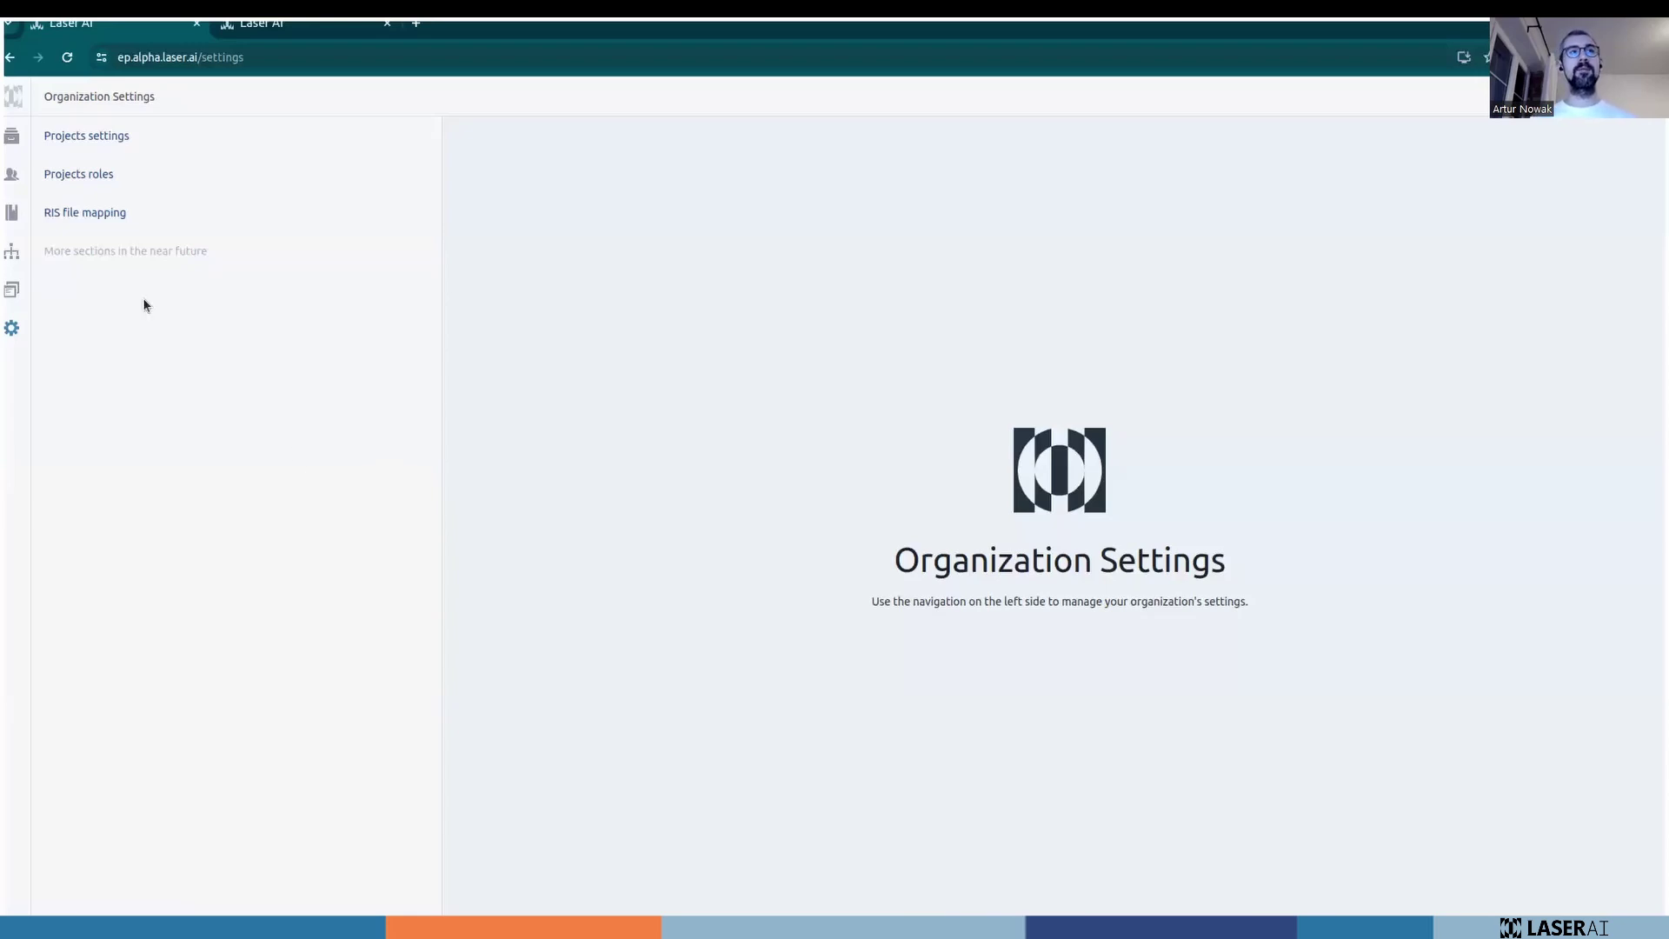
{"action": "left_click", "coordinate": [104, 177]}
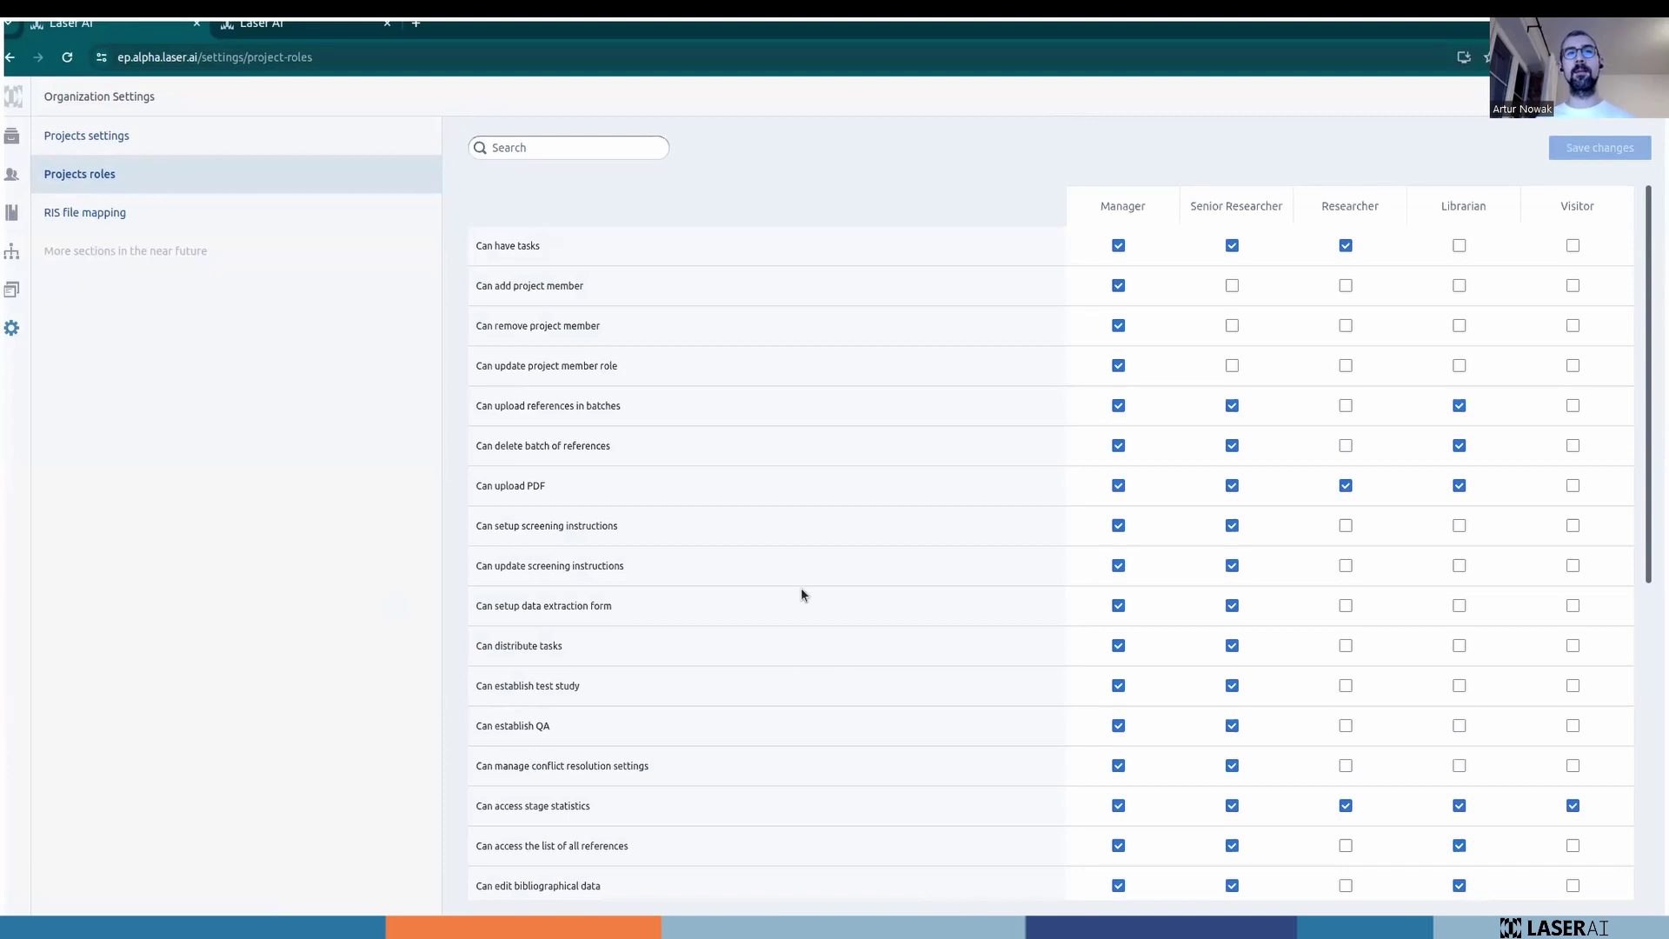
{"action": "scroll", "coordinate": [695, 618], "scroll_direction": "down", "scroll_amount": 2}
{"action": "scroll", "coordinate": [695, 619], "scroll_direction": "up", "scroll_amount": 2}
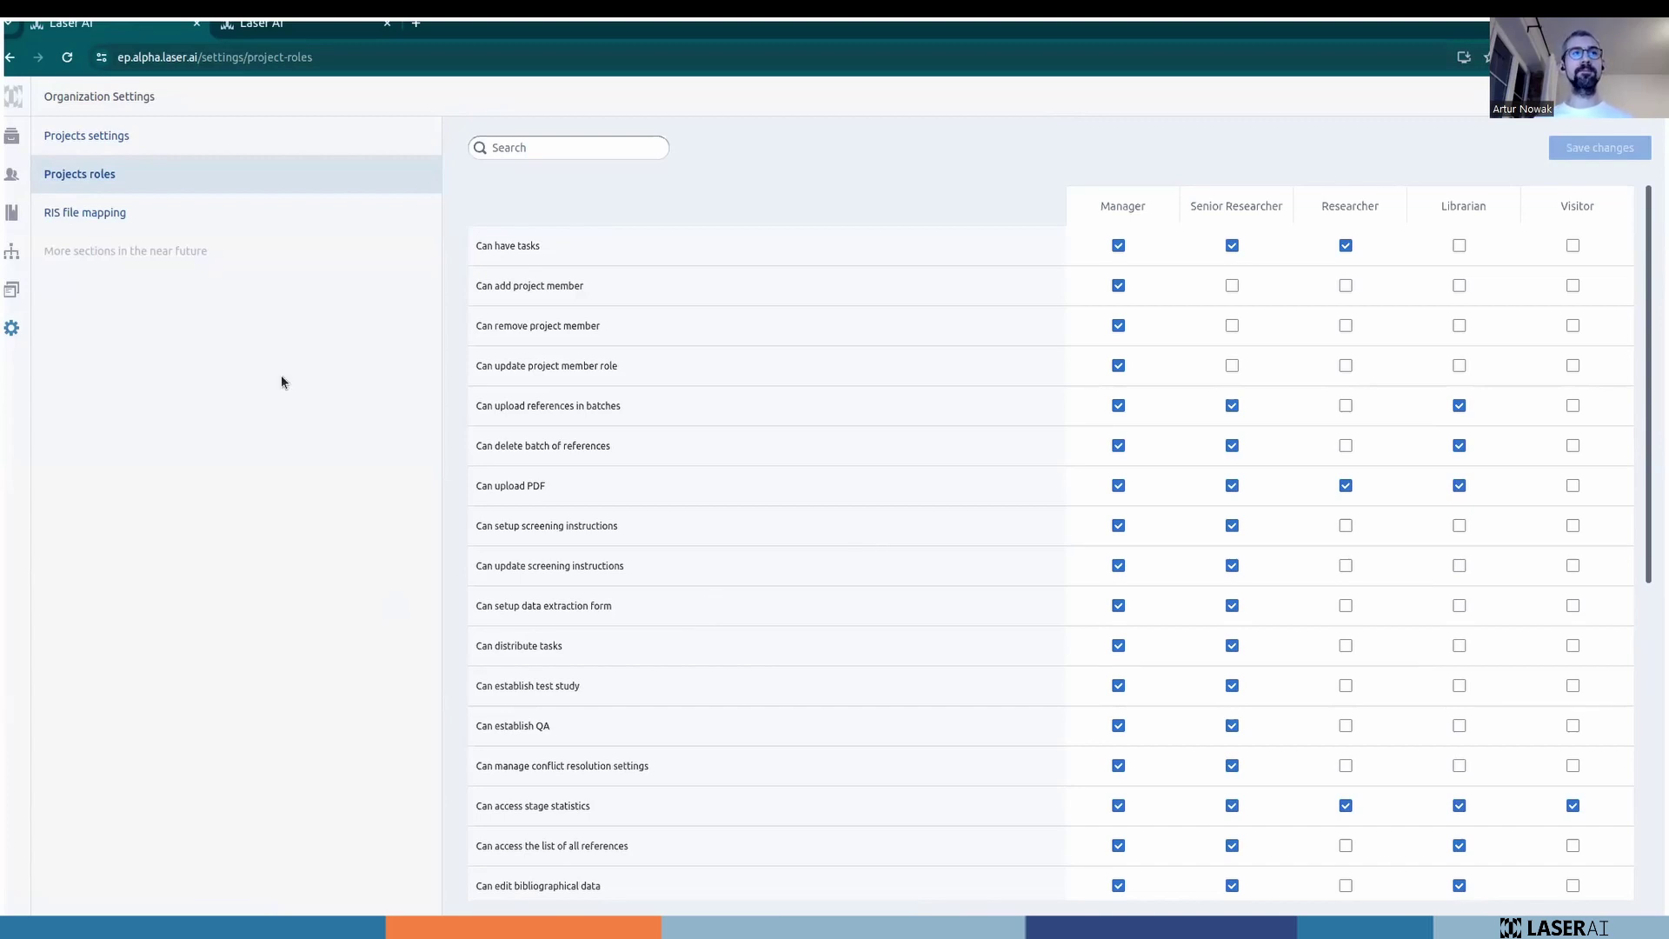
Create a new project named "Webinar" with the standard workflow.
{"action": "left_click", "coordinate": [12, 135]}
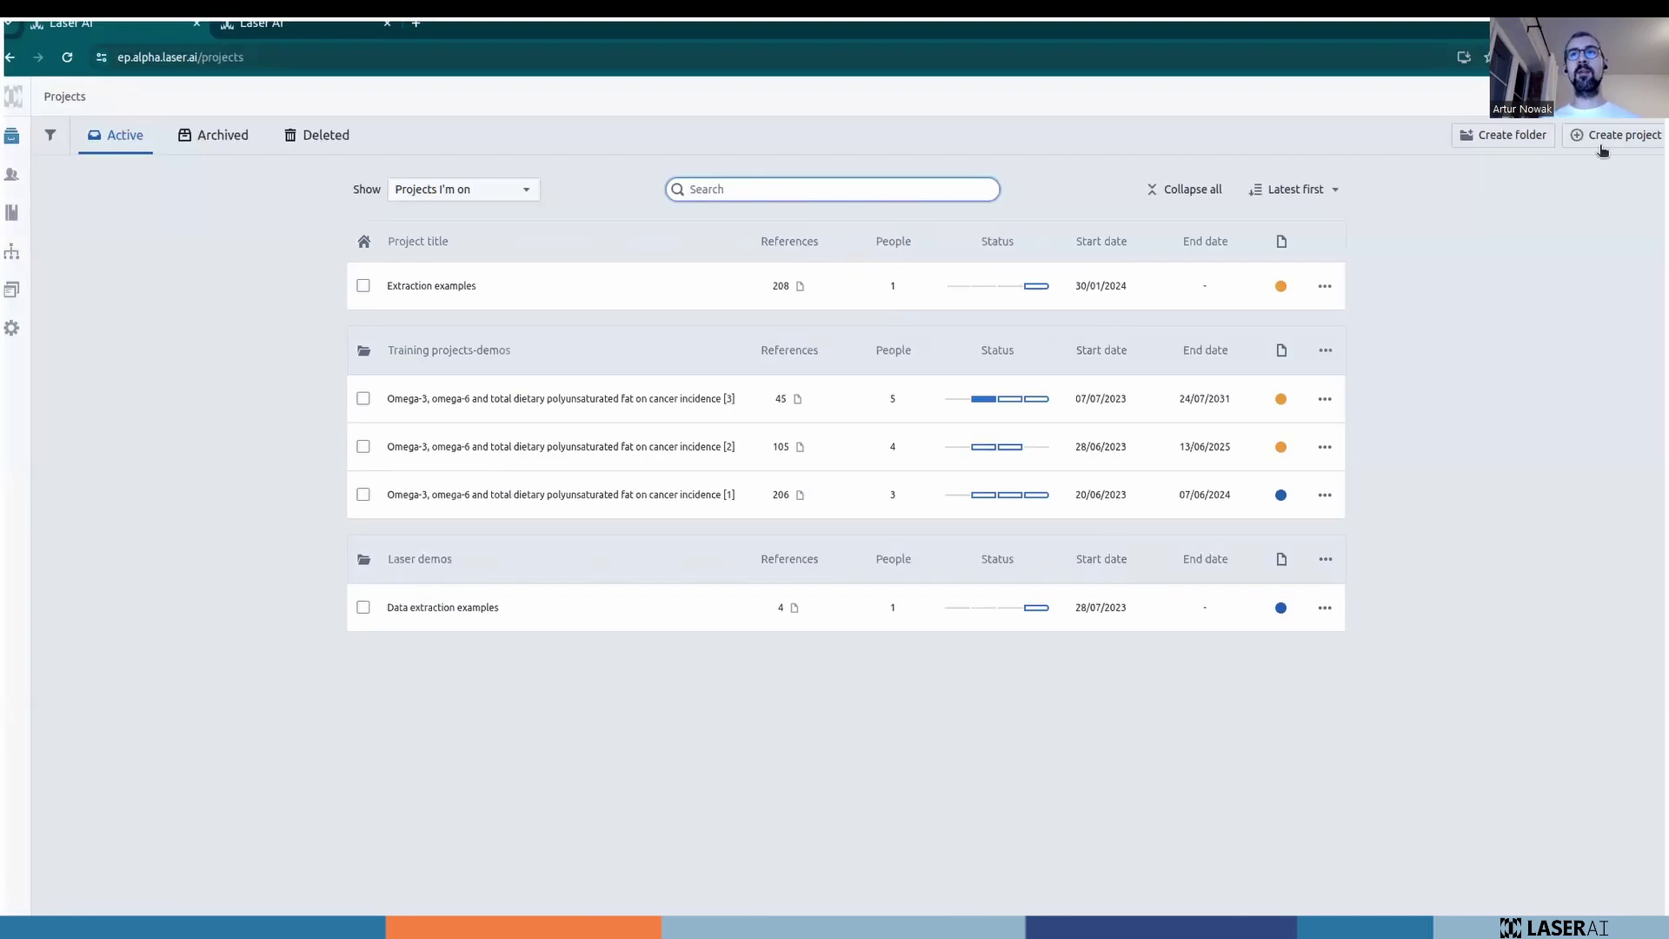
{"action": "left_click", "coordinate": [1600, 139]}
{"action": "type", "text": "W"}
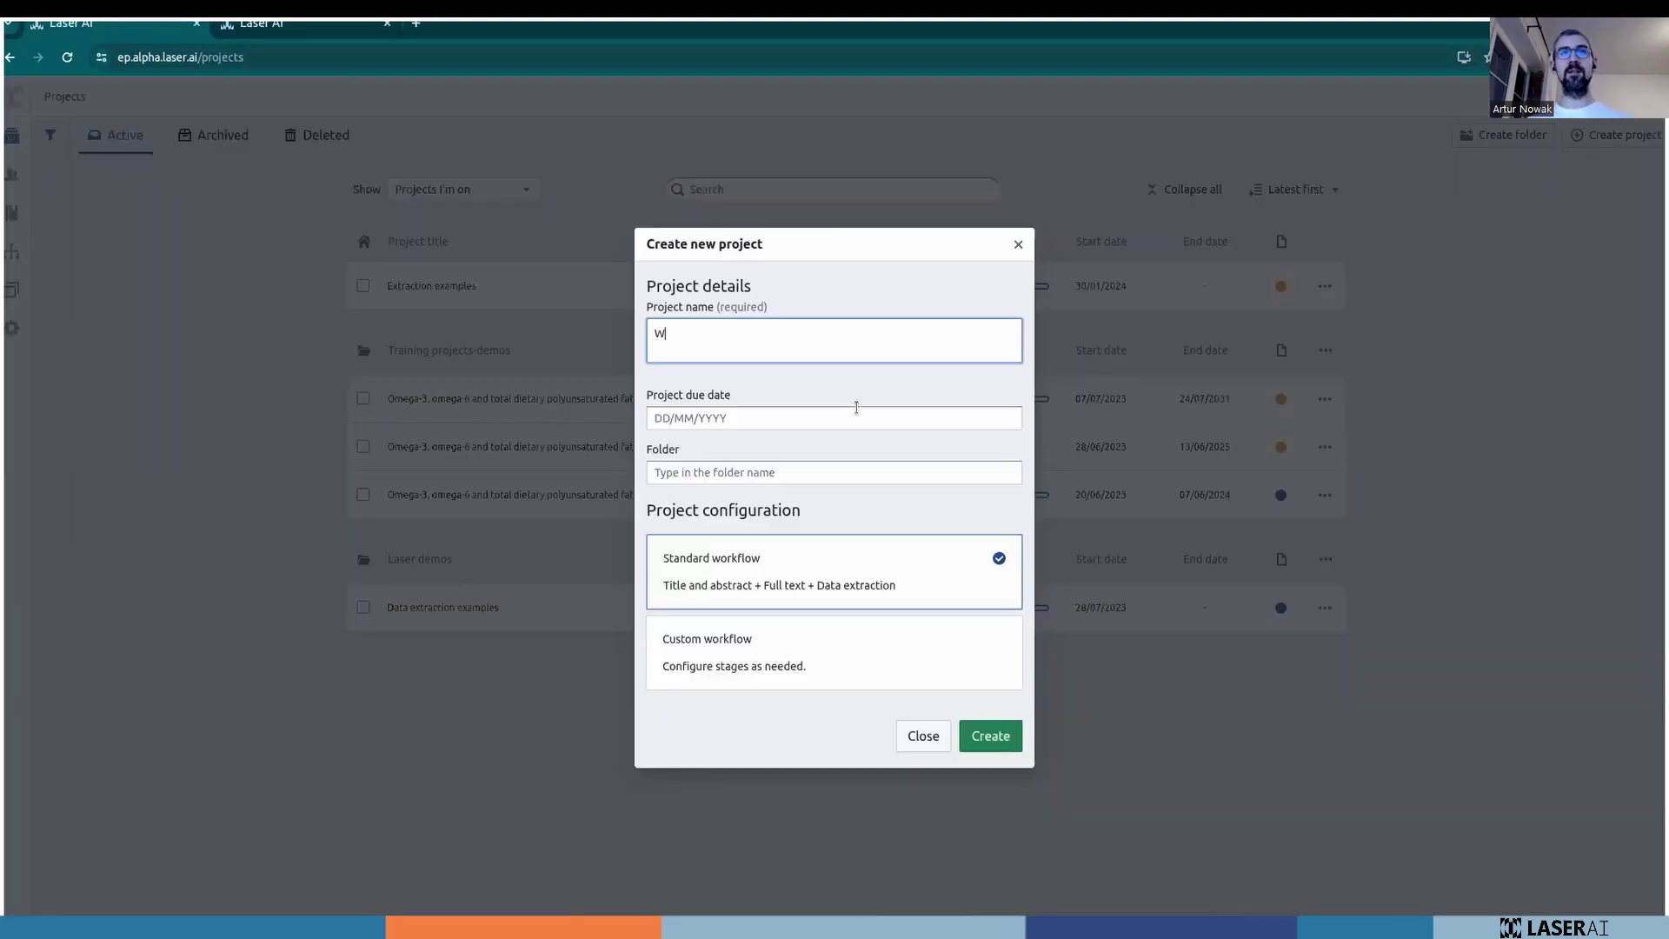
{"action": "type", "text": "ebinar"}
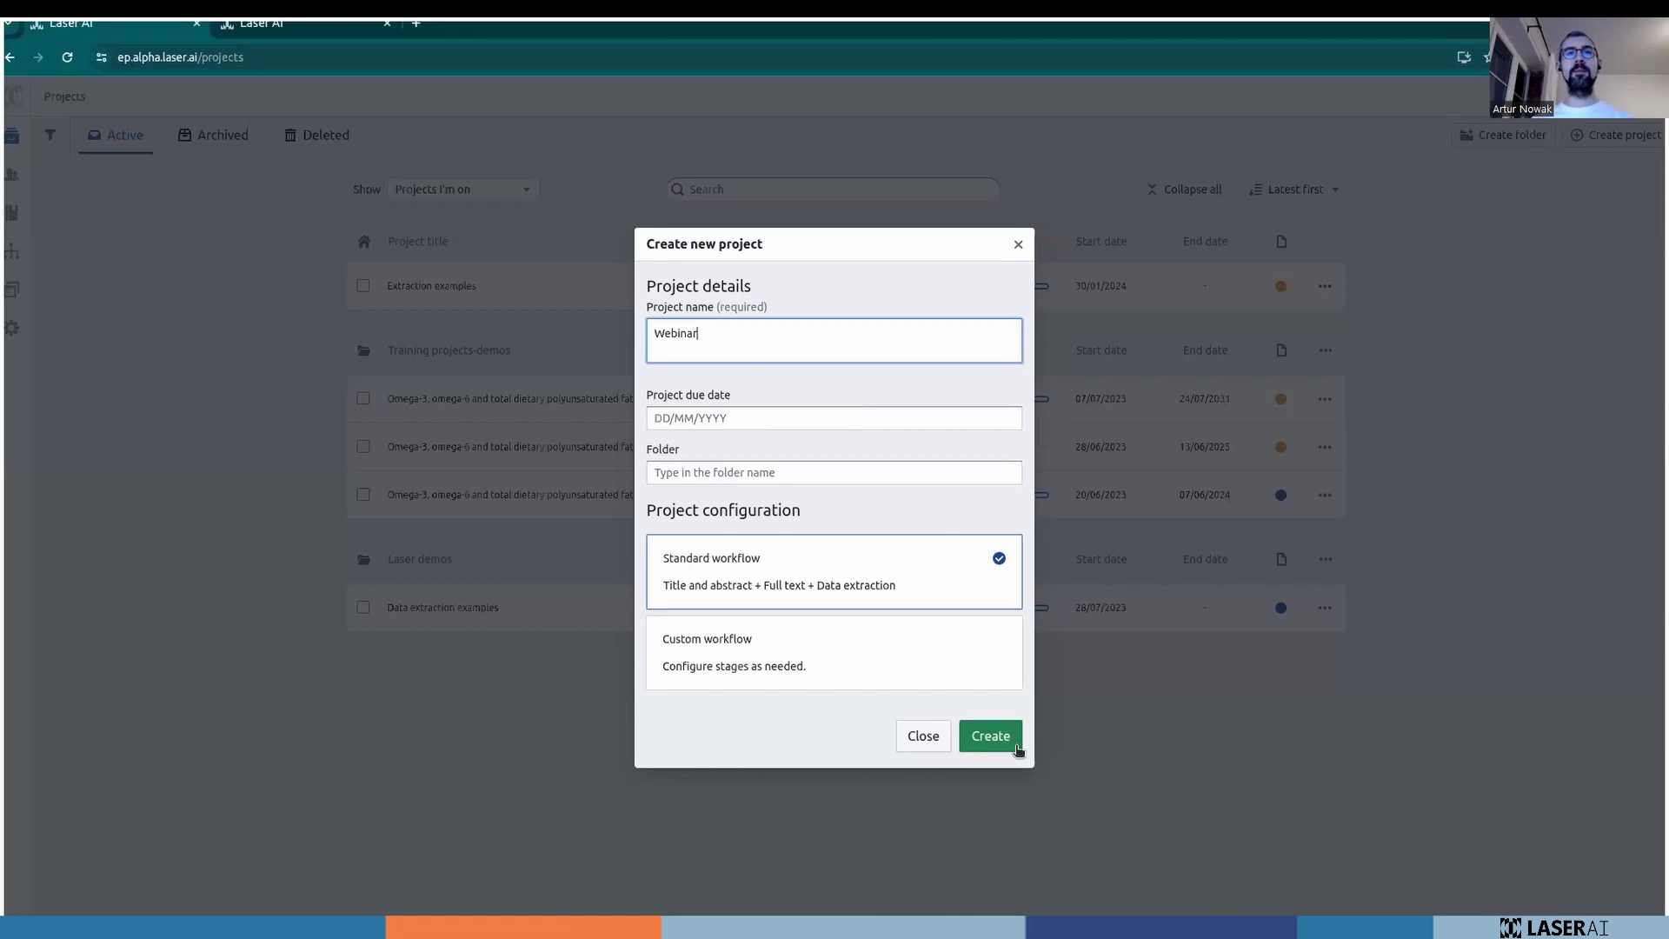
{"action": "left_click", "coordinate": [989, 736]}
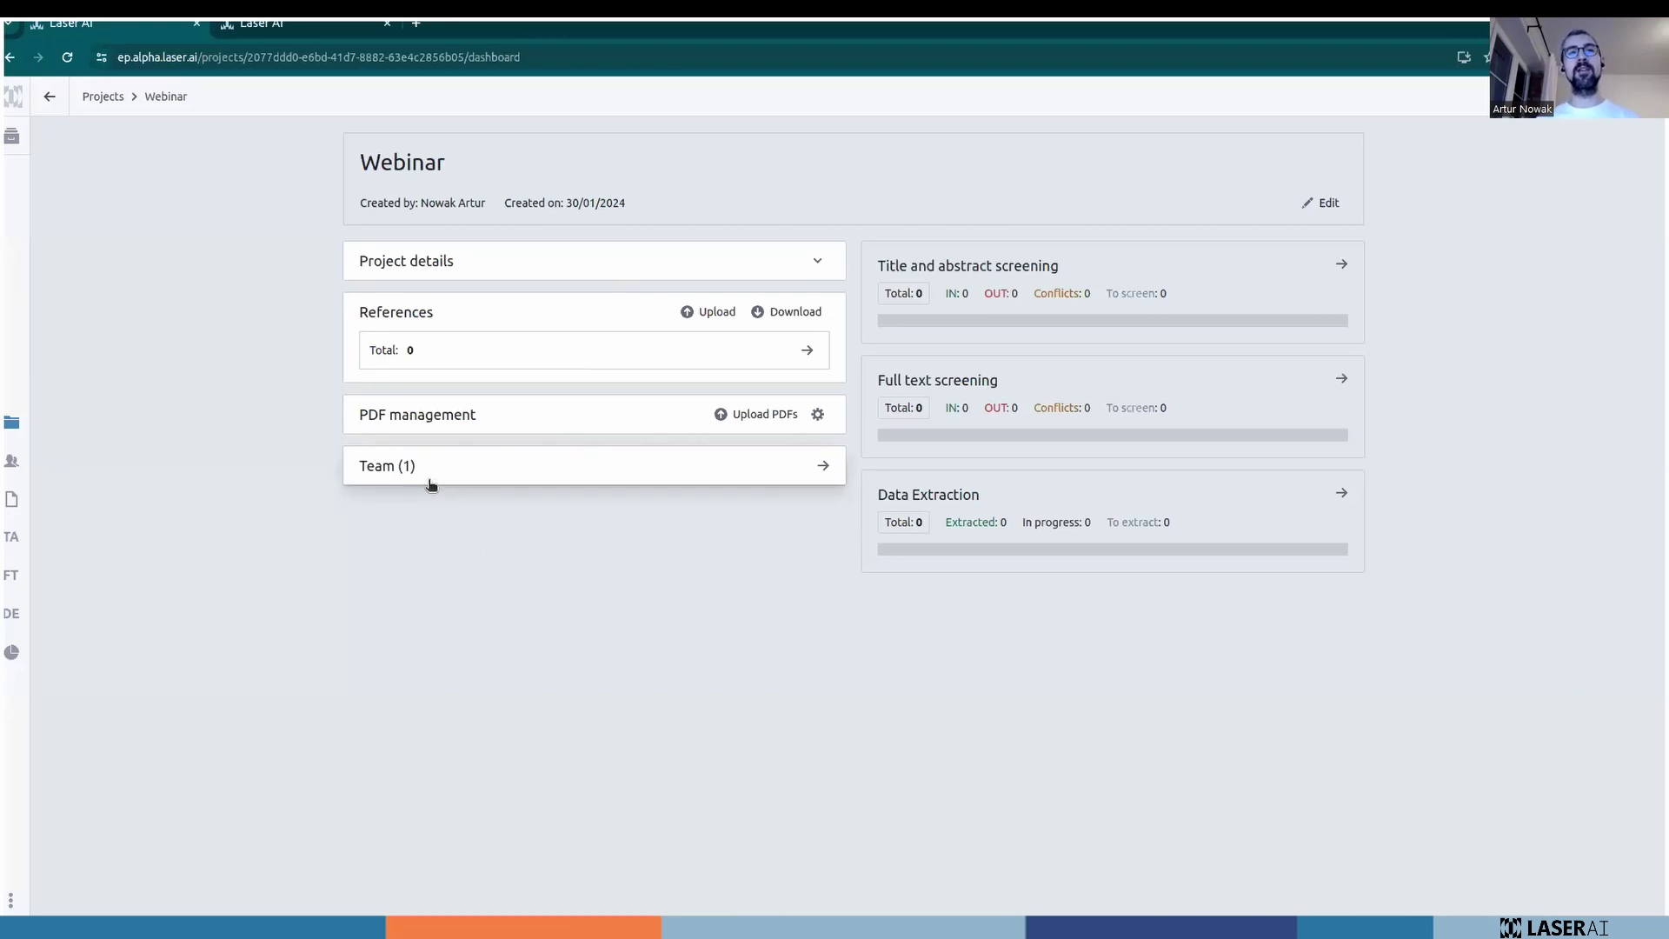
Import the references file search_results.ris into the Webinar project.
{"action": "left_click", "coordinate": [711, 314]}
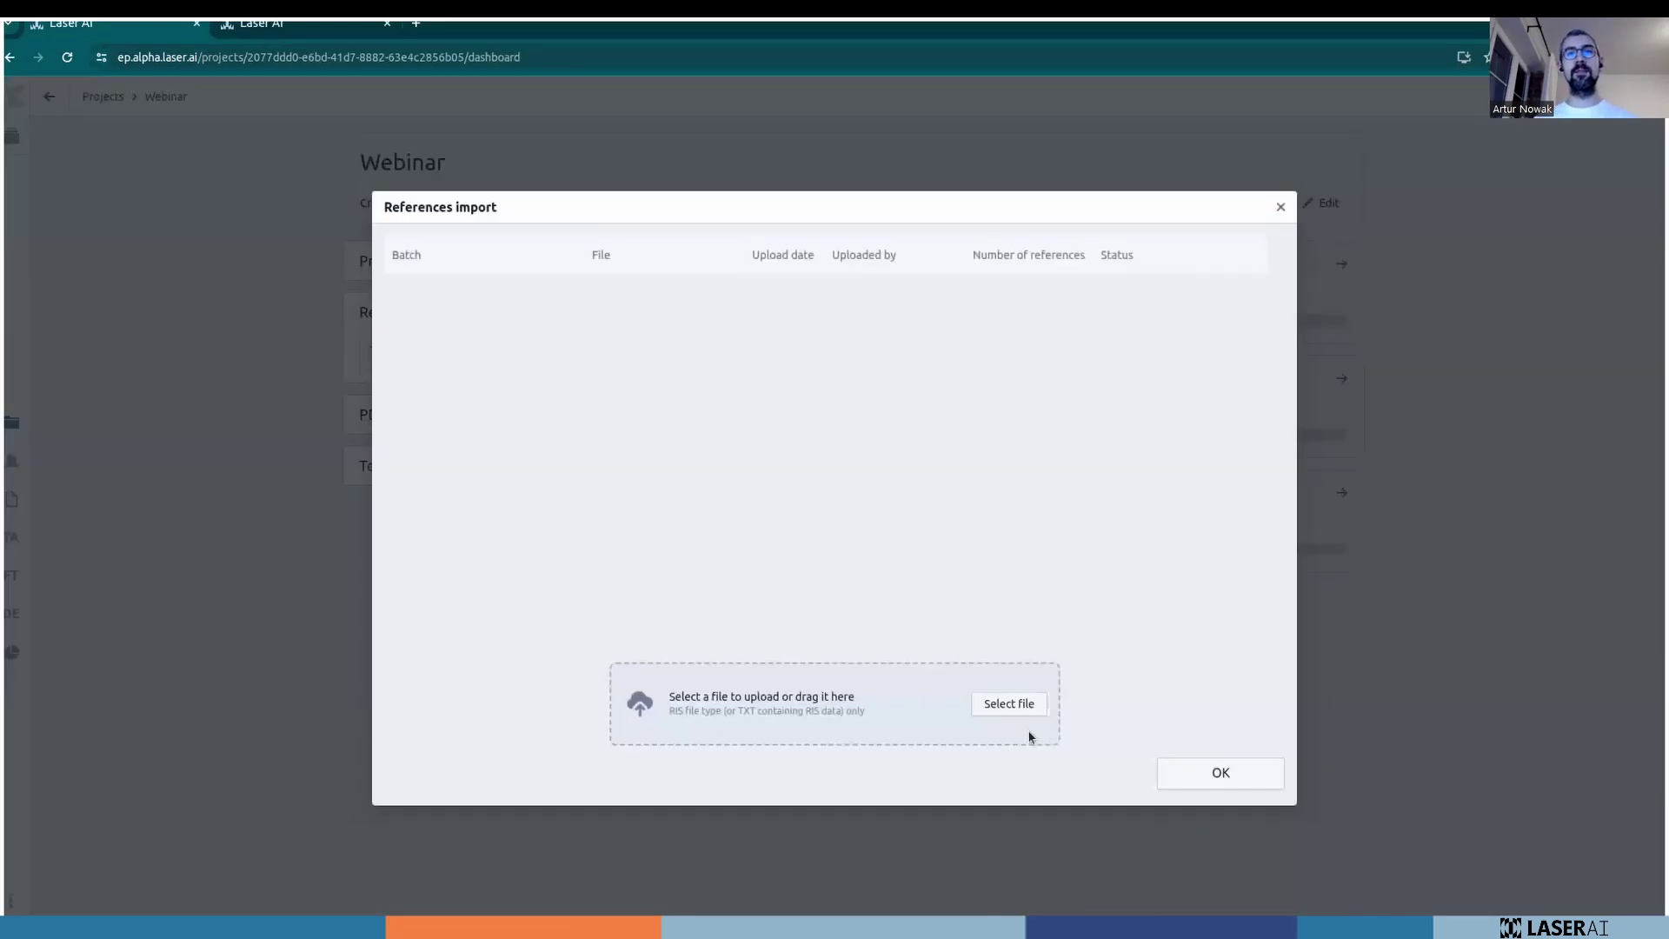
{"action": "left_click", "coordinate": [1020, 712]}
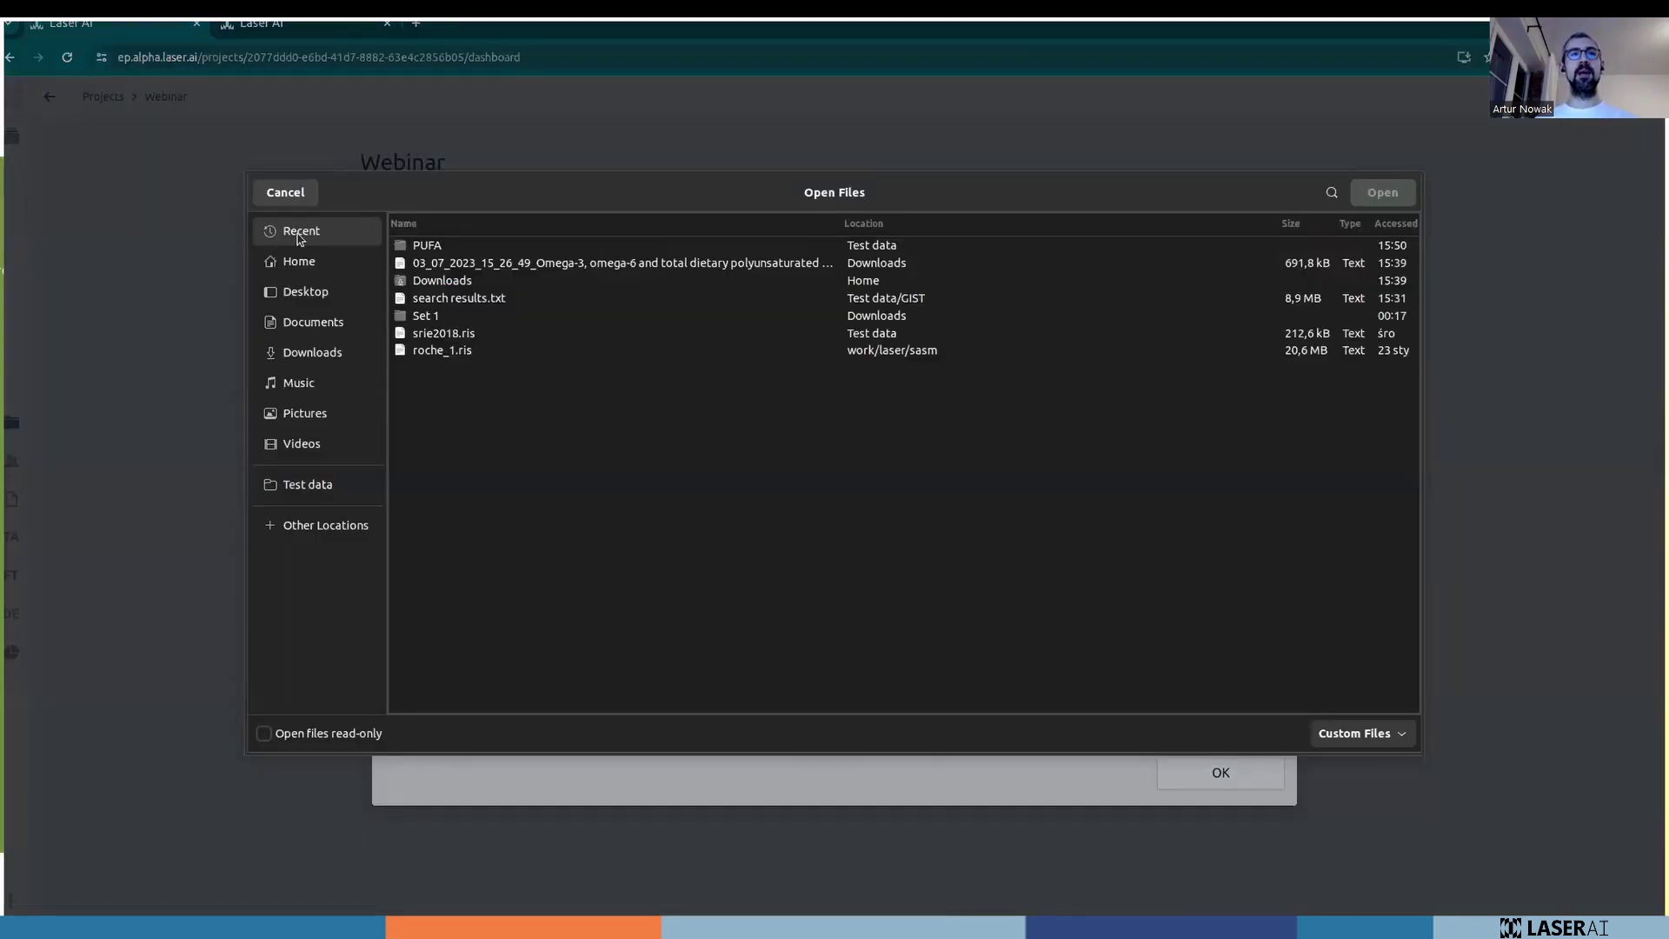
{"action": "left_click", "coordinate": [286, 193]}
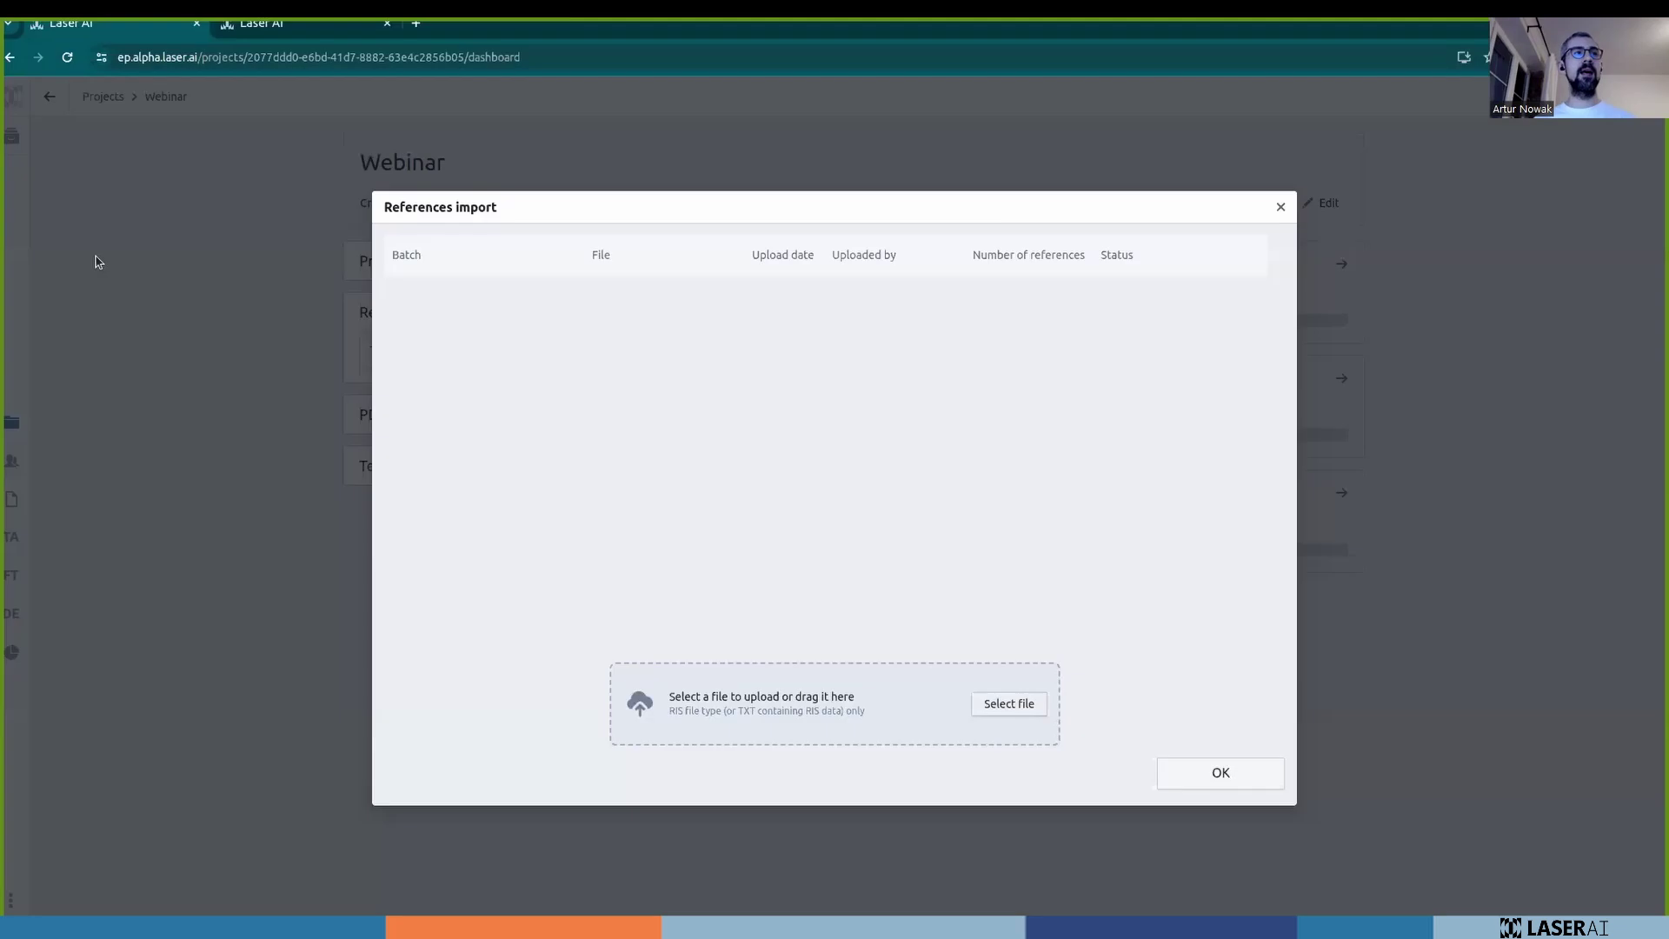
{"action": "left_click_drag", "start_coordinate": [98, 262], "coordinate": [791, 470]}
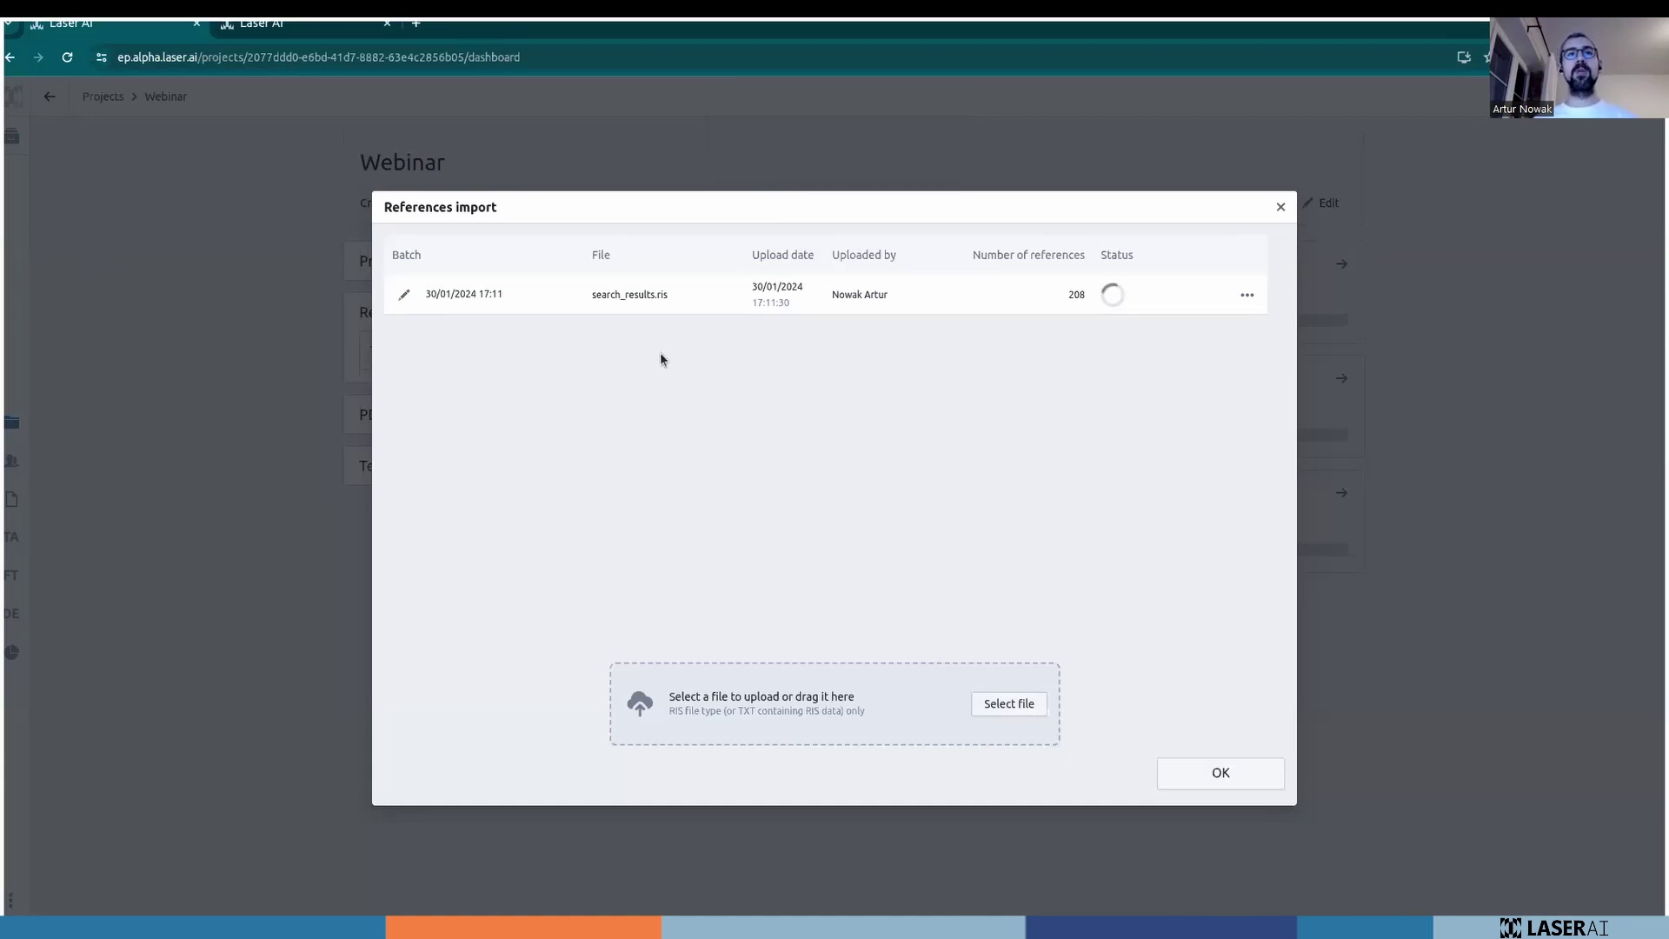
Rename the imported reference batch as "January search" and close the references import.
{"action": "left_click", "coordinate": [404, 295]}
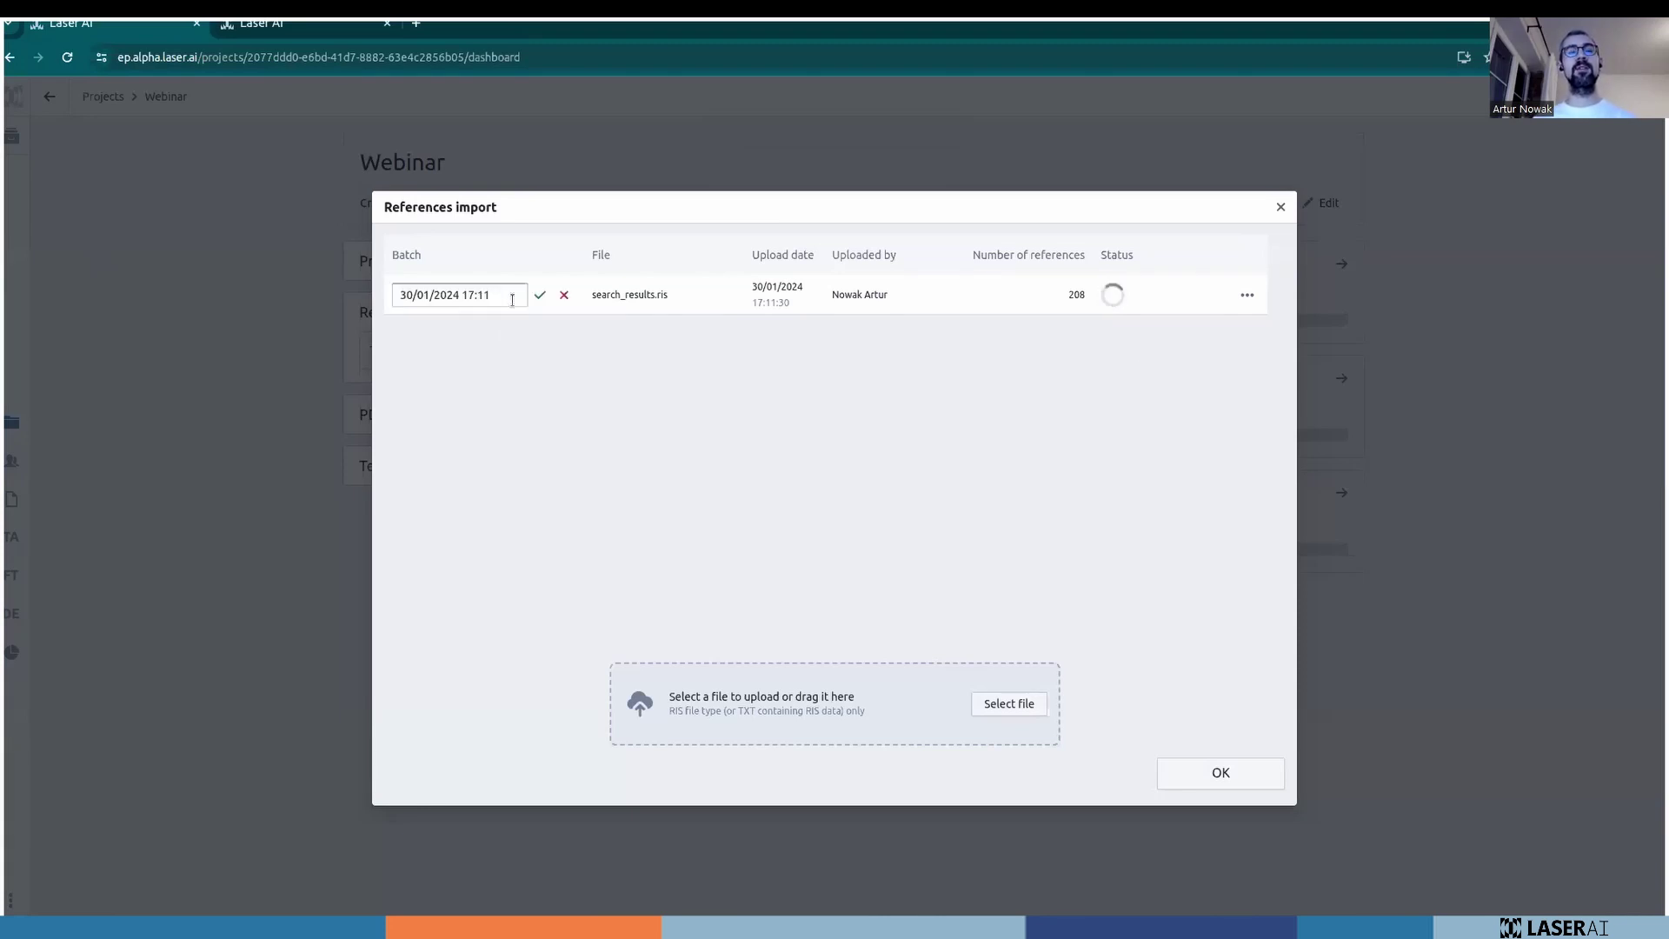
{"action": "left_click_drag", "start_coordinate": [497, 295], "coordinate": [293, 293]}
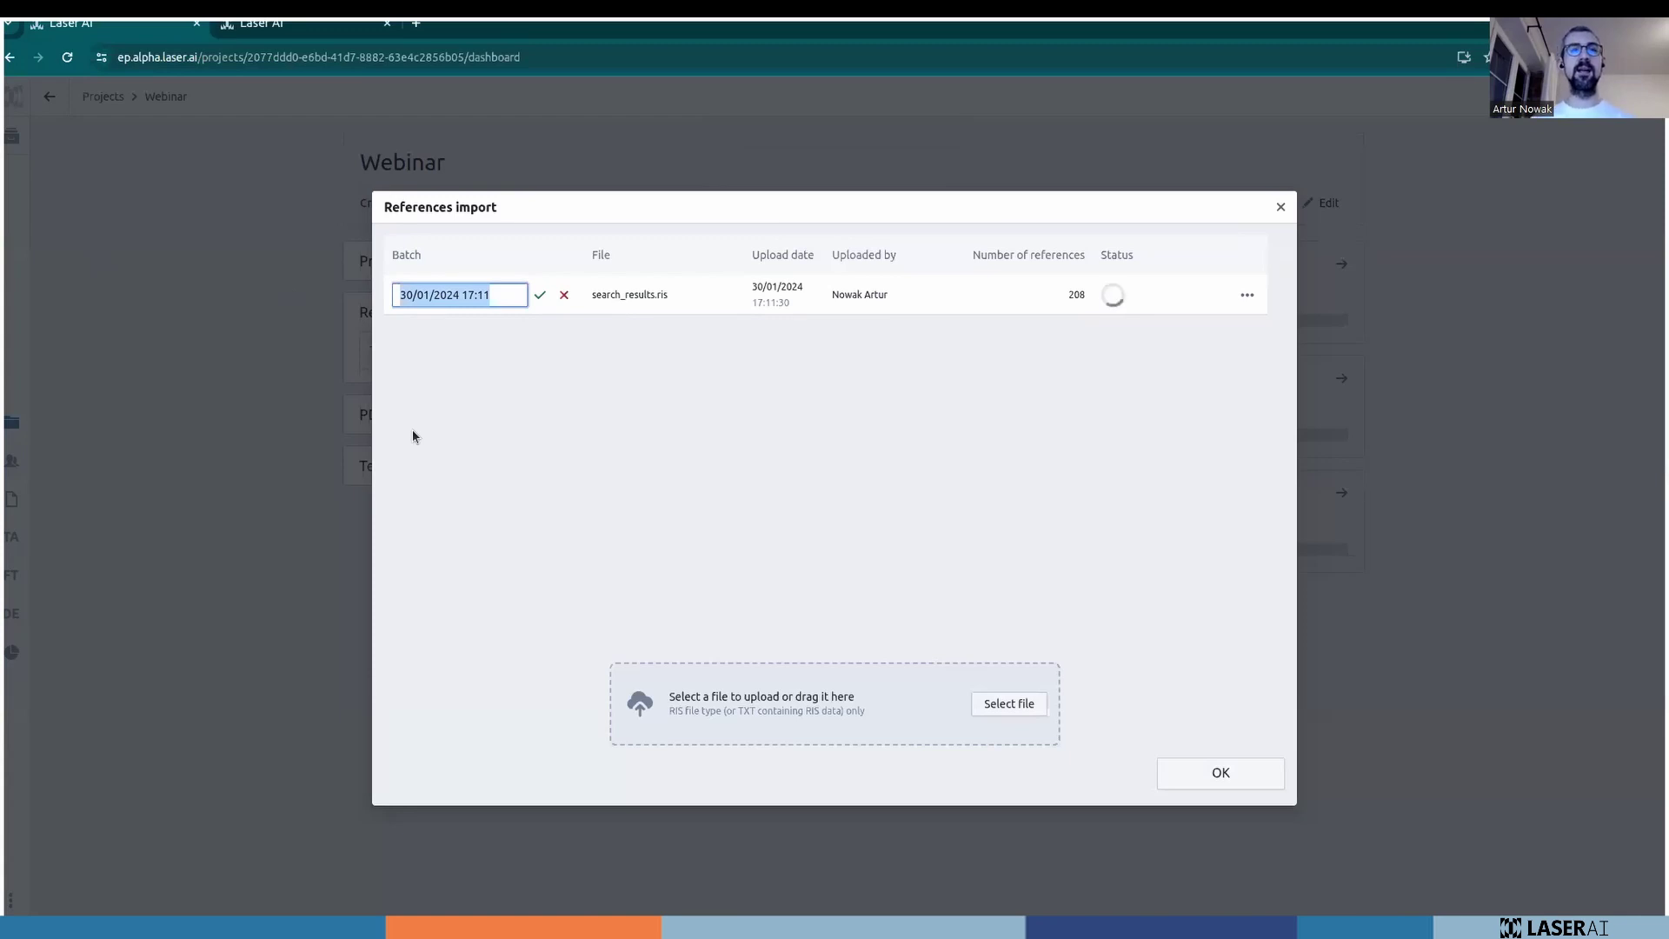
{"action": "type", "text": "Se"}
{"action": "key", "text": "BackSpace"}
{"action": "key", "text": "BackSpace"}
{"action": "type", "text": "January search"}
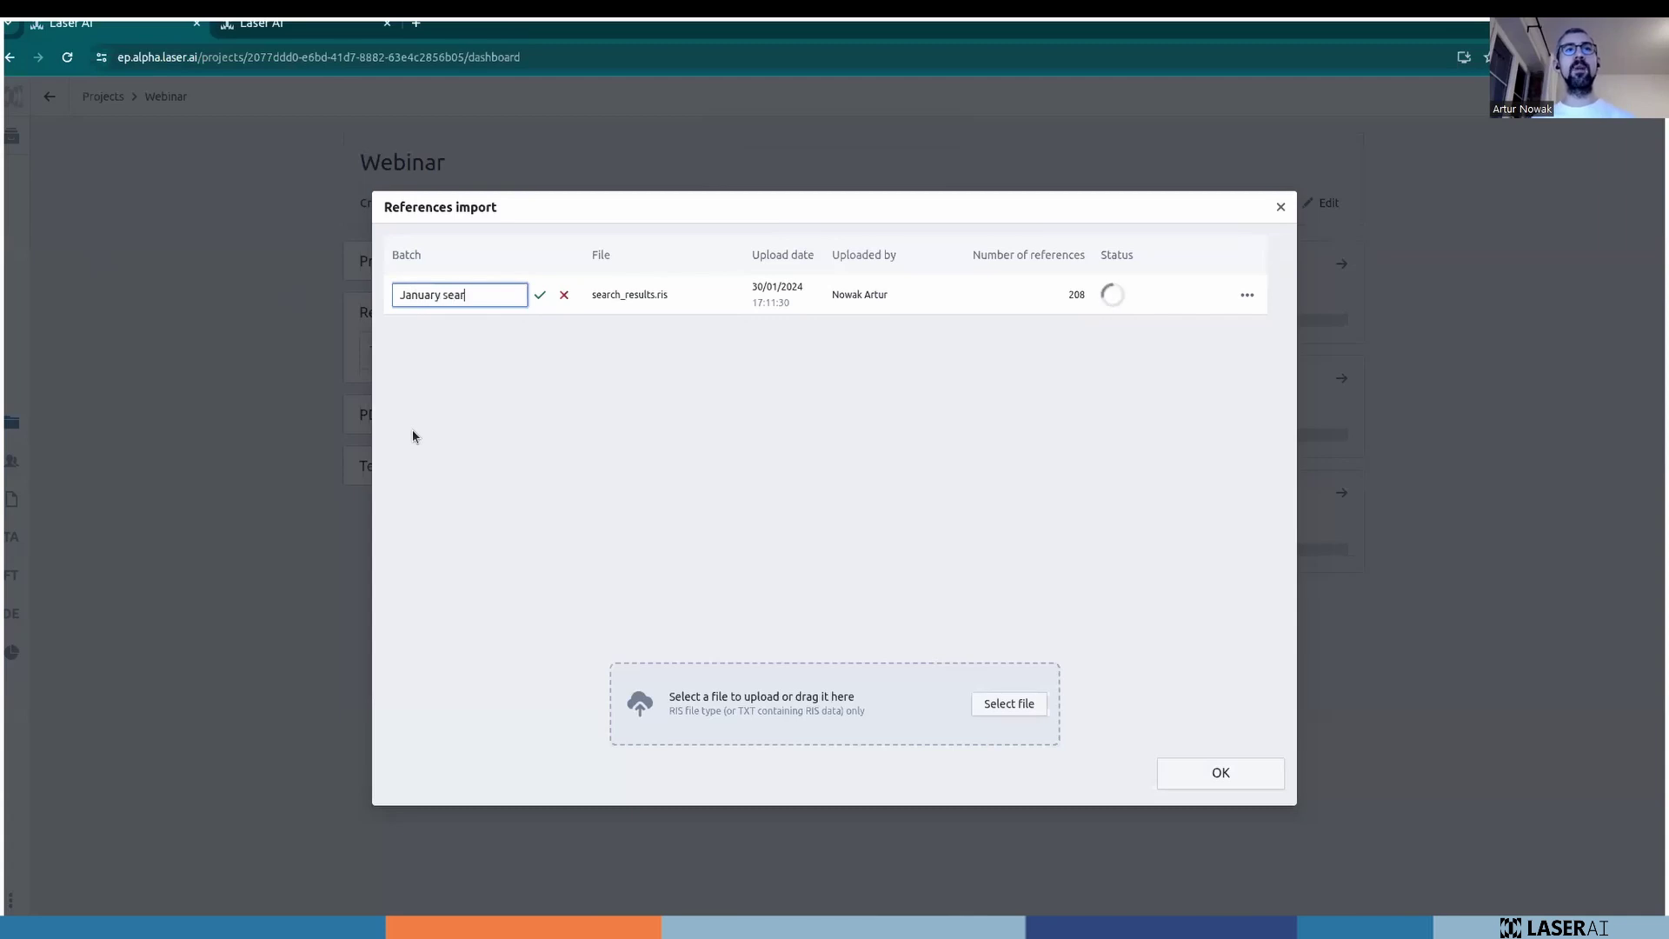
{"action": "left_click", "coordinate": [539, 296]}
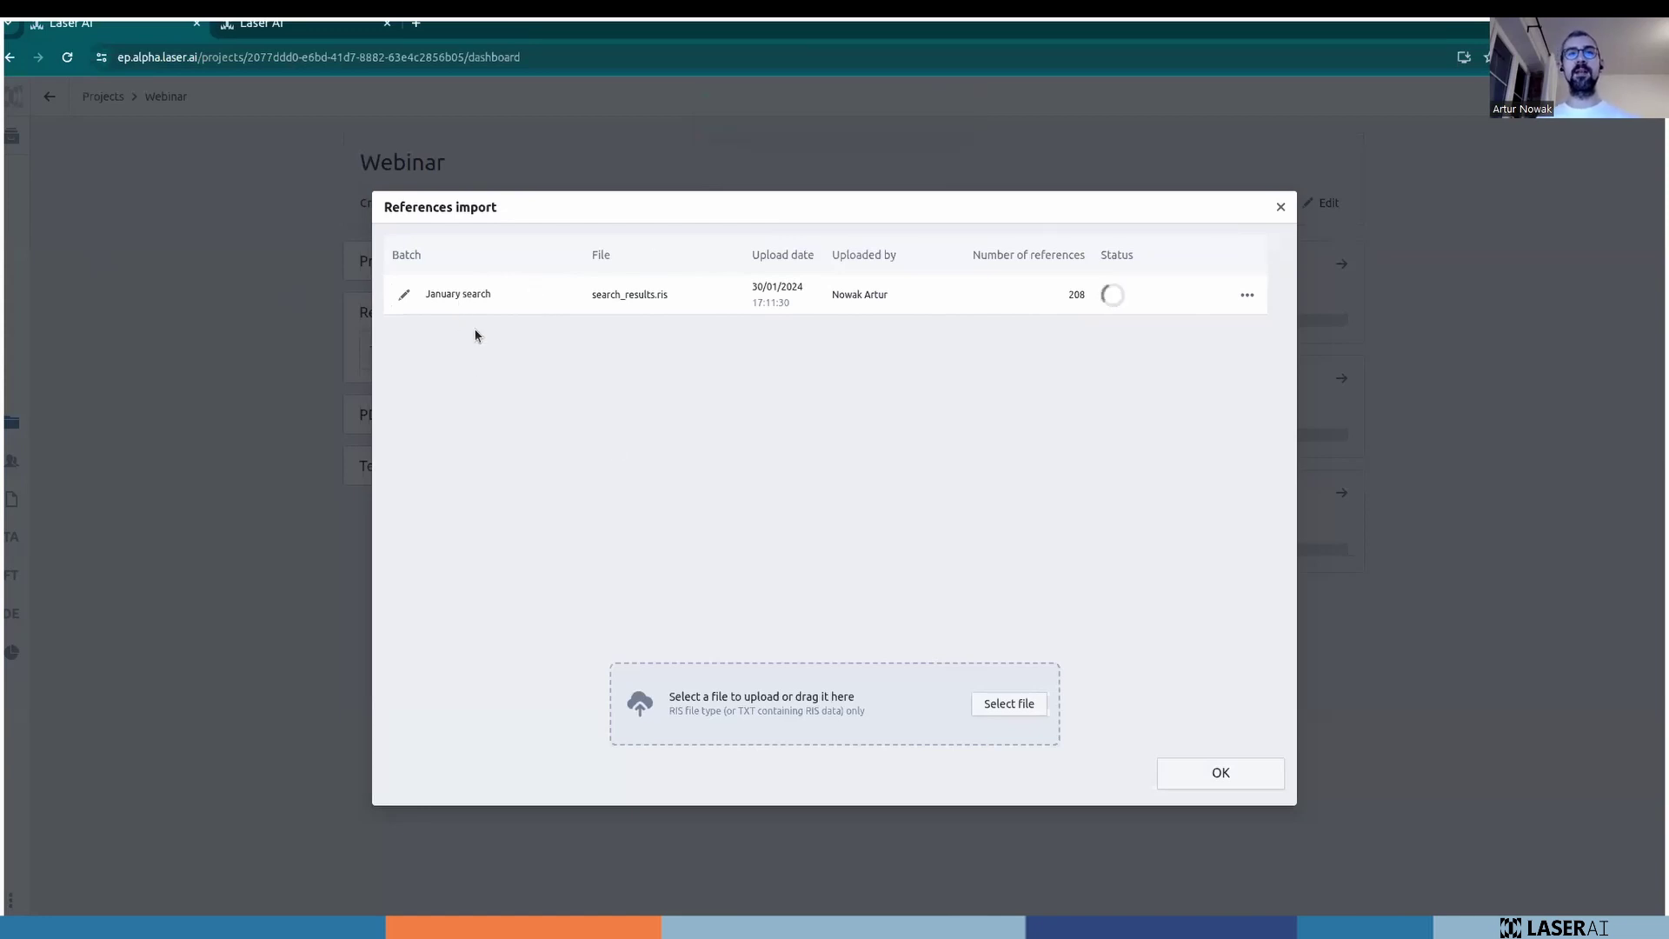
{"action": "left_click", "coordinate": [1215, 777]}
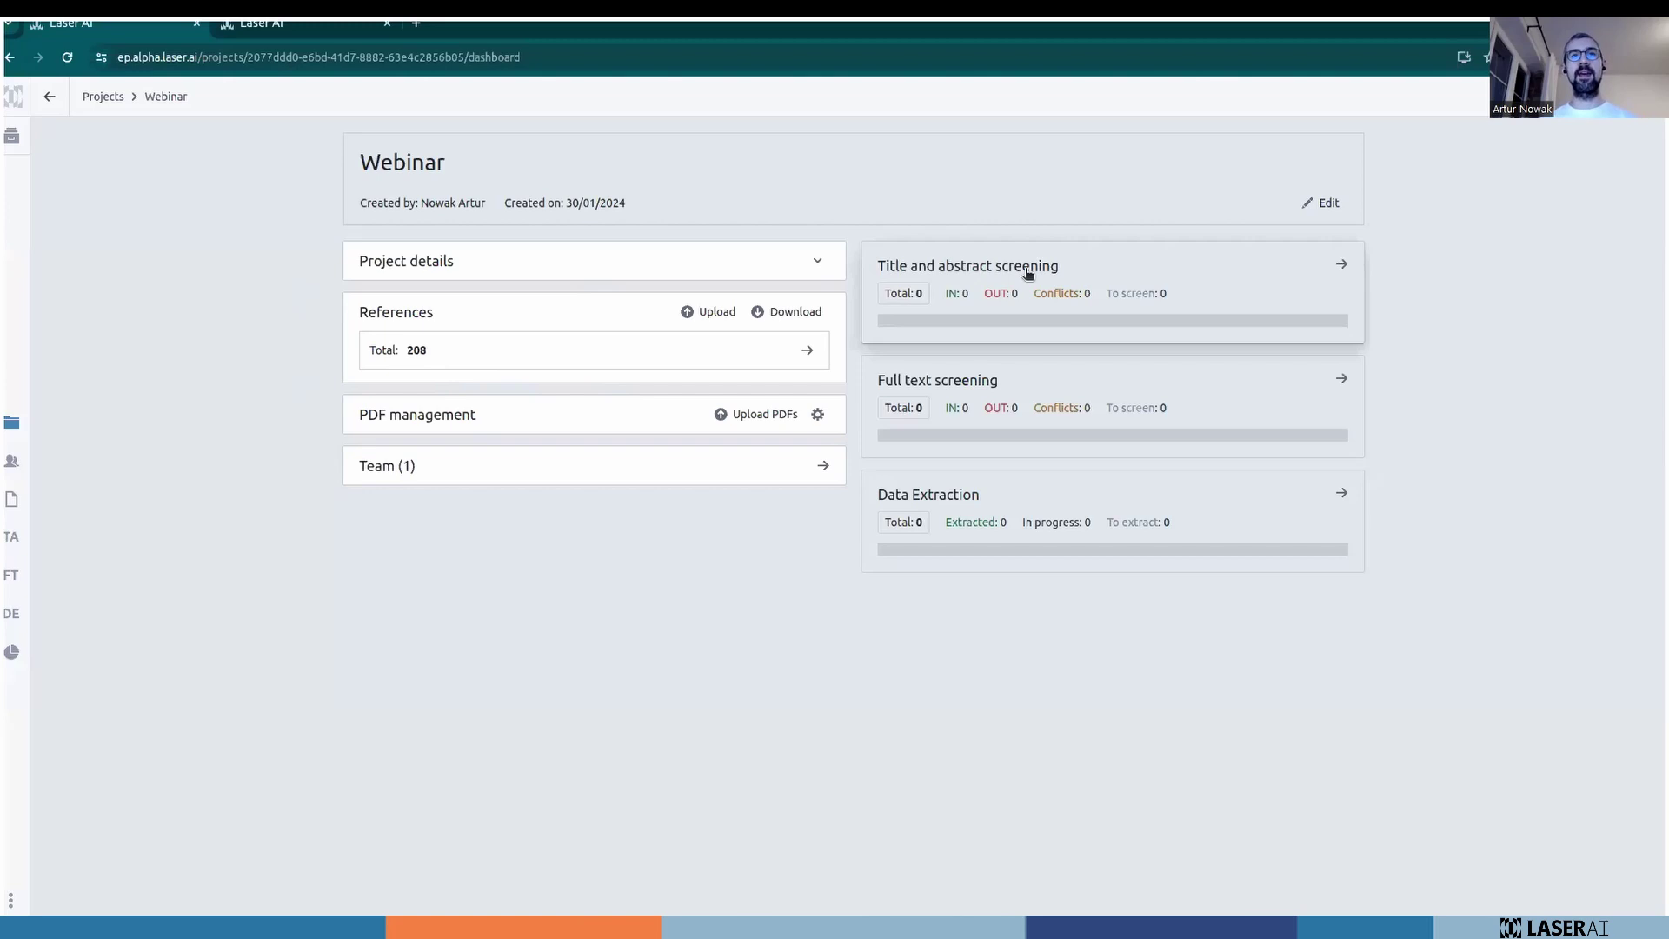
Load the "PUFA [tiab]" criteria template as the title and abstract screening instruction.
{"action": "left_click", "coordinate": [1047, 287]}
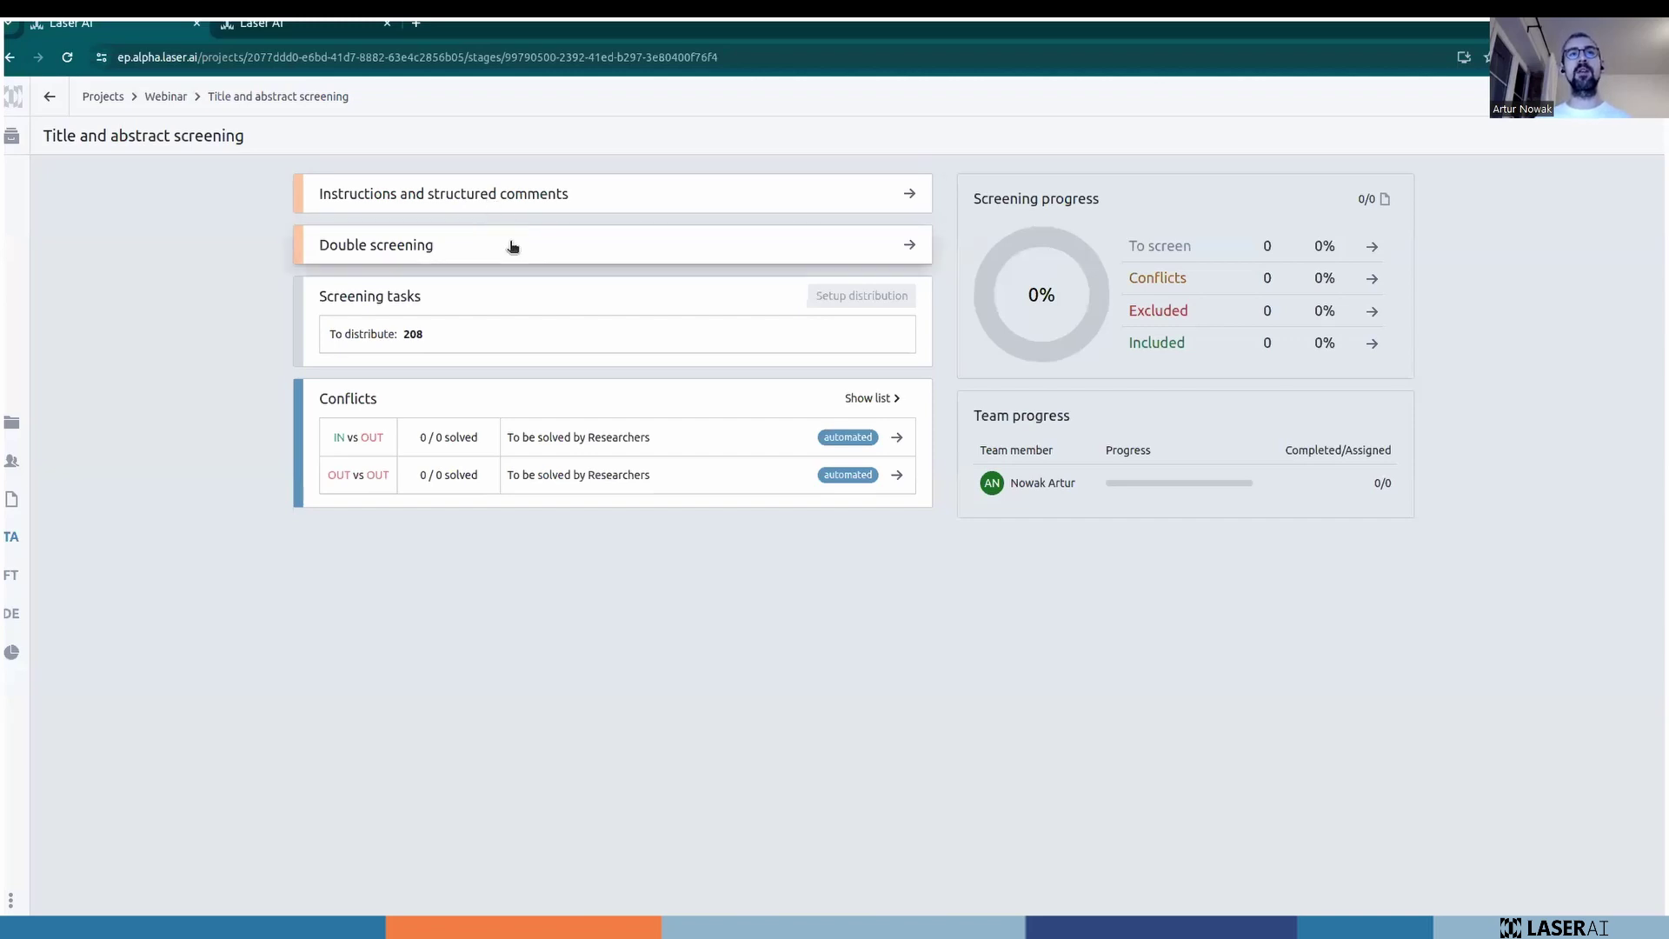
{"action": "left_click", "coordinate": [482, 202]}
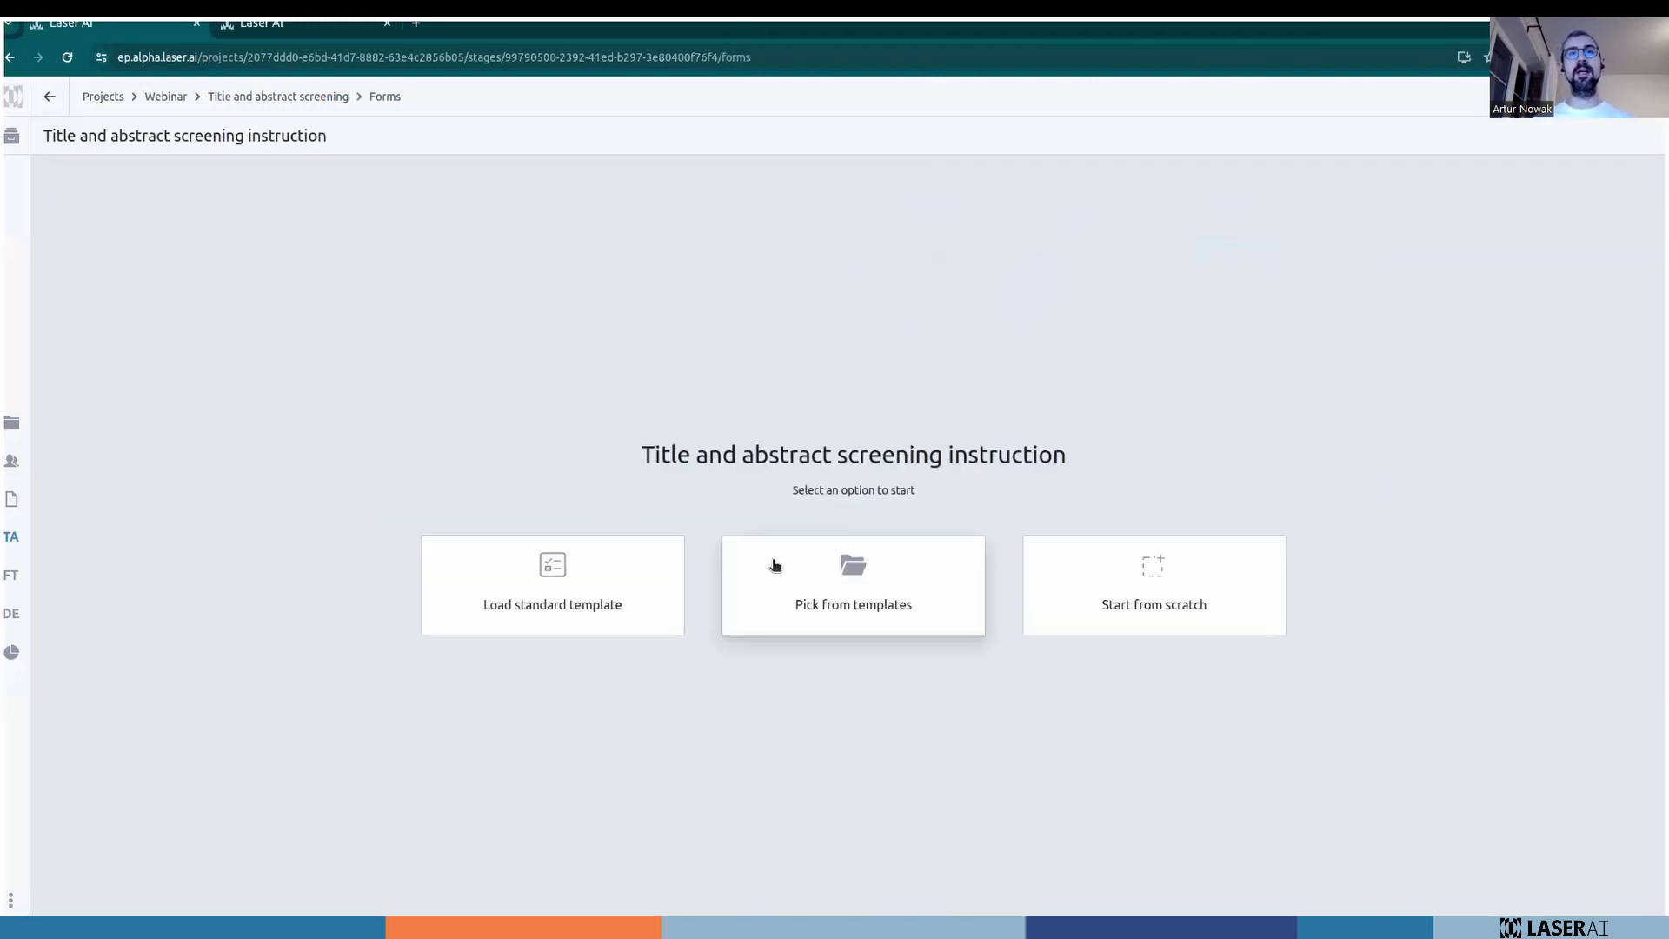
{"action": "left_click", "coordinate": [798, 610]}
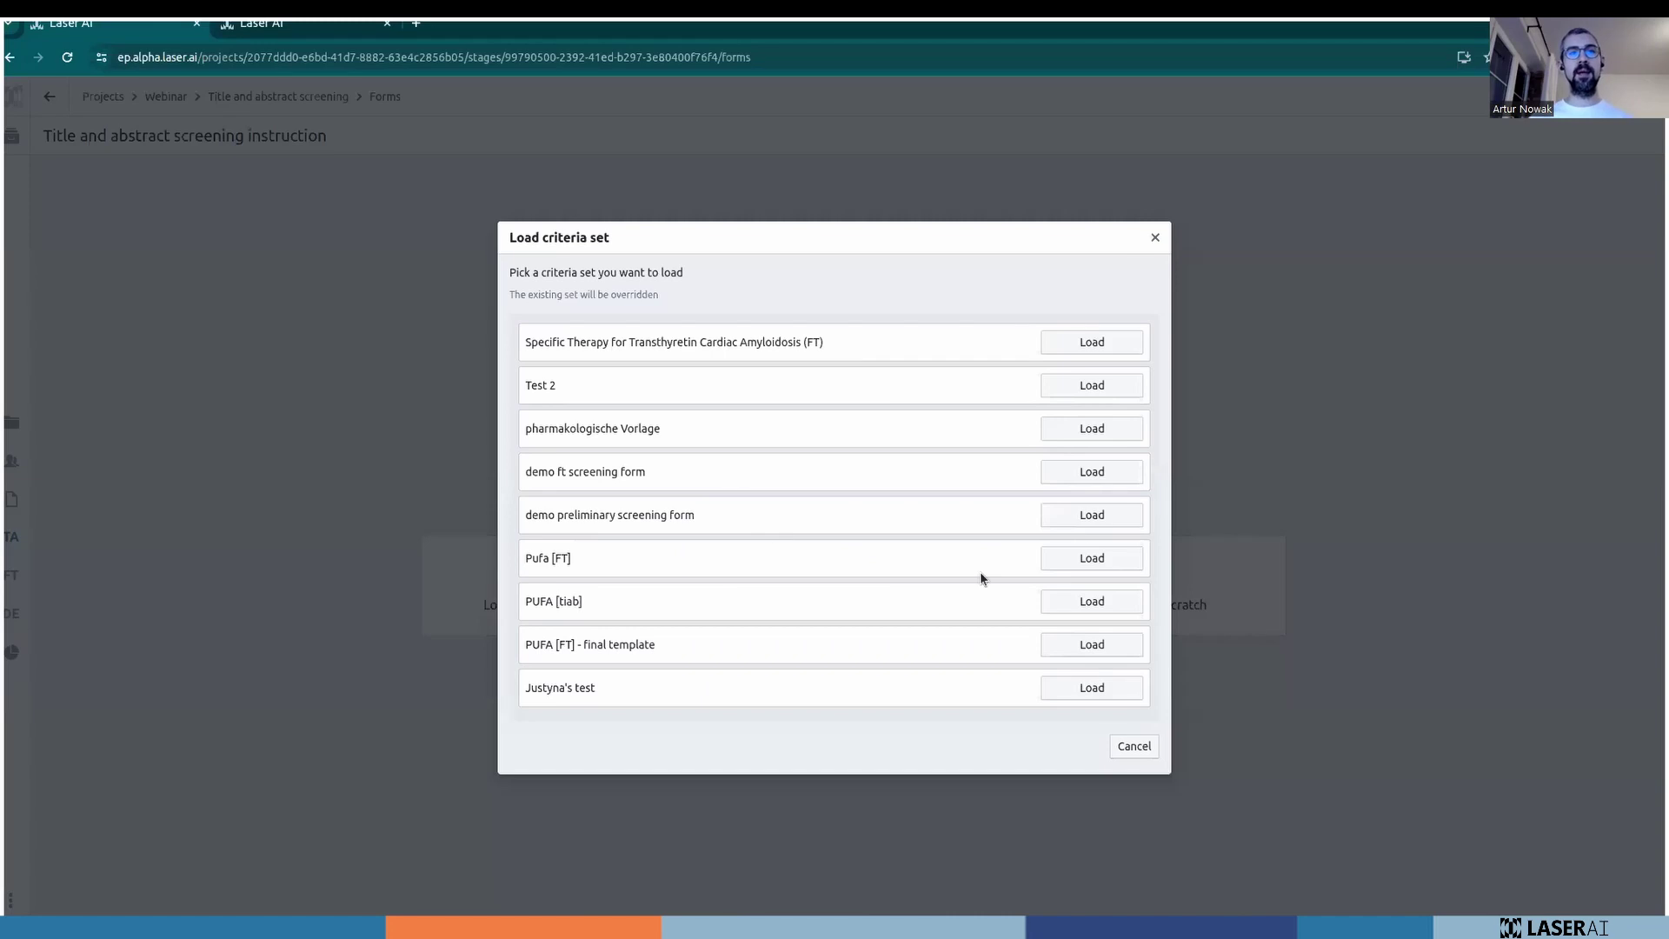
{"action": "left_click", "coordinate": [1101, 604]}
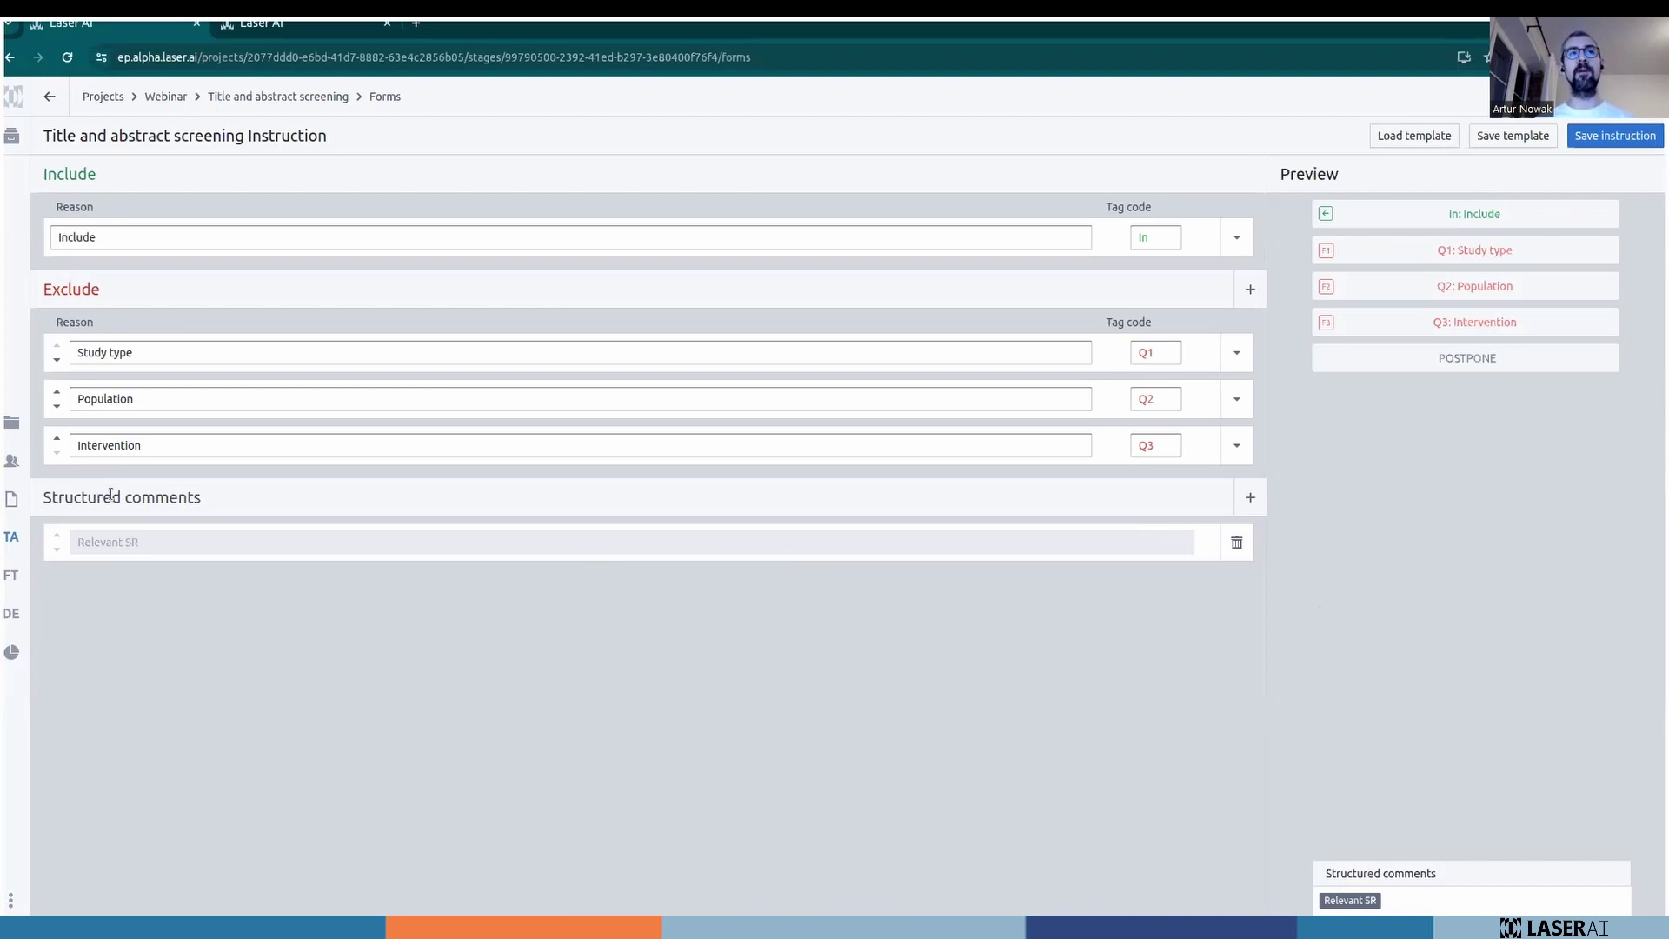
Examine the instructions and the positive and negative highlights of the Study type and Population exclusion reasons.
{"action": "left_click", "coordinate": [1236, 353]}
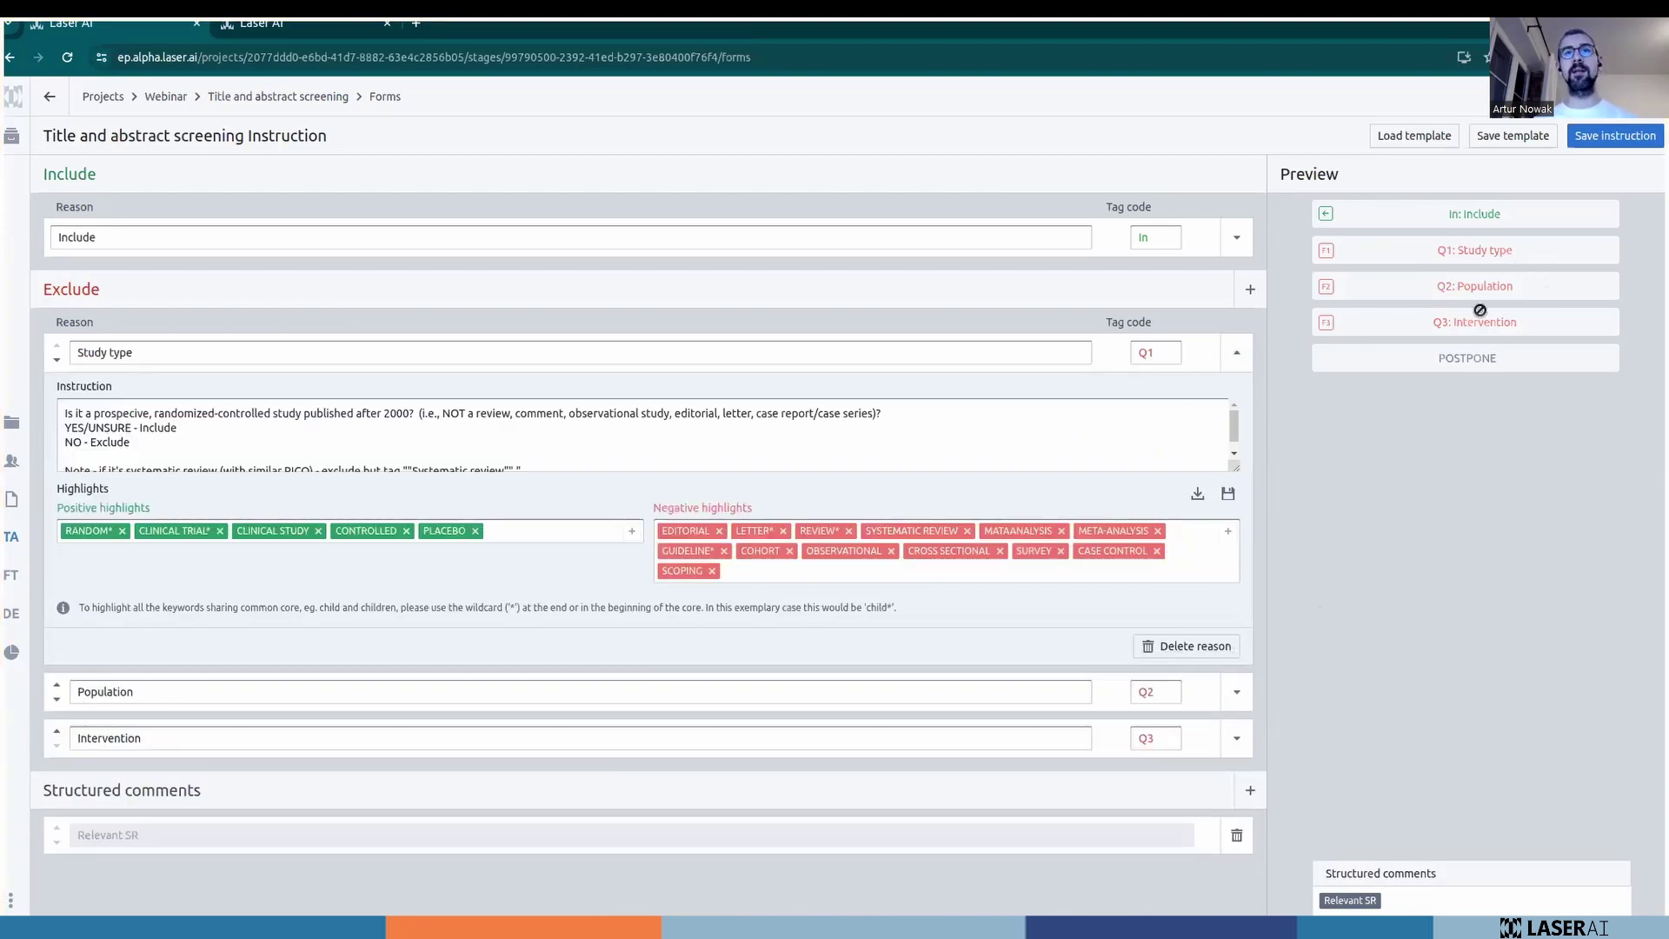
{"action": "left_click", "coordinate": [181, 350]}
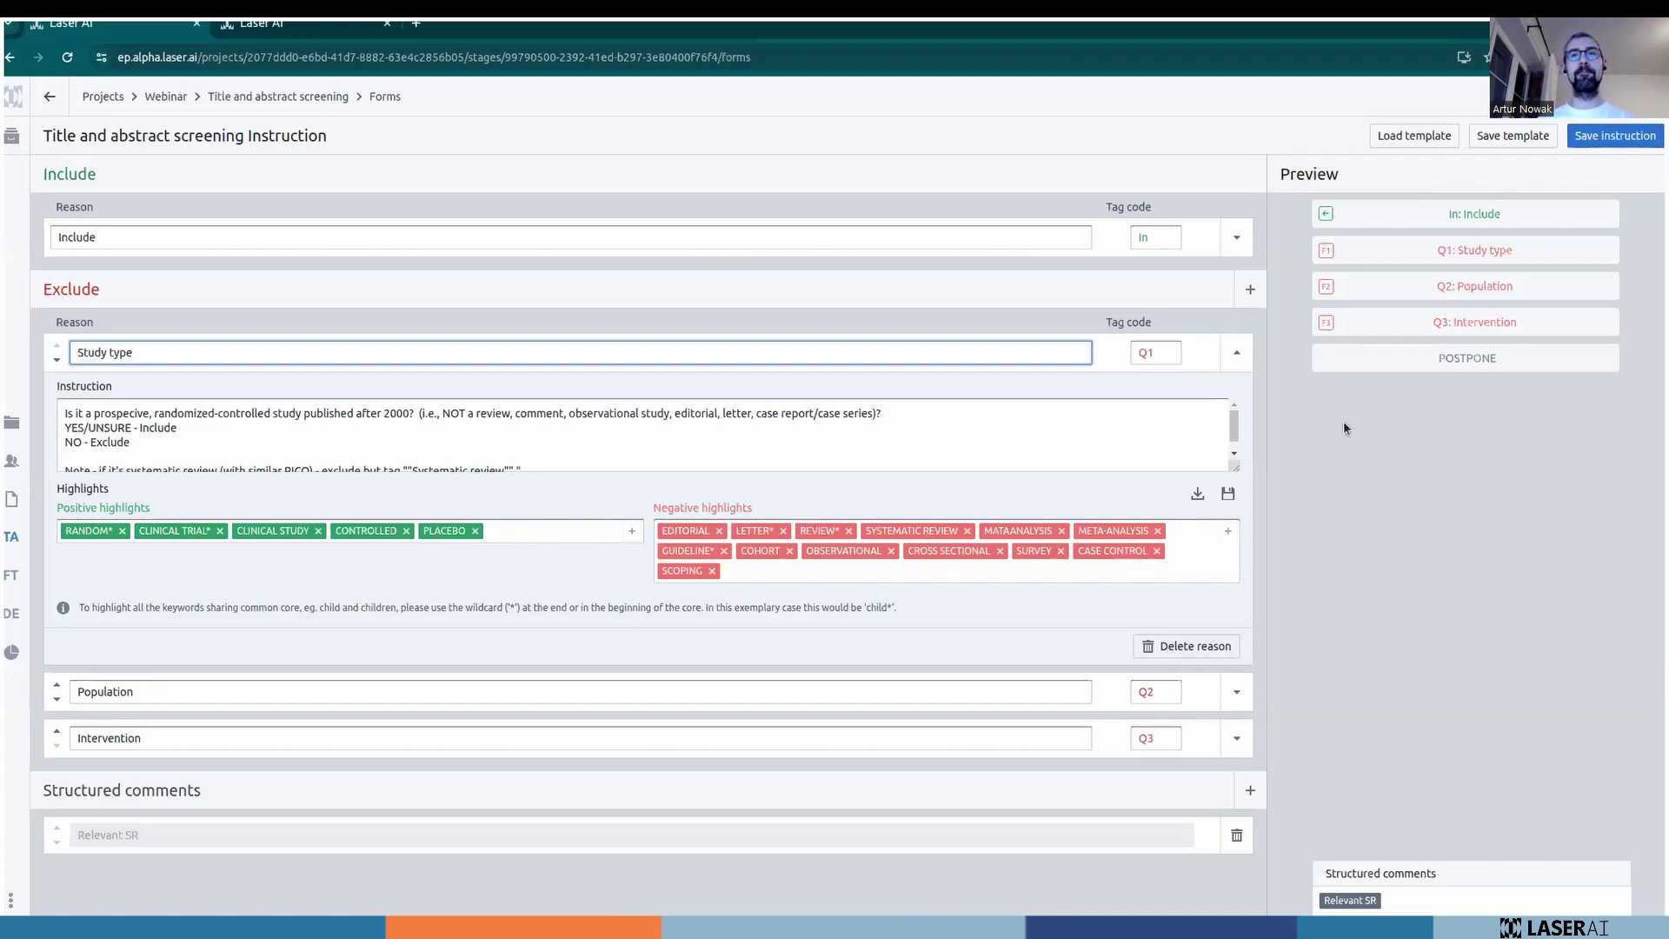
{"action": "left_click", "coordinate": [1236, 352]}
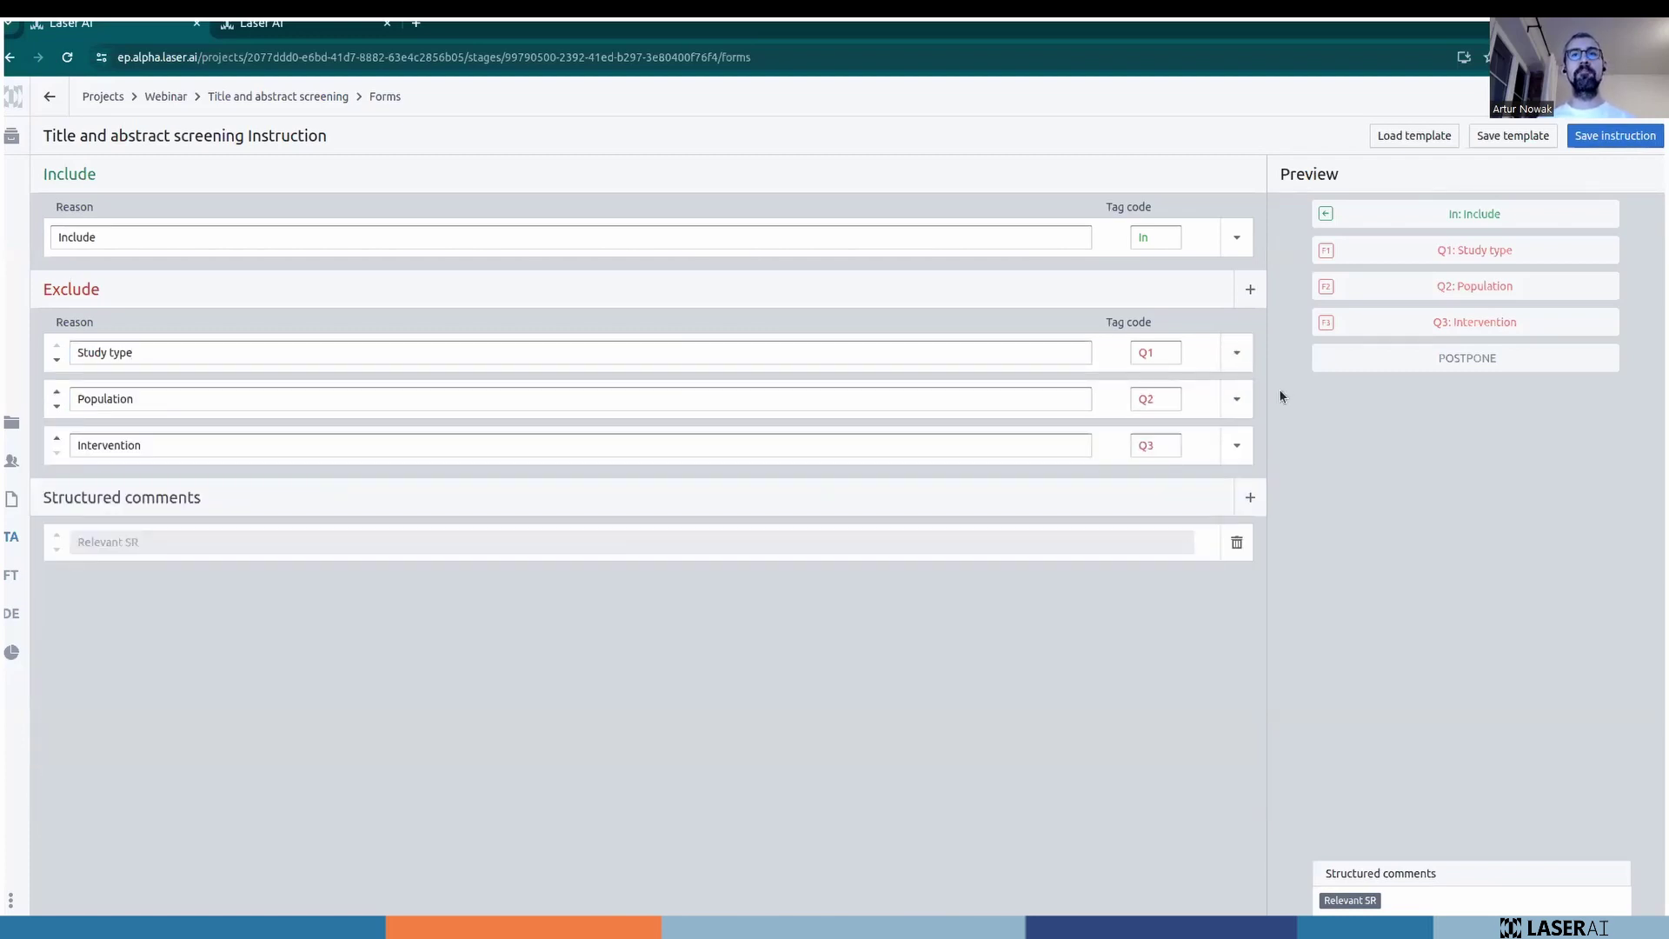
{"action": "left_click", "coordinate": [1236, 399]}
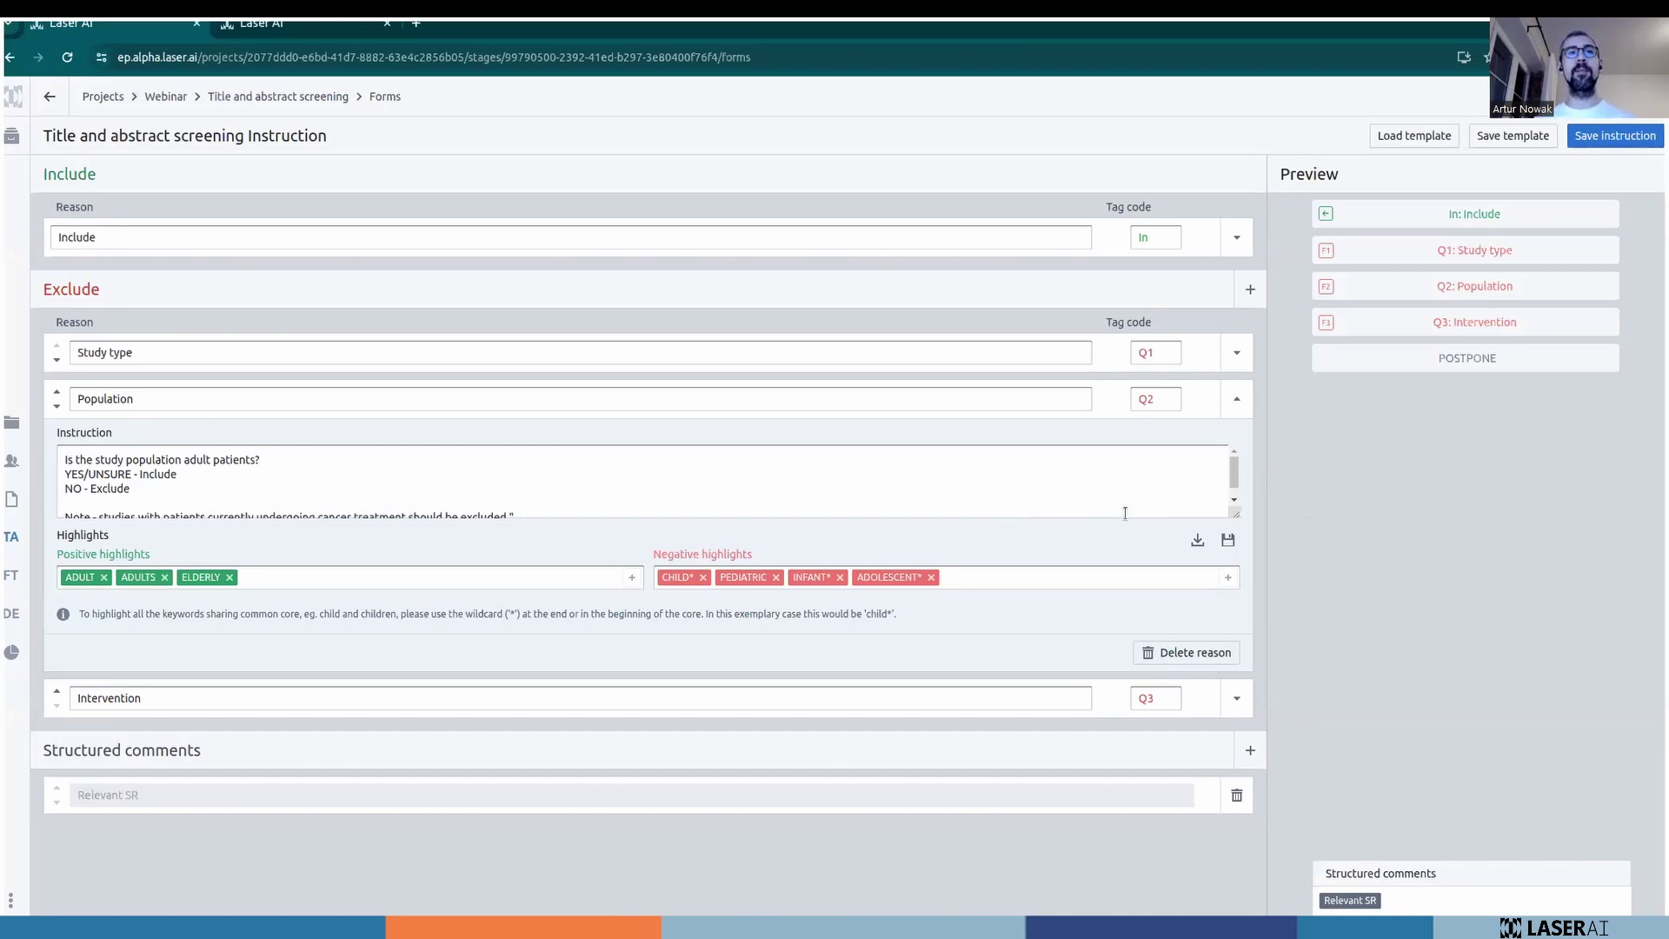
{"action": "left_click", "coordinate": [1236, 398]}
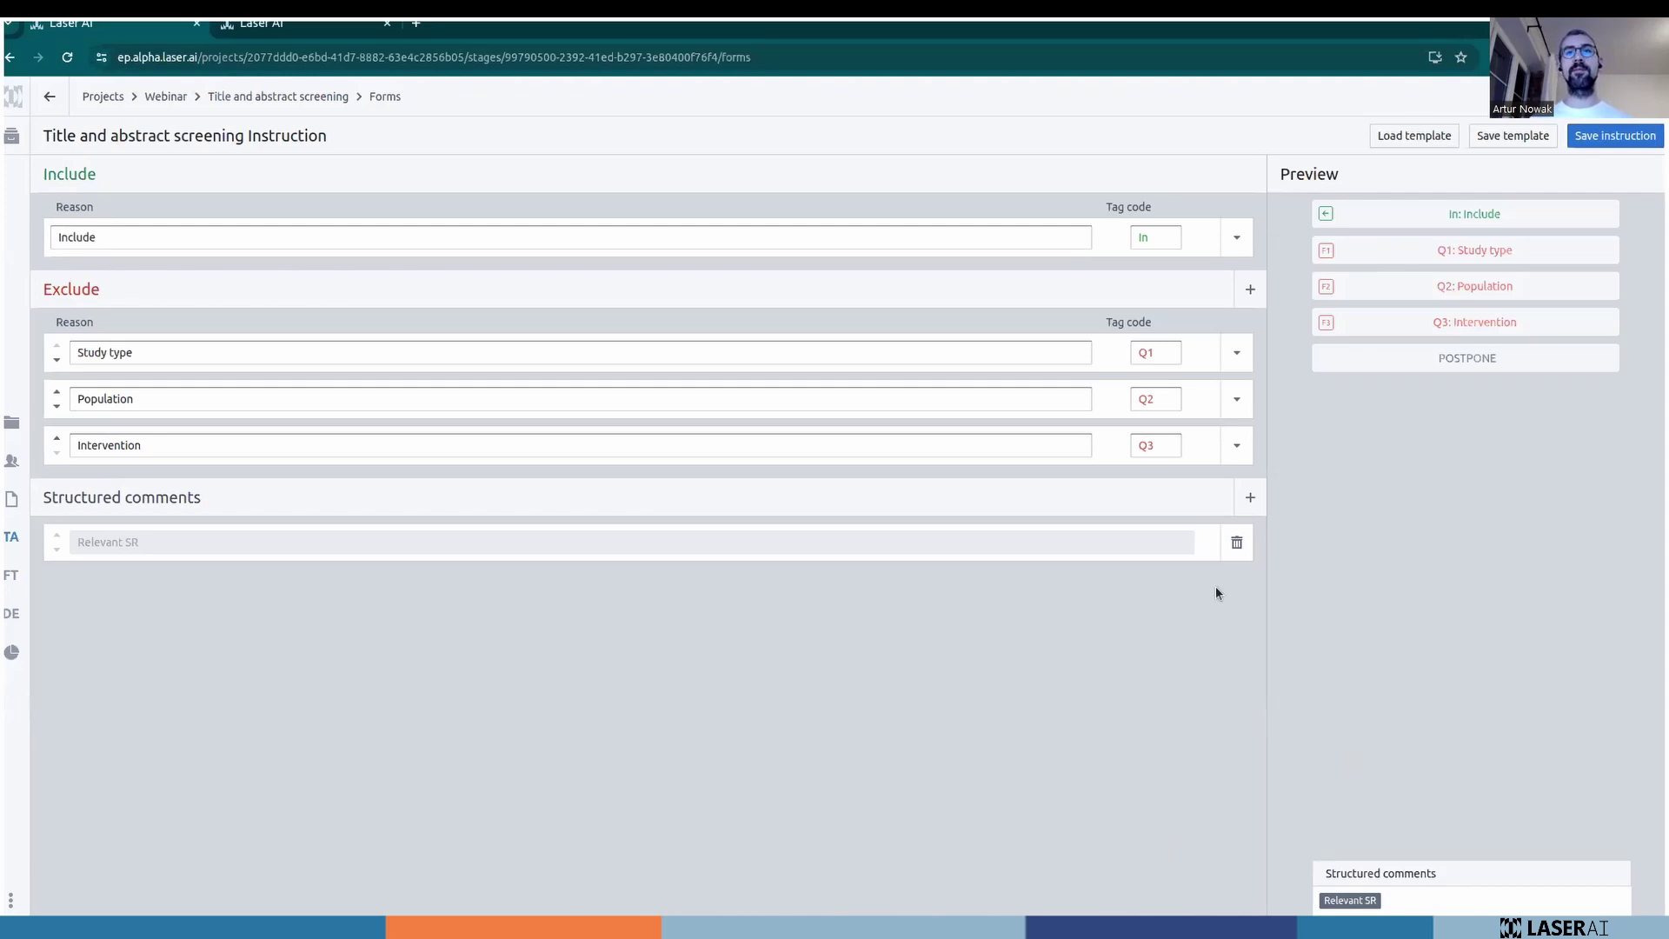
Add a blank structured comment, remove it again, and save the title and abstract screening instruction.
{"action": "left_click", "coordinate": [1250, 498]}
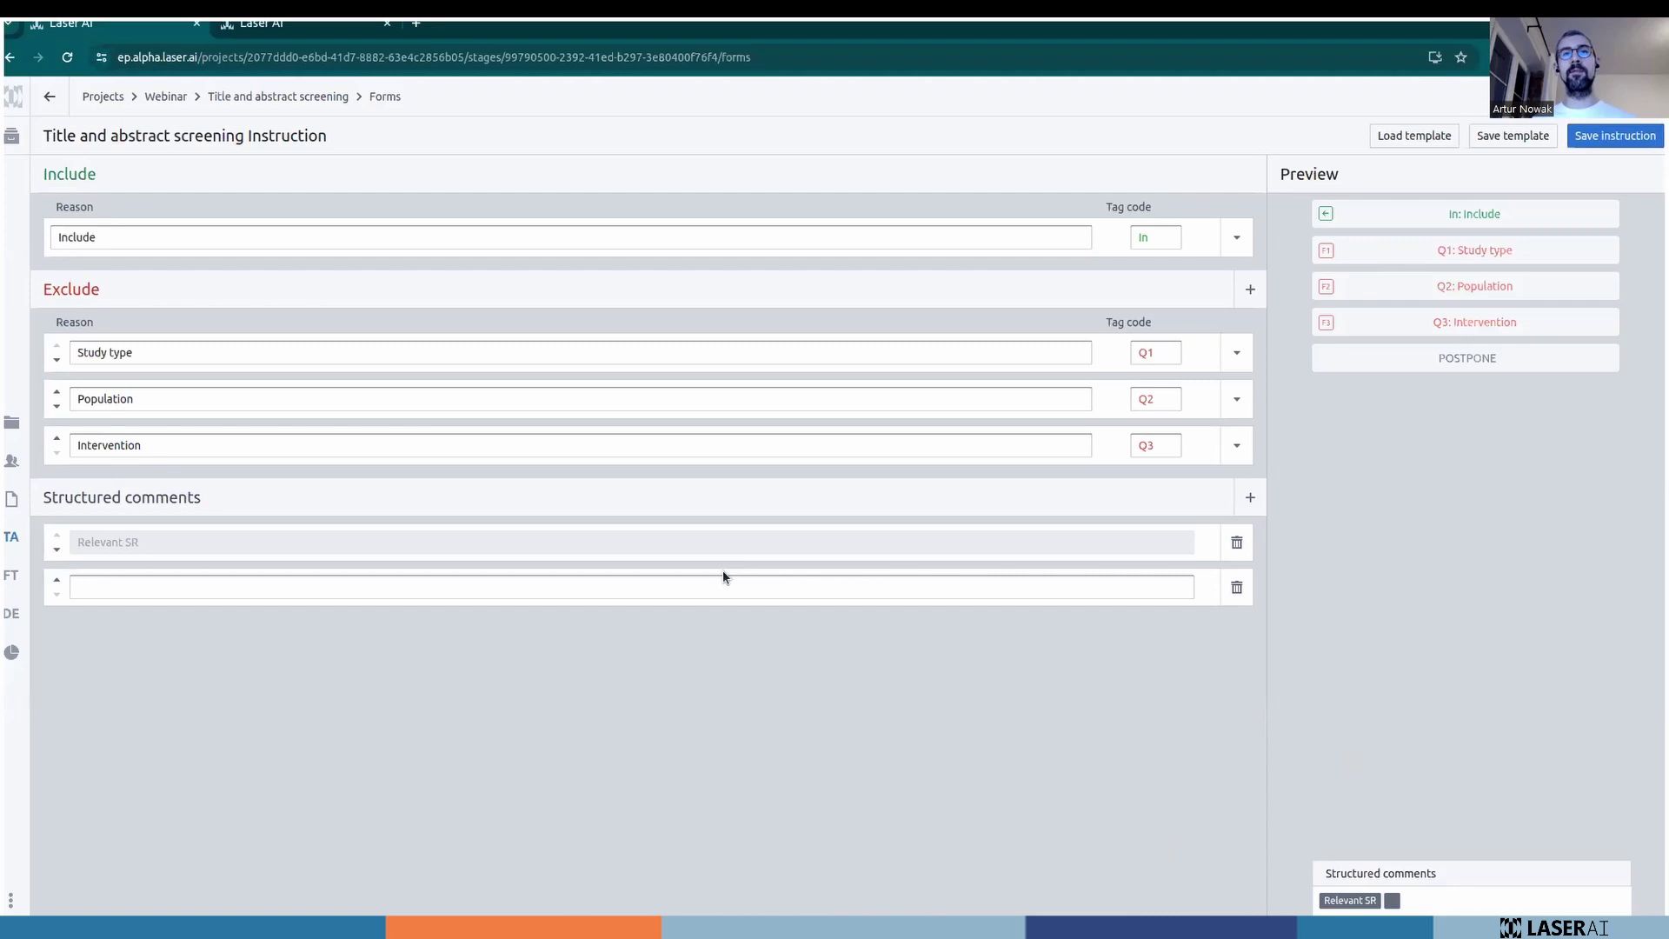
{"action": "left_click", "coordinate": [1236, 588]}
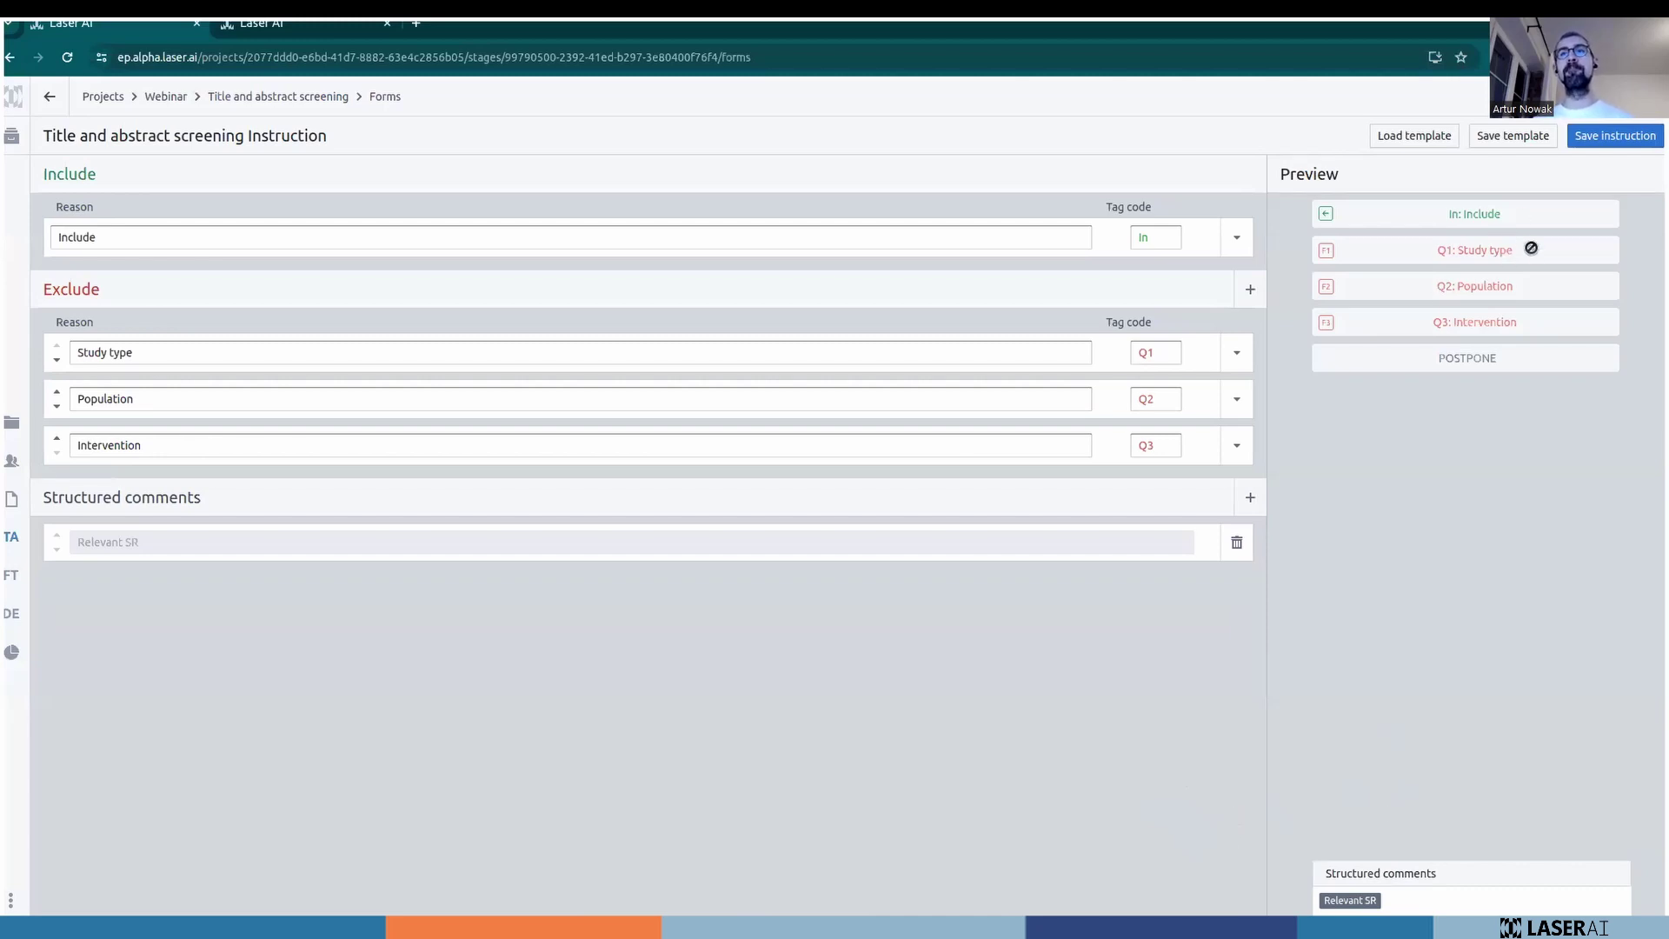
{"action": "left_click", "coordinate": [1596, 139]}
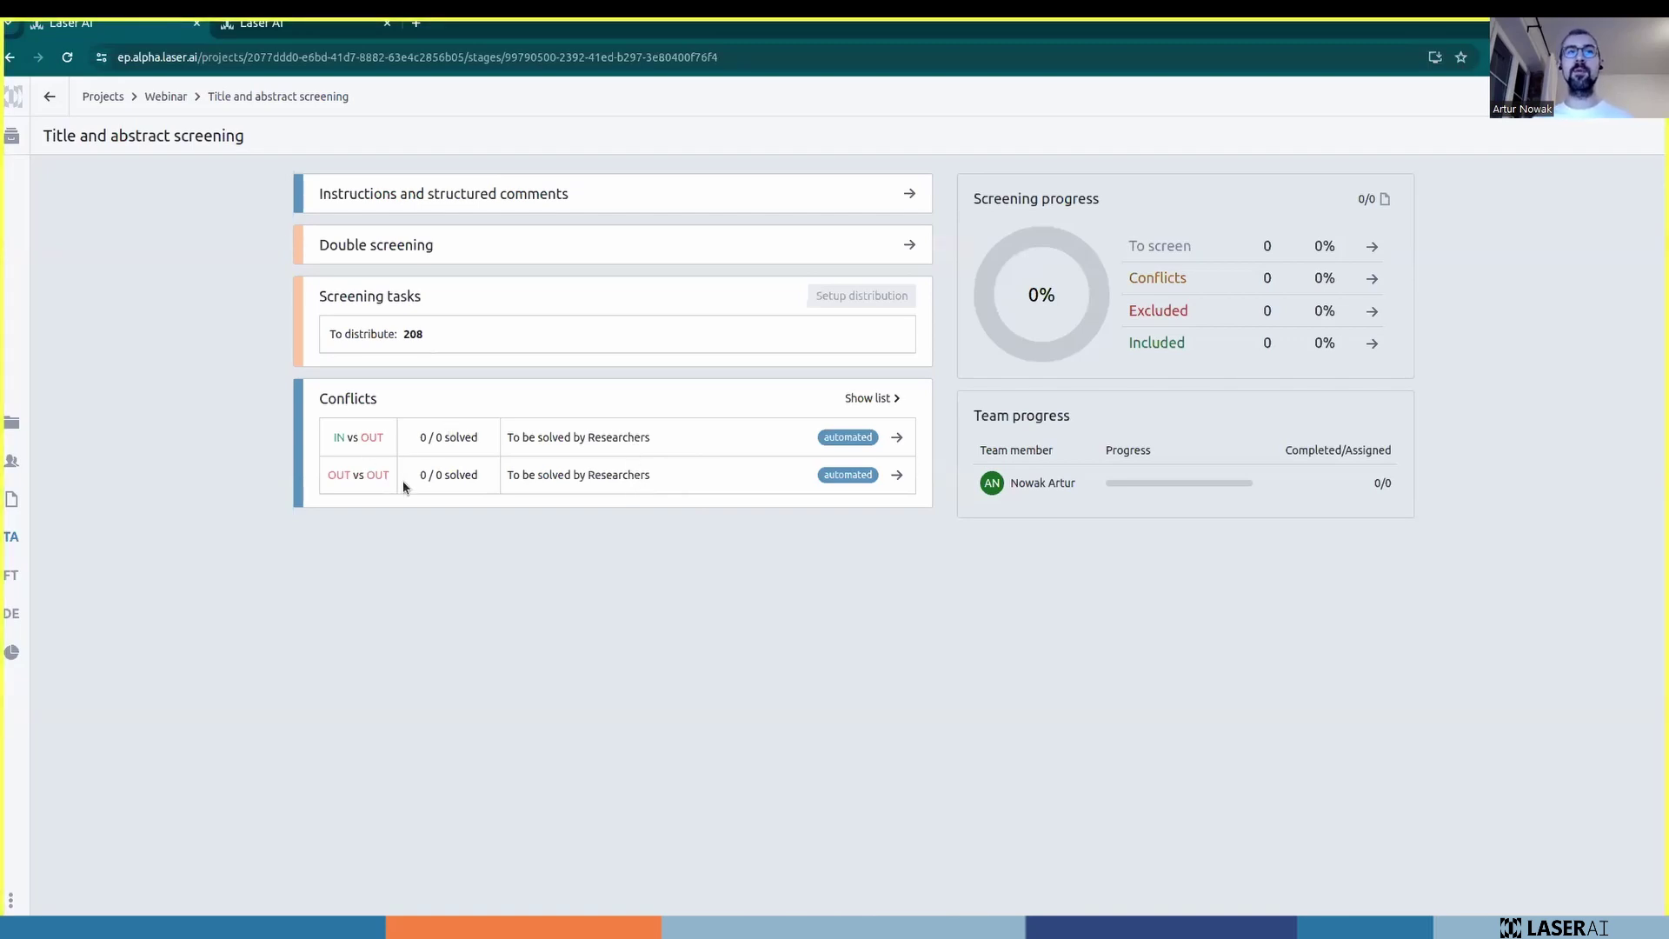
Set the OUT vs OUT conflict solving strategy to "Hierarchy of exclusion reasons" with automated conflict management enabled, and save it.
{"action": "left_click", "coordinate": [896, 474]}
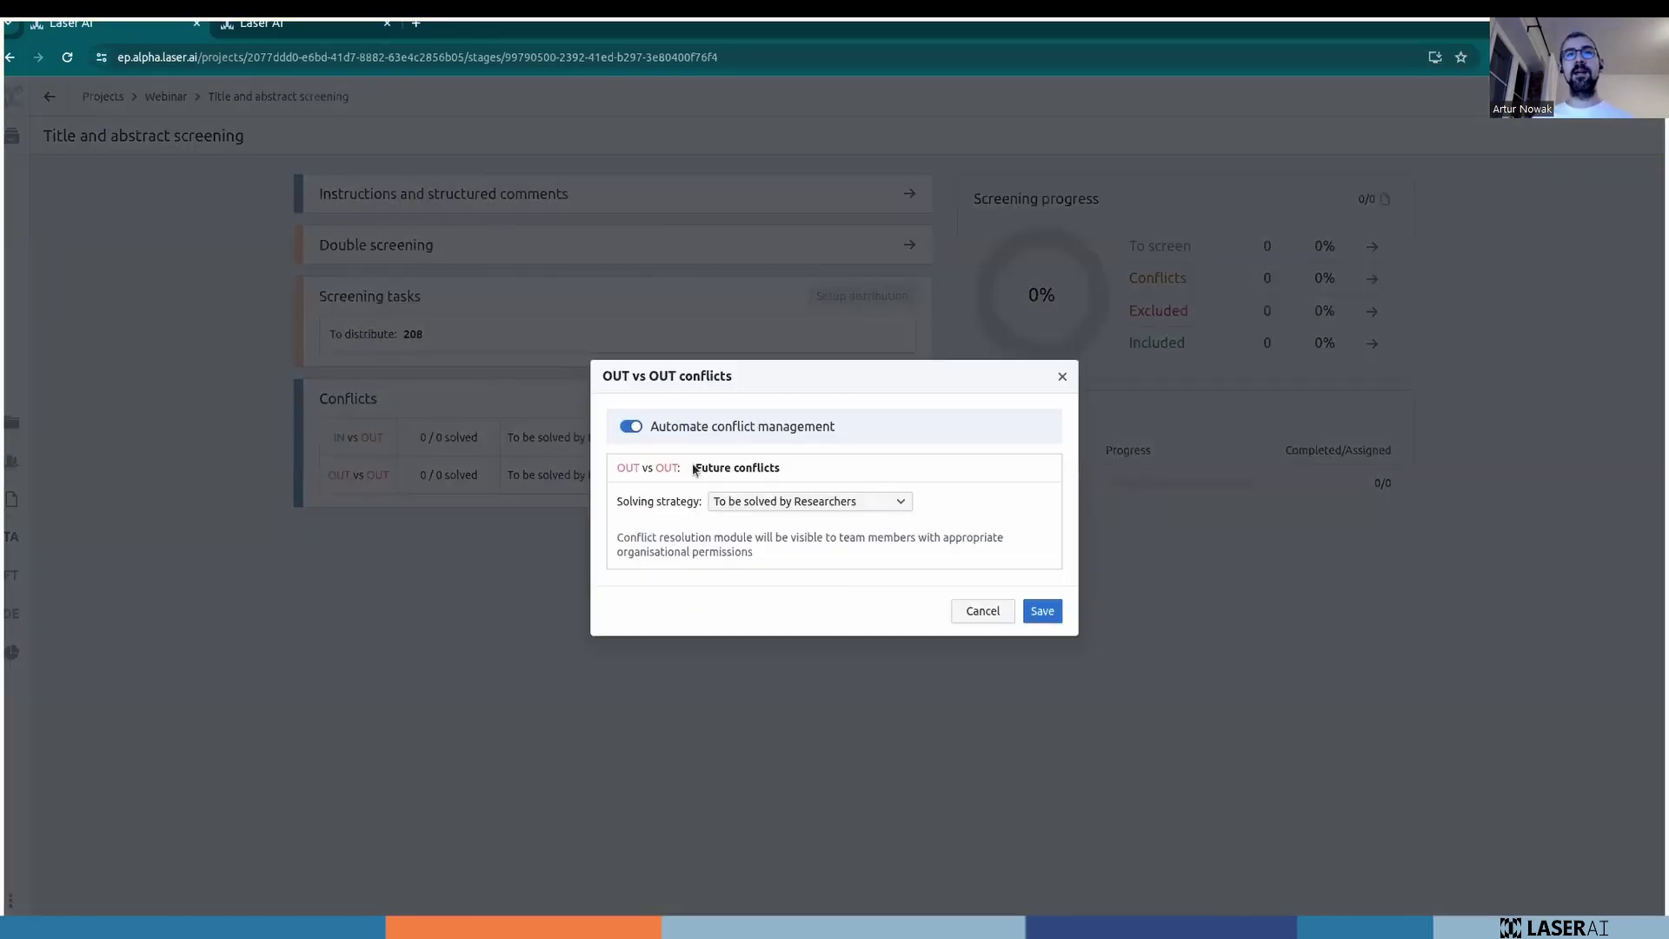
{"action": "left_click", "coordinate": [778, 503]}
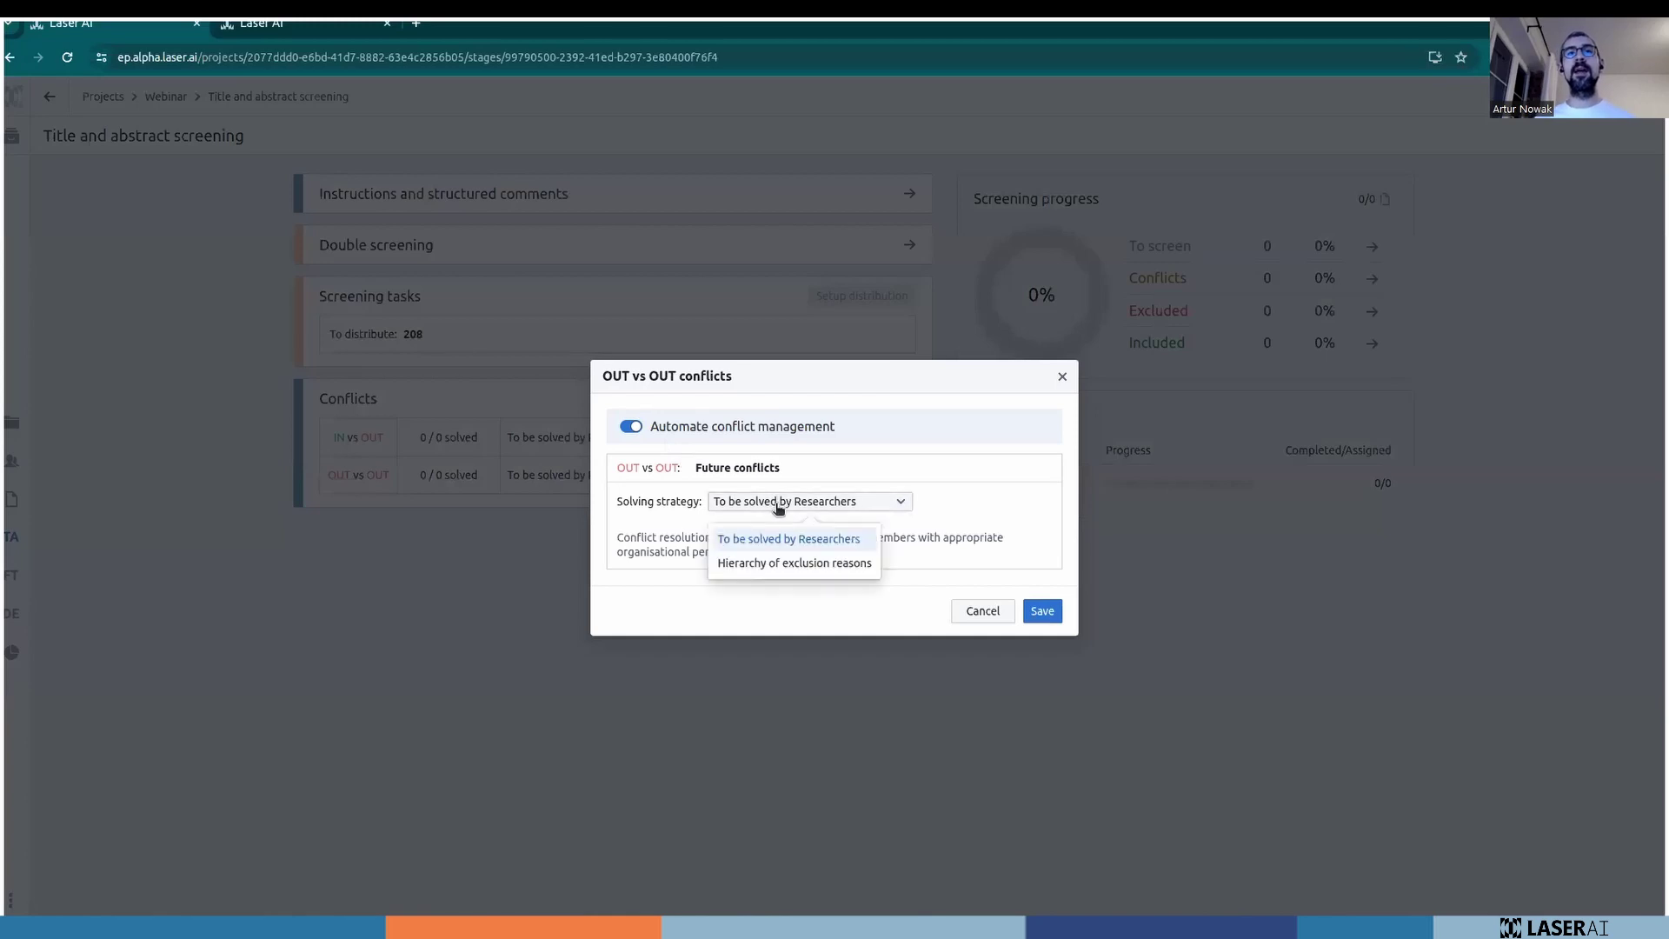
{"action": "left_click", "coordinate": [827, 565]}
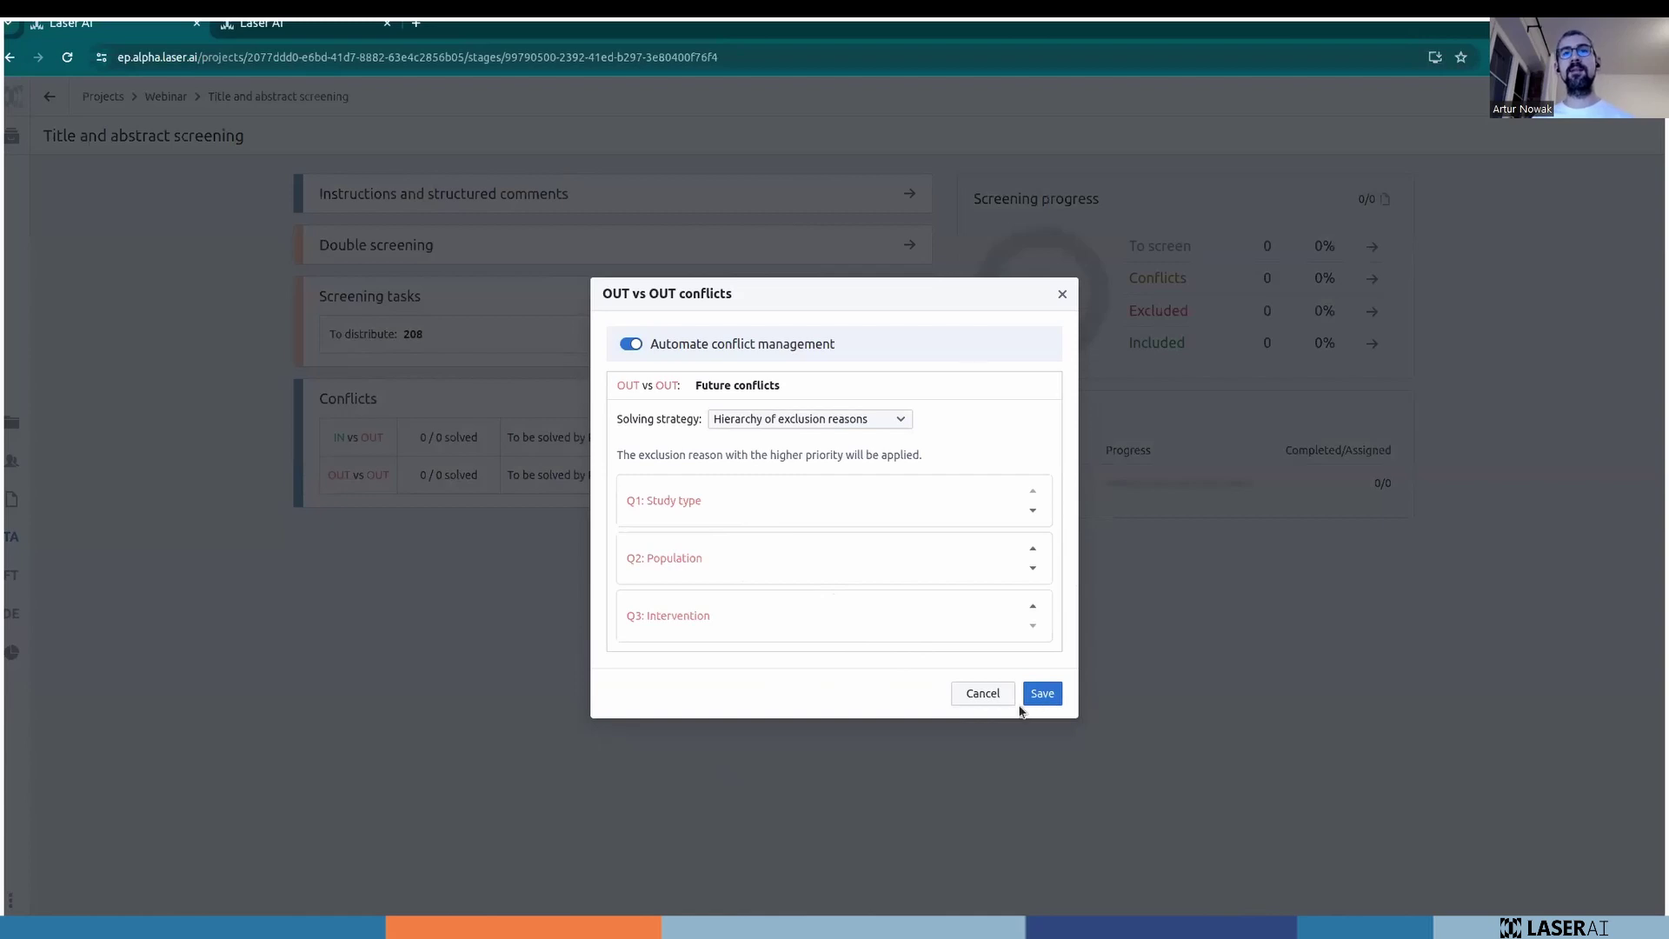
{"action": "left_click", "coordinate": [640, 346]}
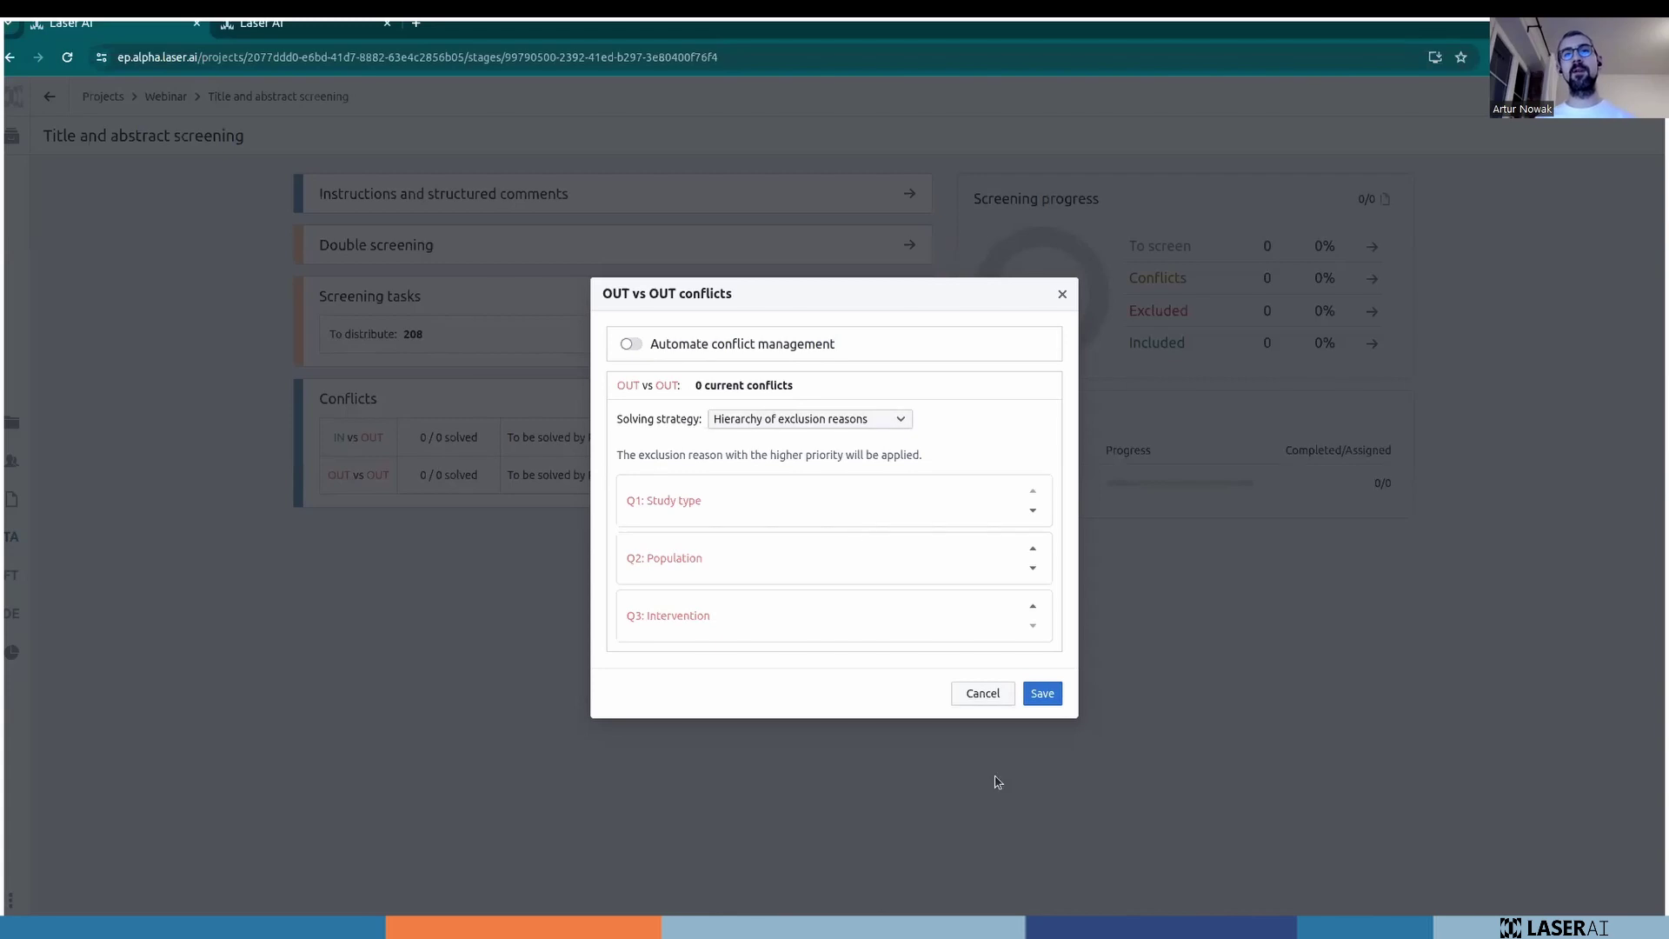
{"action": "left_click", "coordinate": [631, 343]}
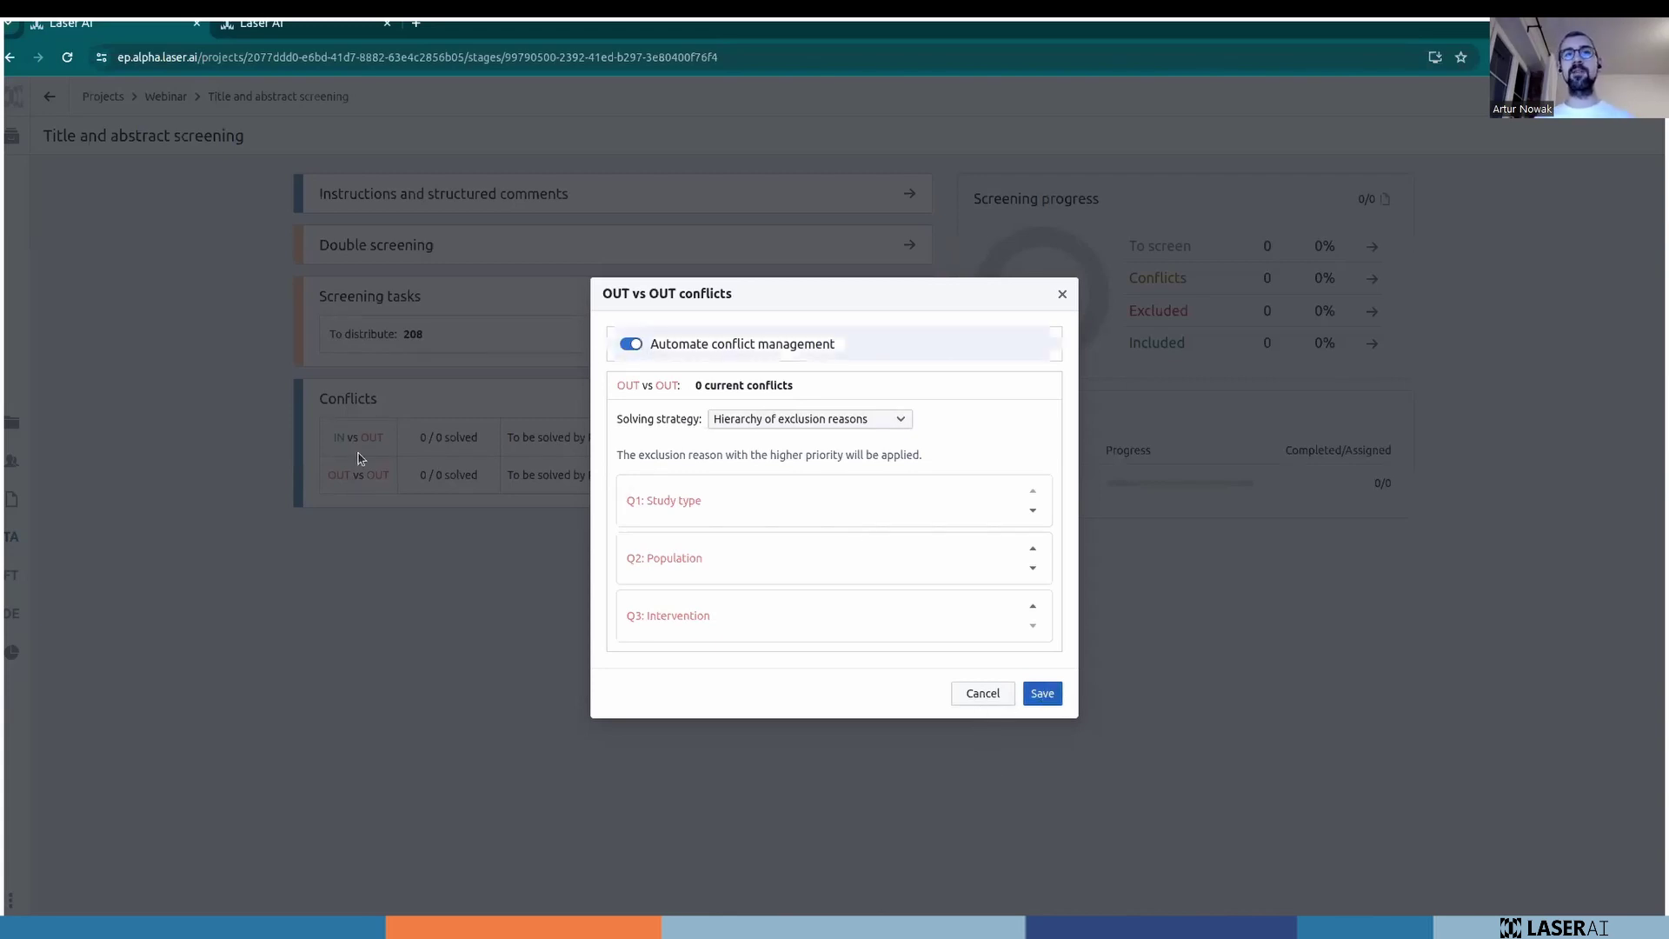
{"action": "key", "text": "Return"}
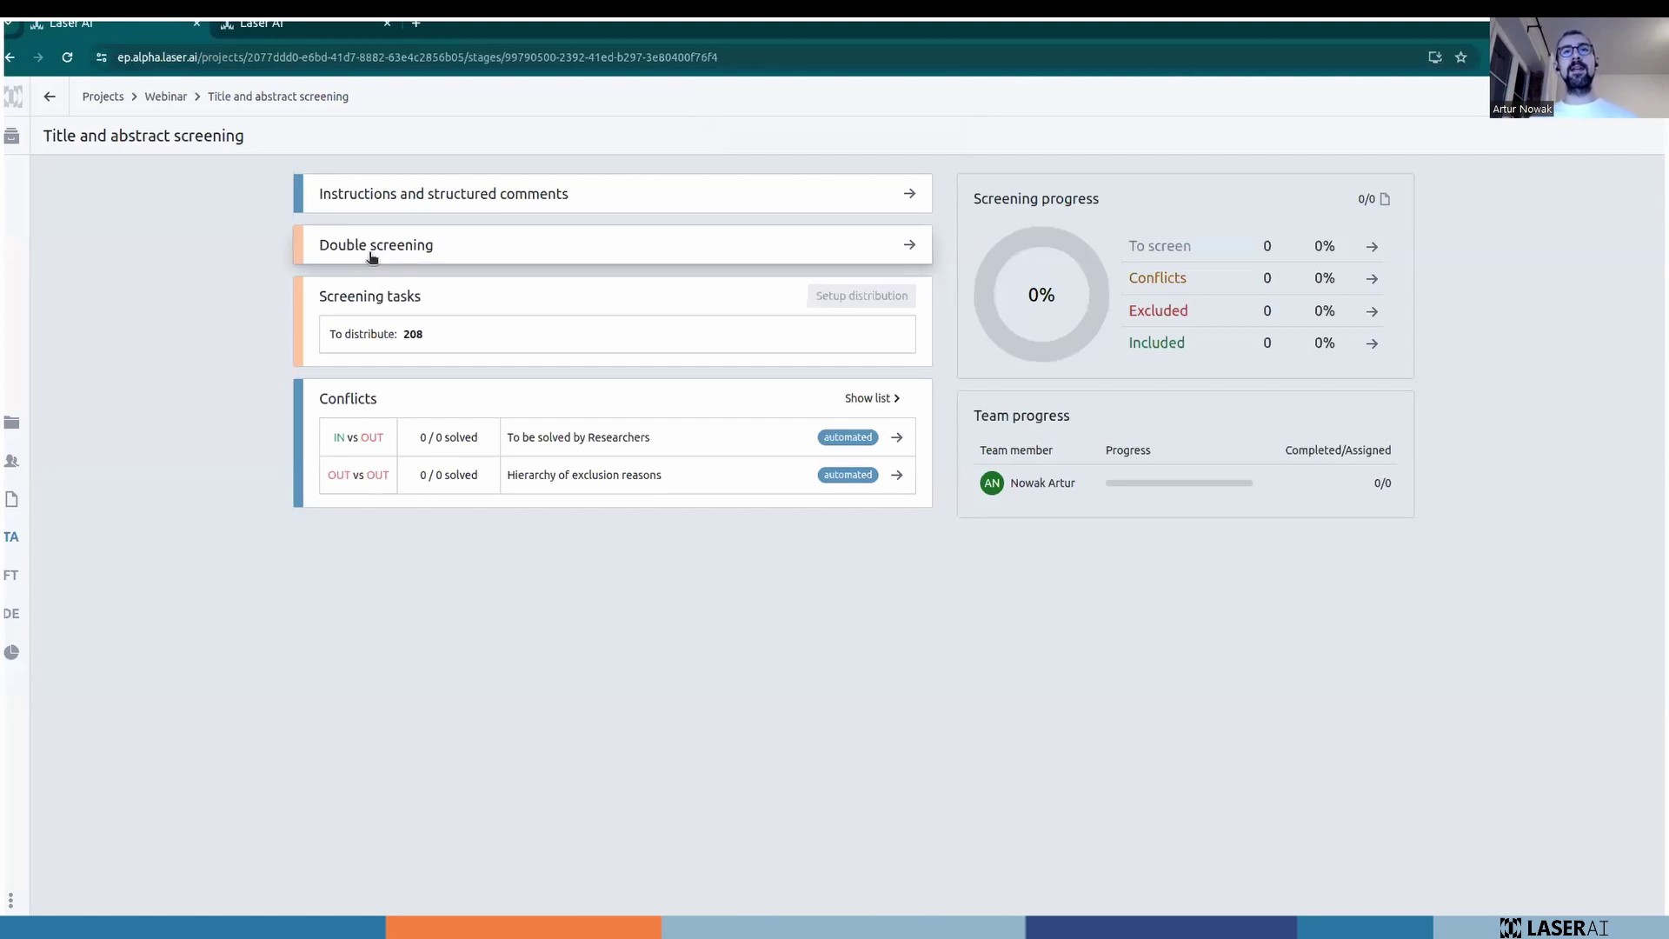
Check the screening type options without changing them, and invite the organization's manager account to the project team.
{"action": "left_click", "coordinate": [397, 261]}
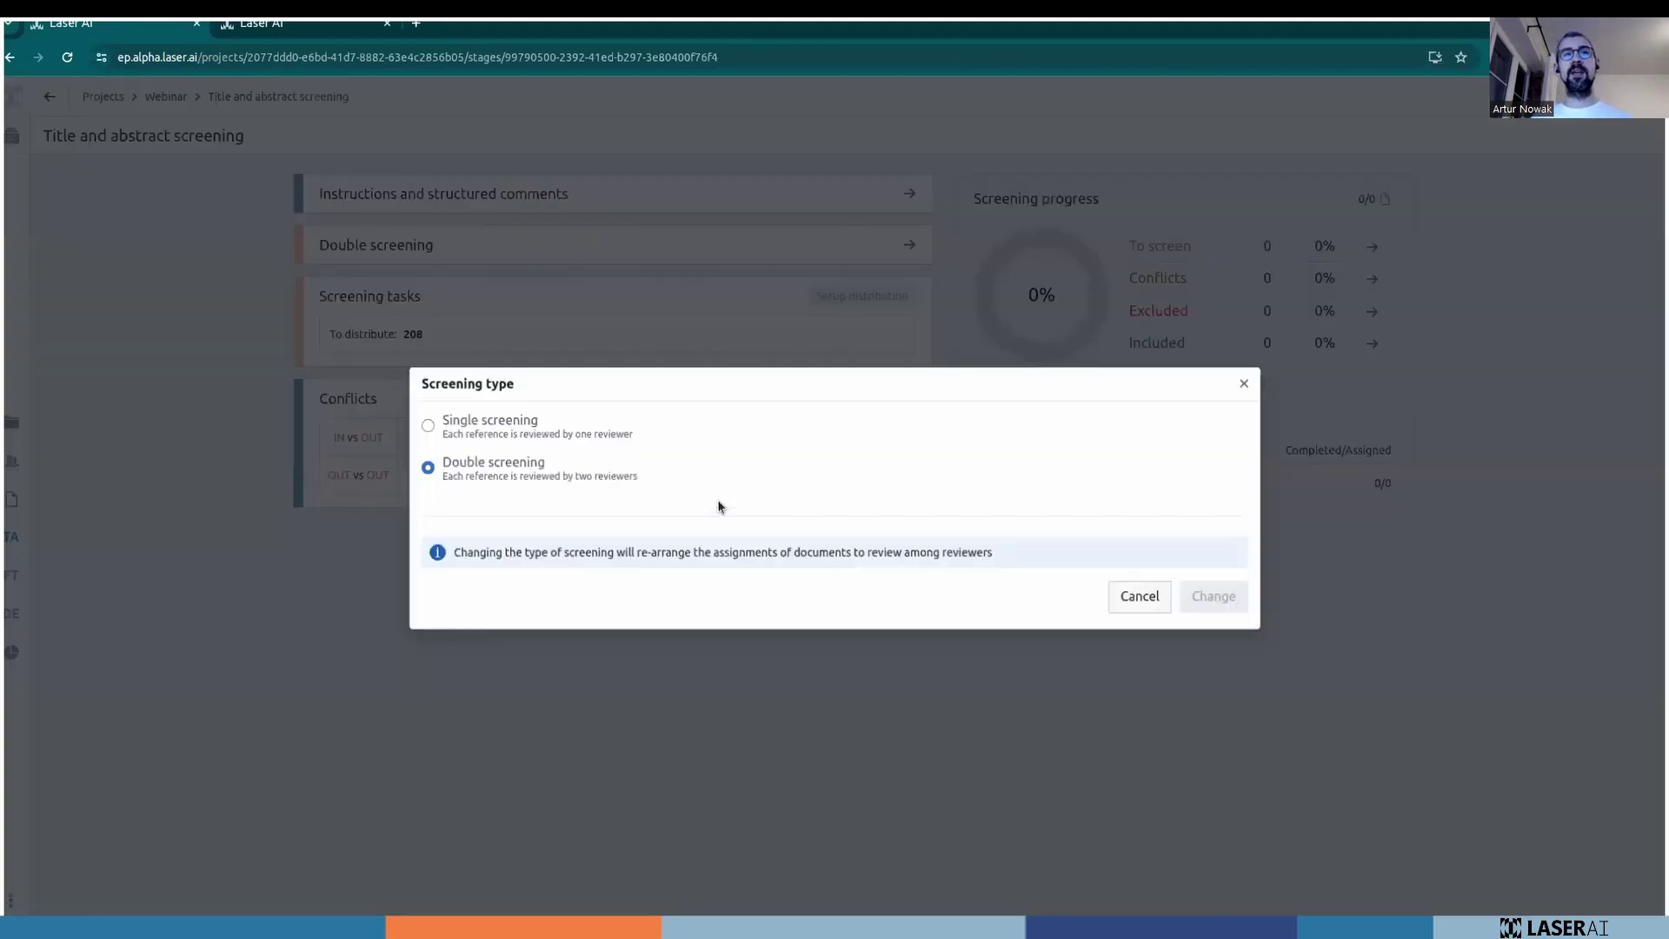
{"action": "left_click", "coordinate": [1129, 594]}
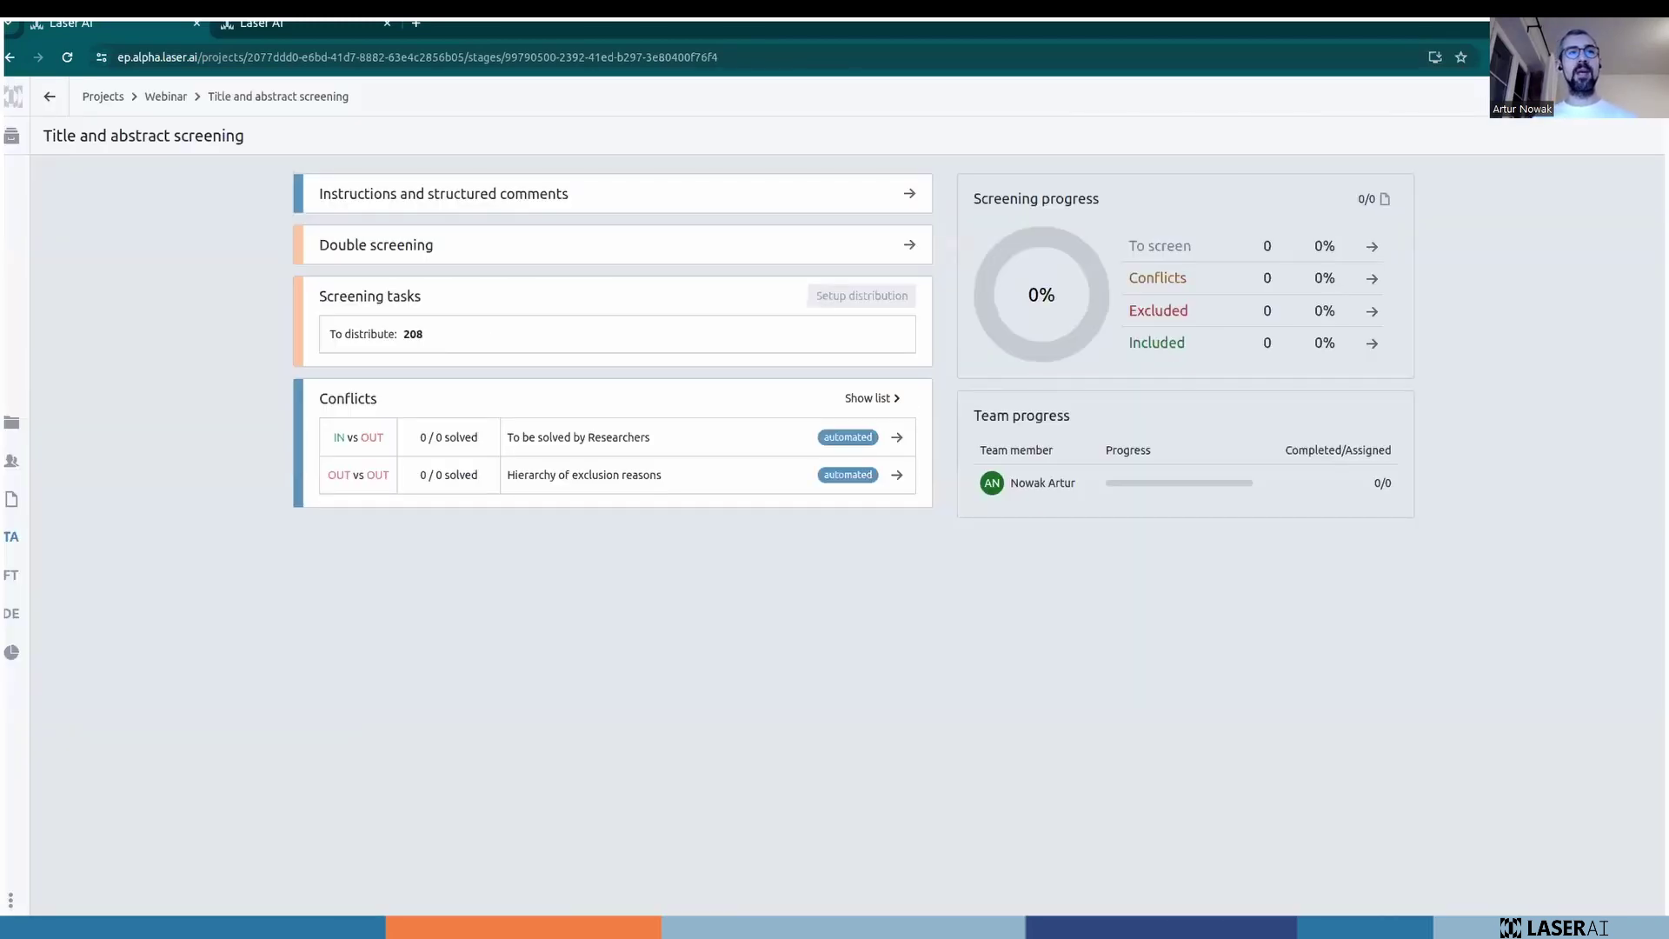
{"action": "left_click", "coordinate": [27, 475]}
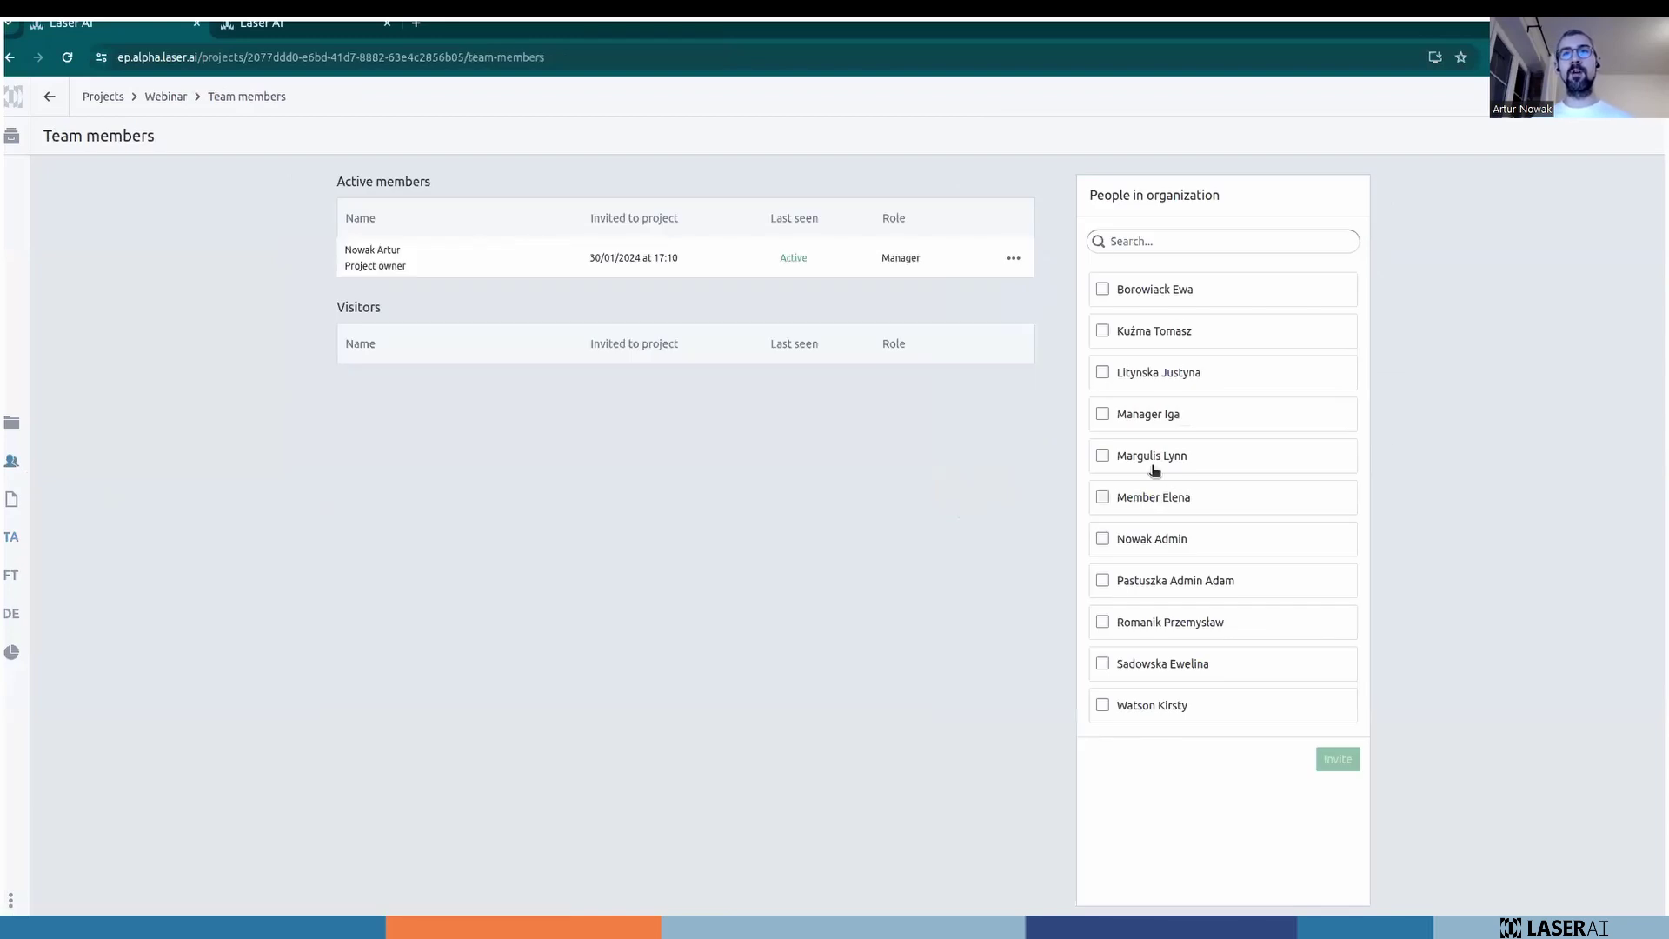
{"action": "left_click", "coordinate": [1102, 414]}
{"action": "left_click", "coordinate": [1338, 759]}
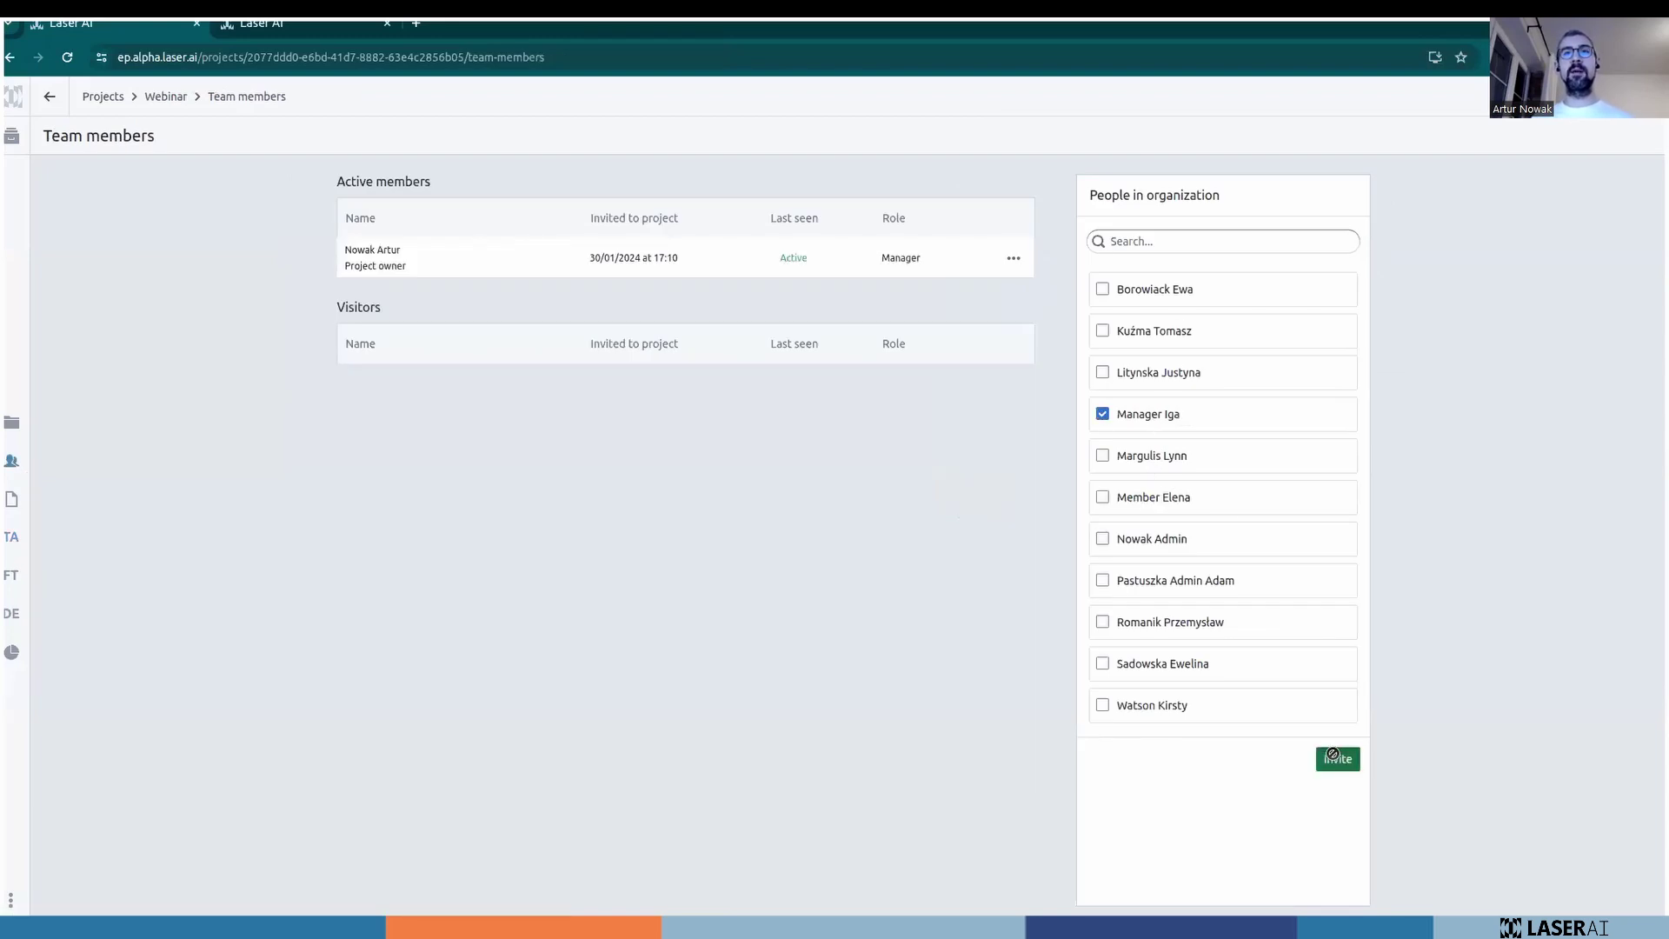
Try an automated proportional distribution of the title and abstract screening tasks among all team members, and close the setup unapplied.
{"action": "left_click", "coordinate": [12, 537]}
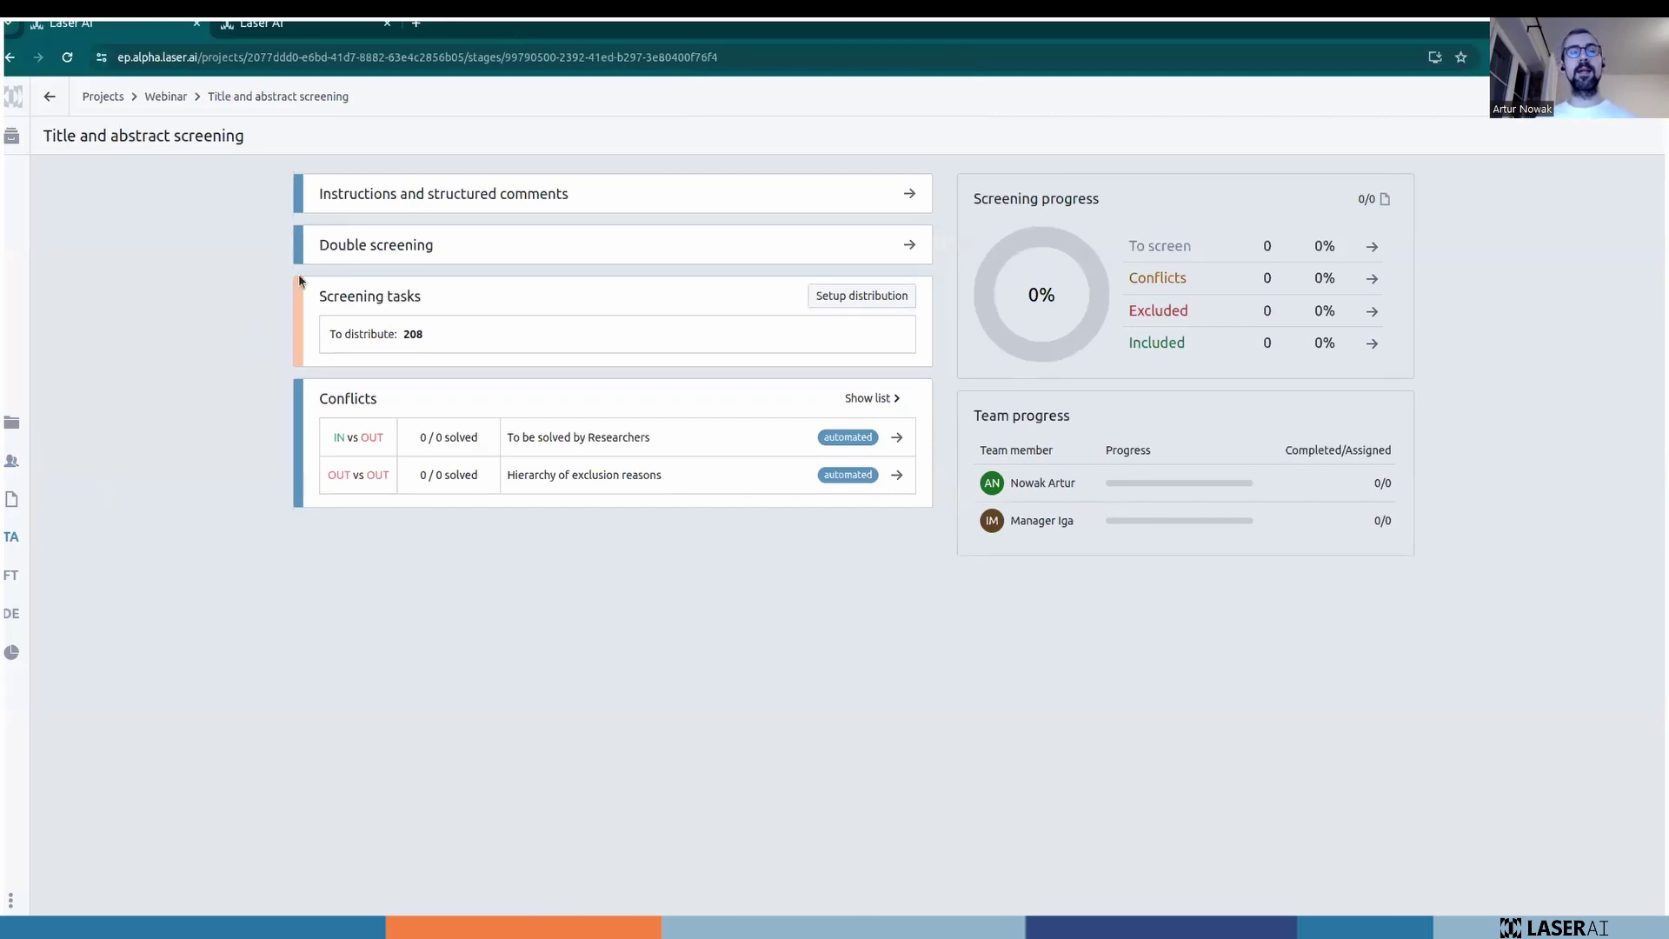
{"action": "left_click", "coordinate": [830, 298]}
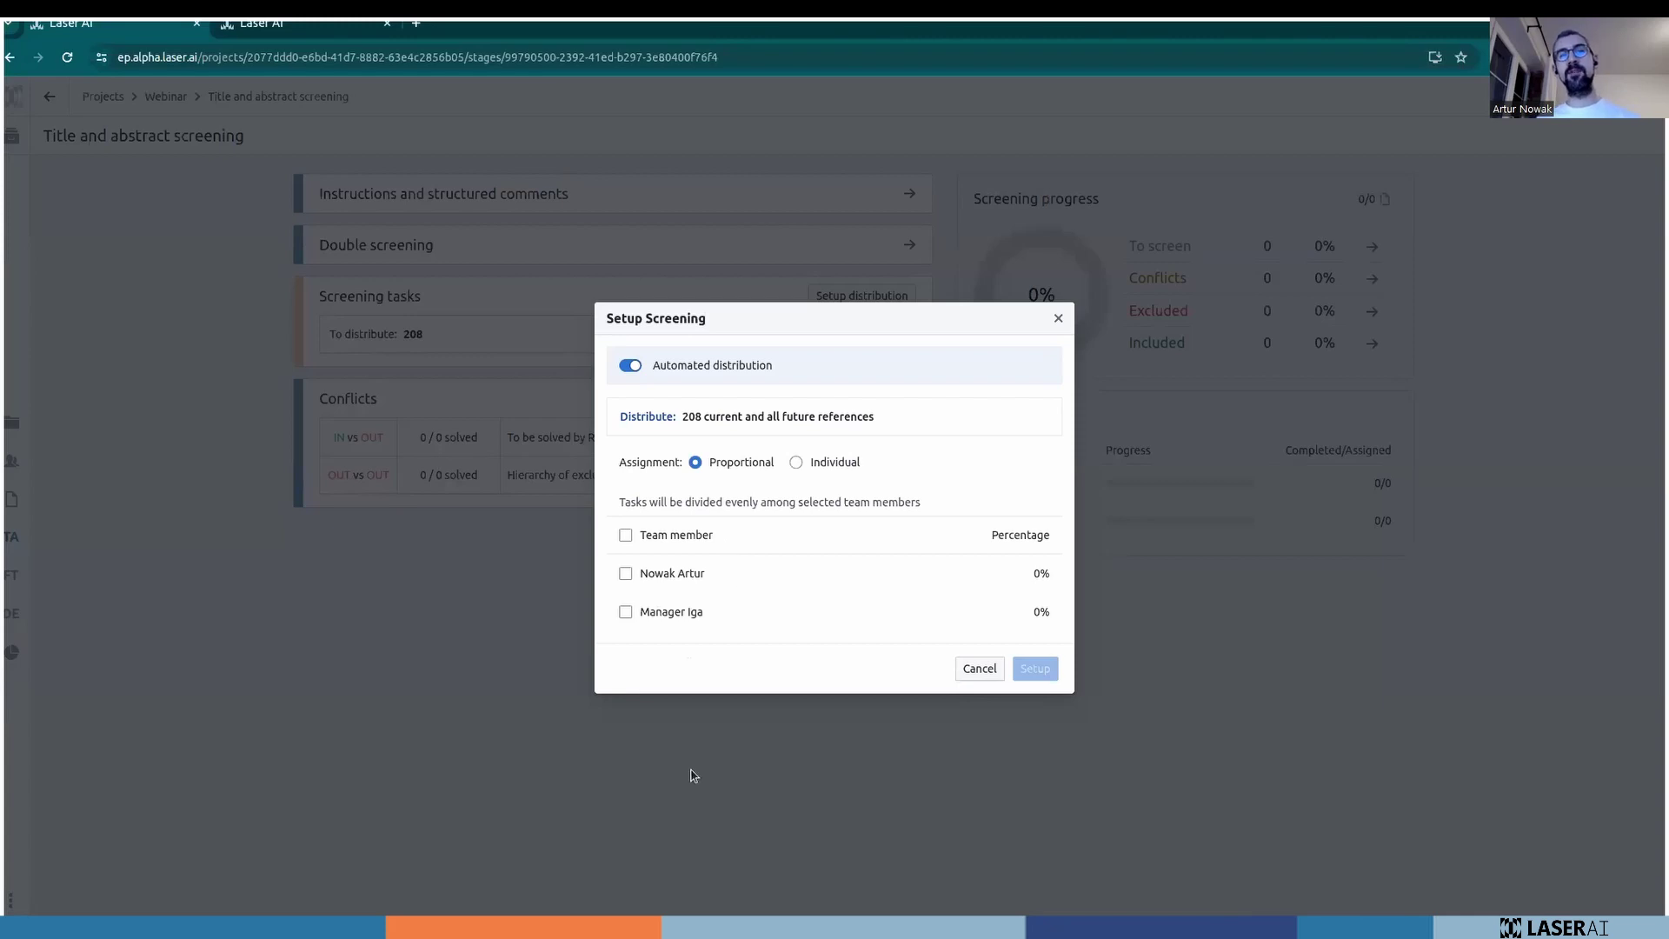
{"action": "left_click", "coordinate": [693, 536]}
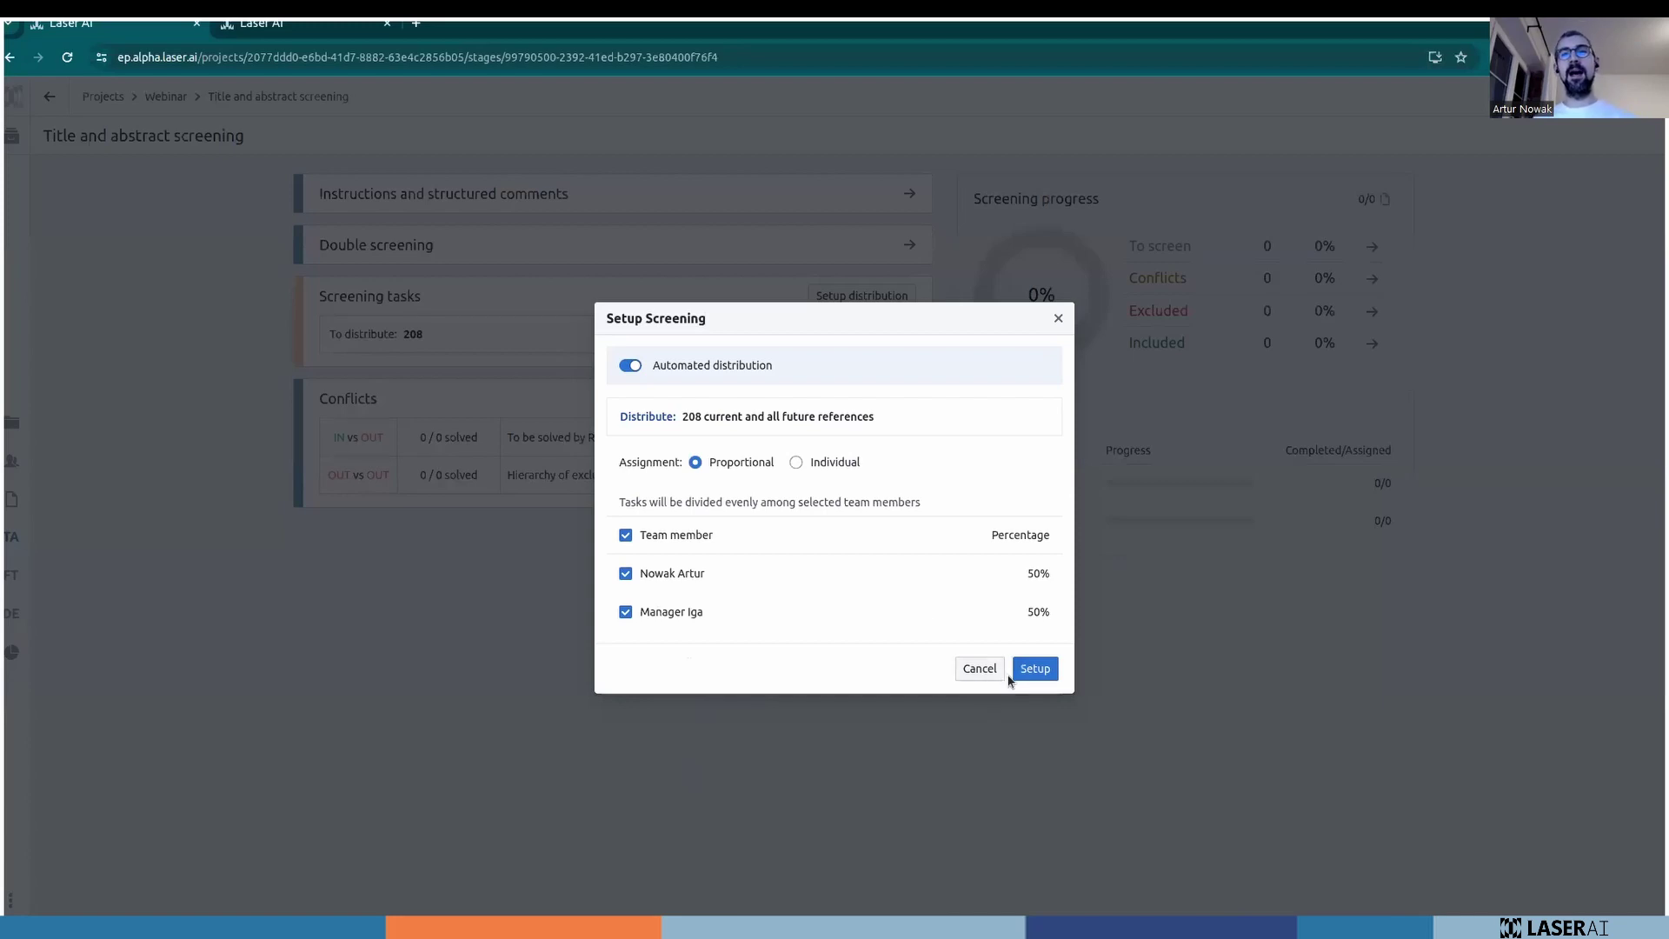
{"action": "left_click", "coordinate": [869, 241]}
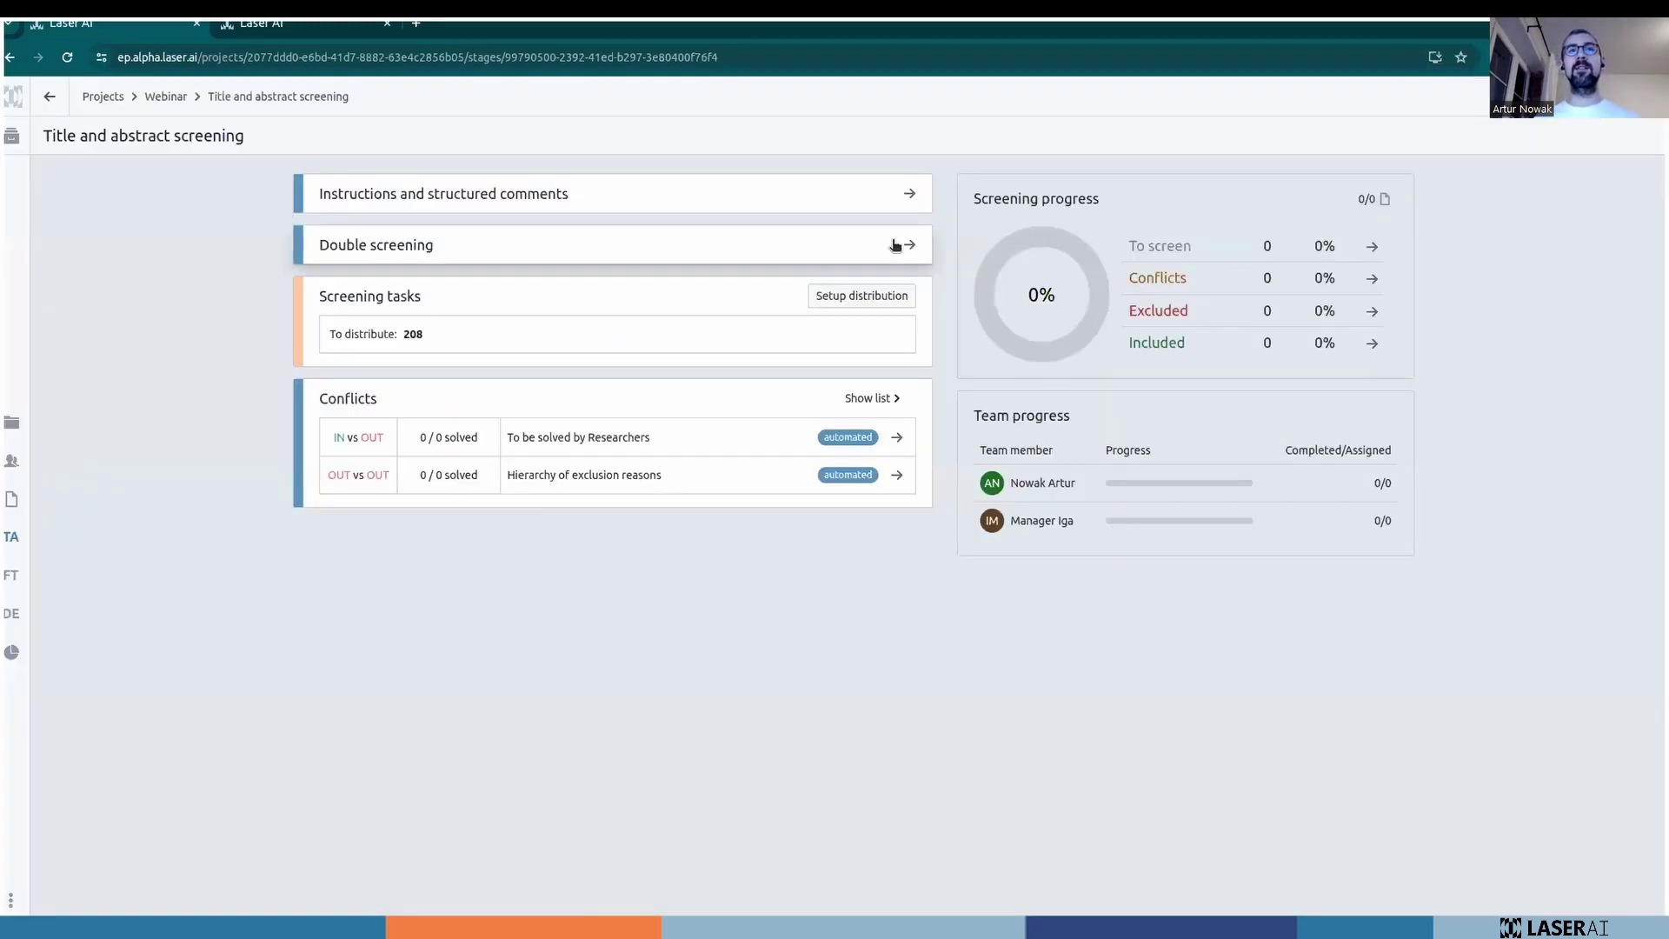
Change the title and abstract screening type to Single screening.
{"action": "left_click", "coordinate": [895, 243]}
{"action": "left_click", "coordinate": [509, 426]}
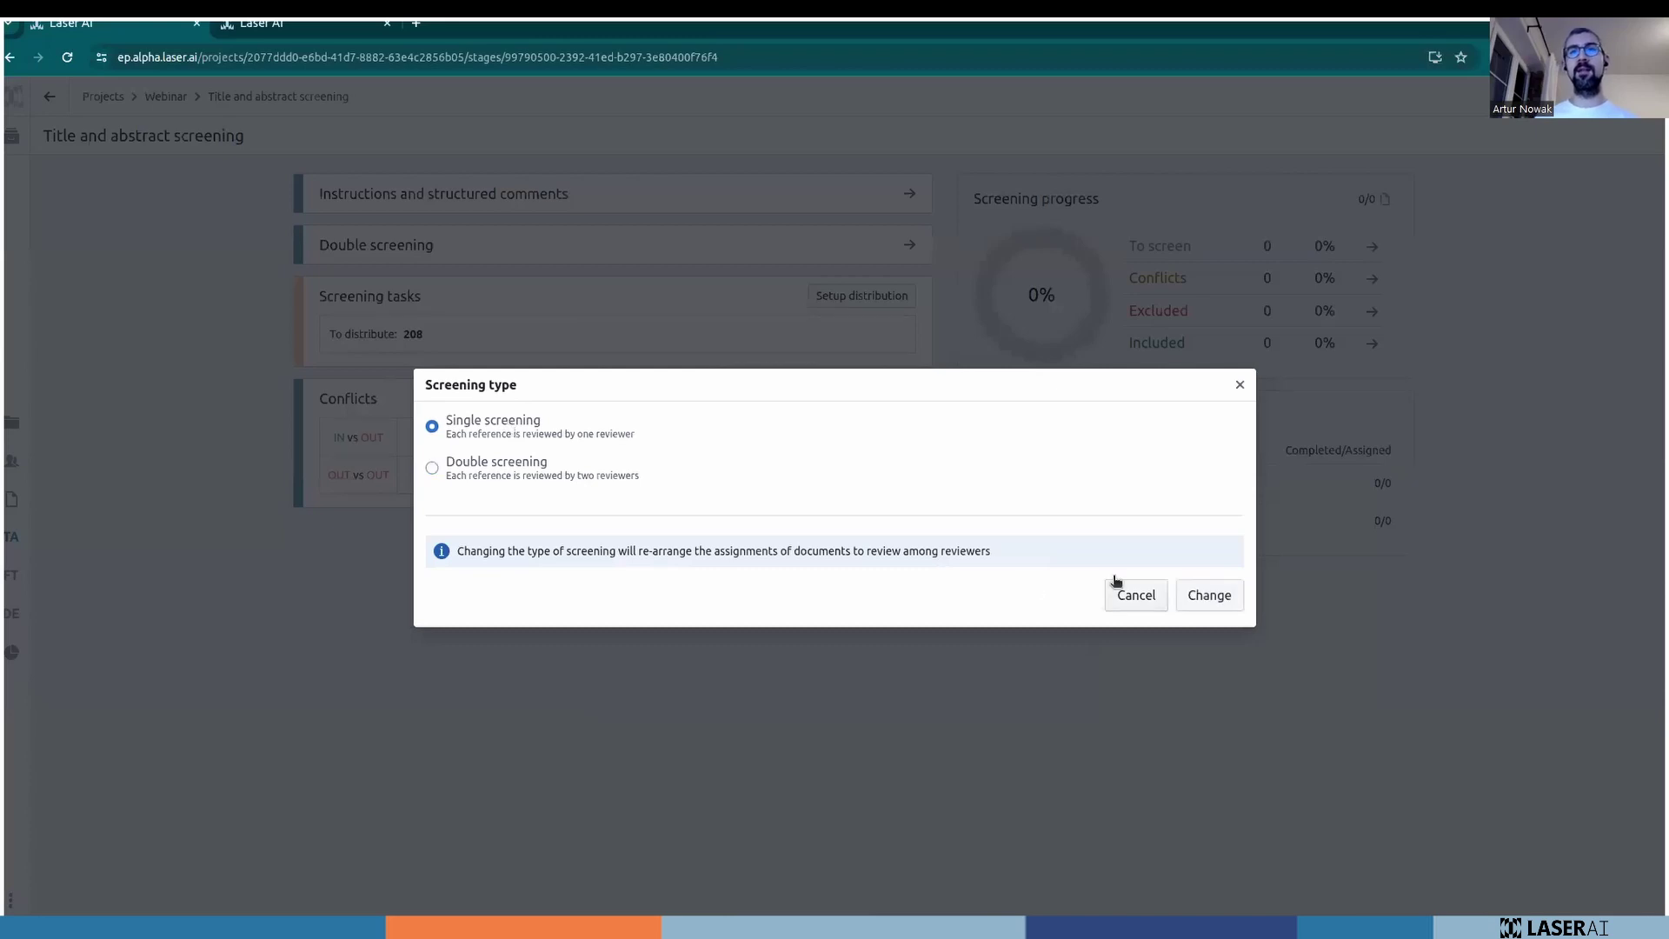
{"action": "left_click", "coordinate": [1209, 597]}
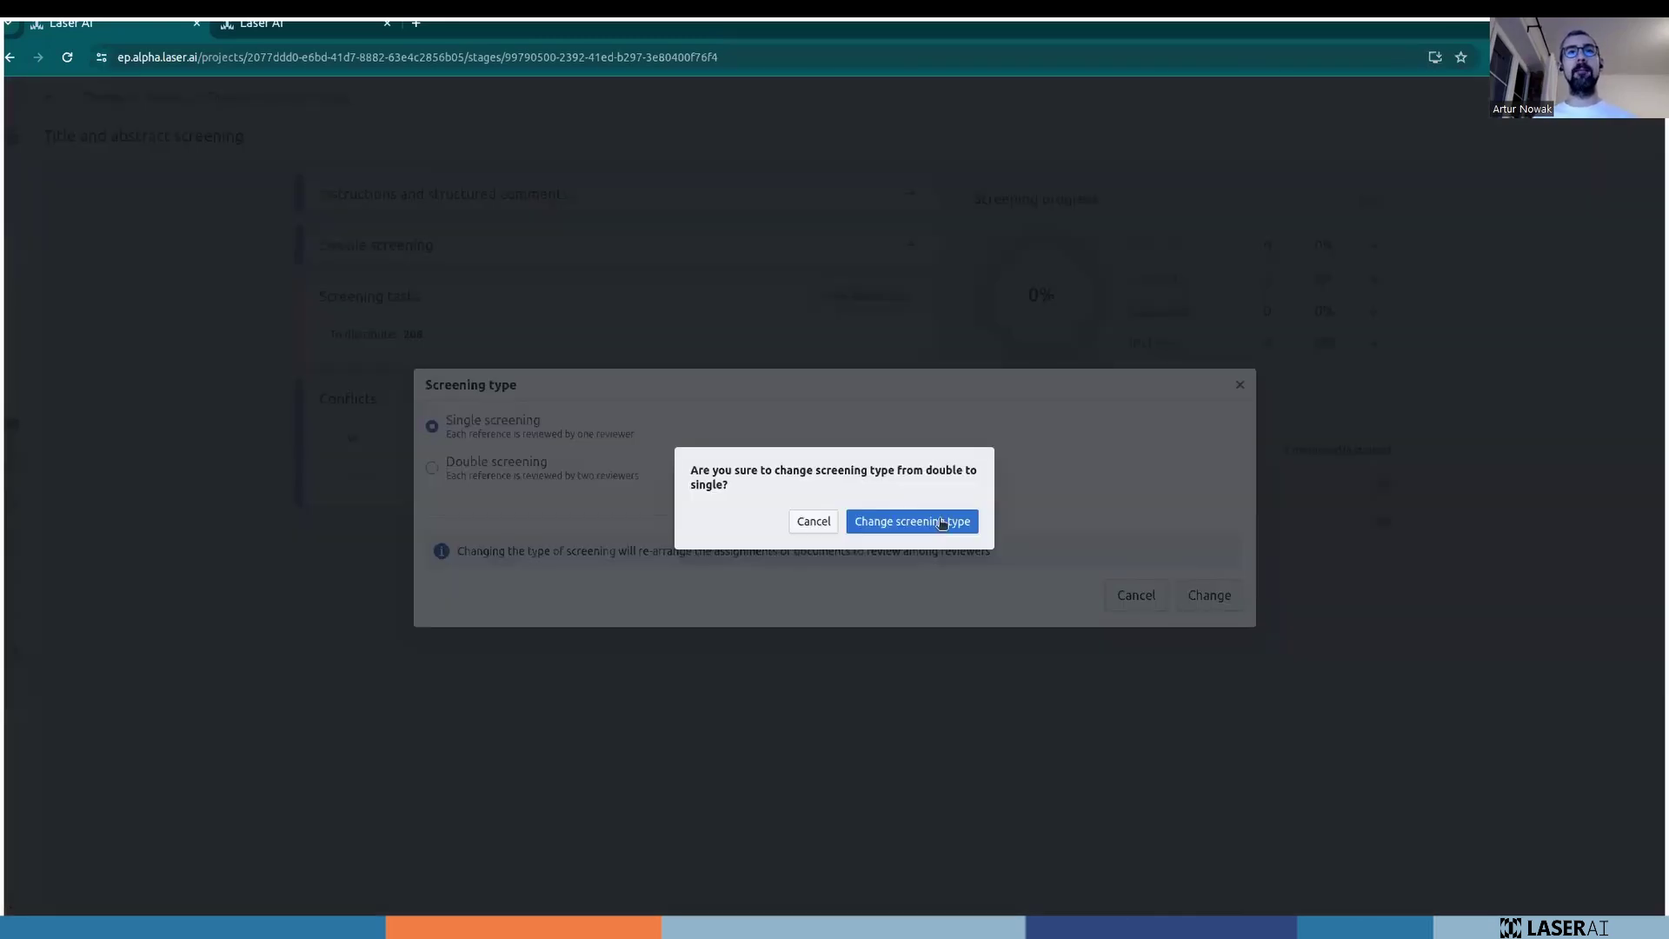
{"action": "key", "text": "Return"}
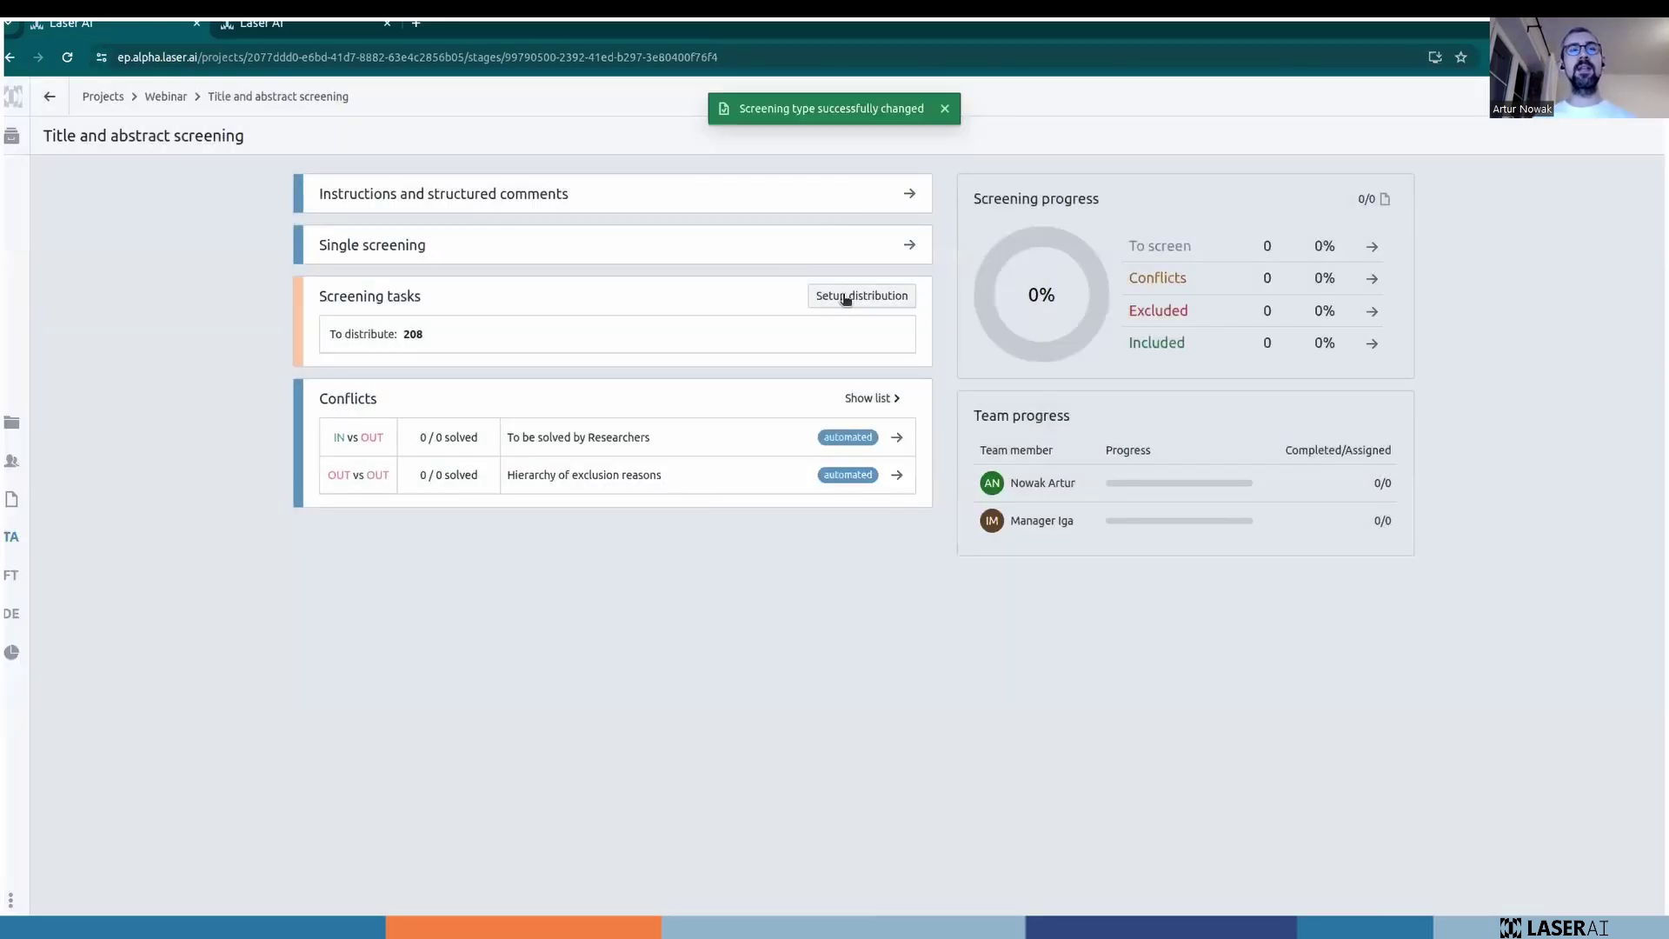
Try an individual screening task distribution with 82% for the project owner and 18% for the other member, and cancel the setup.
{"action": "left_click", "coordinate": [860, 295]}
{"action": "left_click", "coordinate": [795, 462]}
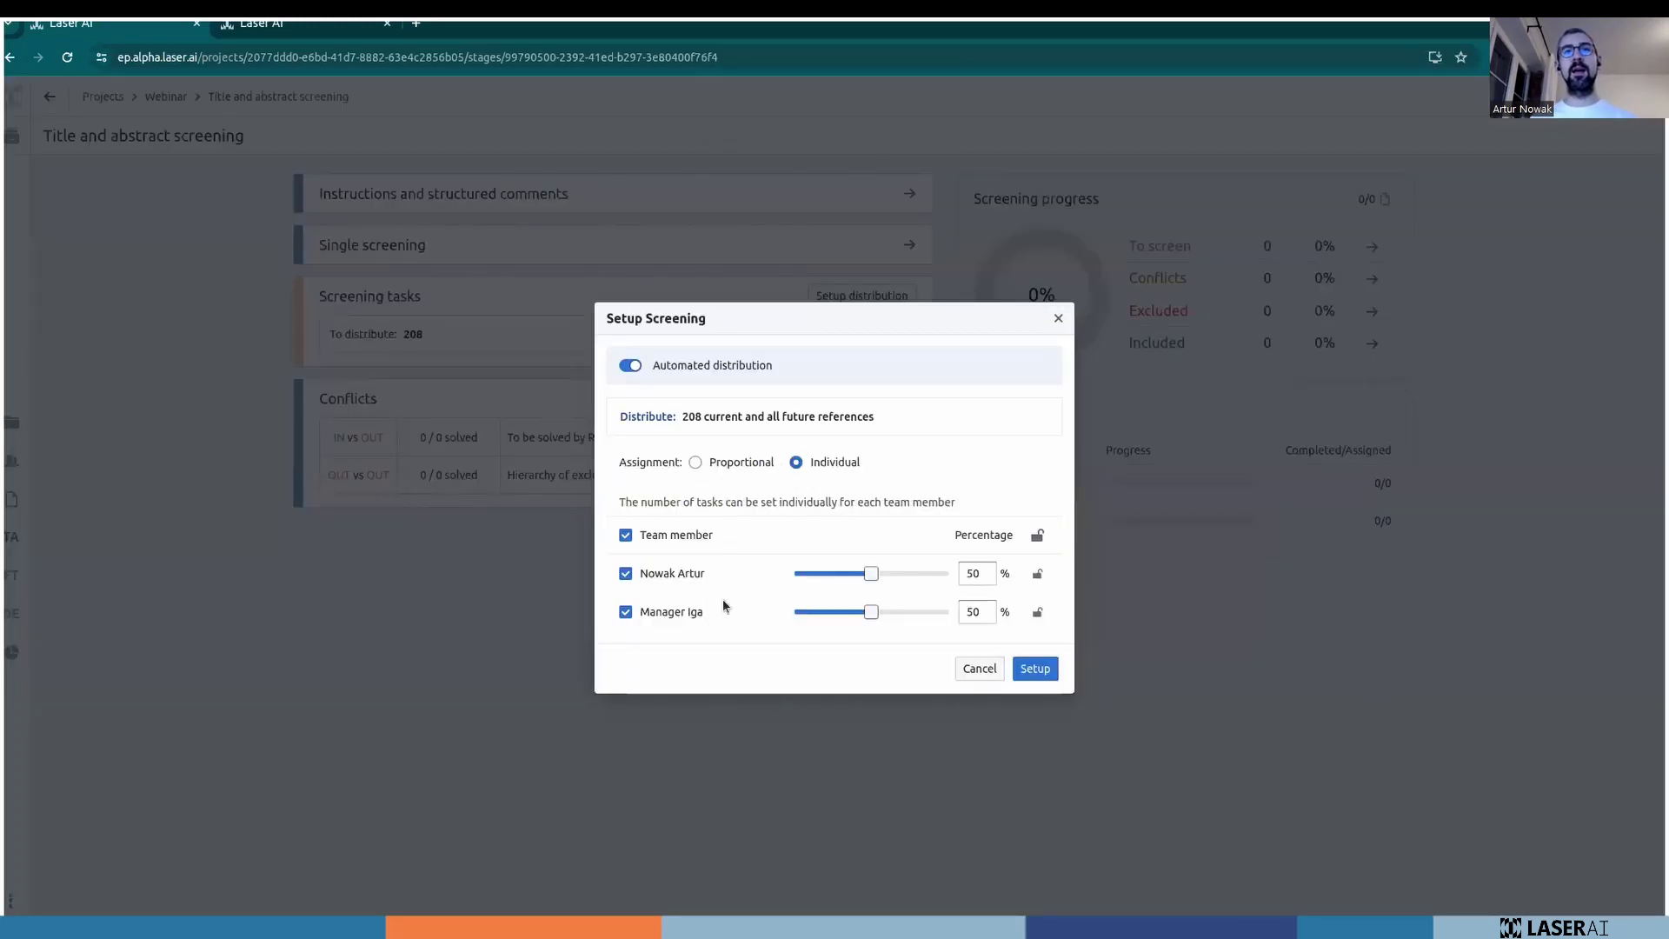
{"action": "left_click", "coordinate": [643, 579]}
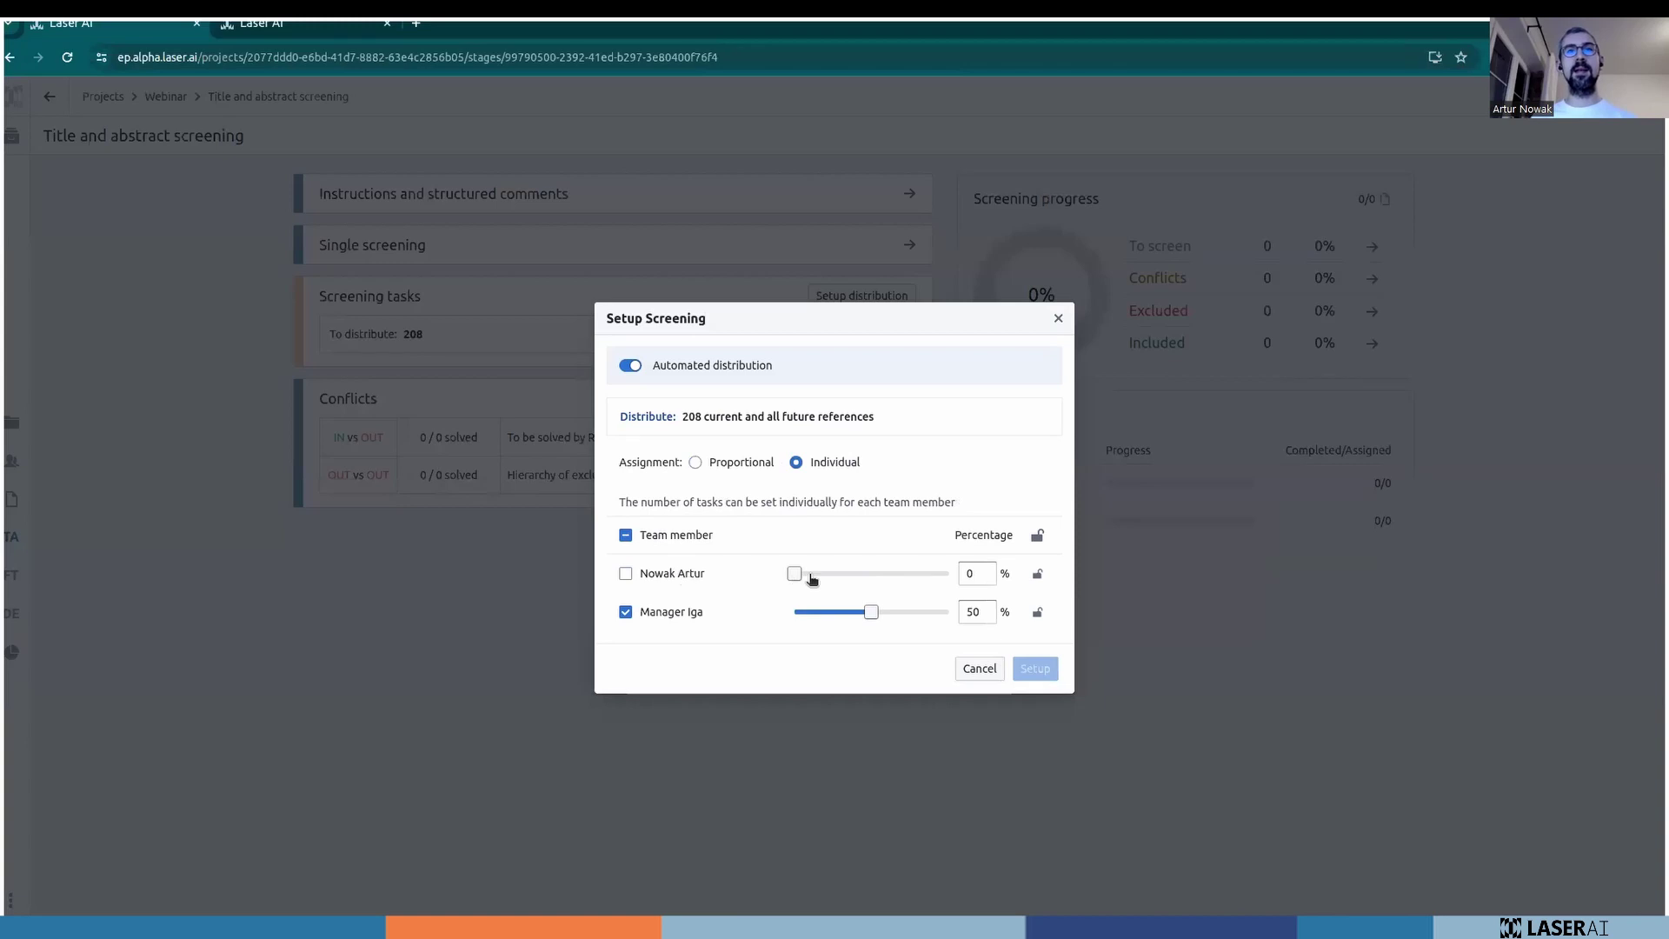
{"action": "left_click", "coordinate": [812, 580]}
{"action": "left_click_drag", "start_coordinate": [863, 615], "coordinate": [921, 573]}
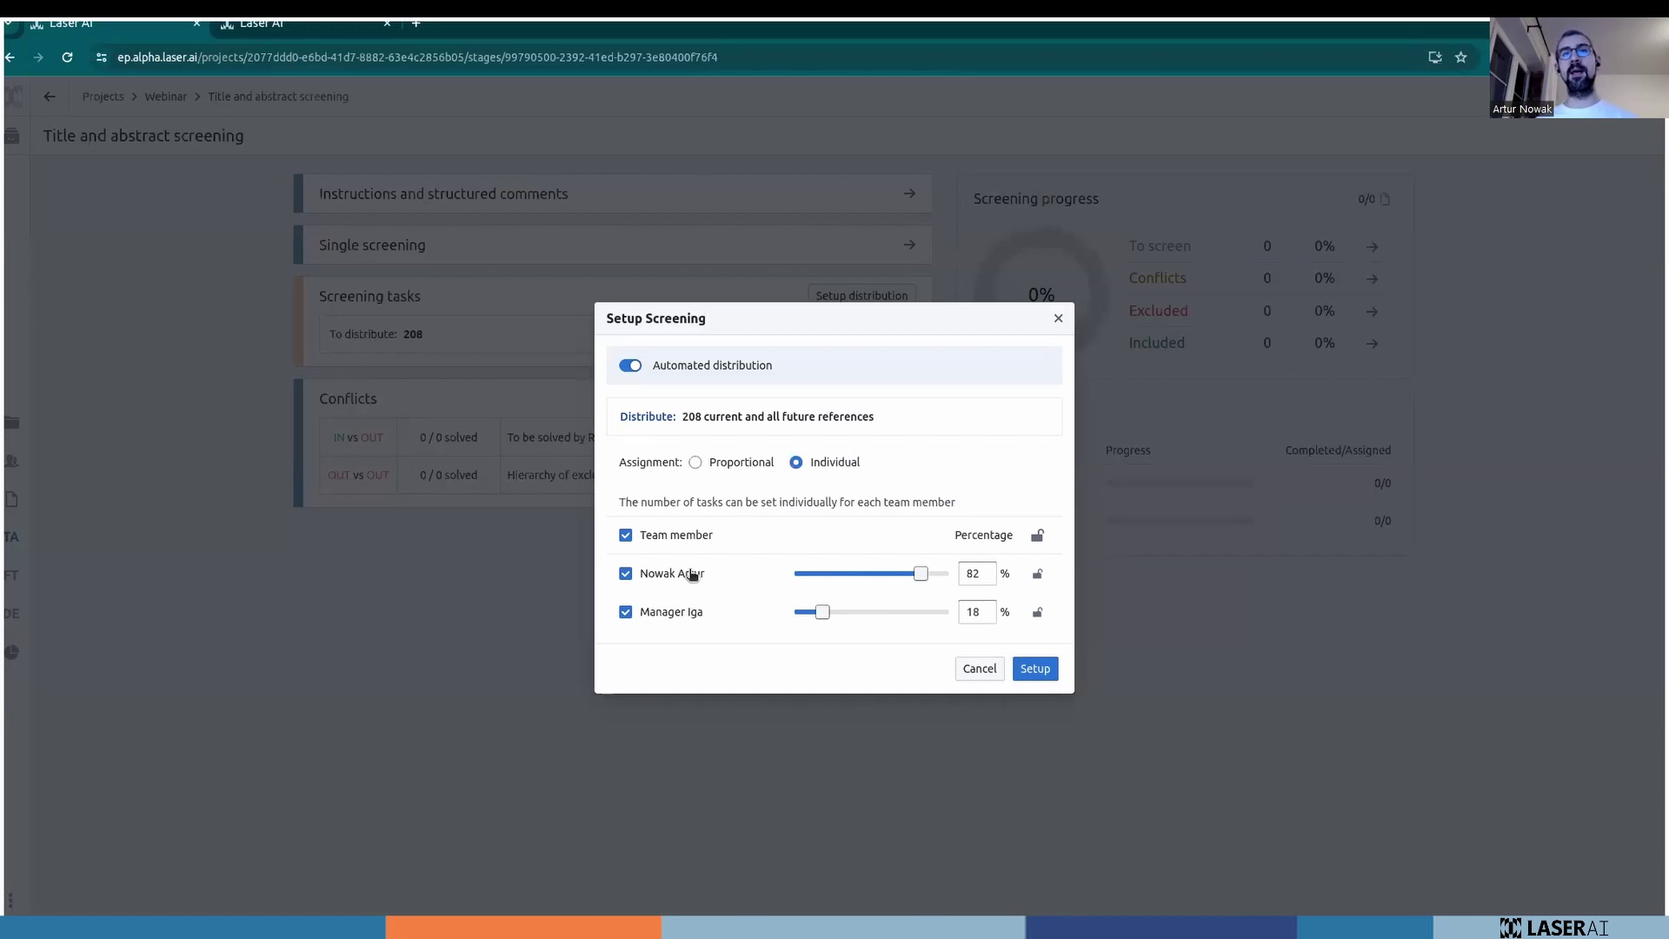
{"action": "left_click", "coordinate": [978, 668]}
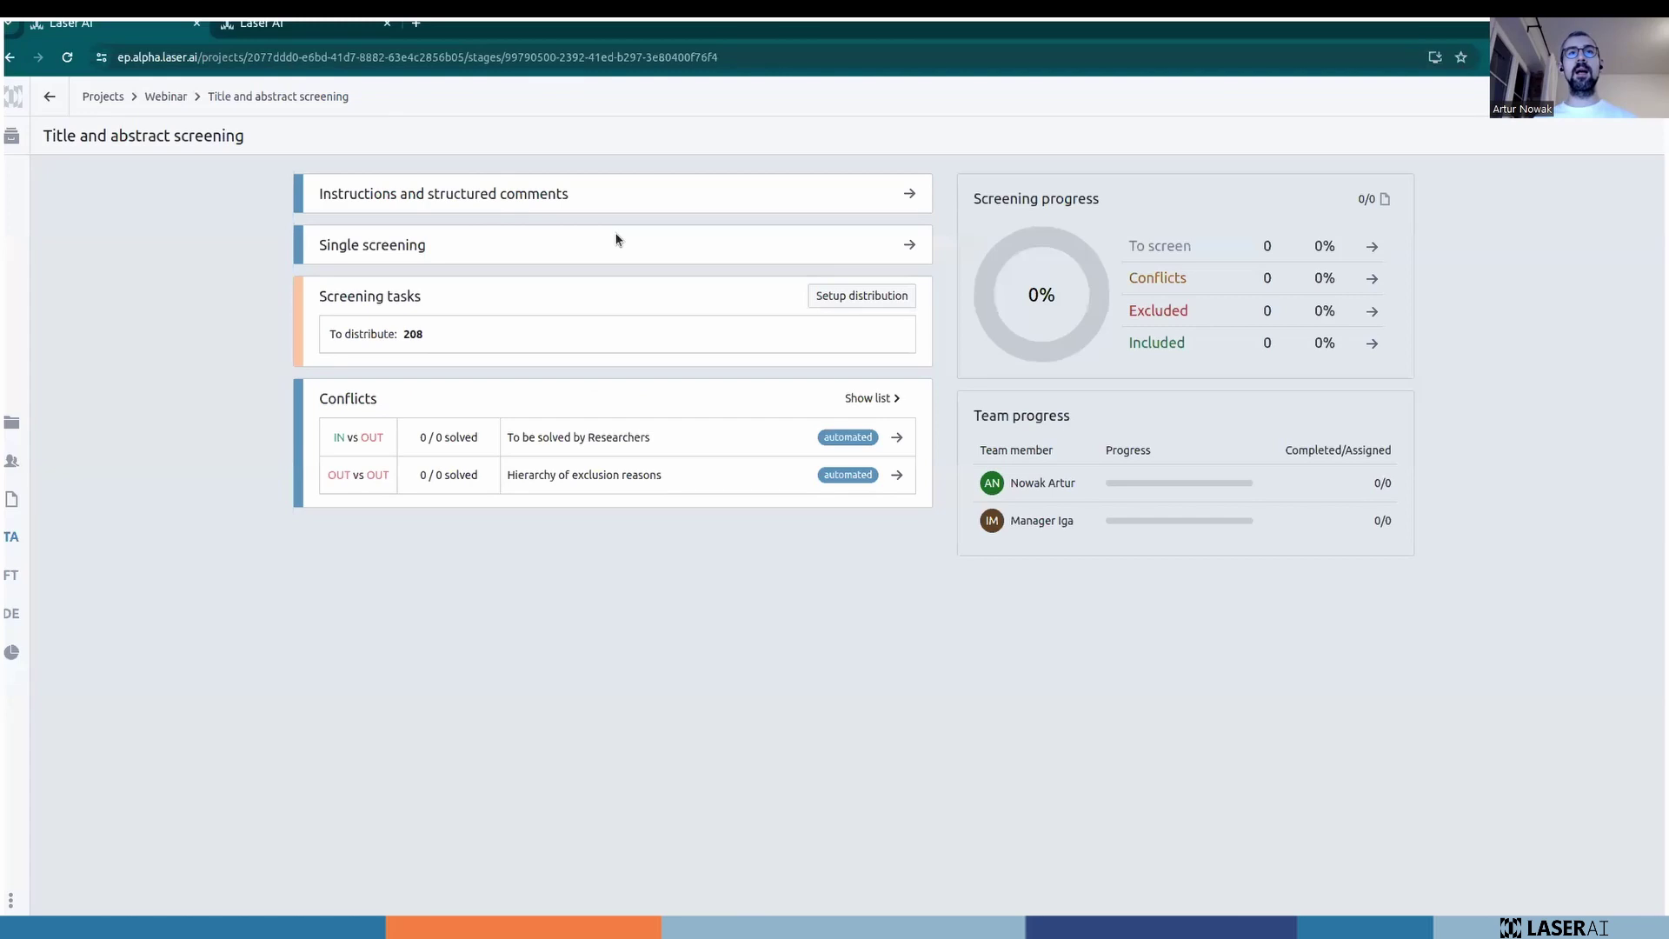
Change the title and abstract screening type back to Double screening.
{"action": "left_click", "coordinate": [618, 239]}
{"action": "left_click", "coordinate": [540, 472]}
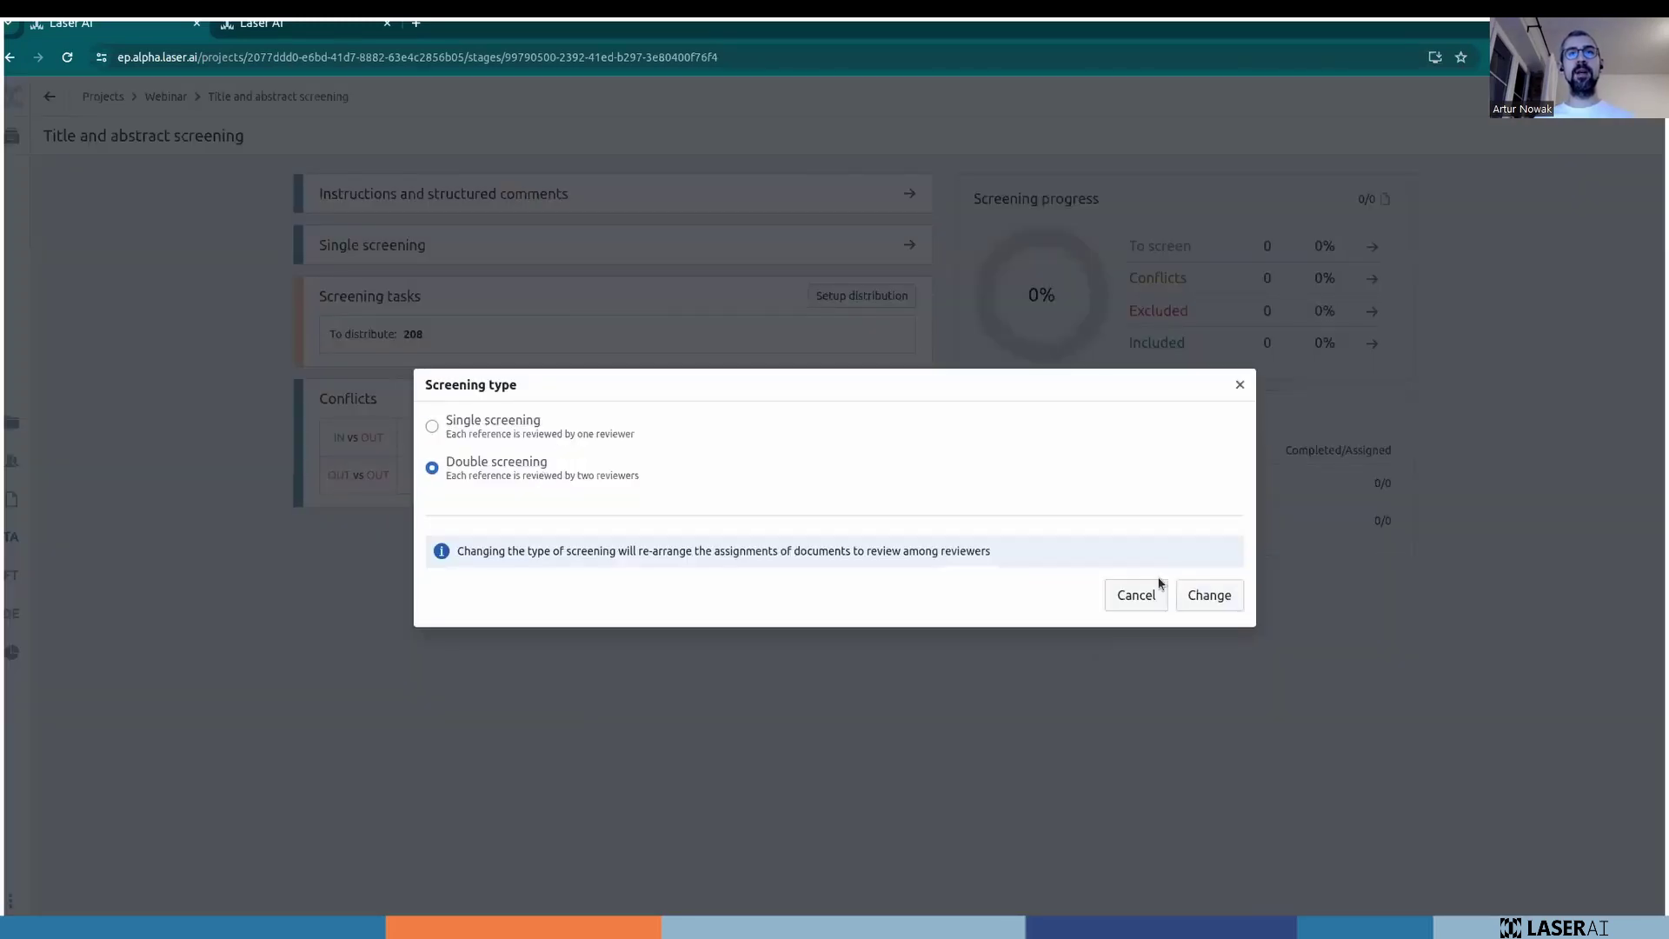
{"action": "left_click", "coordinate": [1209, 594]}
{"action": "left_click", "coordinate": [912, 525]}
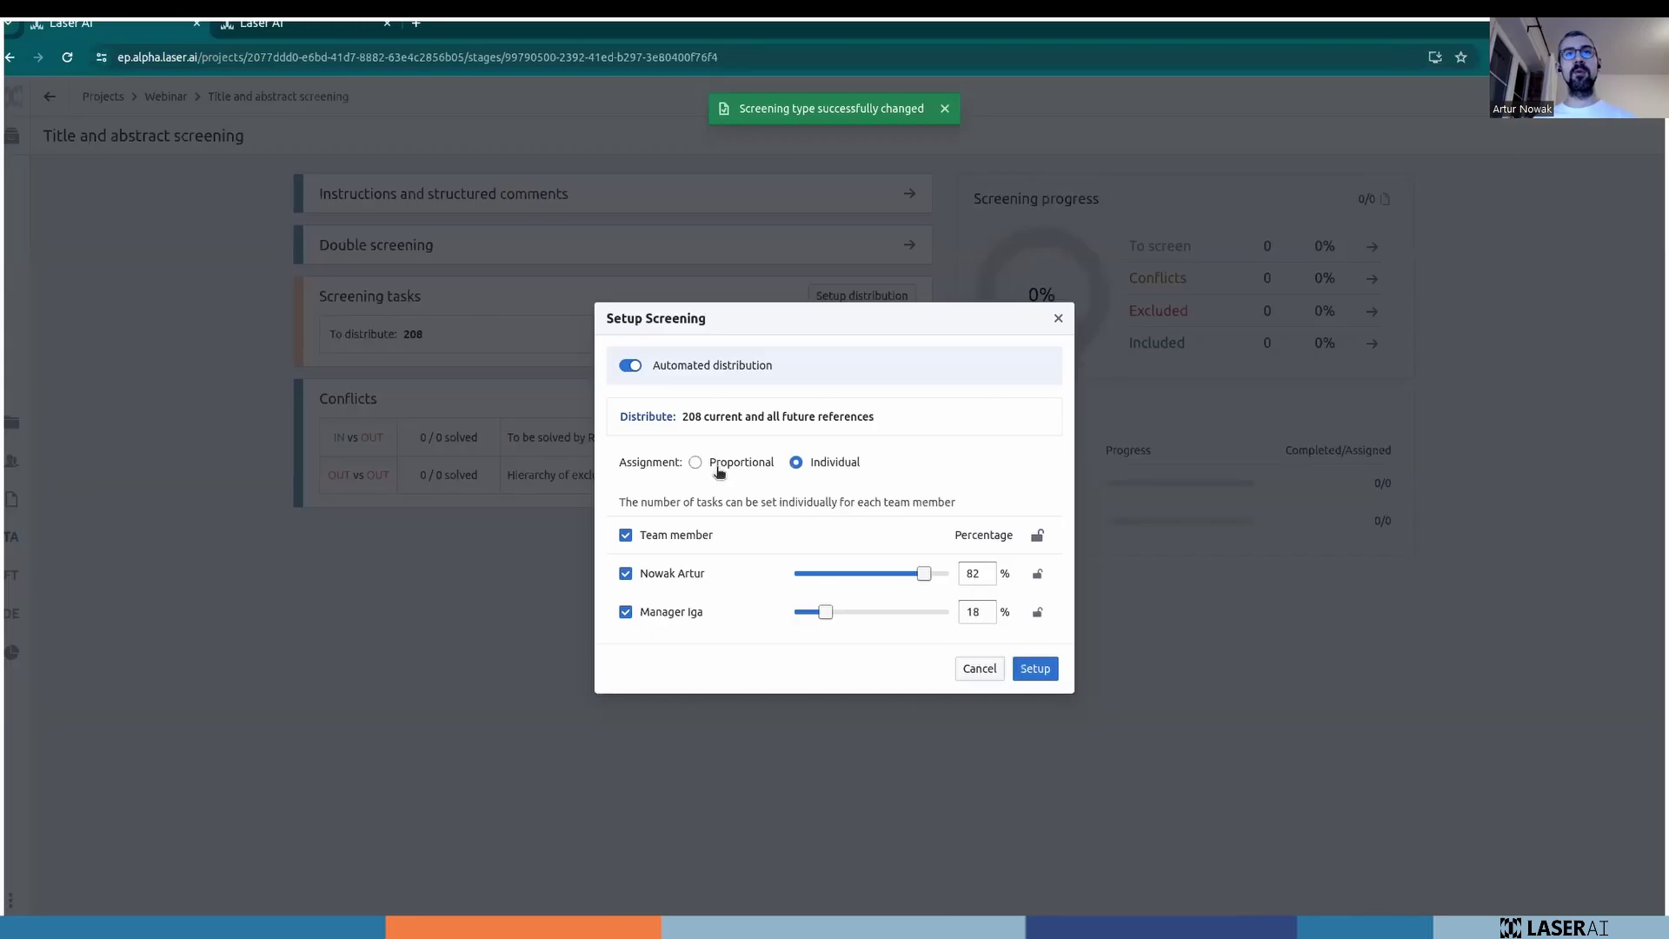
Set up automated proportional distribution of the title and abstract screening tasks, 50% for each of the two team members.
{"action": "left_click", "coordinate": [695, 462]}
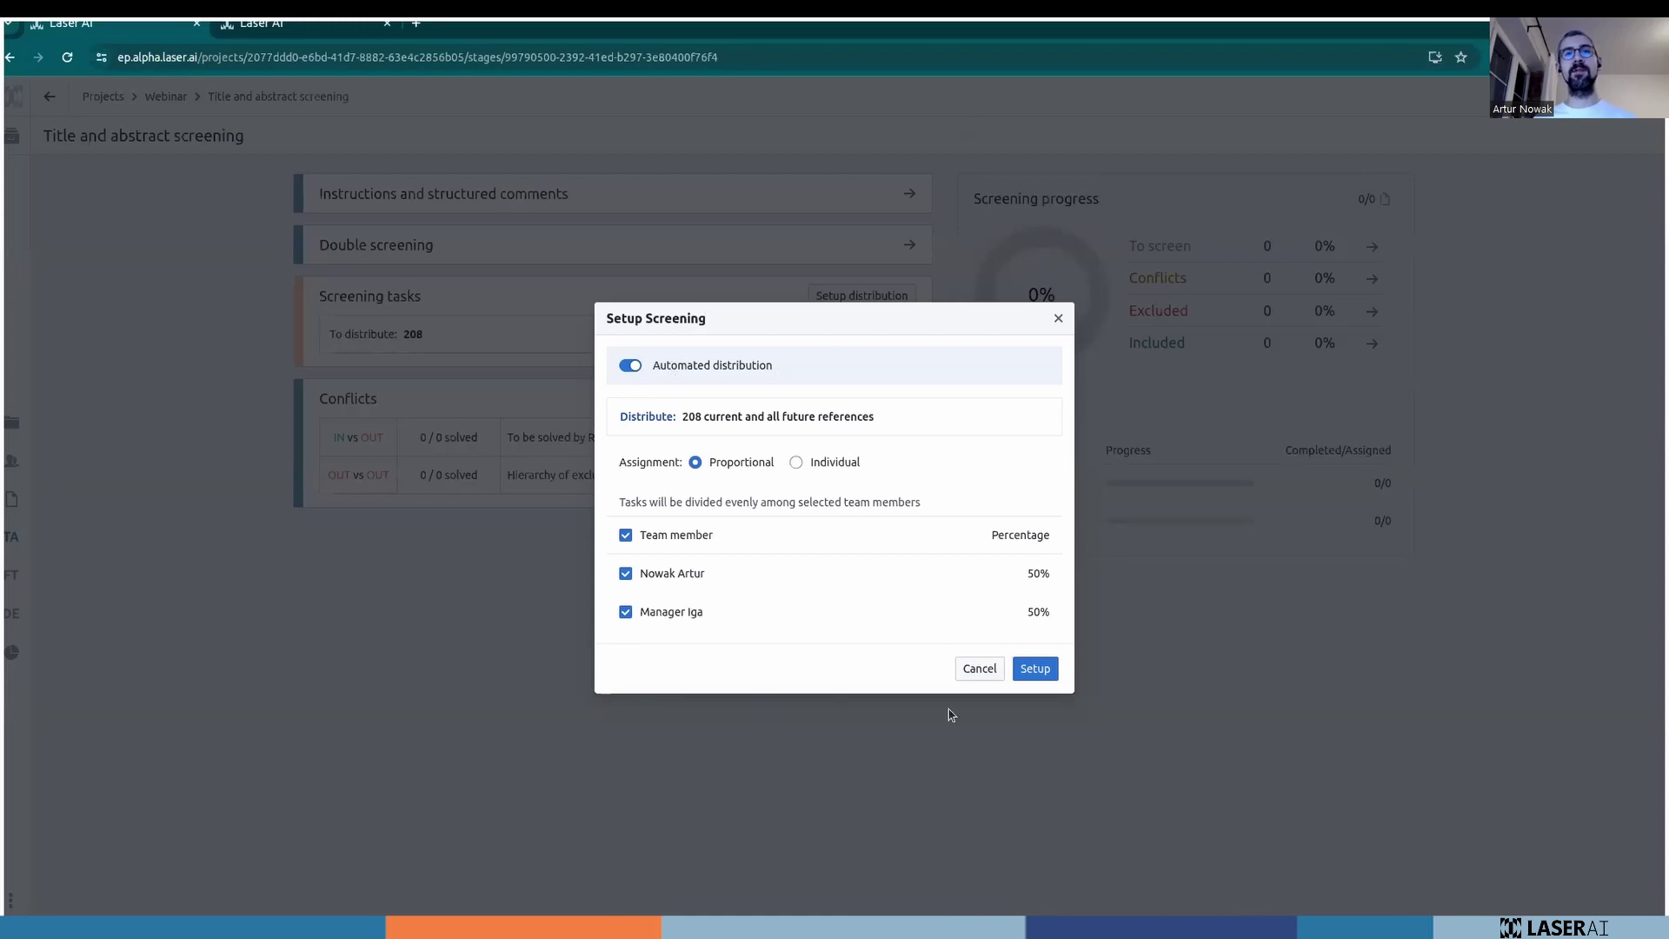
{"action": "left_click", "coordinate": [1036, 669]}
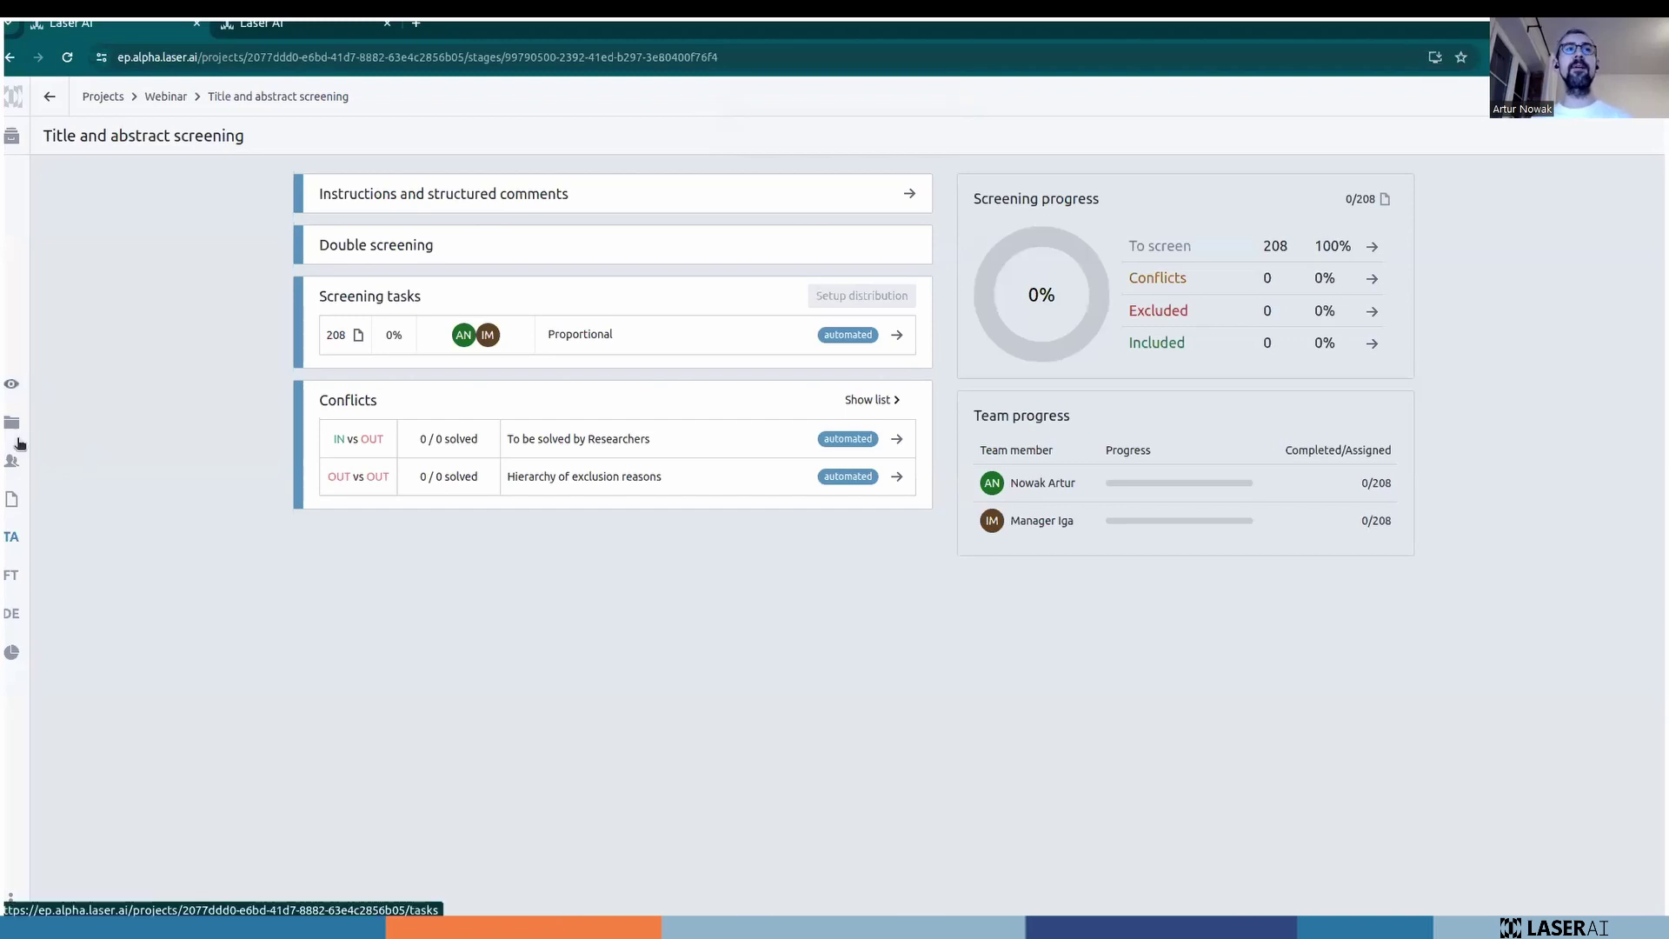
Open the project's title and abstract references to screen from the assigned tasks and display the first Na+ currents reference's bibliographic data.
{"action": "left_click", "coordinate": [10, 387]}
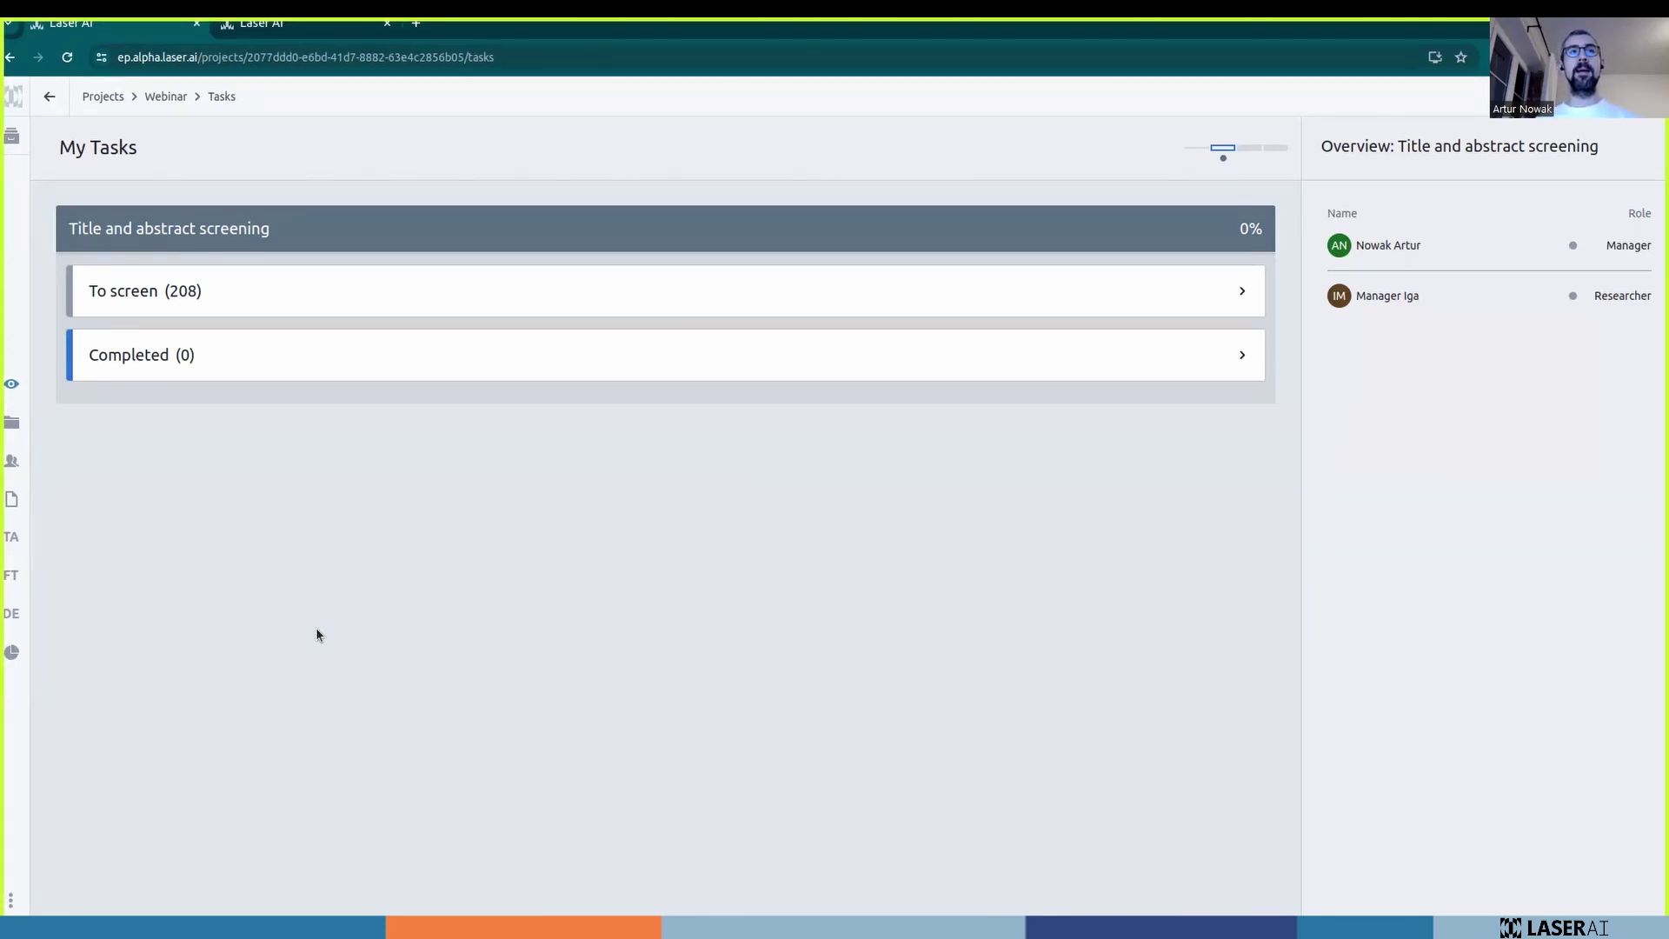
{"action": "left_click", "coordinate": [264, 304]}
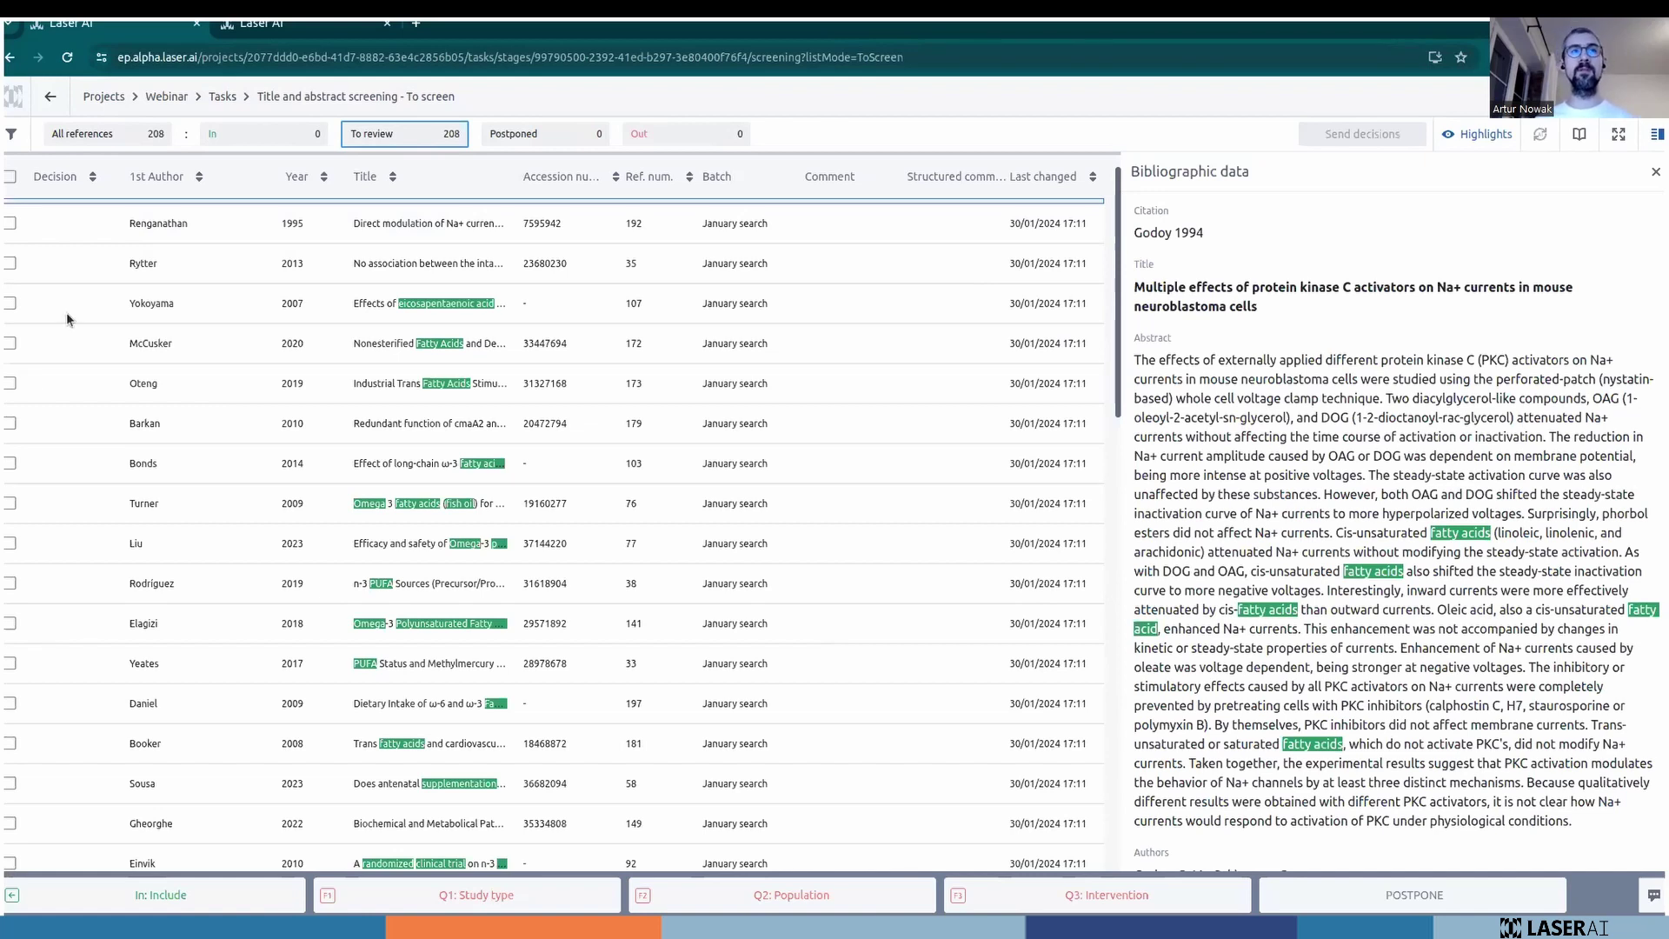
{"action": "left_click", "coordinate": [165, 235]}
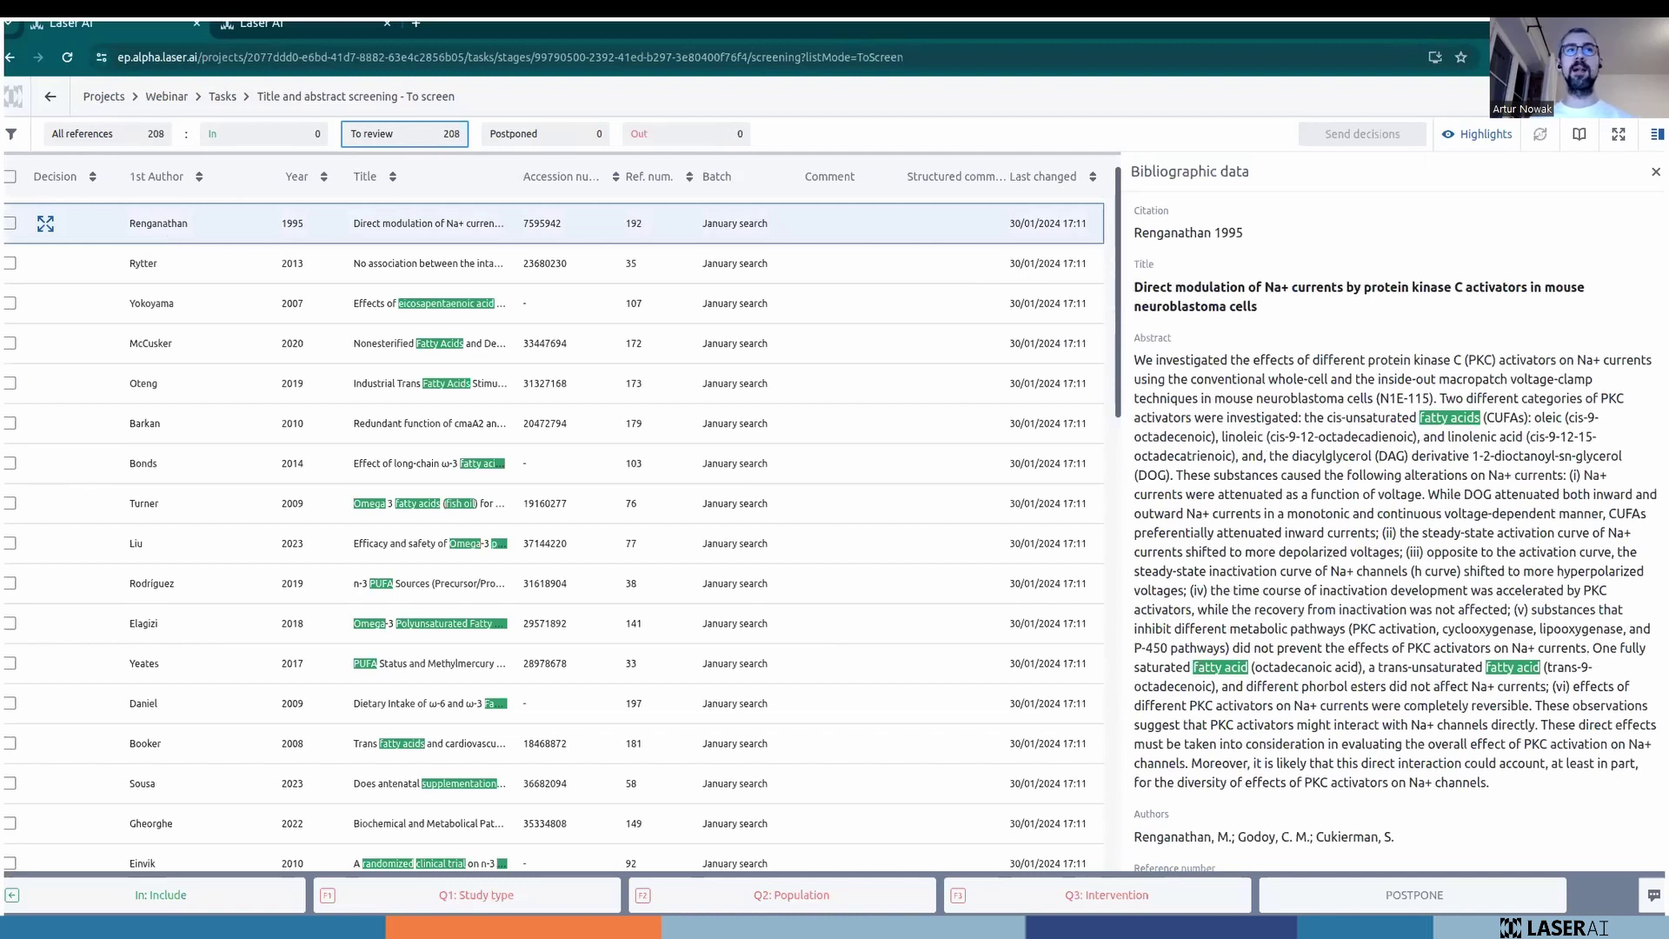
Try selecting the first three references together for a bulk decision, and clear the selection.
{"action": "left_click", "coordinate": [9, 224]}
{"action": "left_click", "coordinate": [11, 264]}
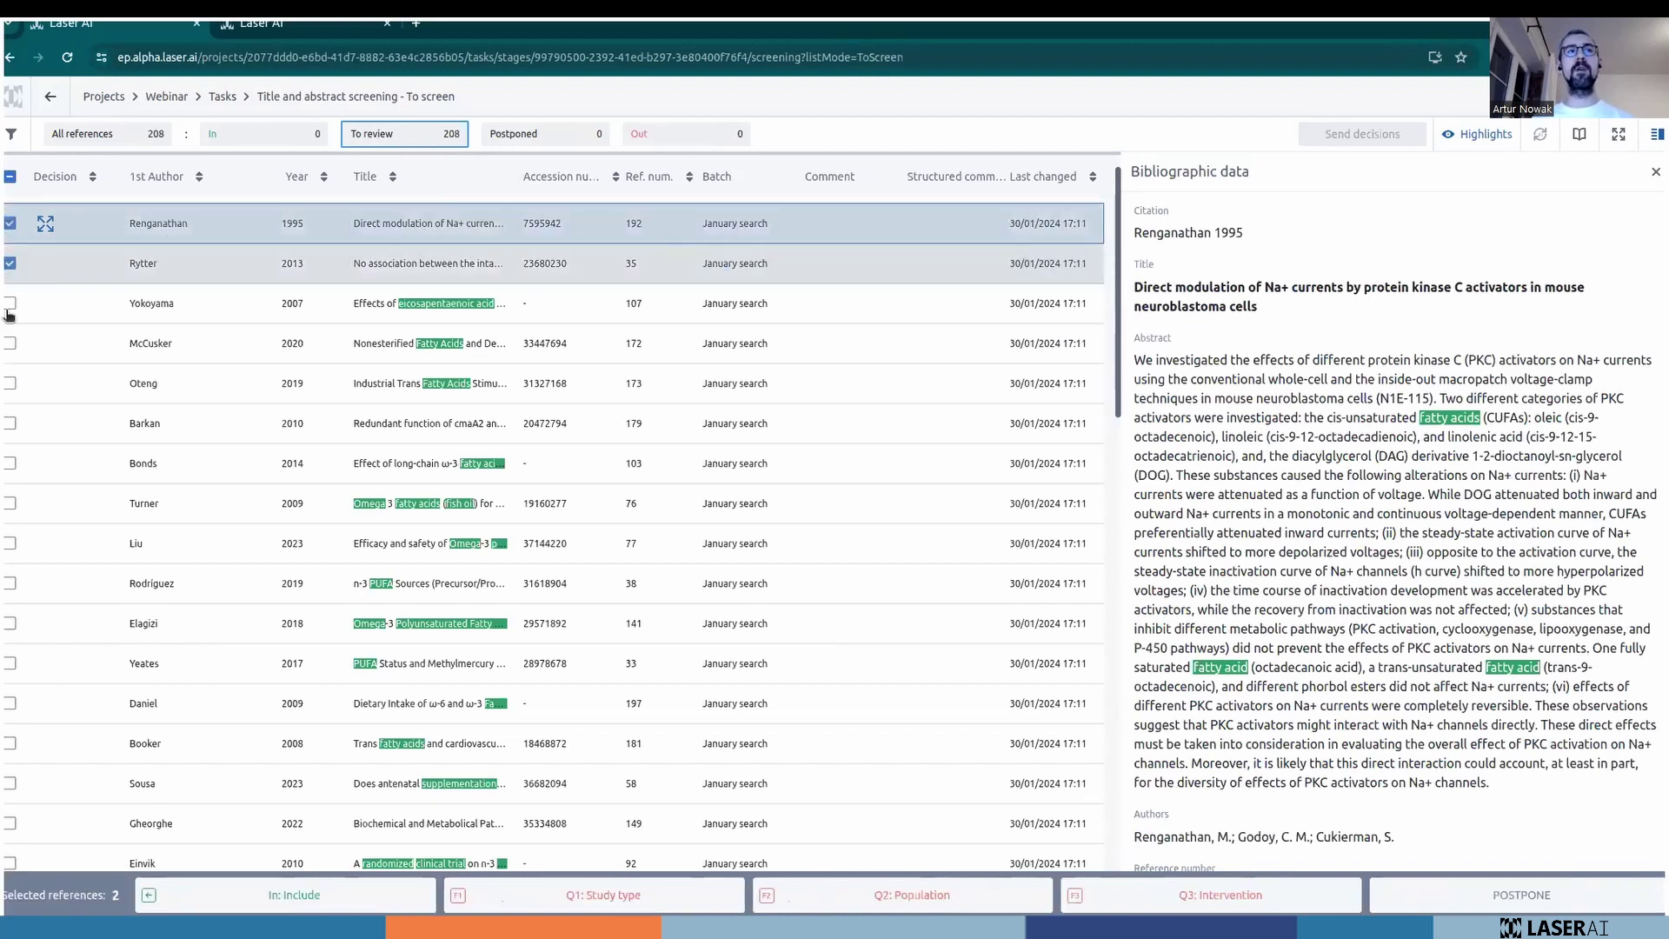
{"action": "left_click", "coordinate": [9, 306]}
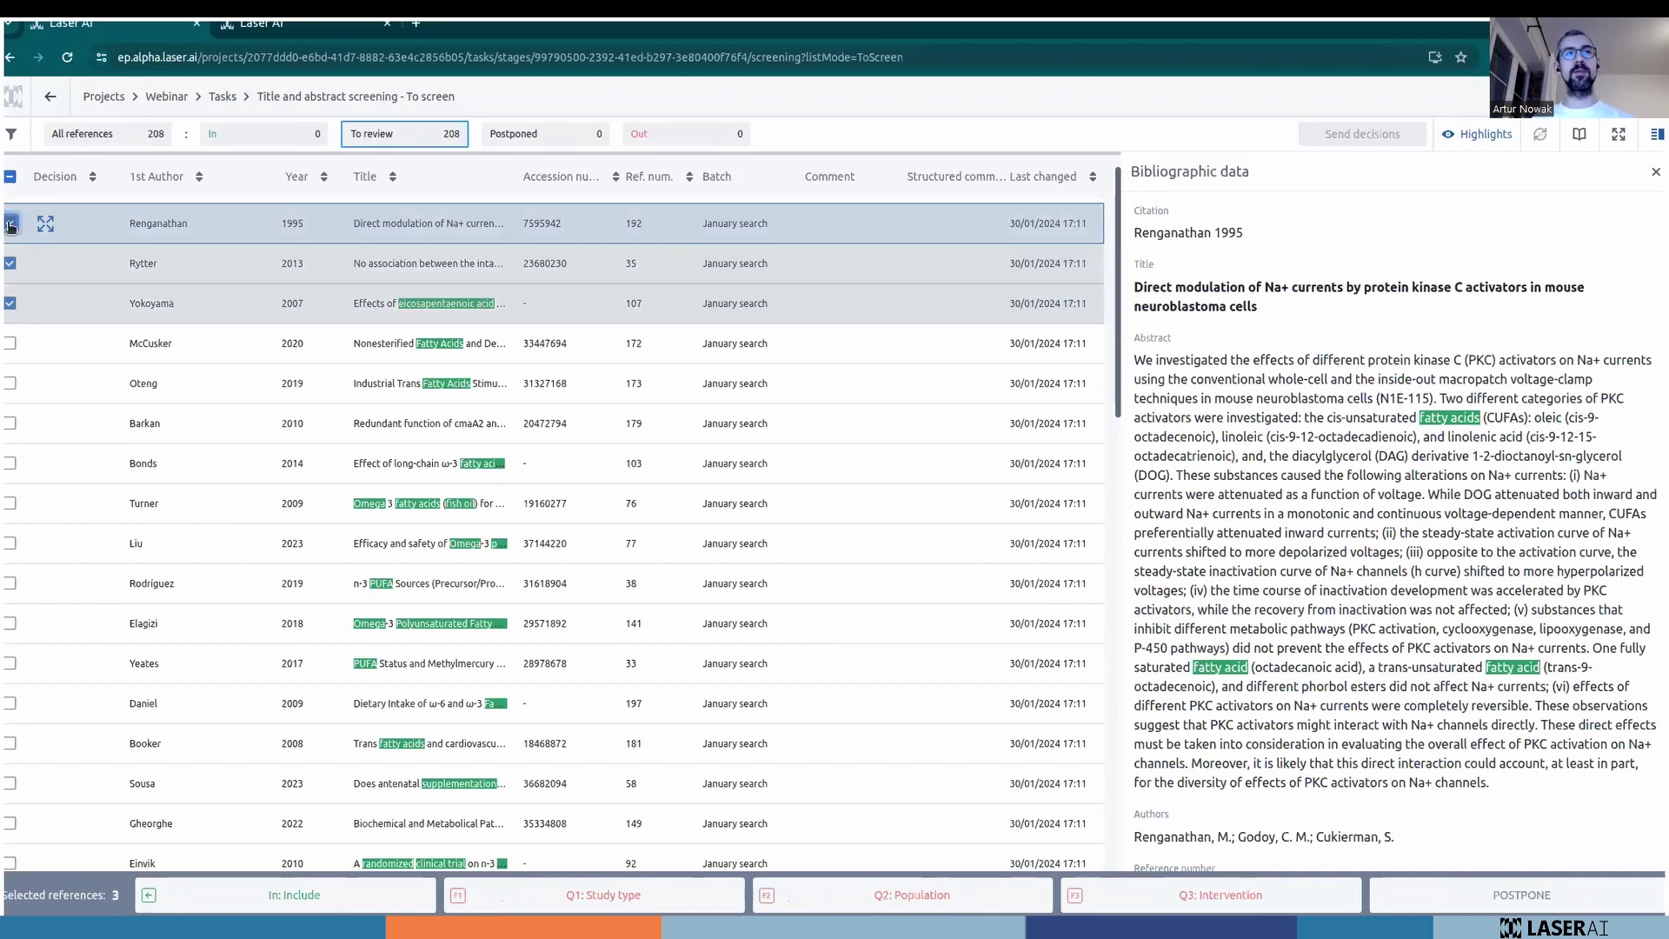
{"action": "left_click", "coordinate": [9, 223]}
{"action": "left_click", "coordinate": [10, 264]}
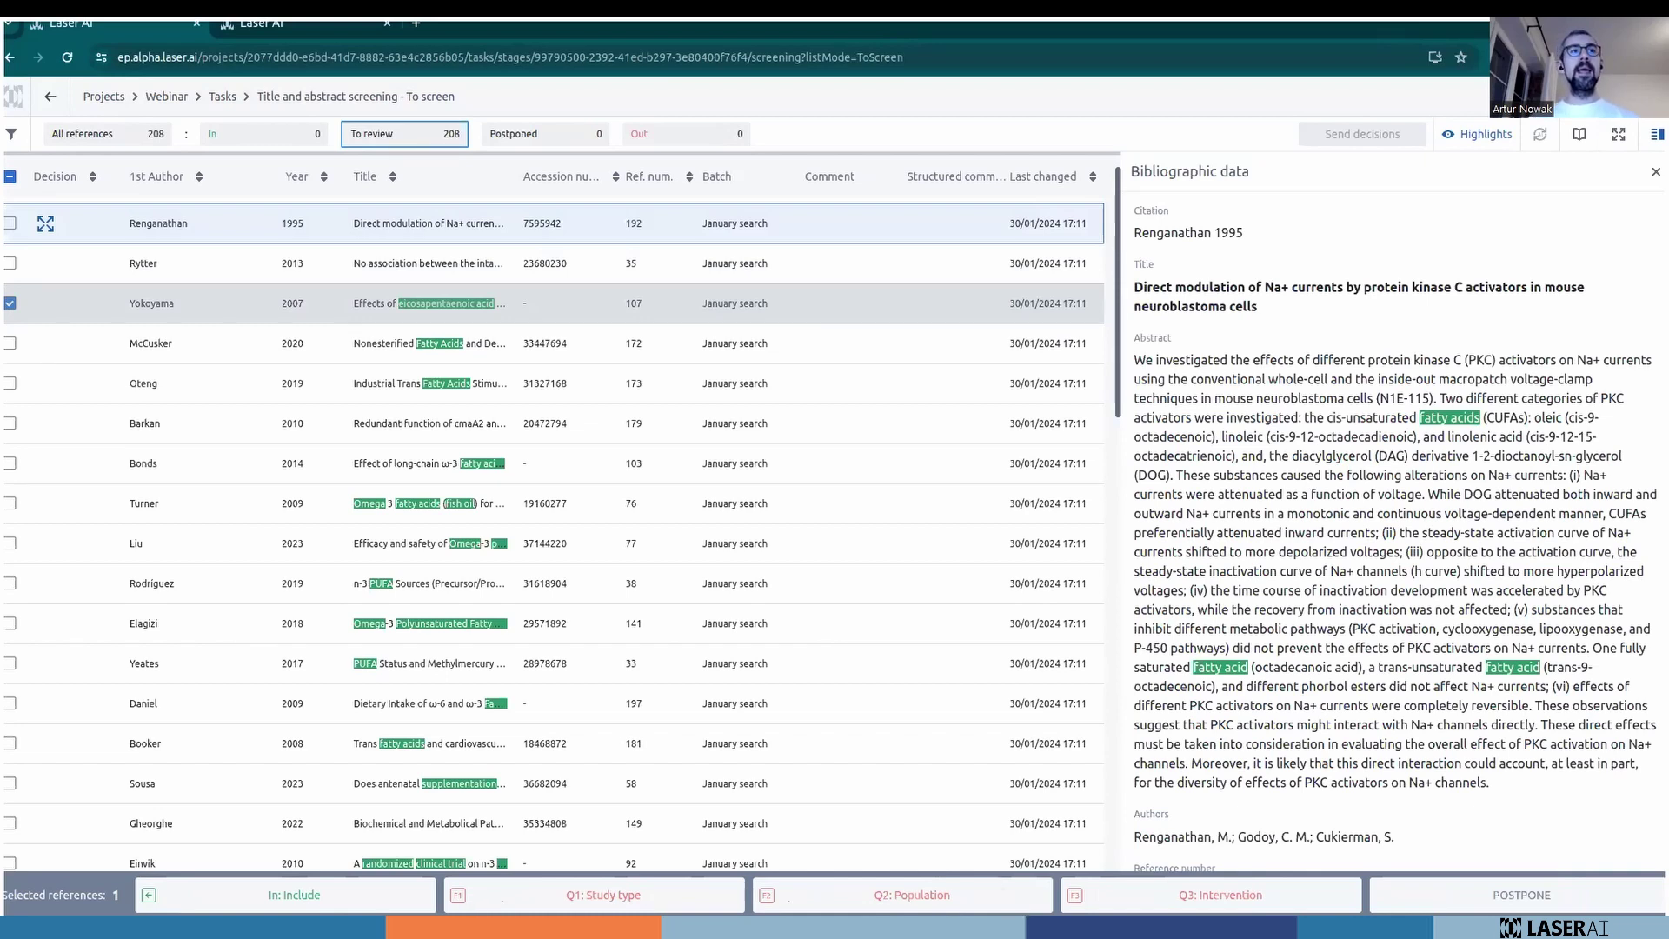
{"action": "left_click", "coordinate": [9, 304]}
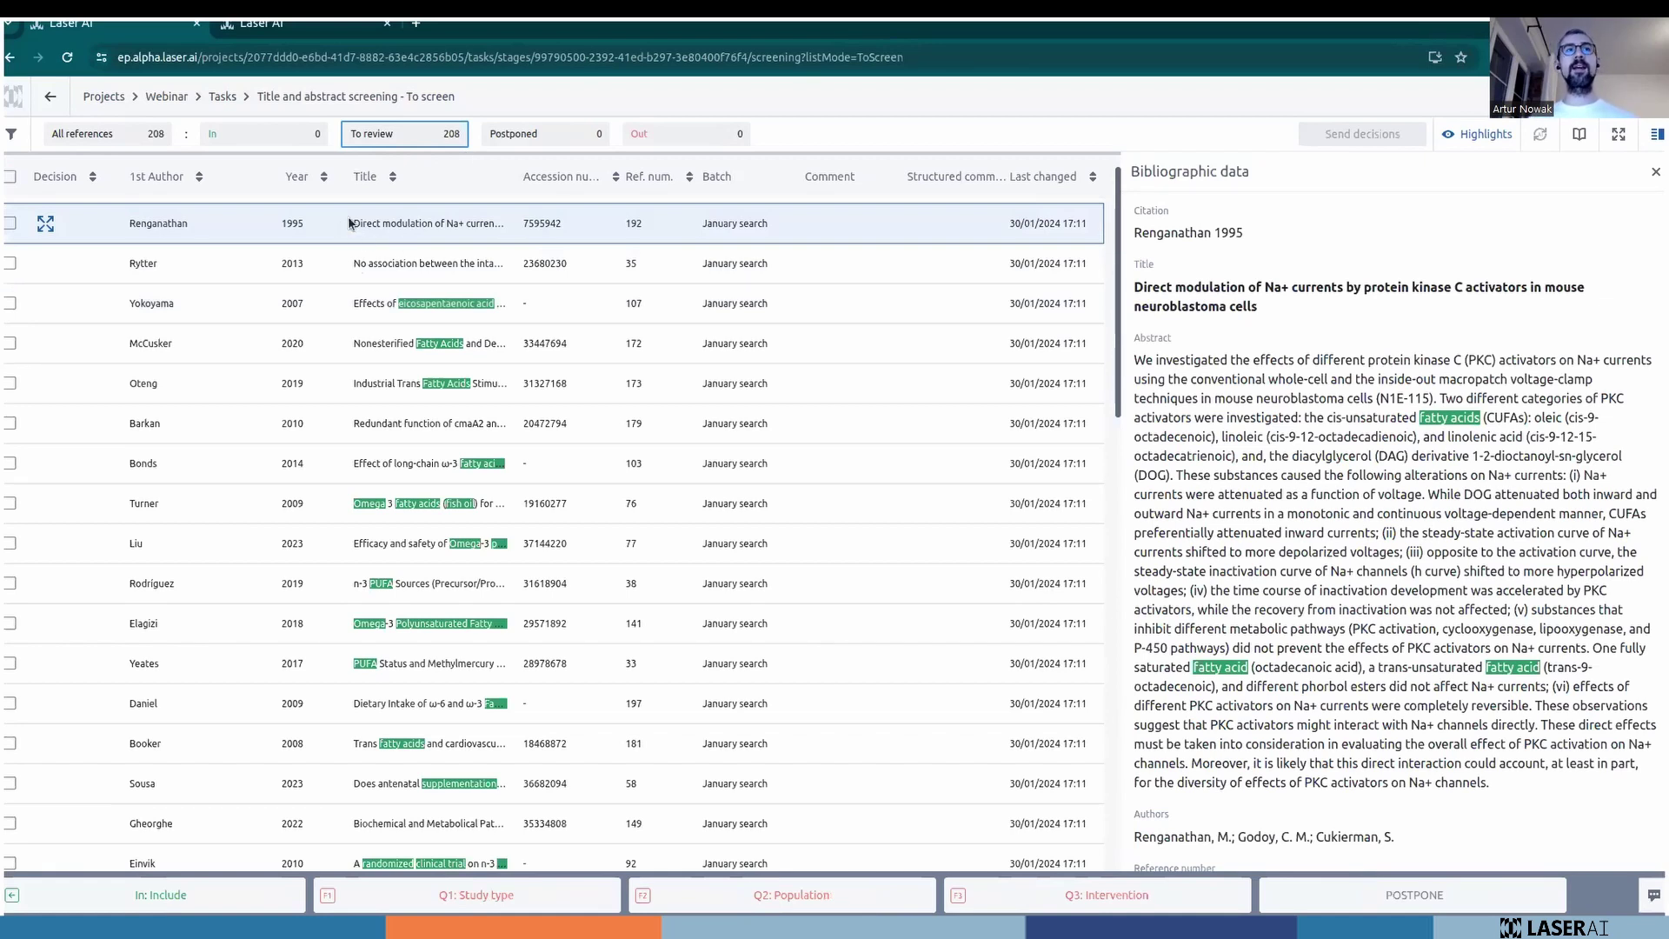
Open the 1995 Na+ currents reference in focus mode, format its abstract, and exclude it for Q2: Population.
{"action": "double_click", "coordinate": [274, 220]}
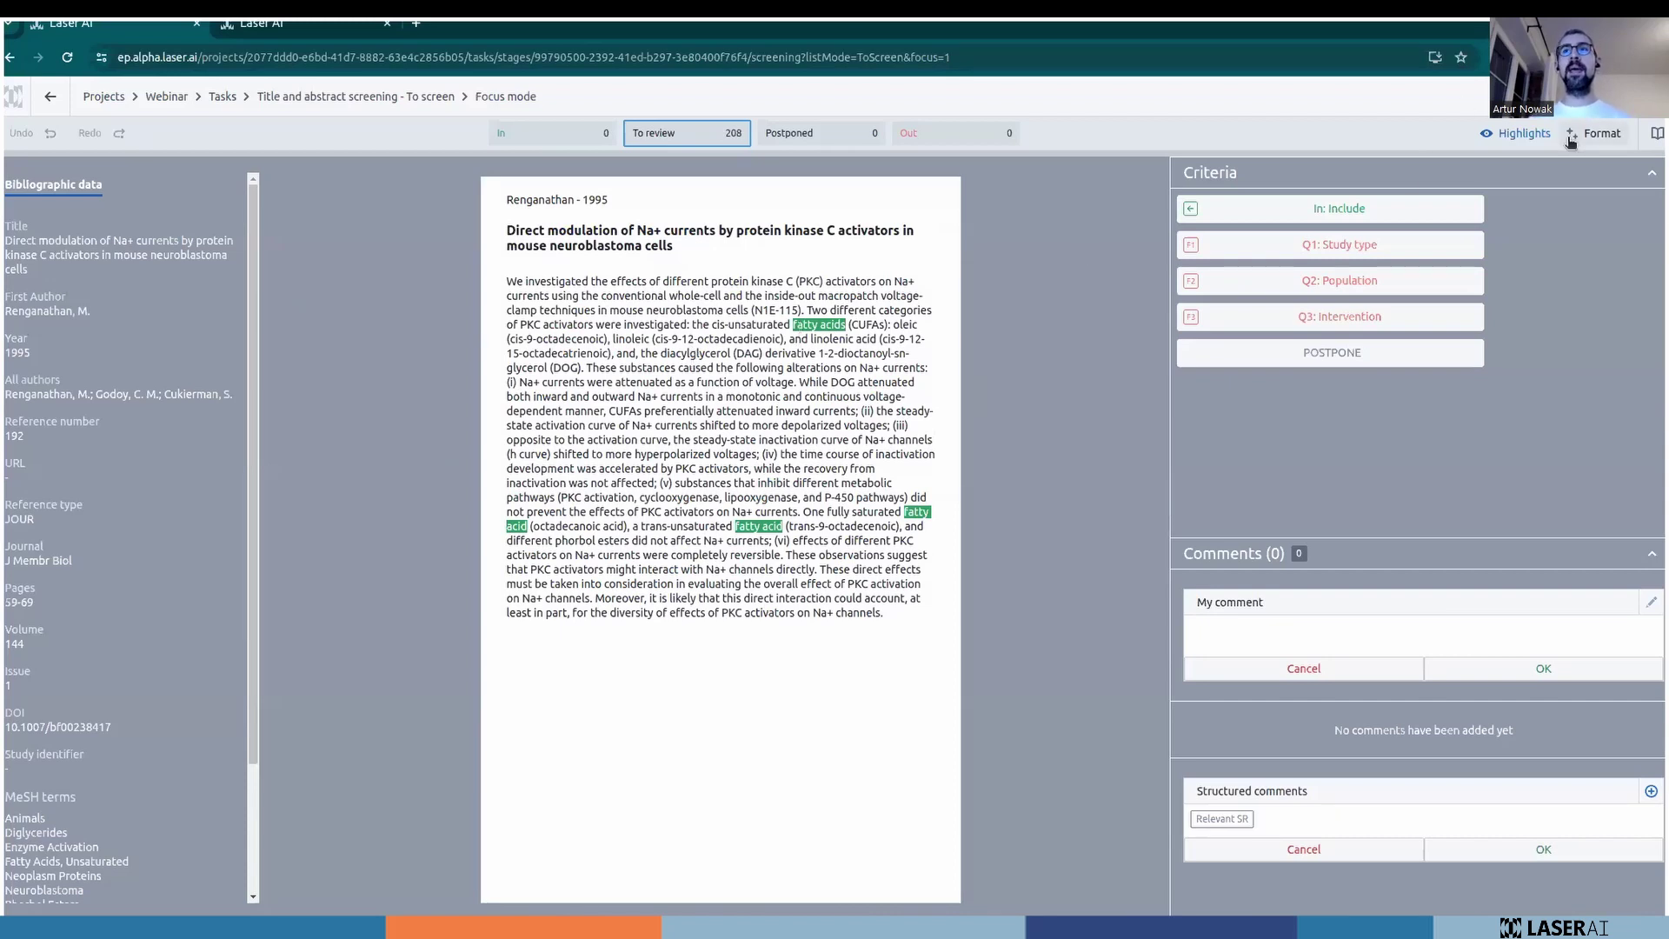
{"action": "left_click", "coordinate": [1595, 133]}
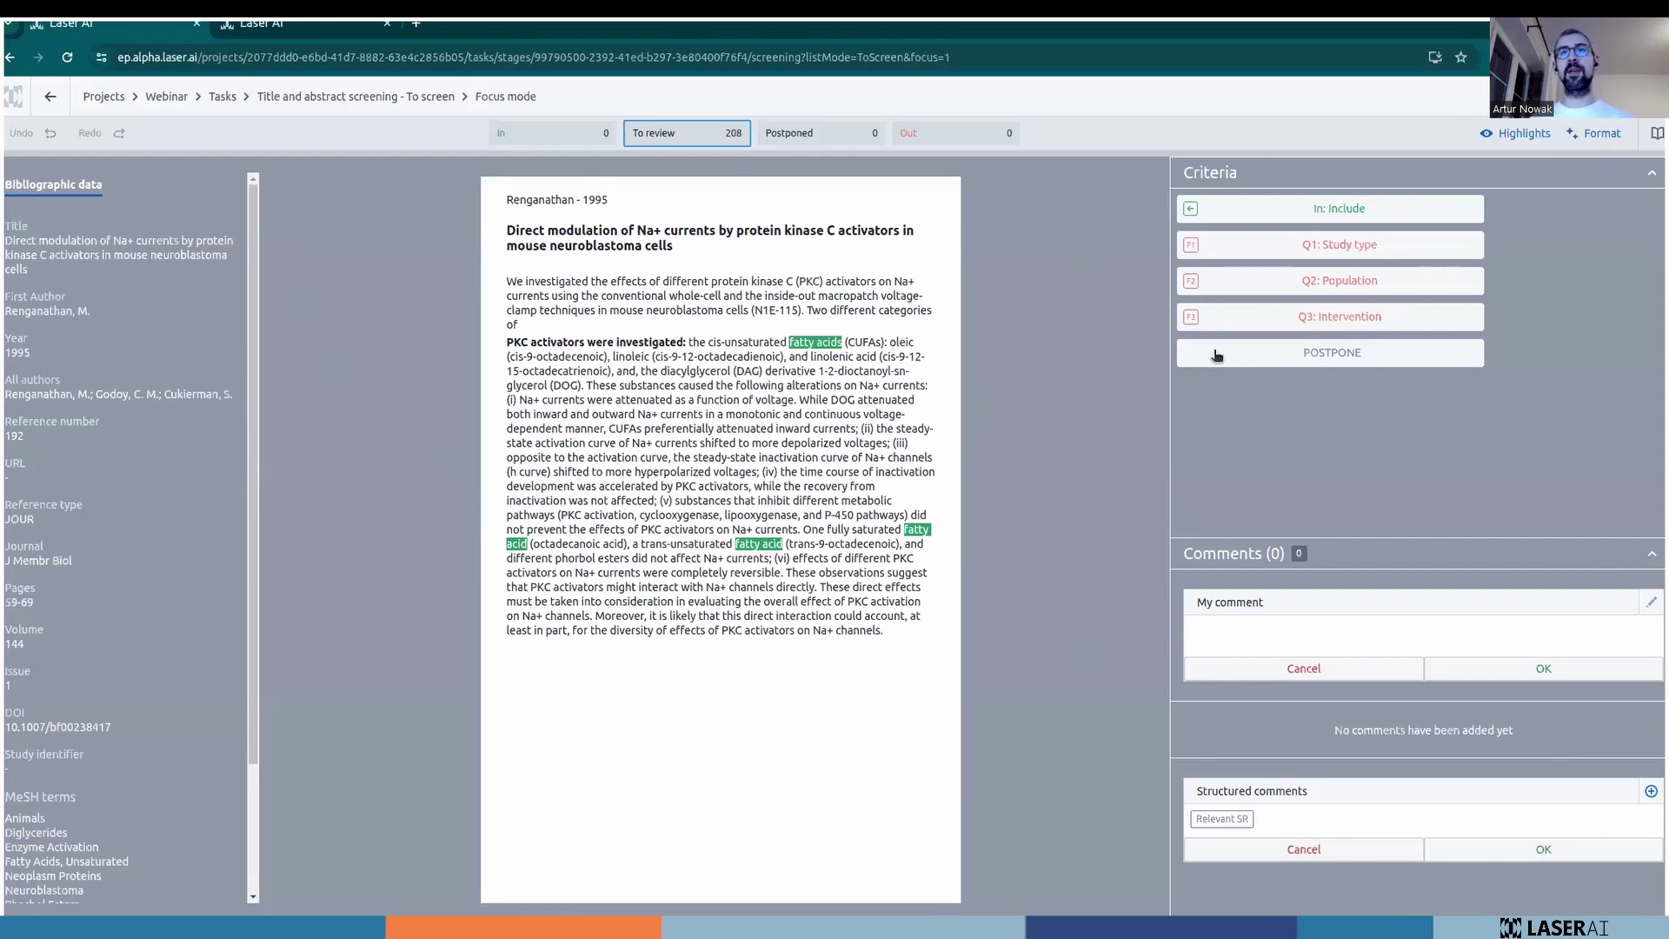
{"action": "left_click", "coordinate": [1196, 275]}
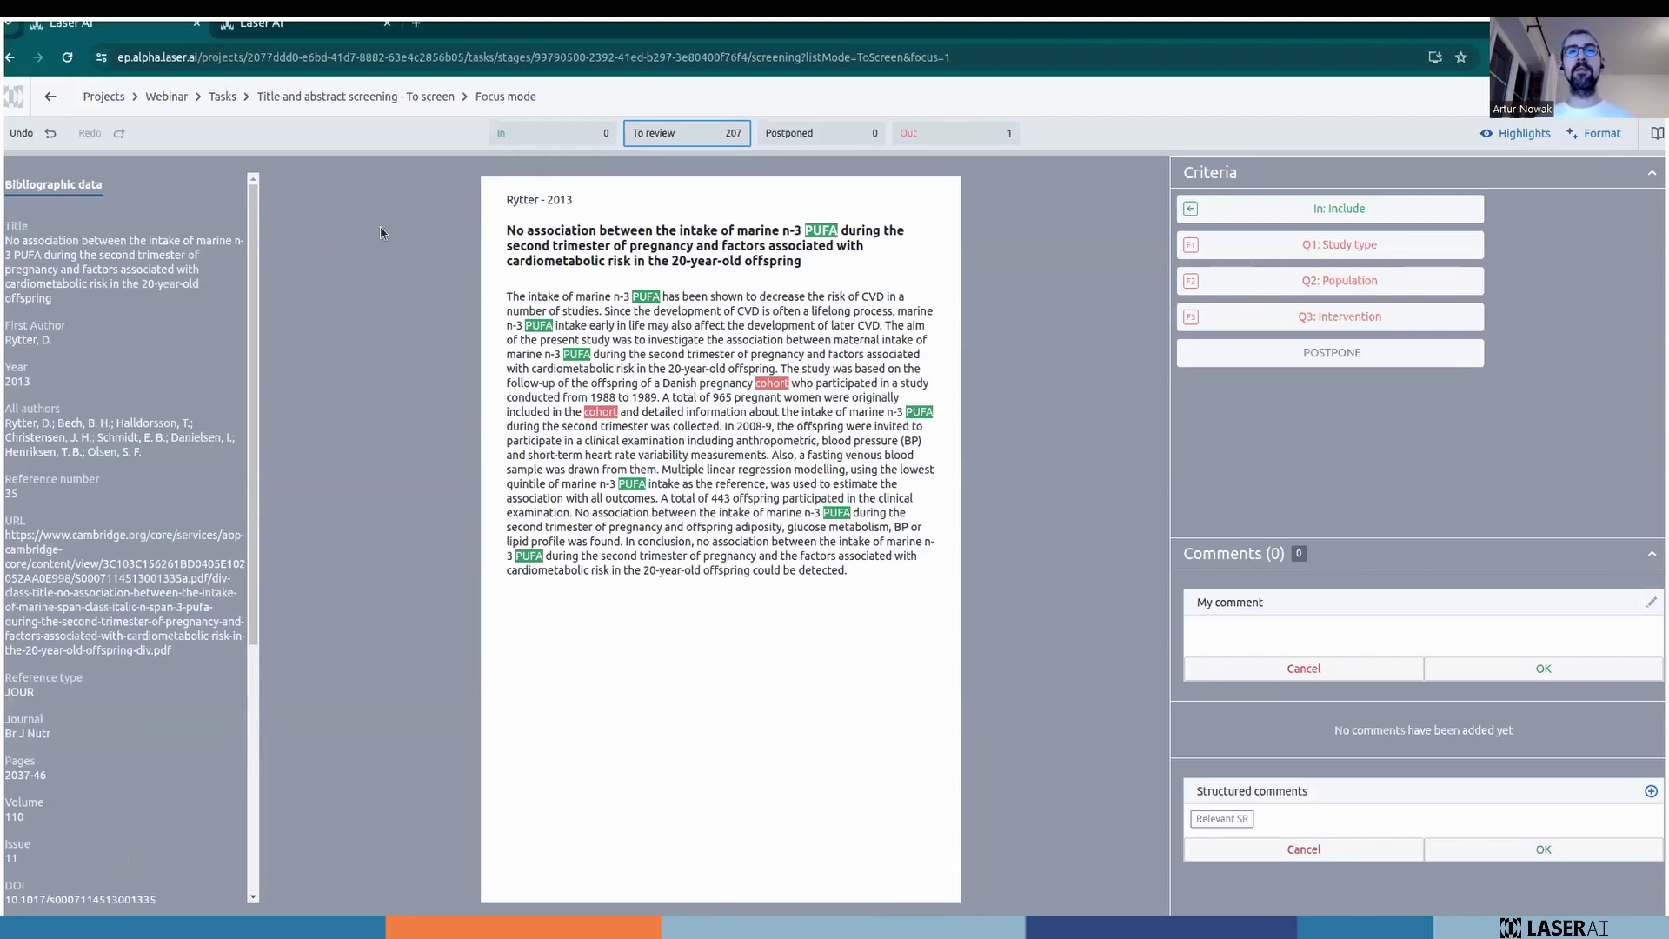
Return to the reference list, filter it by the MeSH term Heterocyclic Compounds under Chemicals and Drugs, and remove that filter.
{"action": "left_click", "coordinate": [380, 97]}
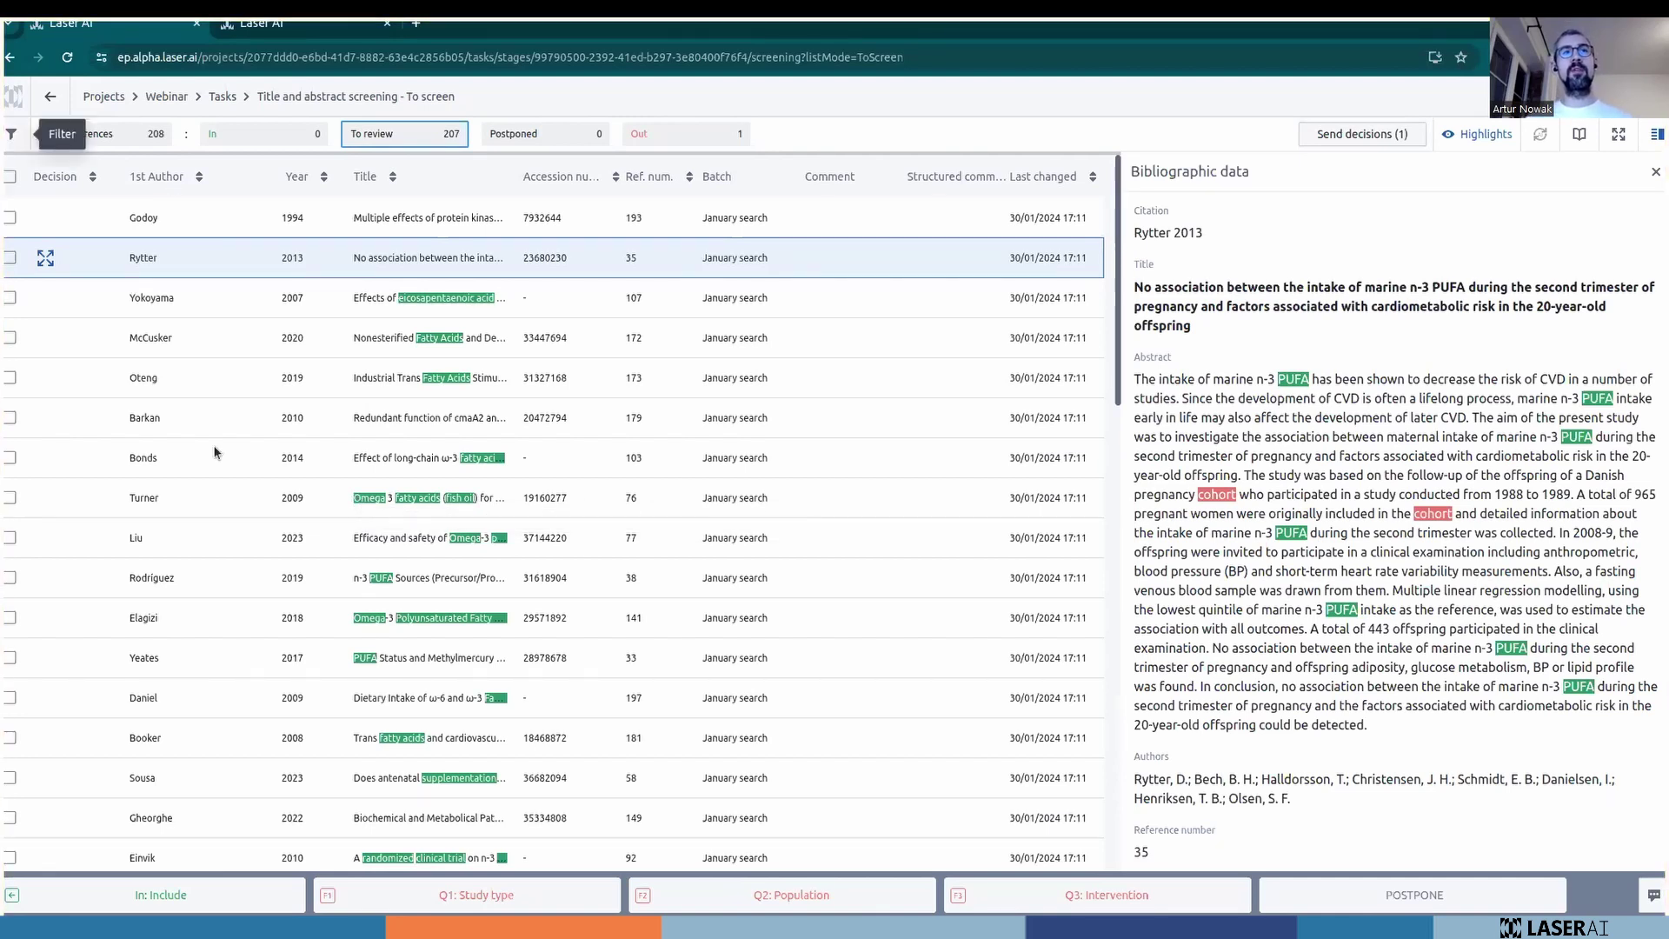
{"action": "left_click", "coordinate": [12, 134]}
{"action": "scroll", "coordinate": [451, 679], "scroll_direction": "down", "scroll_amount": 4}
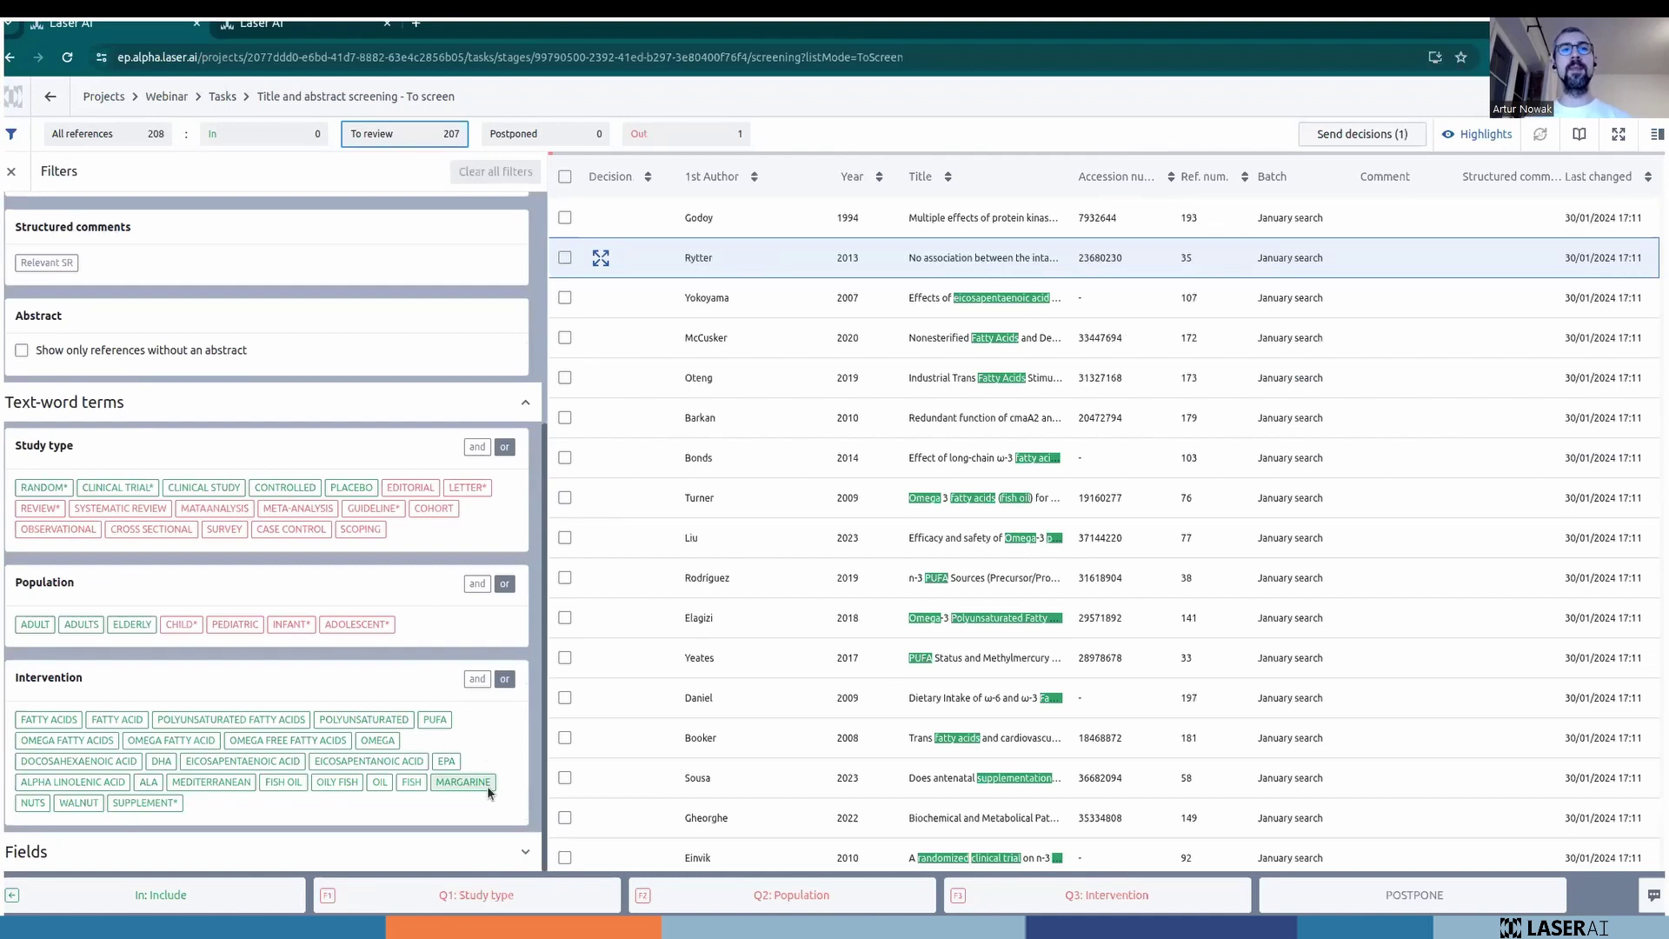
{"action": "left_click", "coordinate": [526, 852]}
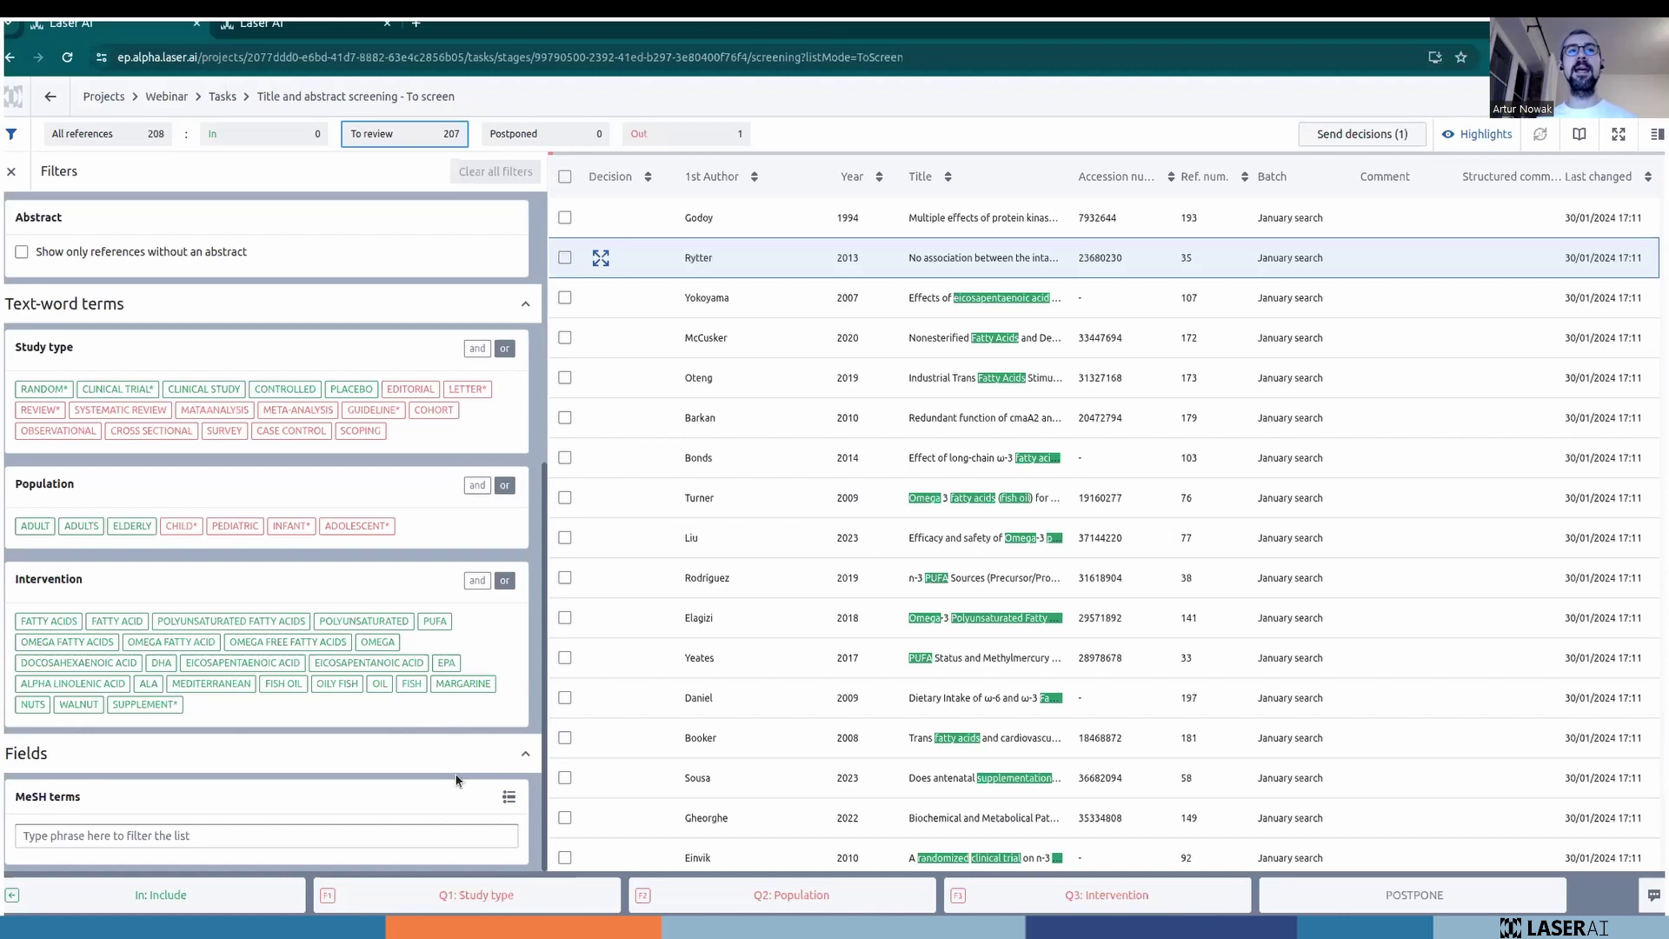
{"action": "left_click", "coordinate": [453, 837]}
{"action": "left_click", "coordinate": [507, 798]}
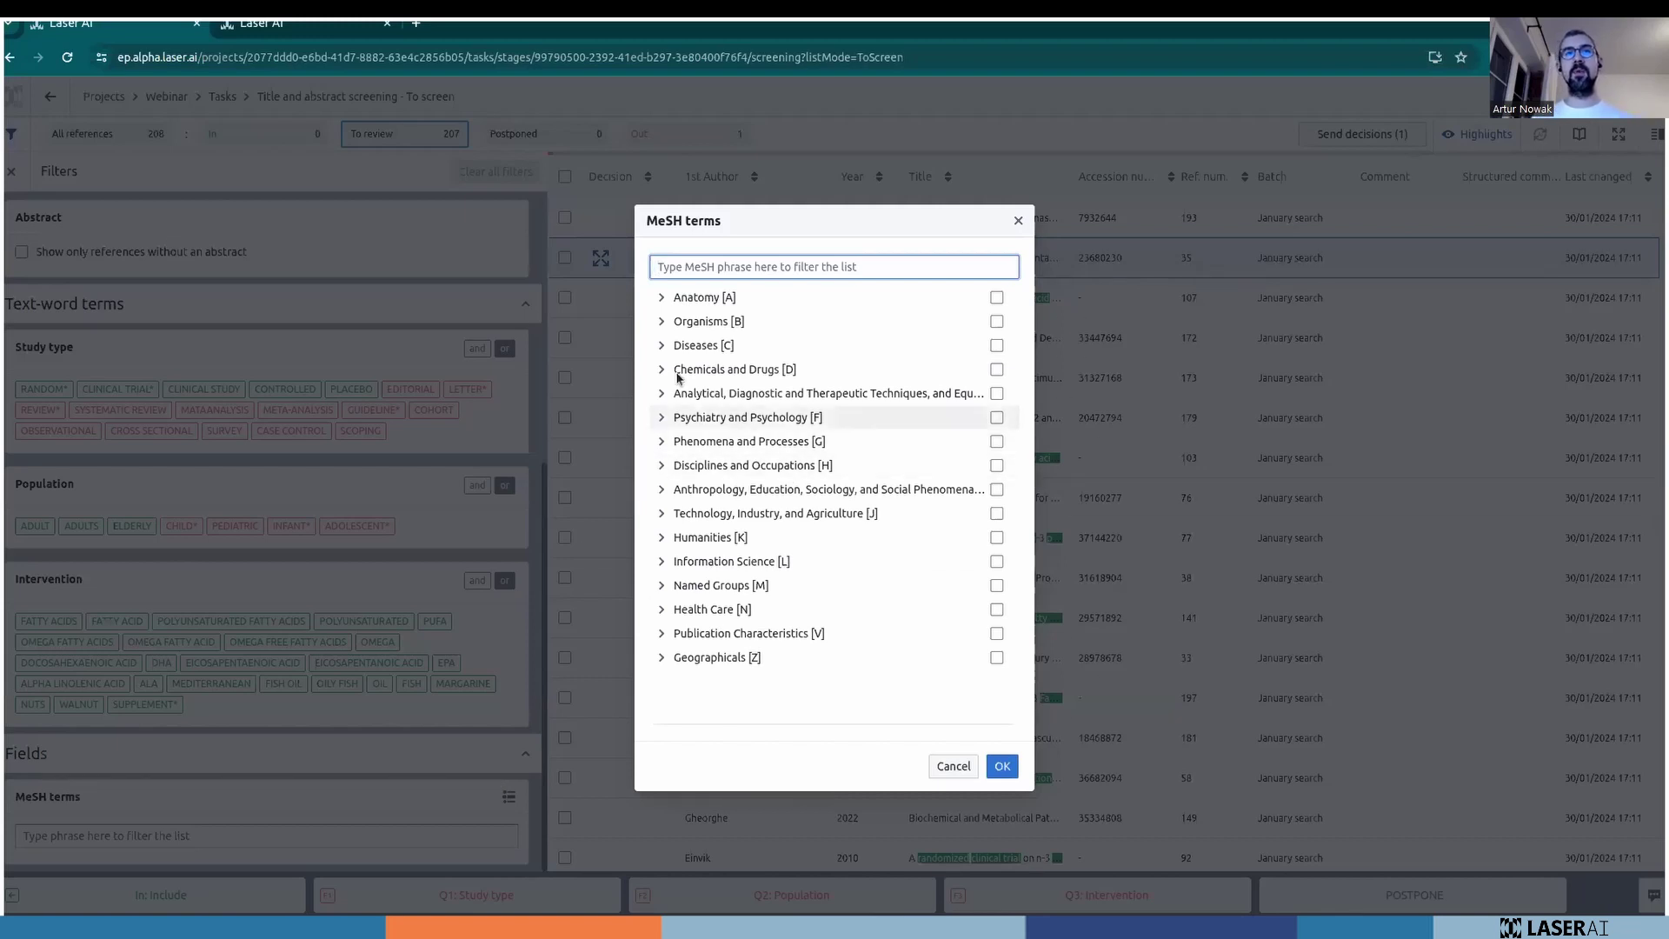
{"action": "left_click", "coordinate": [662, 370]}
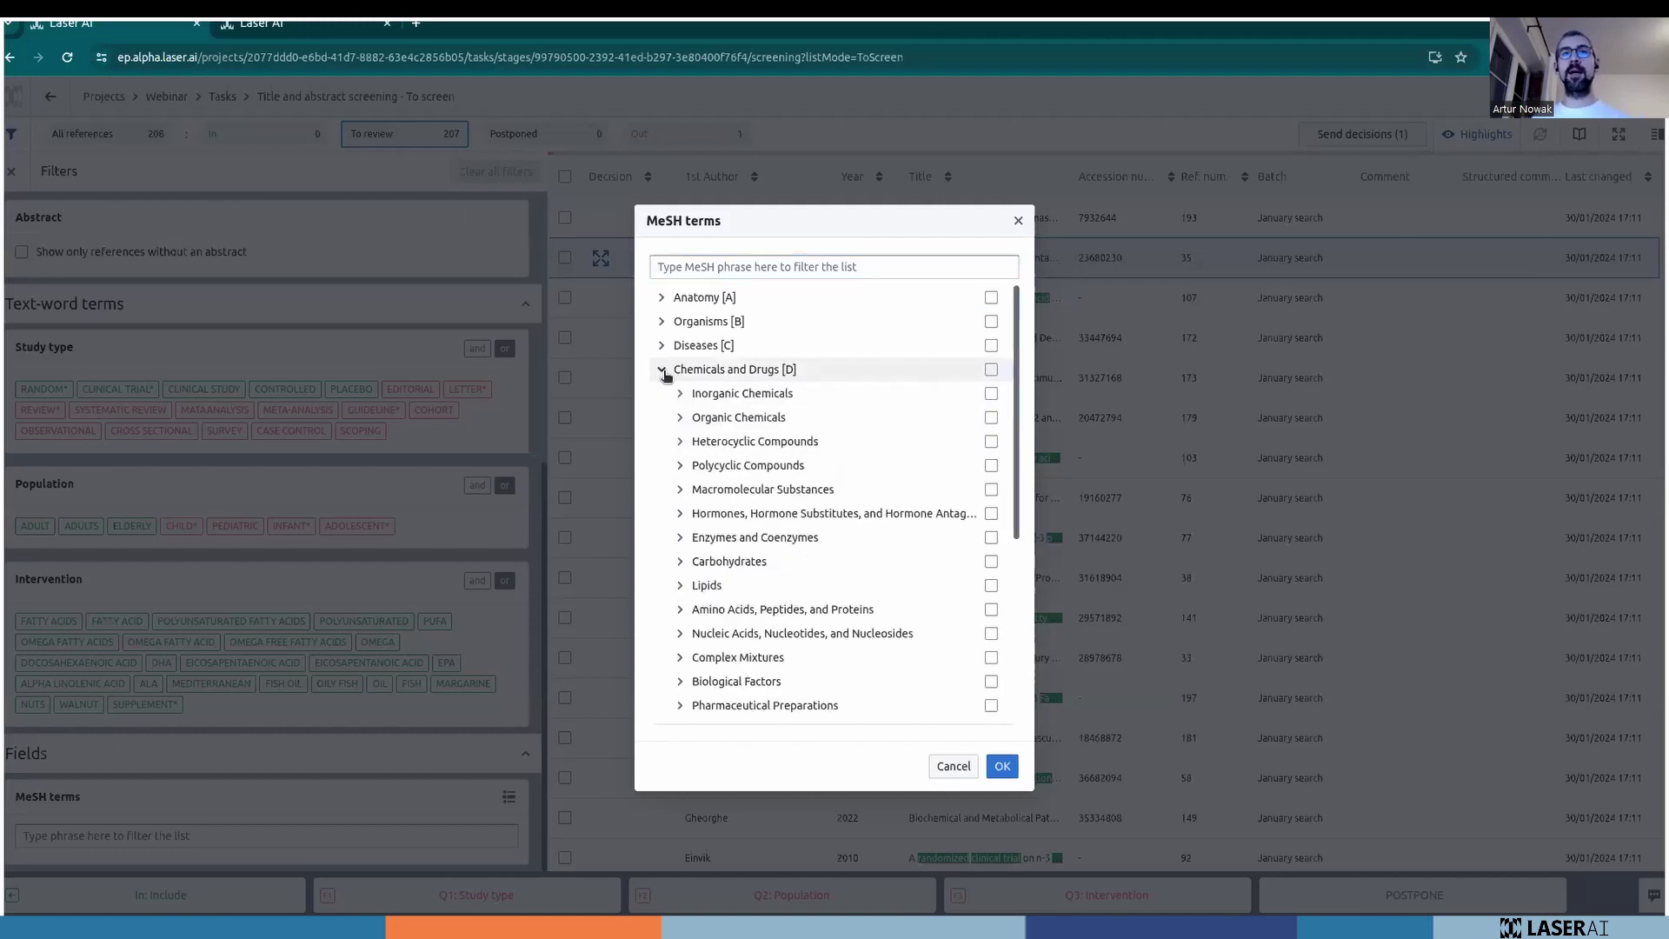
{"action": "left_click", "coordinate": [682, 443]}
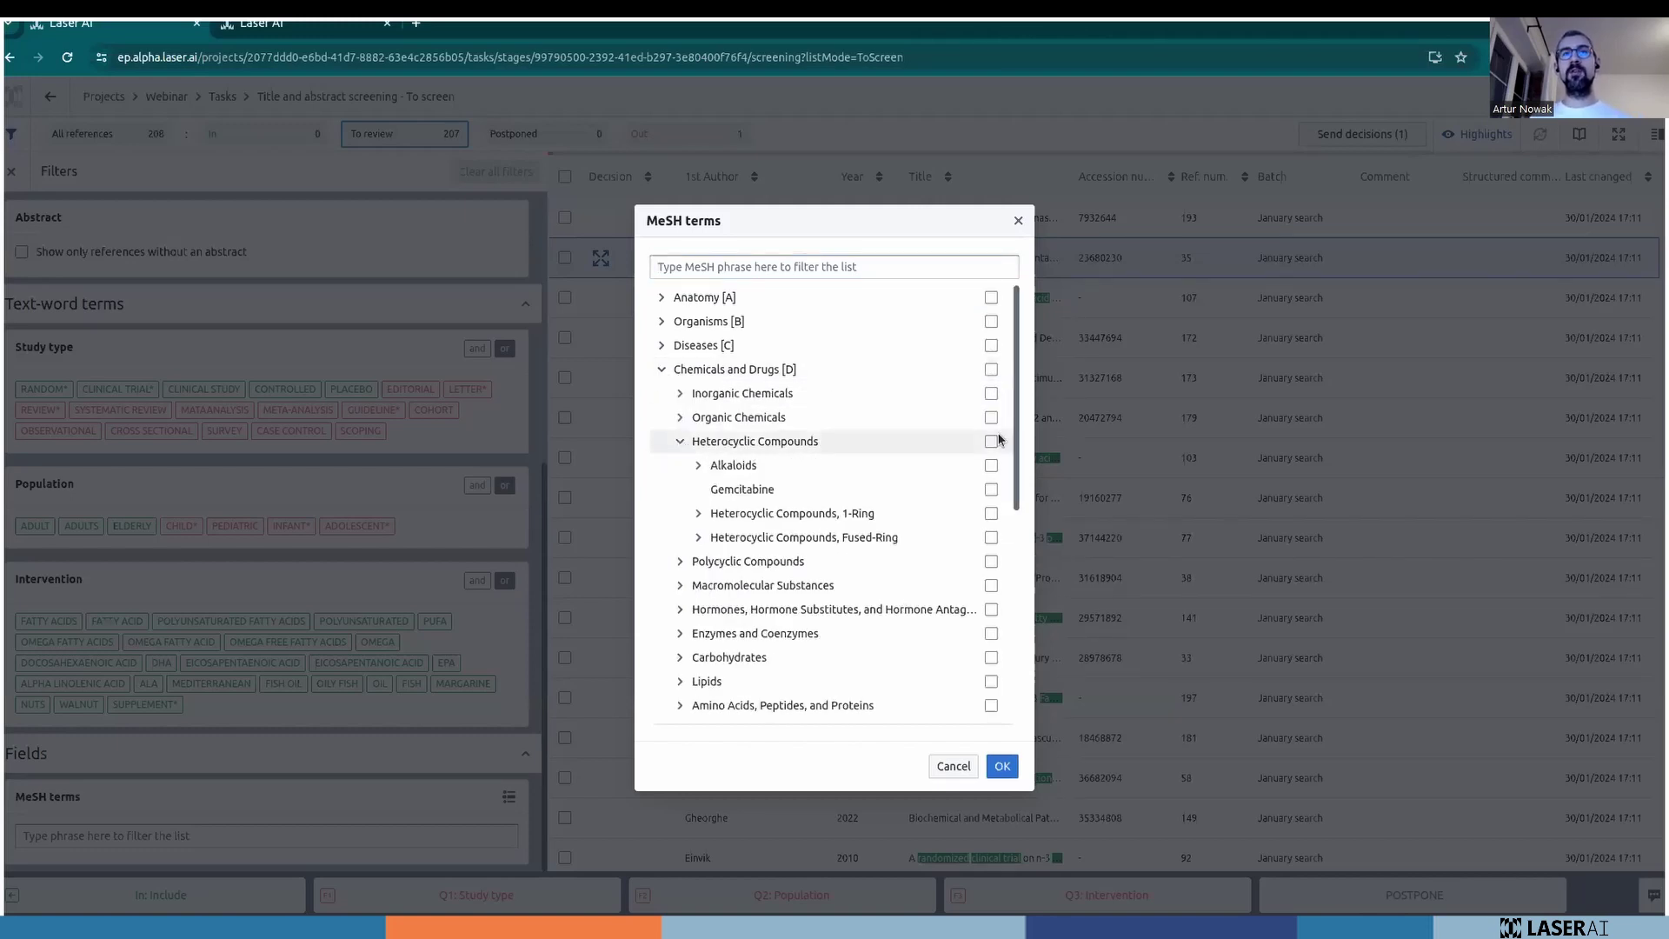
{"action": "key", "text": "space"}
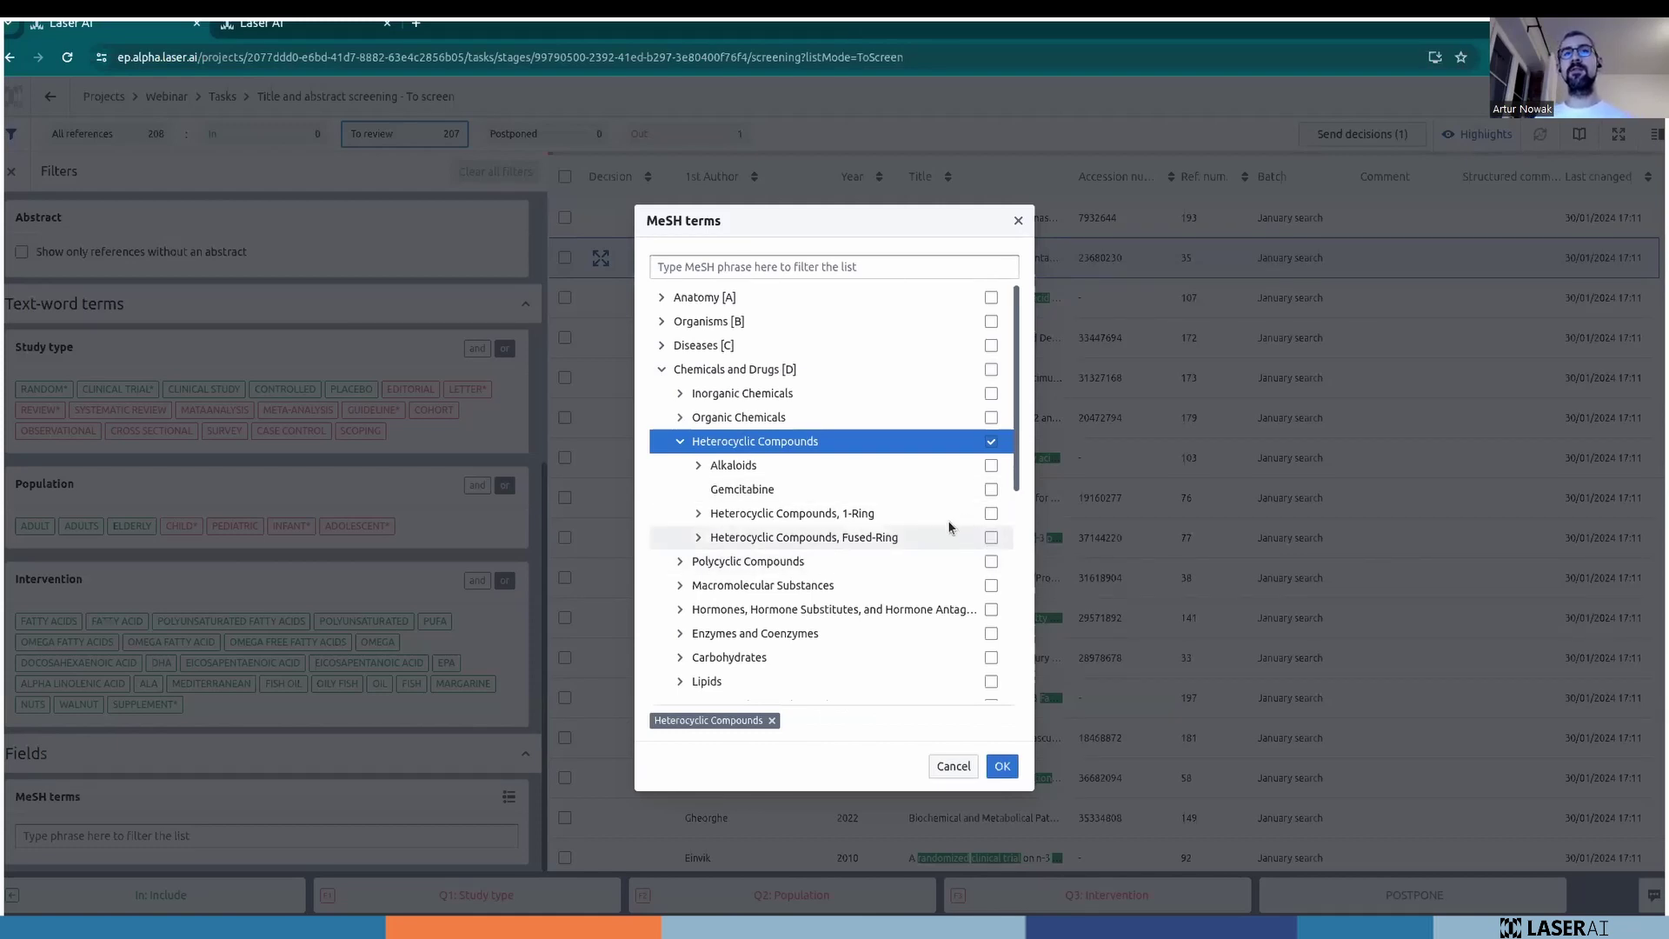
{"action": "left_click", "coordinate": [1002, 767]}
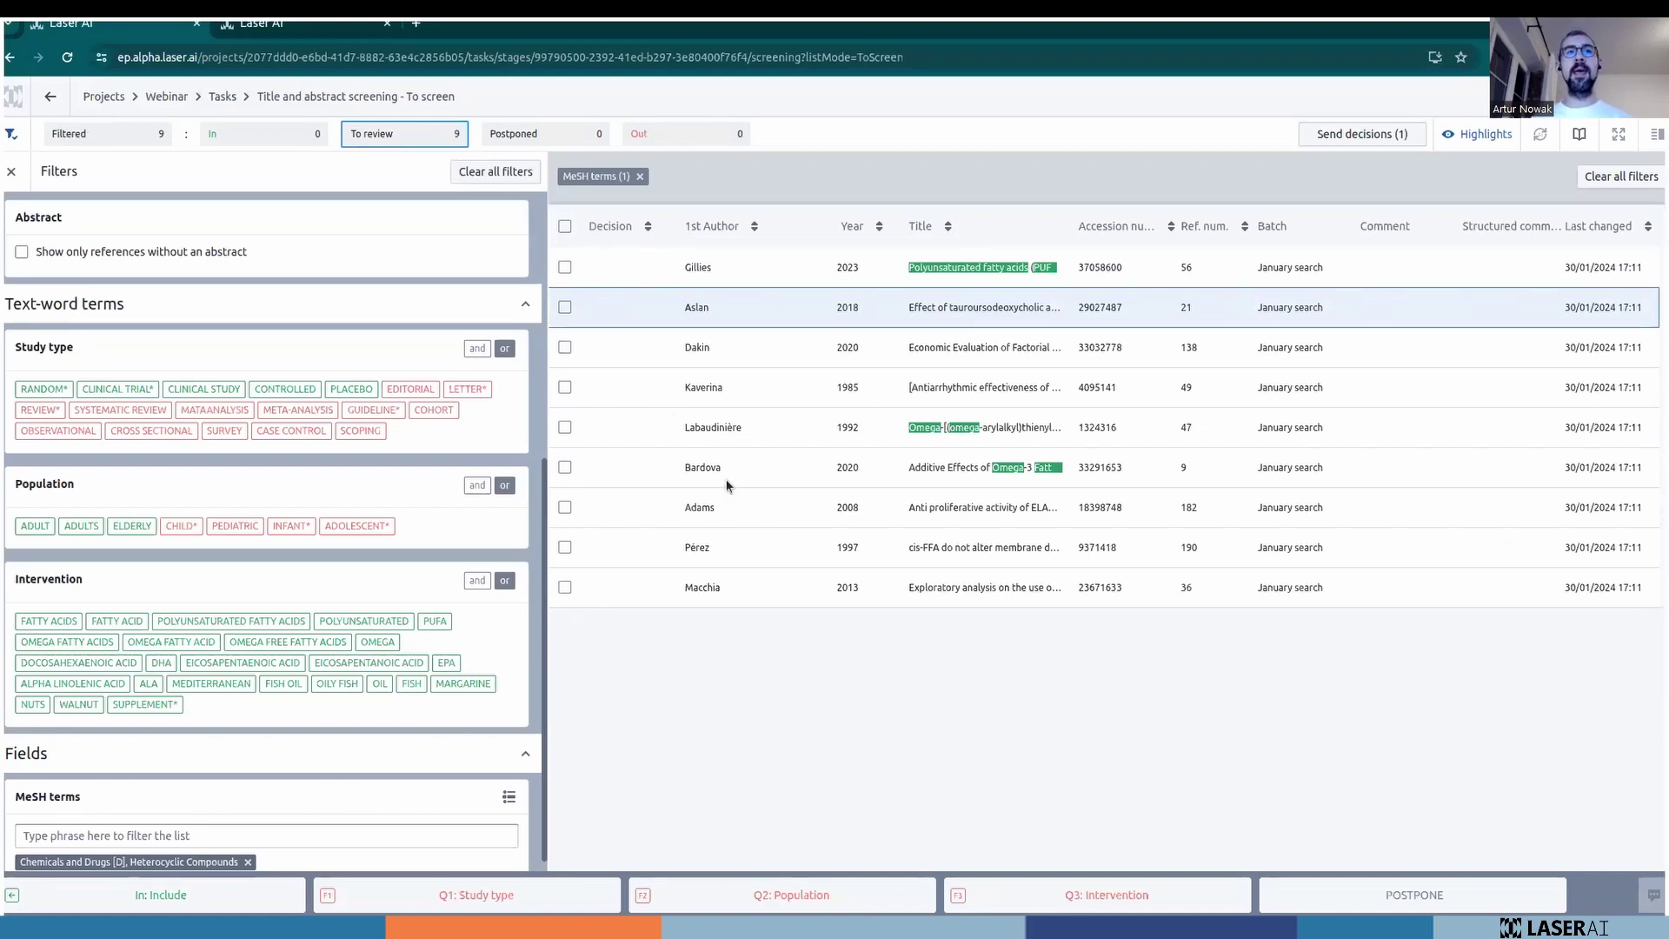
{"action": "left_click", "coordinate": [247, 861]}
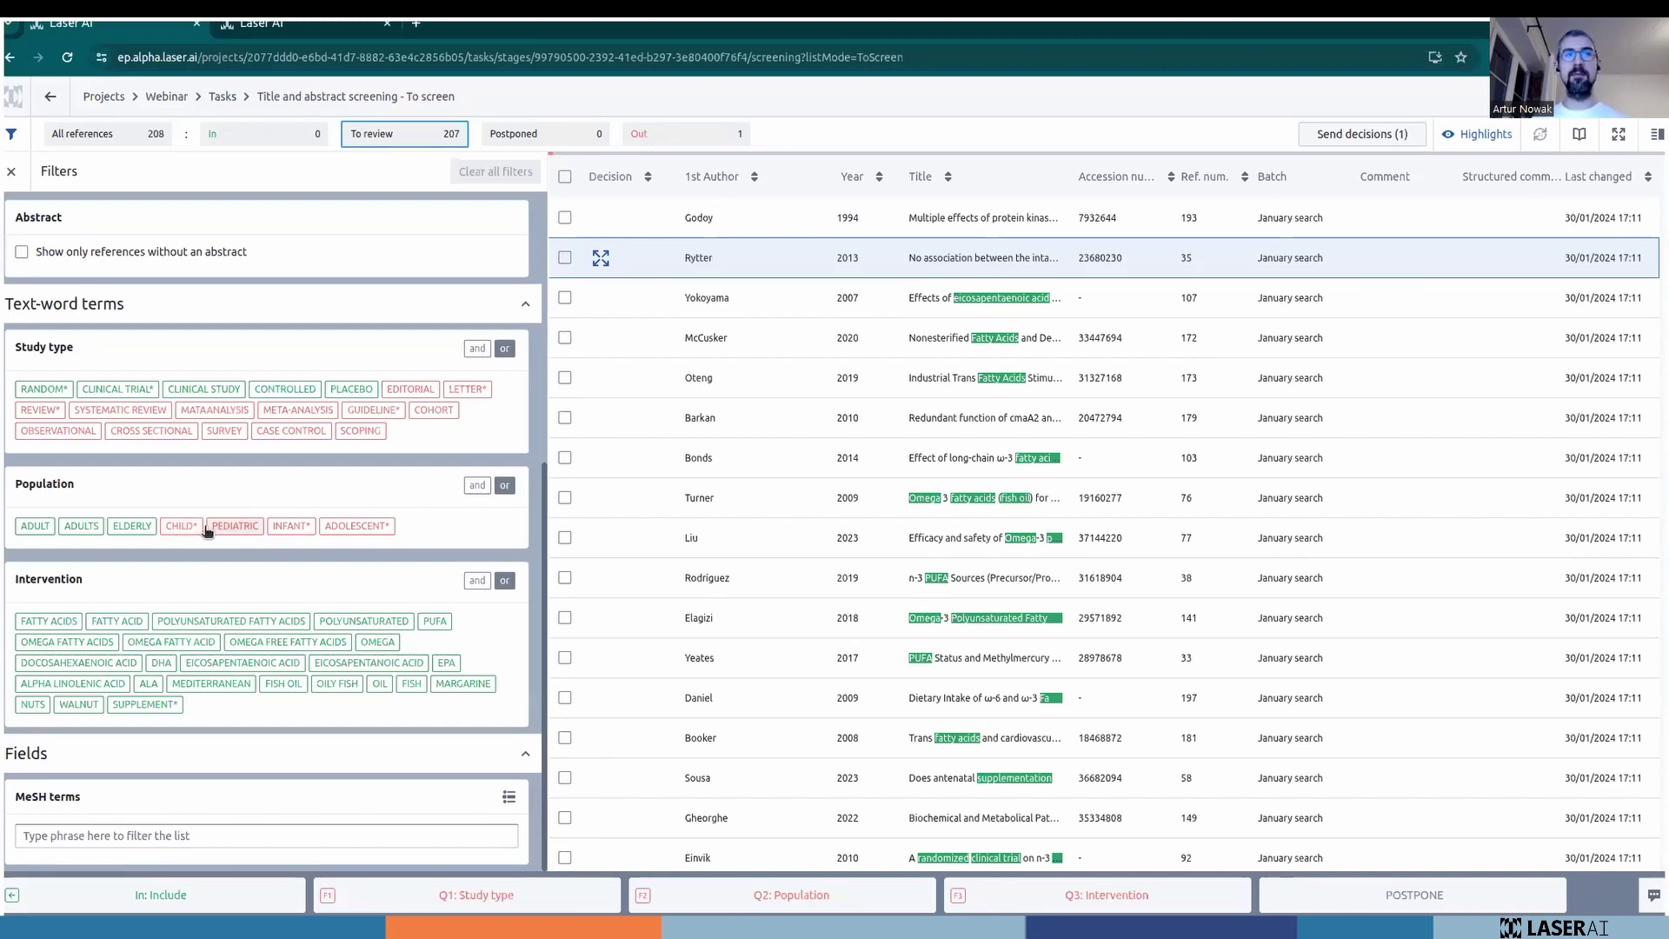
Filter the references to review by the Population terms CHILD*, PEDIATRIC, INFANT* and ADOLESCENT*.
{"action": "left_click", "coordinate": [184, 526]}
{"action": "left_click", "coordinate": [235, 527]}
{"action": "left_click", "coordinate": [292, 526]}
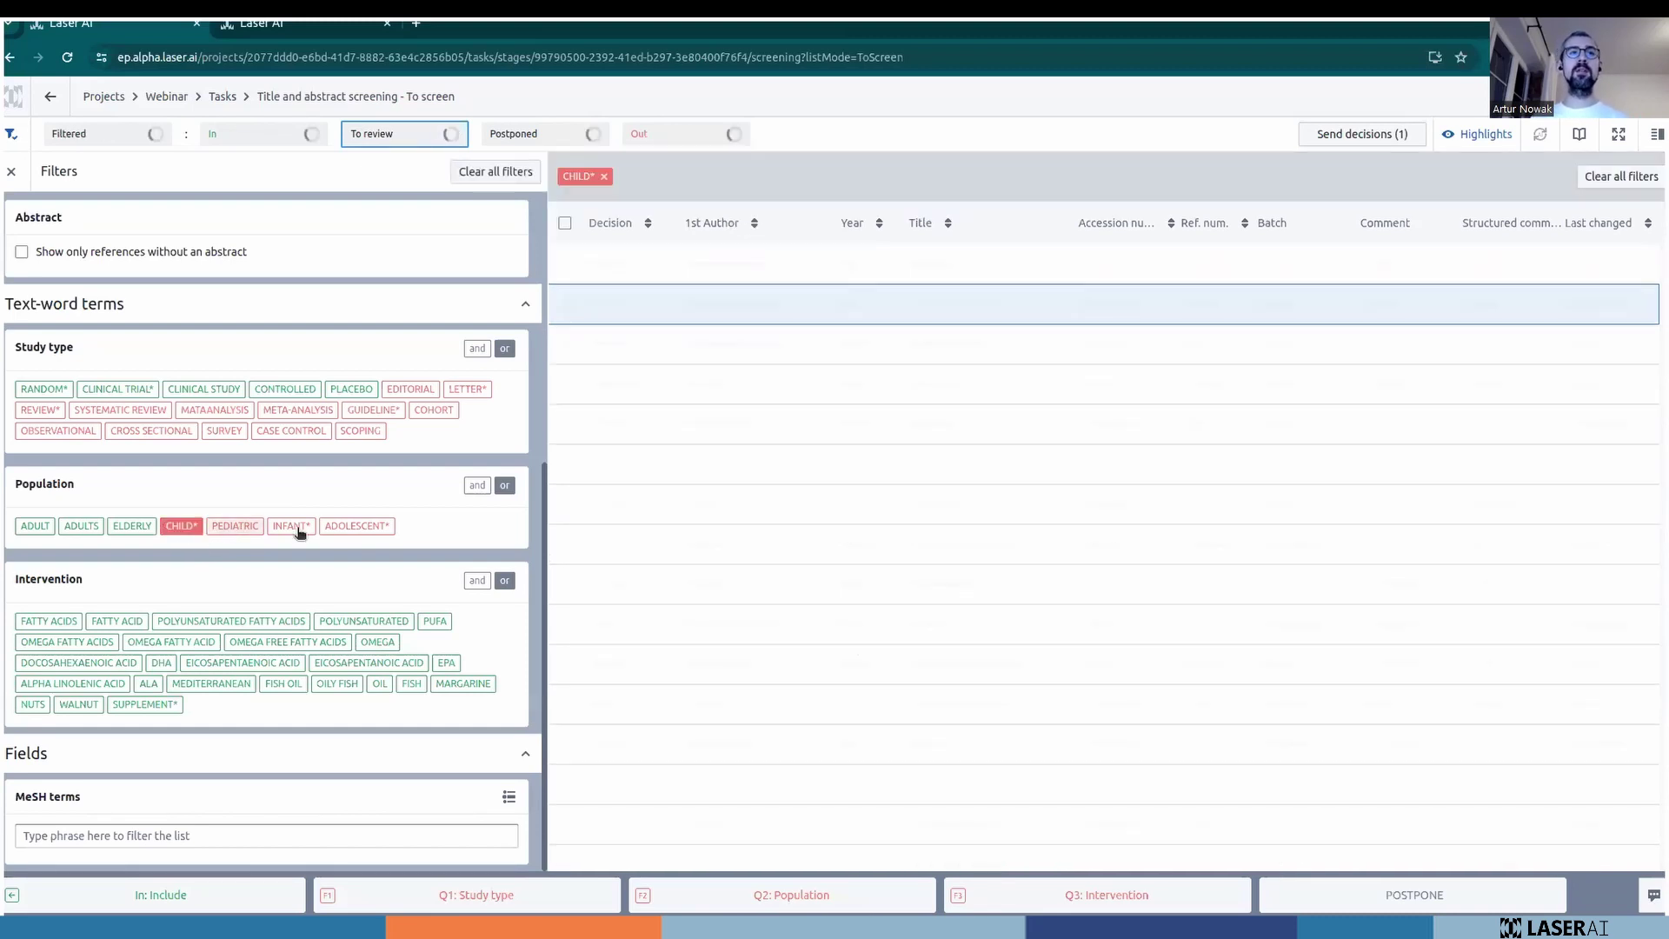
{"action": "left_click", "coordinate": [356, 527]}
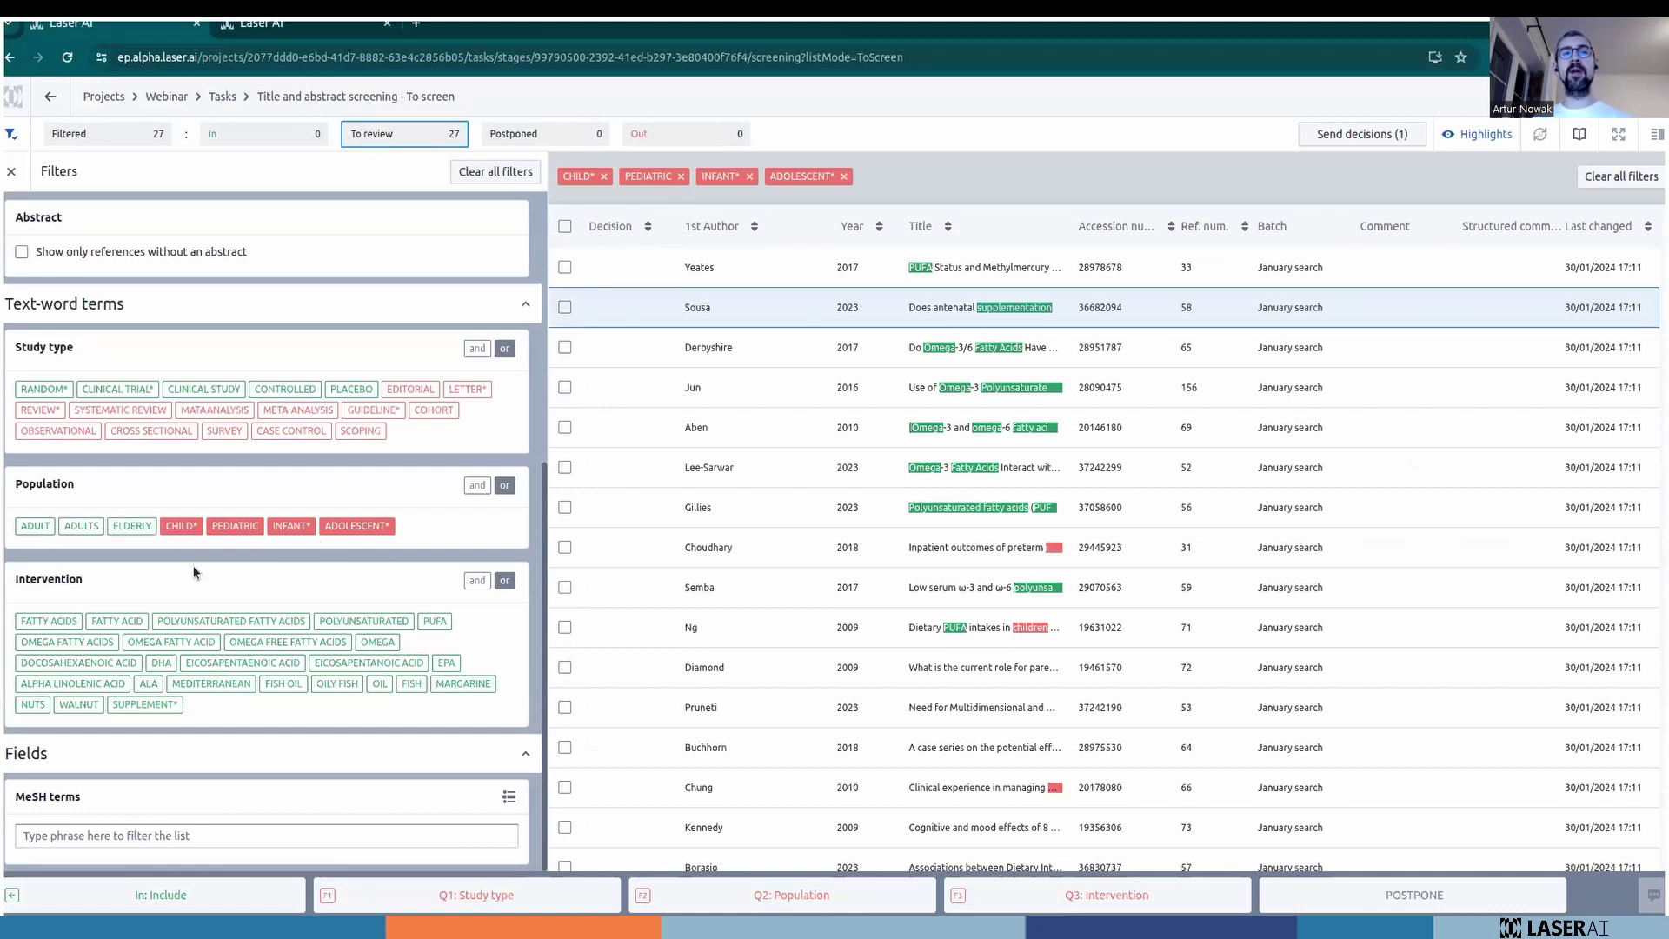
{"action": "left_click", "coordinate": [783, 275]}
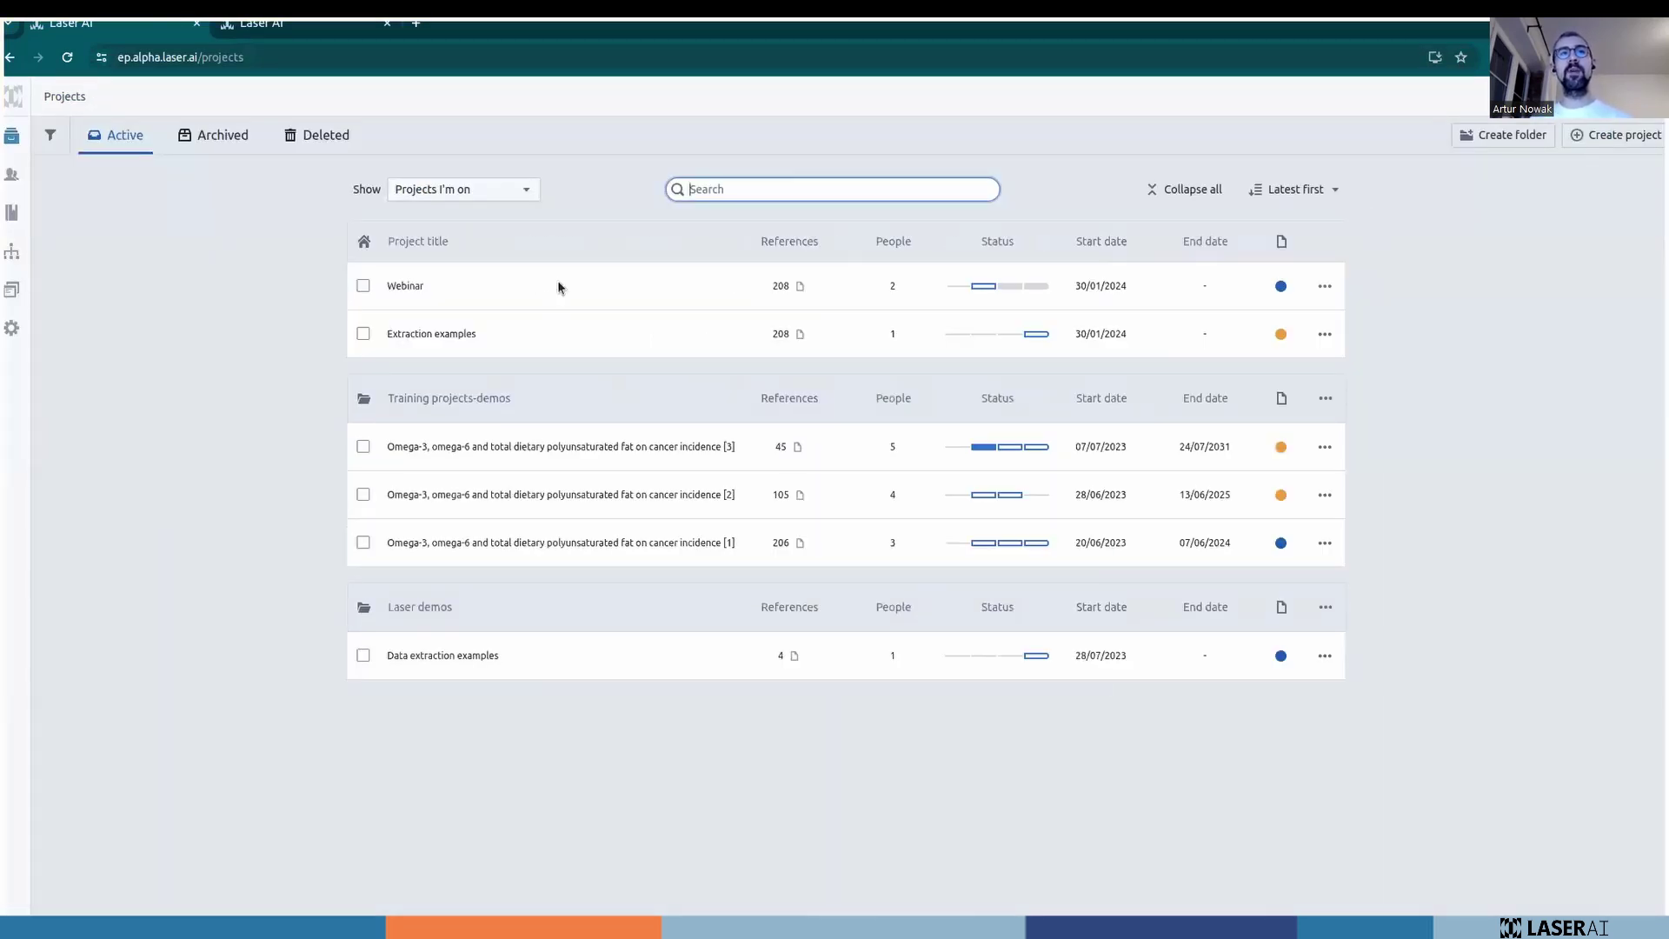
Open the full text screening list in the training project "Omega-3, omega-6 and total dietary polyunsaturated fat on cancer incidence [1]".
{"action": "left_click", "coordinate": [559, 283]}
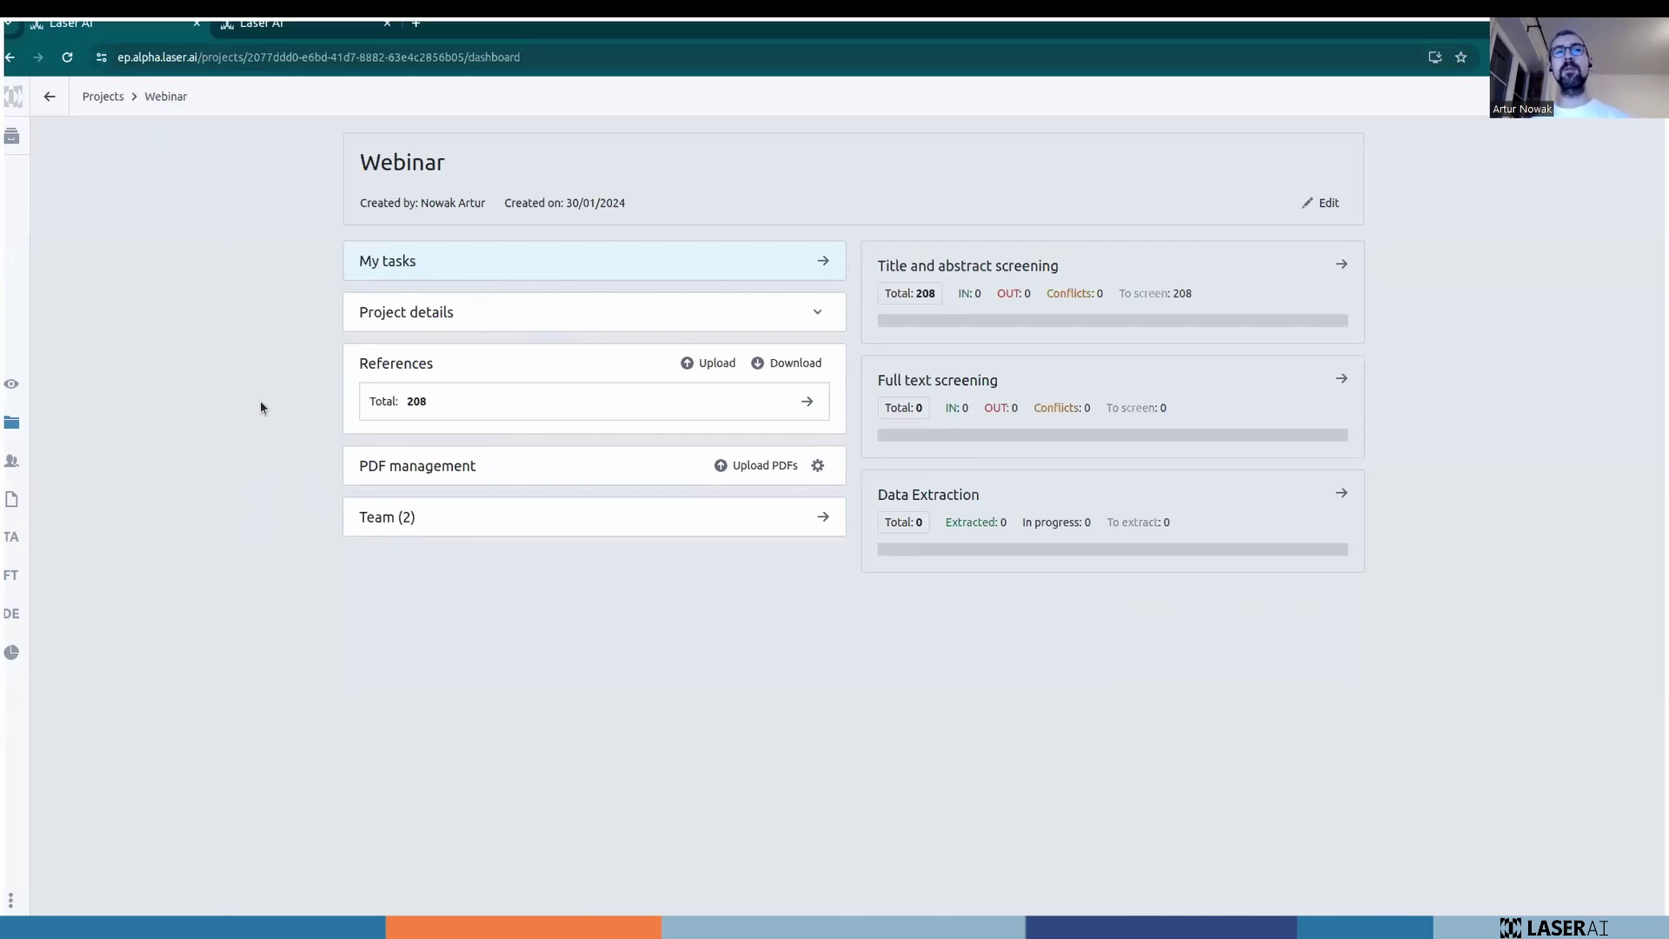
{"action": "left_click", "coordinate": [51, 98]}
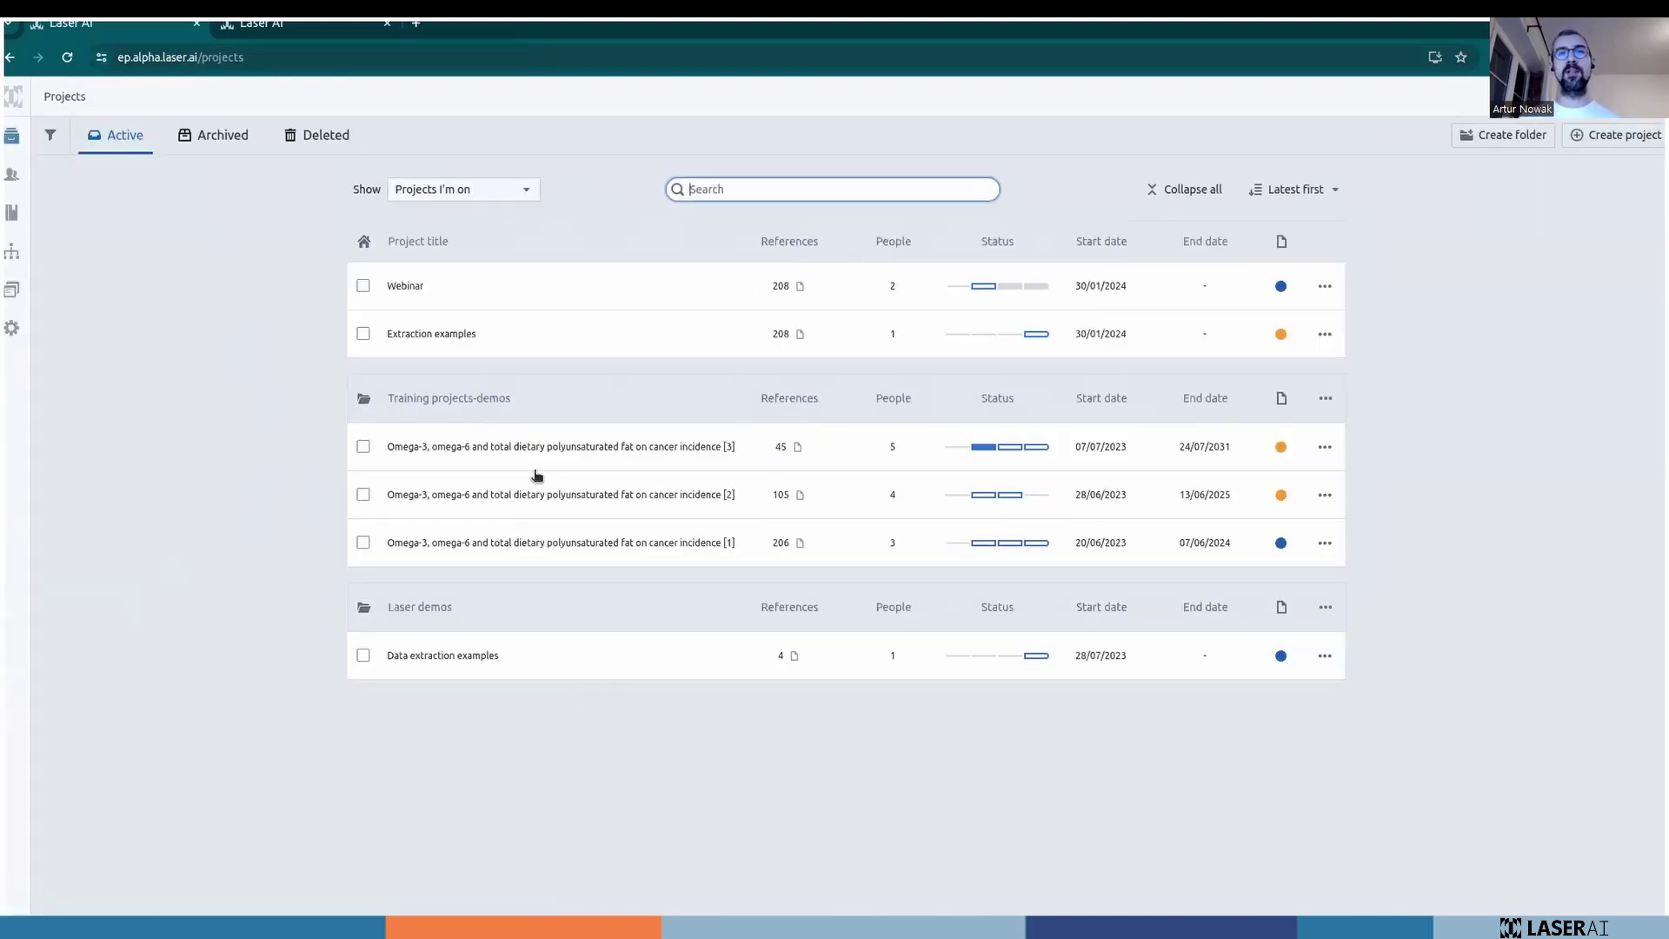
{"action": "left_click", "coordinate": [640, 546]}
{"action": "left_click", "coordinate": [11, 383]}
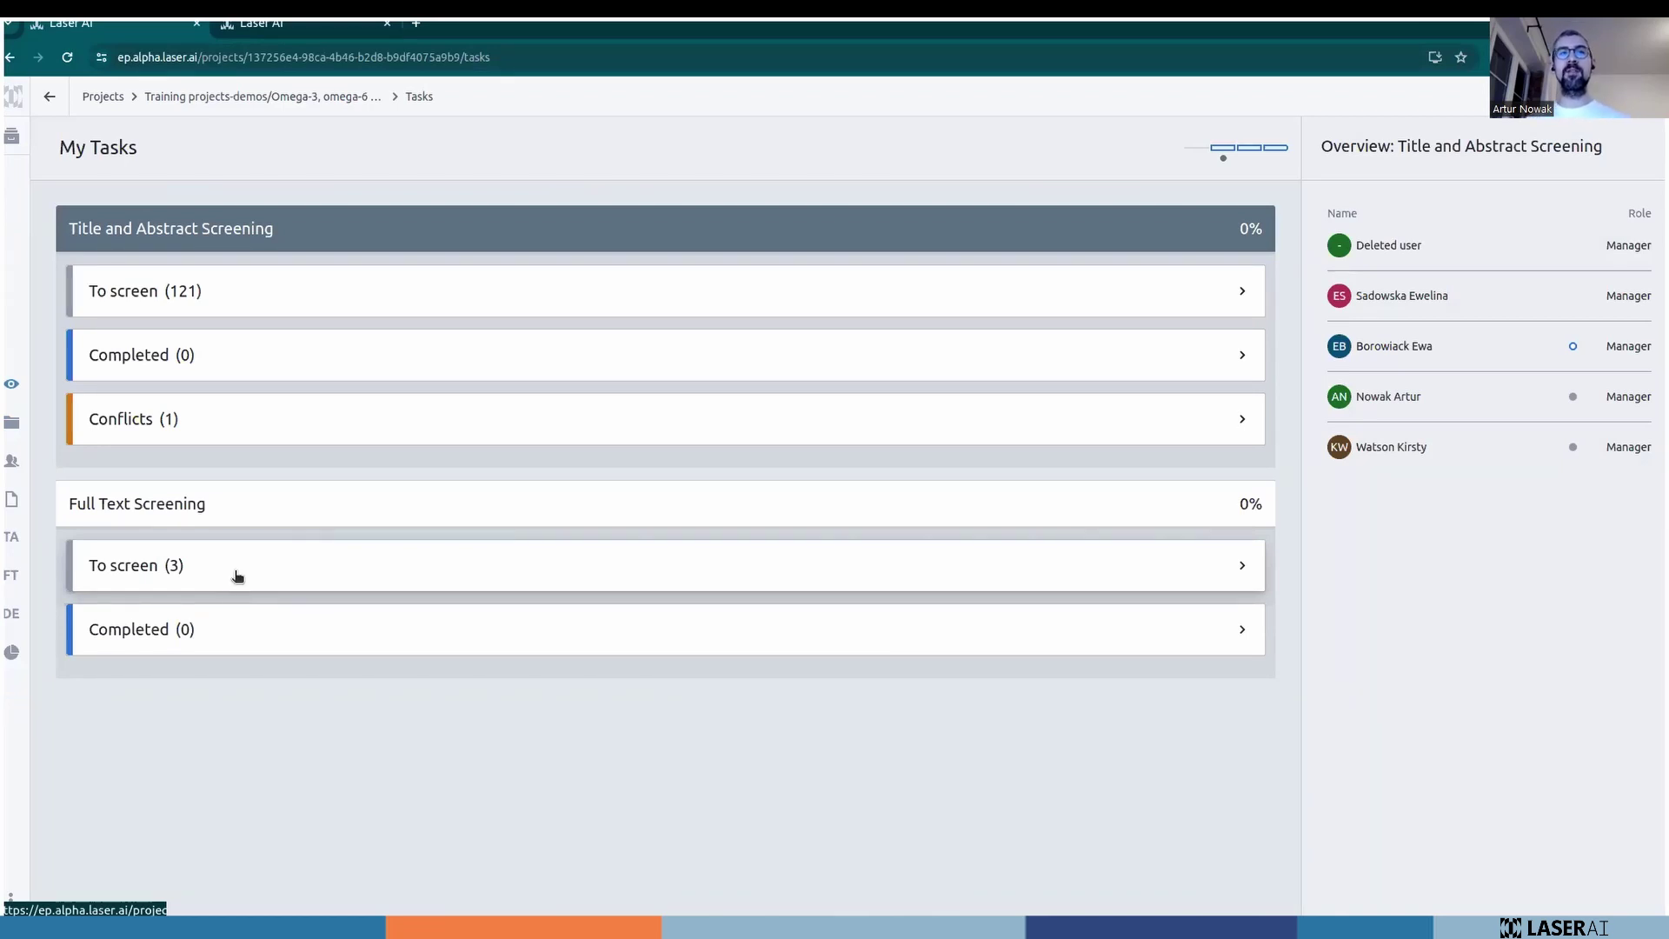
{"action": "left_click", "coordinate": [238, 573]}
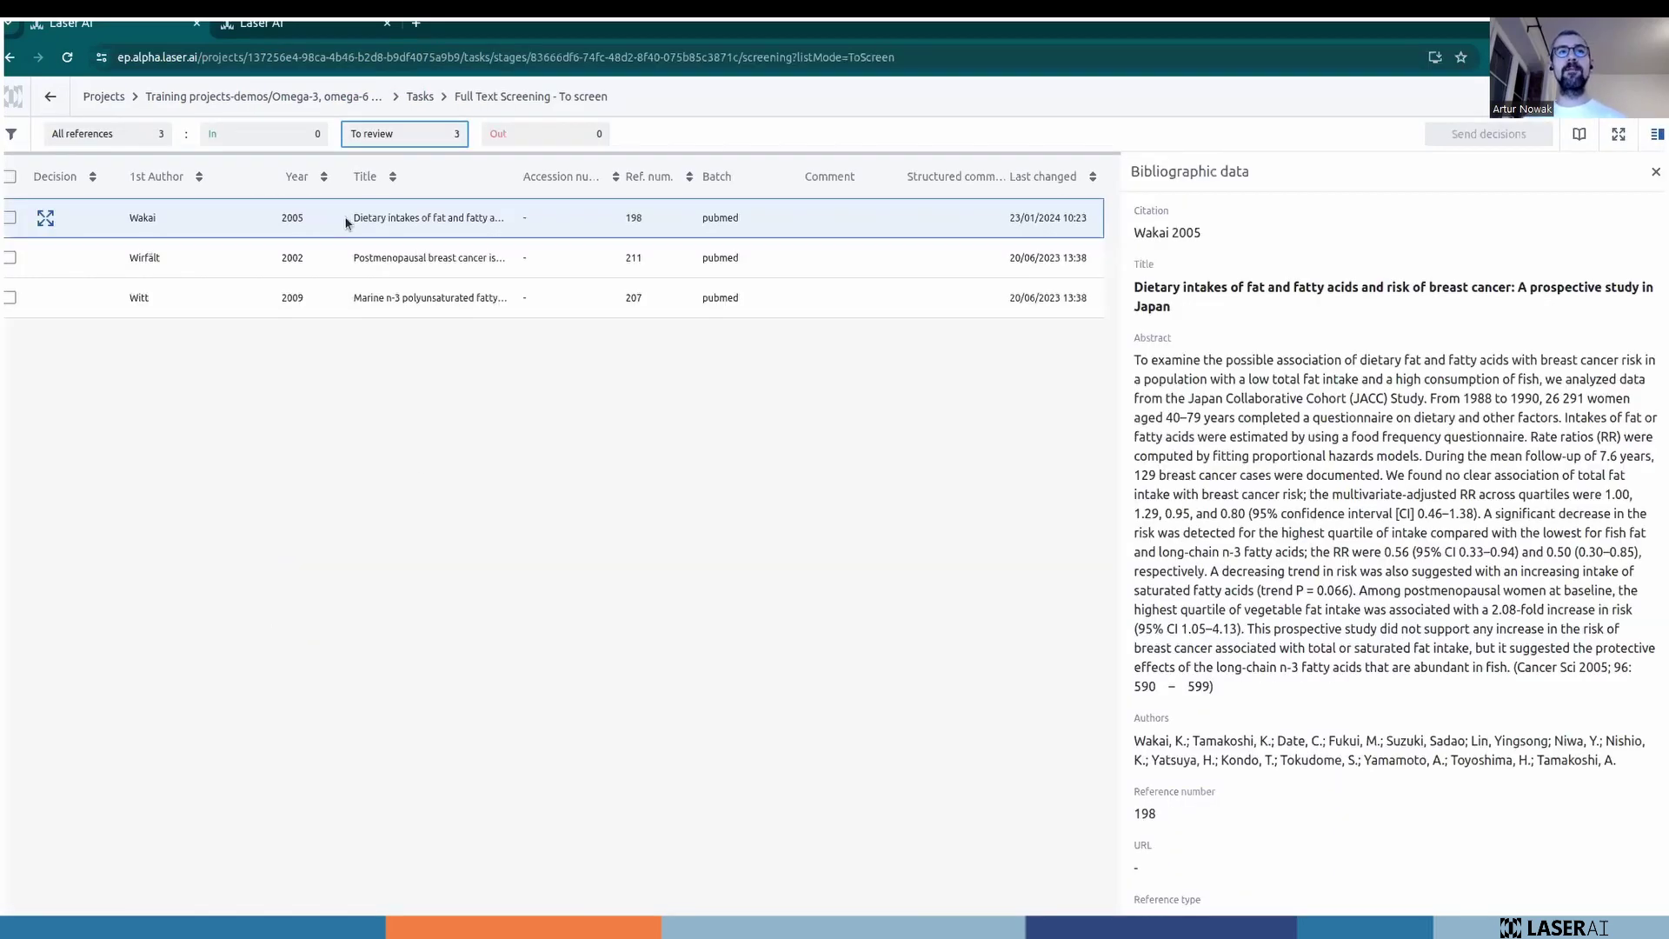
Open the 2005 breast cancer article in focus mode and mark inclusion criteria I1: Long-chain omega-3, I2: Apha-linolenic acid and I3: Omega-6.
{"action": "double_click", "coordinate": [346, 222]}
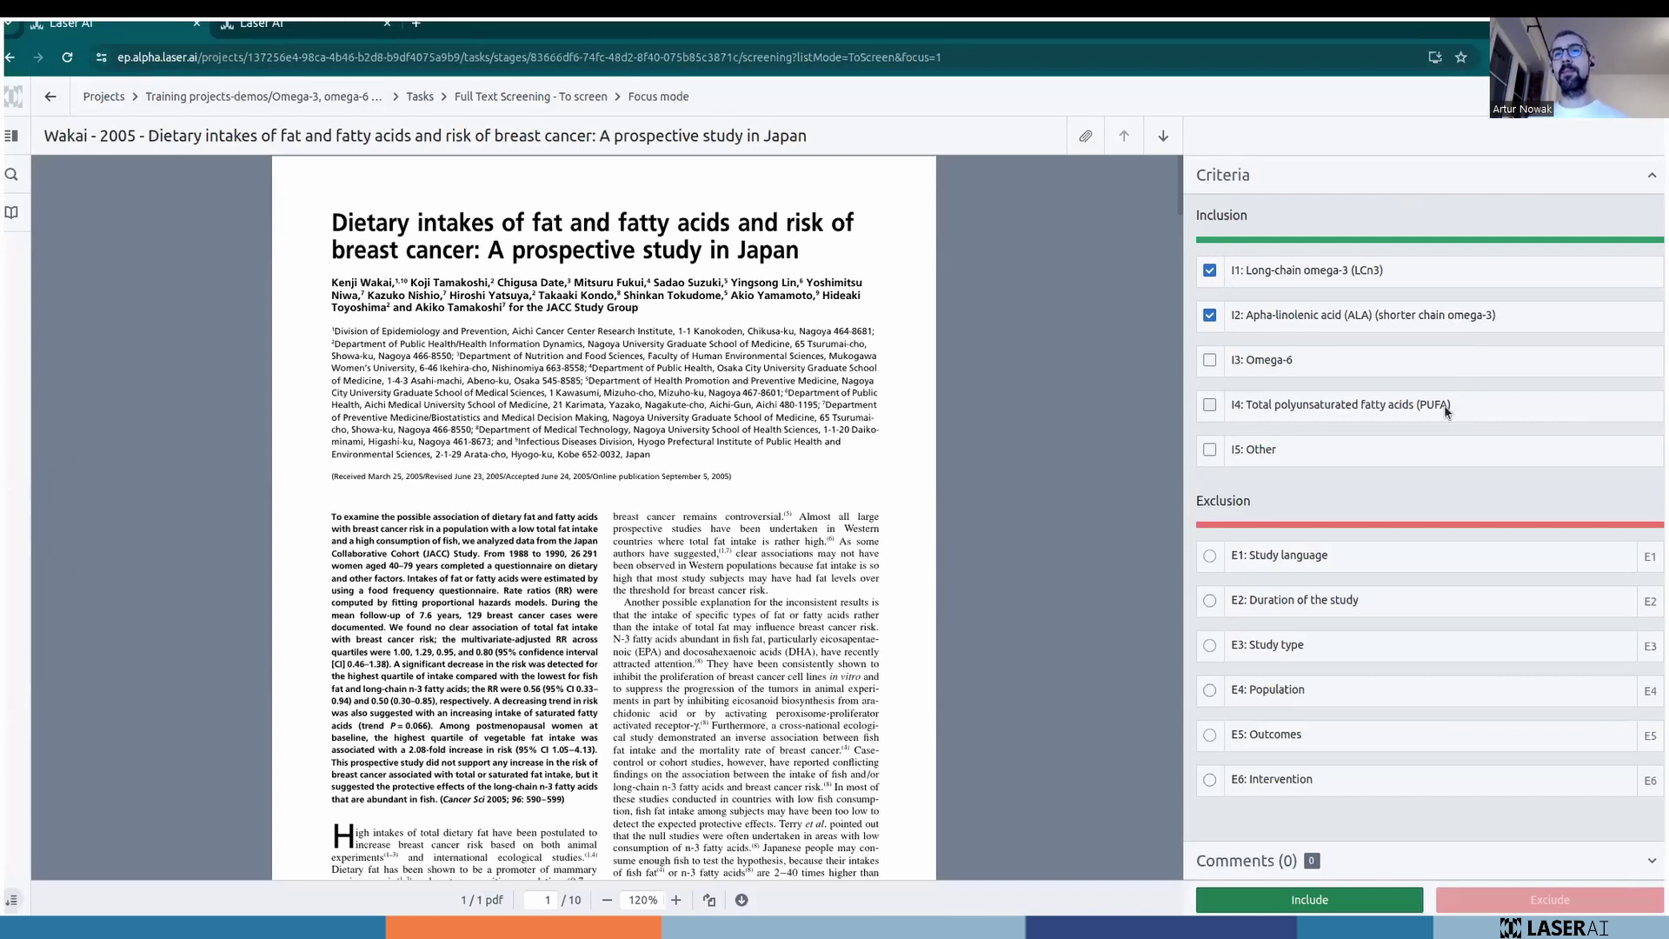
{"action": "left_click", "coordinate": [1321, 374]}
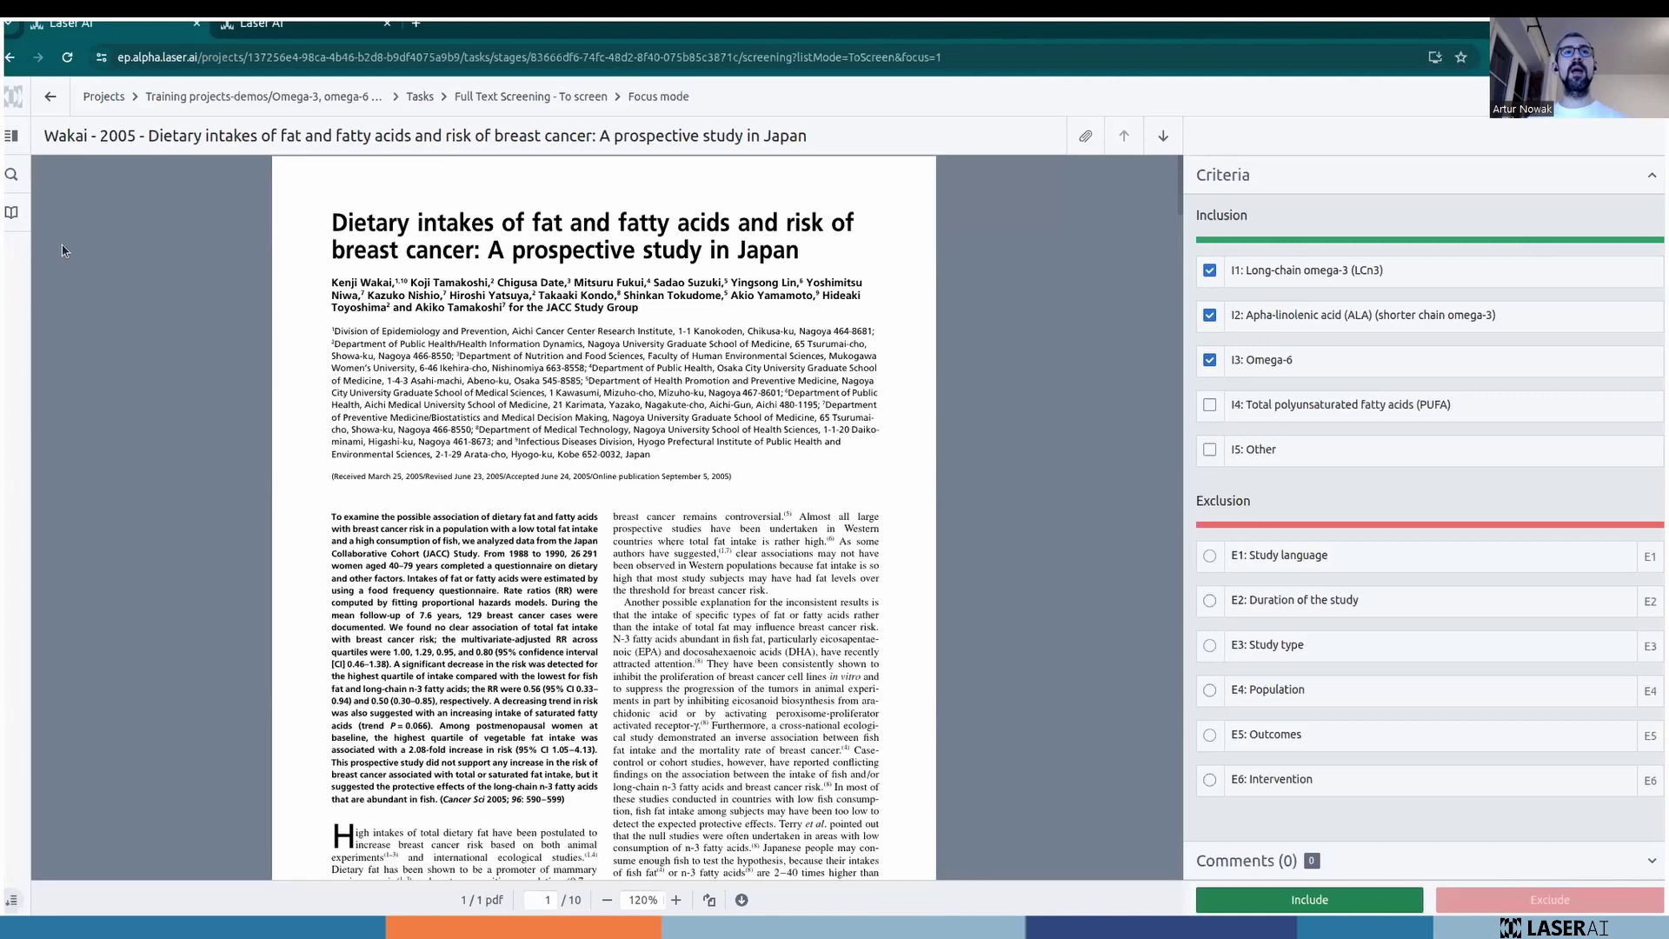
Review the instructions and highlights for the Apha-linolenic acid and Duration of the study criteria, and return to the project dashboard.
{"action": "left_click", "coordinate": [11, 217]}
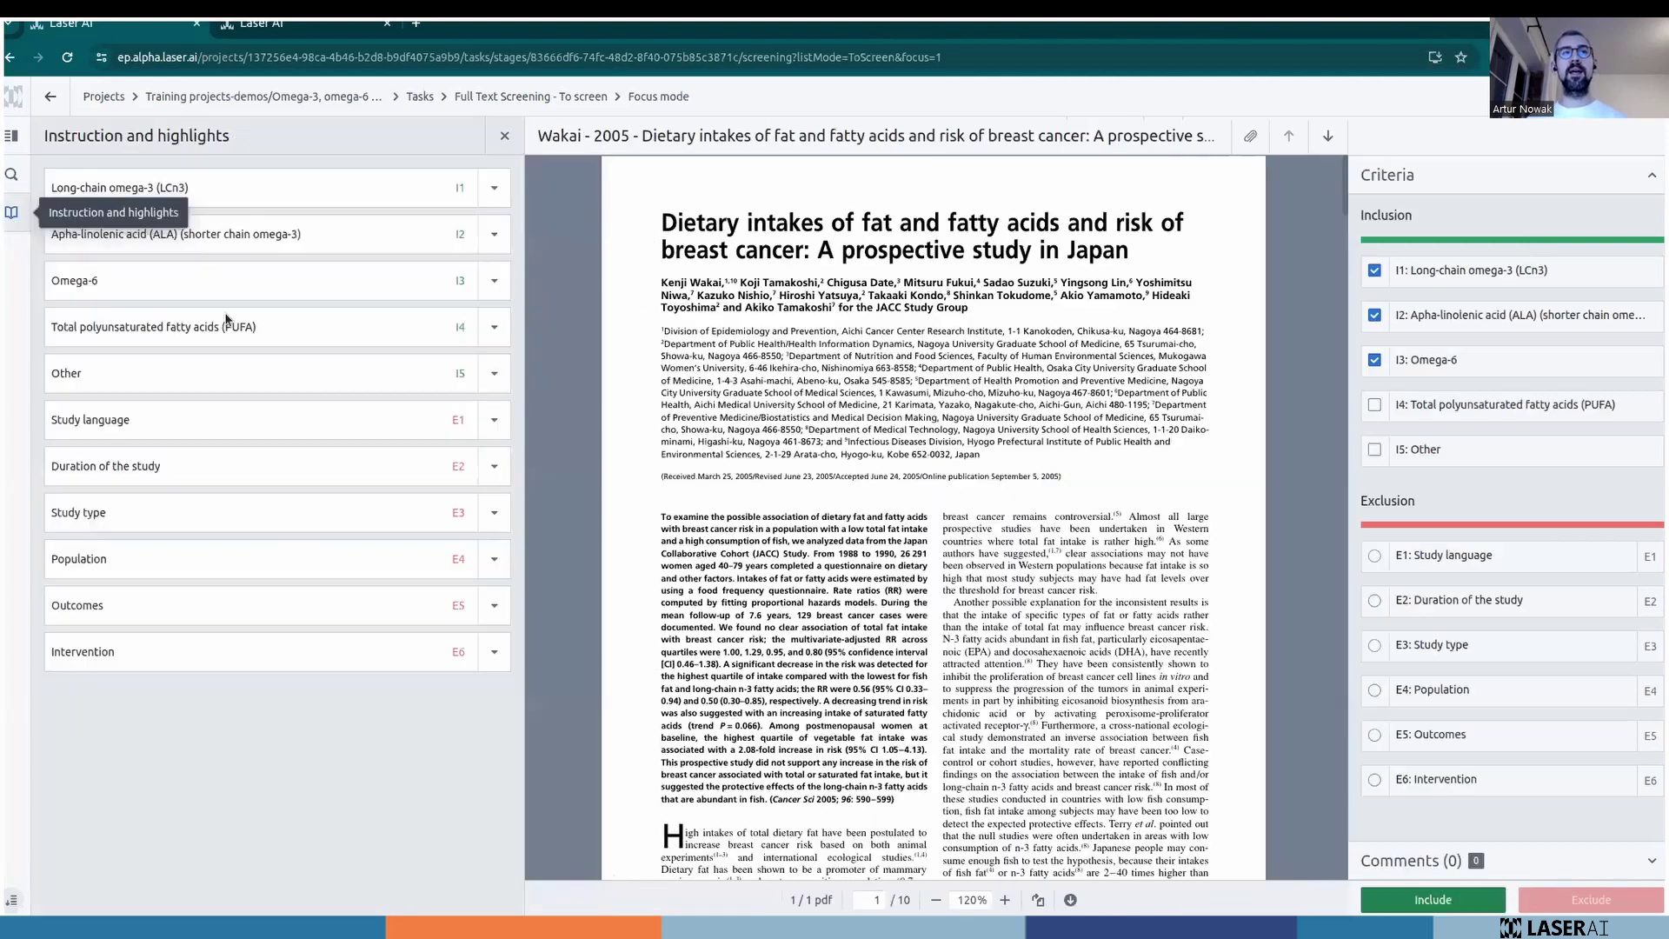
{"action": "left_click", "coordinate": [494, 234]}
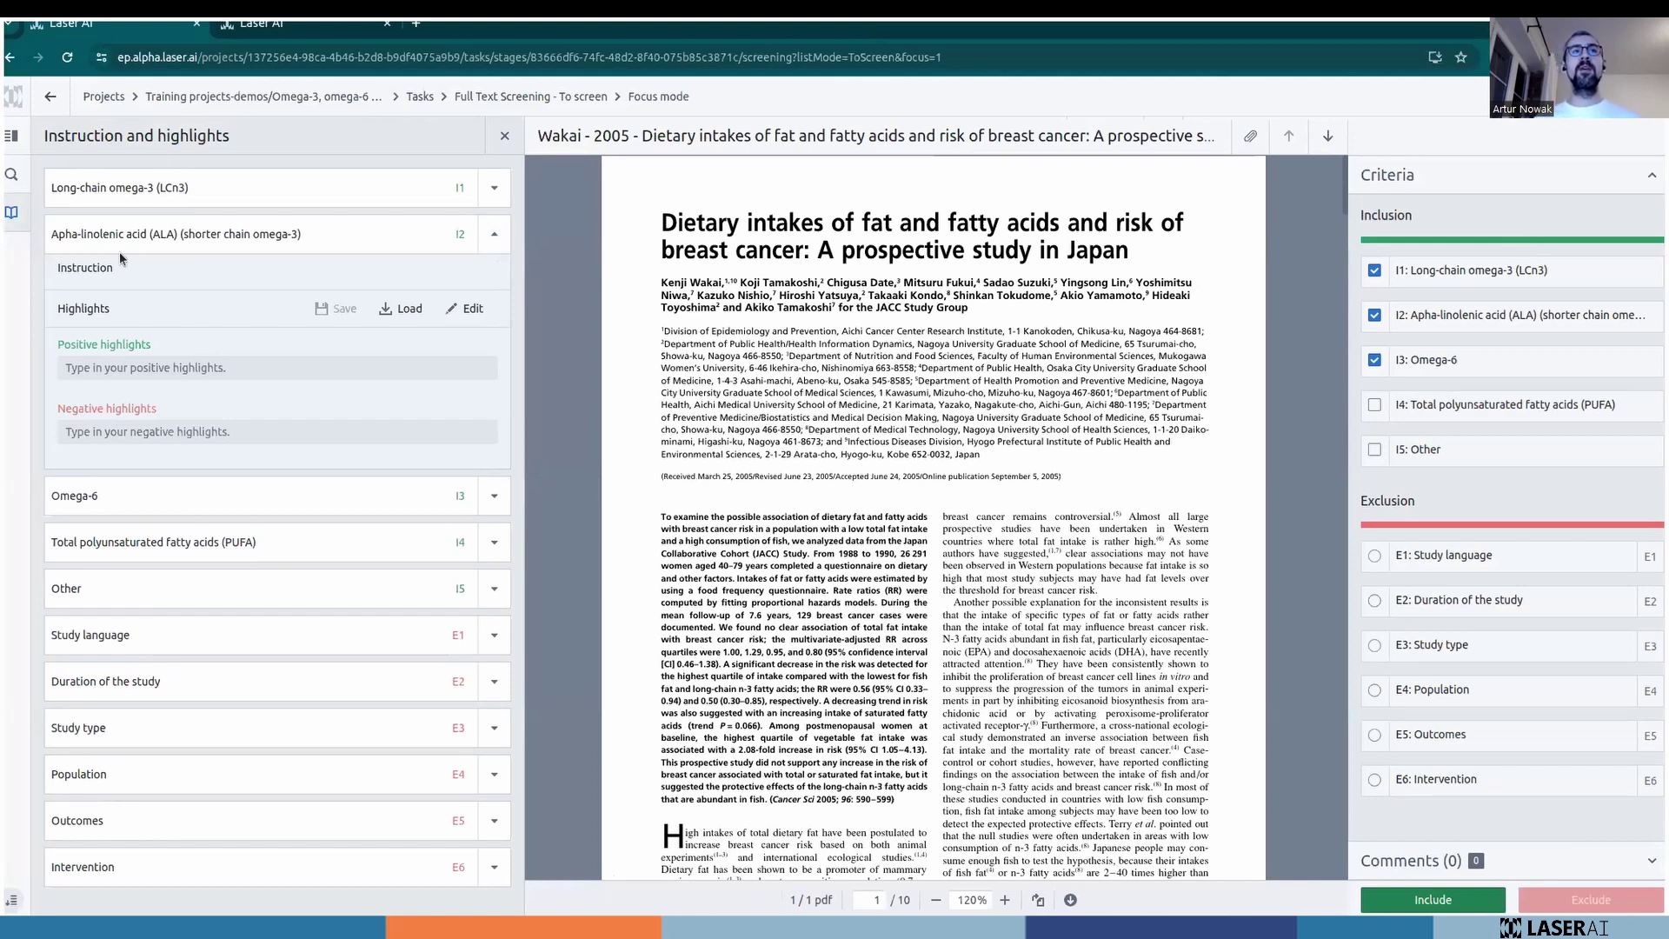
{"action": "left_click", "coordinate": [493, 234]}
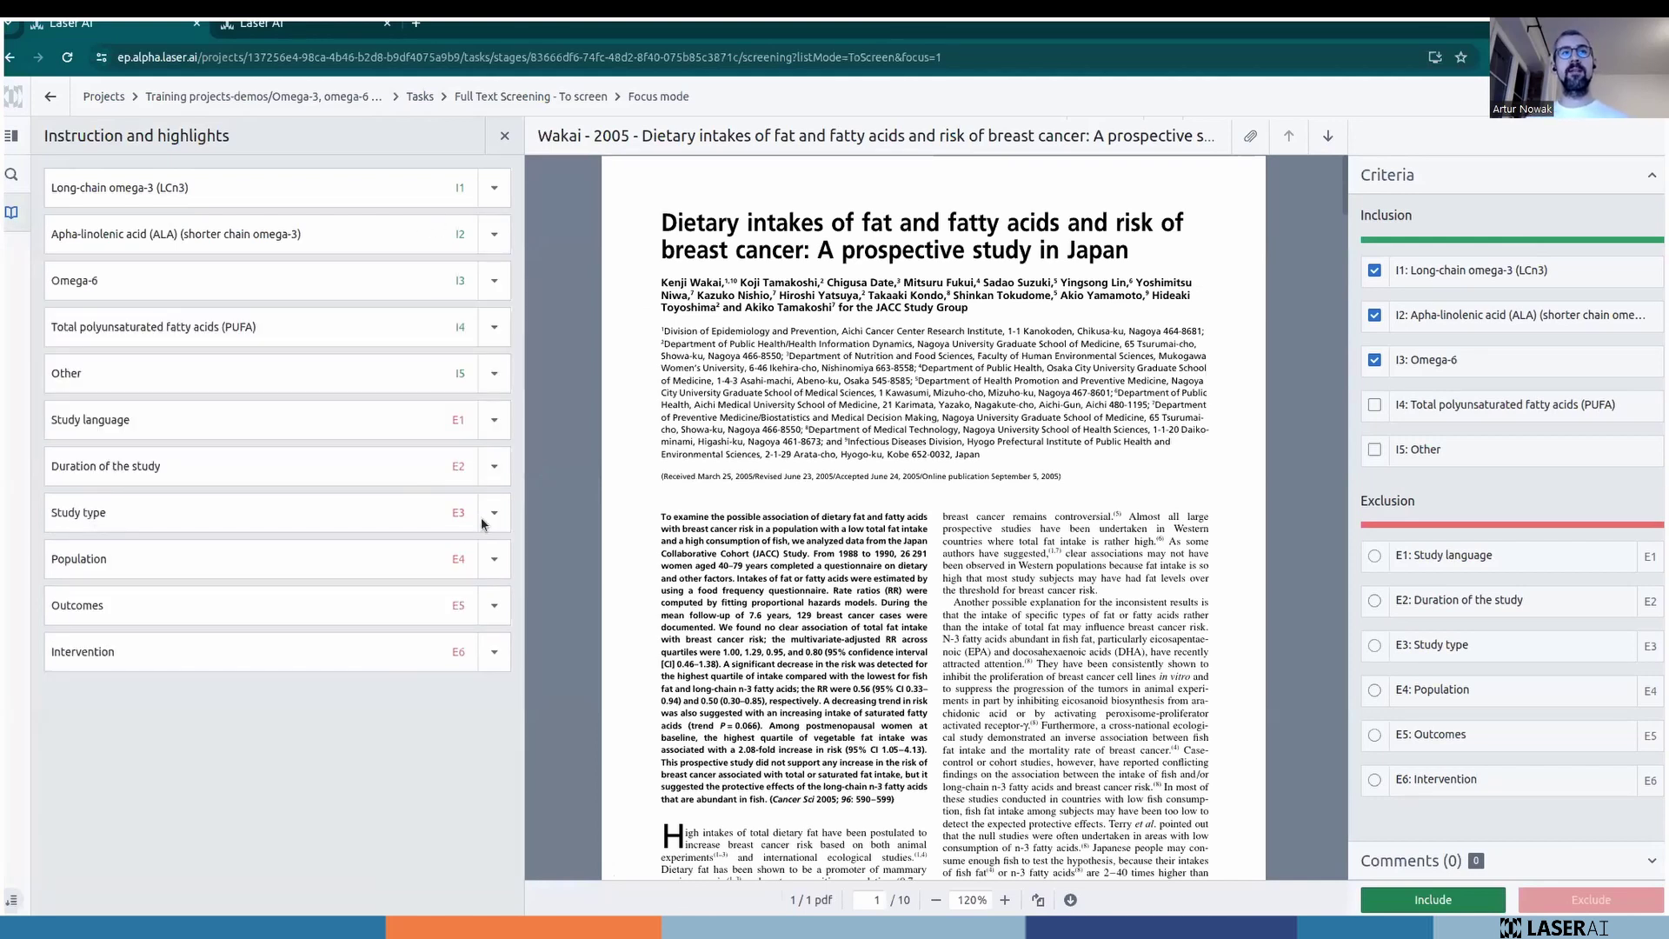
{"action": "left_click", "coordinate": [508, 474]}
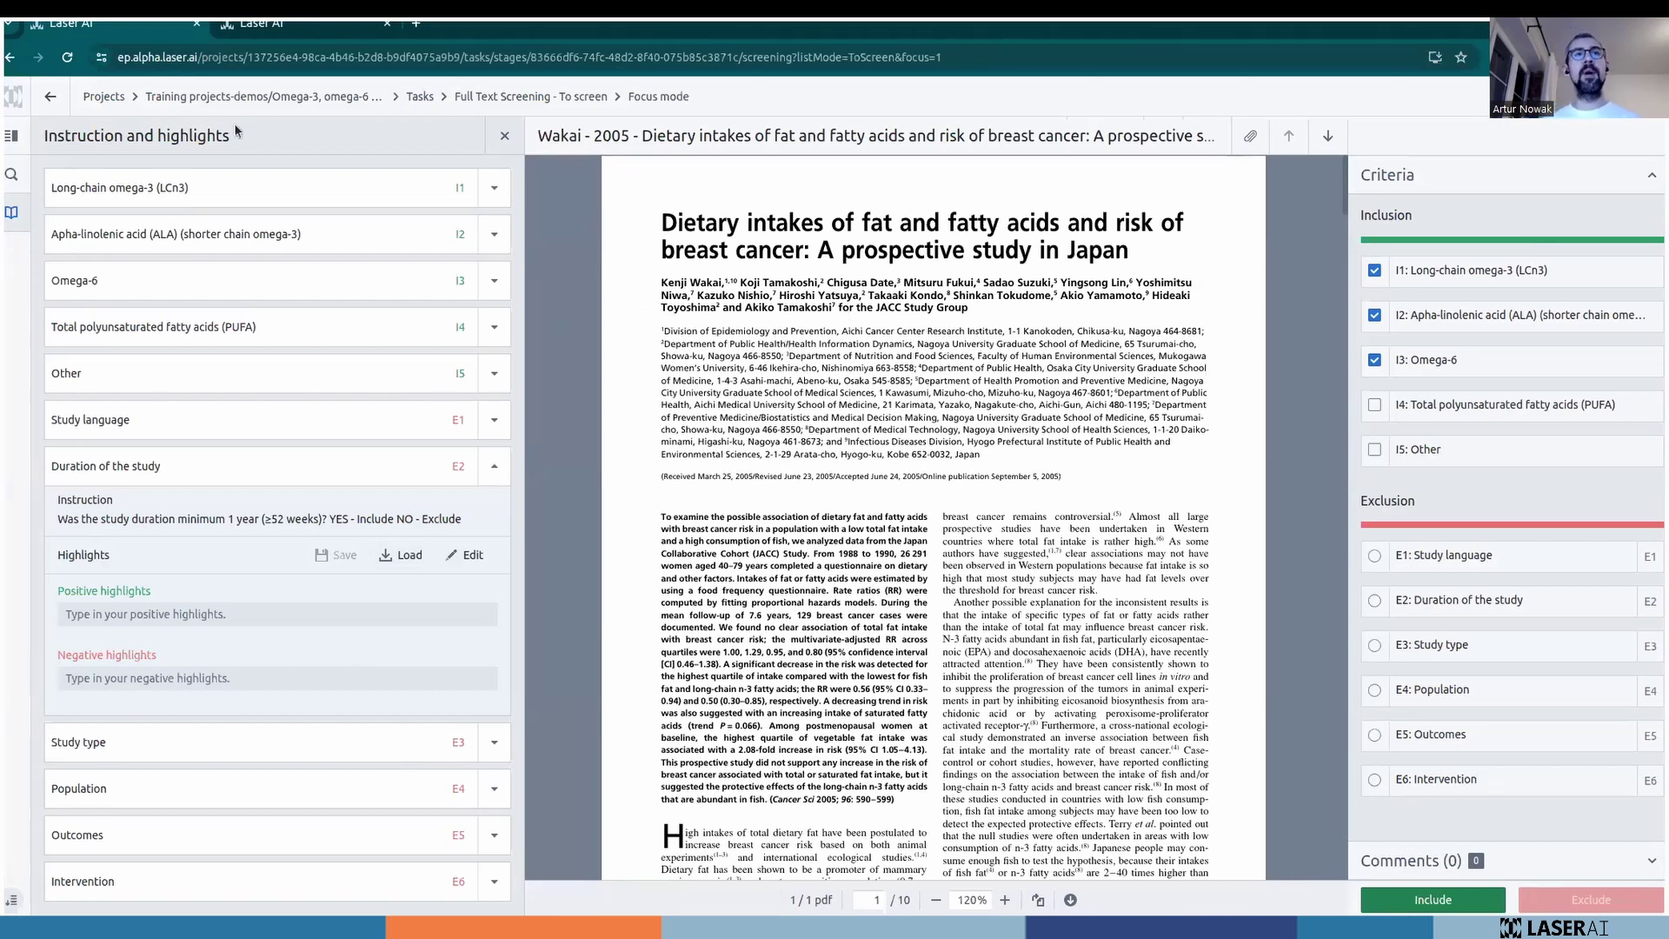
{"action": "left_click", "coordinate": [234, 97]}
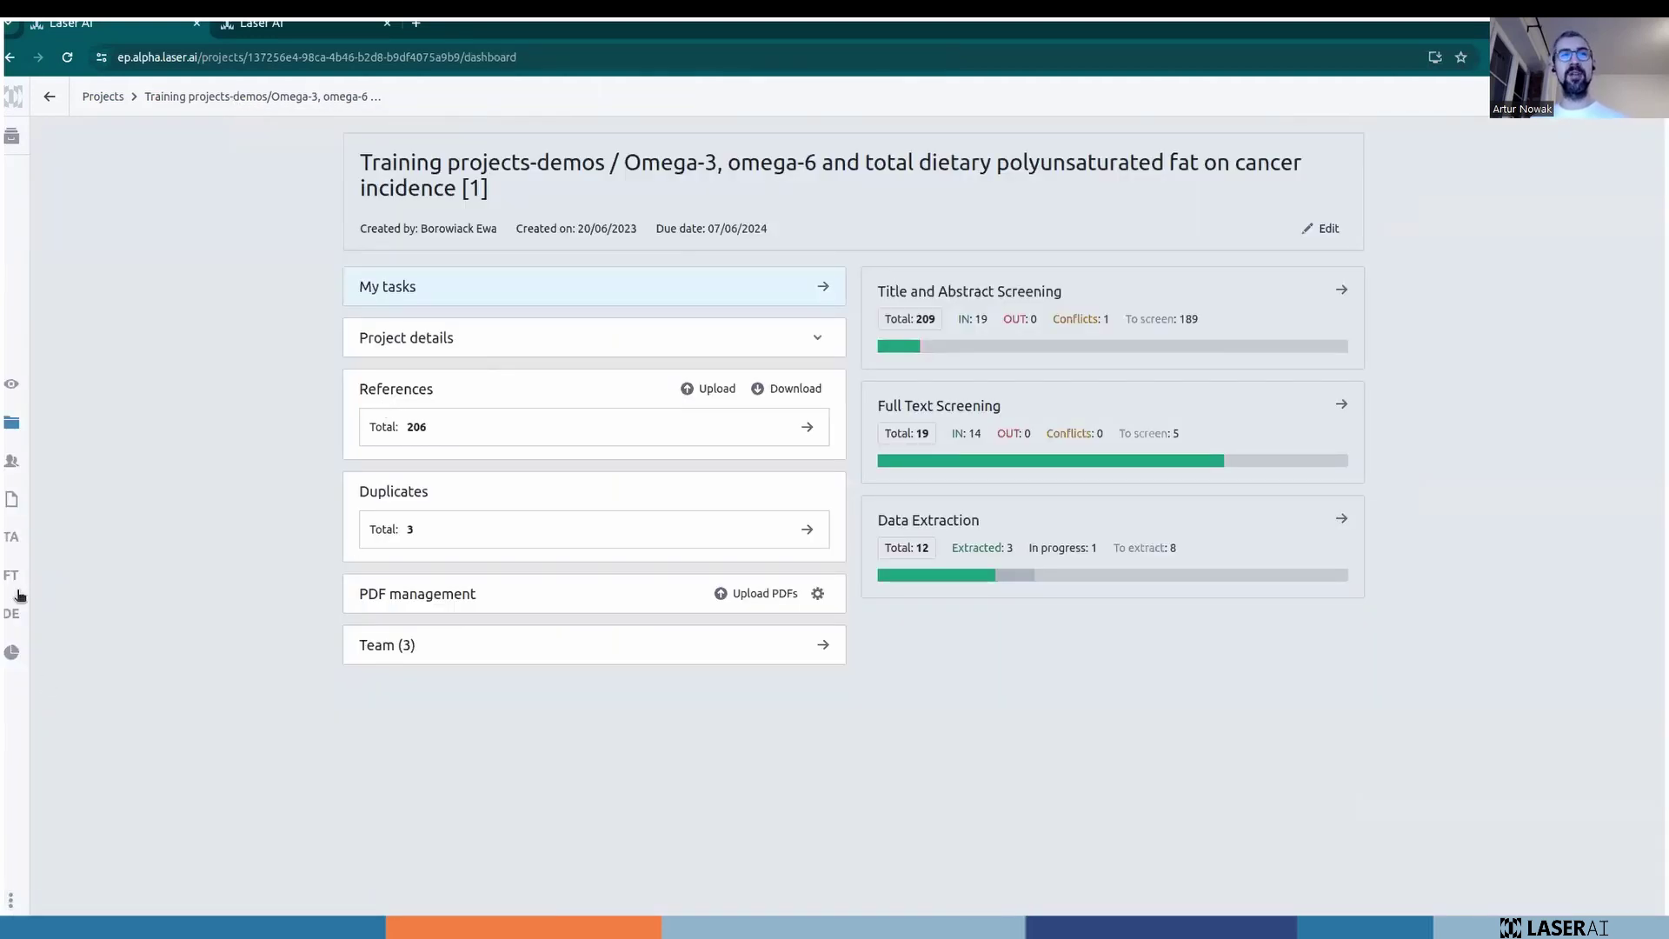
Open the Data Extraction Form of the "Extraction examples" project to view its domains and fields.
{"action": "left_click", "coordinate": [29, 634]}
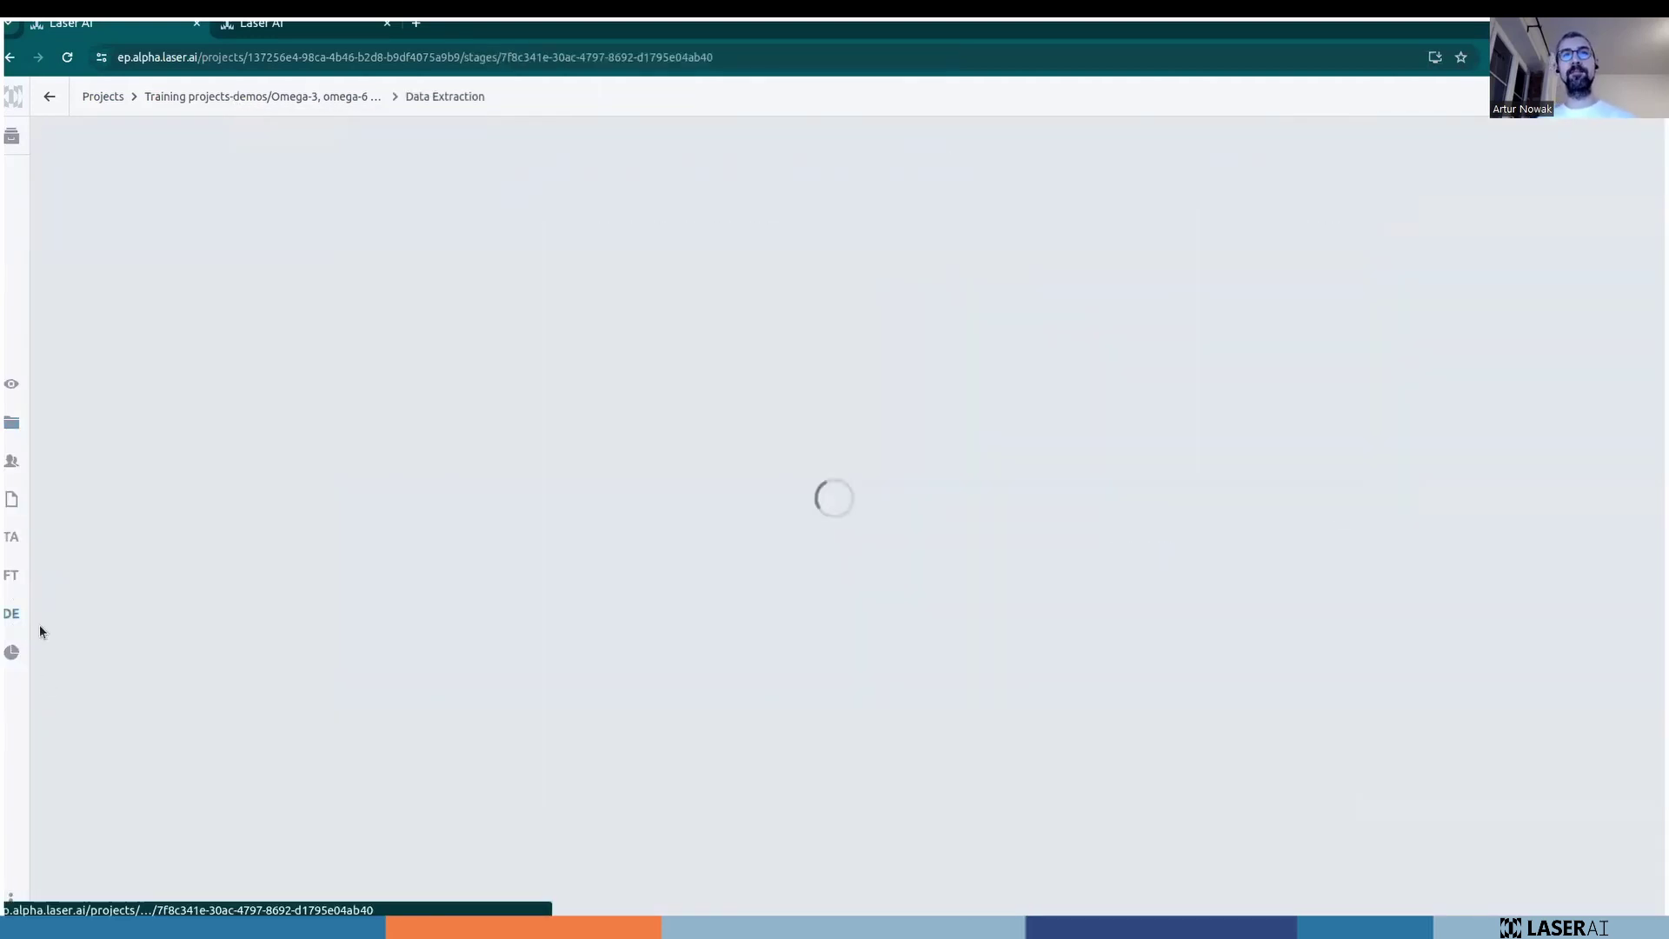
{"action": "left_click", "coordinate": [130, 98]}
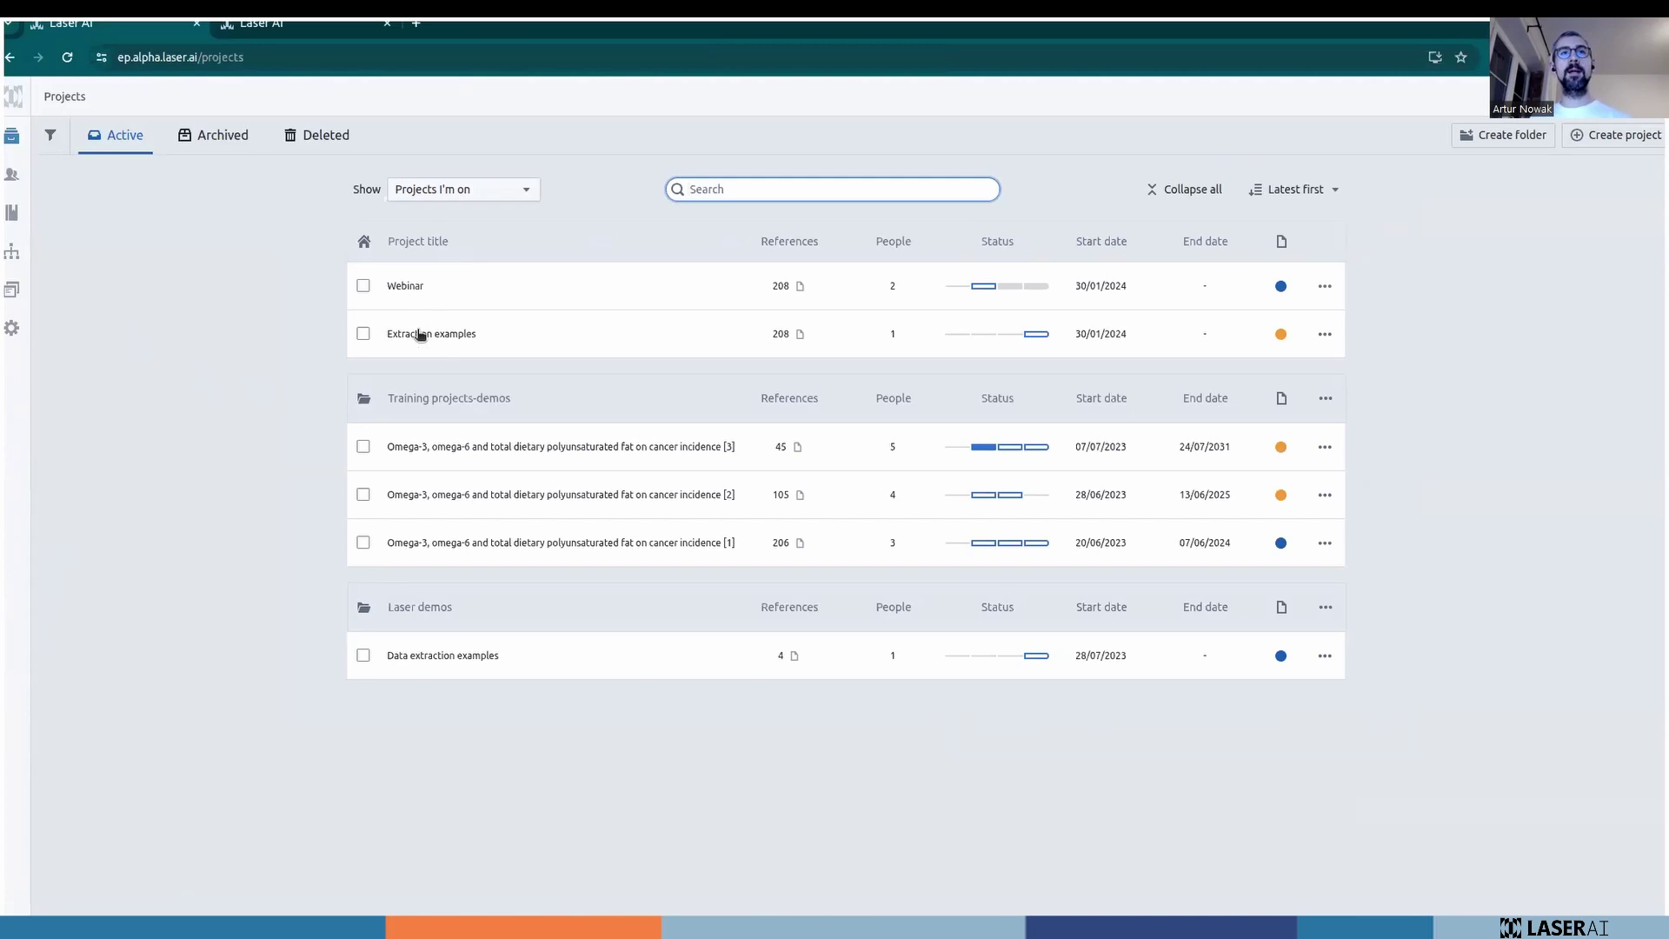
{"action": "left_click", "coordinate": [423, 334]}
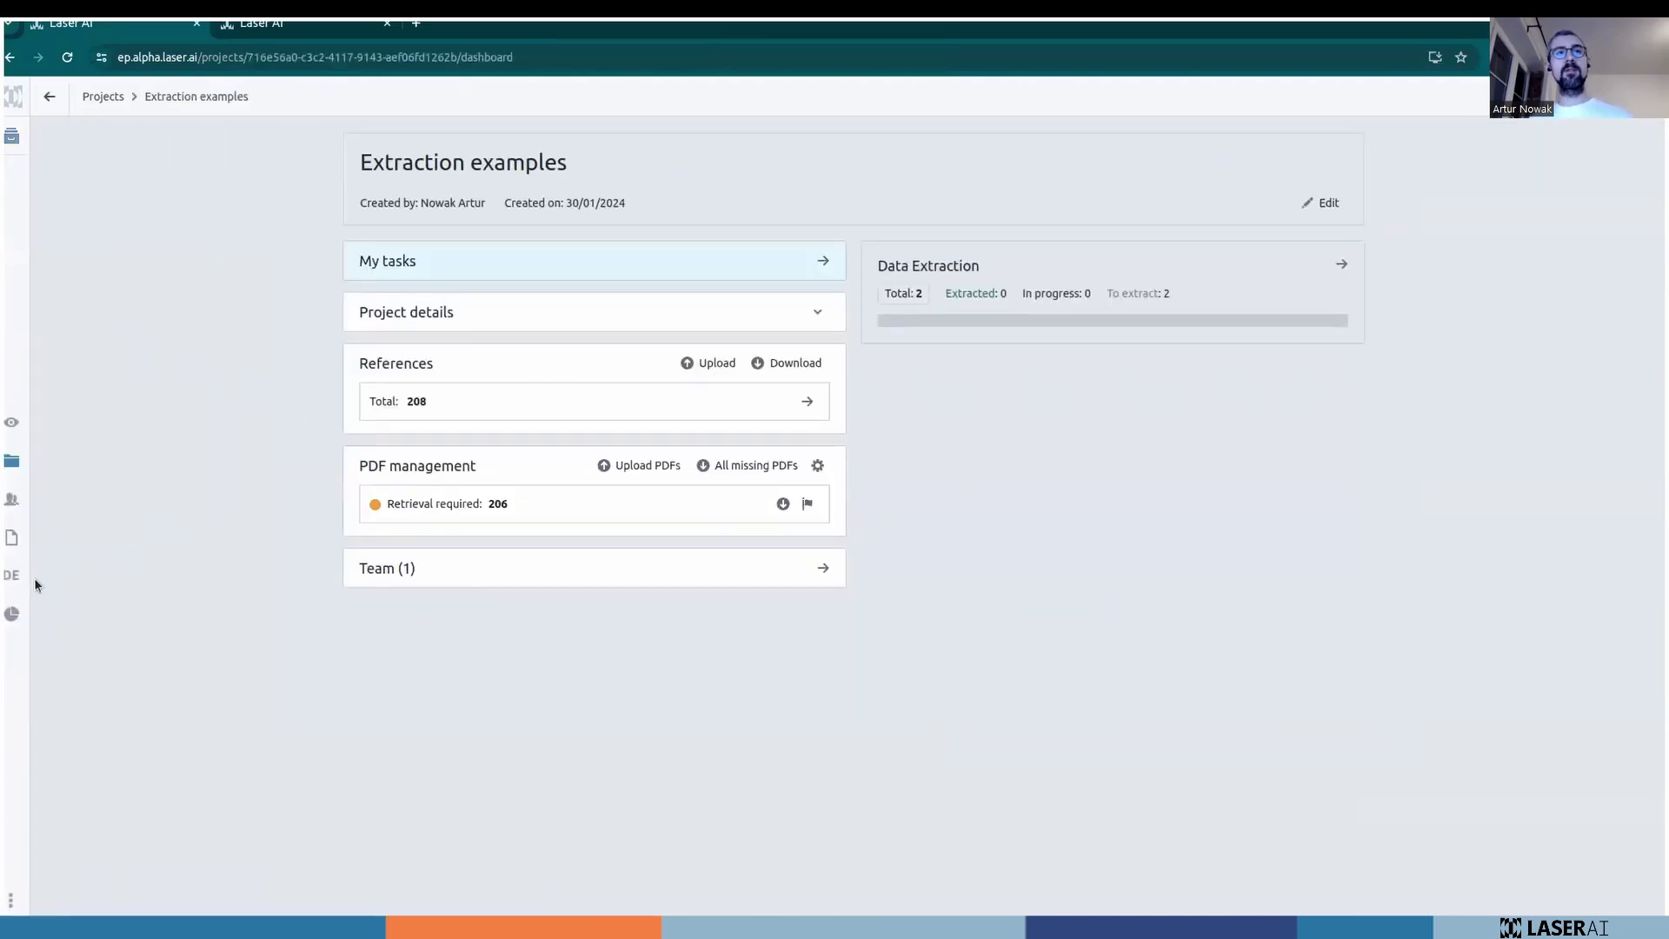
{"action": "left_click", "coordinate": [12, 585]}
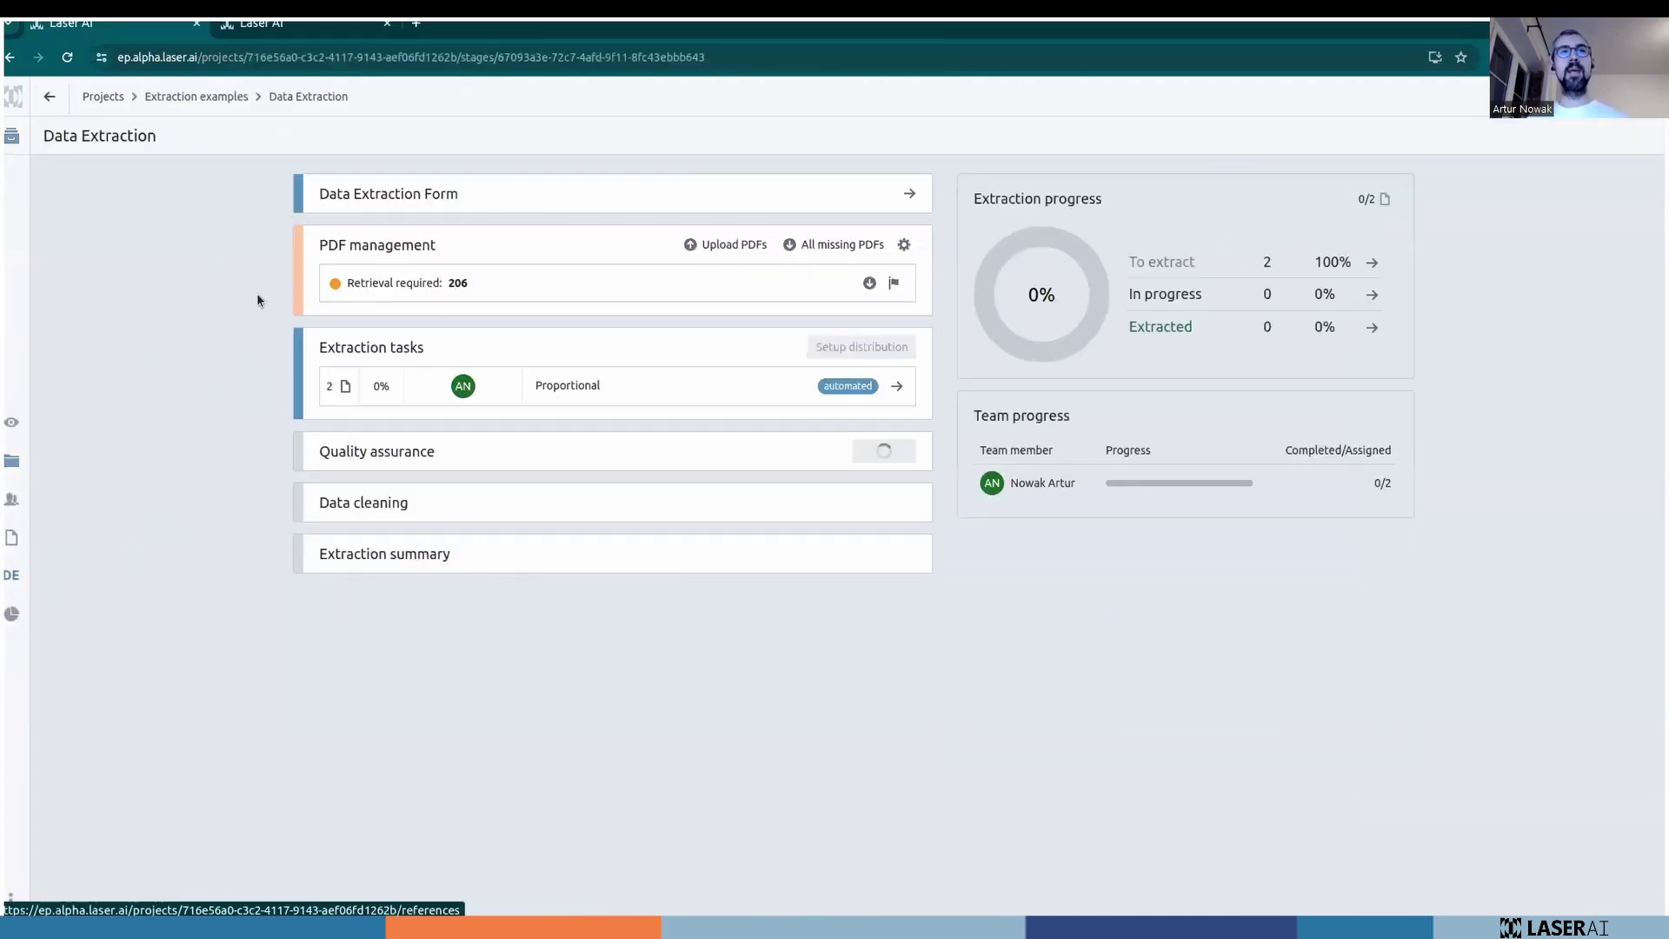
{"action": "left_click", "coordinate": [445, 195]}
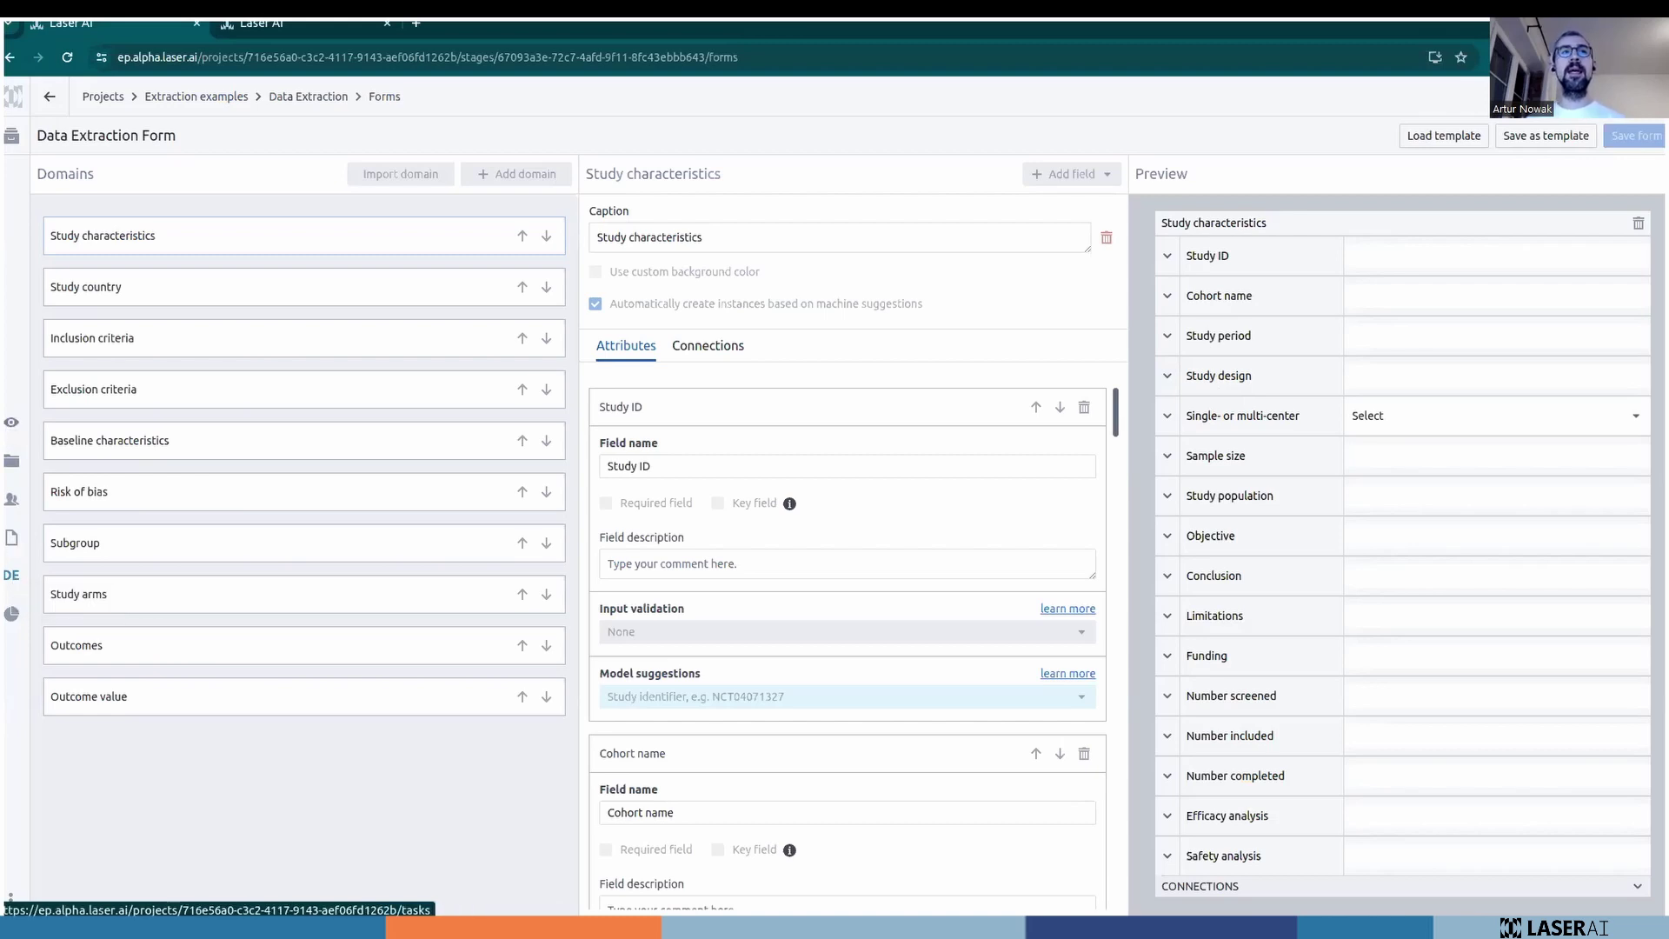
Open the article "n-3 fatty acids and cardiovascular events after myocardial infarction" in focus mode from the assigned data extraction tasks.
{"action": "left_click", "coordinate": [11, 423]}
{"action": "left_click", "coordinate": [336, 290]}
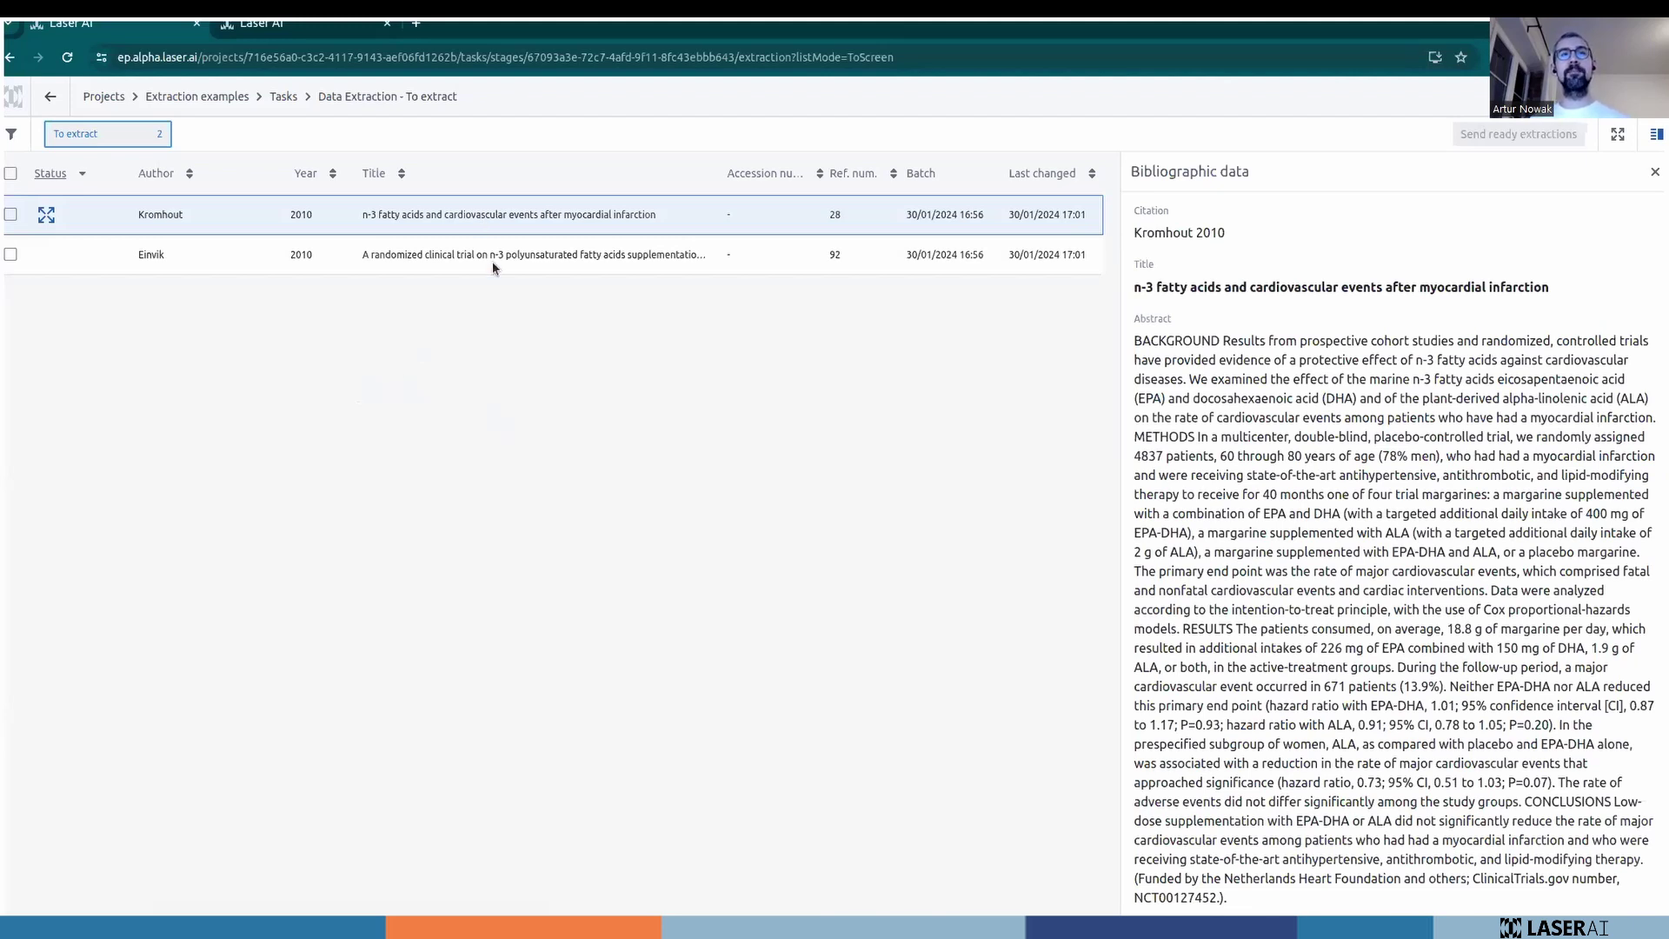
{"action": "double_click", "coordinate": [471, 214]}
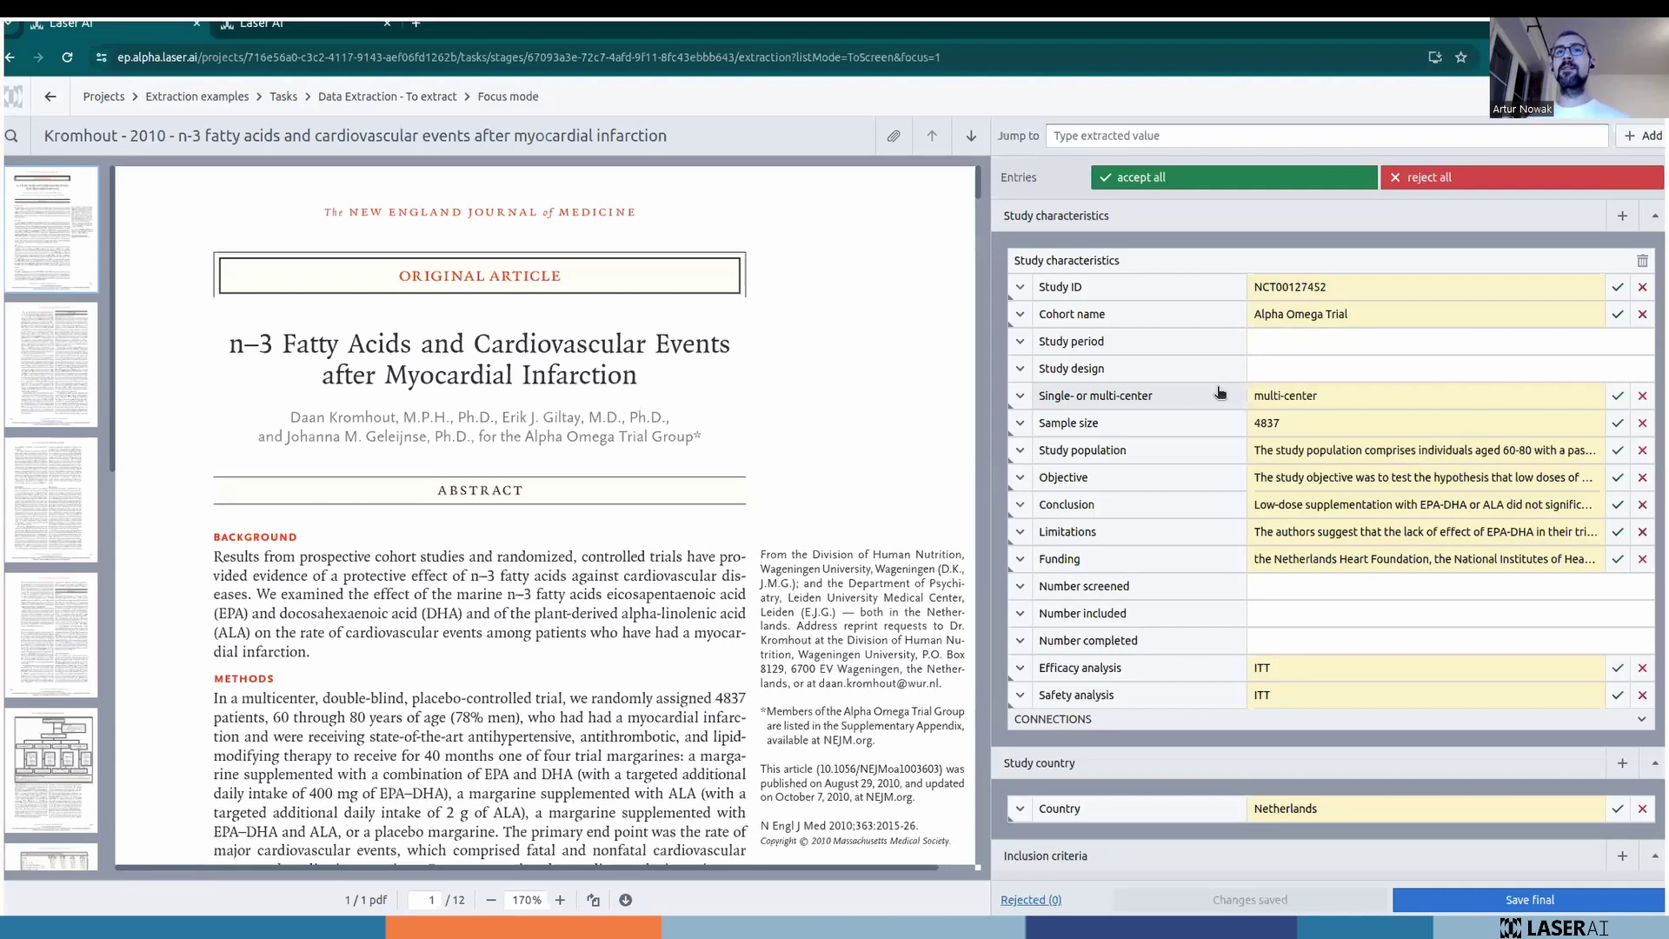
Check the suggested Study ID against its source in the article and accept the suggestion.
{"action": "left_click", "coordinate": [1189, 289]}
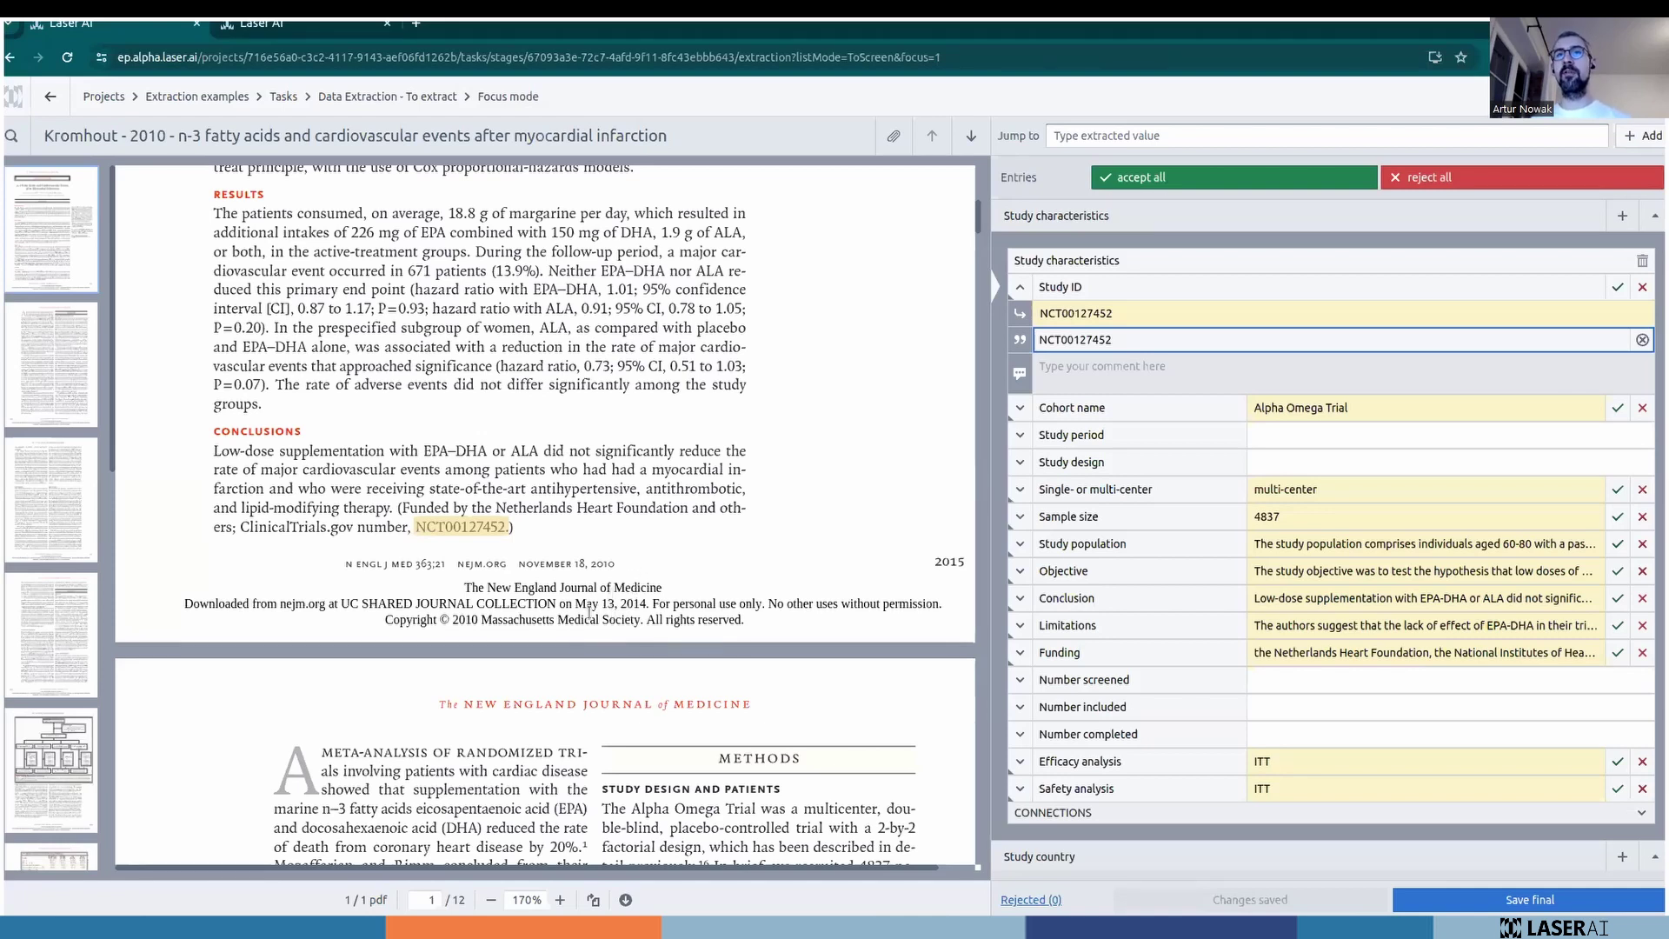
{"action": "left_click", "coordinate": [1616, 287]}
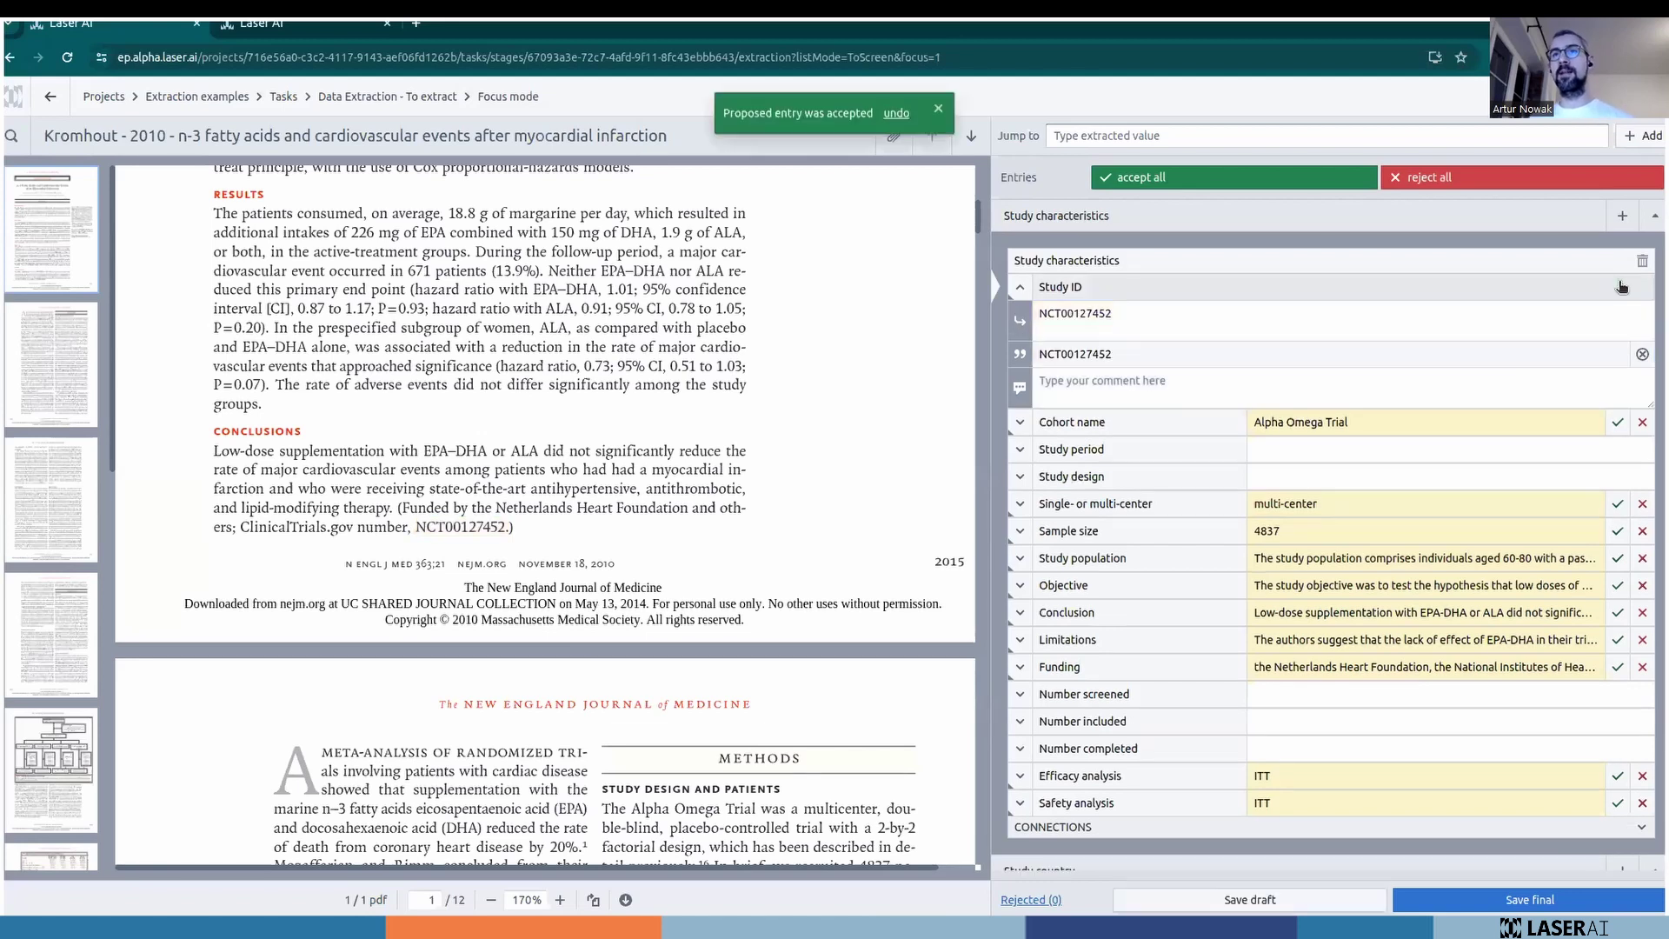
Append "term" to the accepted Study ID value and remove the word again.
{"action": "left_click", "coordinate": [1181, 335]}
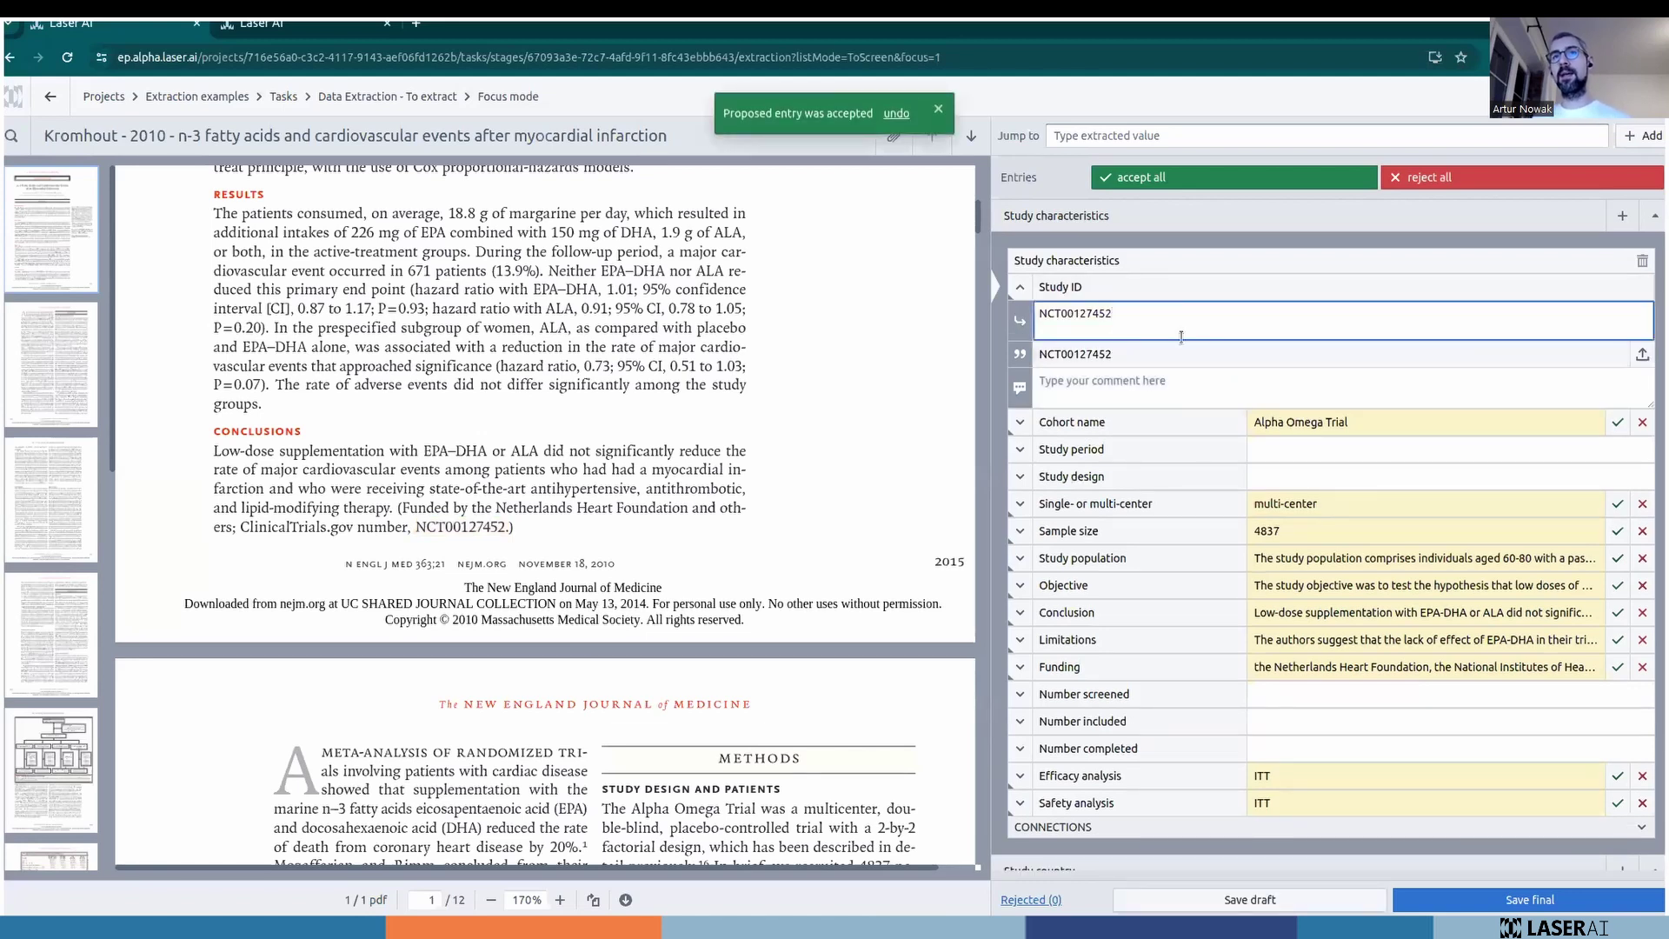
{"action": "key", "text": "Escape"}
{"action": "type", "text": "term"}
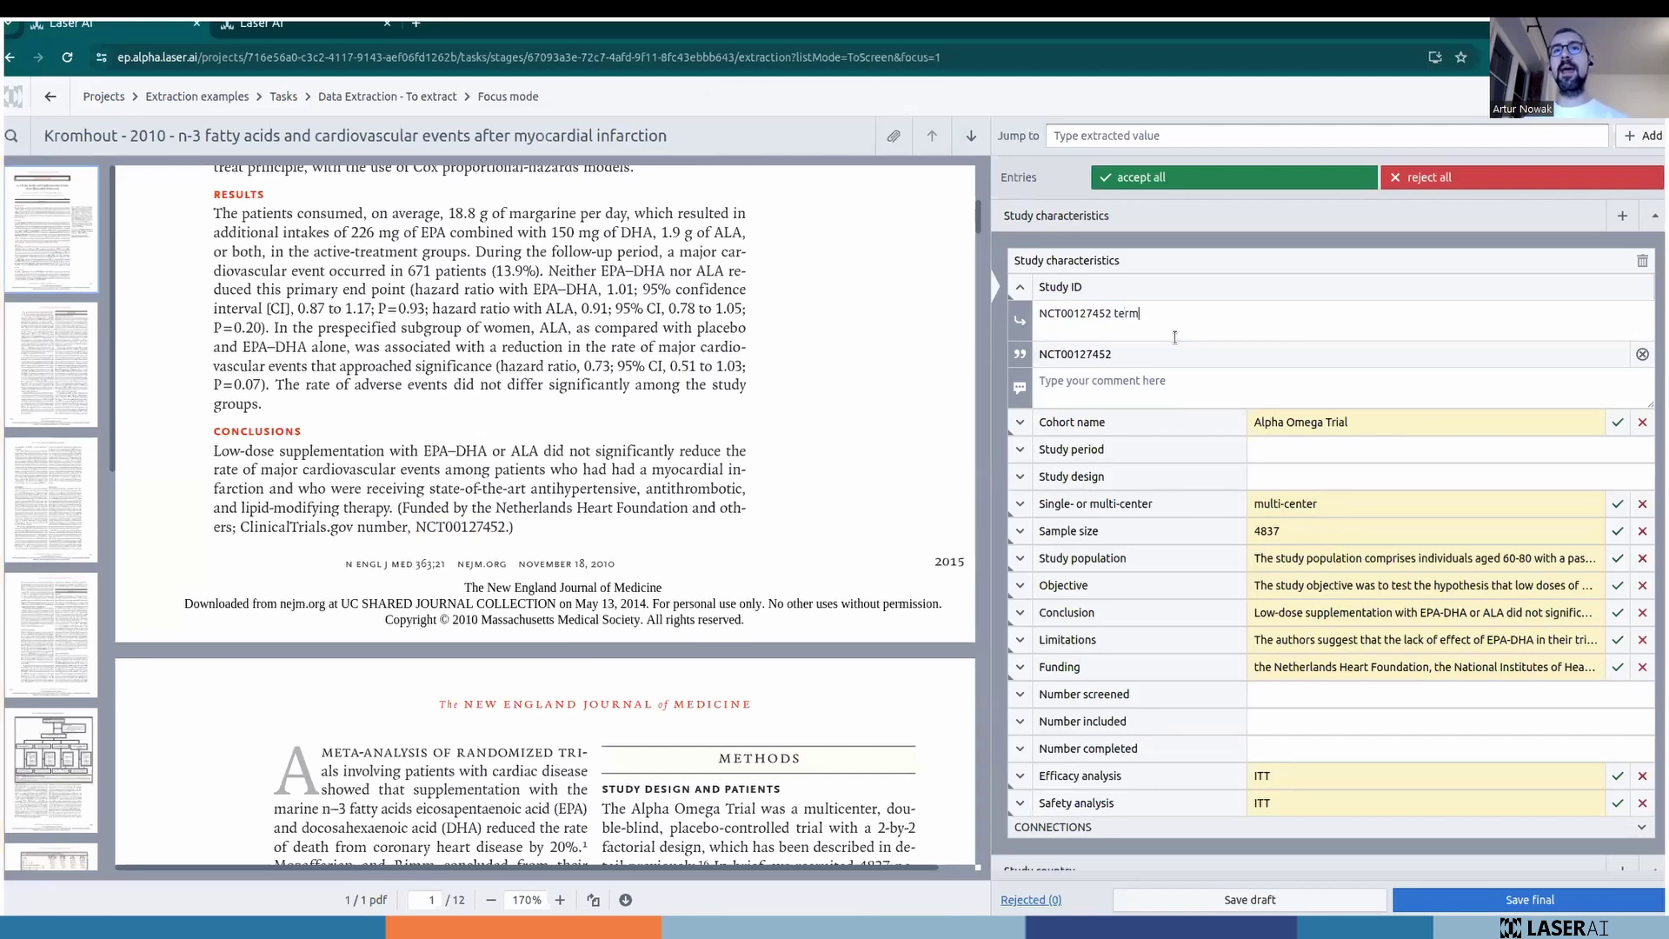
{"action": "double_click", "coordinate": [1126, 315]}
{"action": "key", "text": "BackSpace"}
Add the word "patients" from the abstract's conclusions as a second source quote for the Study ID.
{"action": "double_click", "coordinate": [516, 469]}
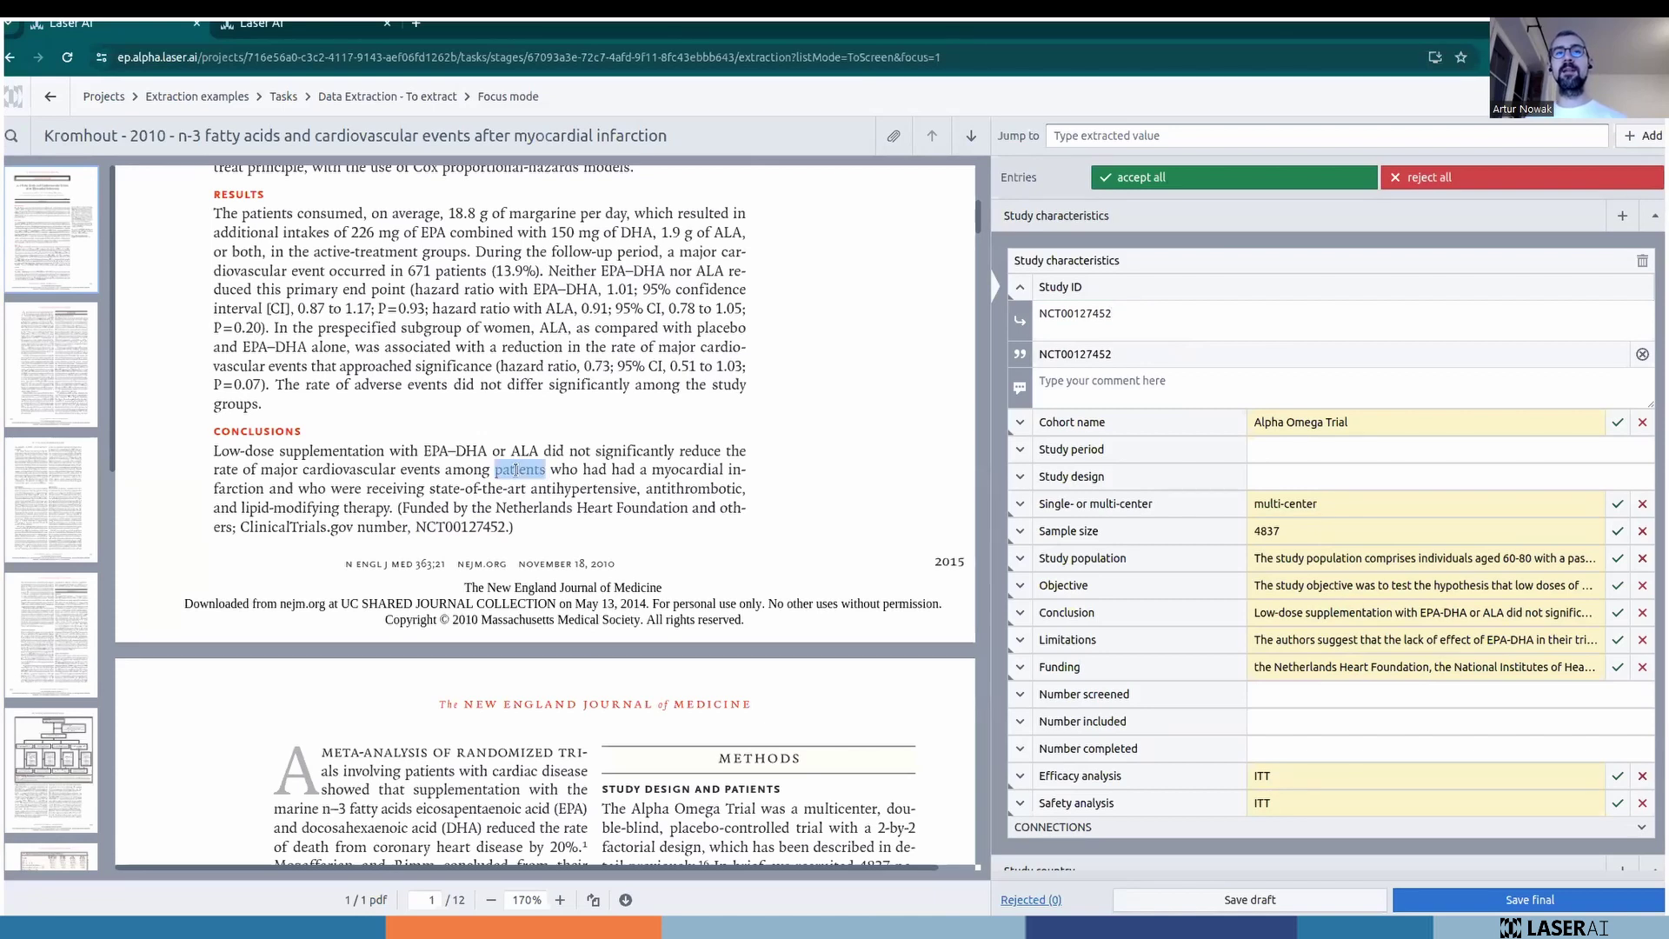
{"action": "left_click", "coordinate": [1013, 290]}
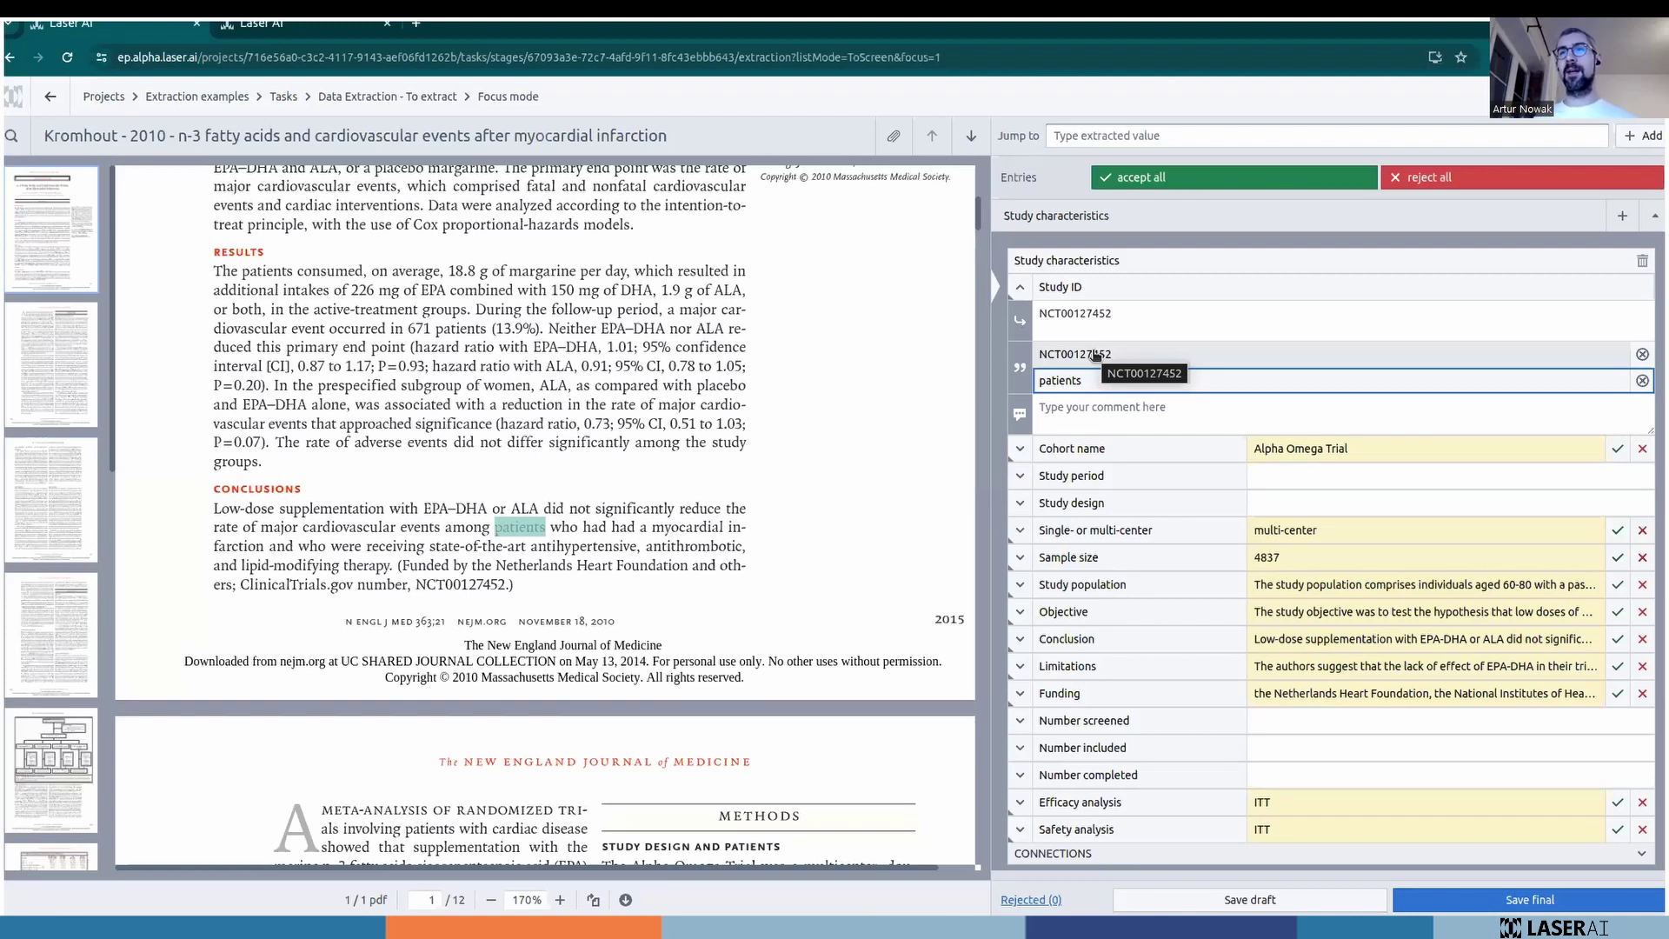
{"action": "left_click", "coordinate": [1133, 424]}
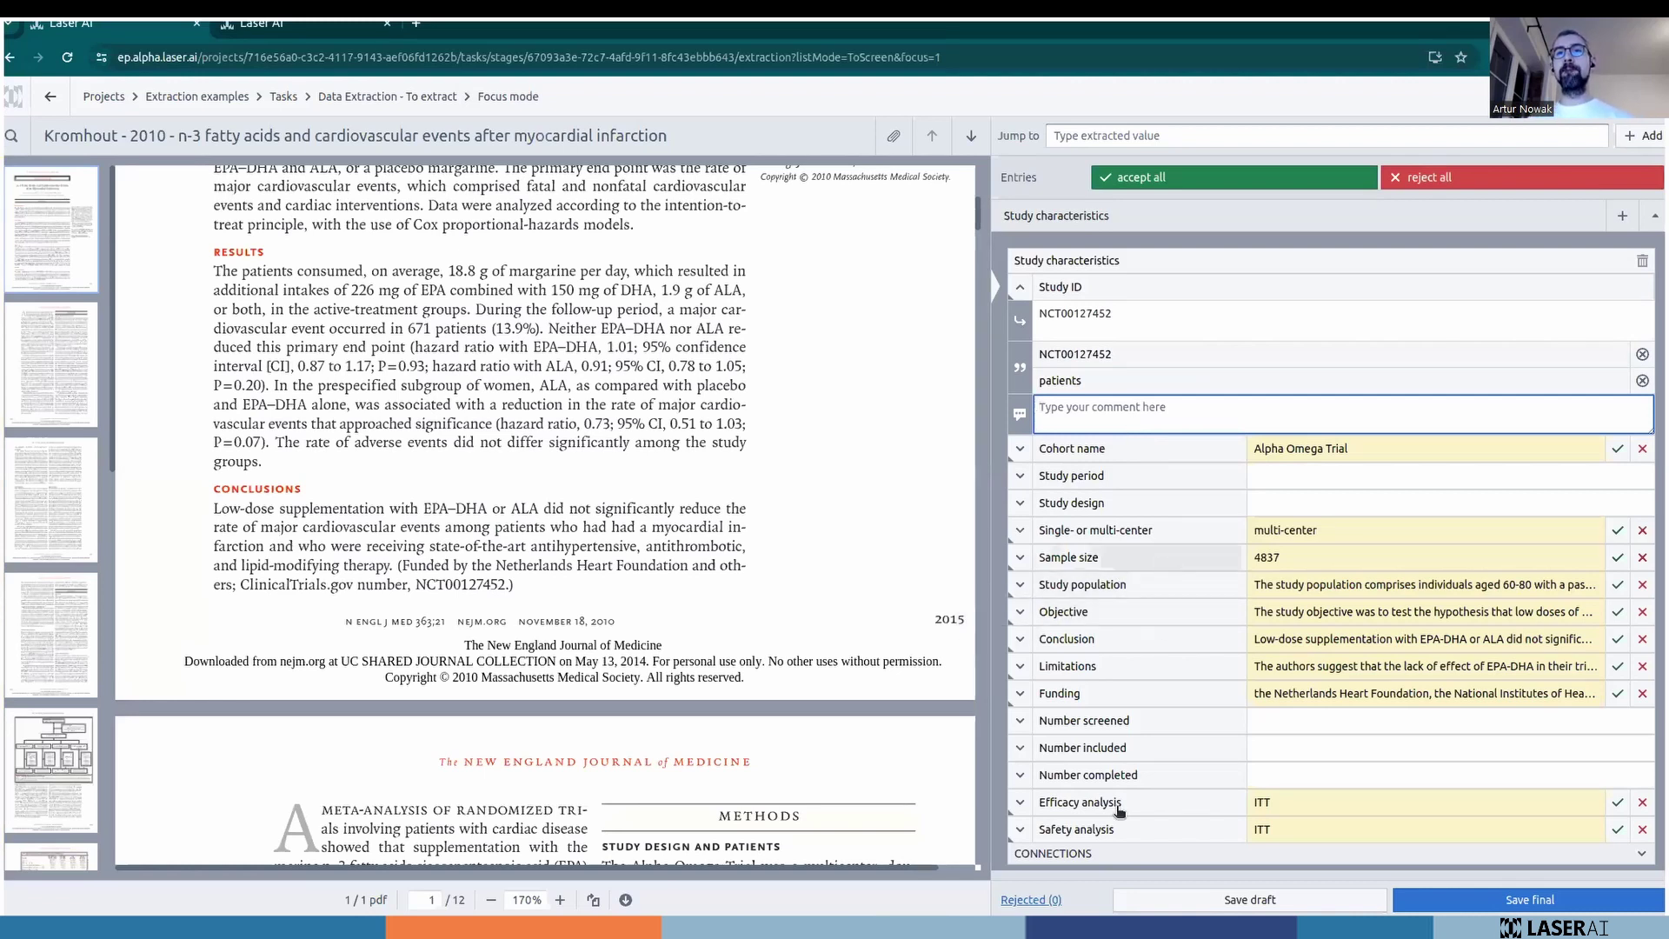
Compare the Sample size suggestion with its source quotes in the article.
{"action": "left_click", "coordinate": [1147, 558]}
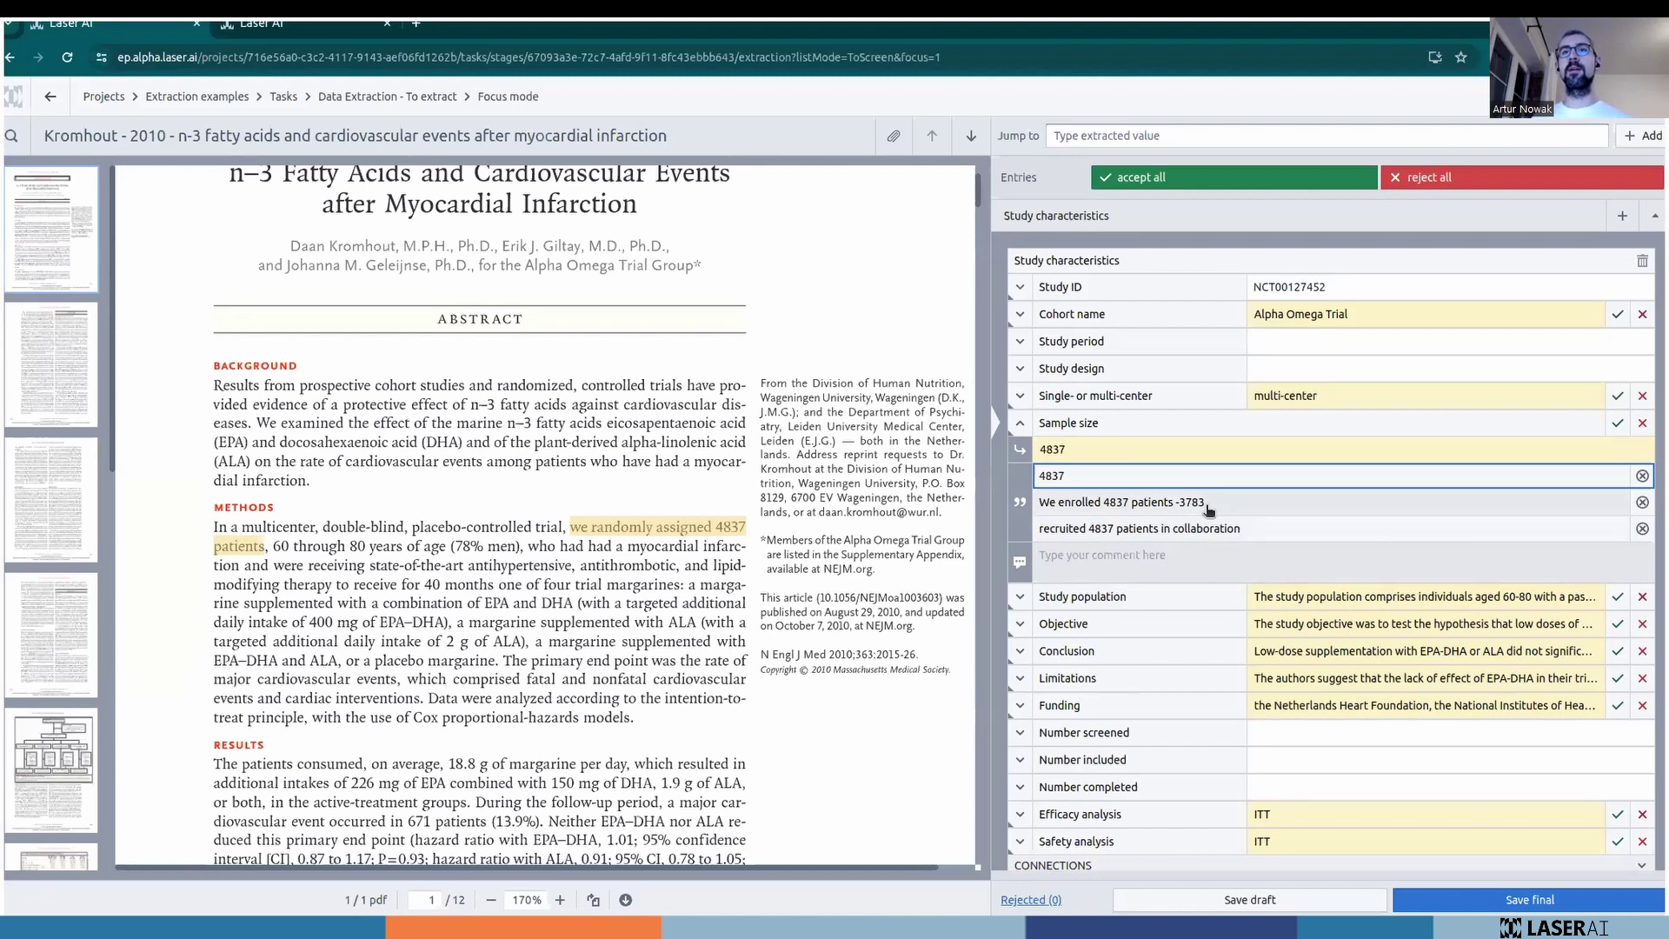
{"action": "left_click", "coordinate": [1208, 510]}
{"action": "left_click", "coordinate": [1213, 530]}
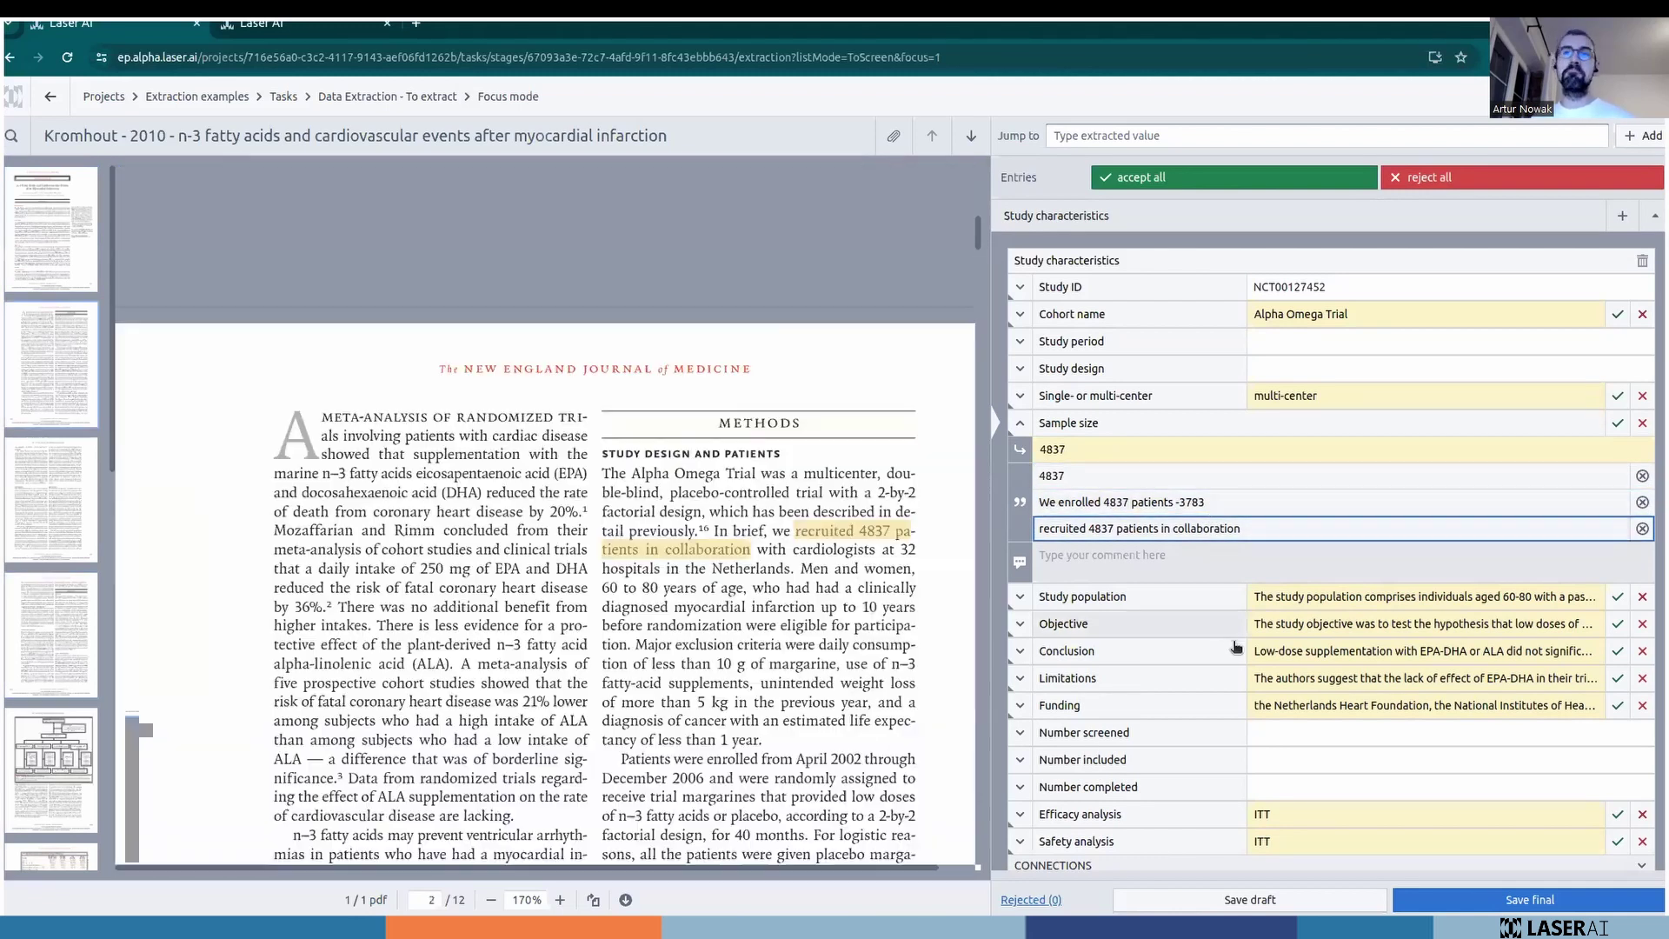
Examine the sources behind the Risk of bias suggestions for Allocation blinding, Assessment blinding, Allocation concealment and Statistical analysis.
{"action": "scroll", "coordinate": [1251, 665], "scroll_direction": "down", "scroll_amount": 5}
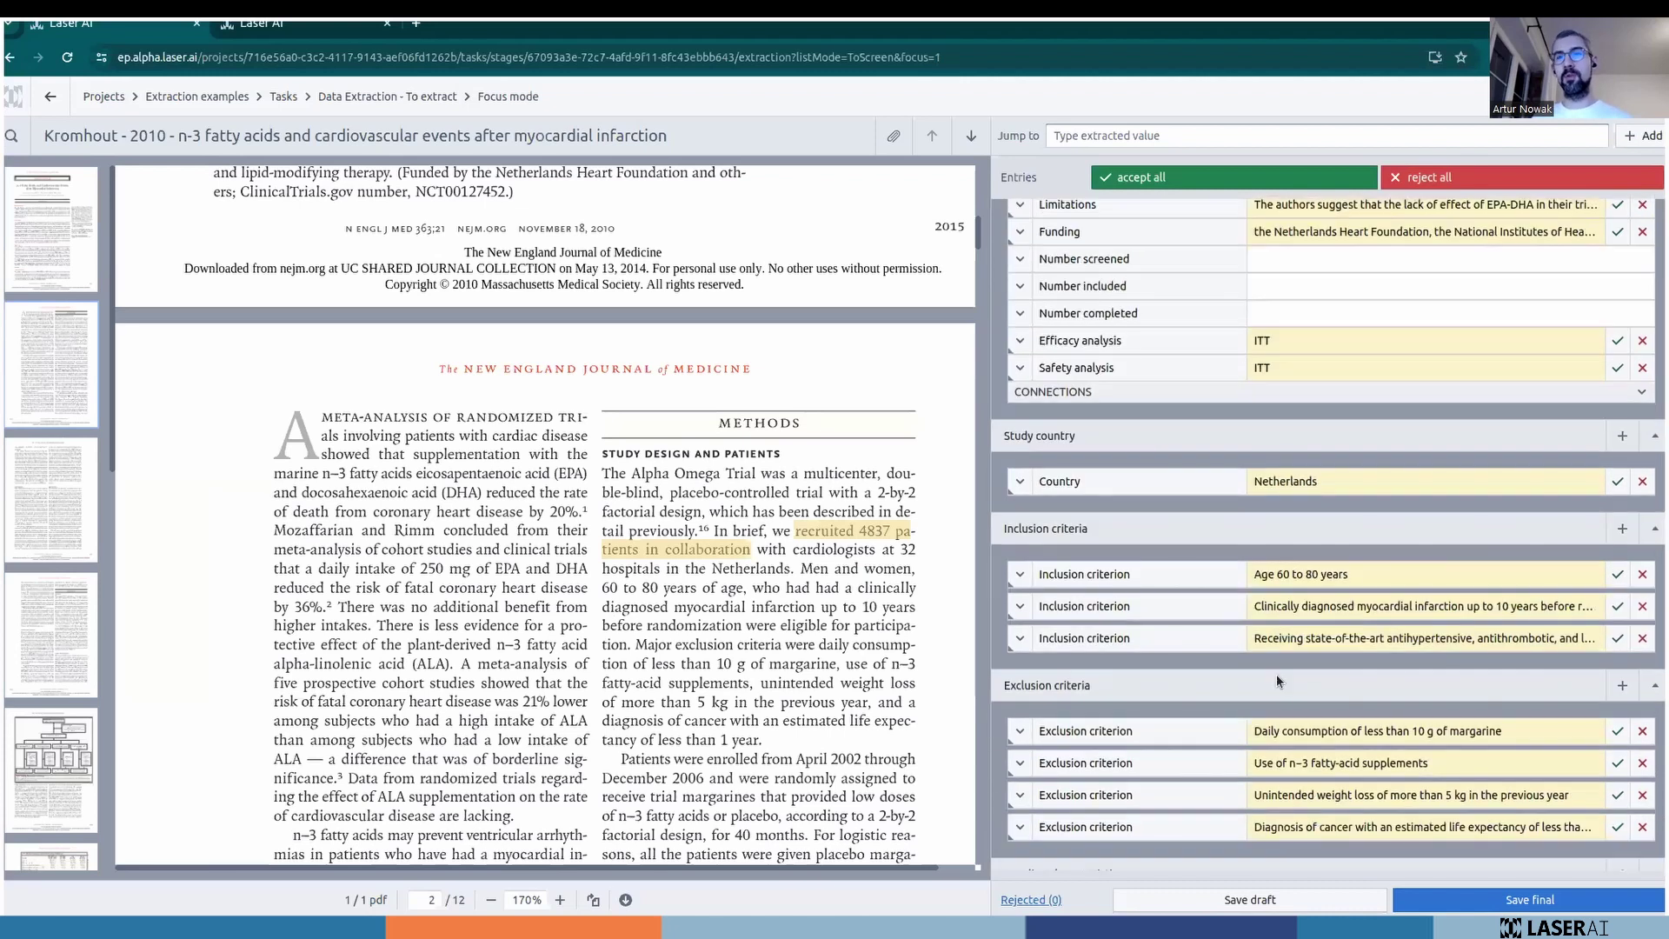
{"action": "scroll", "coordinate": [1234, 734], "scroll_direction": "down", "scroll_amount": 3}
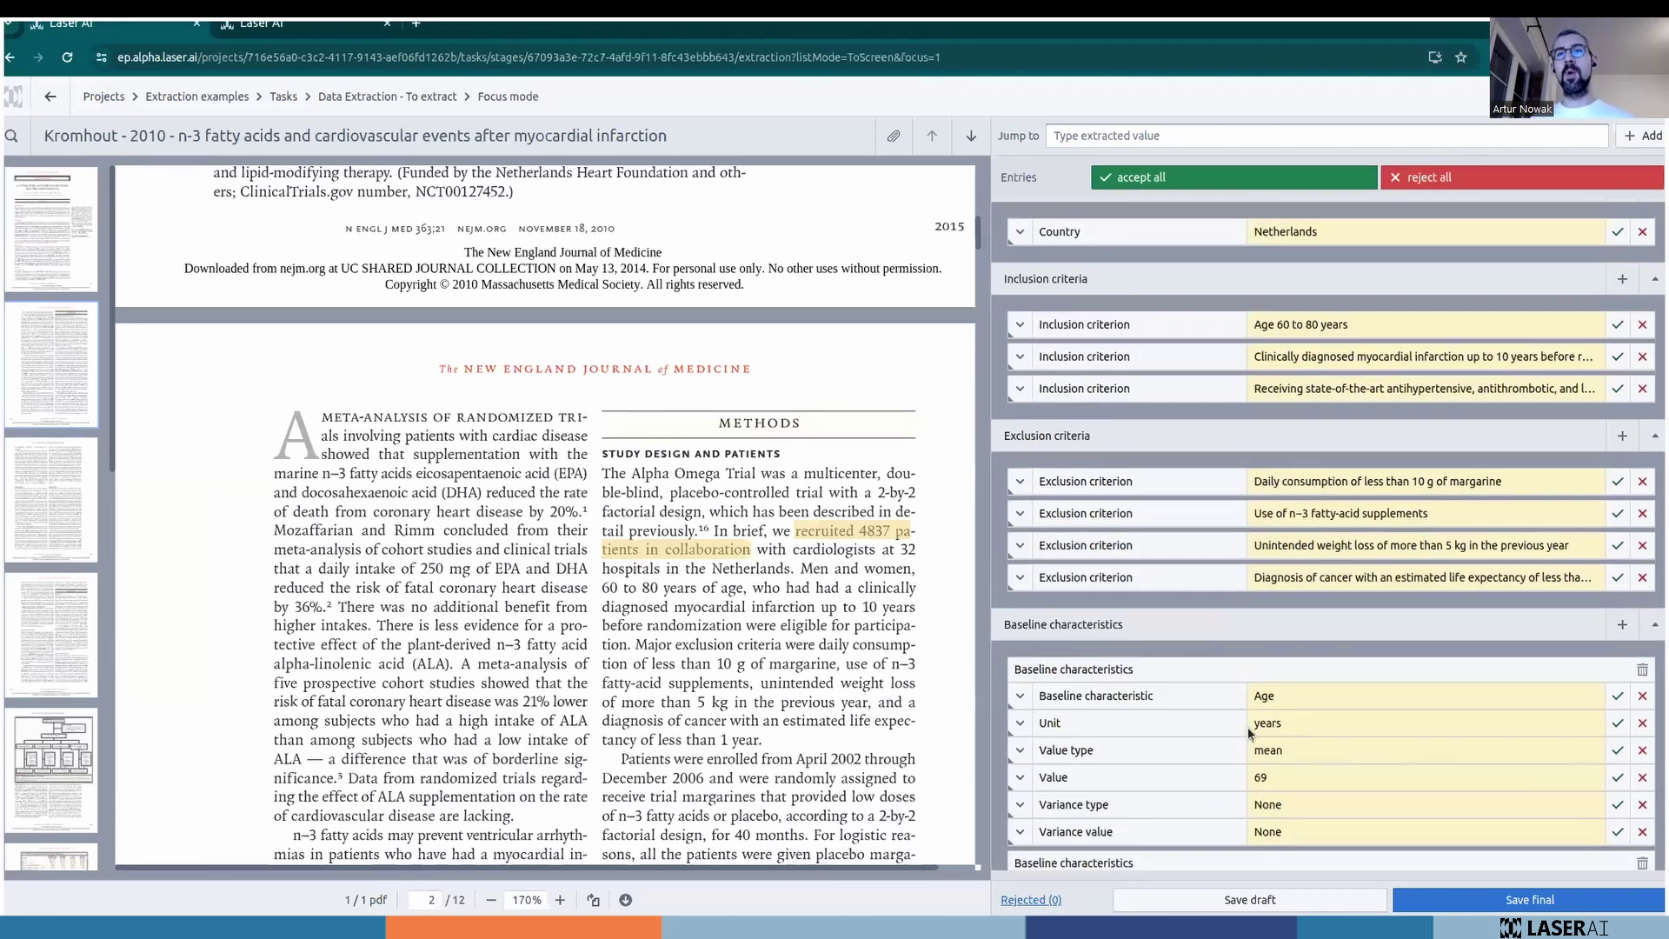
{"action": "scroll", "coordinate": [1249, 735], "scroll_direction": "down", "scroll_amount": 10}
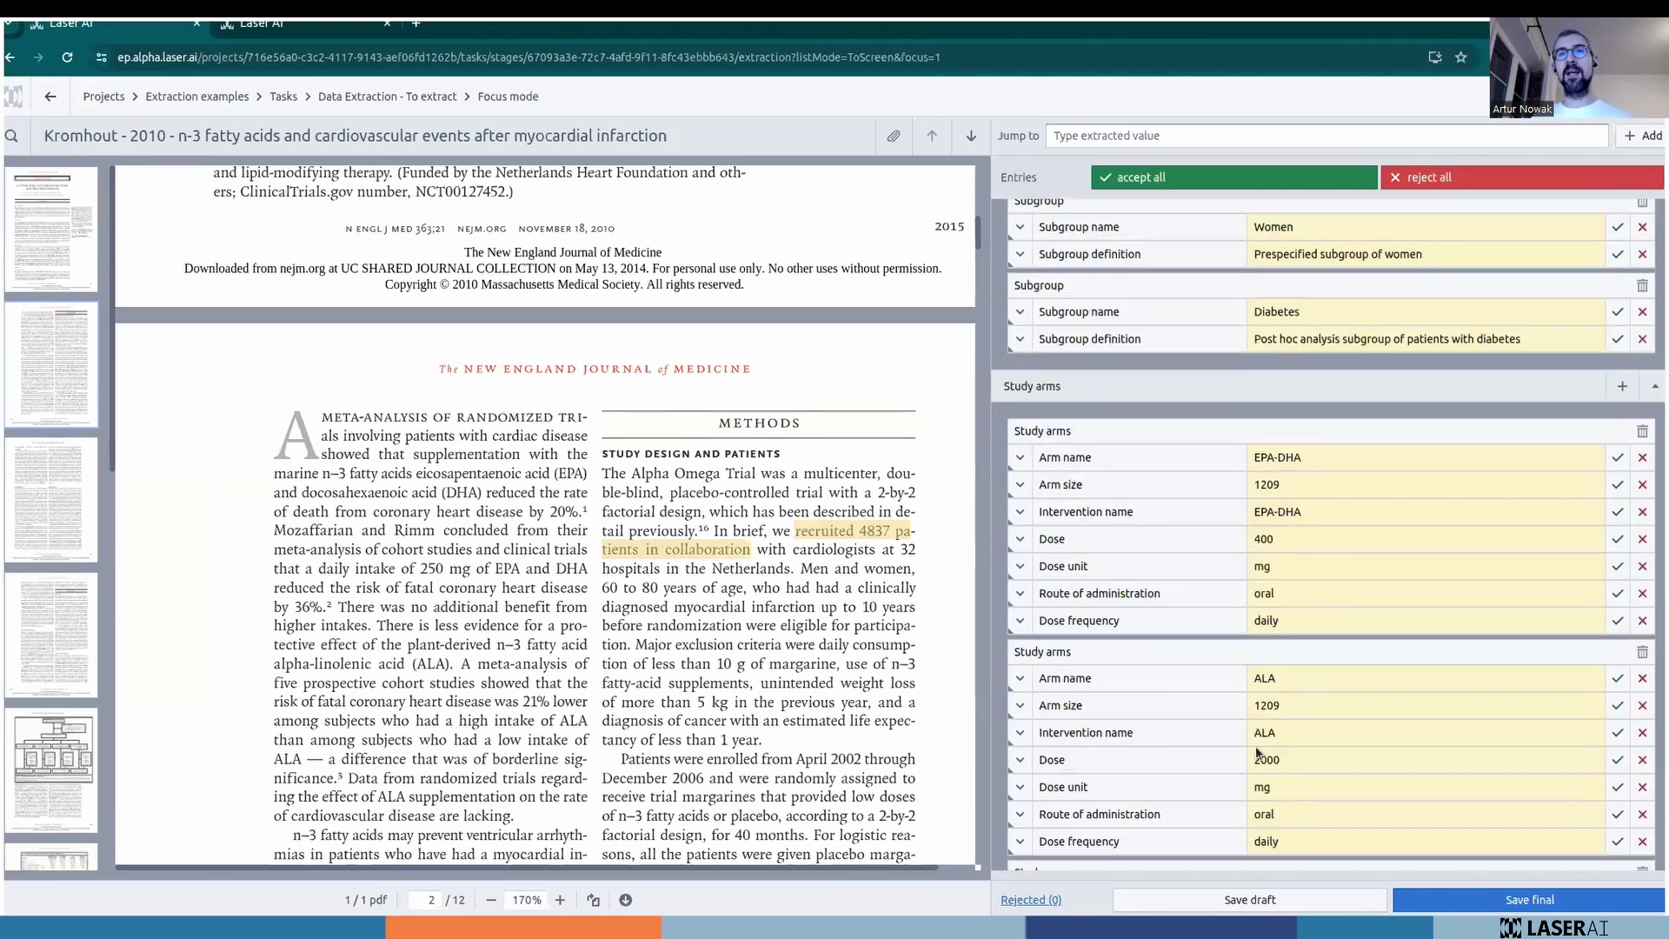
{"action": "scroll", "coordinate": [1187, 639], "scroll_direction": "up", "scroll_amount": 3}
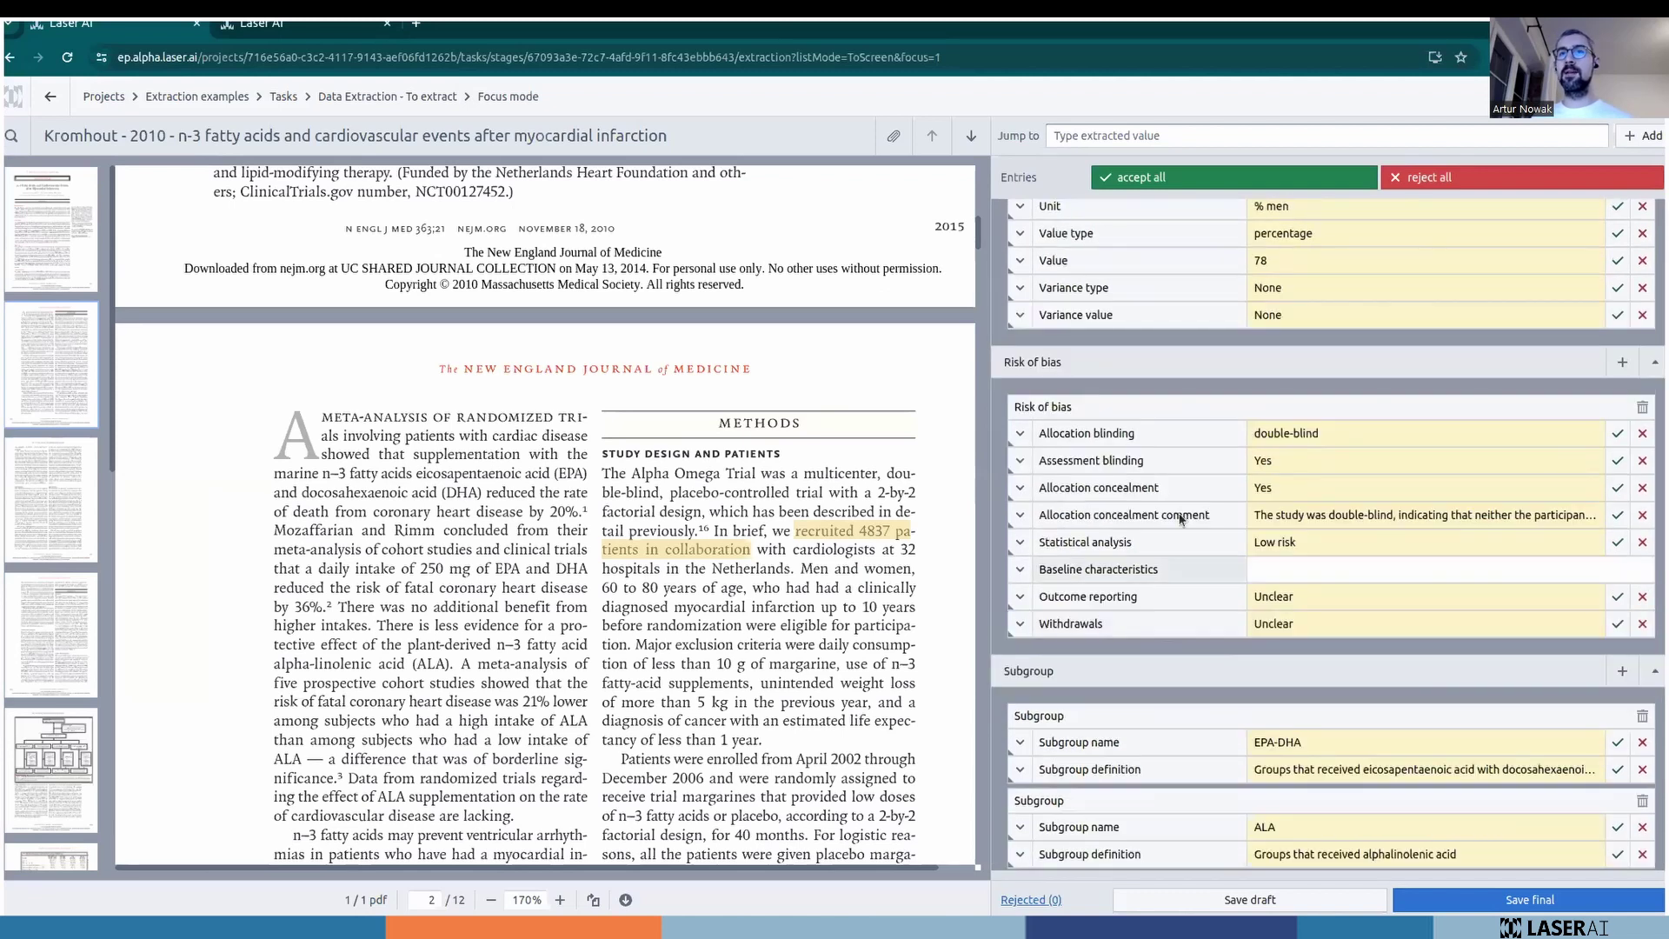
{"action": "left_click", "coordinate": [1186, 437]}
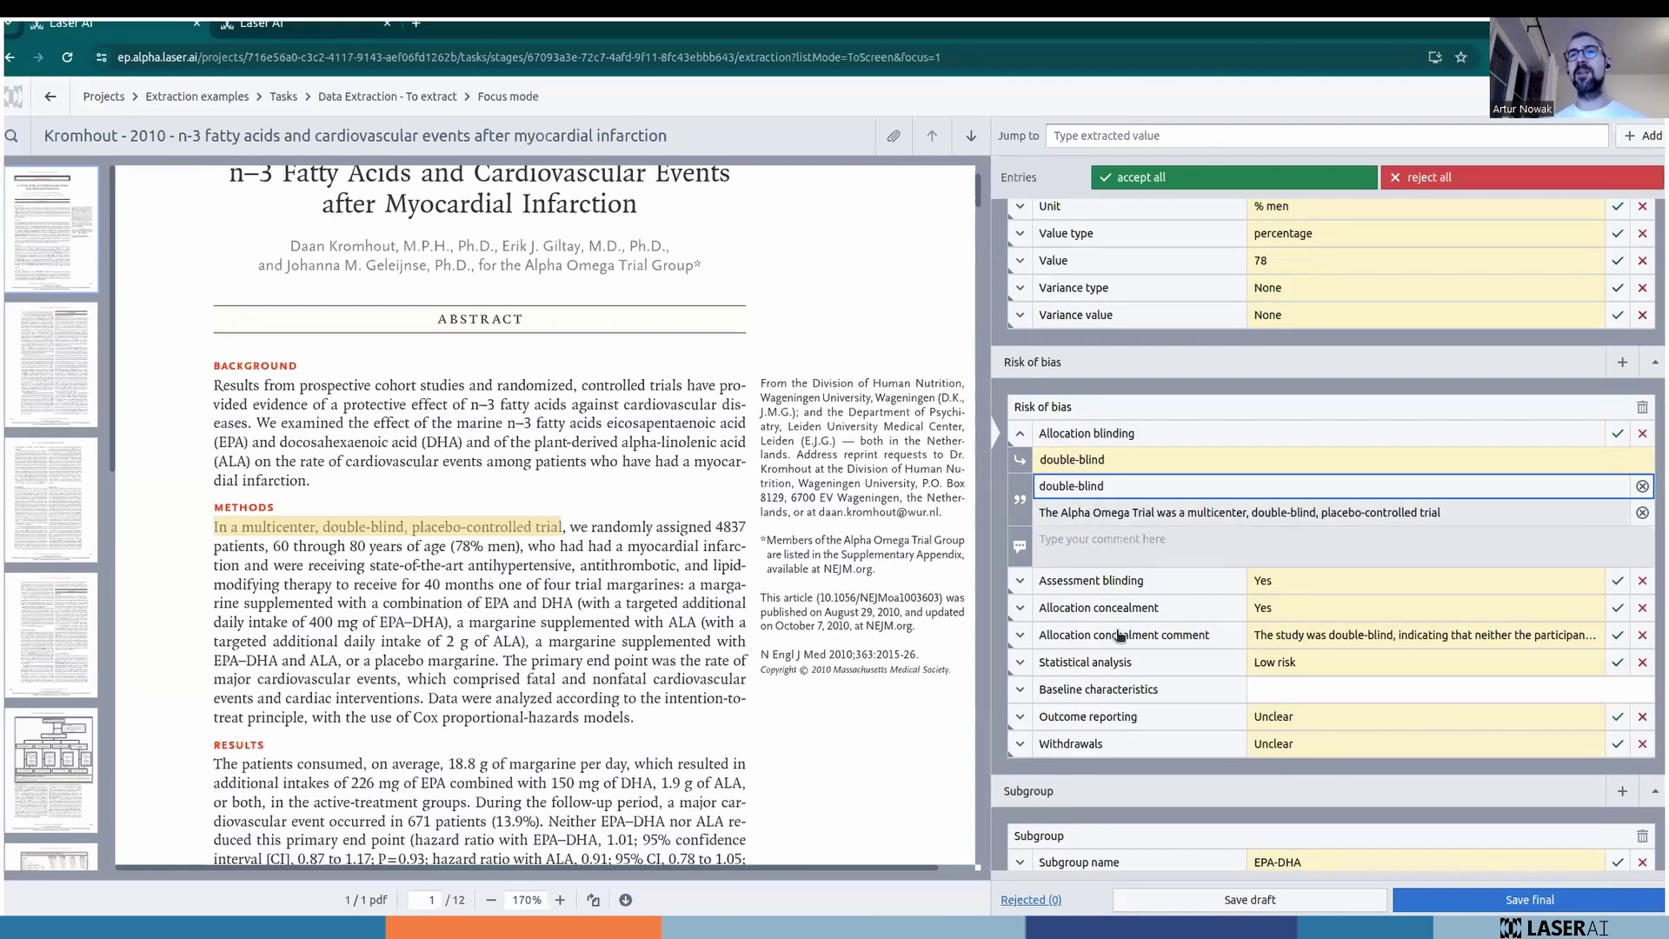
{"action": "left_click", "coordinate": [1141, 581]}
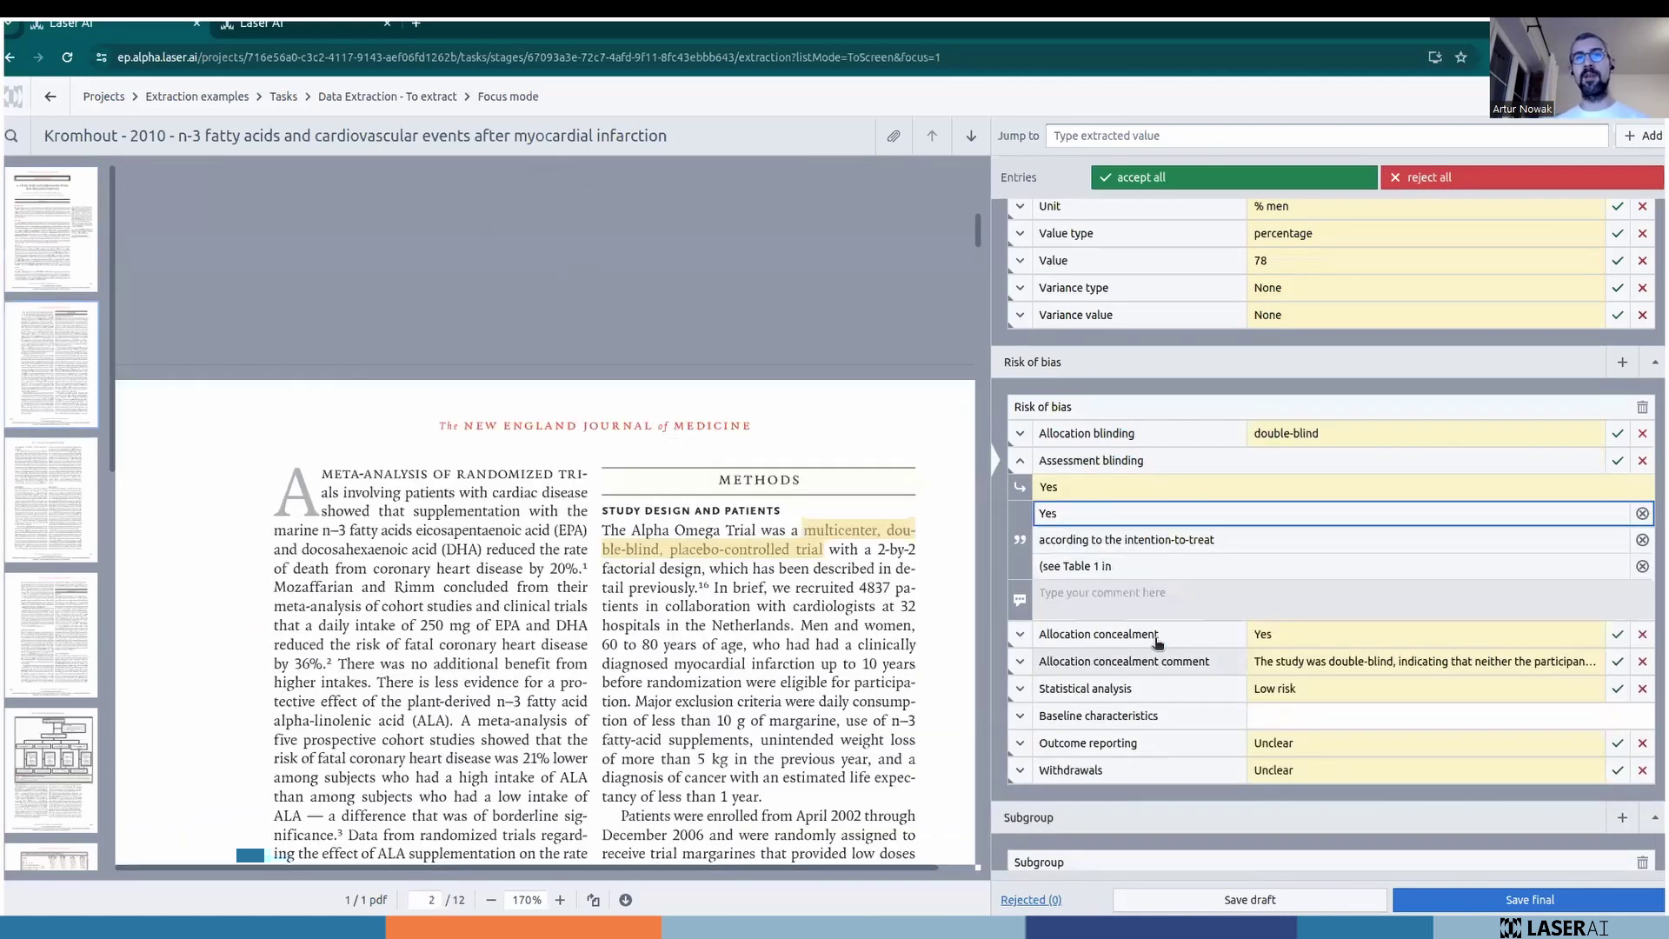
{"action": "left_click", "coordinate": [1161, 543]}
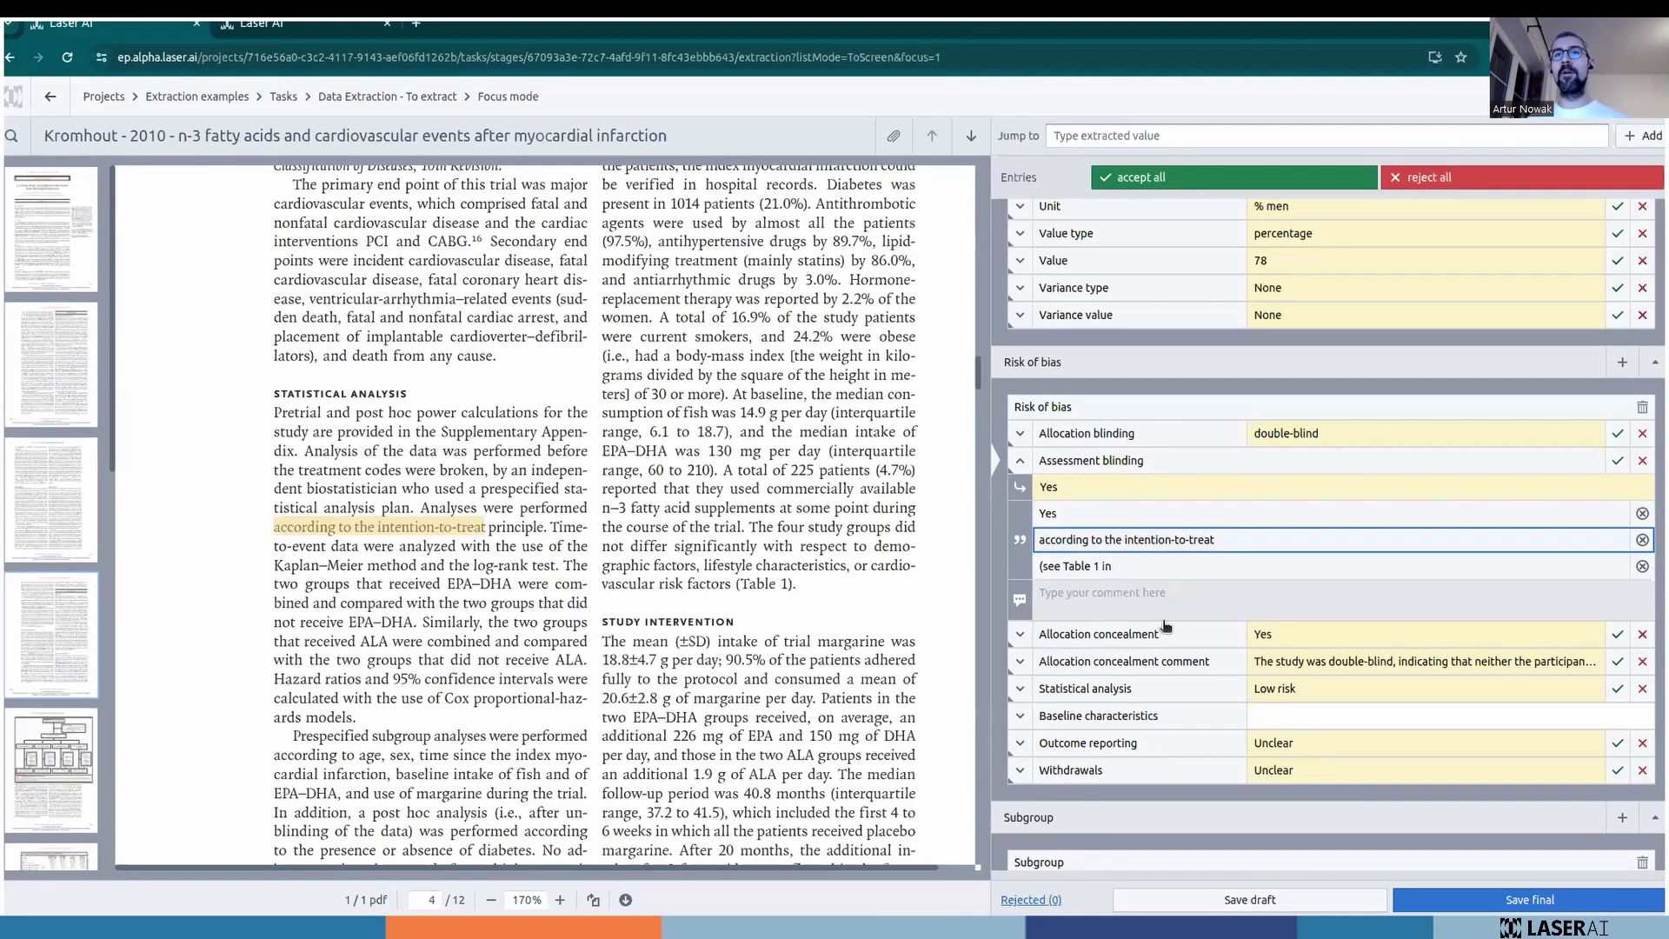
{"action": "left_click", "coordinate": [1191, 639]}
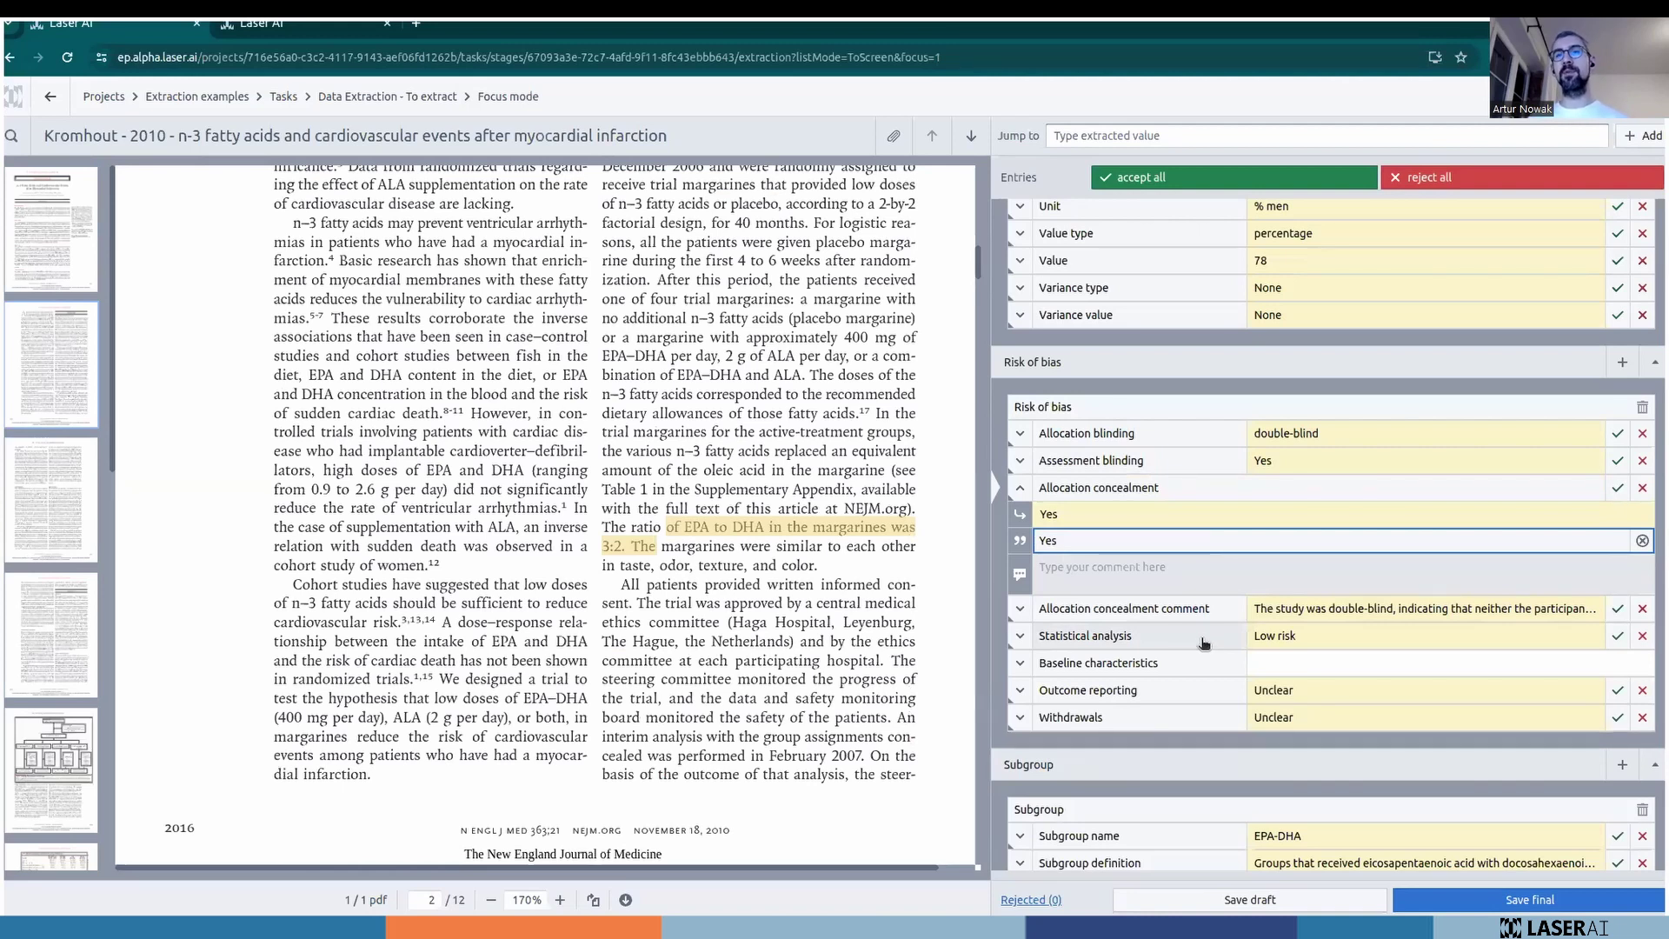
{"action": "left_click", "coordinate": [1204, 641]}
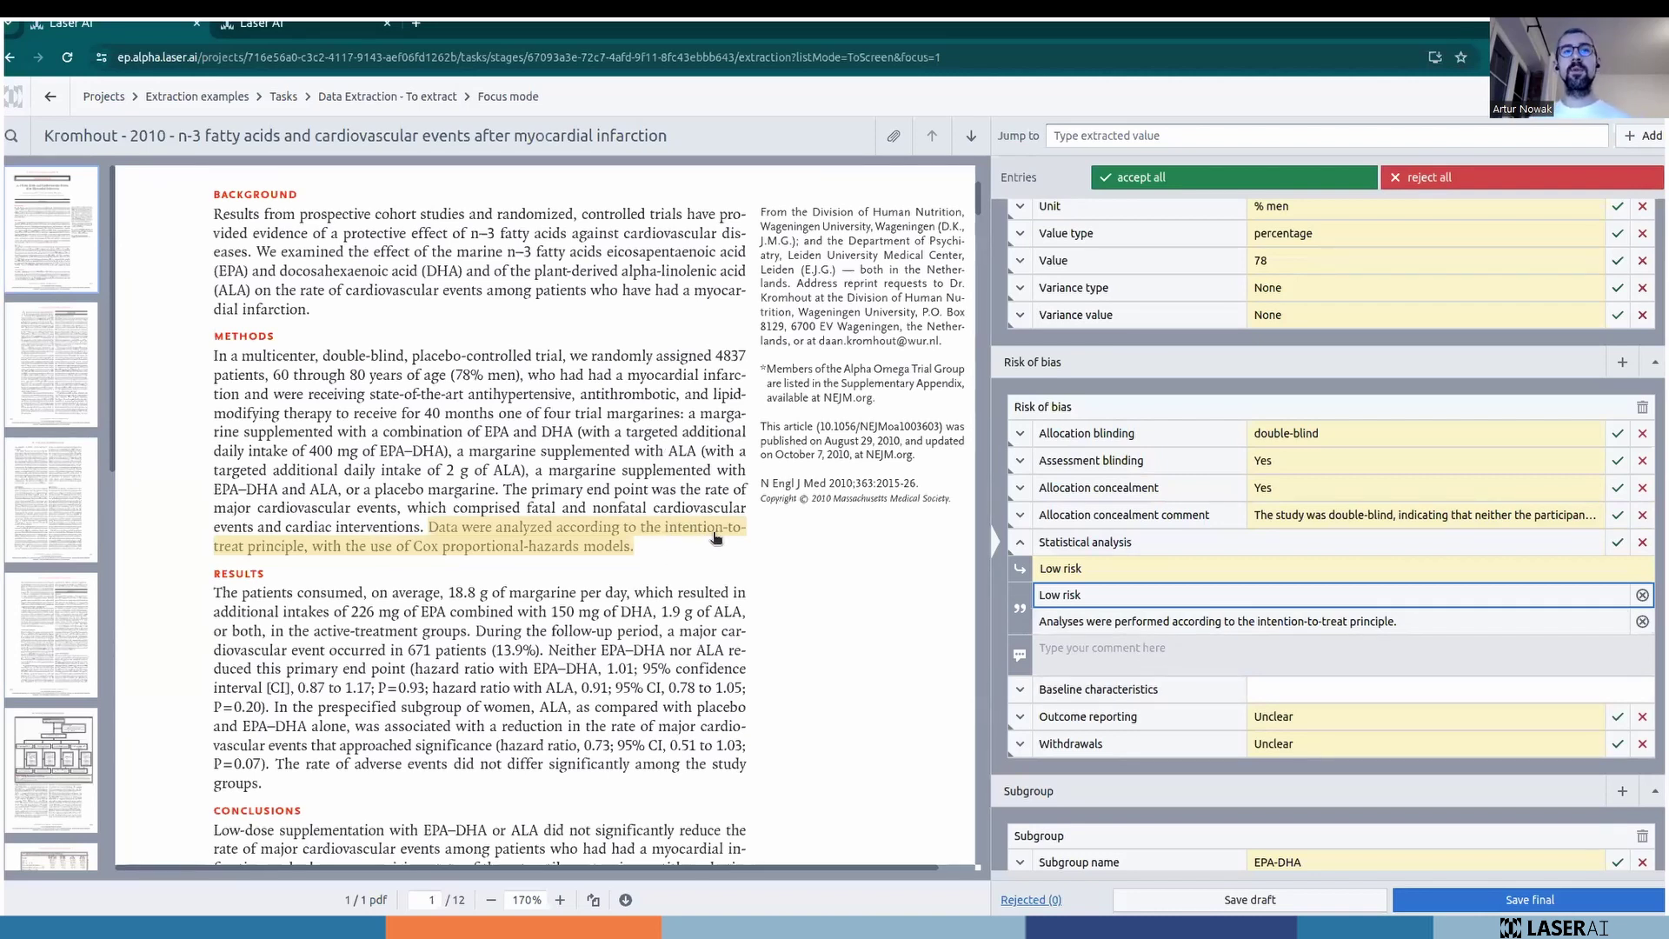
Start extracting Table 1, Baseline Characteristics of the Patients, from the article with its rows extracted as Baseline characteristics.
{"action": "scroll", "coordinate": [717, 543], "scroll_direction": "down", "scroll_amount": 3}
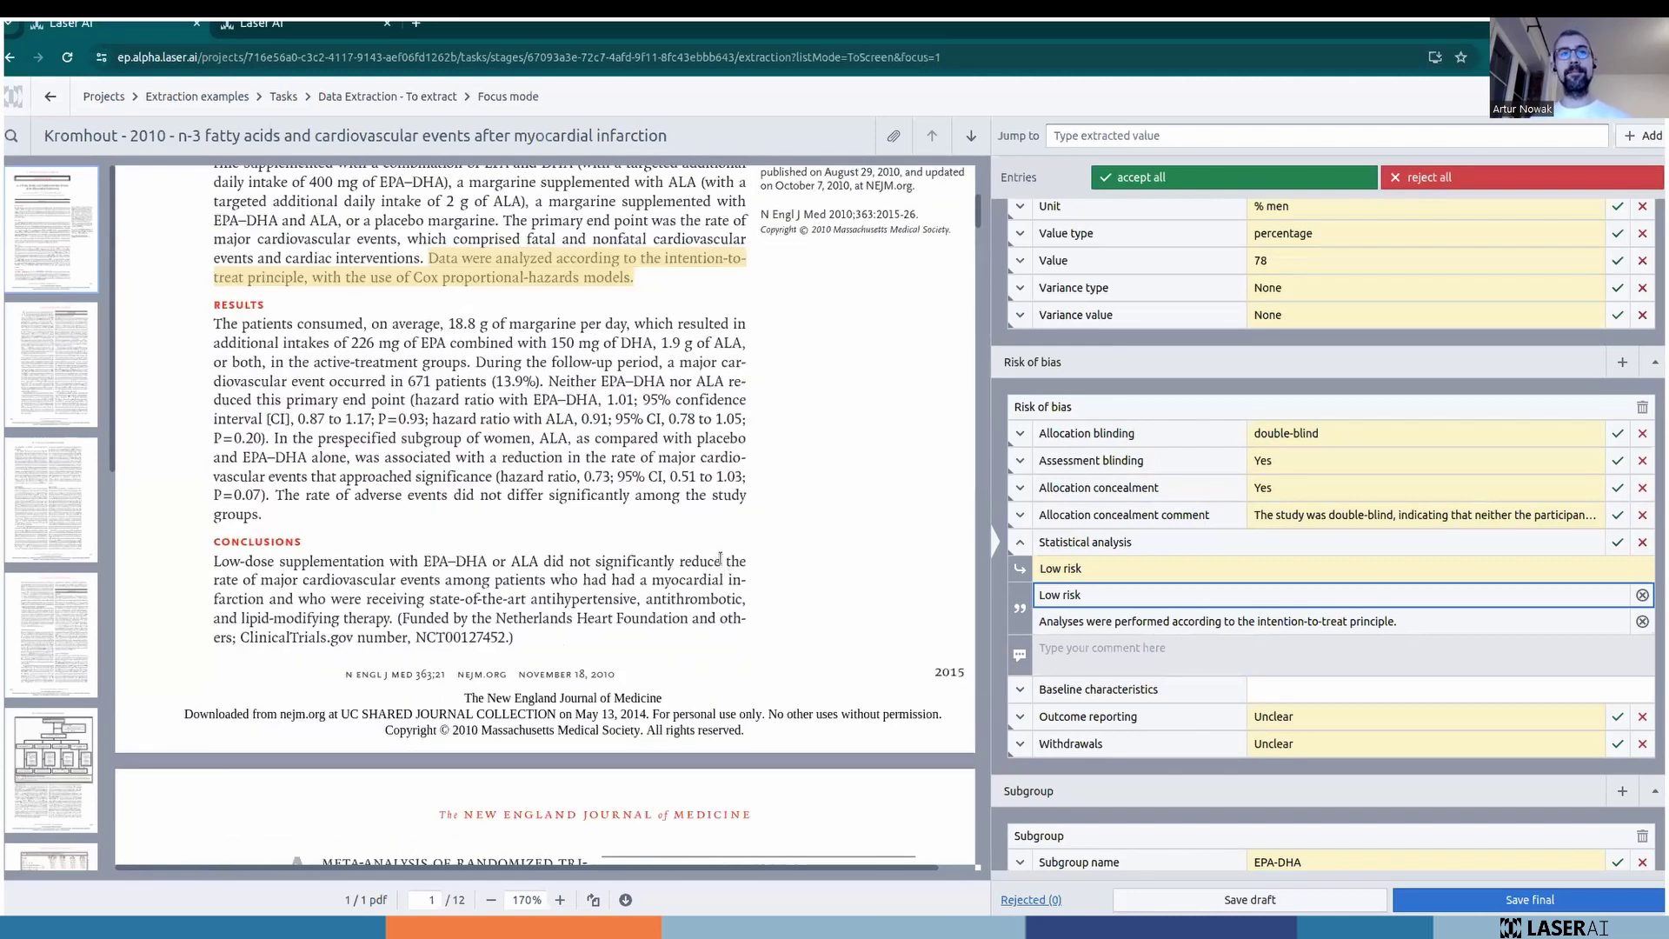
{"action": "scroll", "coordinate": [728, 577], "scroll_direction": "down", "scroll_amount": 4}
{"action": "scroll", "coordinate": [731, 584], "scroll_direction": "down", "scroll_amount": 10}
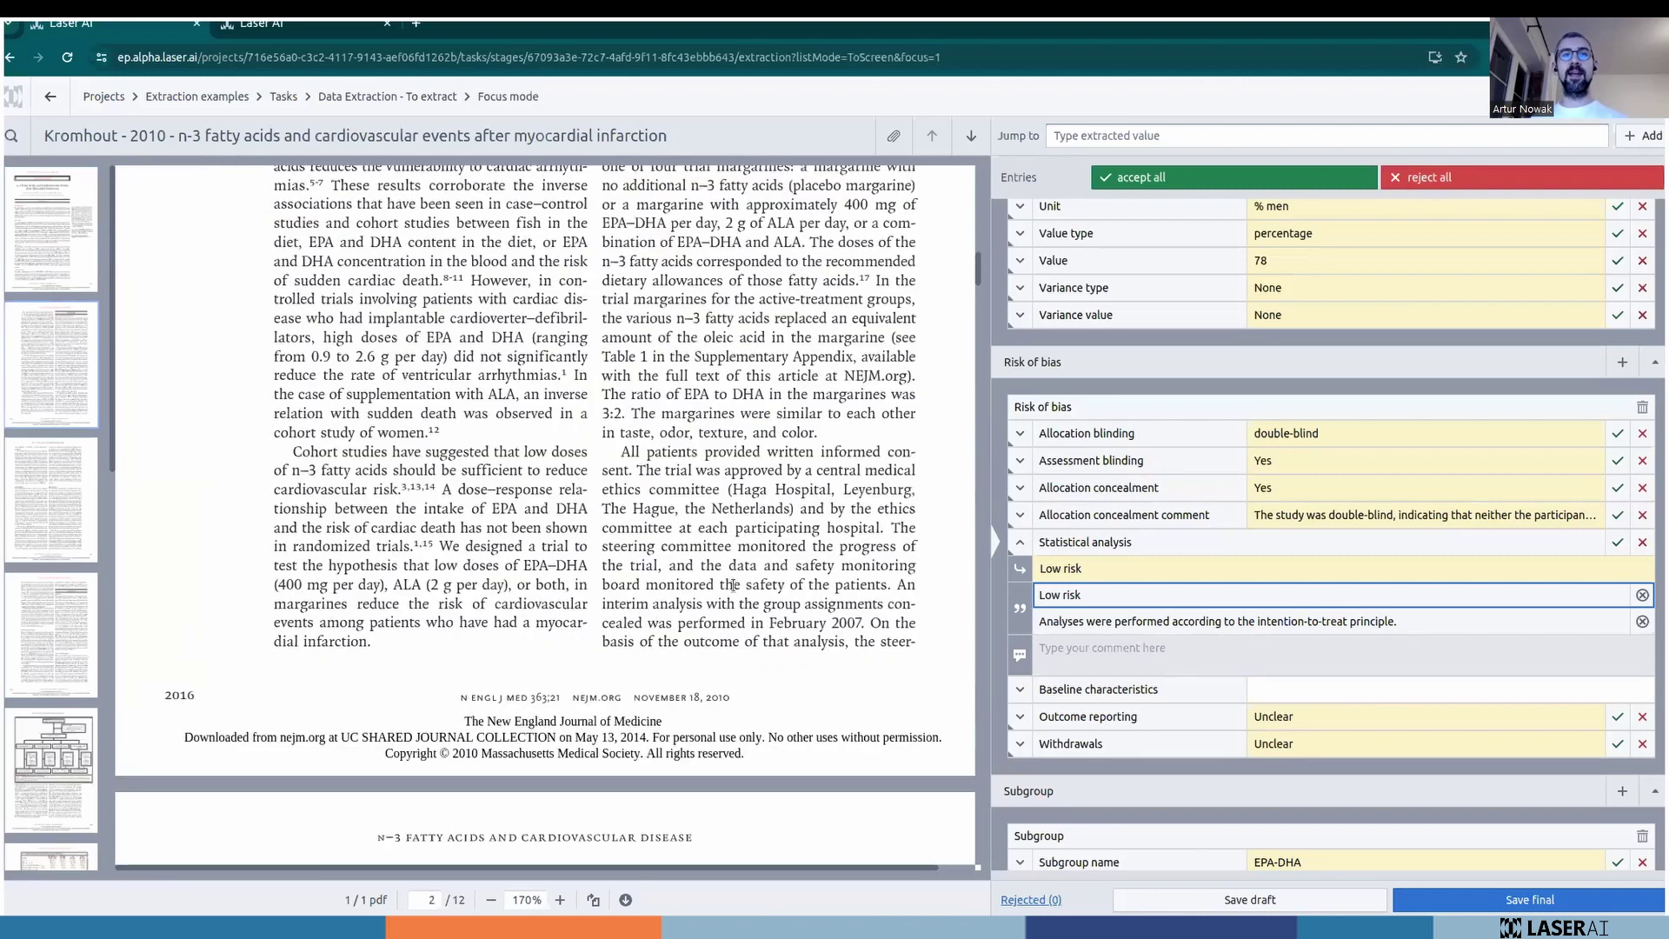
{"action": "scroll", "coordinate": [734, 599], "scroll_direction": "down", "scroll_amount": 10}
{"action": "scroll", "coordinate": [753, 606], "scroll_direction": "down", "scroll_amount": 20}
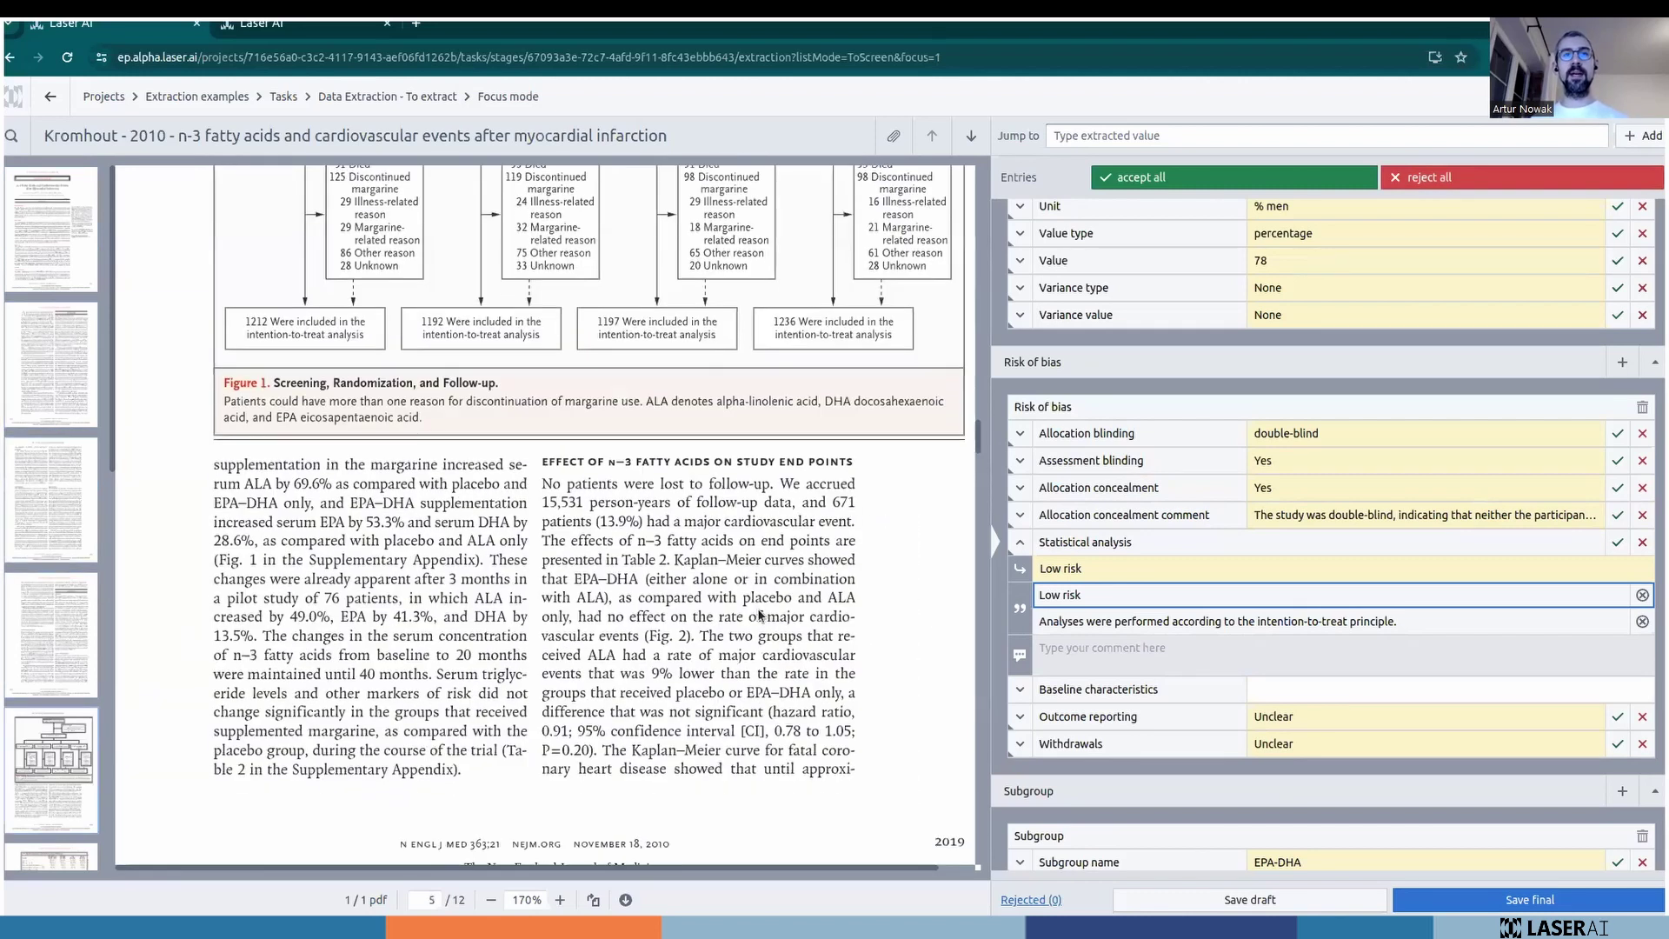
{"action": "scroll", "coordinate": [759, 614], "scroll_direction": "down", "scroll_amount": 6}
{"action": "scroll", "coordinate": [704, 548], "scroll_direction": "up", "scroll_amount": 5}
{"action": "scroll", "coordinate": [704, 548], "scroll_direction": "up", "scroll_amount": 3}
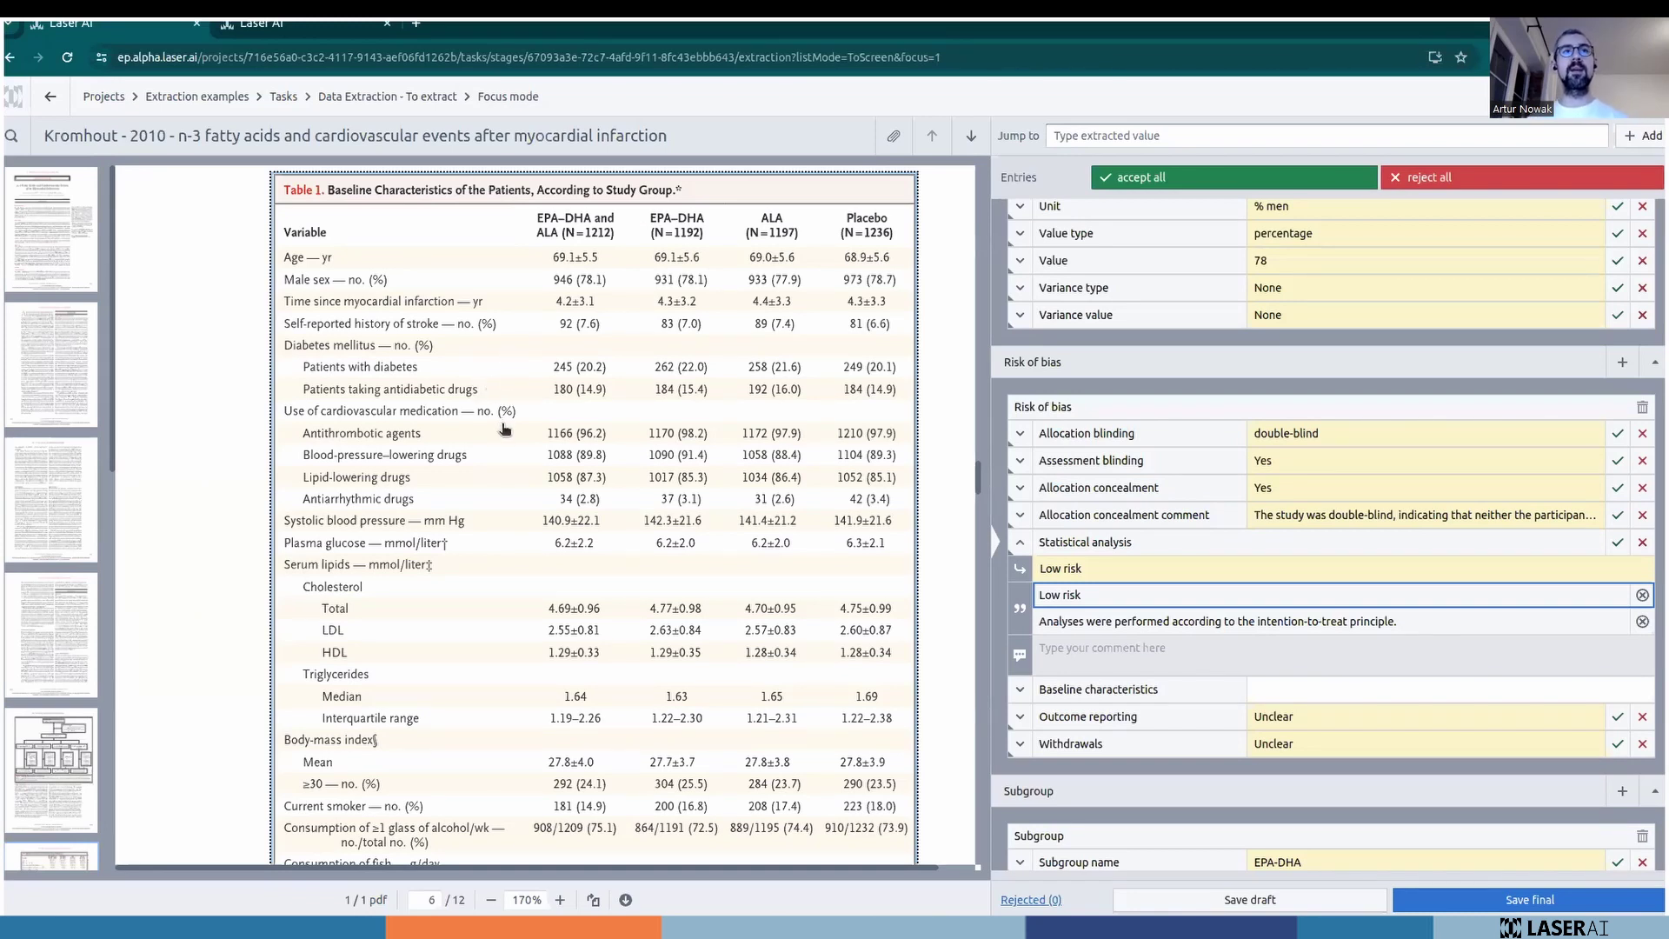
{"action": "left_click", "coordinate": [451, 423]}
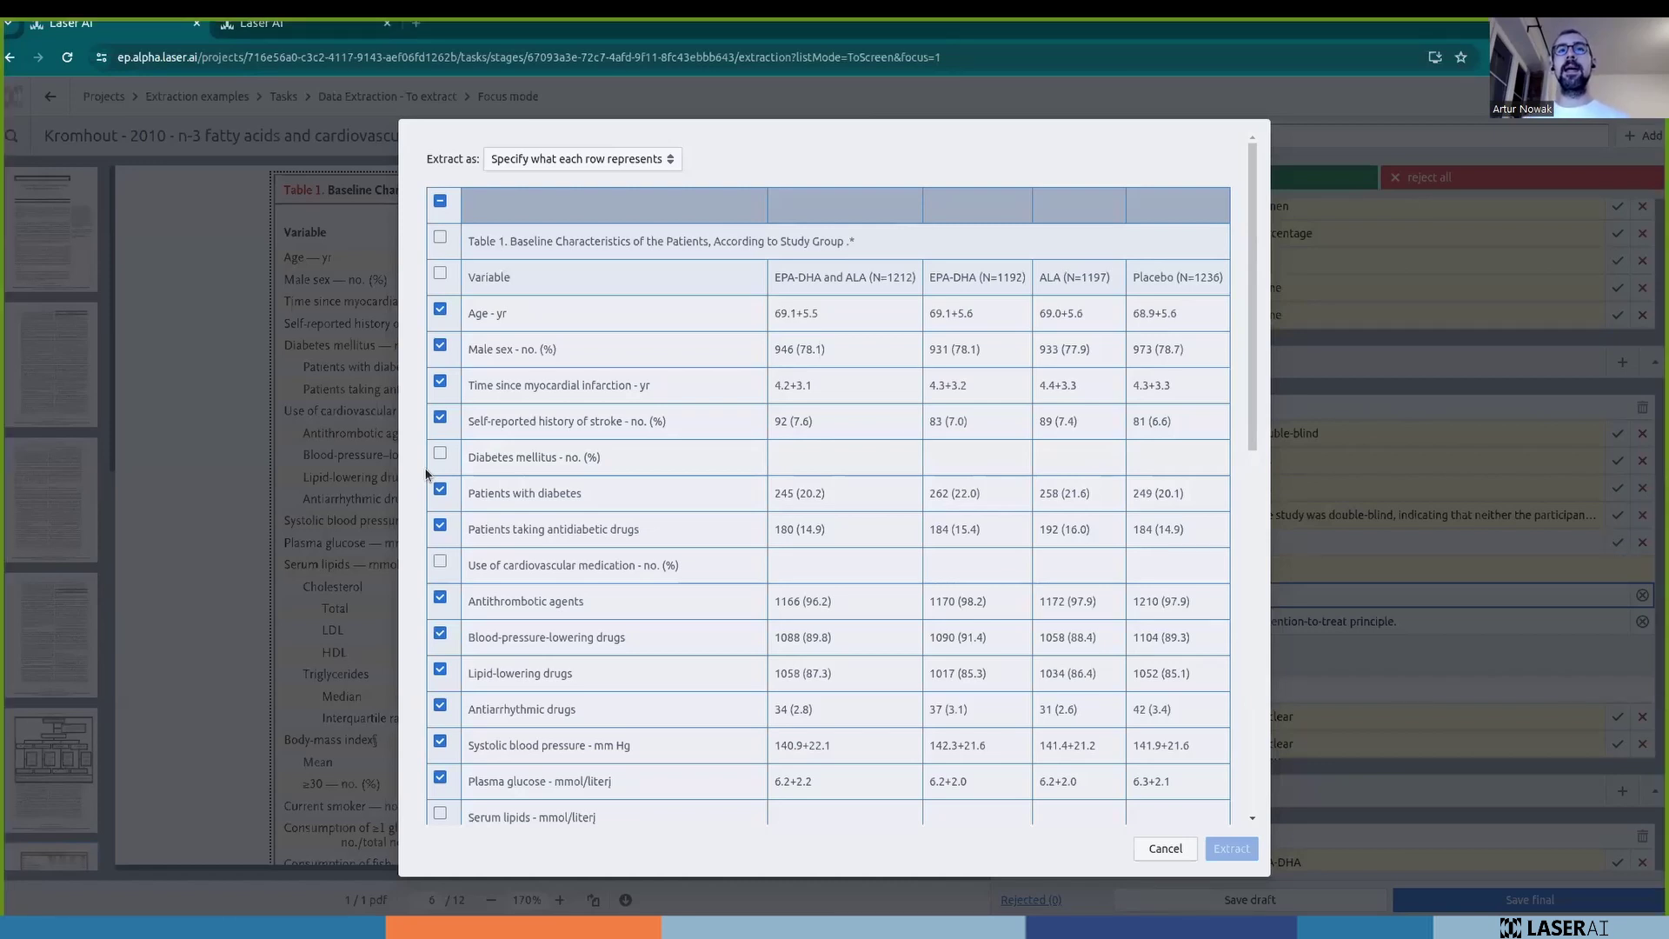
{"action": "left_click", "coordinate": [548, 163]}
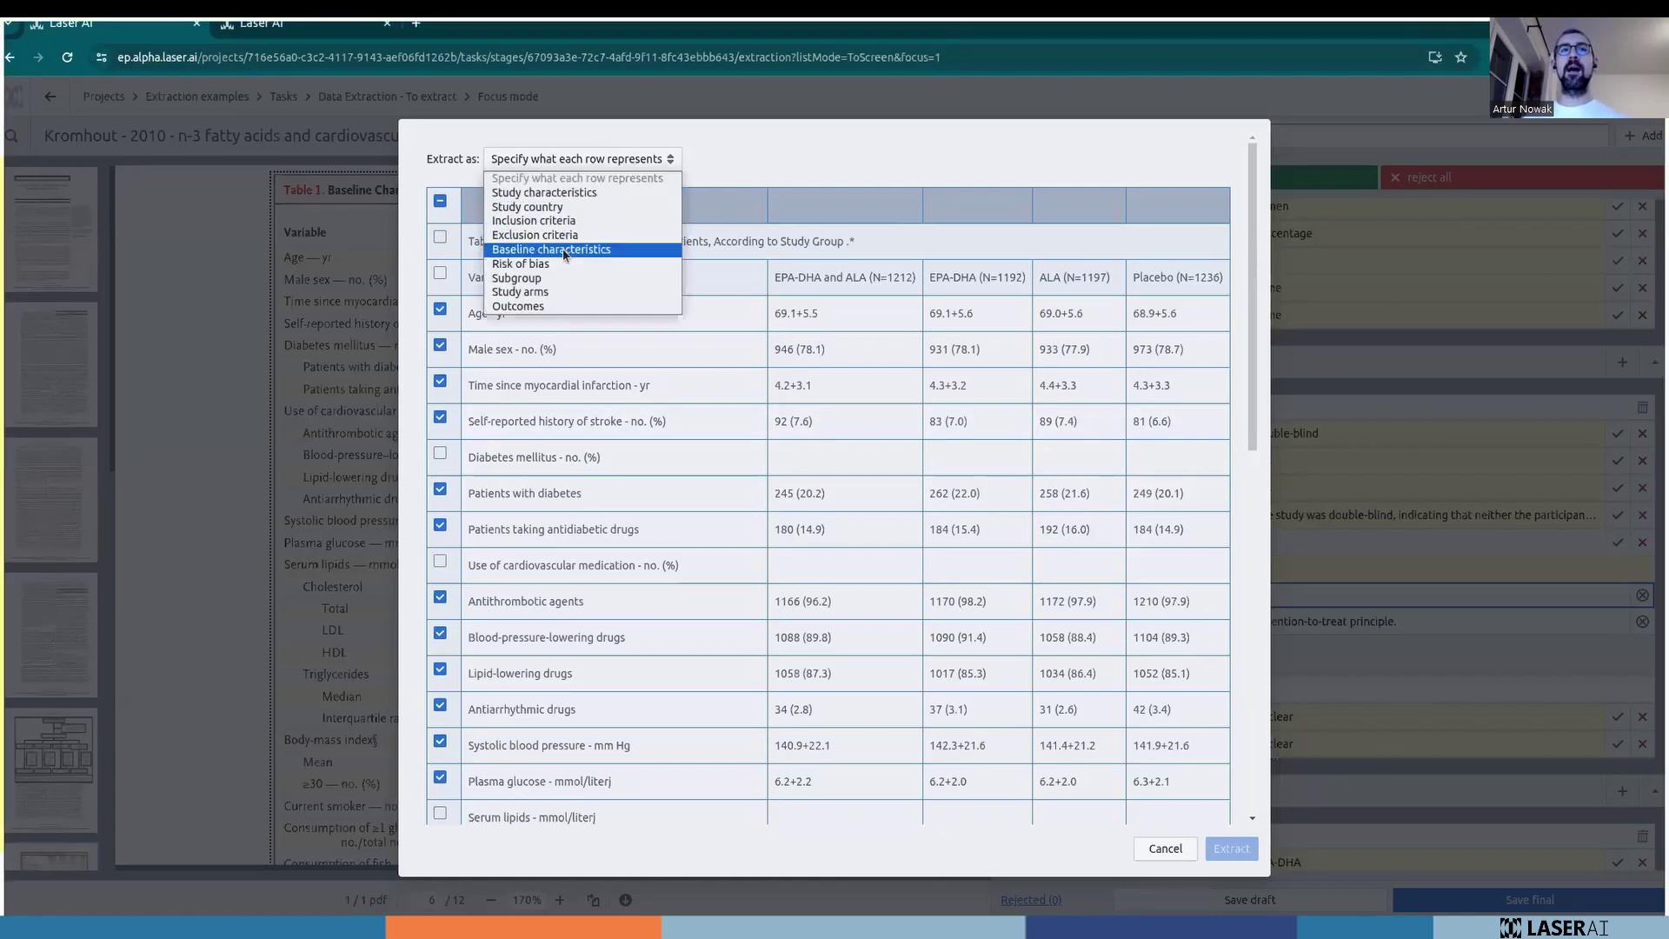
{"action": "left_click", "coordinate": [567, 254]}
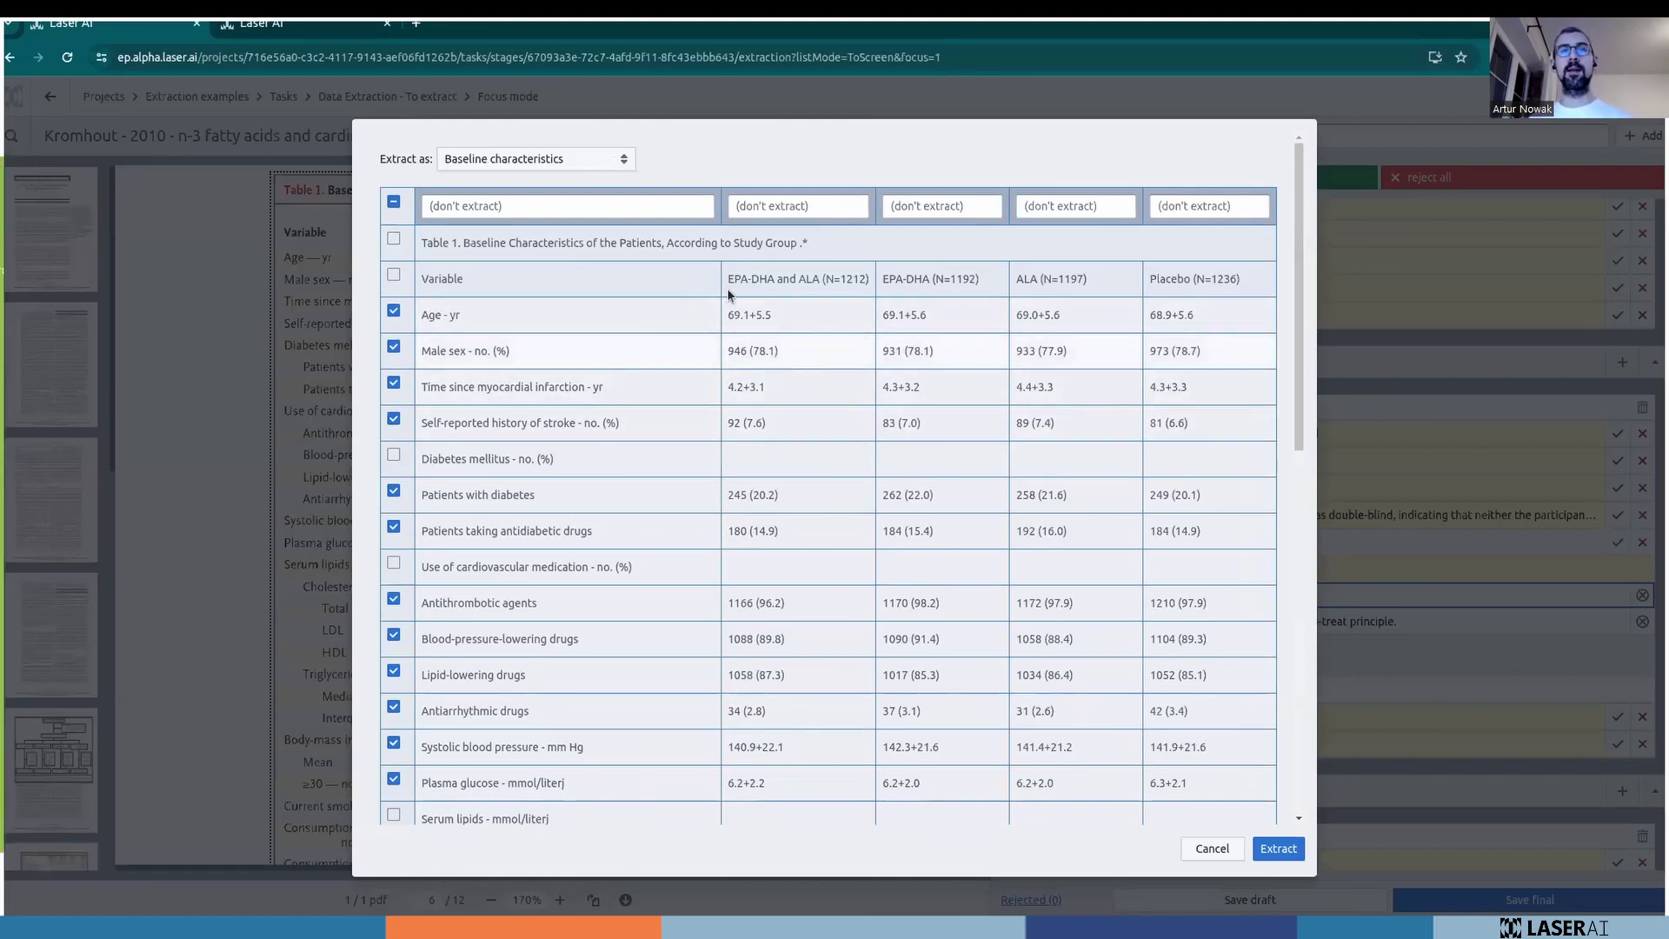
Map the table's variable column to Baseline characteristic and its EPA-DHA and ALA column to both Value and Variance value.
{"action": "left_click", "coordinate": [636, 207]}
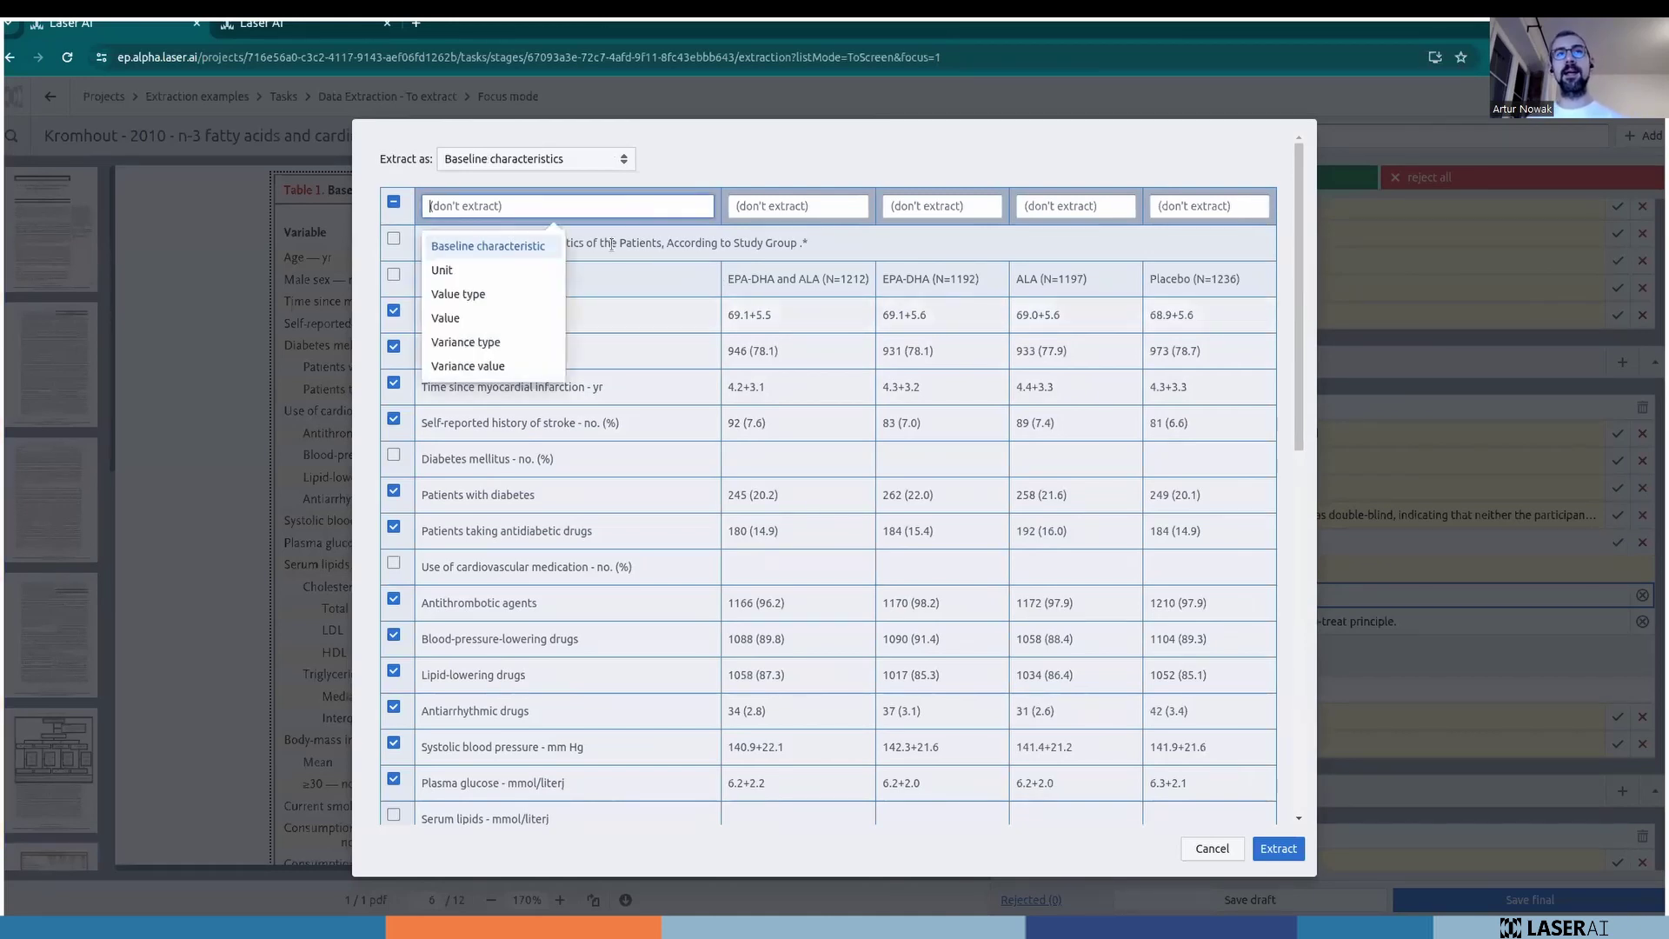
{"action": "left_click", "coordinate": [491, 254]}
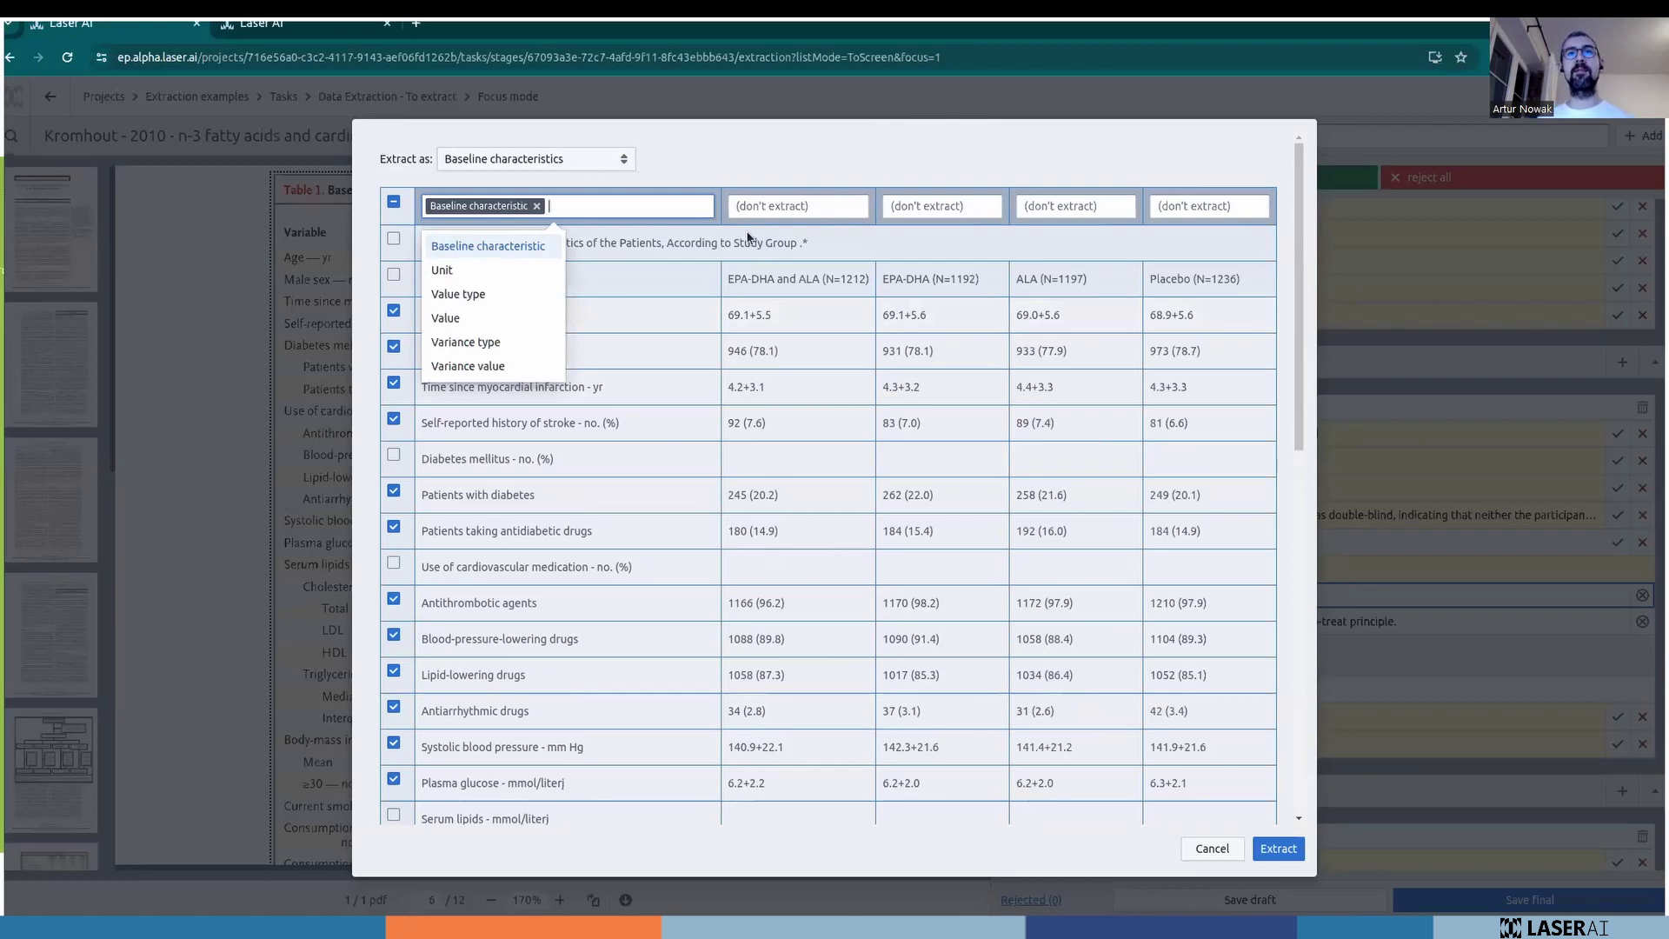
{"action": "left_click", "coordinate": [765, 202]}
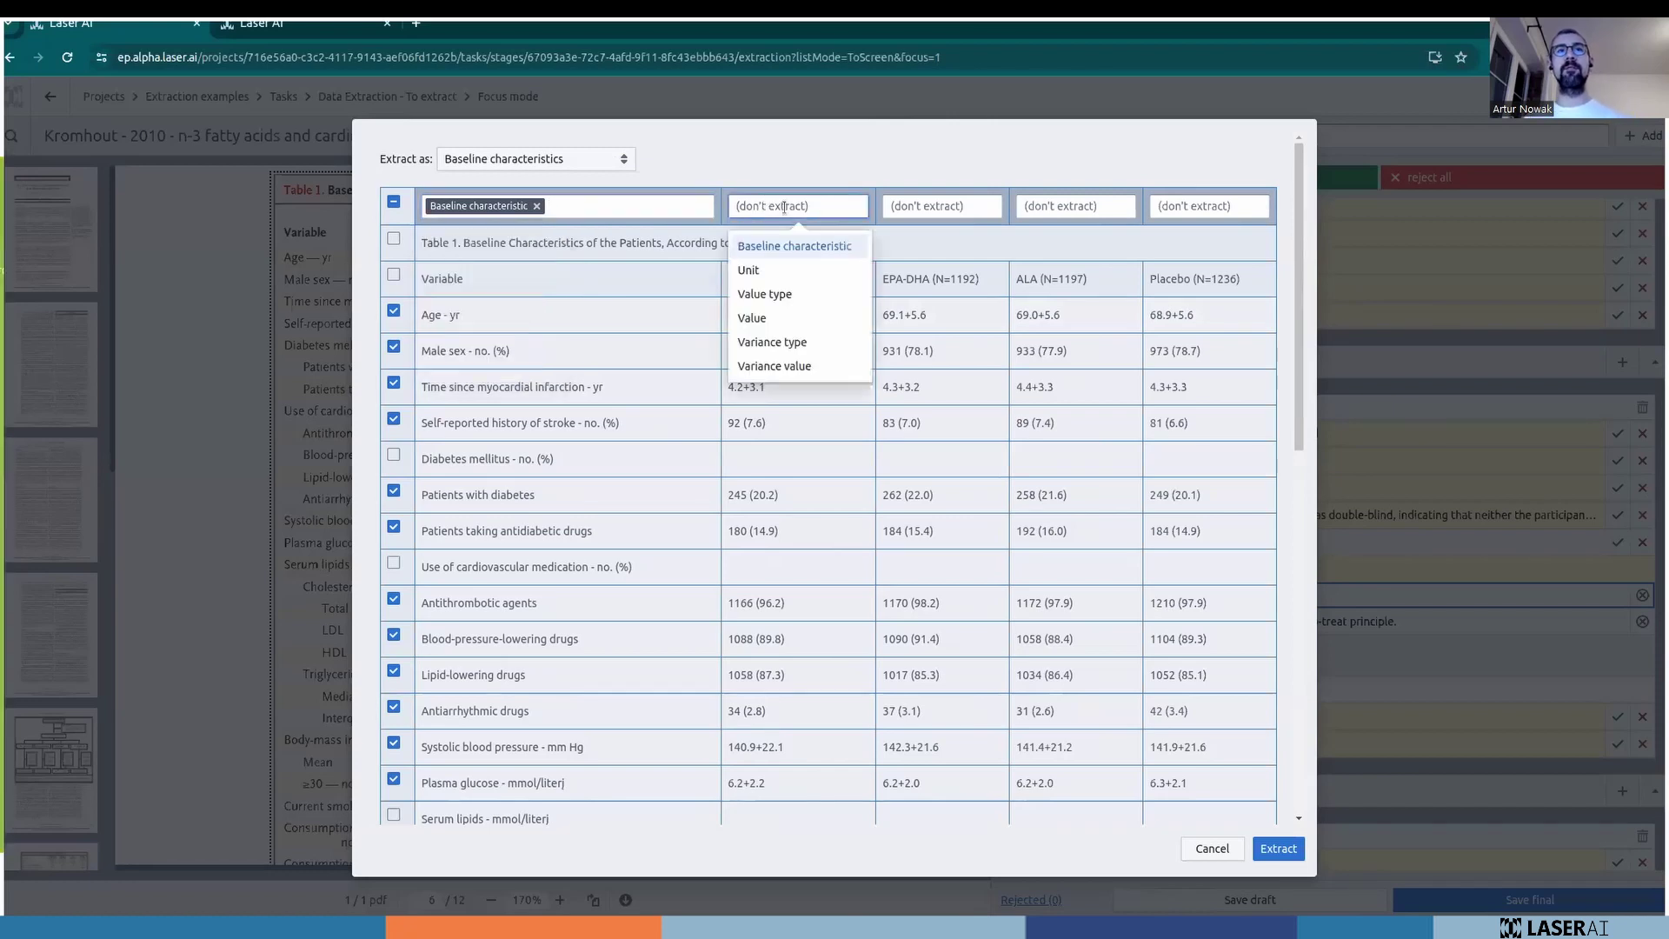
{"action": "left_click", "coordinate": [810, 315]}
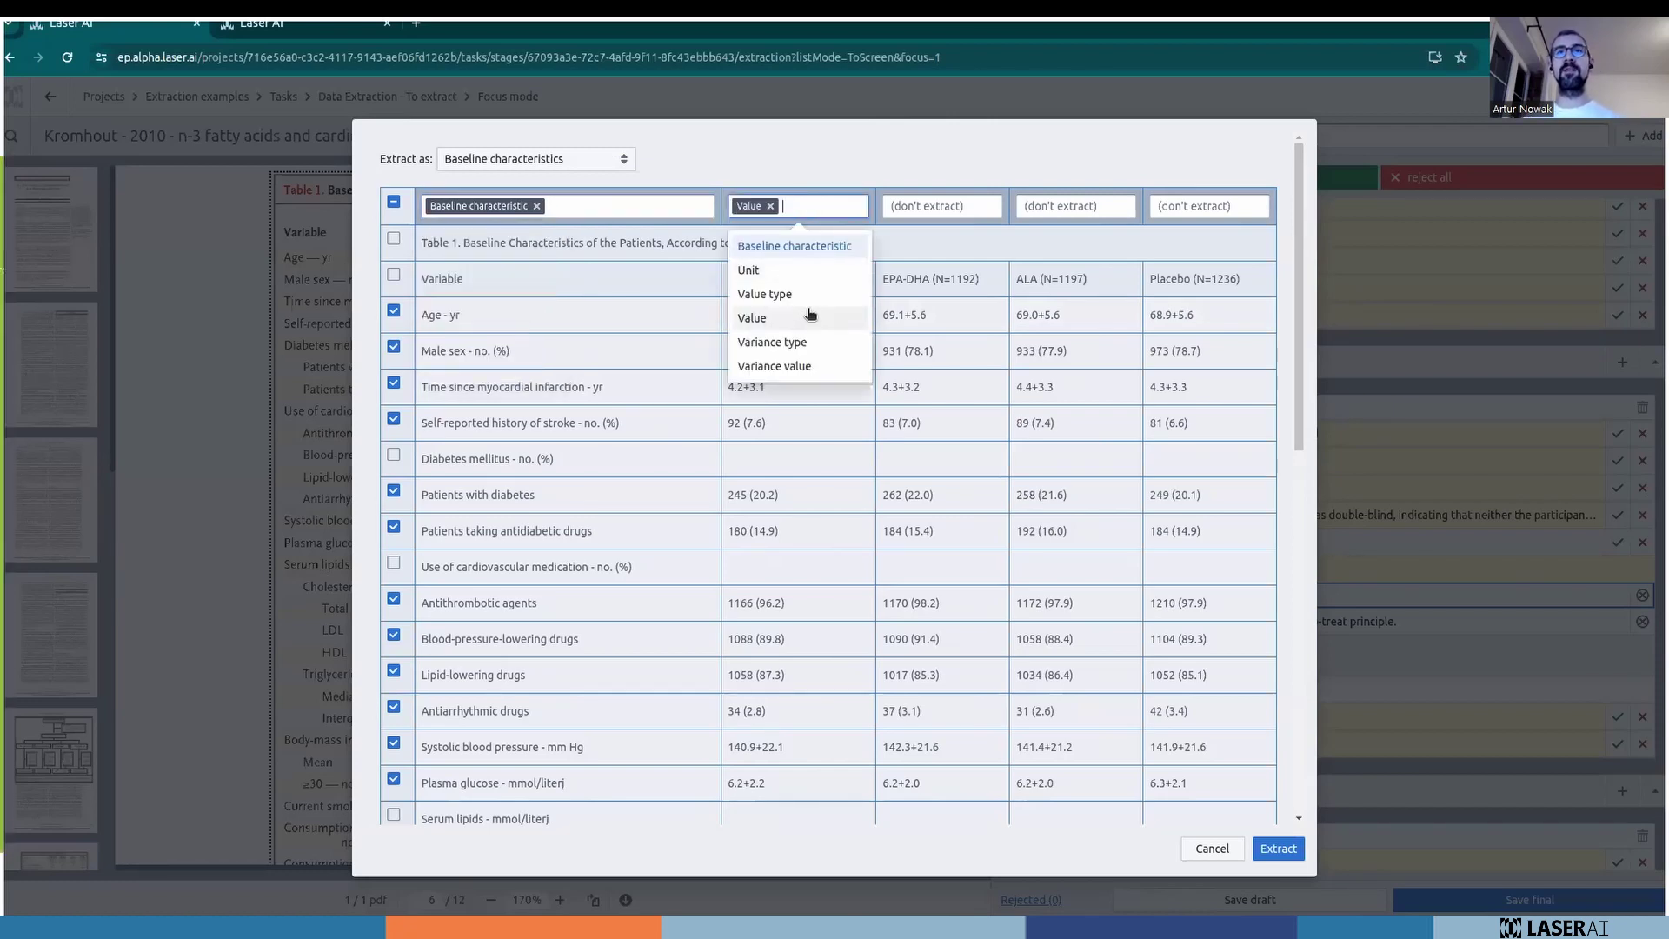
{"action": "left_click", "coordinate": [804, 195]}
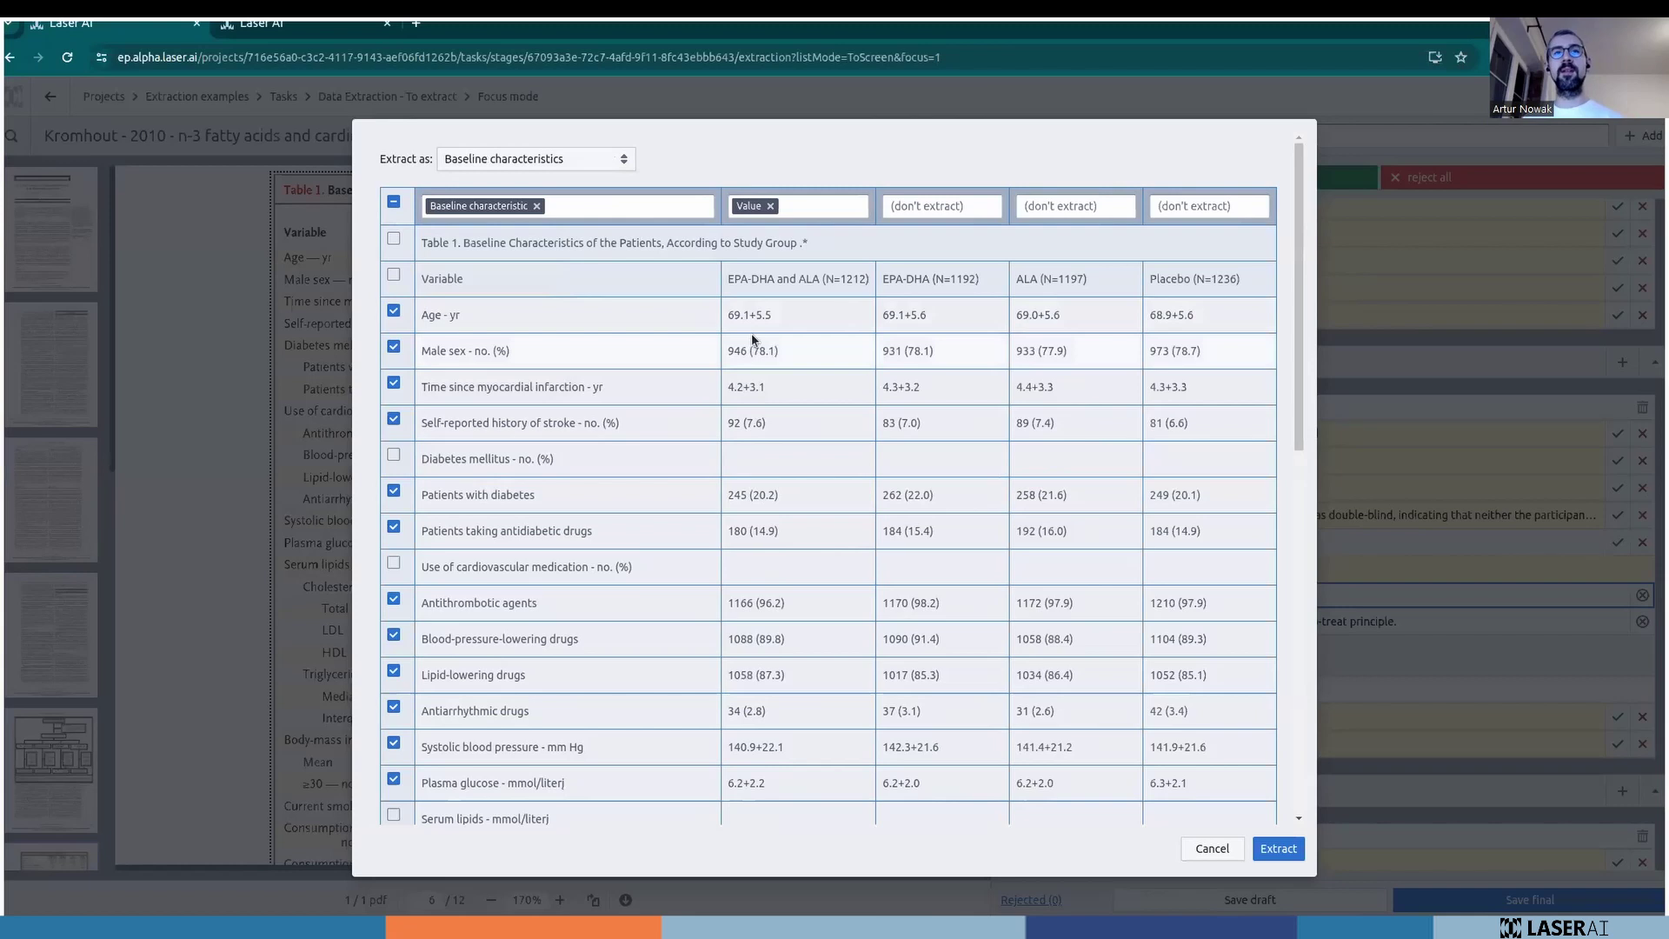
{"action": "left_click", "coordinate": [818, 202]}
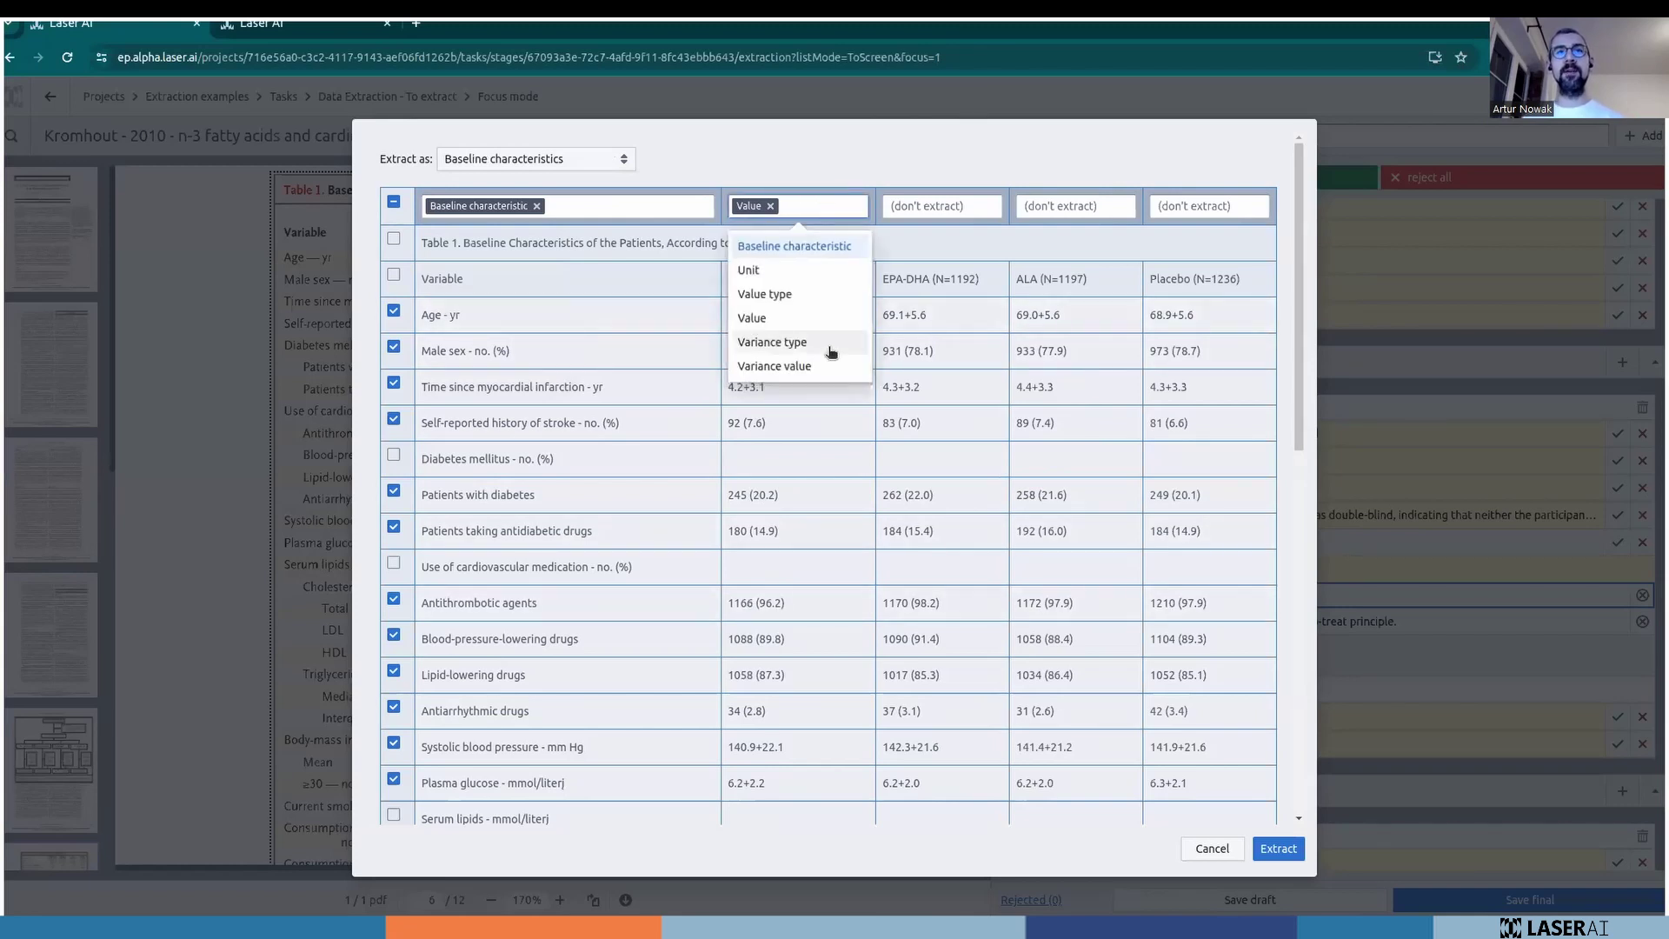
{"action": "left_click", "coordinate": [828, 365]}
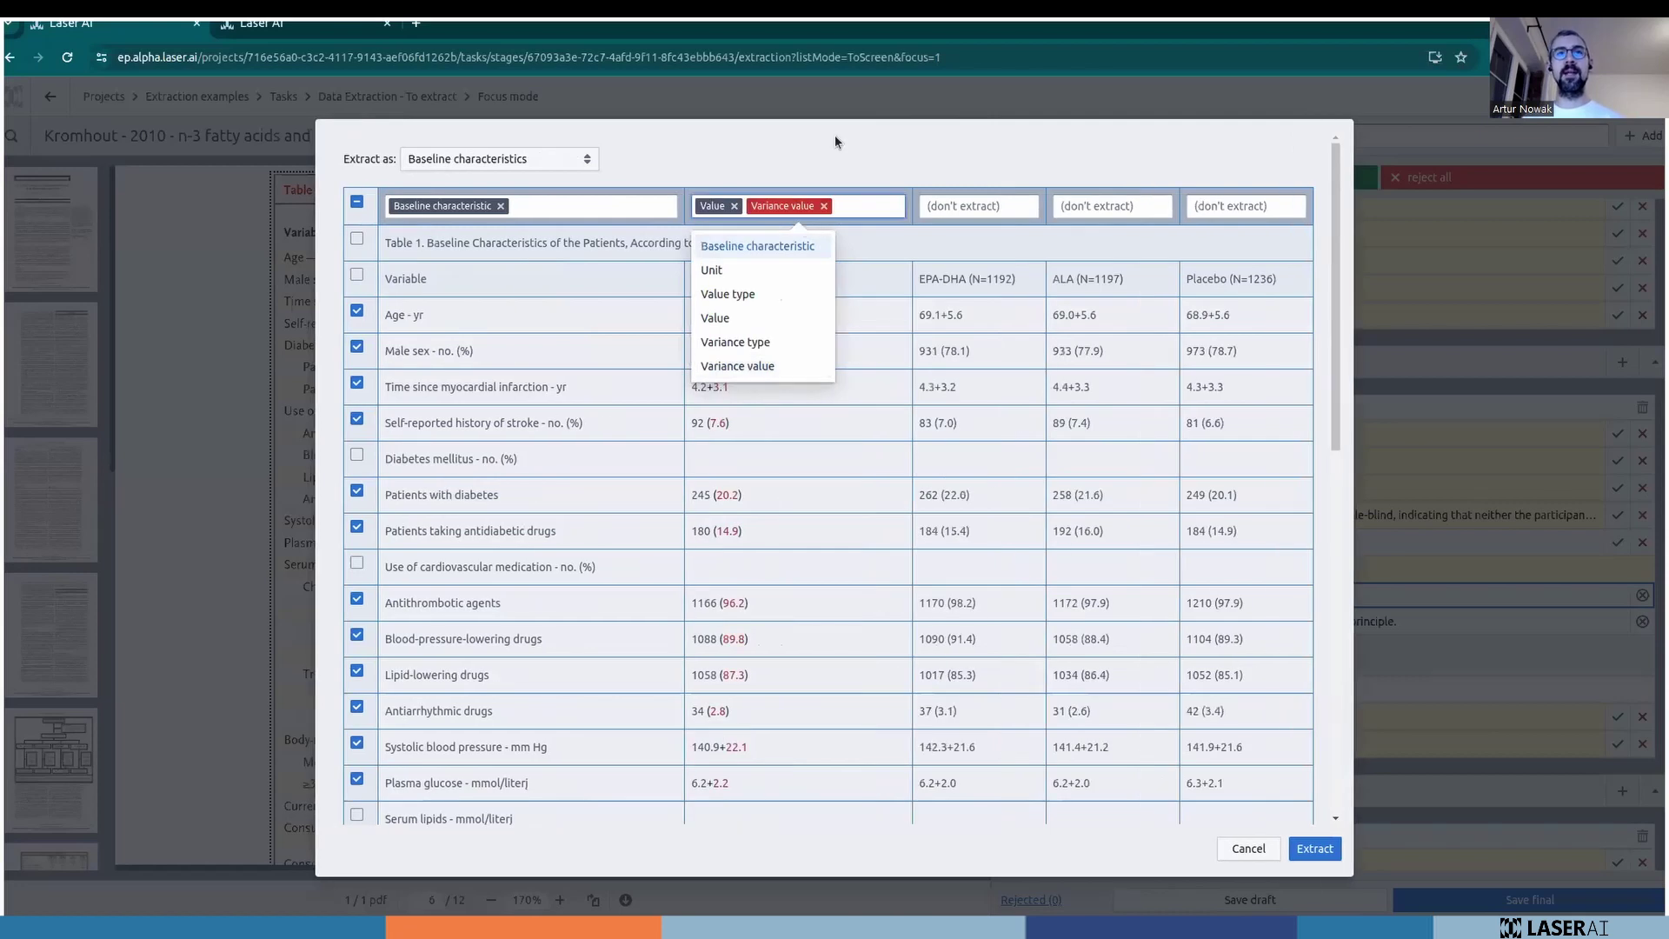
{"action": "left_click", "coordinate": [854, 299]}
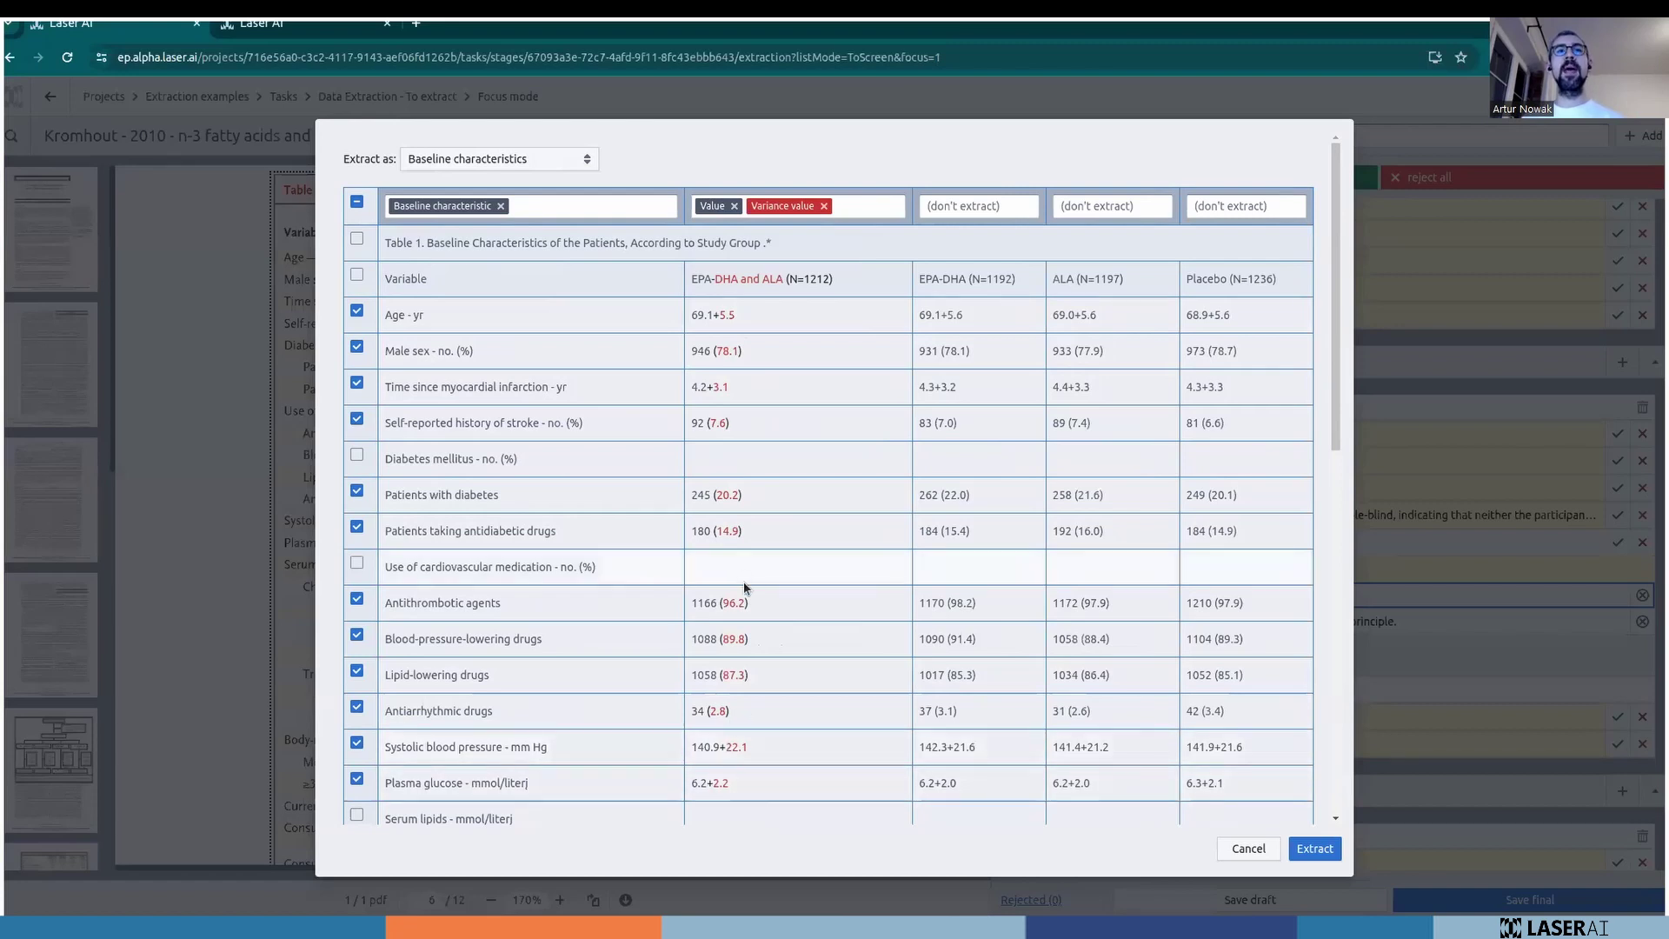
Check the Value and Variance value split and the options for values on all extracted rows, and extract the selected table rows.
{"action": "scroll", "coordinate": [752, 603], "scroll_direction": "down", "scroll_amount": 4}
{"action": "scroll", "coordinate": [765, 618], "scroll_direction": "down", "scroll_amount": 5}
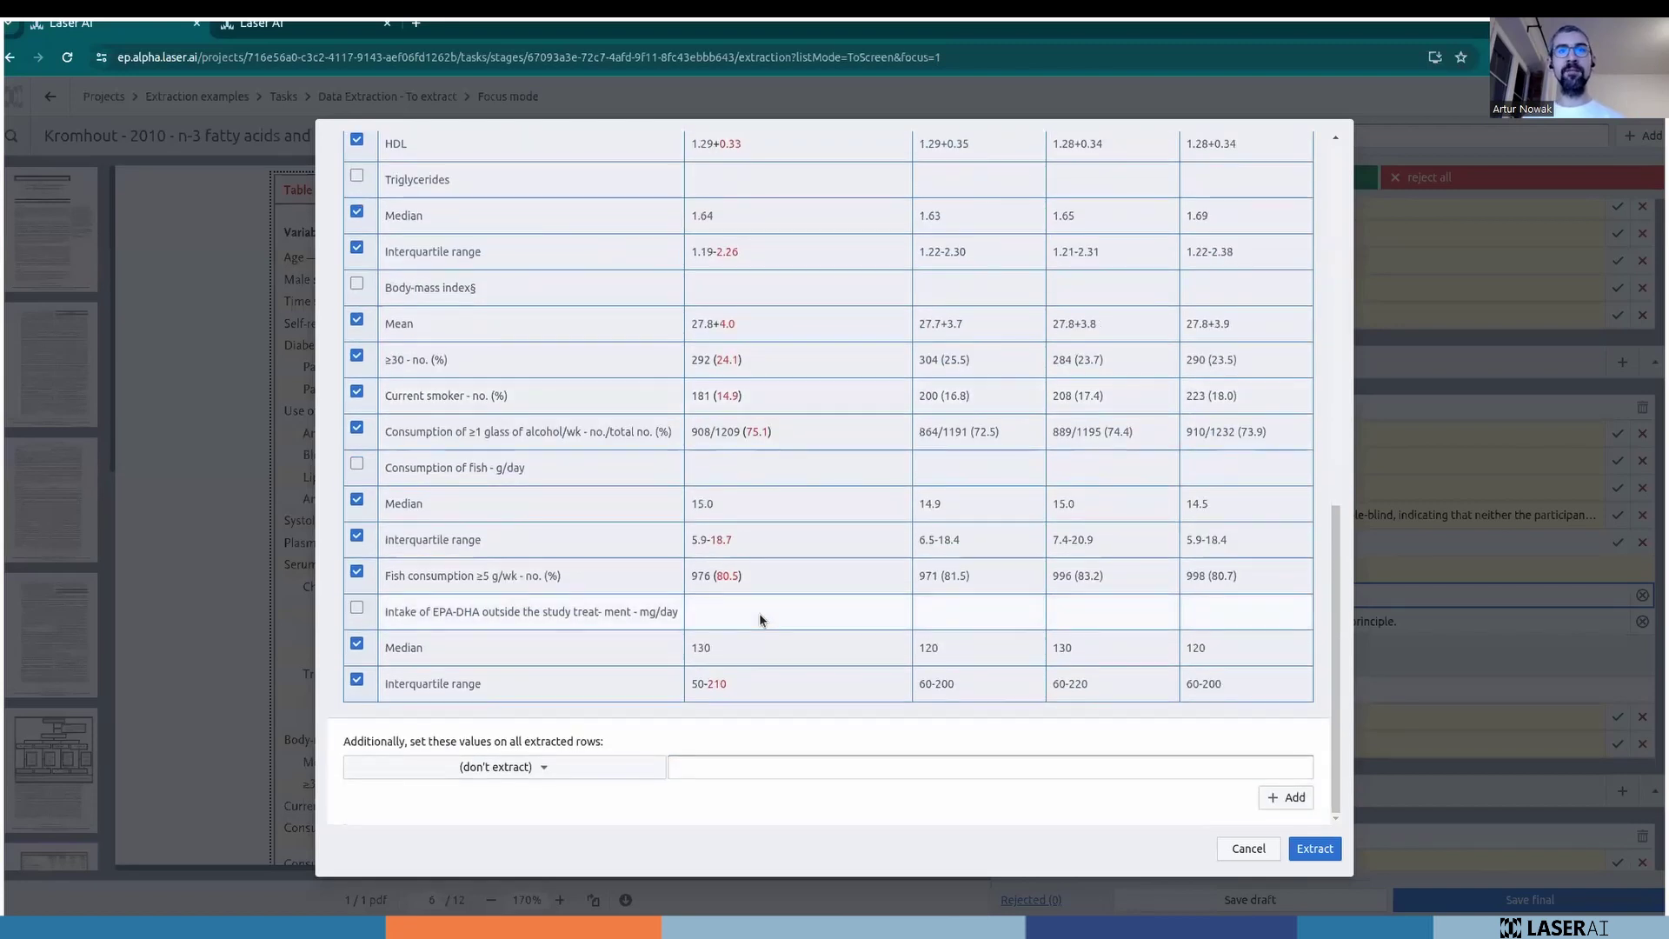
{"action": "scroll", "coordinate": [779, 604], "scroll_direction": "up", "scroll_amount": 2}
{"action": "scroll", "coordinate": [779, 616], "scroll_direction": "up", "scroll_amount": 7}
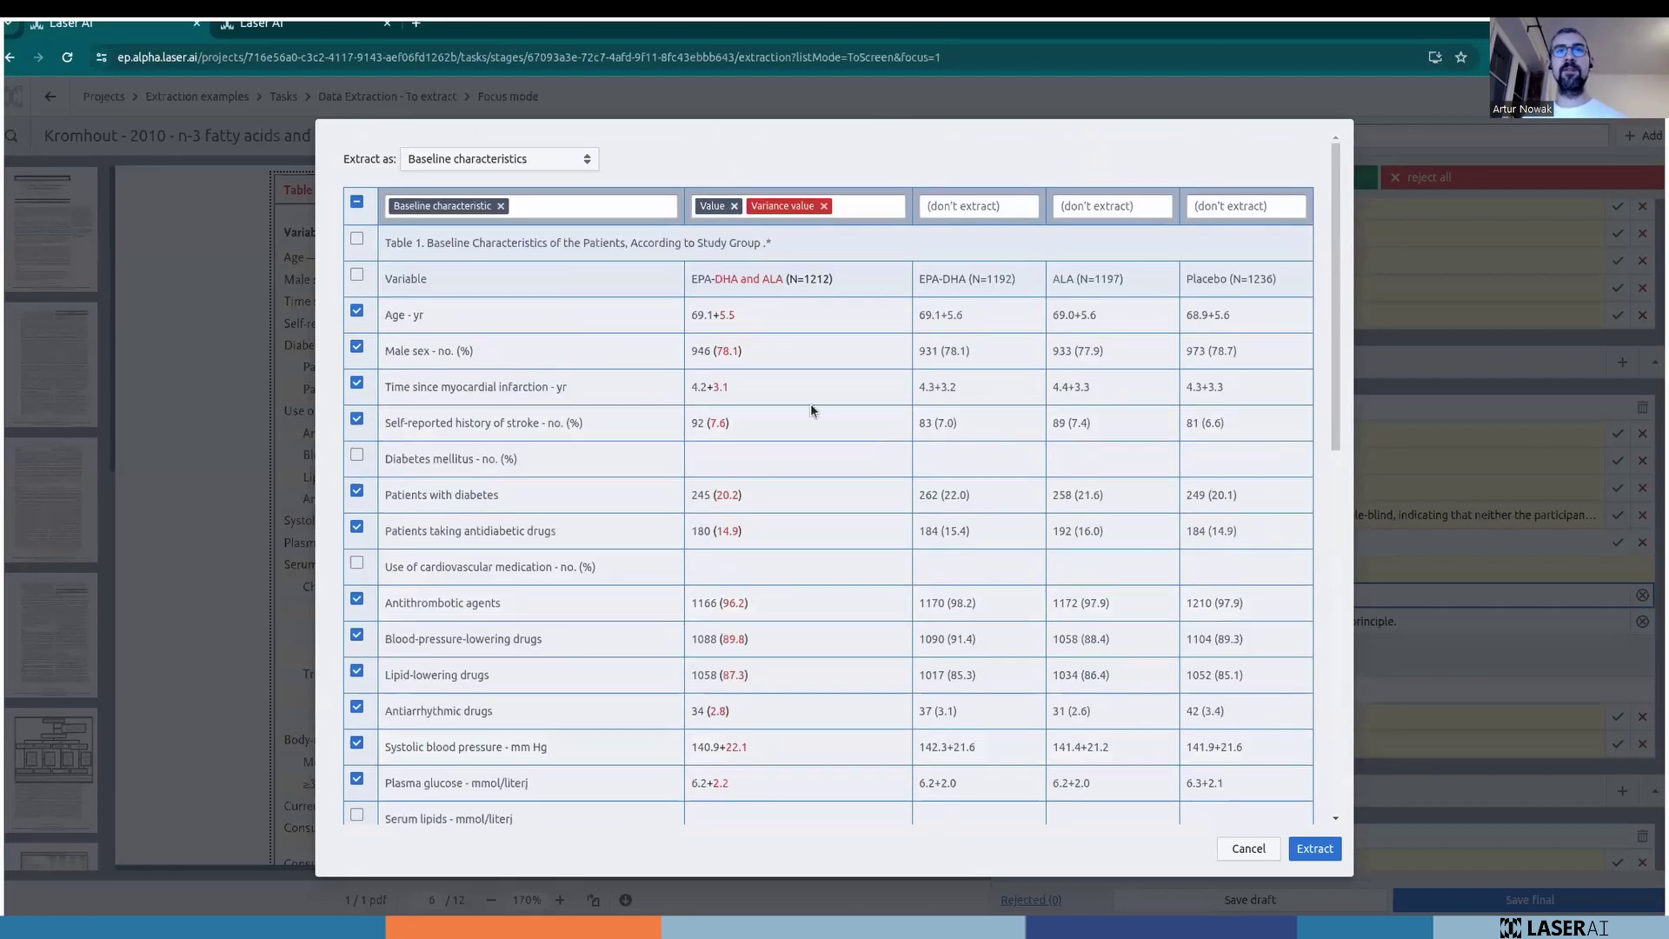
{"action": "scroll", "coordinate": [739, 608], "scroll_direction": "down", "scroll_amount": 10}
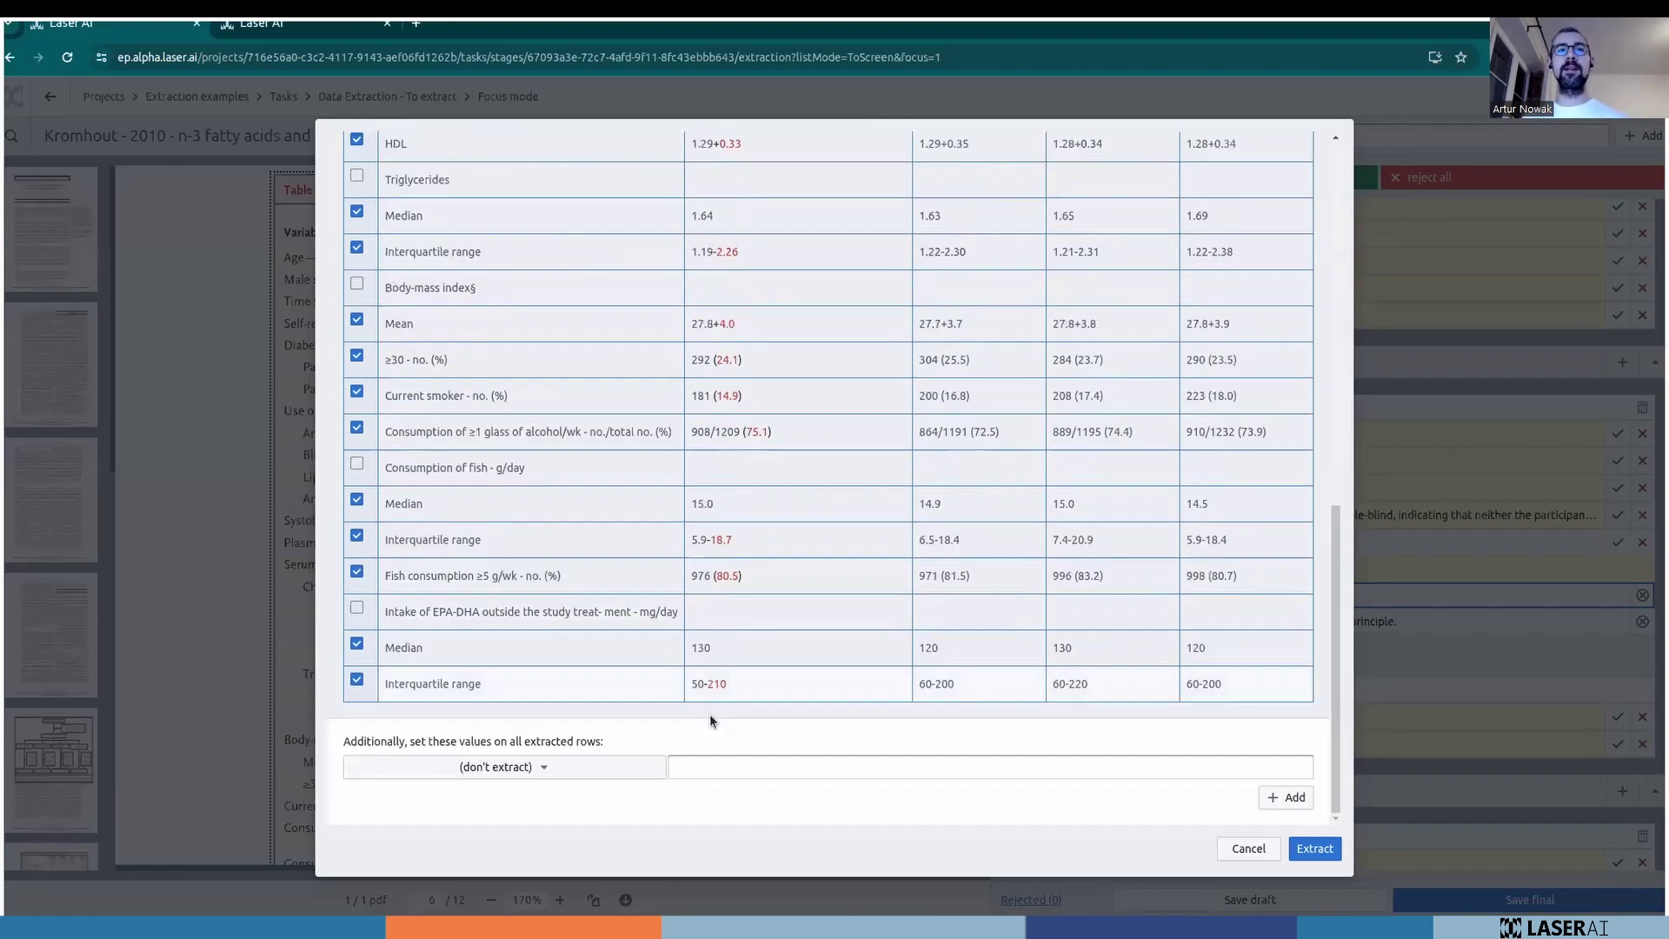
{"action": "left_click", "coordinate": [612, 776]}
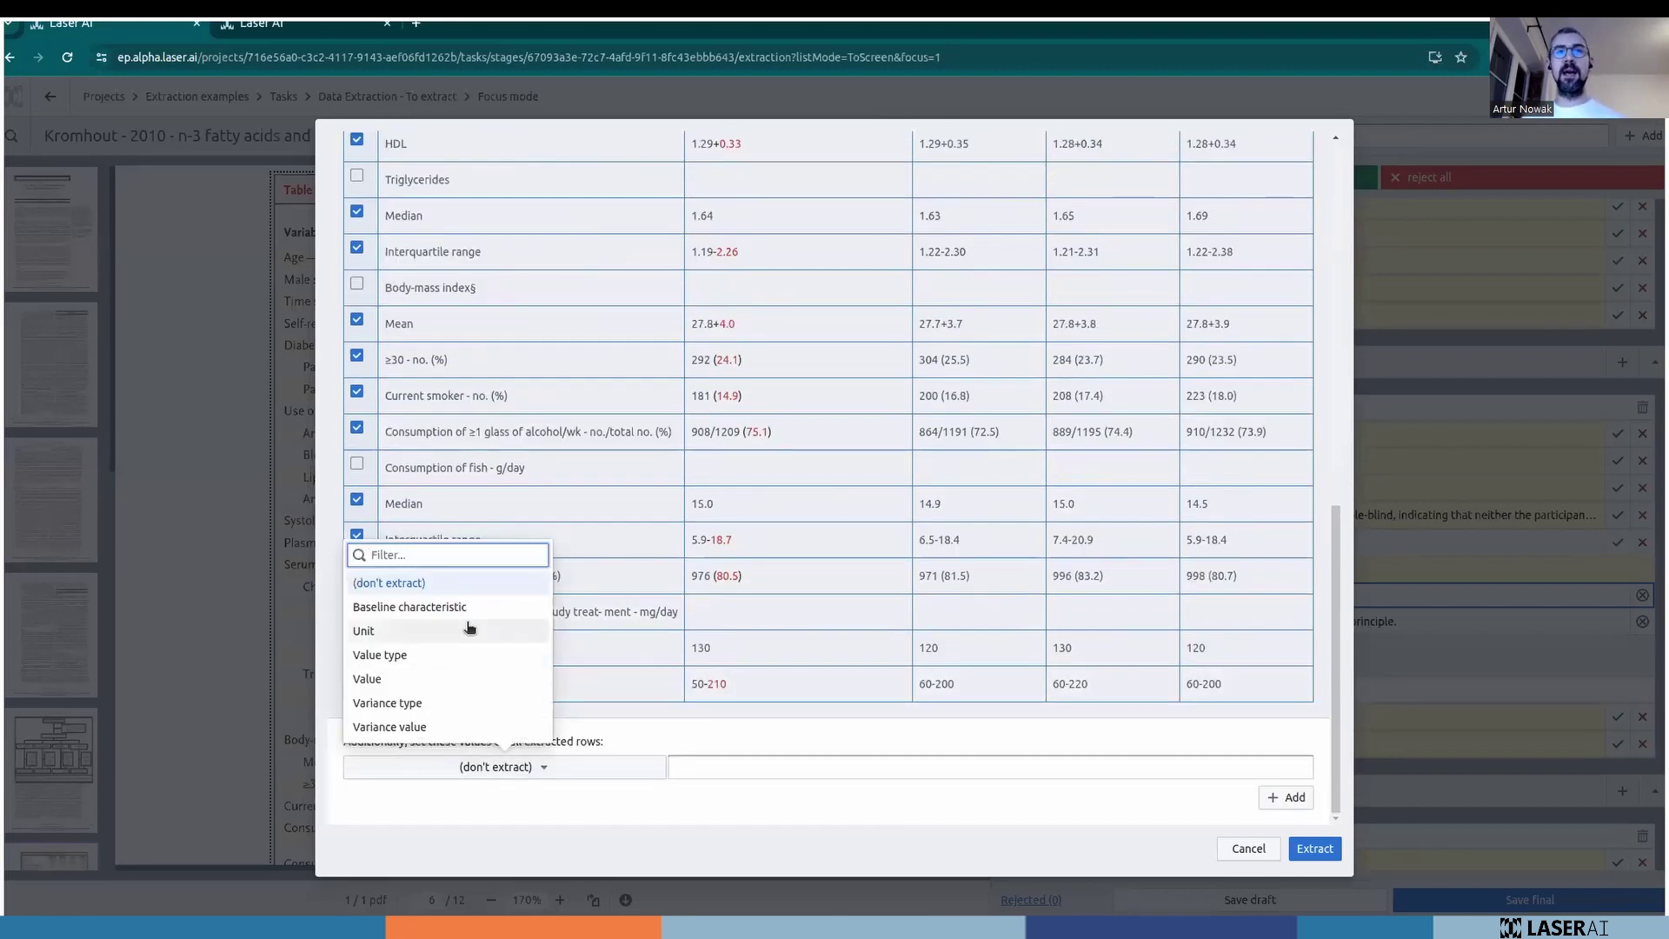
{"action": "left_click", "coordinate": [437, 642]}
{"action": "left_click", "coordinate": [728, 765]}
{"action": "scroll", "coordinate": [742, 700], "scroll_direction": "up", "scroll_amount": 10}
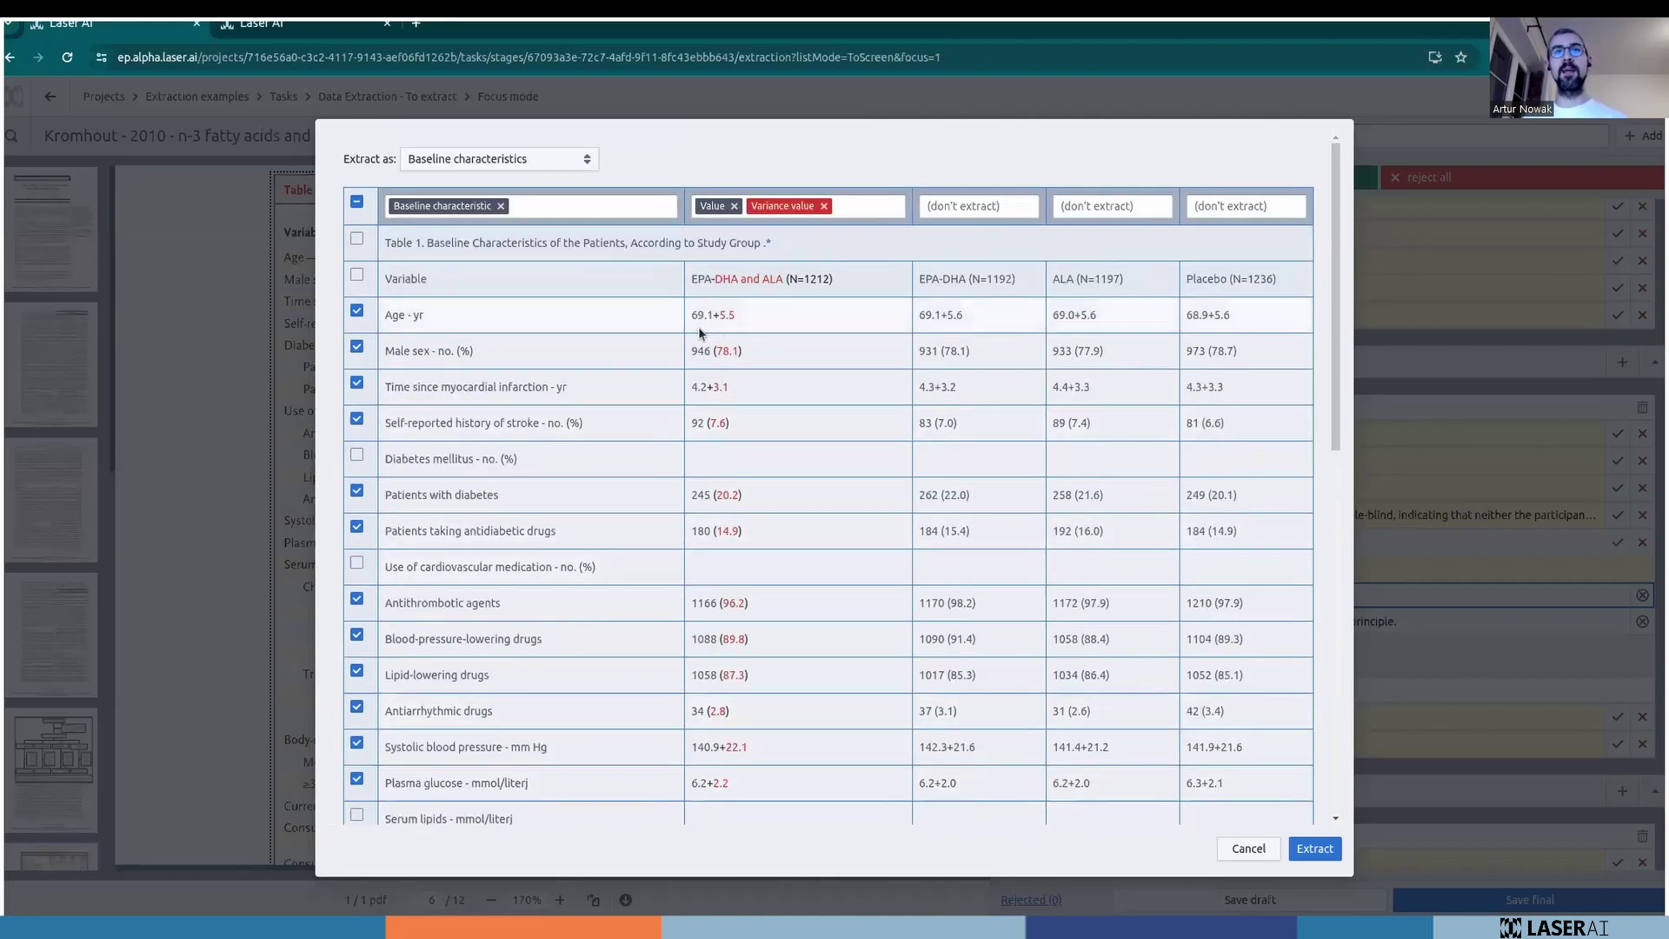
{"action": "scroll", "coordinate": [793, 612], "scroll_direction": "down", "scroll_amount": 10}
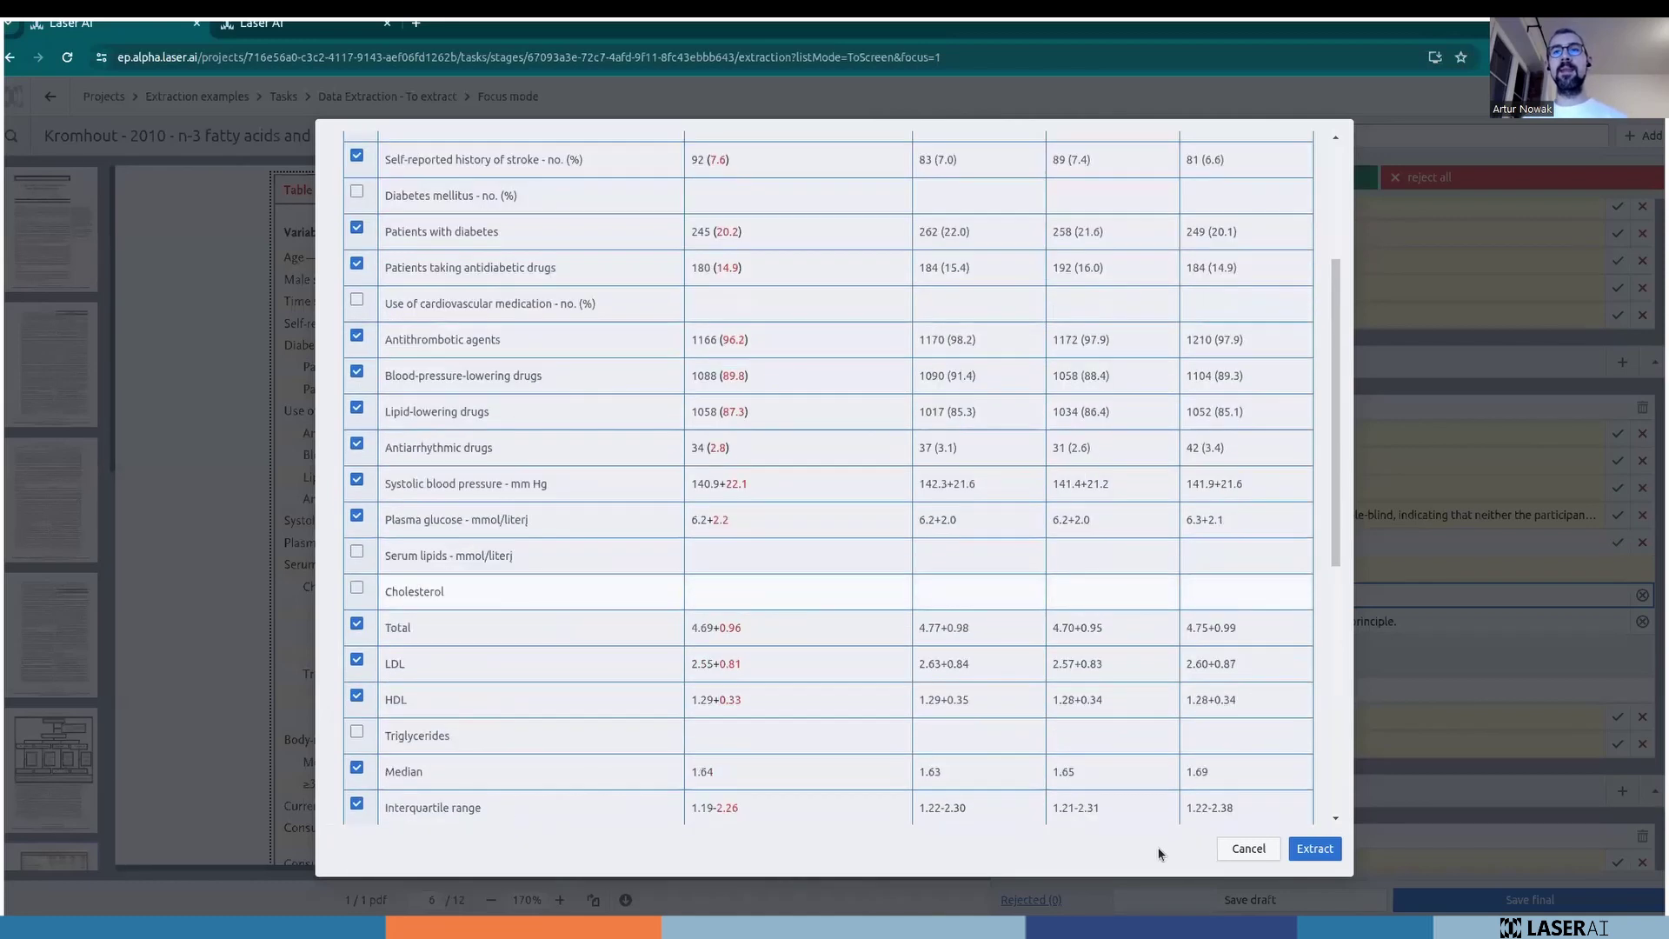
{"action": "left_click", "coordinate": [1307, 849]}
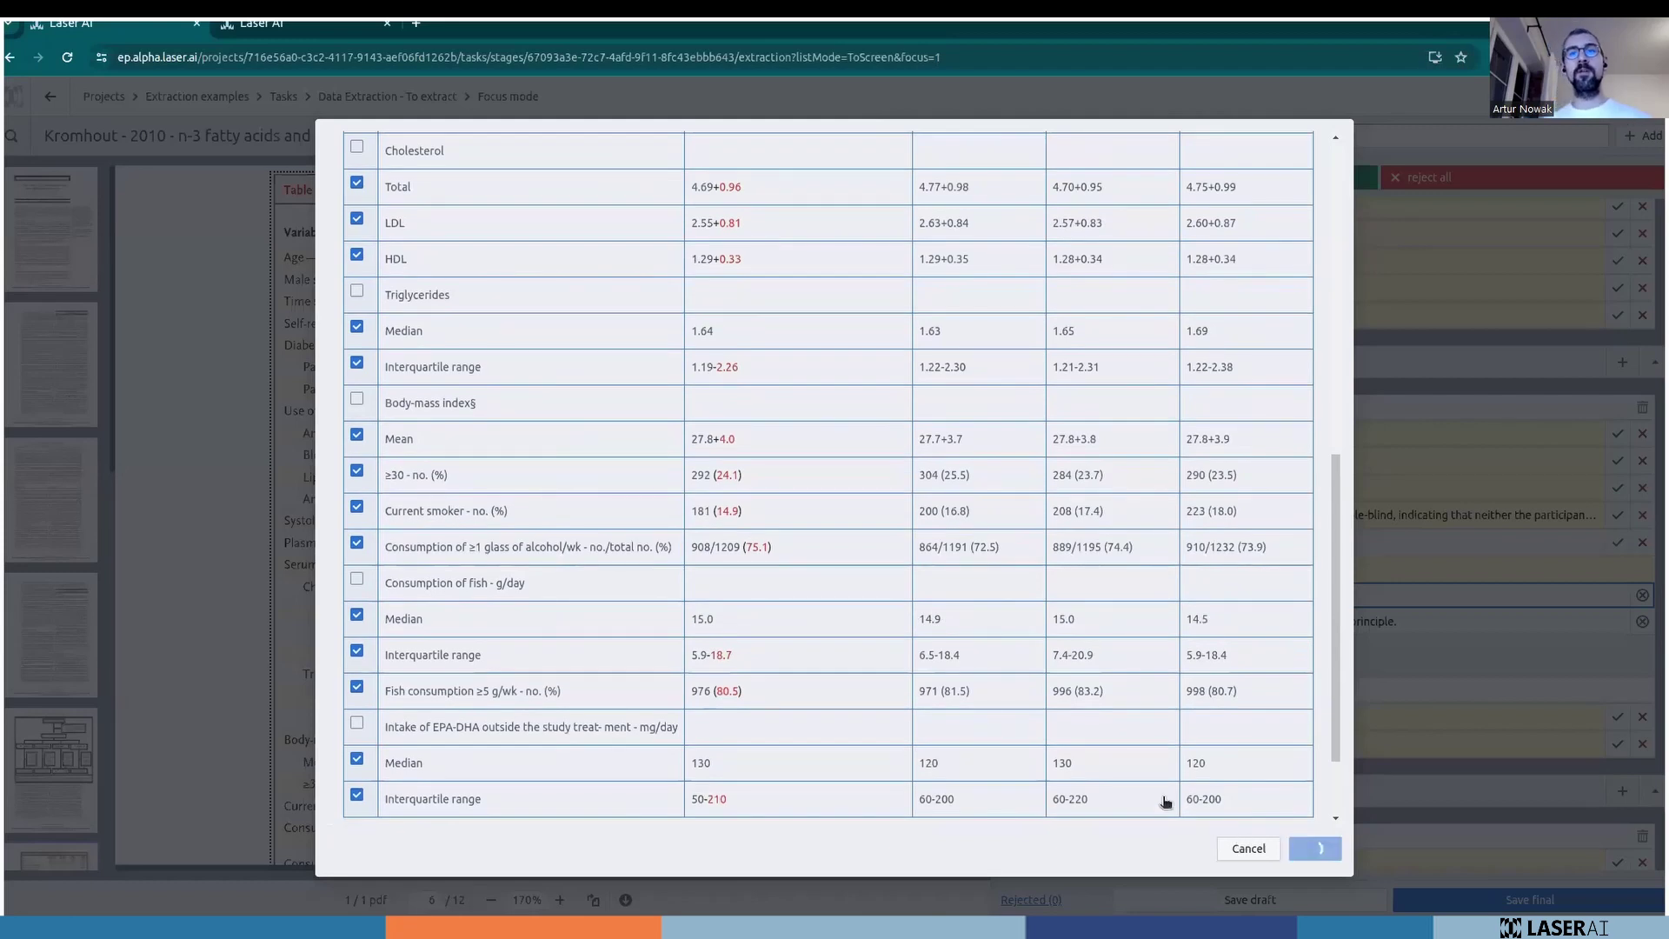
Compare the extracted Plasma glucose and Systolic blood pressure entries with Table 1, and accept the Systolic blood pressure Value of 140.9.
{"action": "scroll", "coordinate": [1199, 608], "scroll_direction": "down", "scroll_amount": 15}
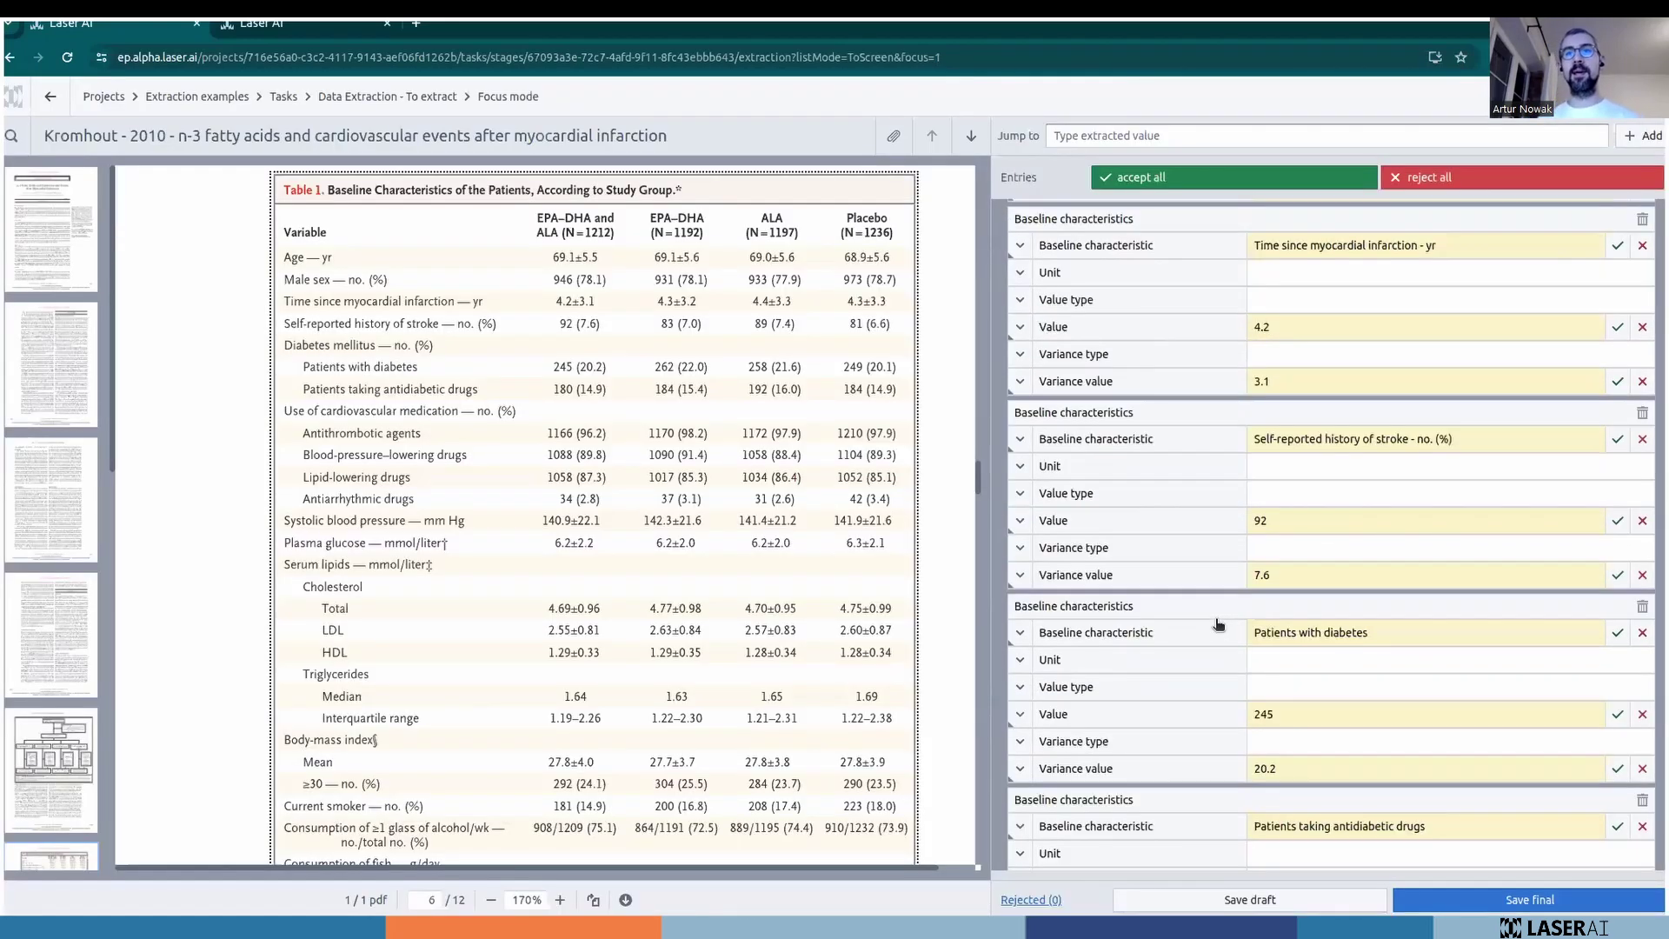
{"action": "scroll", "coordinate": [1215, 627], "scroll_direction": "down", "scroll_amount": 8}
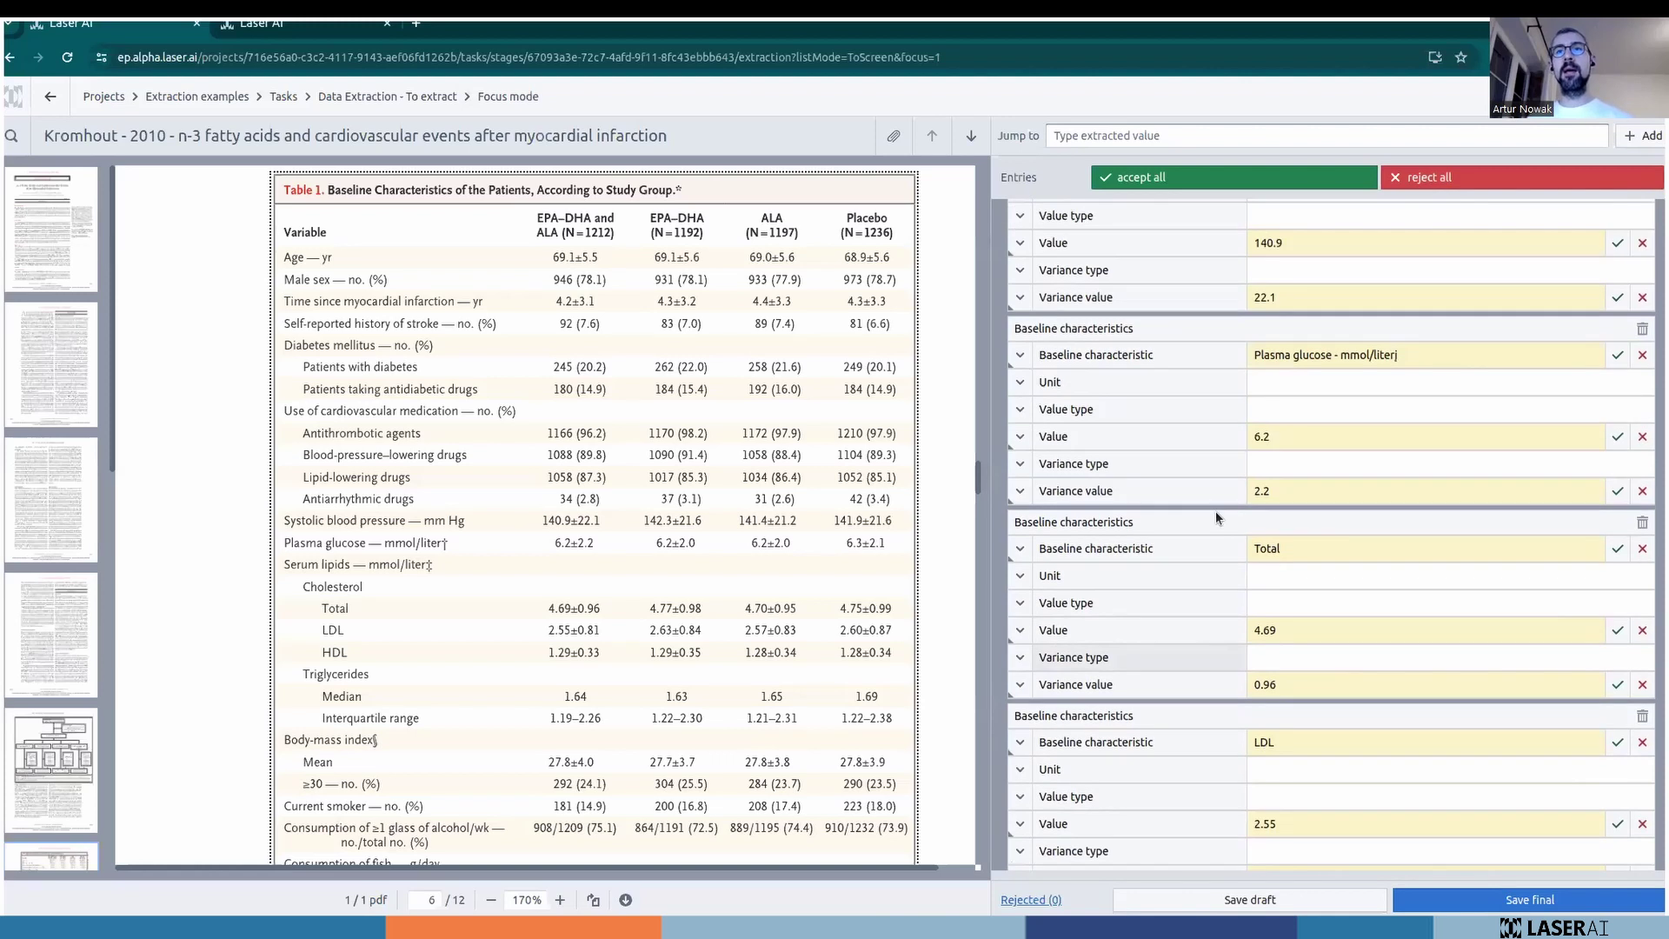
{"action": "left_click", "coordinate": [1166, 392]}
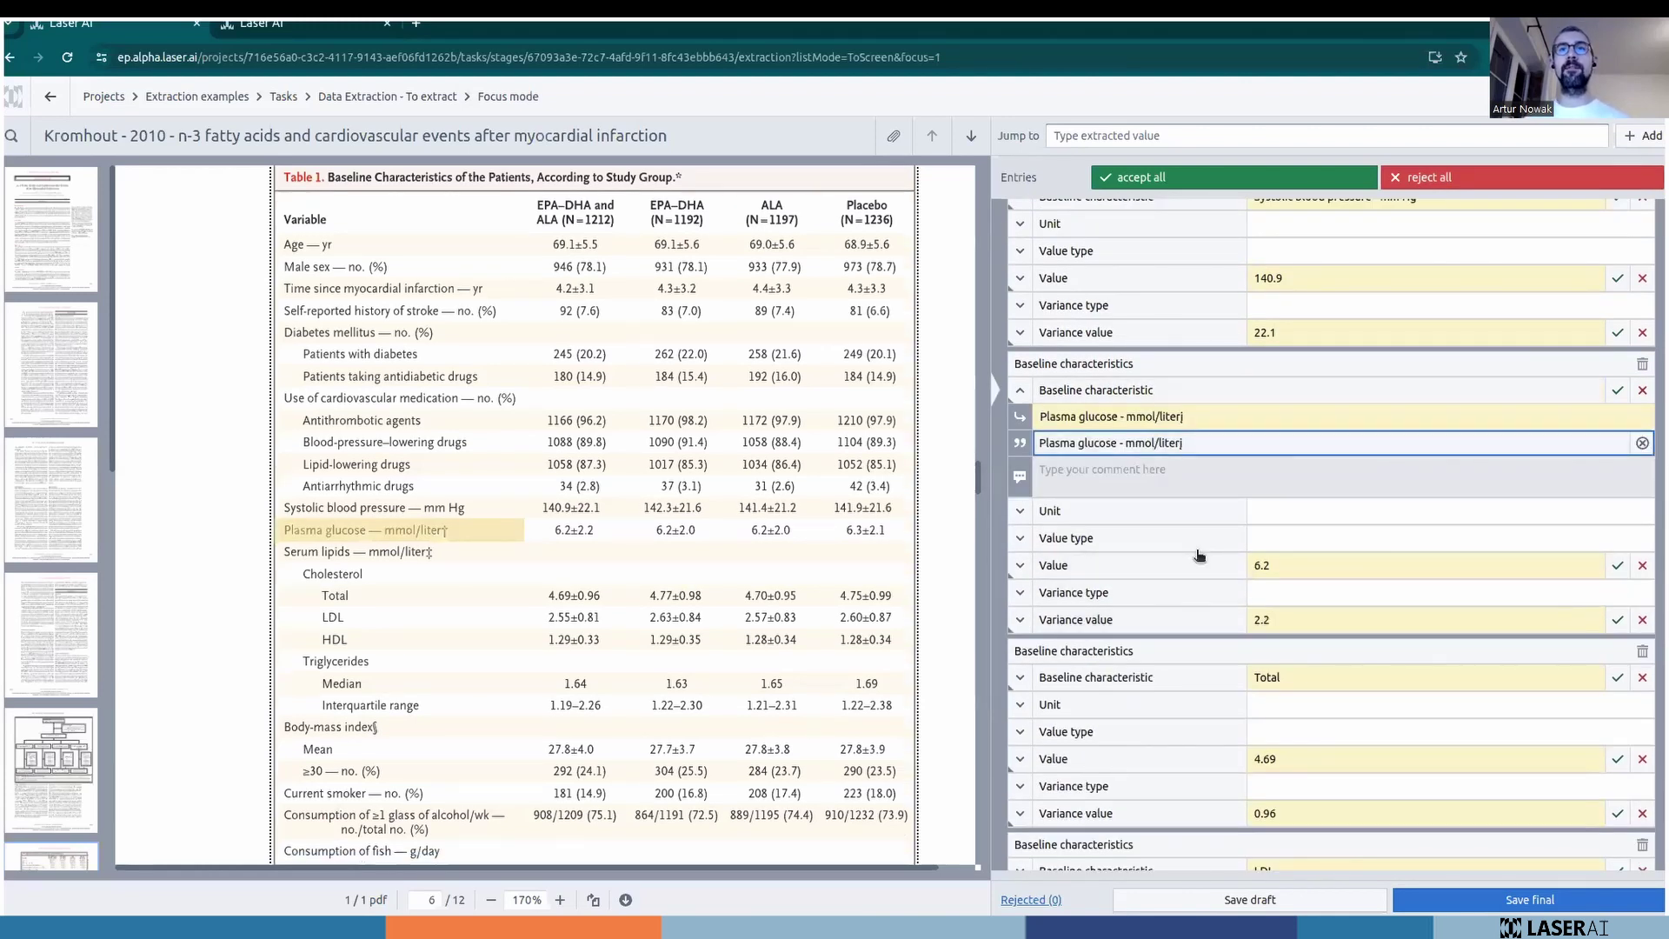
{"action": "scroll", "coordinate": [1159, 428], "scroll_direction": "up", "scroll_amount": 1}
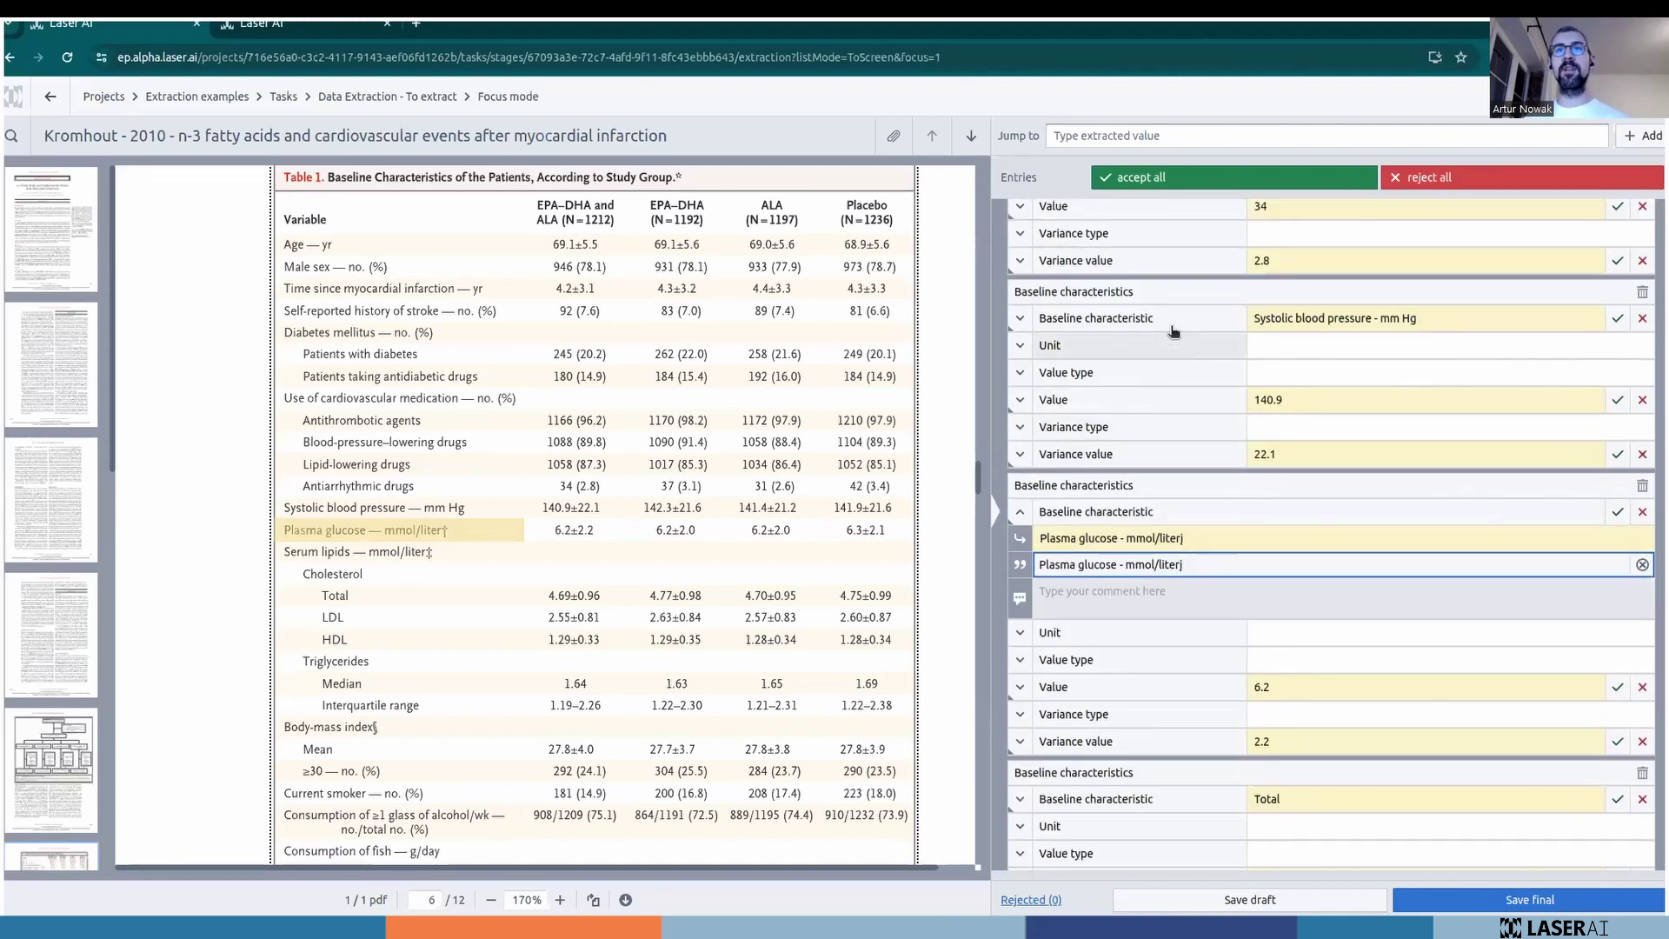
{"action": "left_click", "coordinate": [1169, 321]}
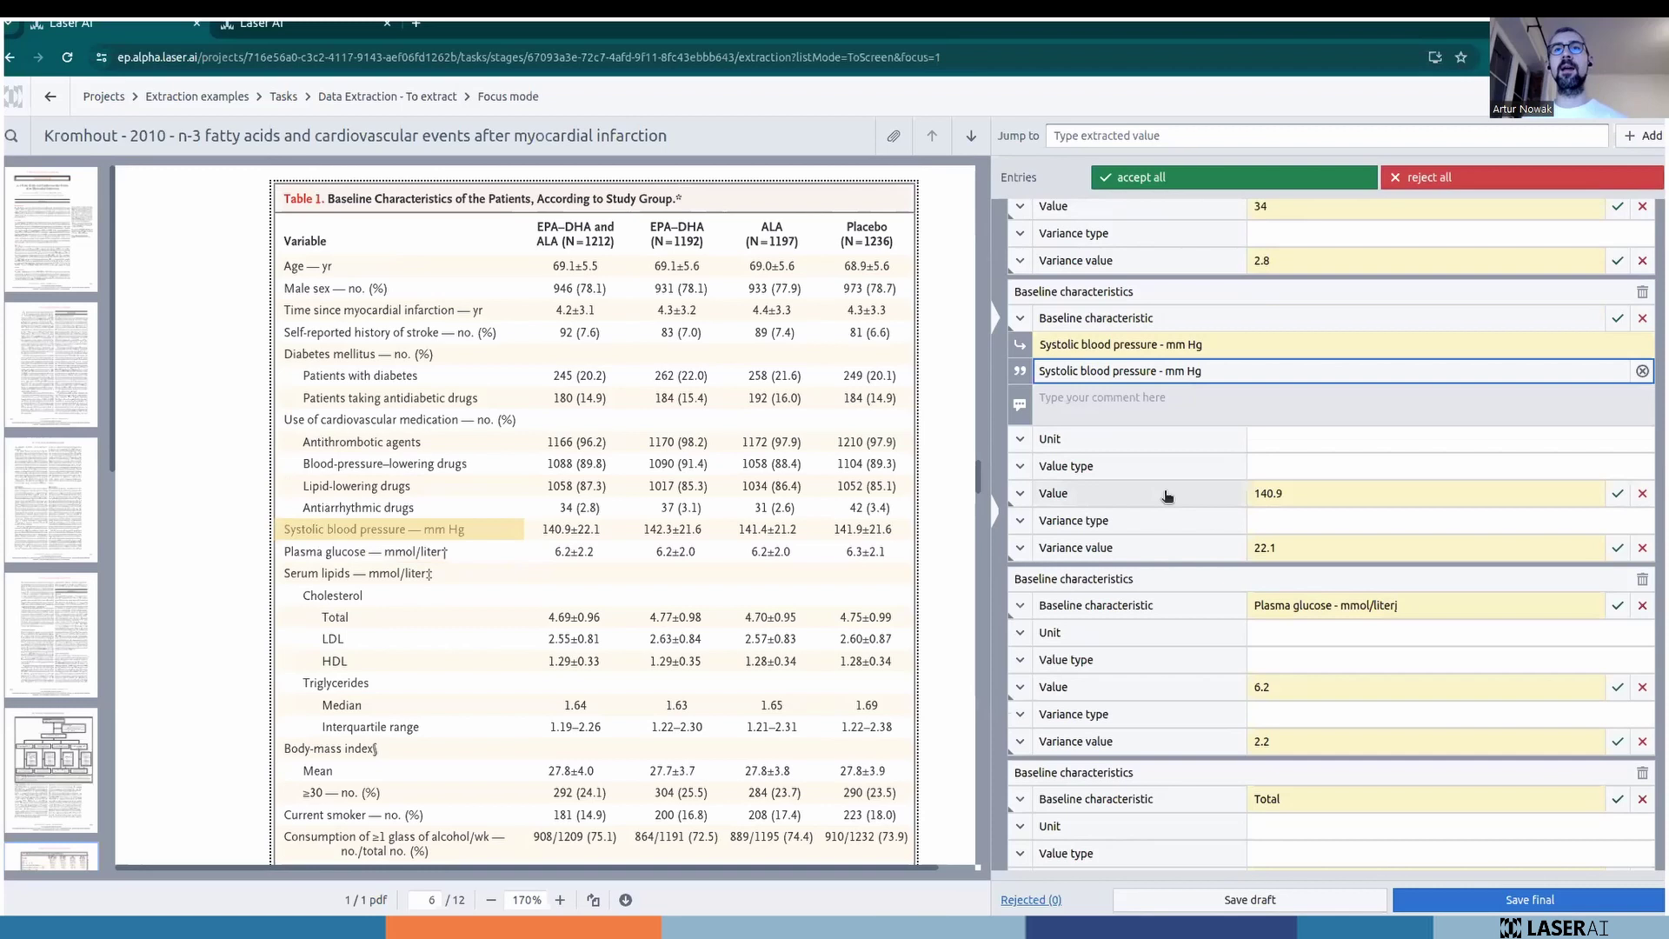
{"action": "left_click", "coordinate": [1167, 494]}
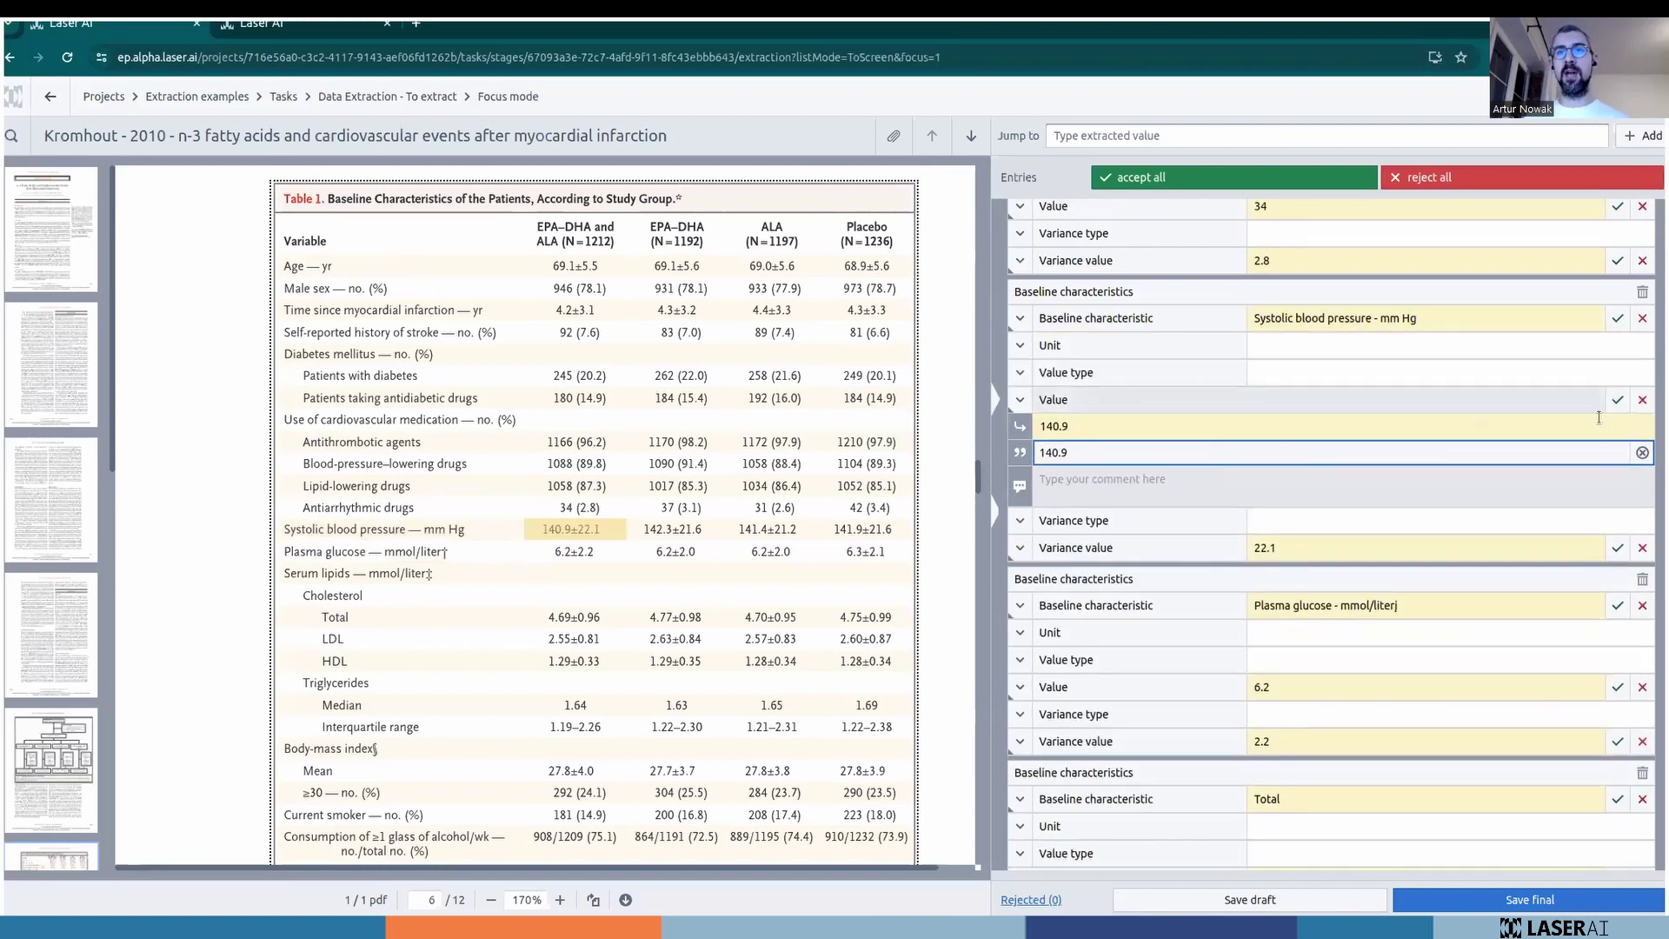
{"action": "left_click", "coordinate": [1617, 399]}
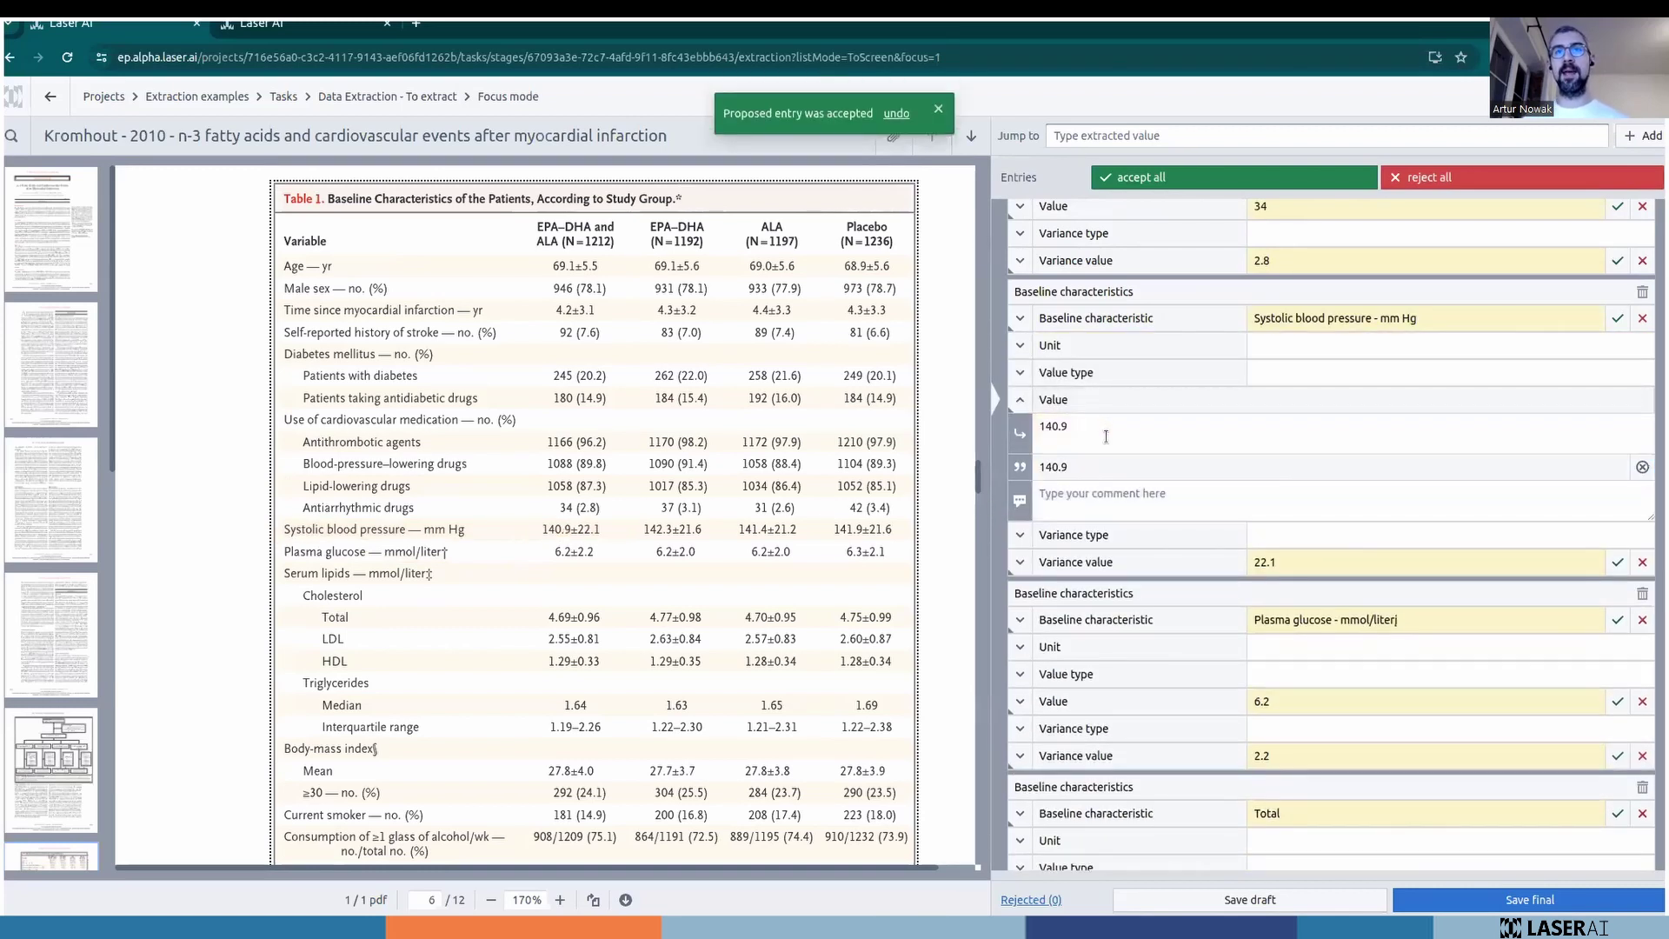
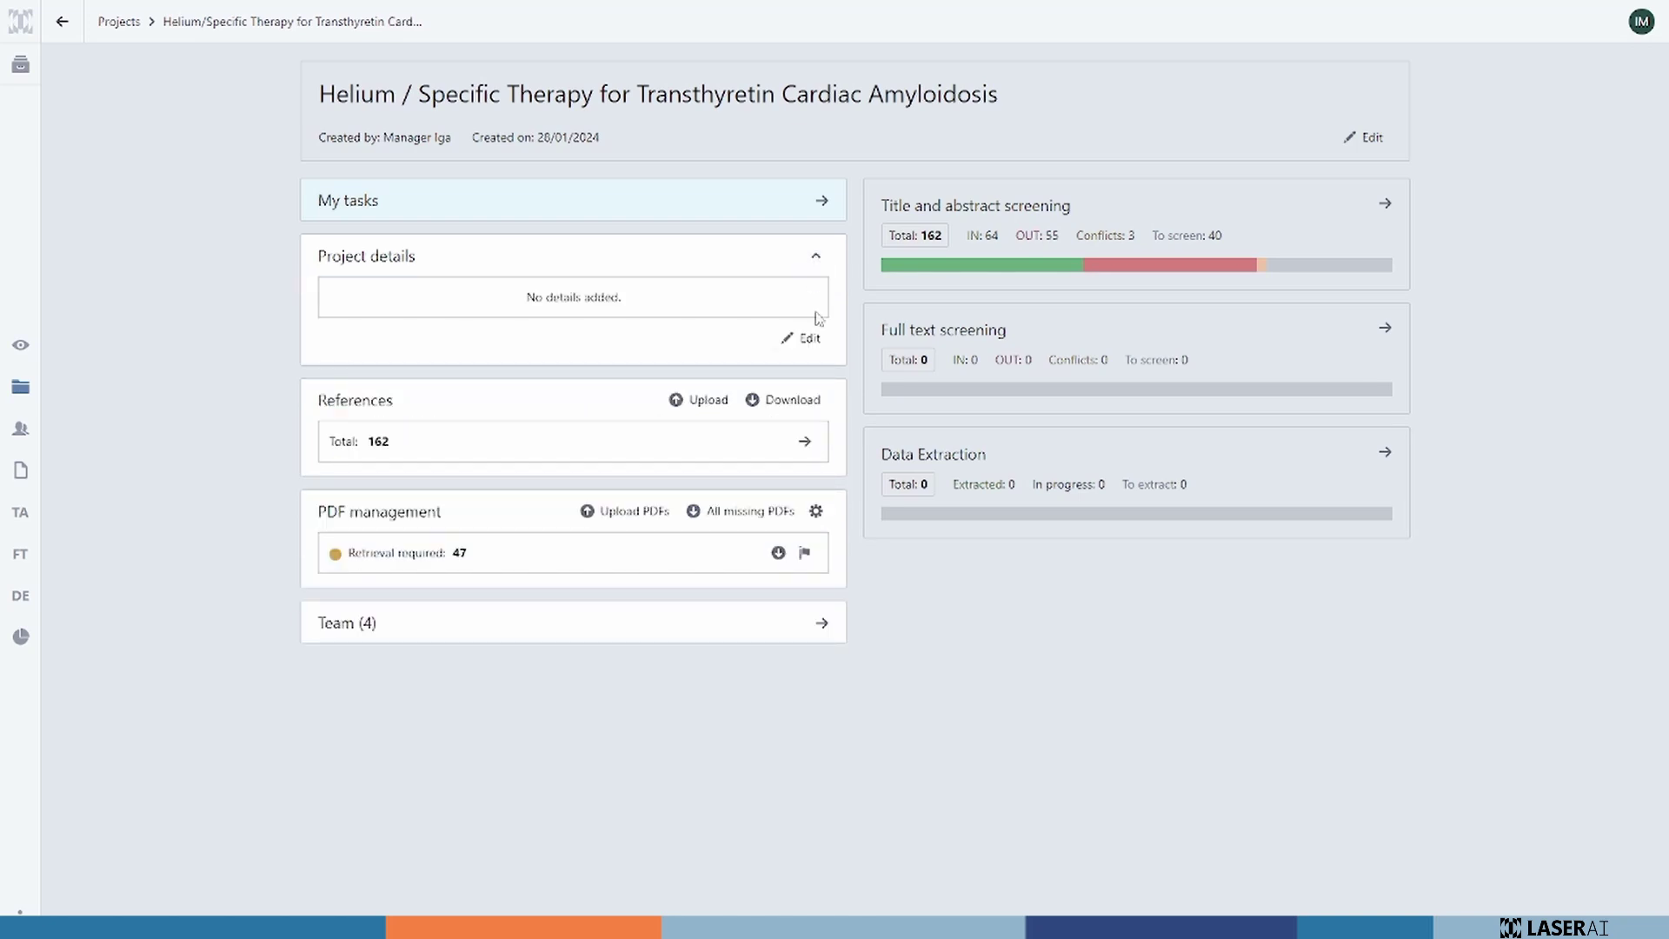
Save the project details as "see the draft report :" with the pasted Google spreadsheet link, and view them in the other Laser AI window.
{"action": "left_click", "coordinate": [807, 338]}
{"action": "left_click", "coordinate": [800, 446]}
{"action": "type", "text": "see the draft r"}
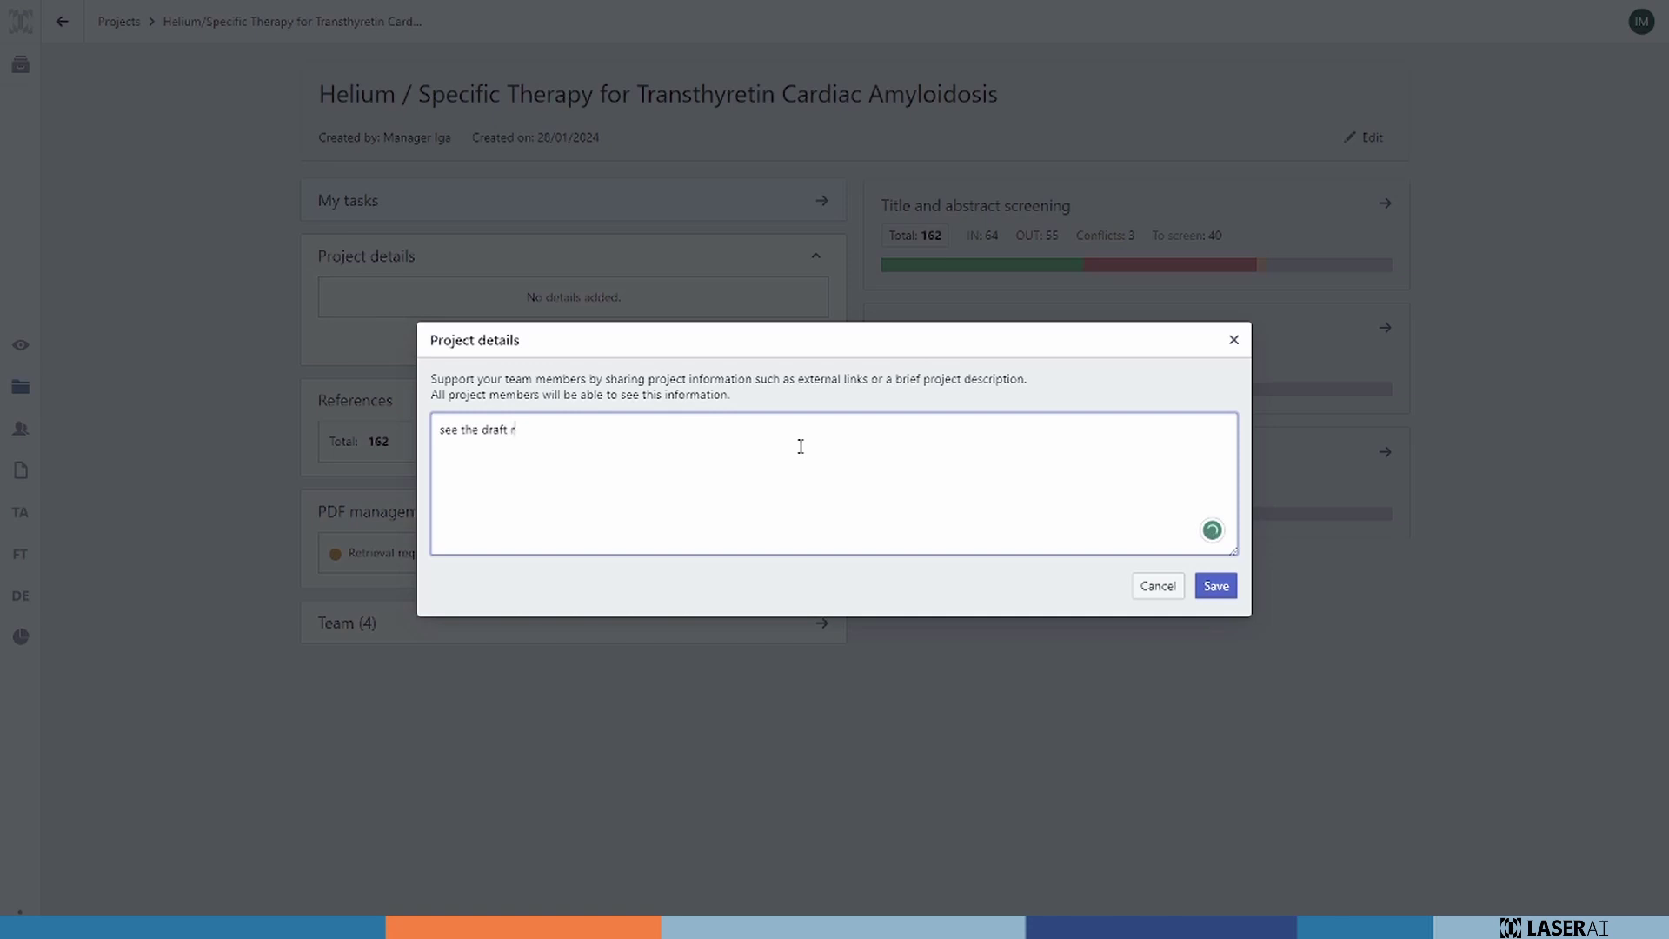
{"action": "type", "text": ":"}
{"action": "key", "text": "Return"}
{"action": "key", "text": "ctrl+v"}
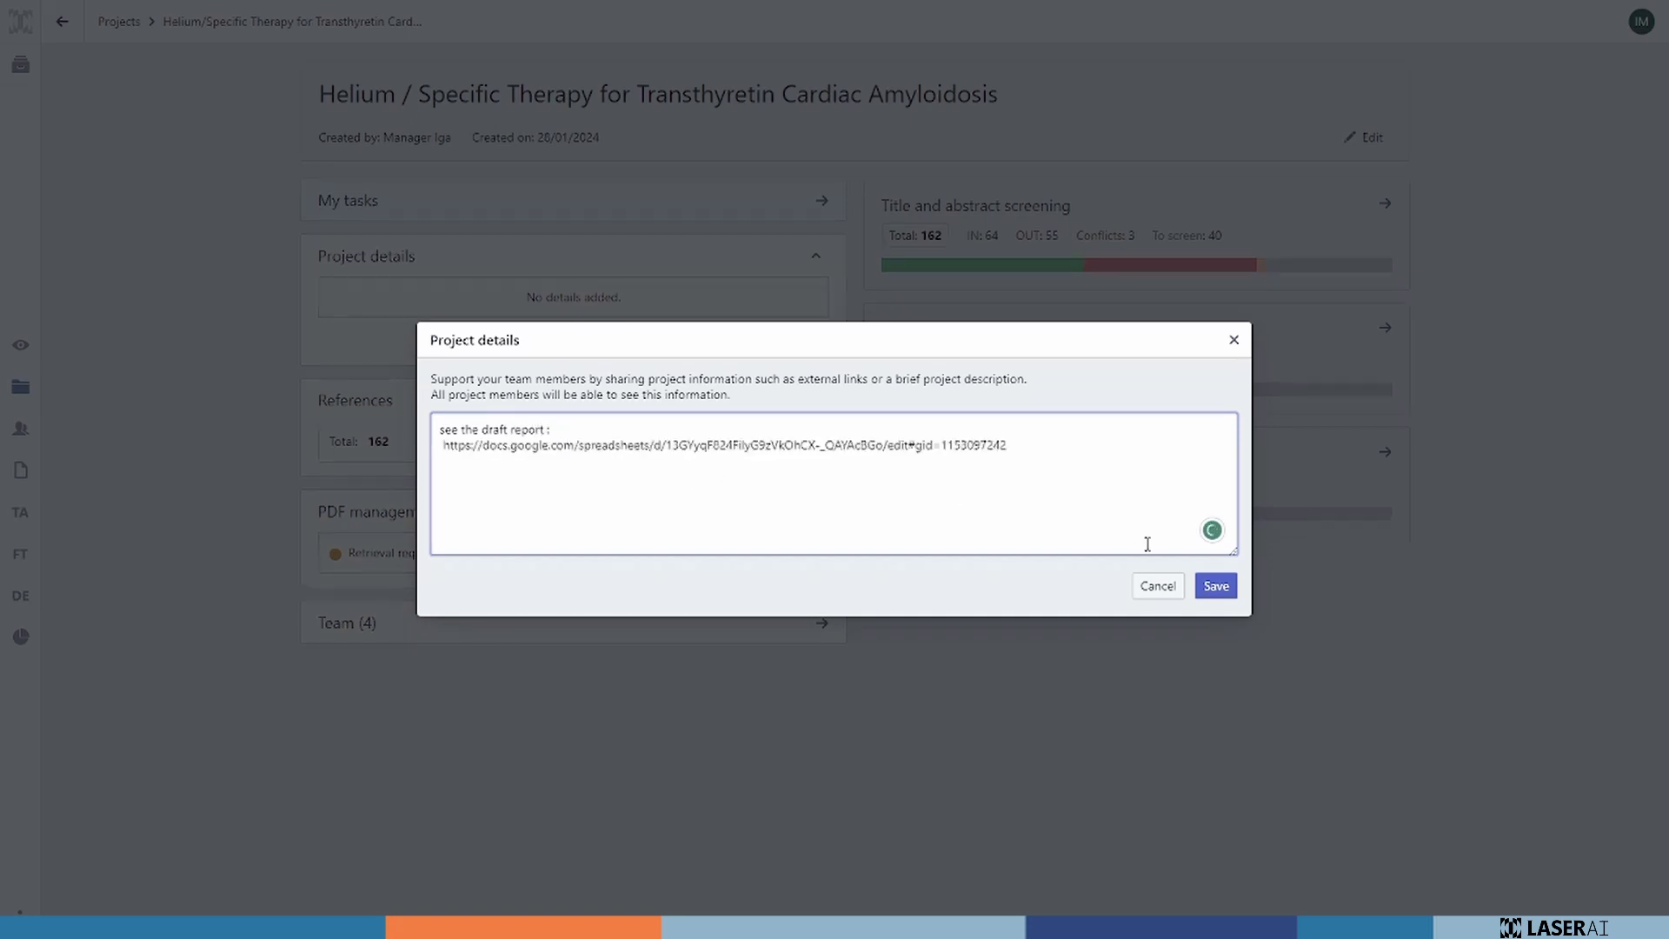
{"action": "left_click", "coordinate": [1215, 586]}
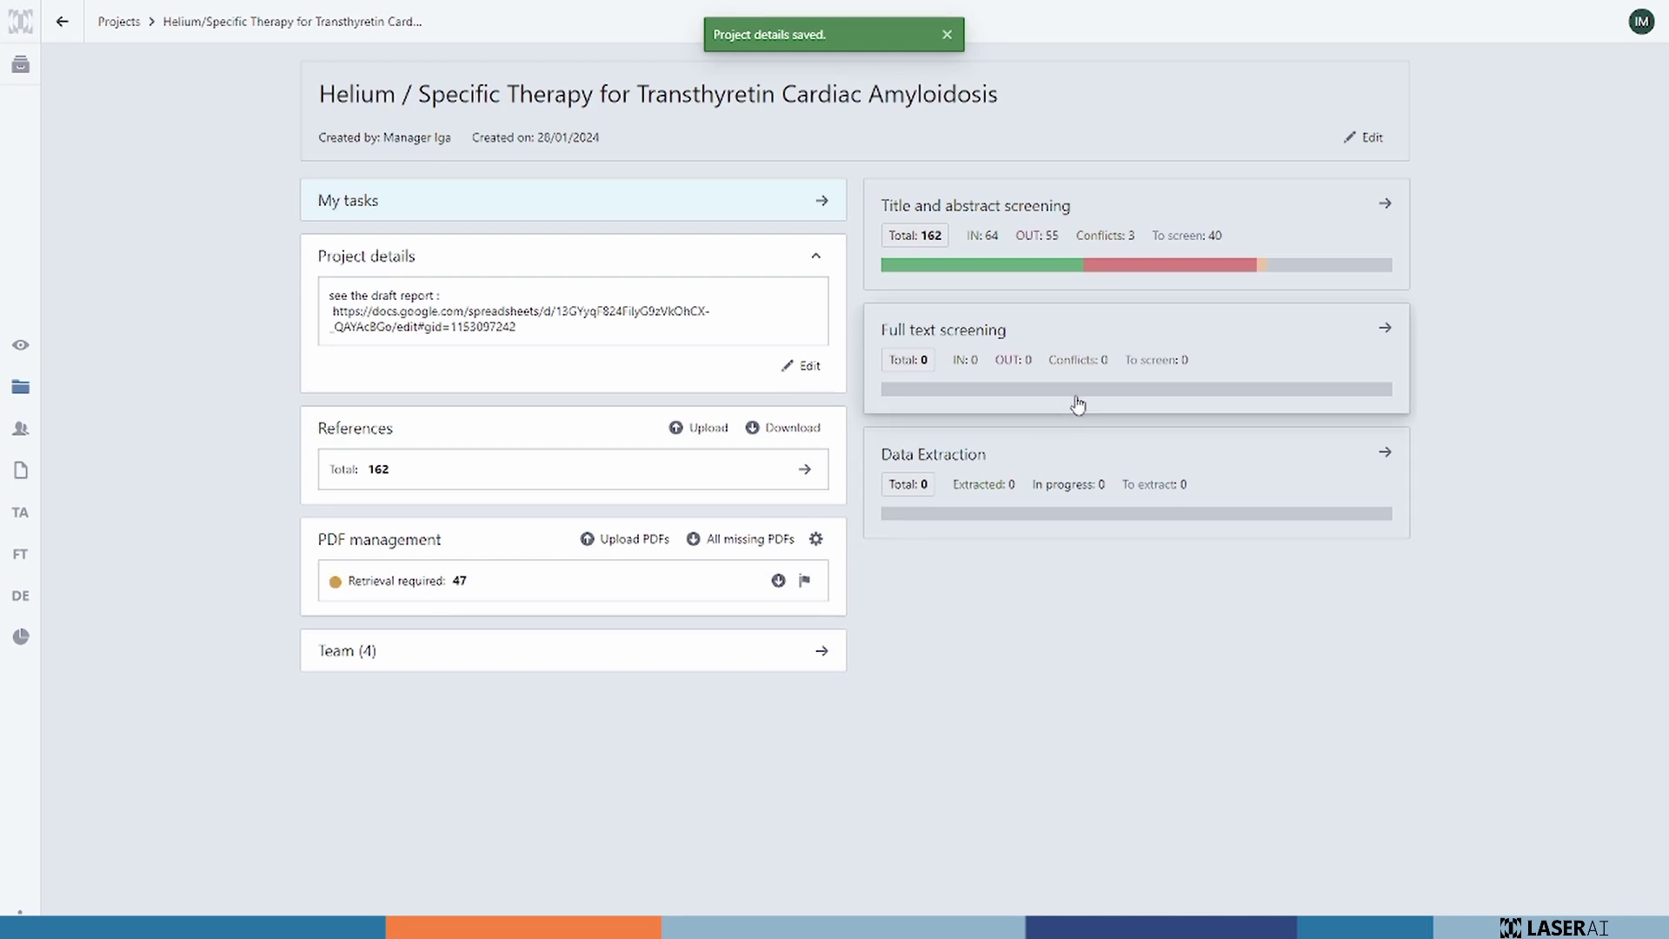
{"action": "key", "text": "super+Tab"}
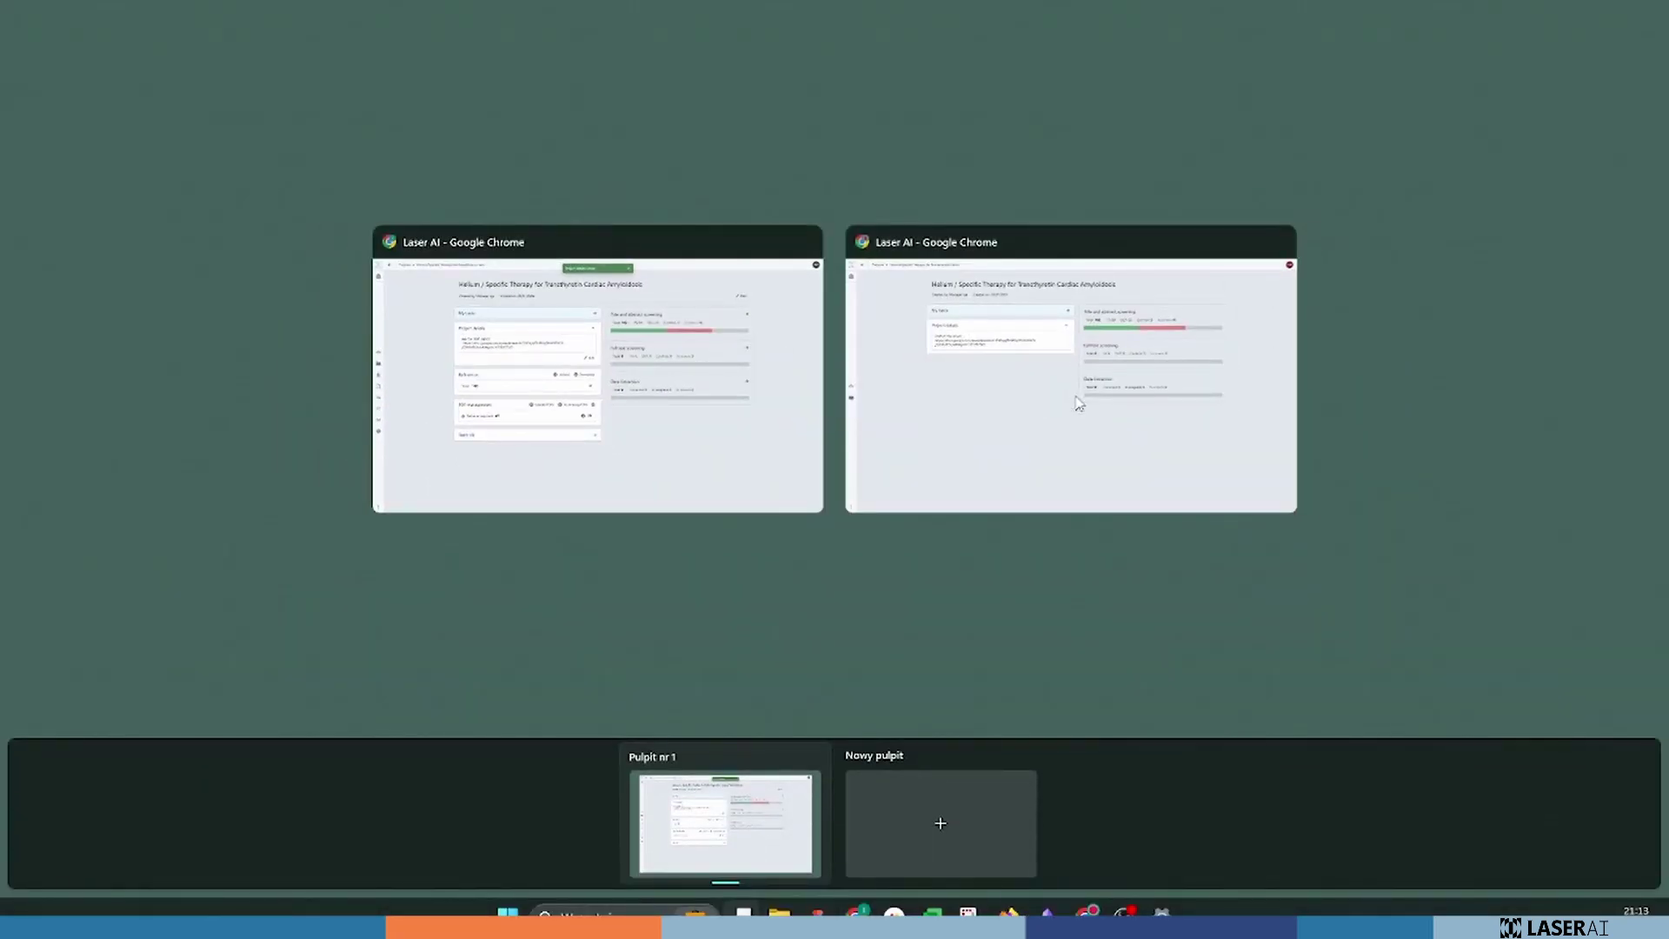
{"action": "left_click", "coordinate": [993, 407]}
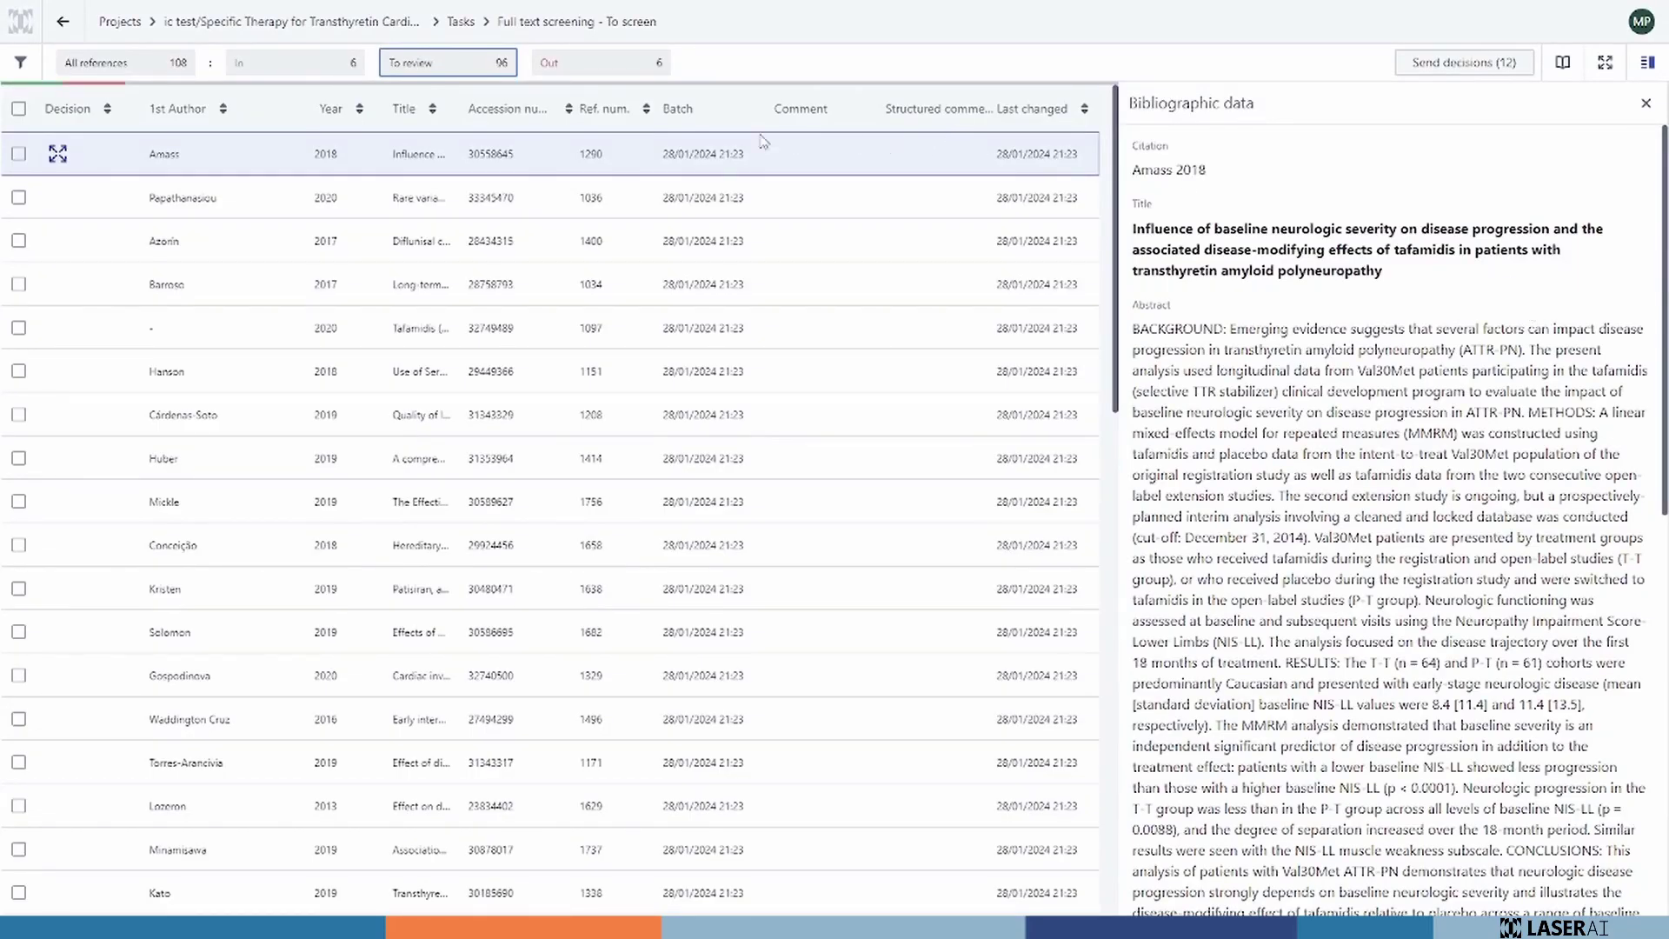
Open reference 1290 from the full text screening list in focus mode and read its bibliographic data.
{"action": "double_click", "coordinate": [681, 164]}
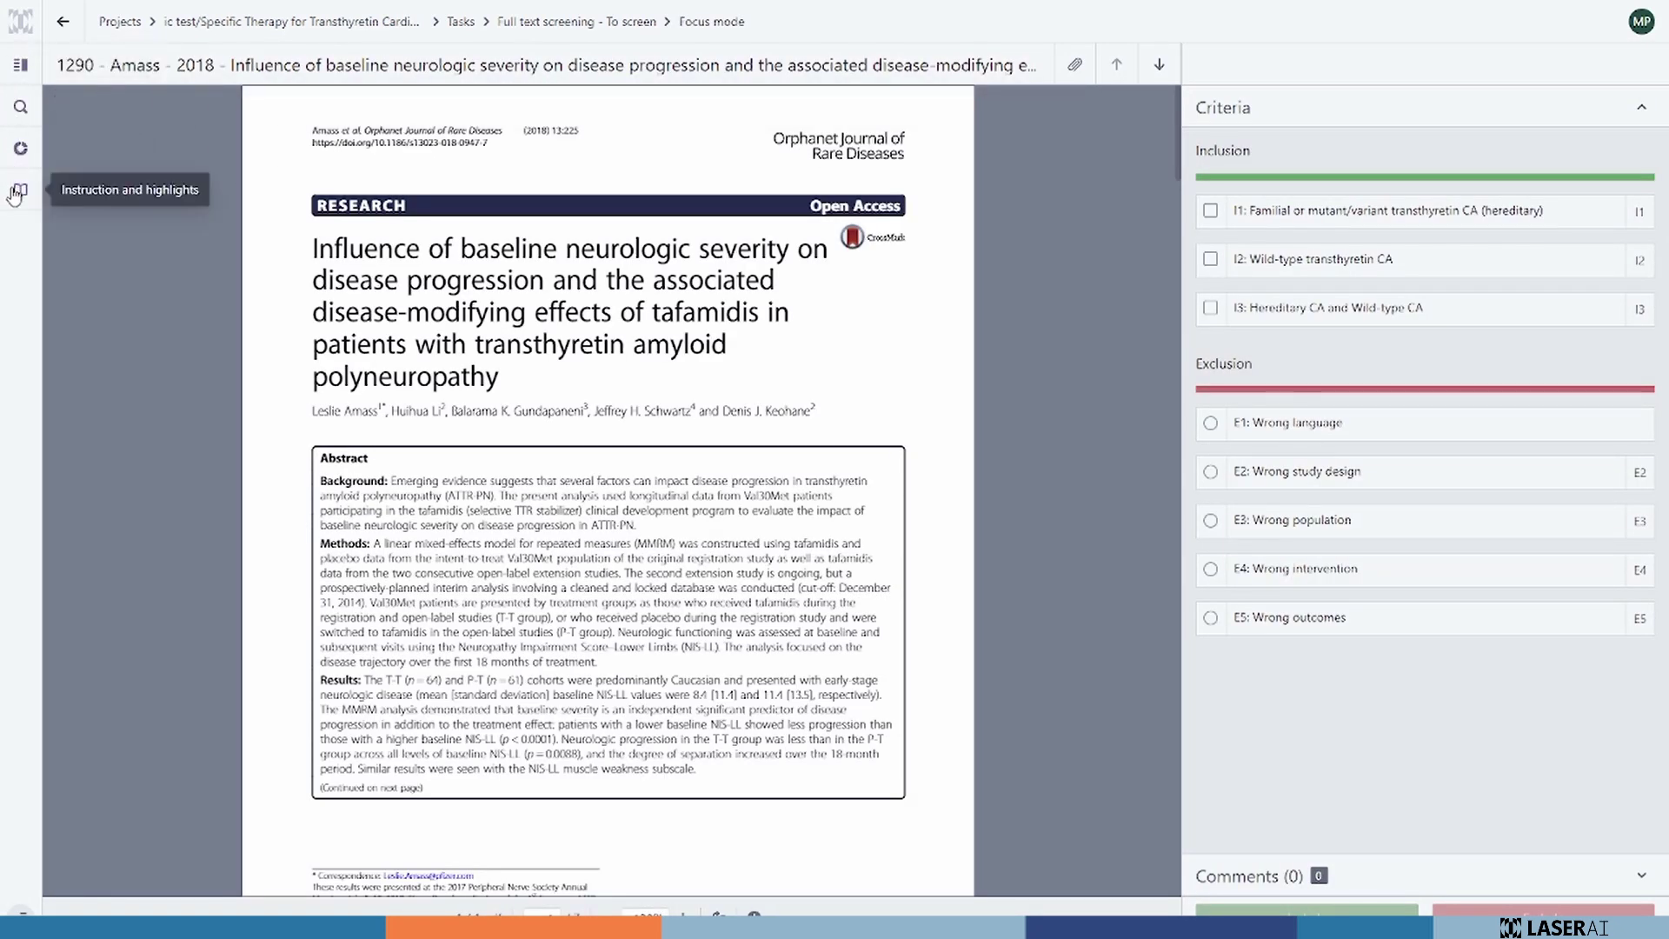
{"action": "left_click", "coordinate": [20, 64]}
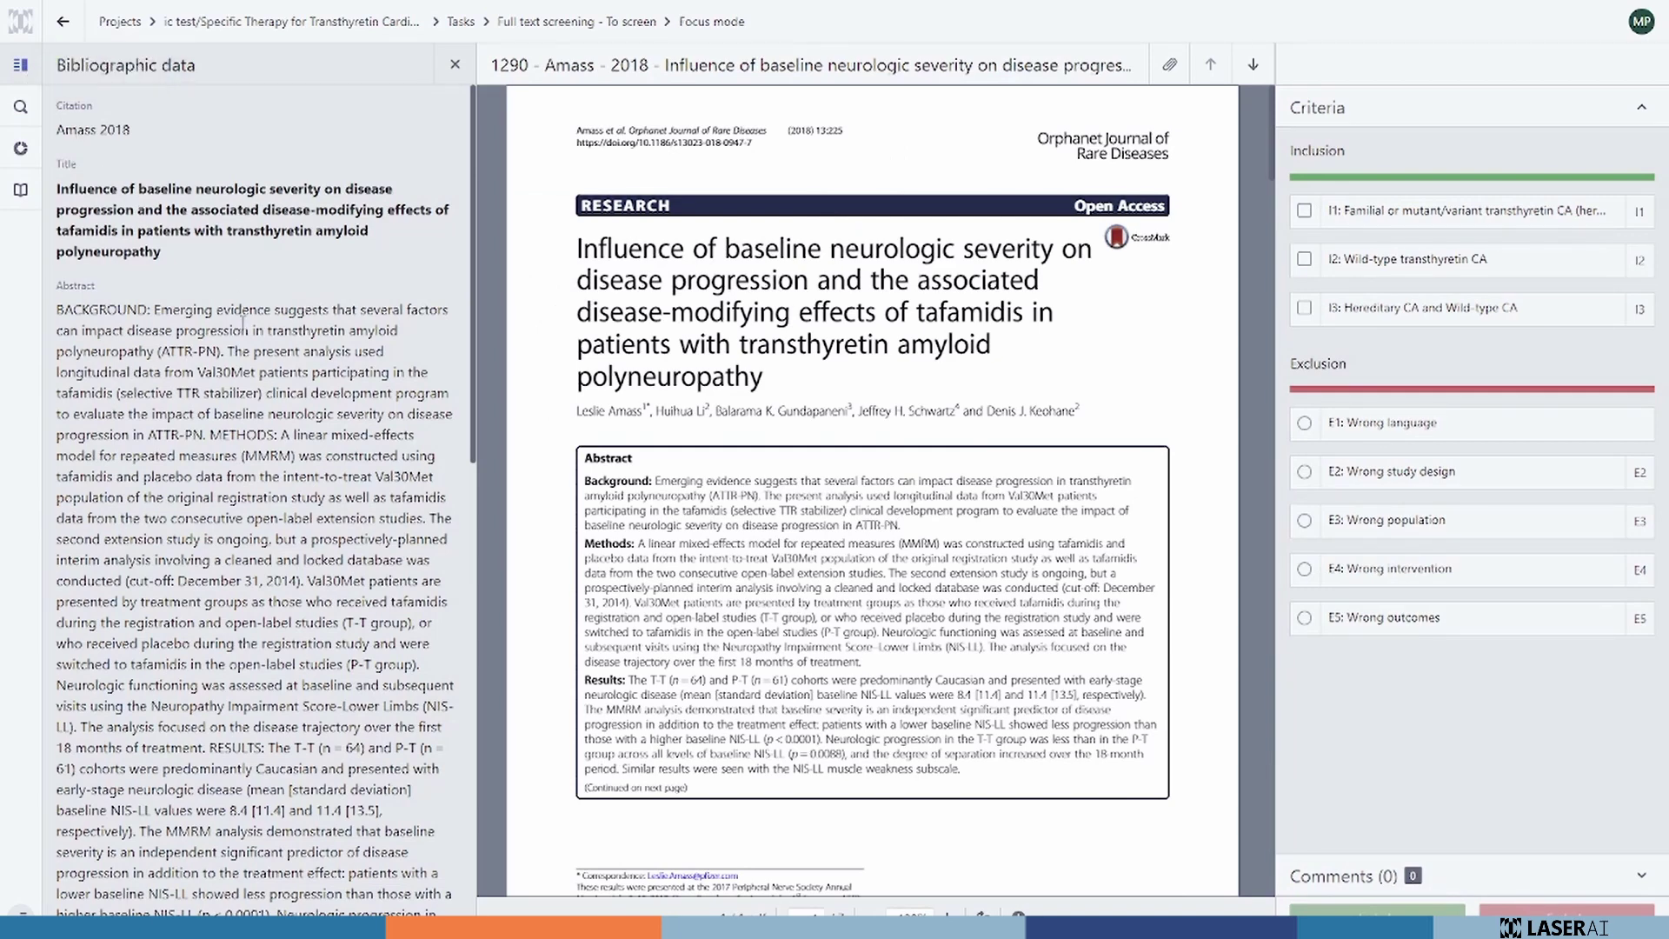
{"action": "scroll", "coordinate": [243, 323], "scroll_direction": "down", "scroll_amount": 6}
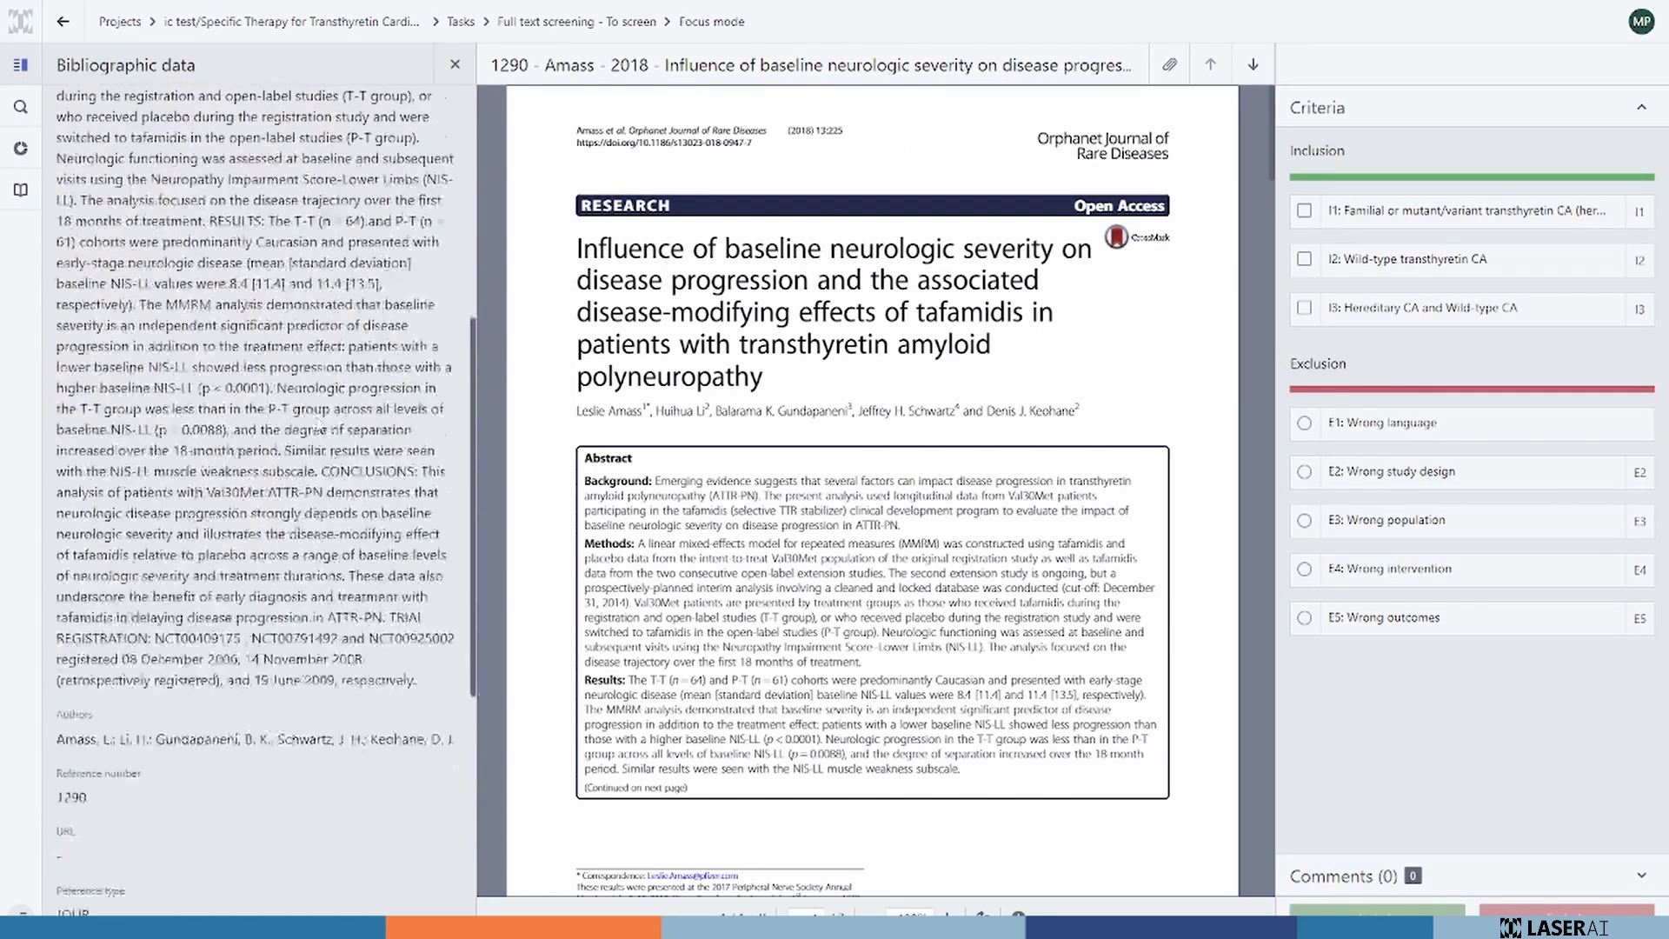
{"action": "scroll", "coordinate": [319, 427], "scroll_direction": "up", "scroll_amount": 8}
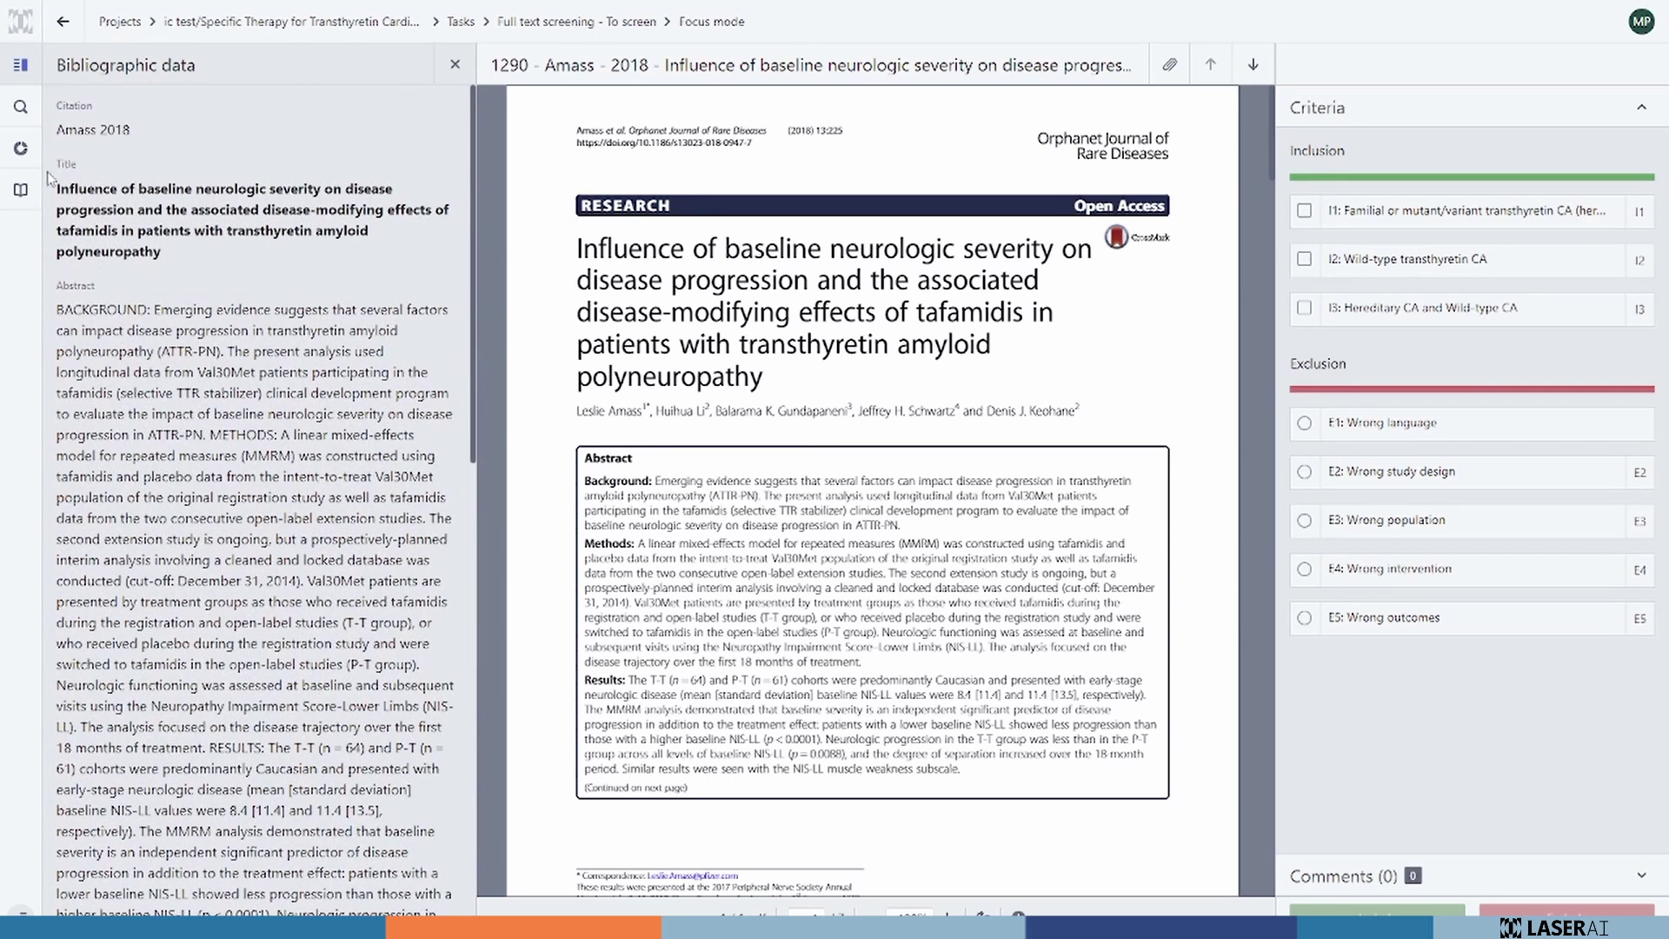
Examine the screening instructions for the exclusion criteria Wrong population and Wrong study design.
{"action": "left_click", "coordinate": [22, 190]}
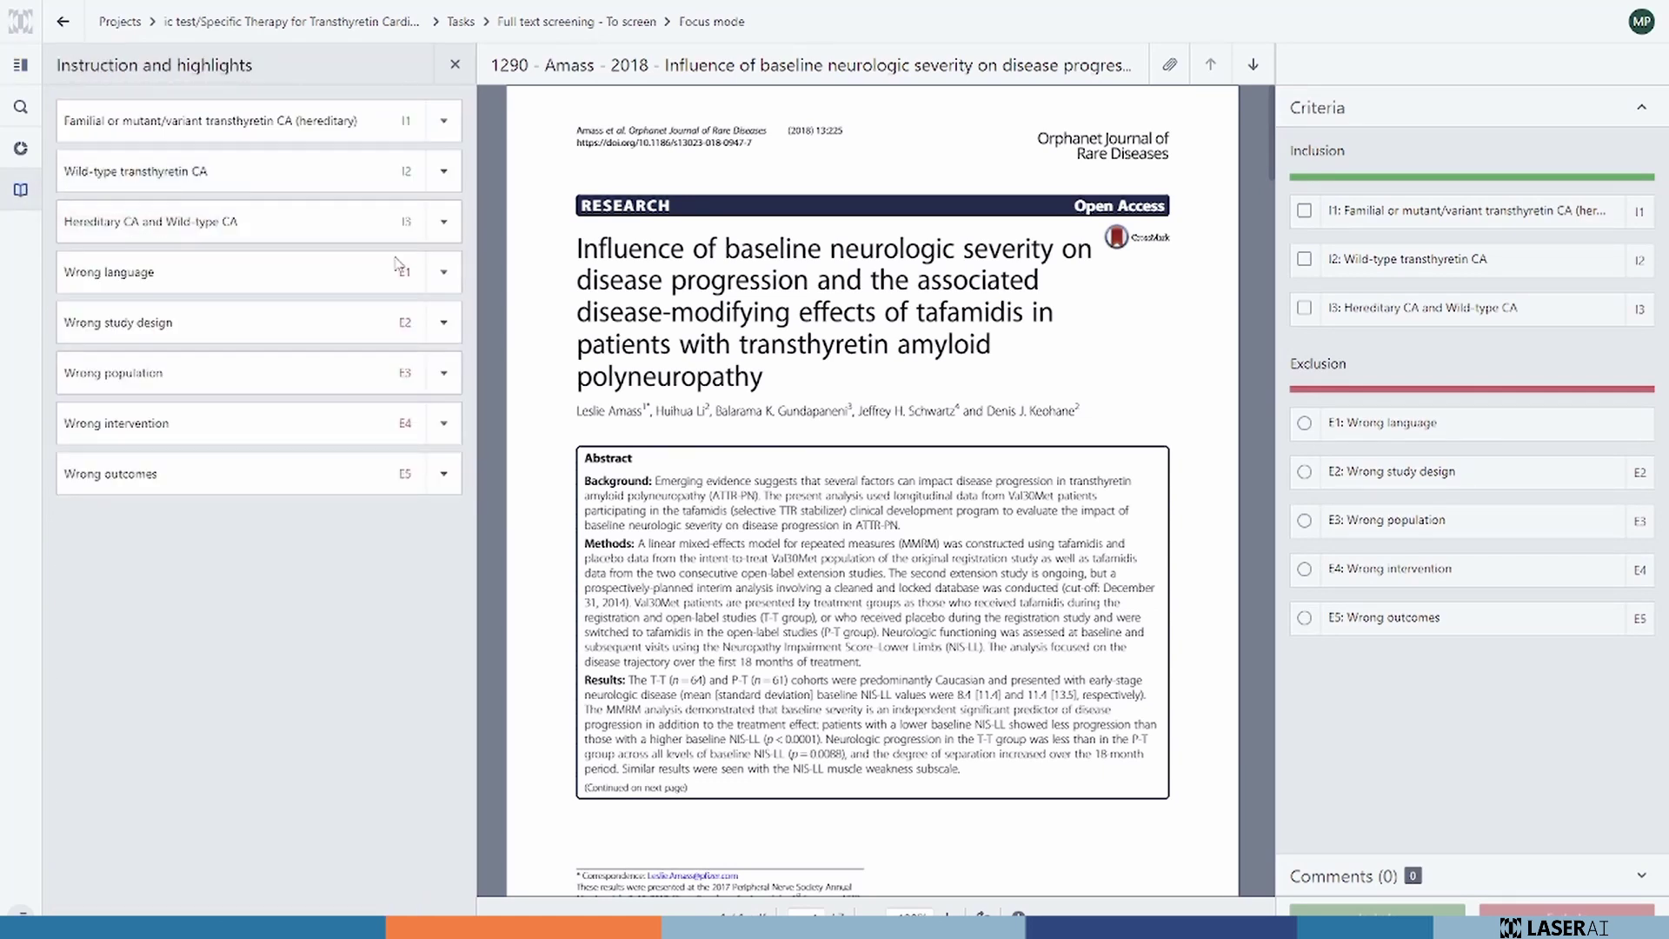
{"action": "left_click", "coordinate": [443, 377]}
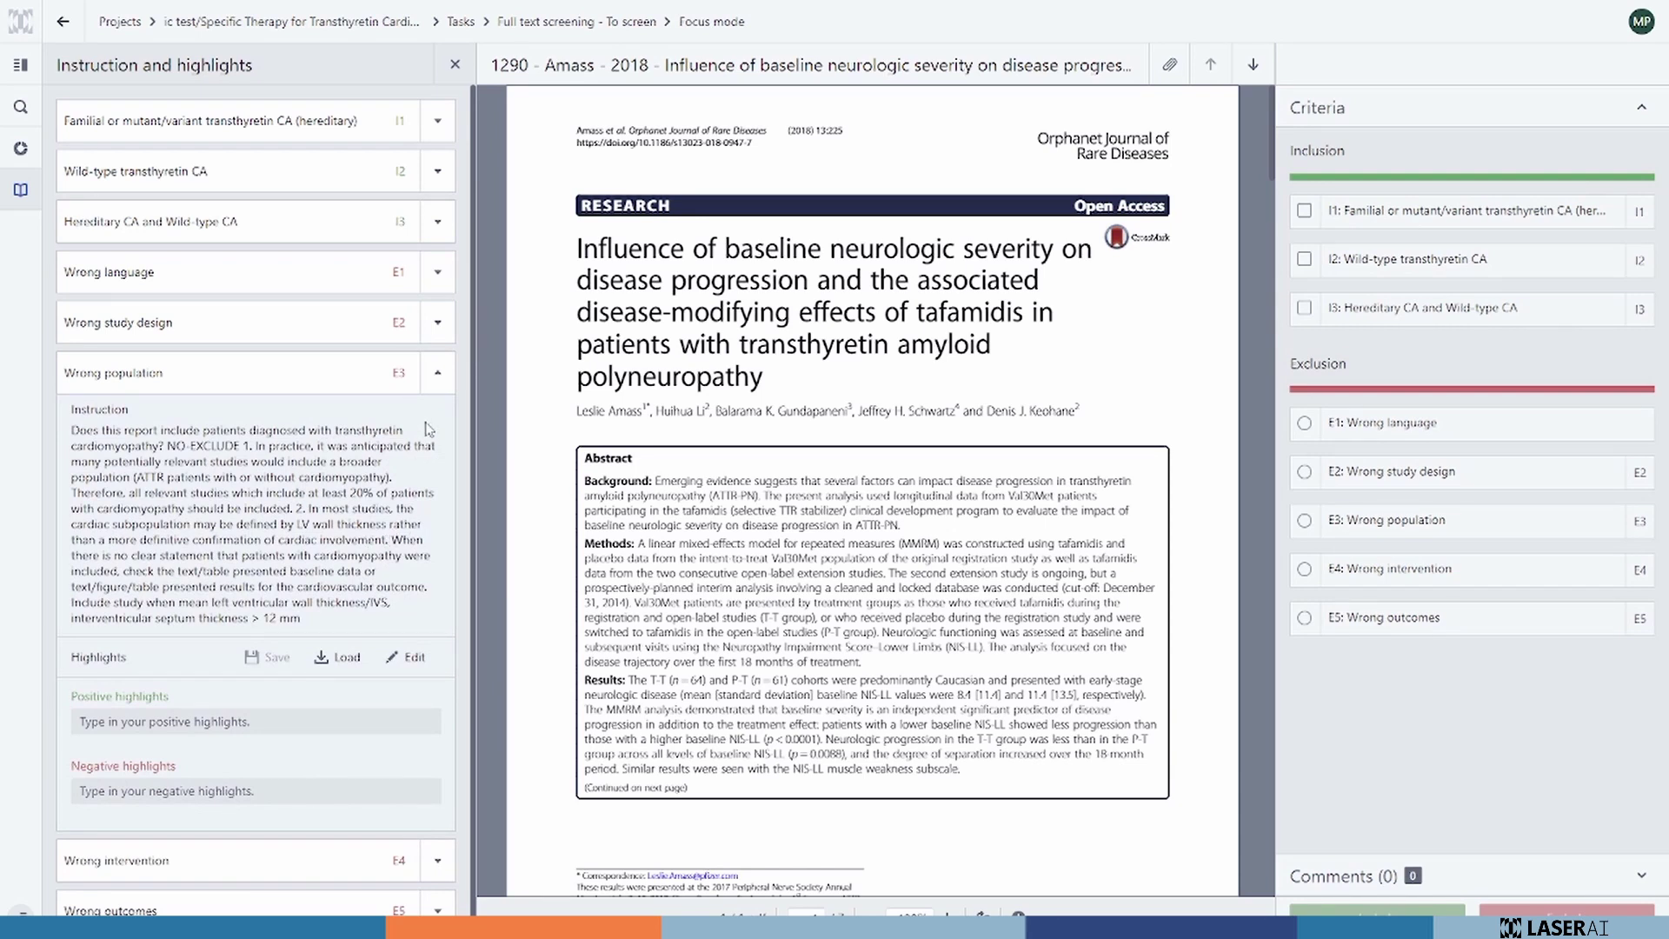
{"action": "left_click", "coordinate": [437, 372]}
{"action": "left_click", "coordinate": [442, 325]}
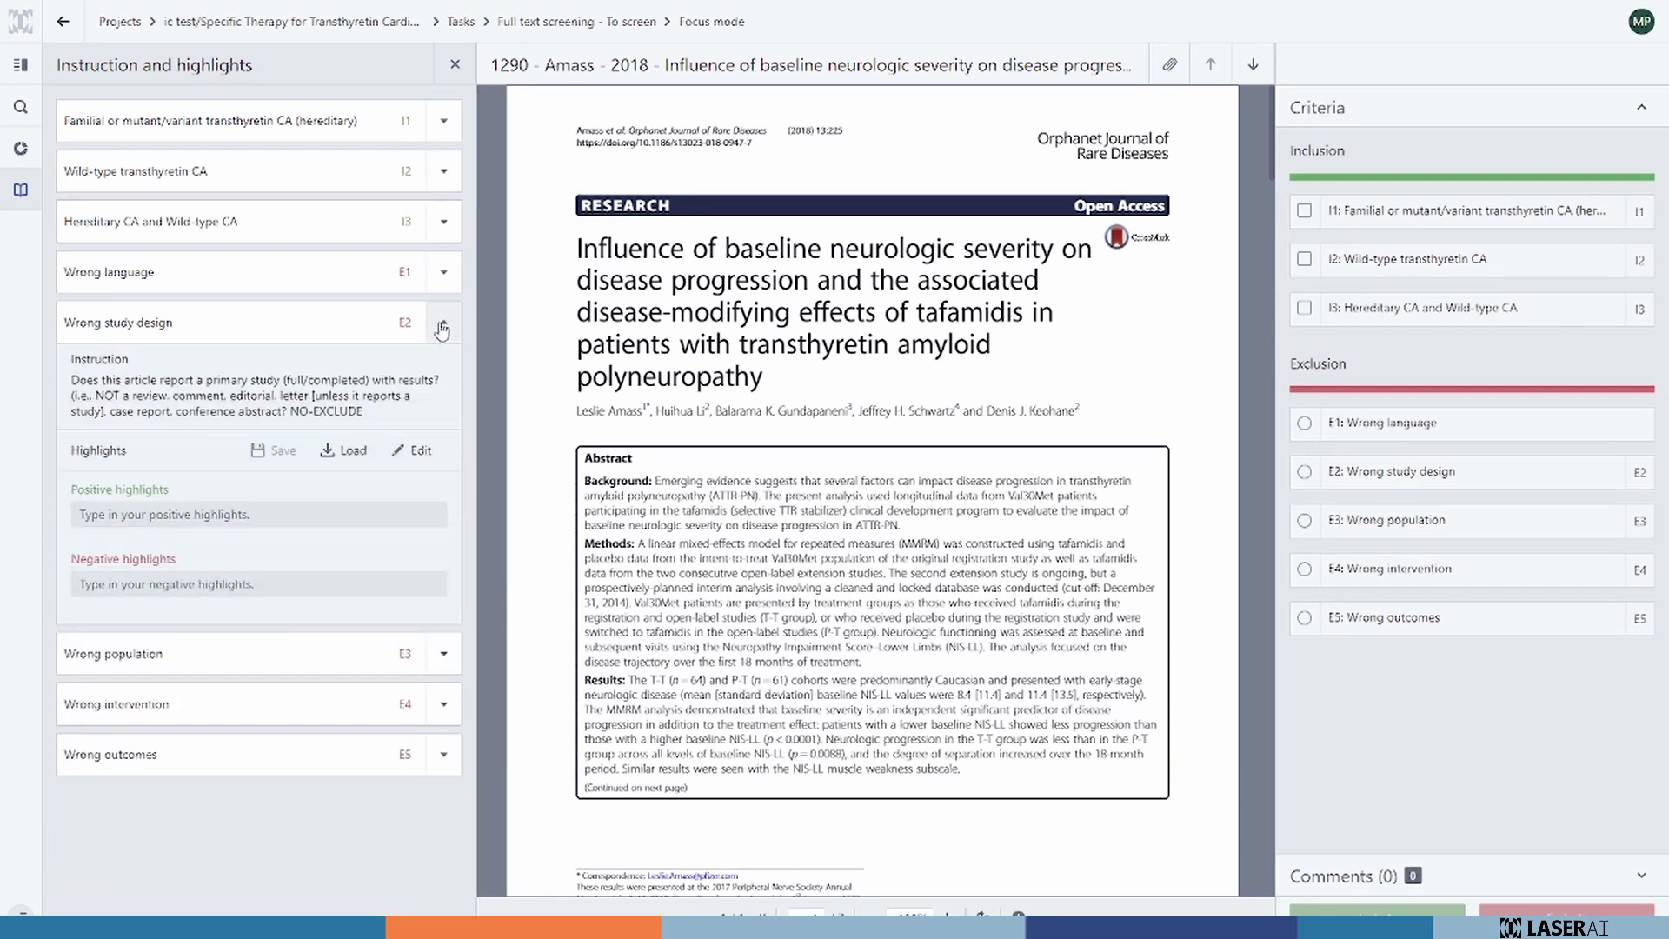
Browse the included and excluded references in the reference list with their assigned criteria, and return to the To Screen references.
{"action": "left_click", "coordinate": [443, 328]}
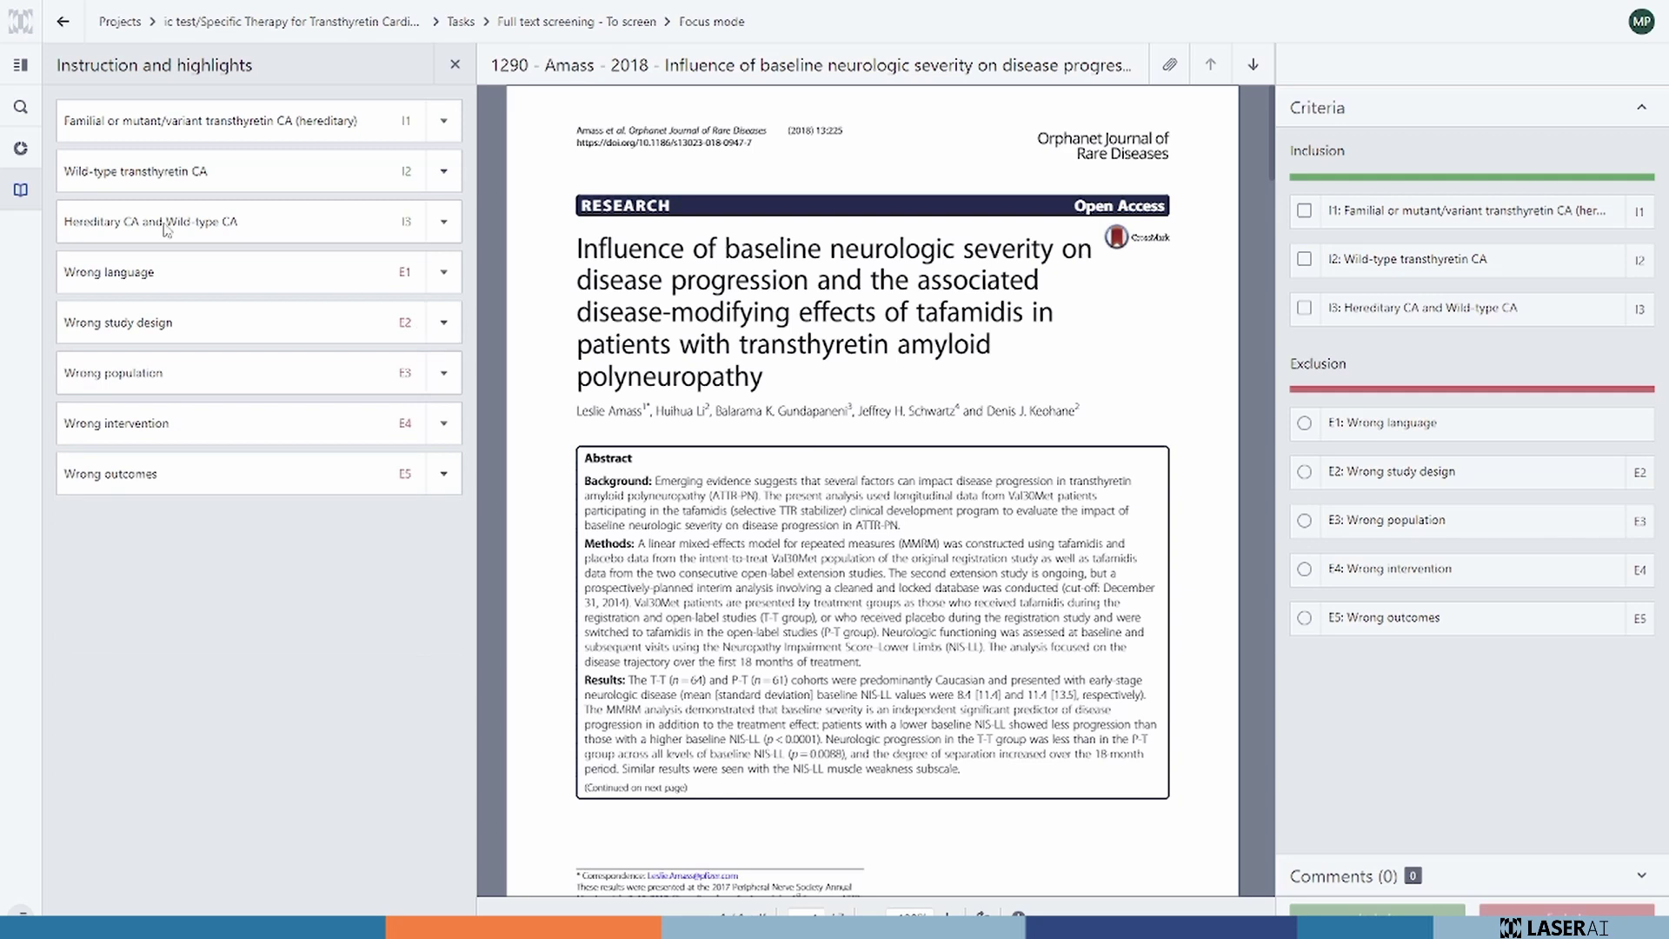
{"action": "left_click", "coordinate": [23, 152]}
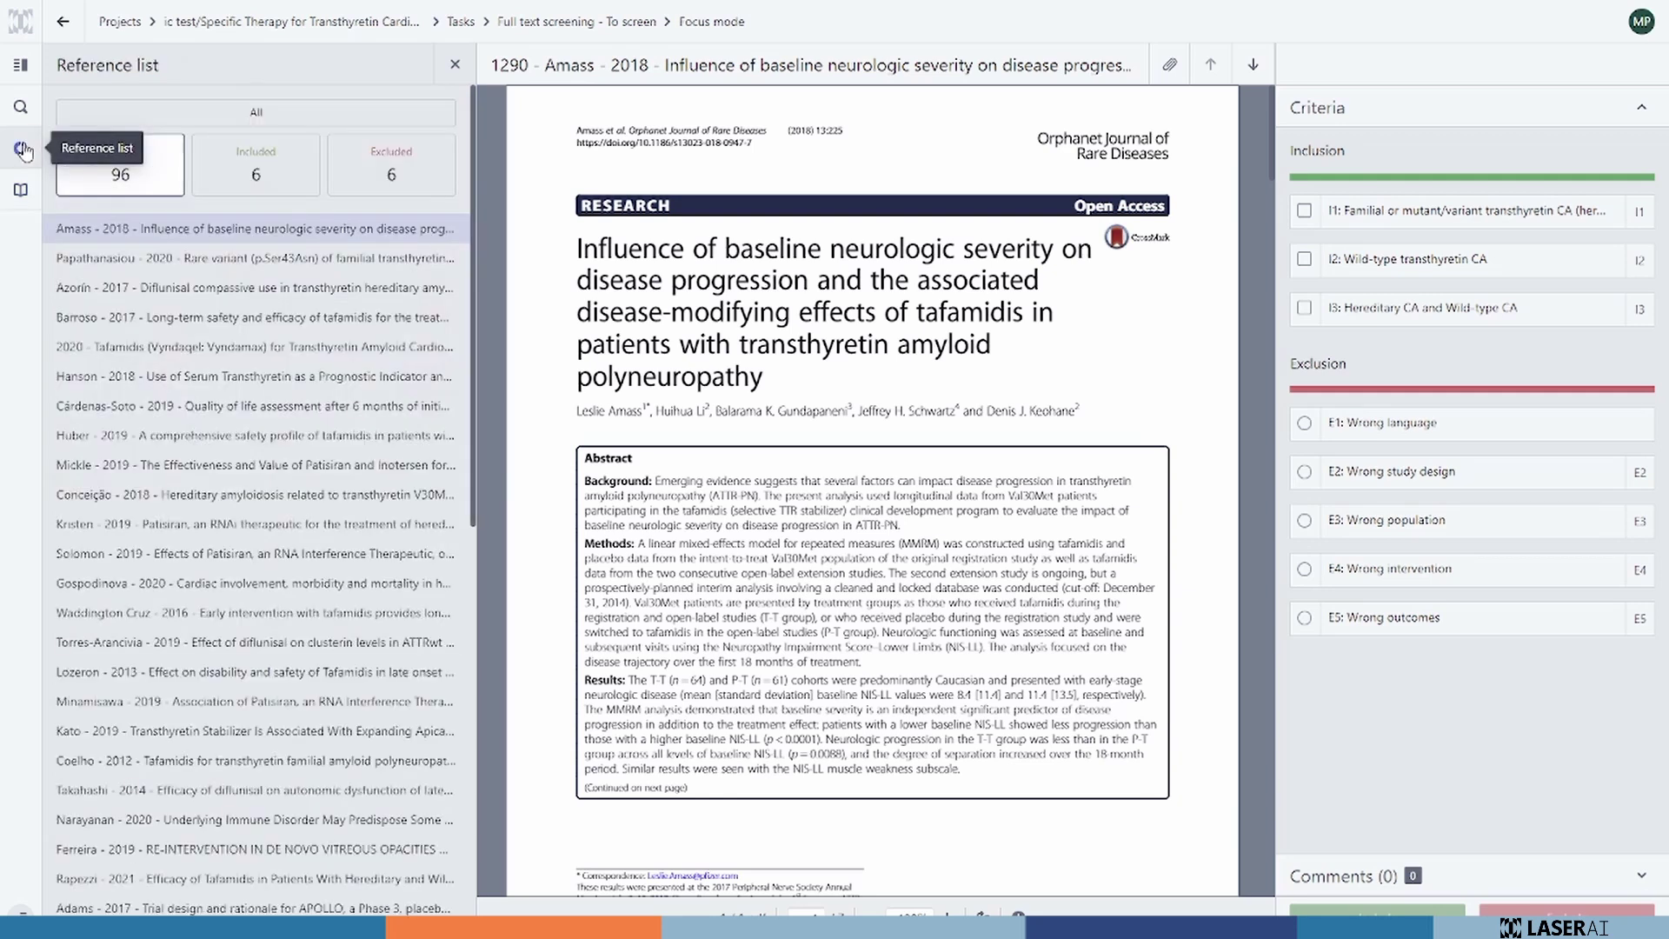
{"action": "left_click", "coordinate": [213, 174]}
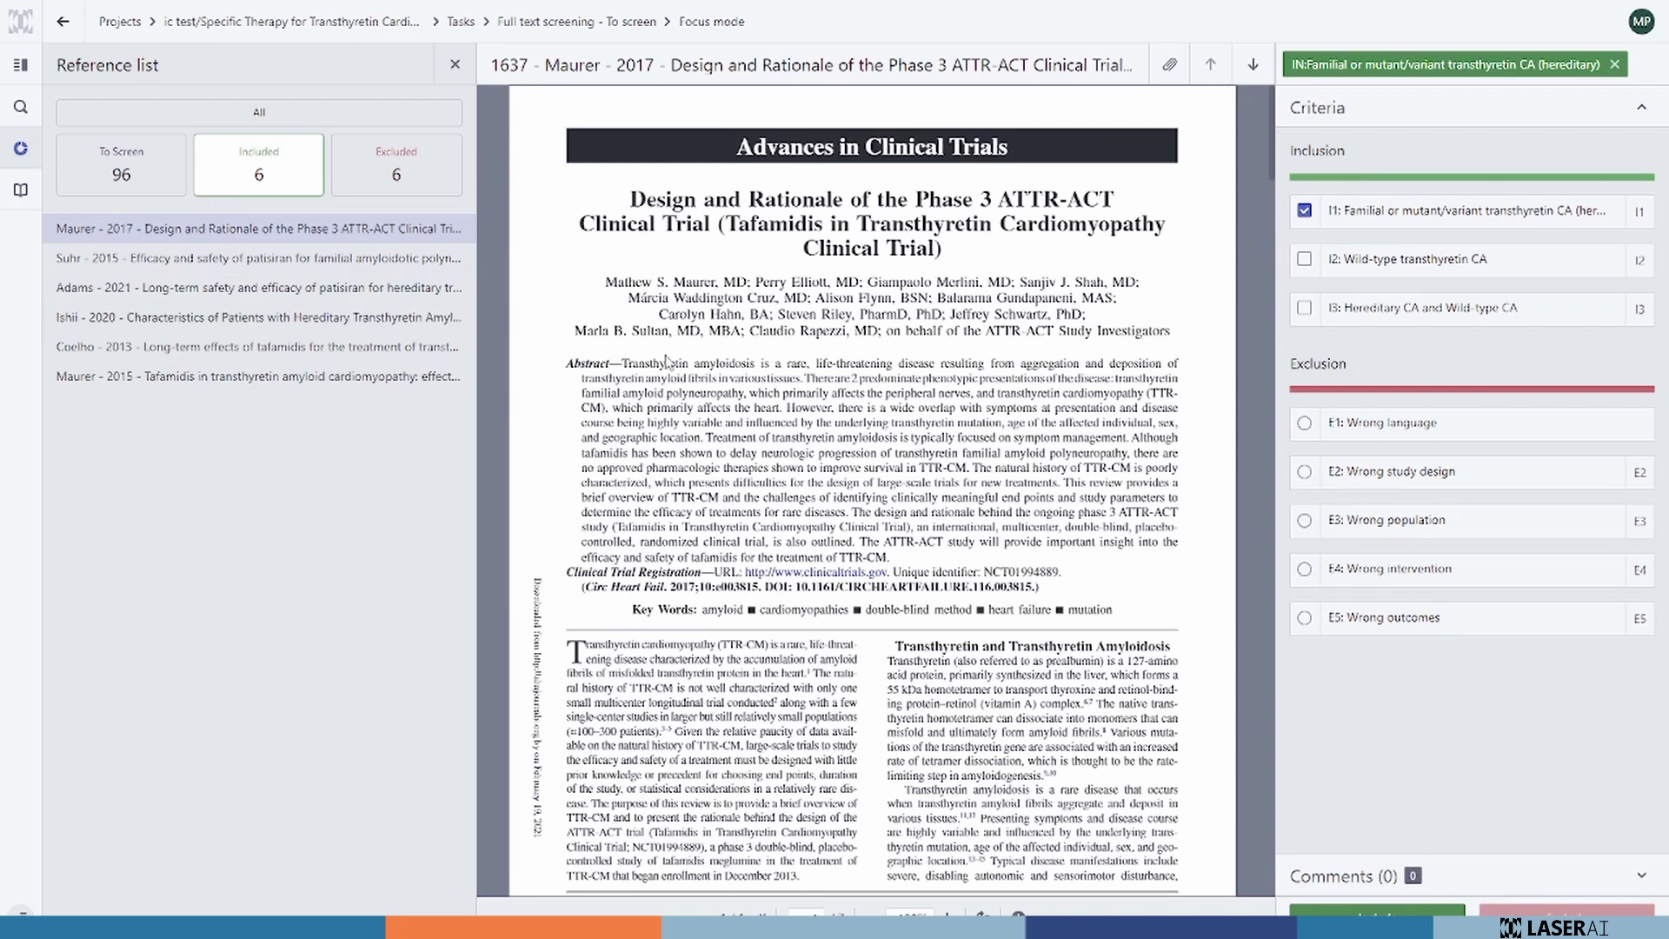
{"action": "left_click", "coordinate": [431, 322]}
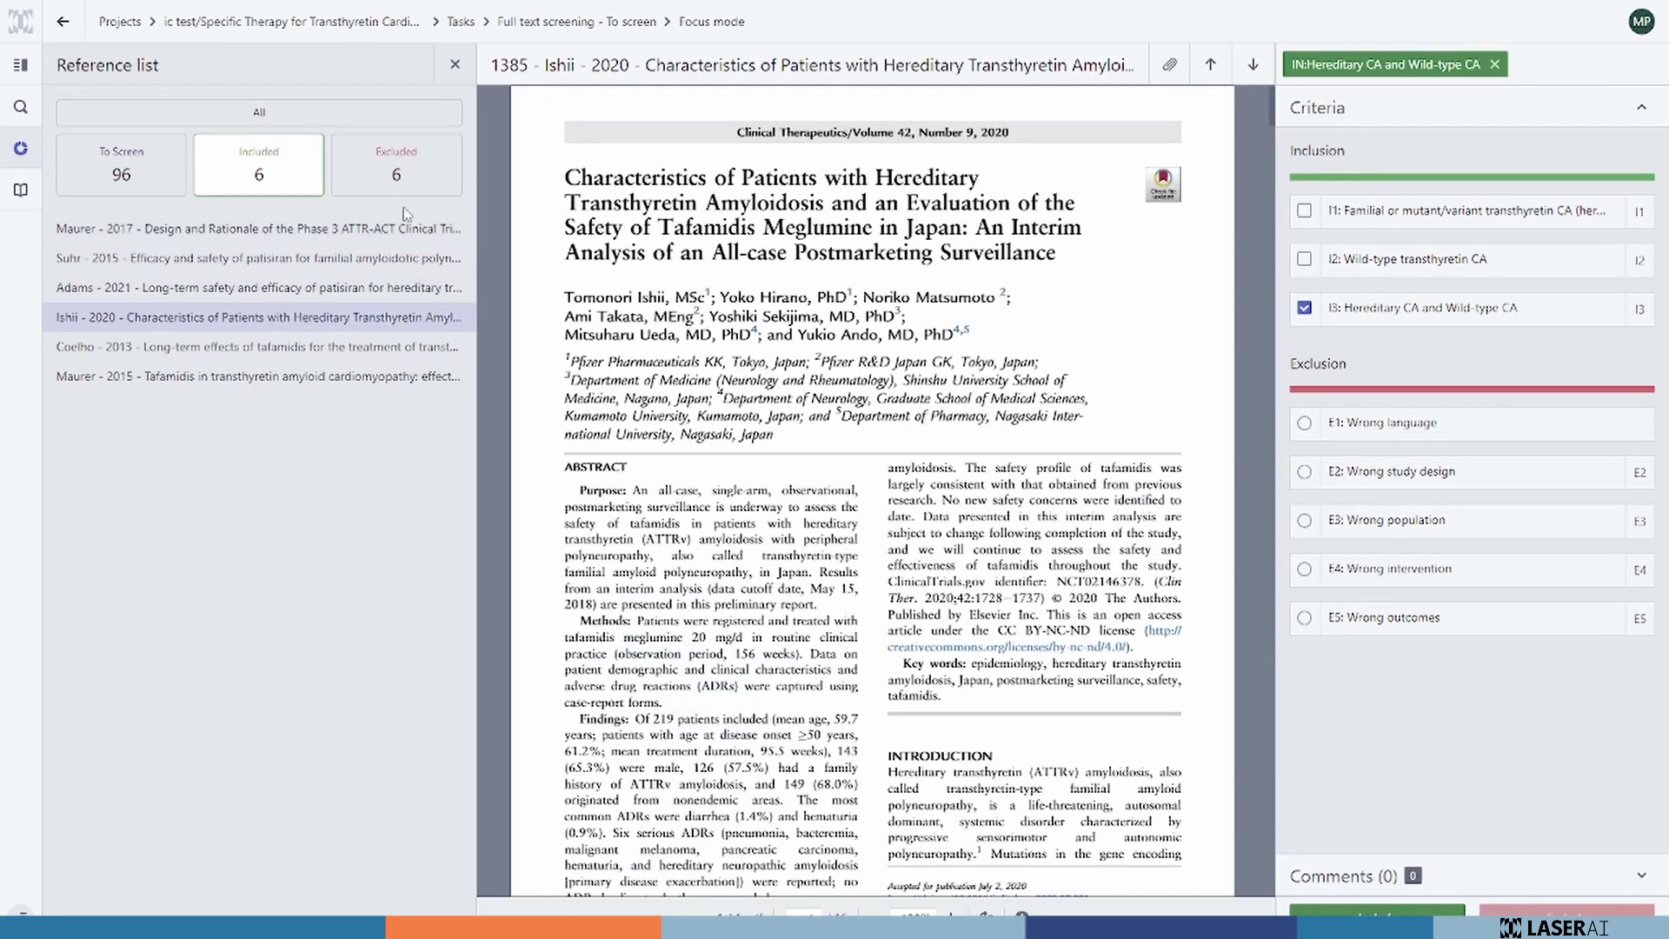
{"action": "left_click", "coordinate": [424, 178]}
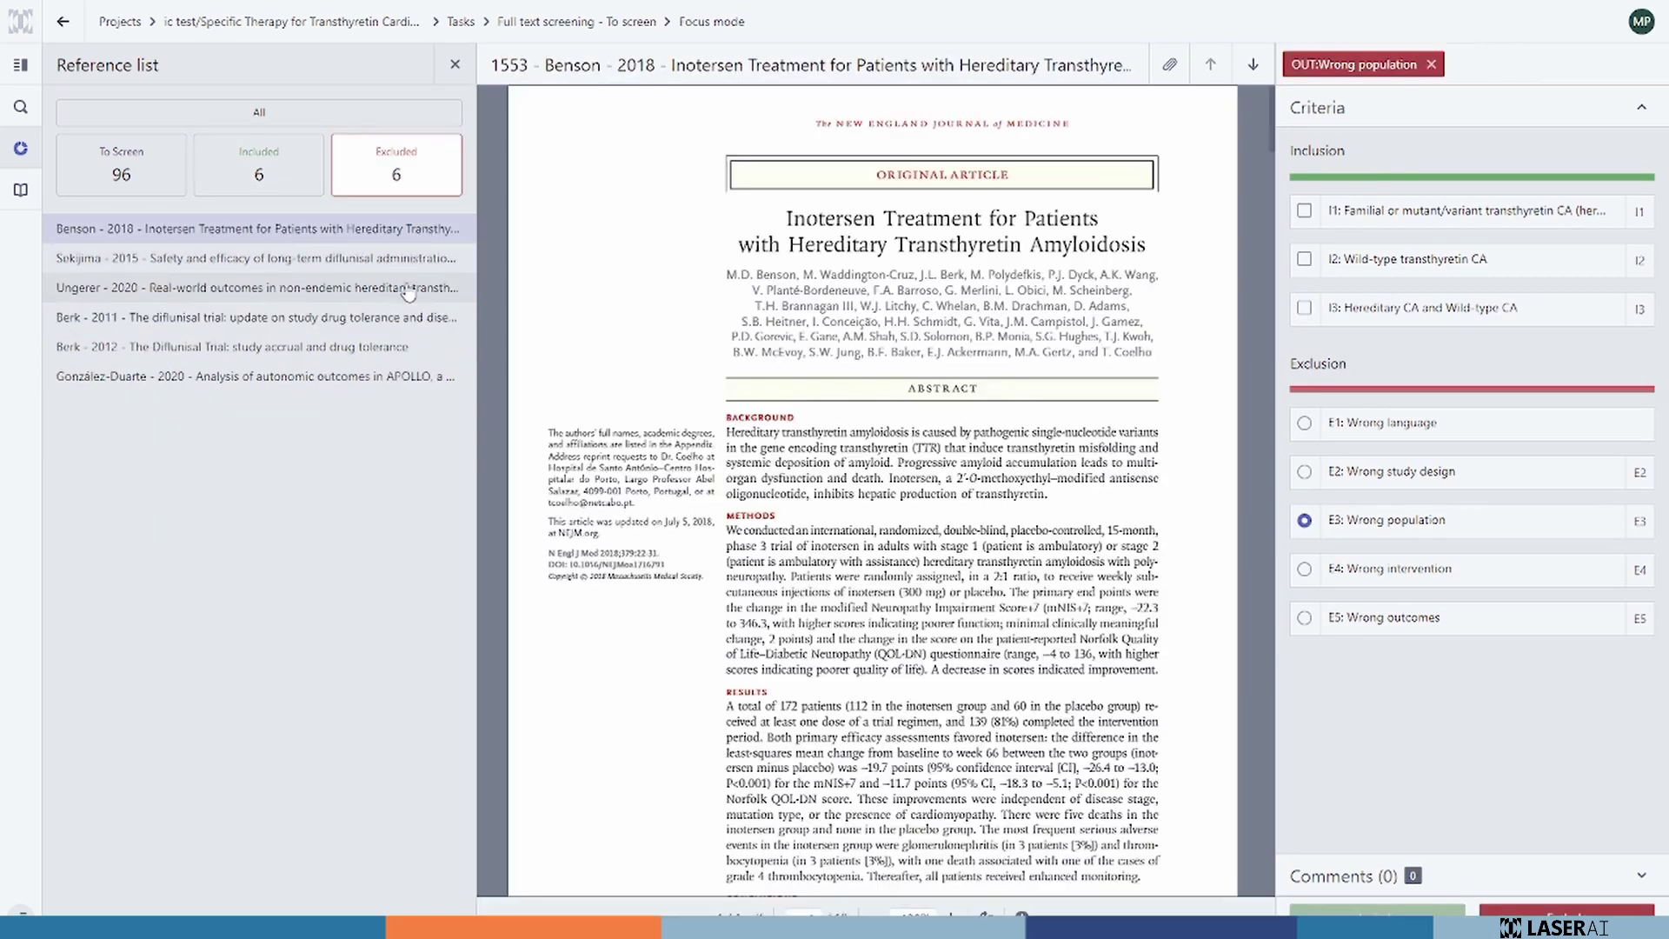
{"action": "left_click", "coordinate": [408, 292]}
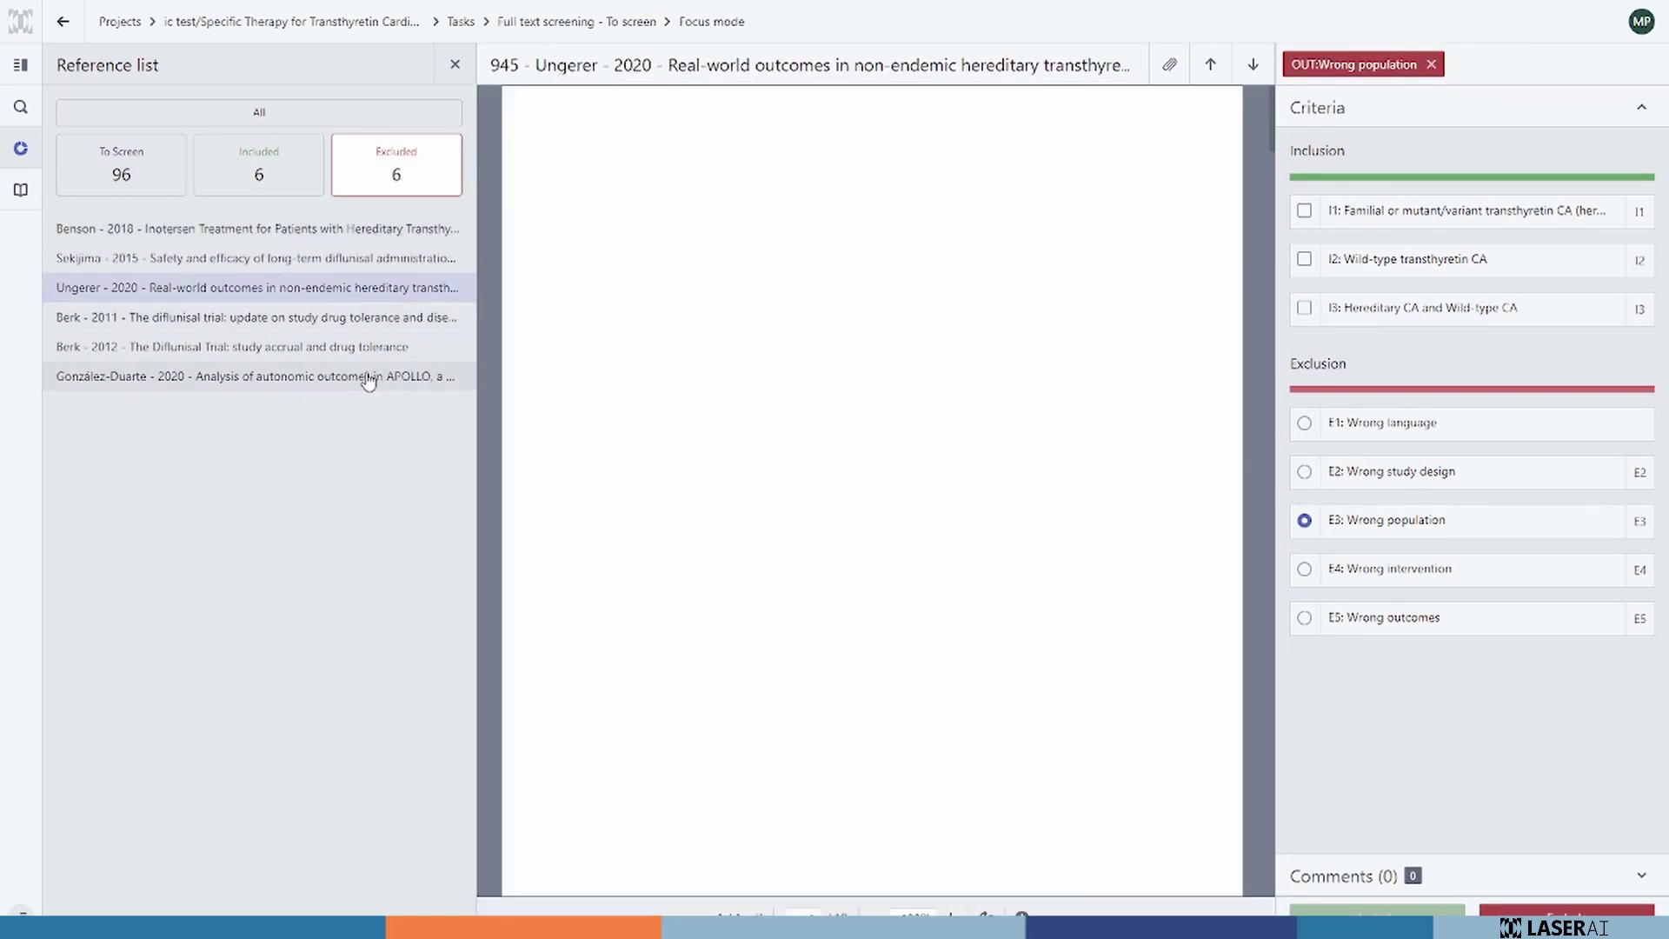
{"action": "left_click", "coordinate": [141, 165]}
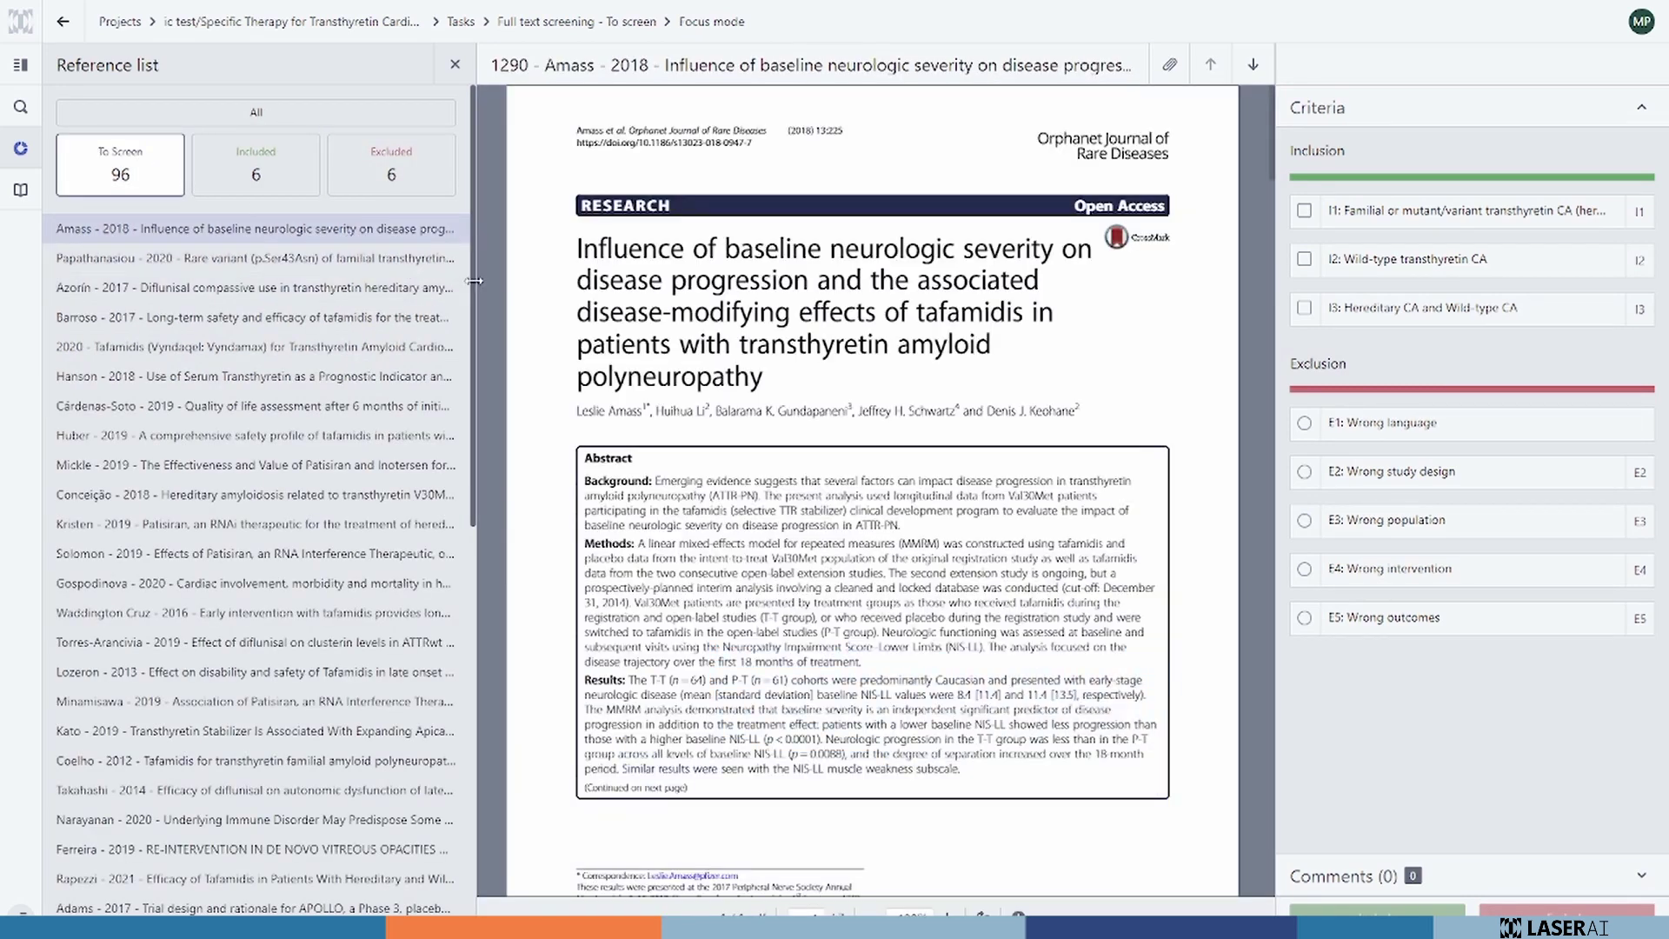
Narrow the reference list and the criteria pane to enlarge the article view of reference 1290.
{"action": "left_click_drag", "start_coordinate": [475, 281], "coordinate": [446, 265]}
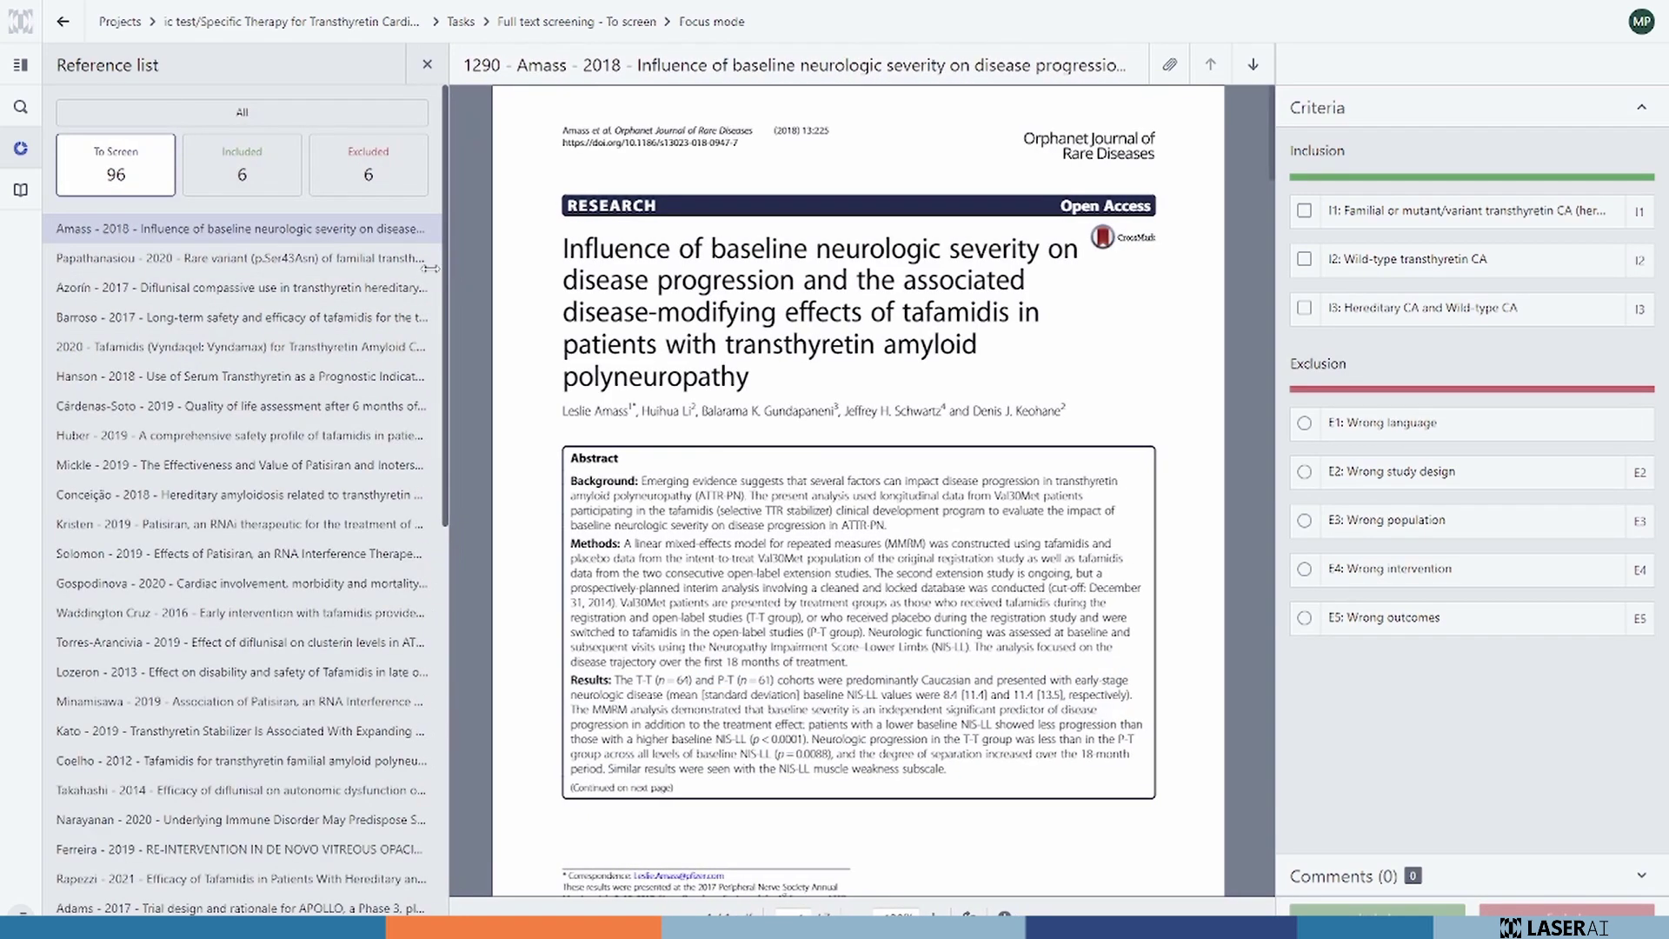
{"action": "left_click_drag", "start_coordinate": [1272, 369], "coordinate": [1322, 371]}
{"action": "left_click", "coordinate": [956, 913]}
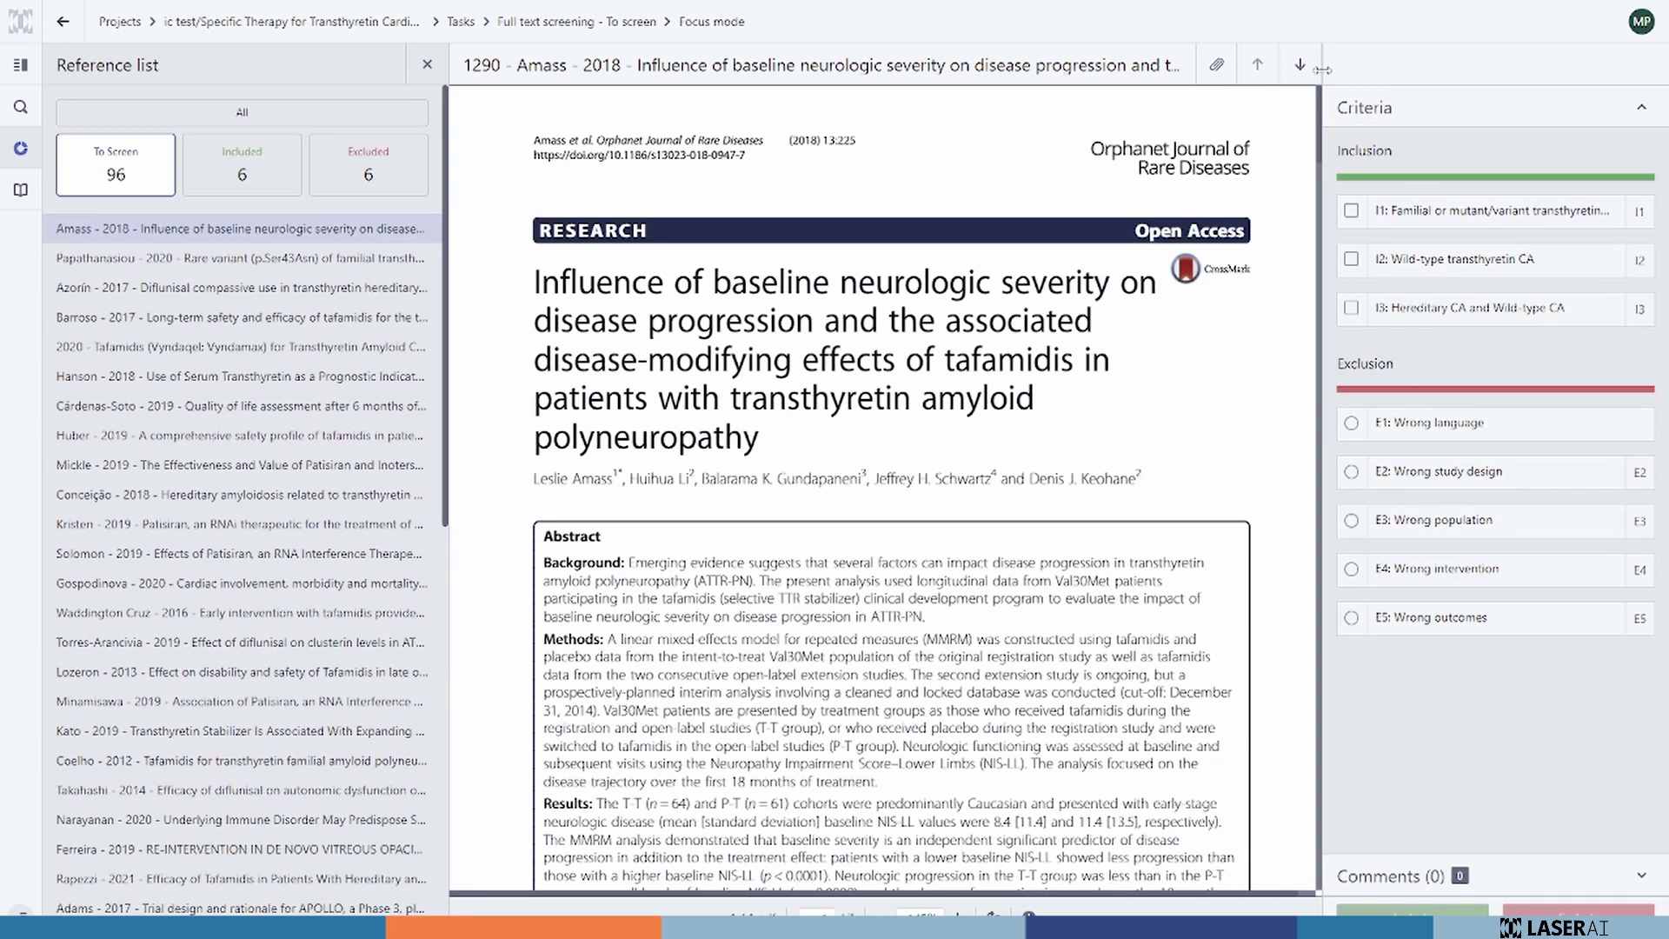
Advance through the To Screen references from 1290 to reference 1034 on long-term safety and efficacy of tafamidis.
{"action": "left_click", "coordinate": [1299, 66]}
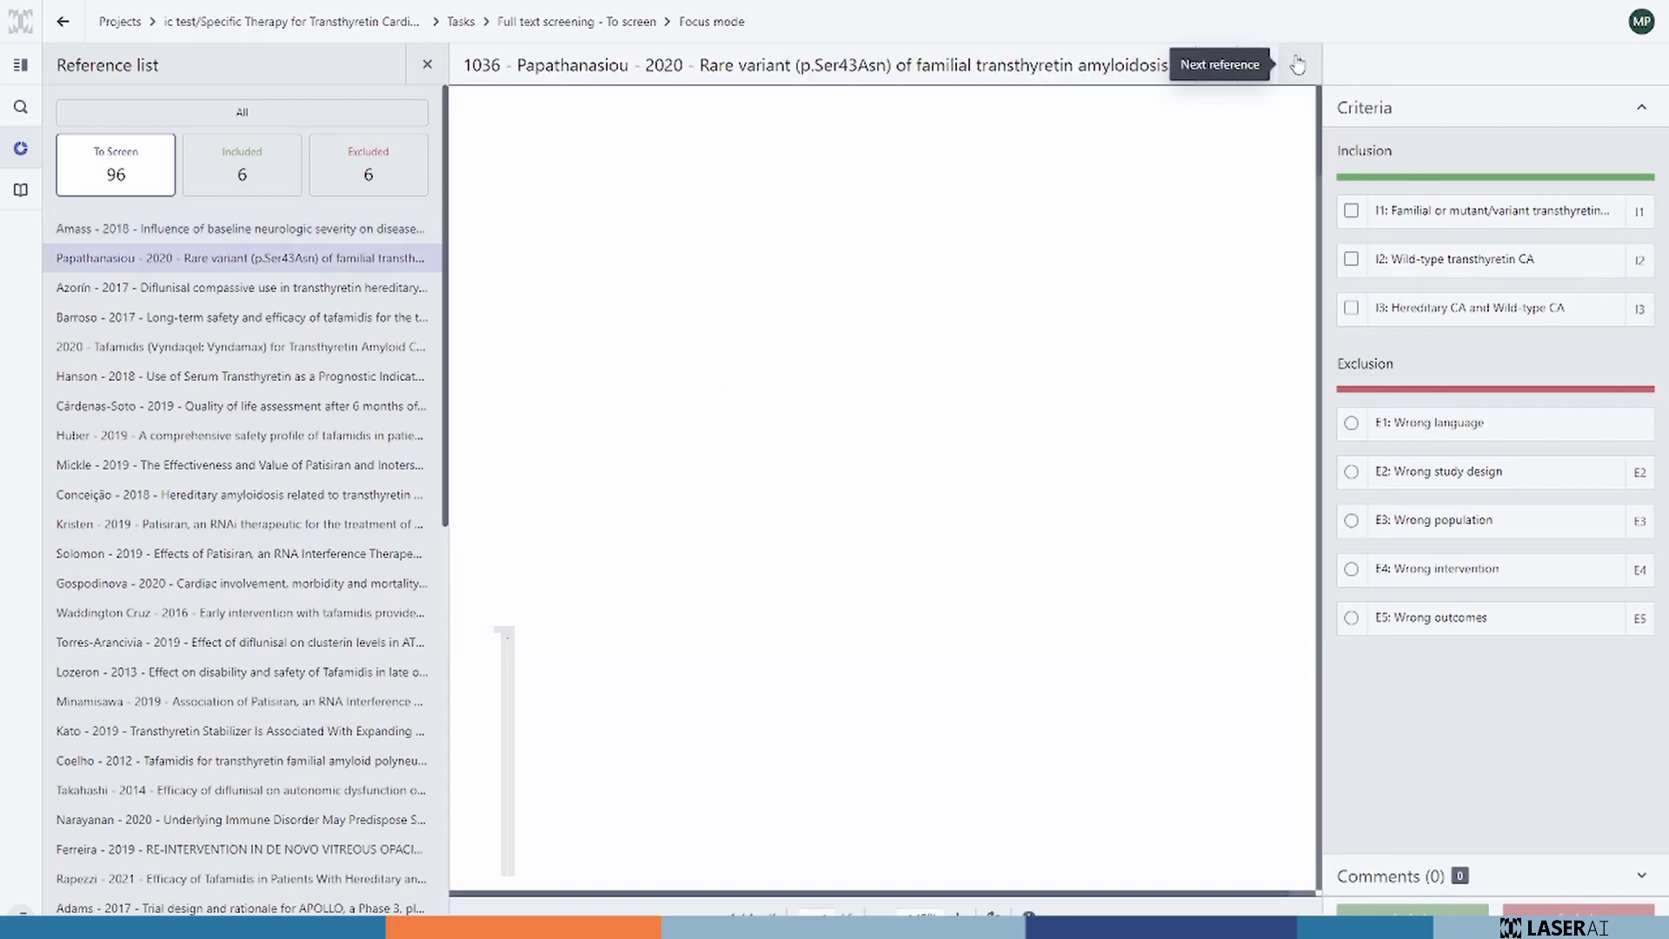
{"action": "left_click", "coordinate": [1298, 65]}
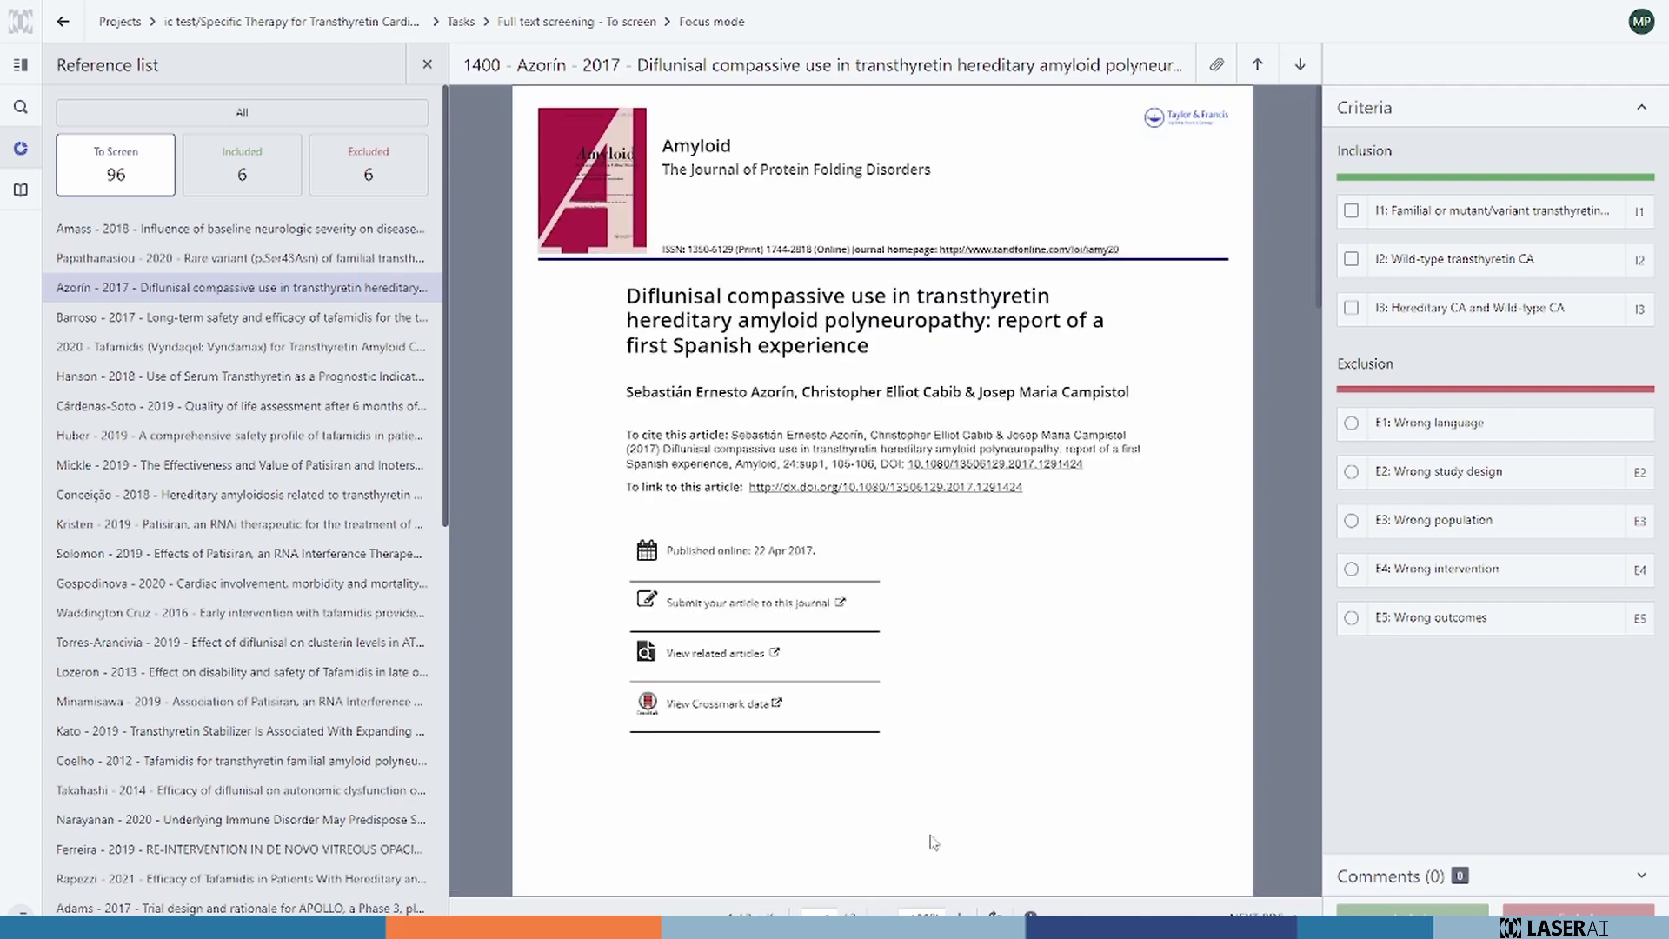
{"action": "left_click", "coordinate": [1296, 67]}
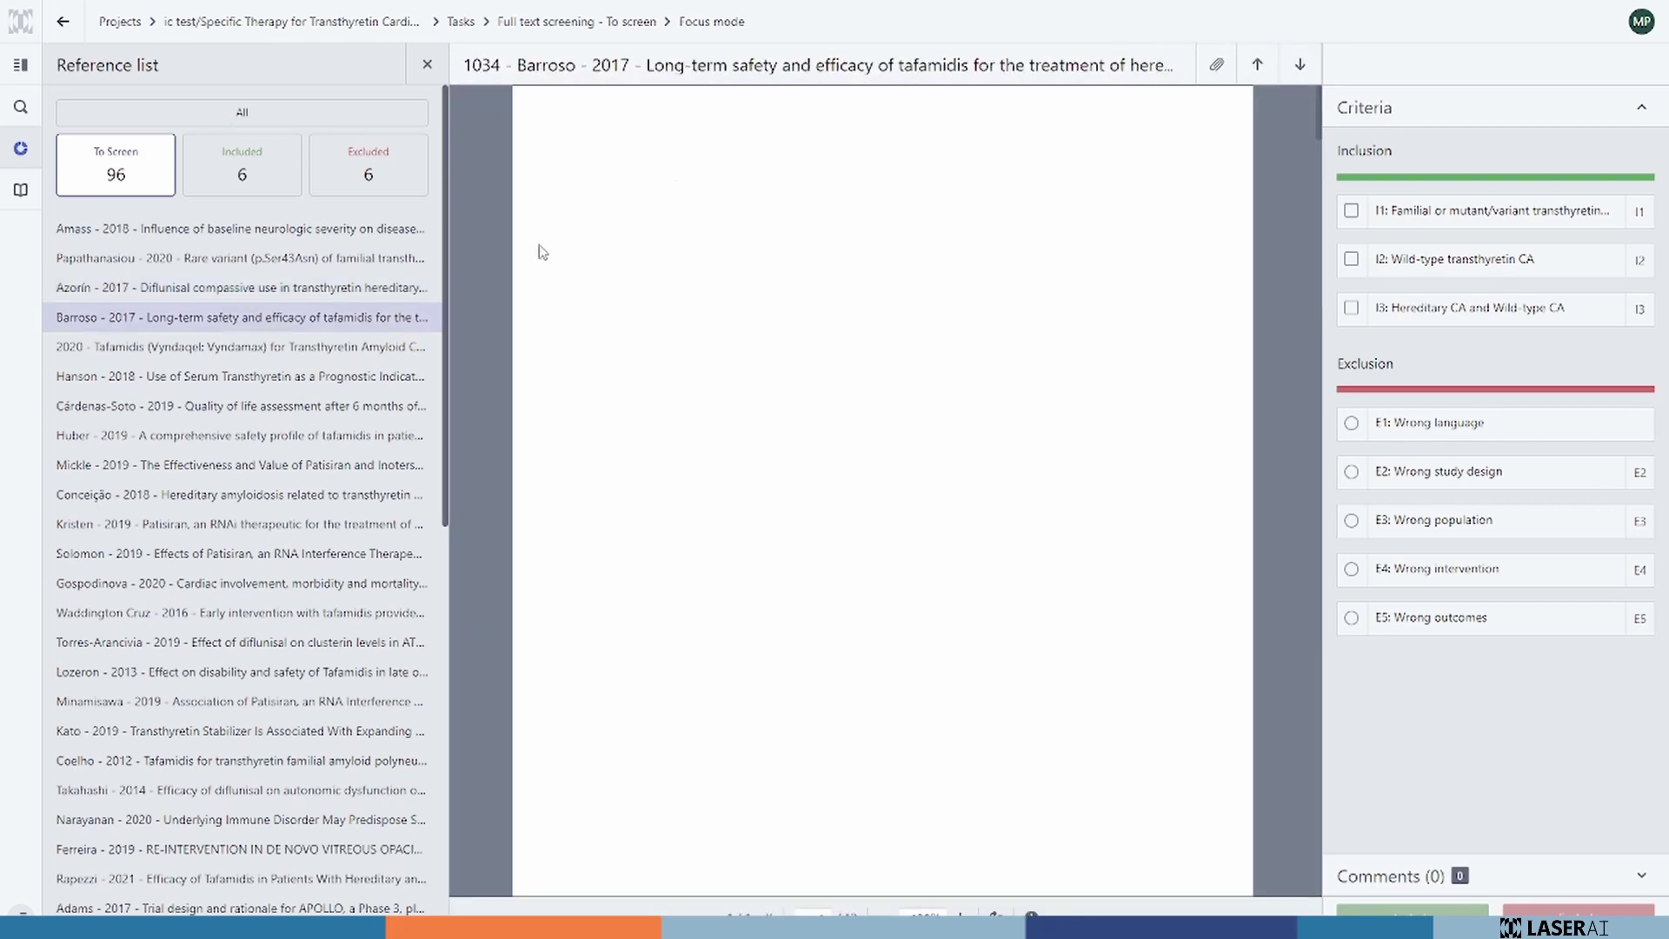
Attach the appendix PDF to reference 1034 and view it in the article viewer.
{"action": "left_click", "coordinate": [1215, 64]}
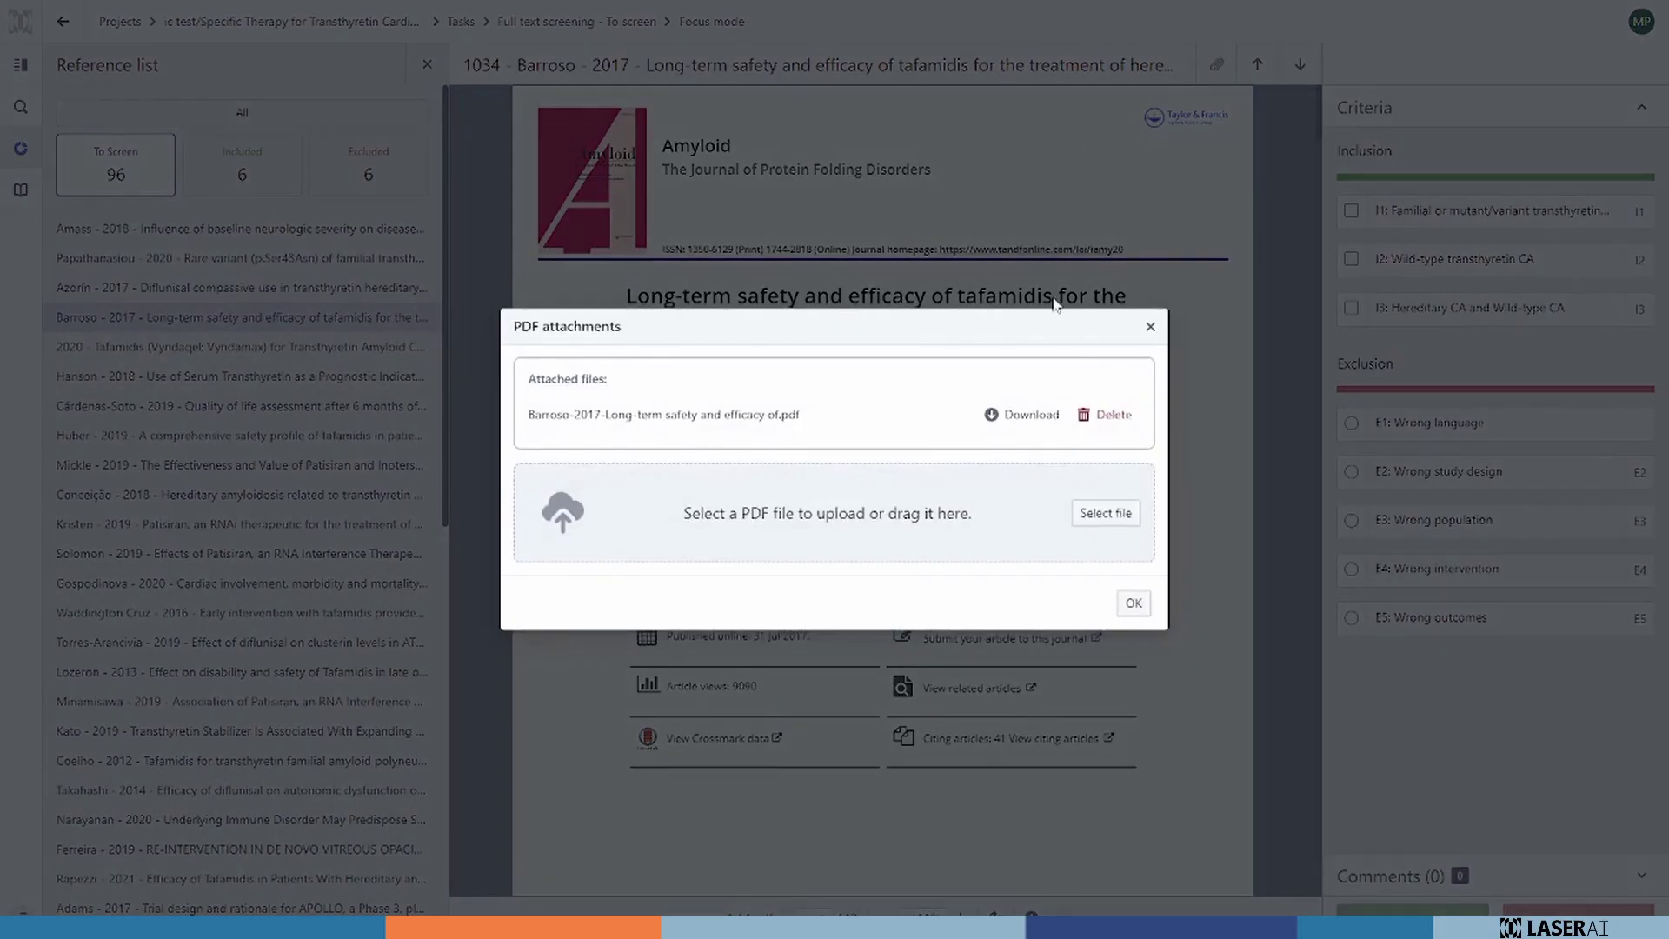
{"action": "left_click", "coordinate": [1097, 520]}
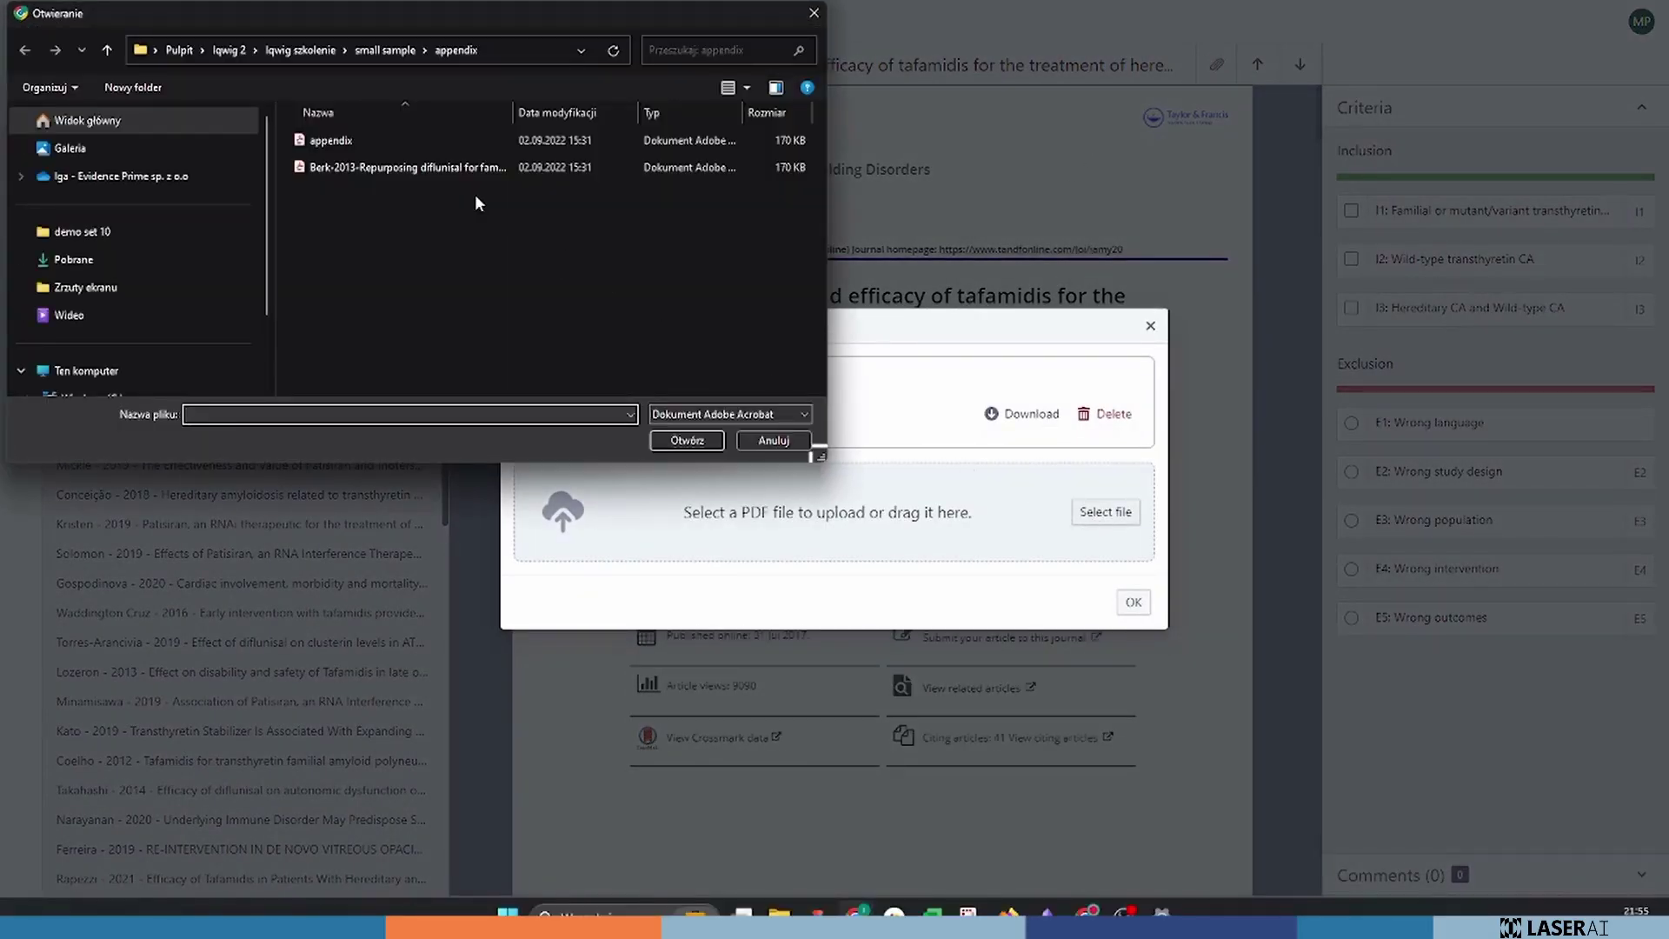
{"action": "left_click", "coordinate": [366, 137]}
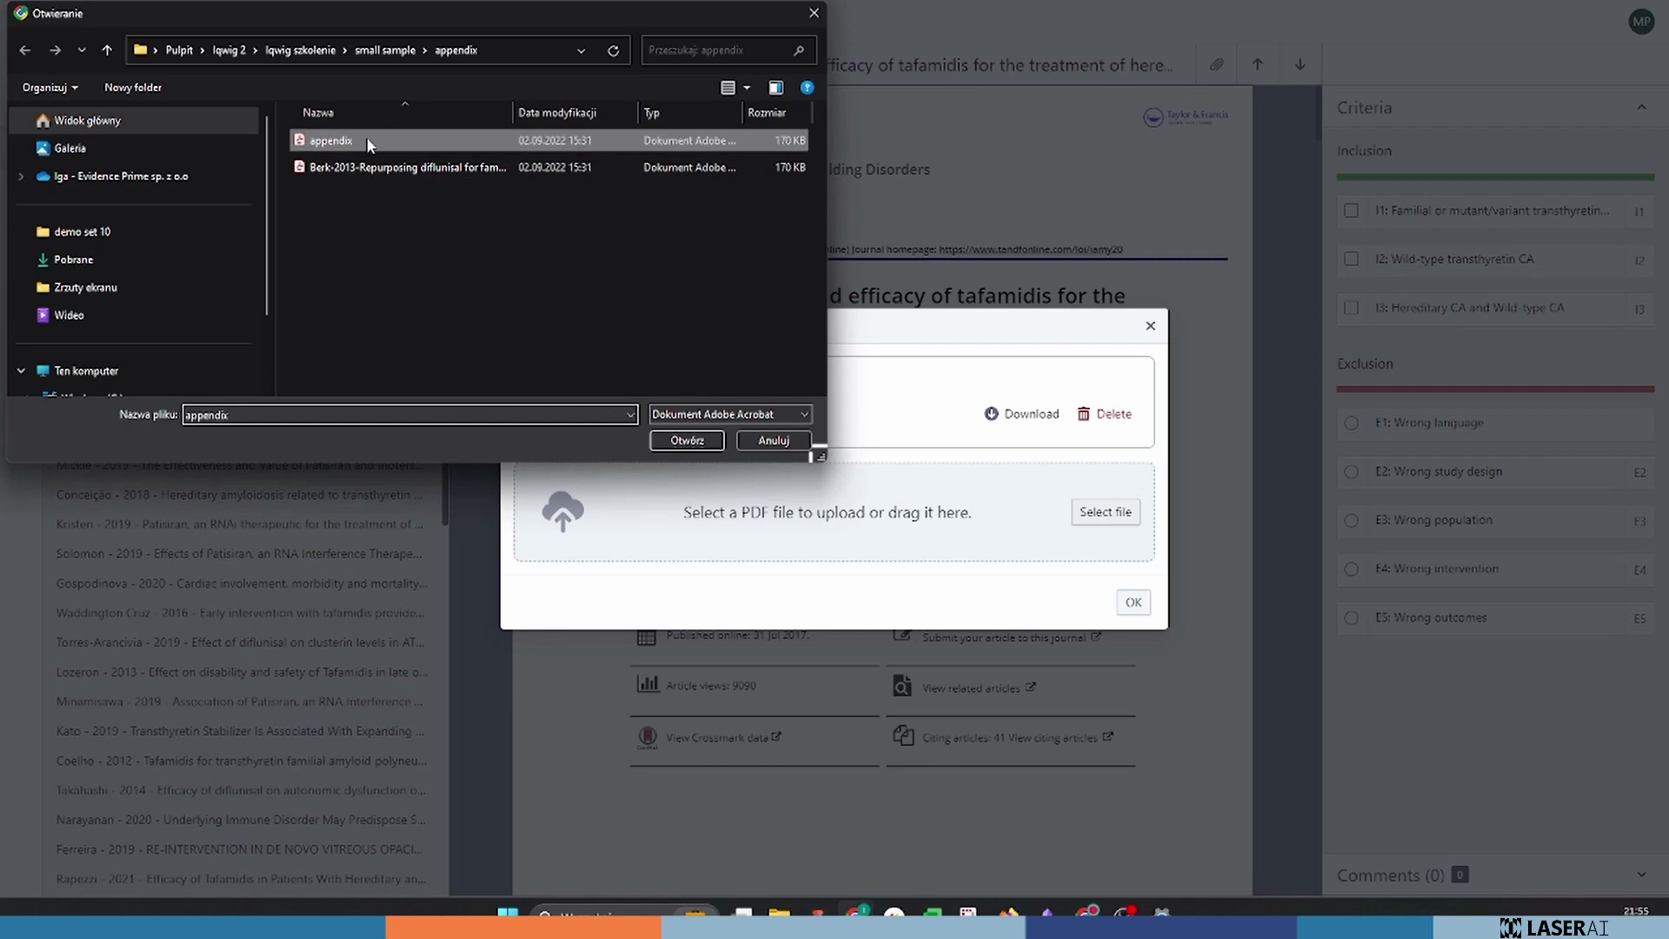
{"action": "left_click", "coordinate": [686, 440]}
{"action": "left_click", "coordinate": [1133, 624]}
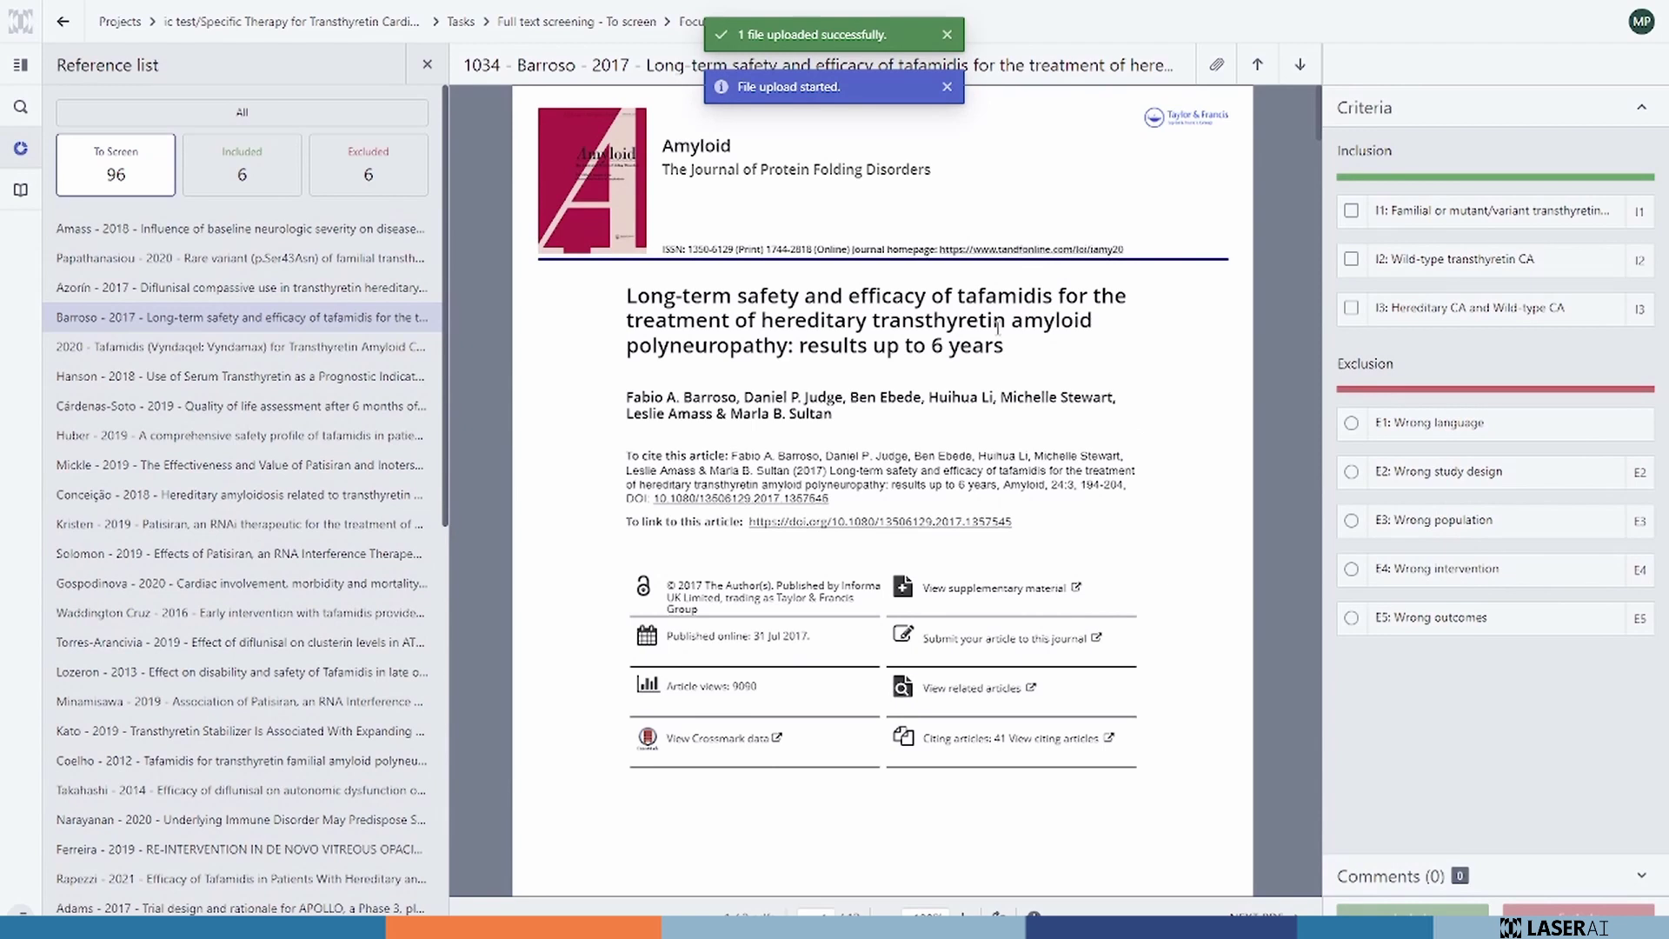
{"action": "left_click", "coordinate": [1271, 912]}
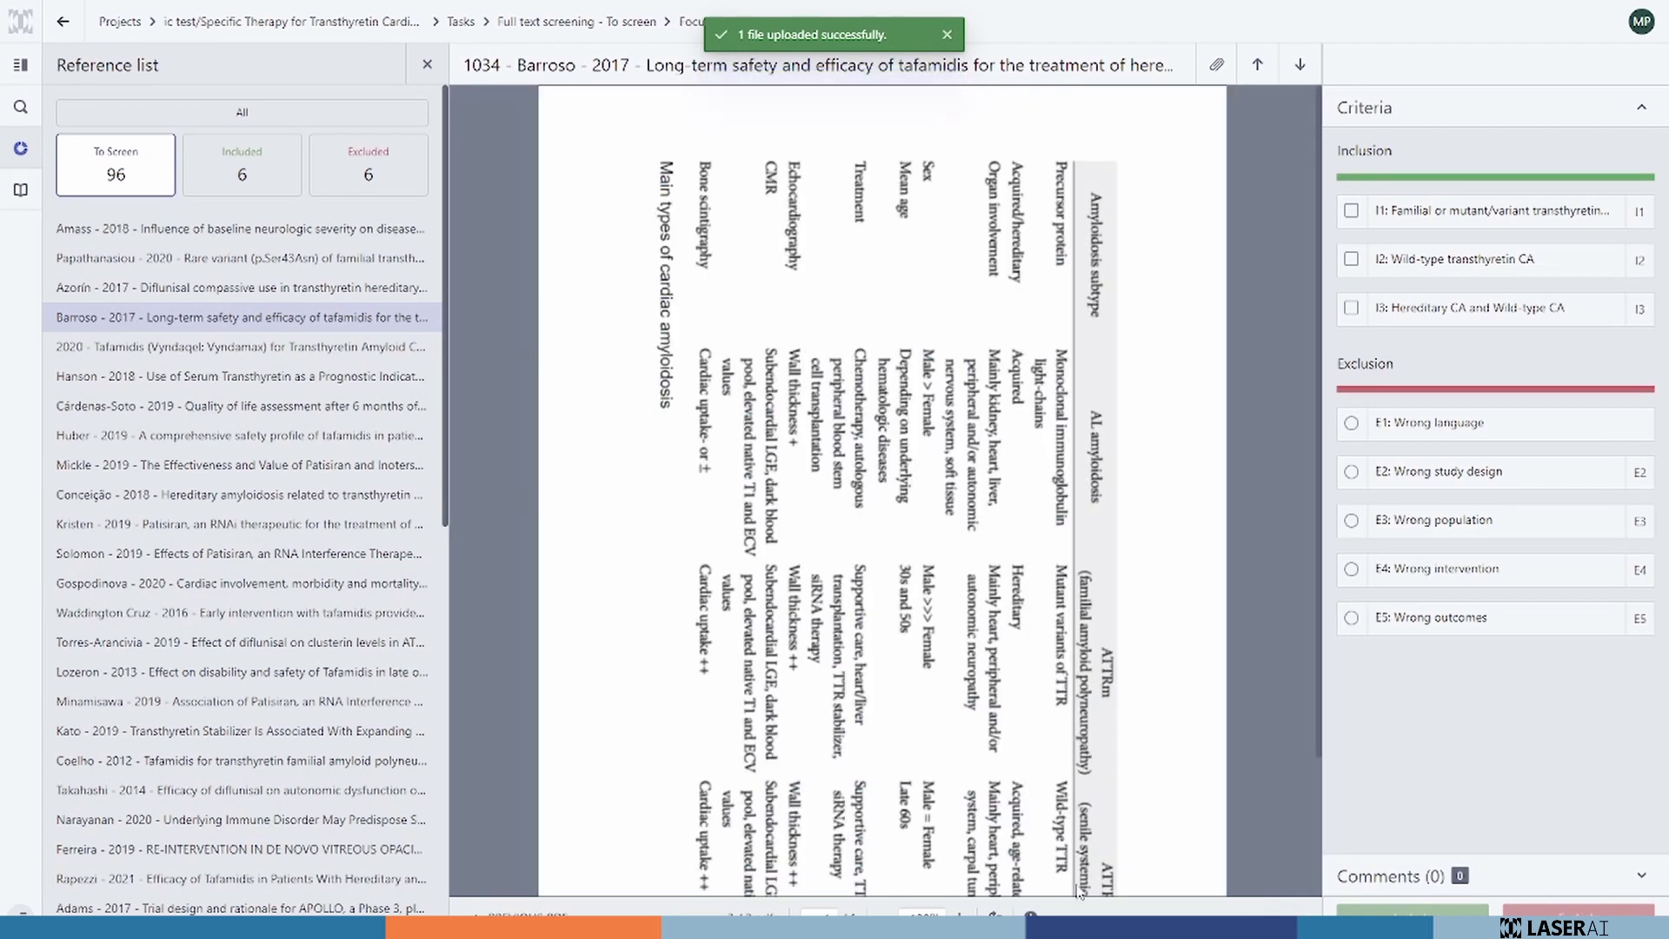
{"action": "left_click", "coordinate": [557, 906]}
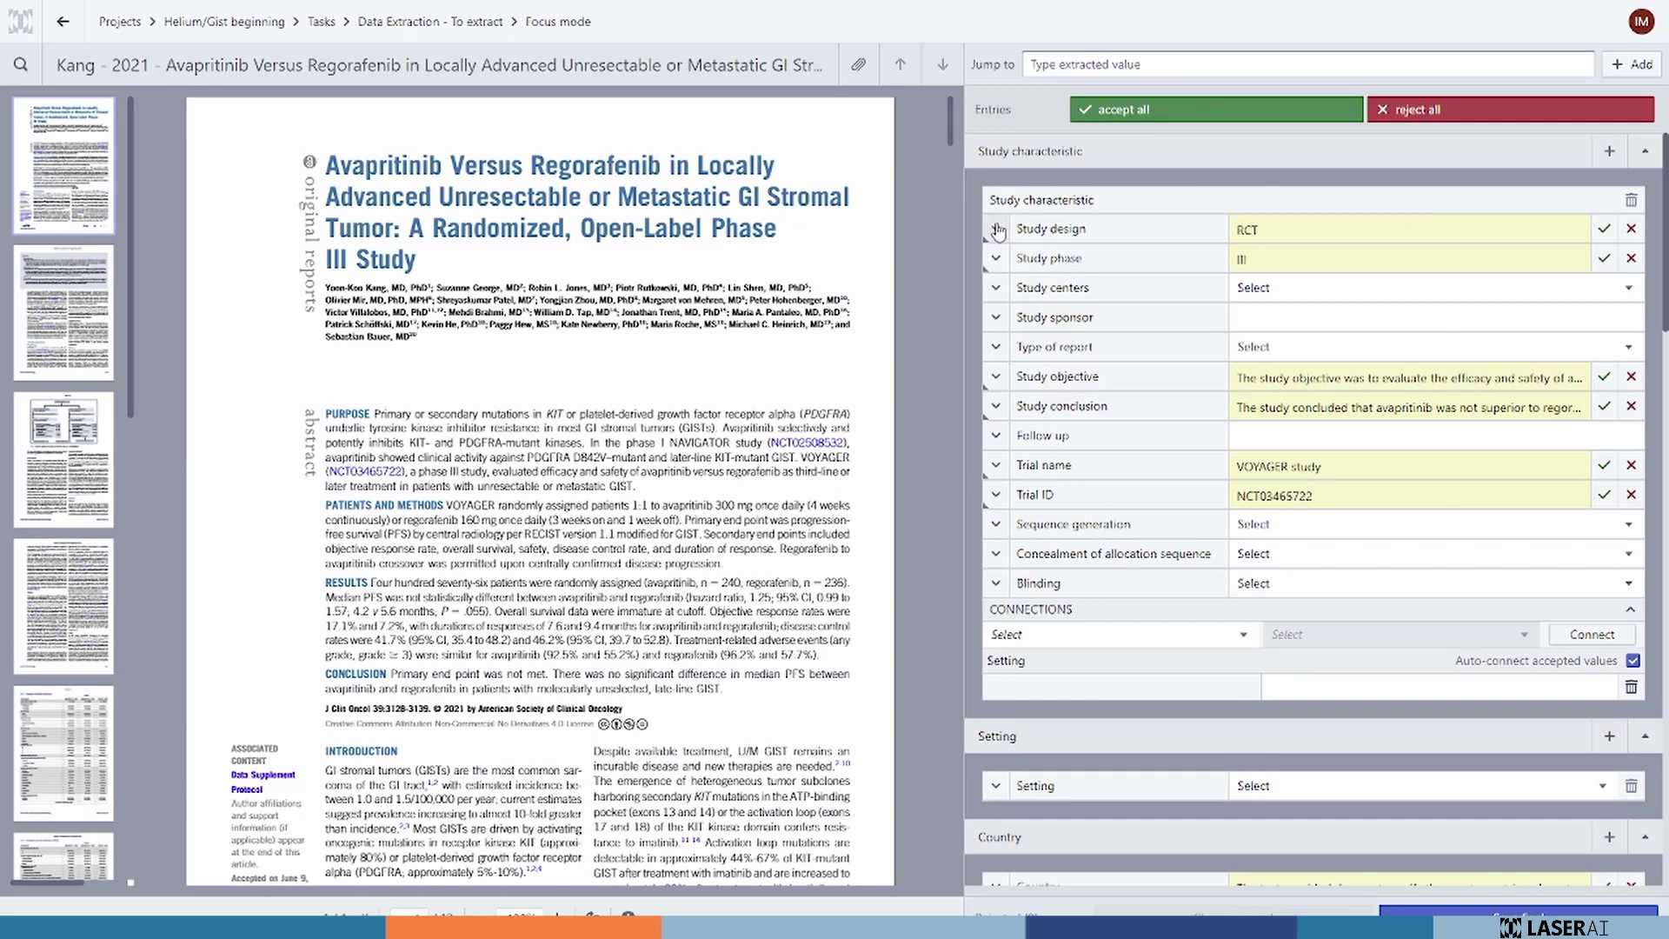
Accept the proposed Study design RCT and Study phase III in the avapritinib versus regorafenib article's study characteristics.
{"action": "left_click", "coordinate": [1607, 235]}
{"action": "left_click", "coordinate": [1606, 239]}
{"action": "left_click", "coordinate": [1529, 237]}
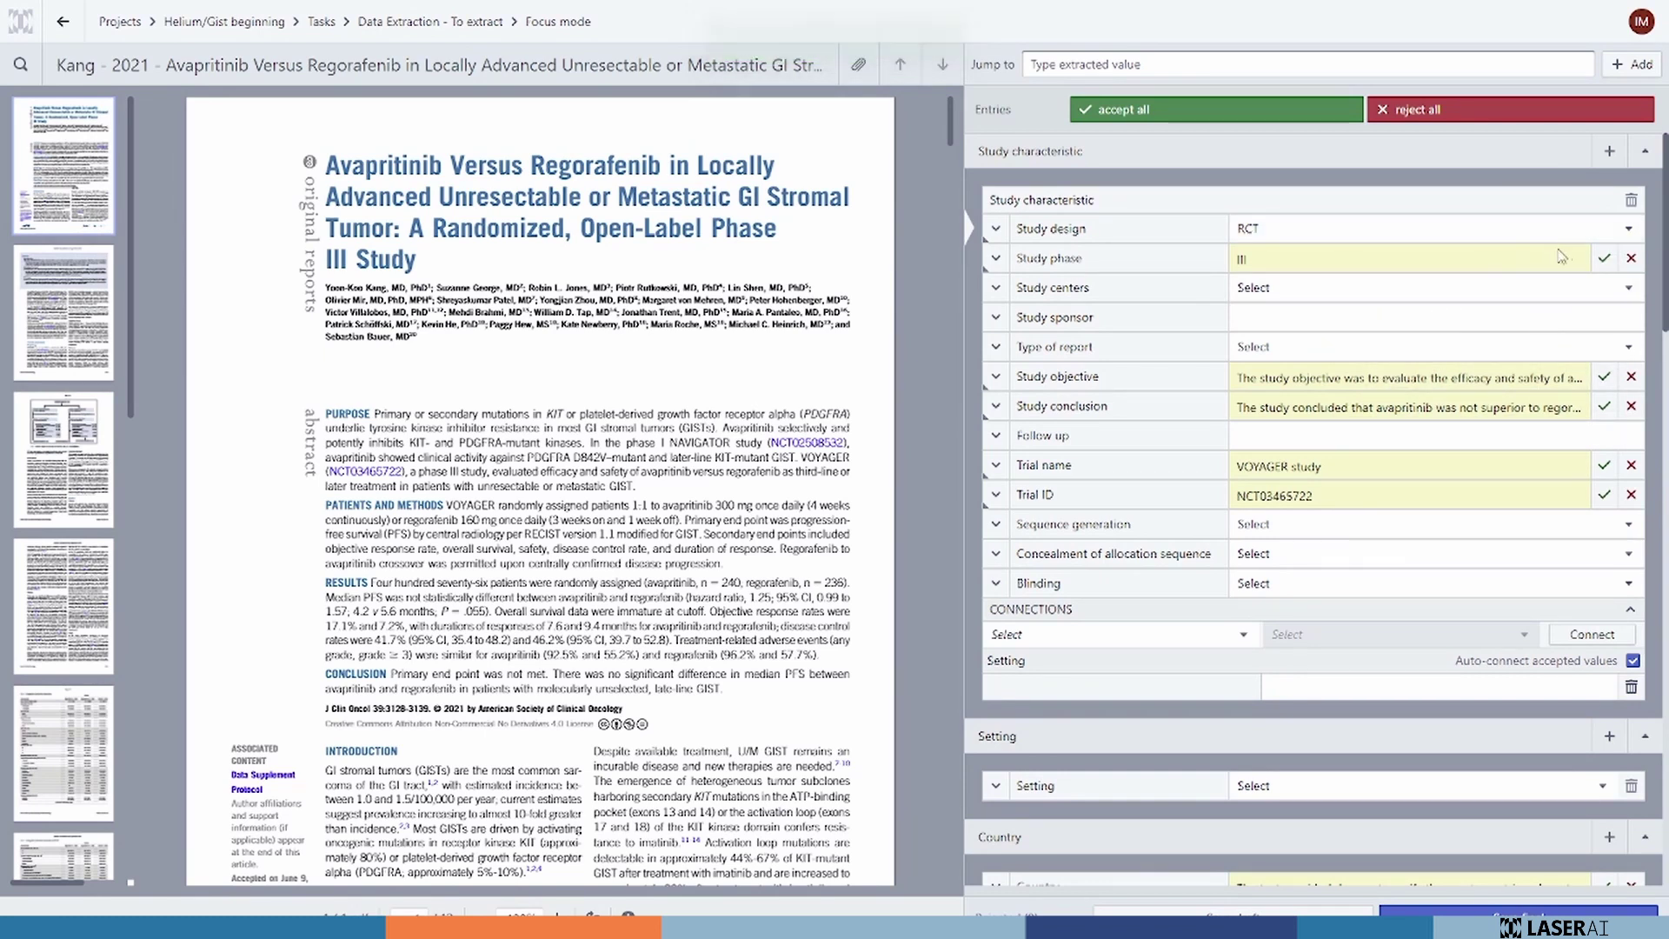
{"action": "left_click", "coordinate": [1604, 260]}
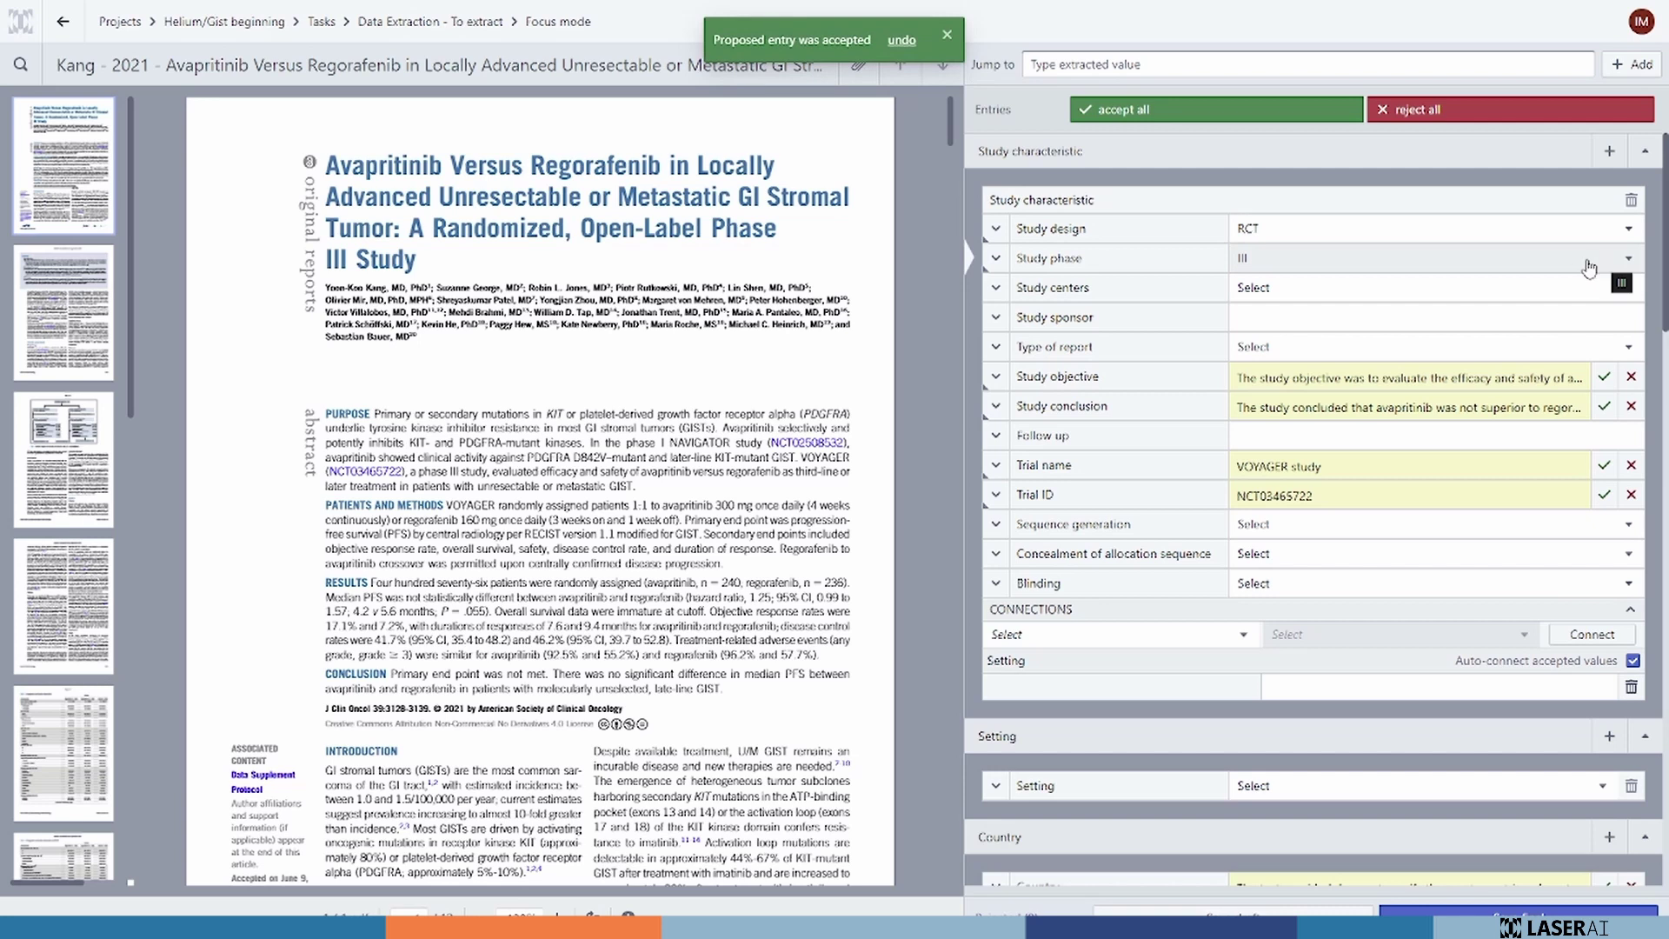
Check the Study conclusion's supporting quotes in the article and accept the proposed entry.
{"action": "left_click", "coordinate": [1147, 407]}
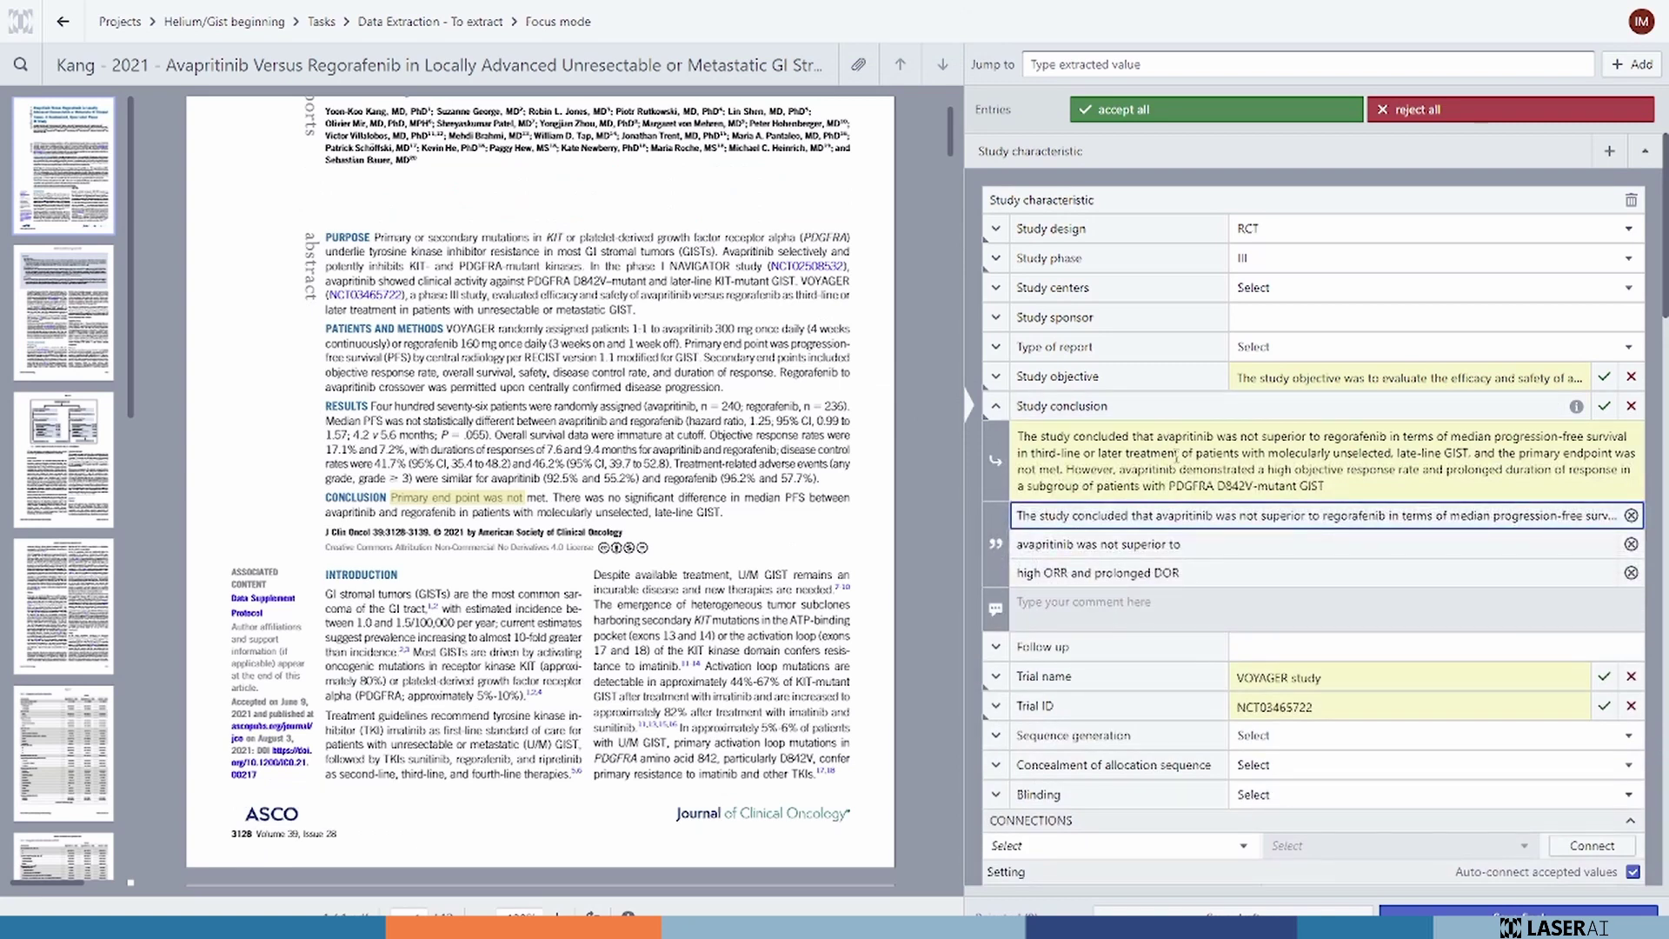
{"action": "left_click", "coordinate": [1250, 552]}
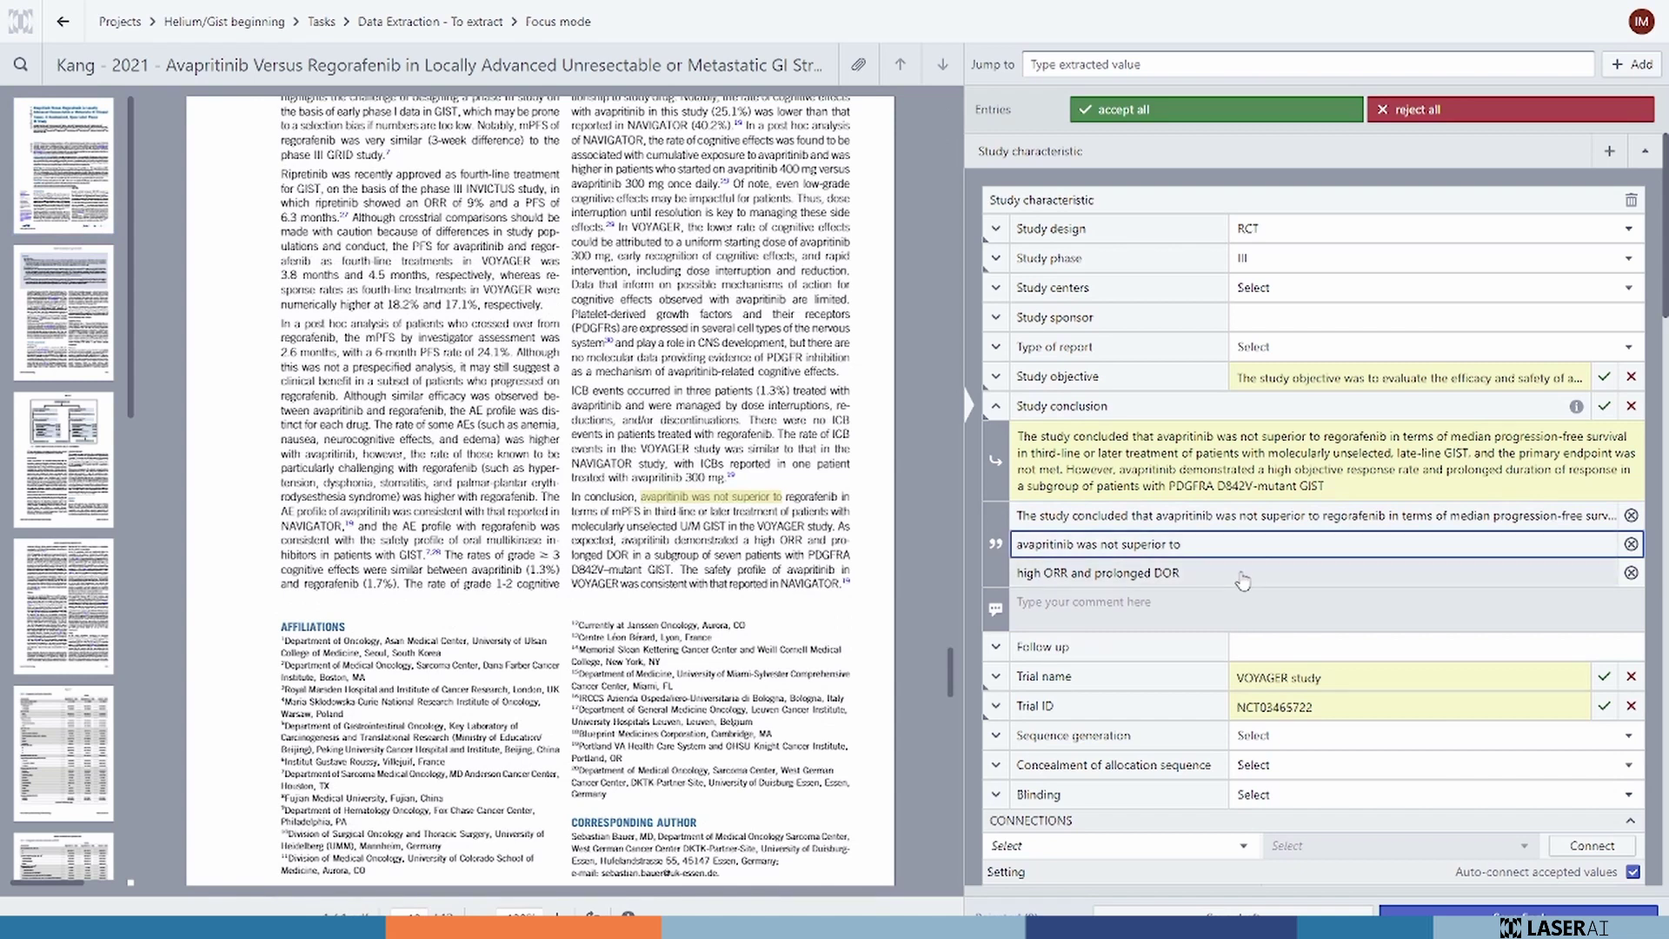
{"action": "left_click", "coordinate": [1244, 520]}
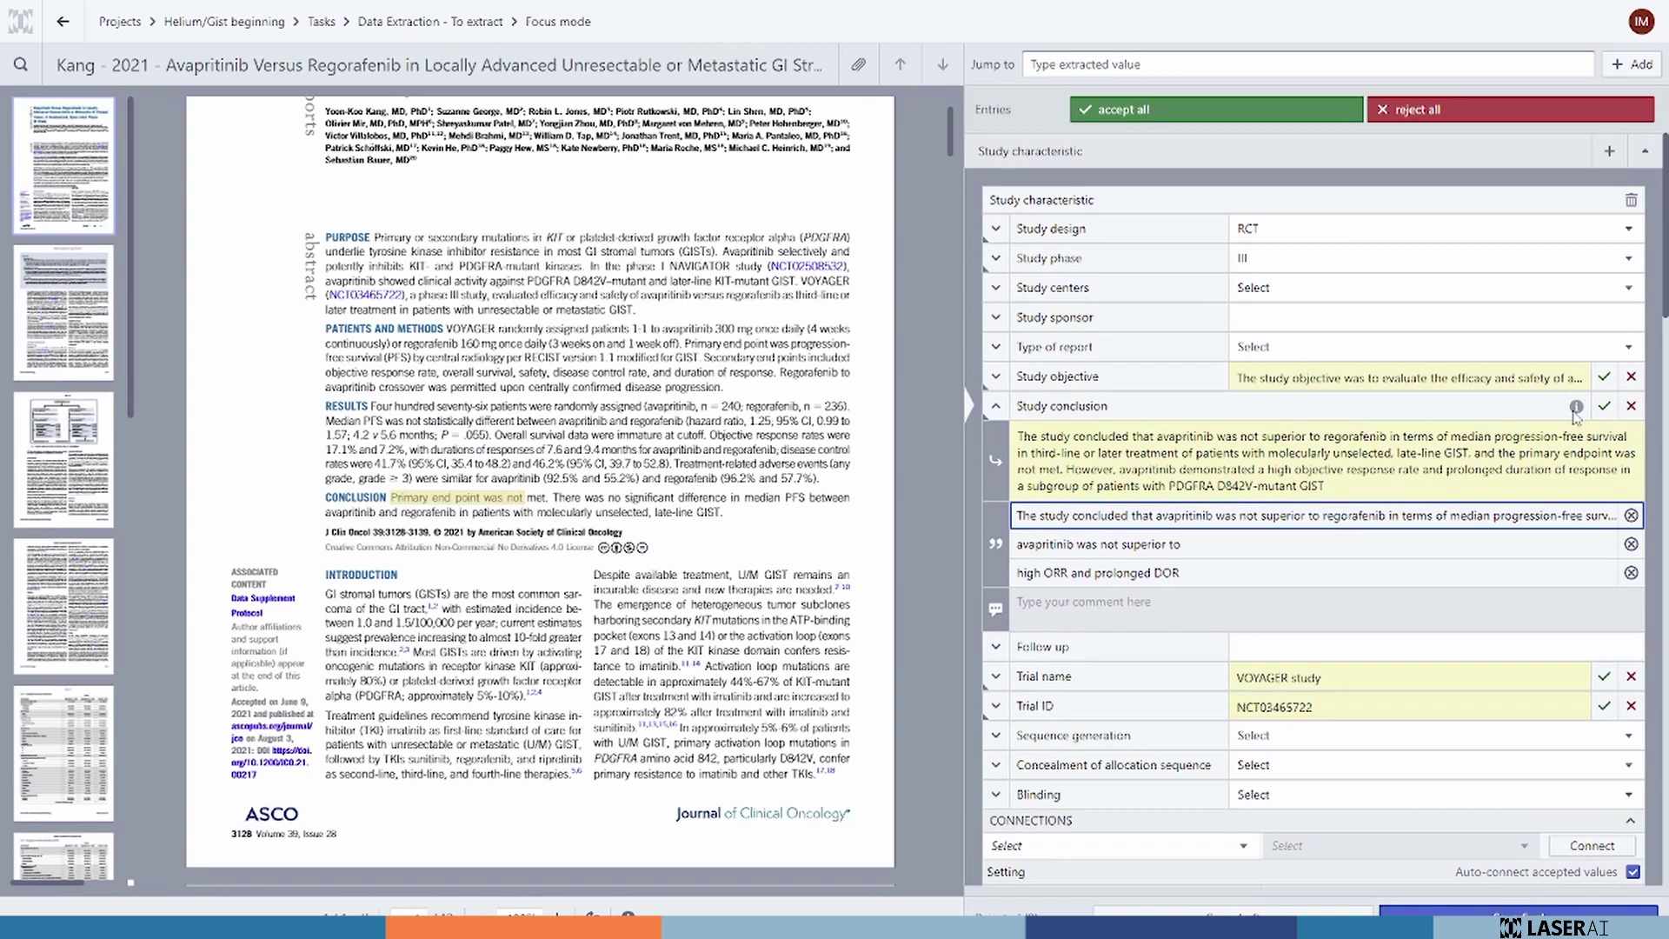
{"action": "mouse_move", "coordinate": [1575, 408]}
{"action": "left_click", "coordinate": [1604, 406]}
Add the comment "My comment" to the Study conclusion entry.
{"action": "left_click", "coordinate": [1178, 593]}
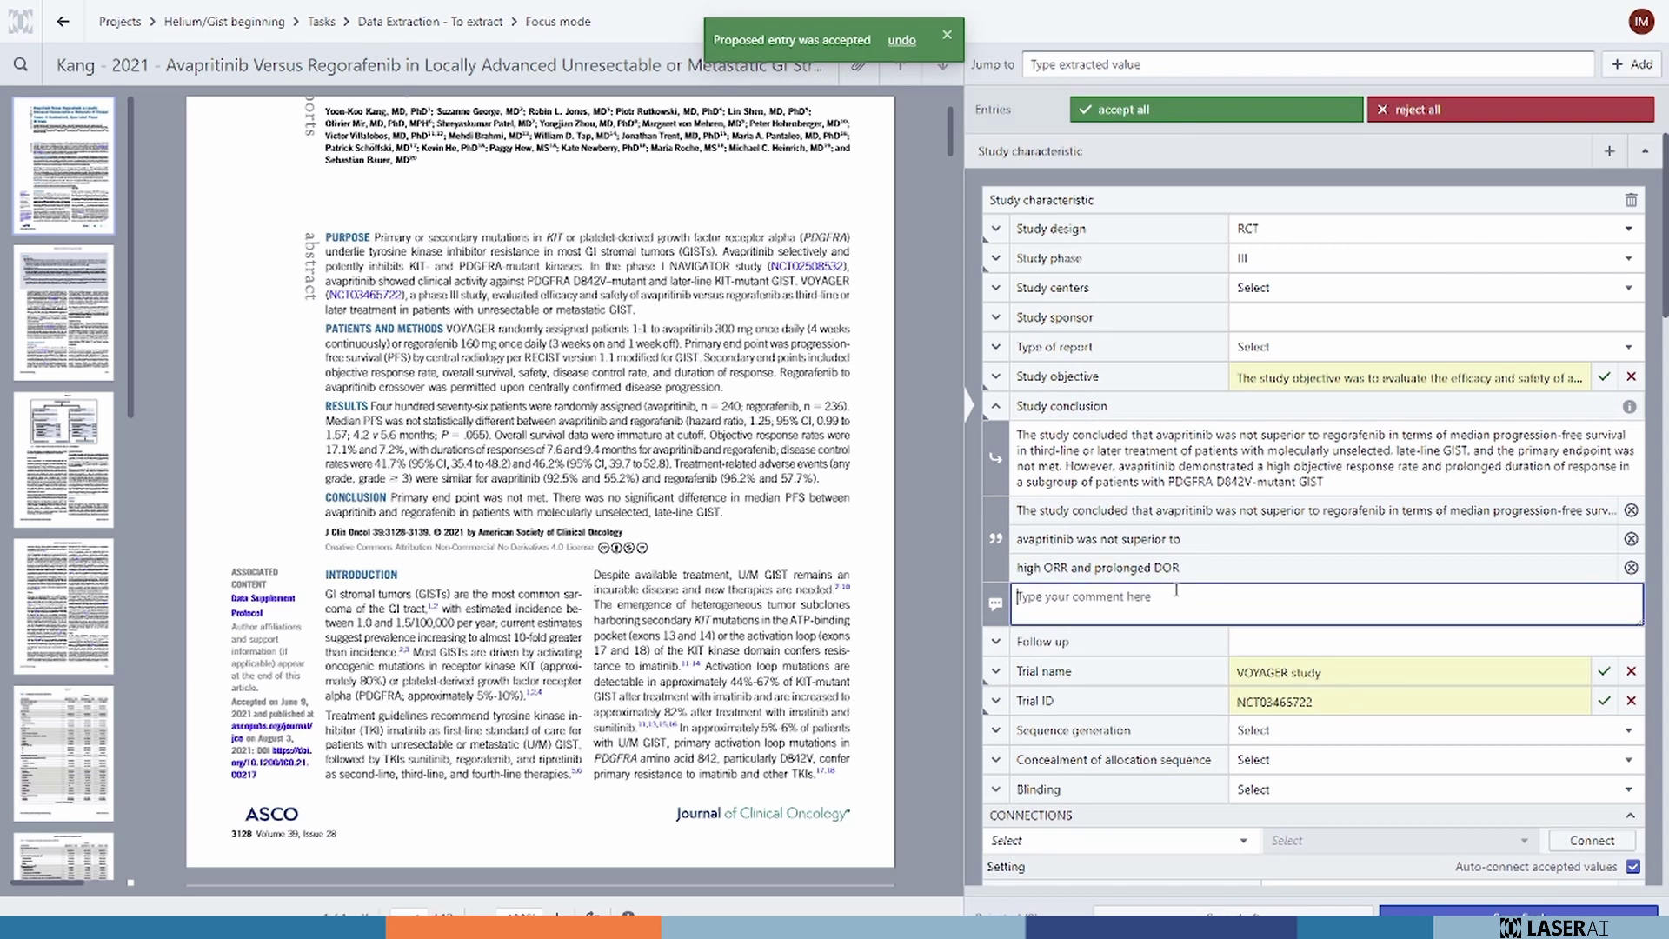
{"action": "type", "text": "My comment"}
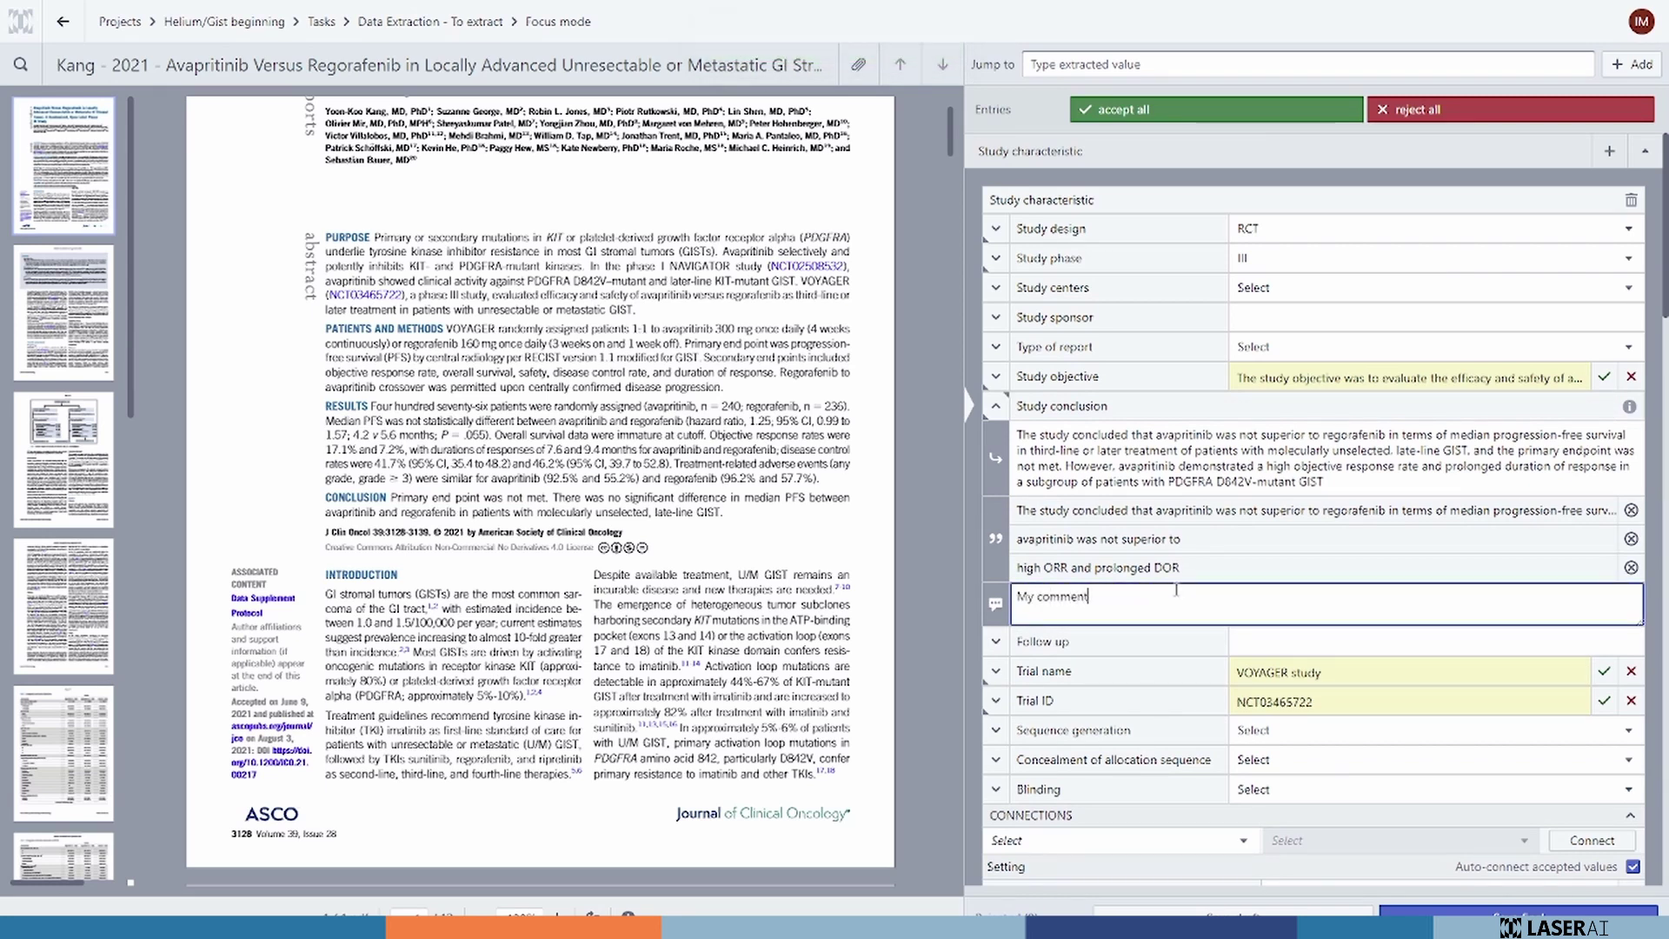
{"action": "key", "text": "Return"}
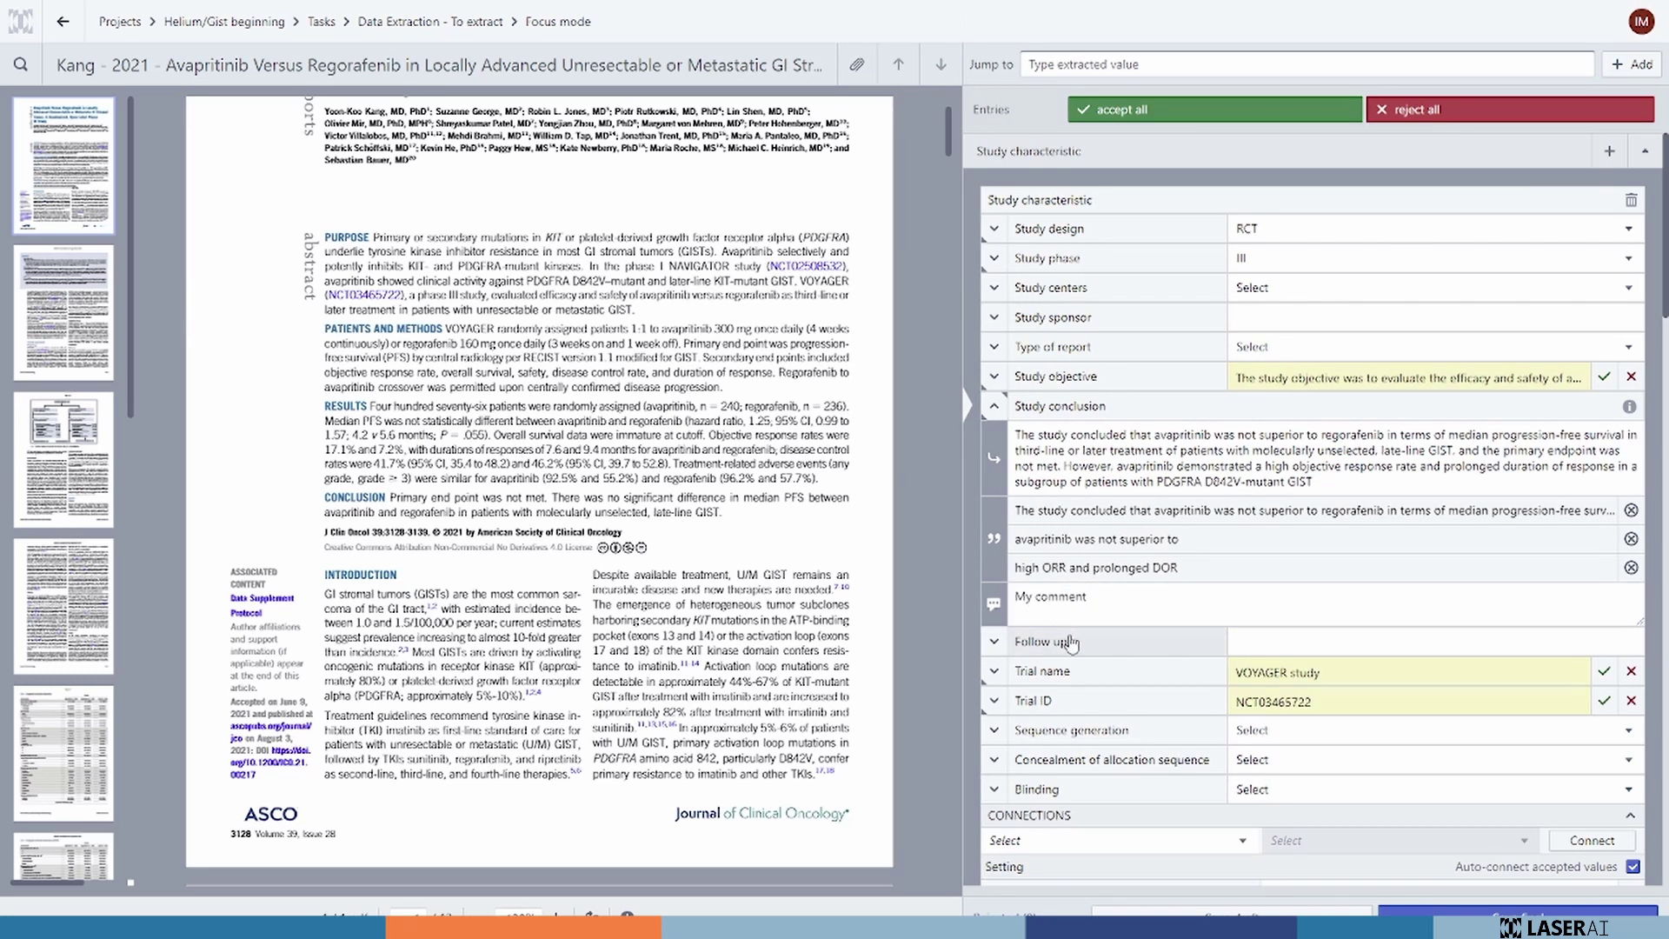
{"action": "left_click", "coordinate": [1017, 701]}
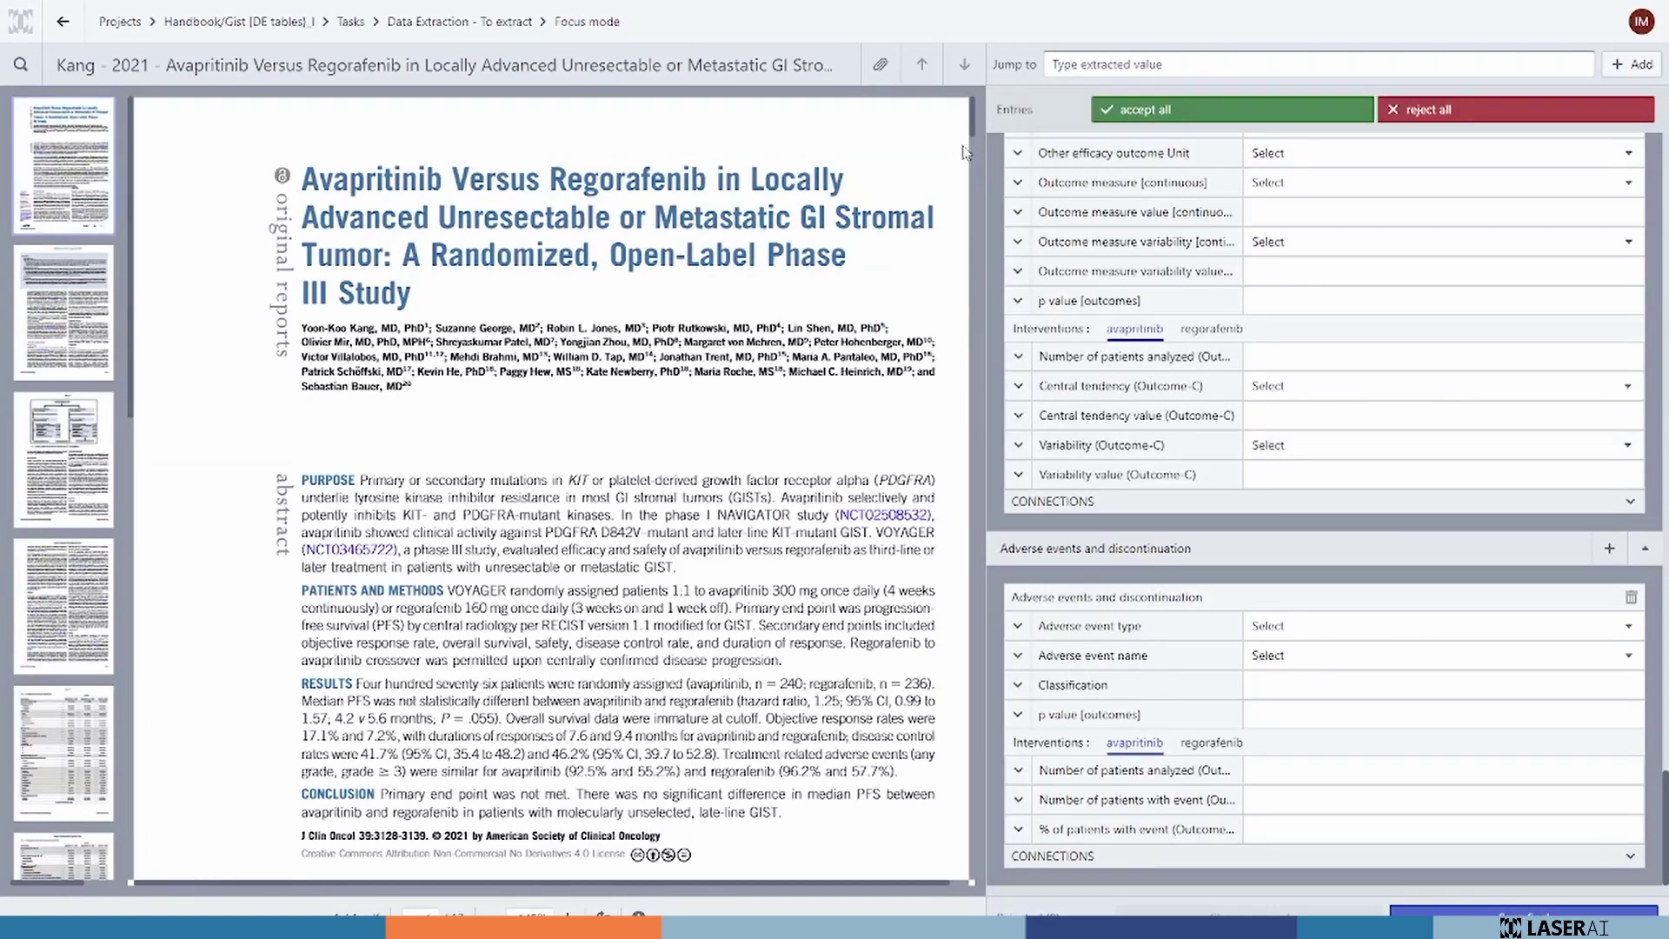
Locate Table 3 of treatment-related adverse events in the Gist [DE tables] project's article and open it for table extraction.
{"action": "left_click_drag", "start_coordinate": [972, 120], "coordinate": [967, 260]}
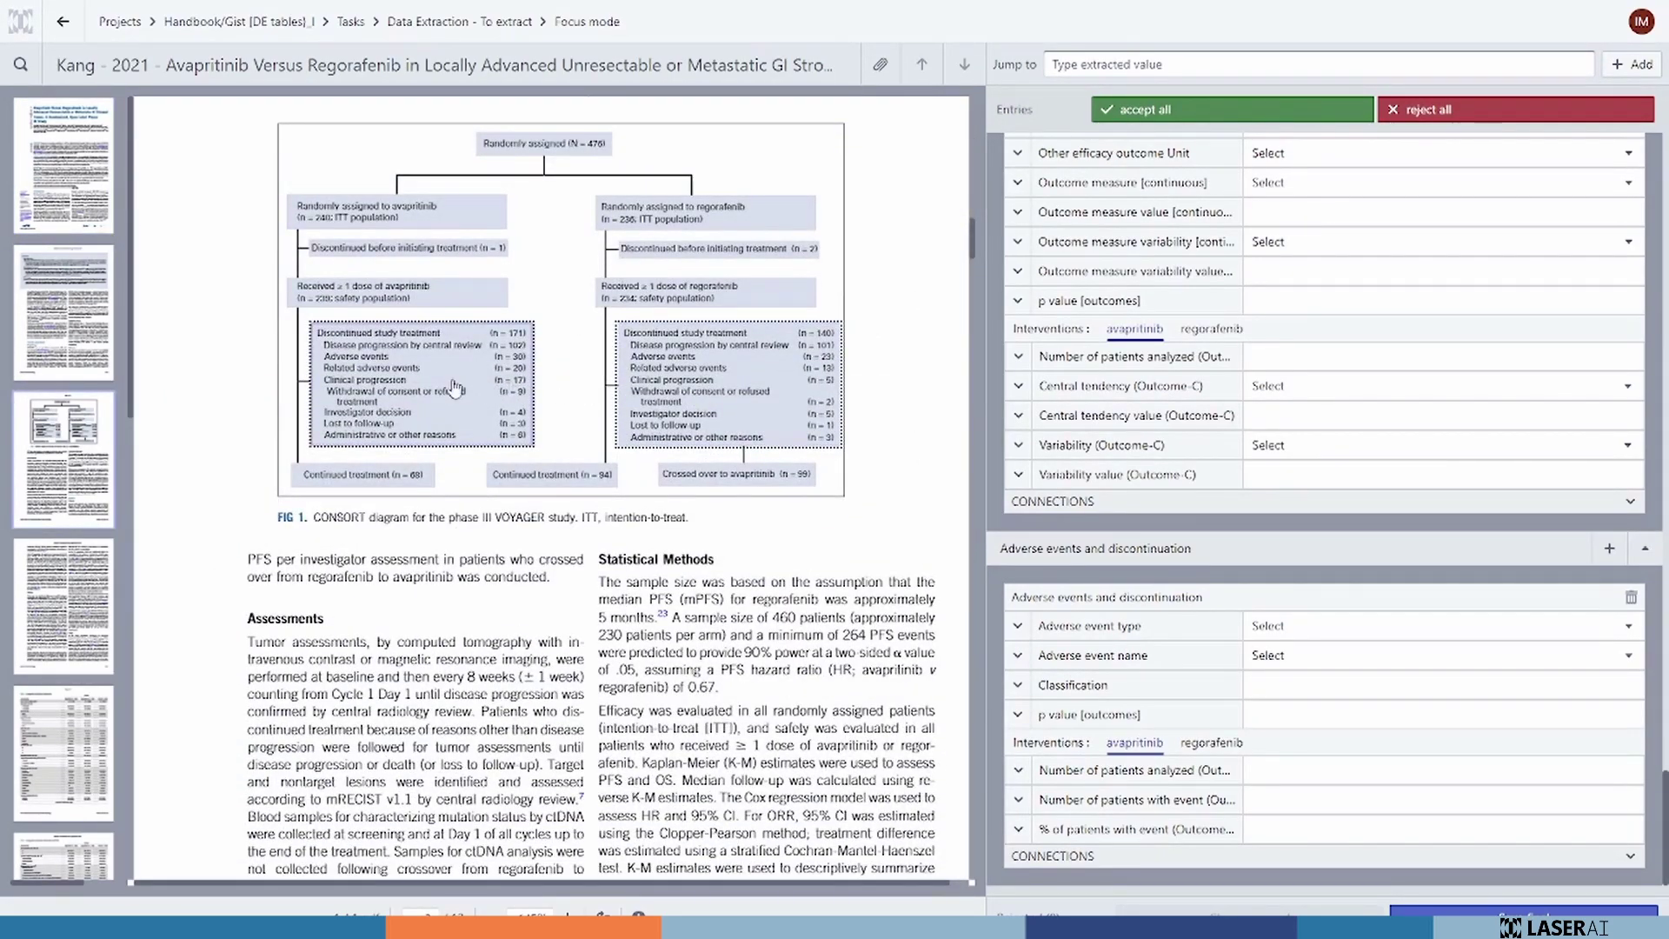
{"action": "scroll", "coordinate": [674, 386], "scroll_direction": "down", "scroll_amount": 10}
{"action": "scroll", "coordinate": [674, 387], "scroll_direction": "down", "scroll_amount": 10}
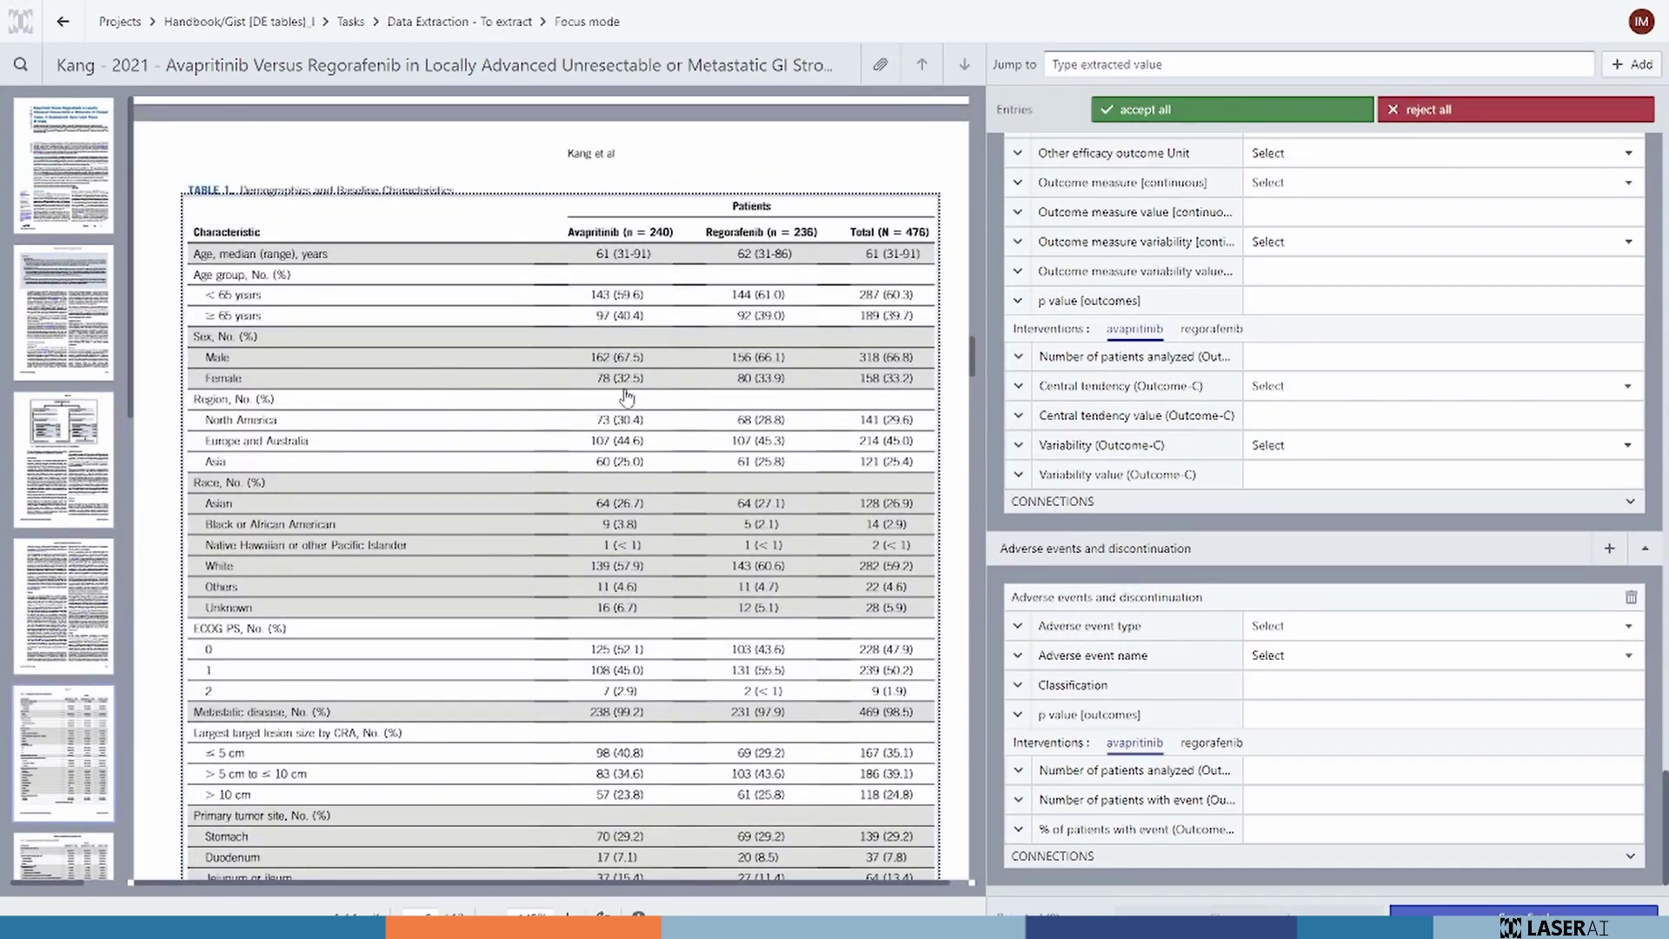
{"action": "left_click_drag", "start_coordinate": [972, 346], "coordinate": [970, 607]}
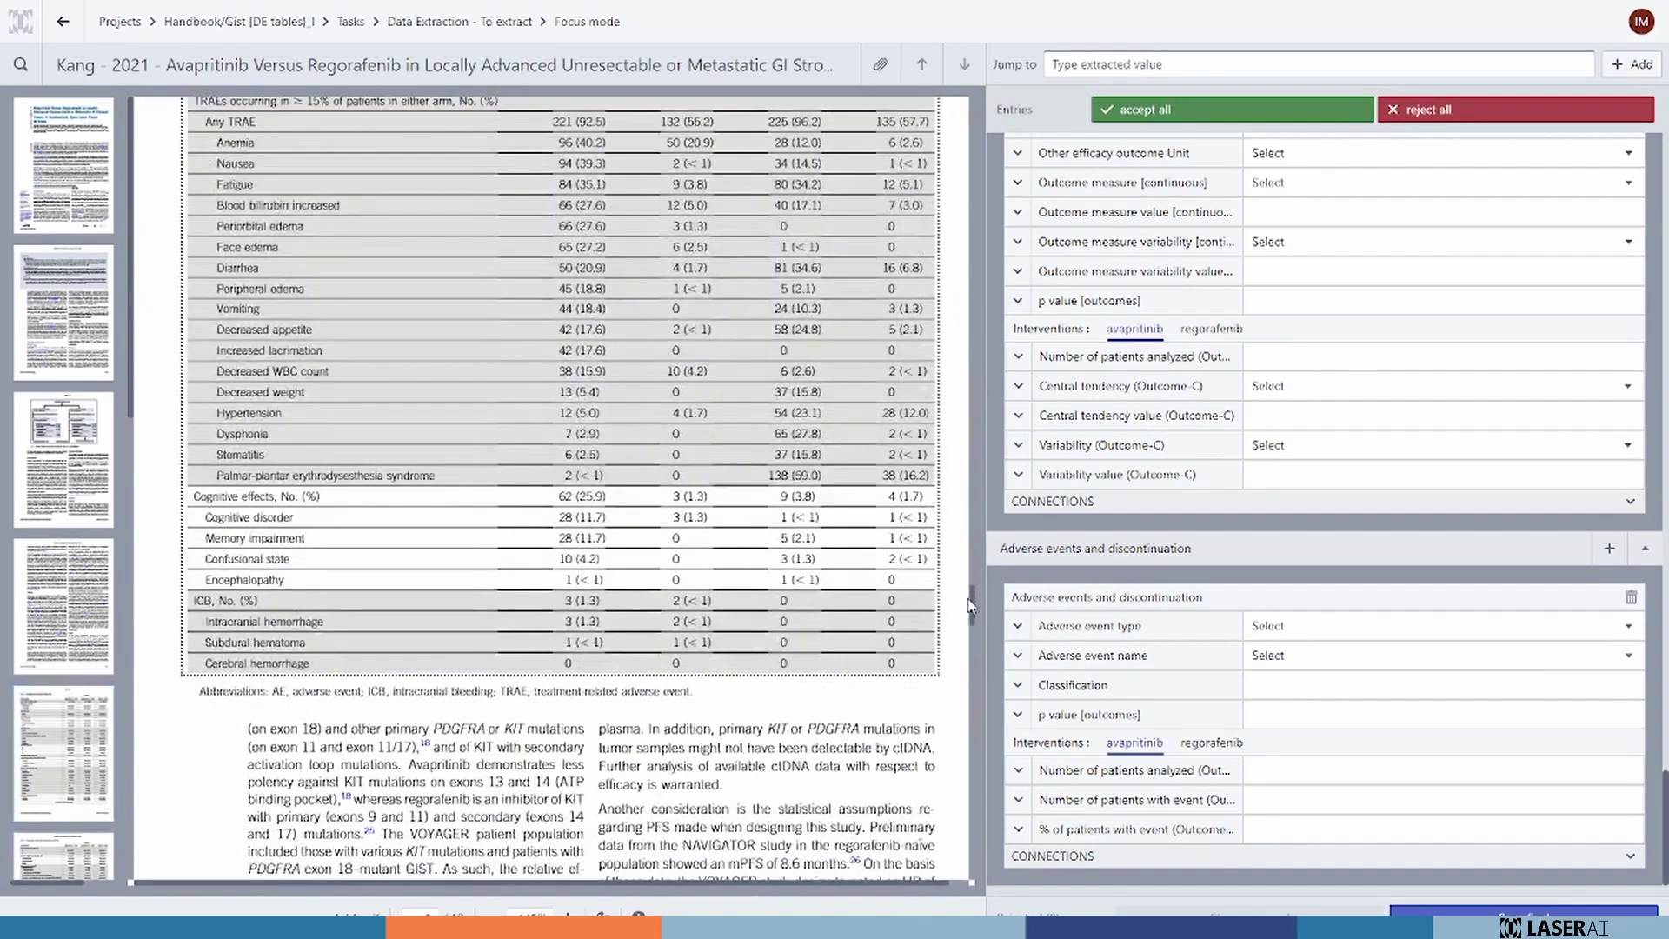
{"action": "scroll", "coordinate": [687, 410], "scroll_direction": "up", "scroll_amount": 5}
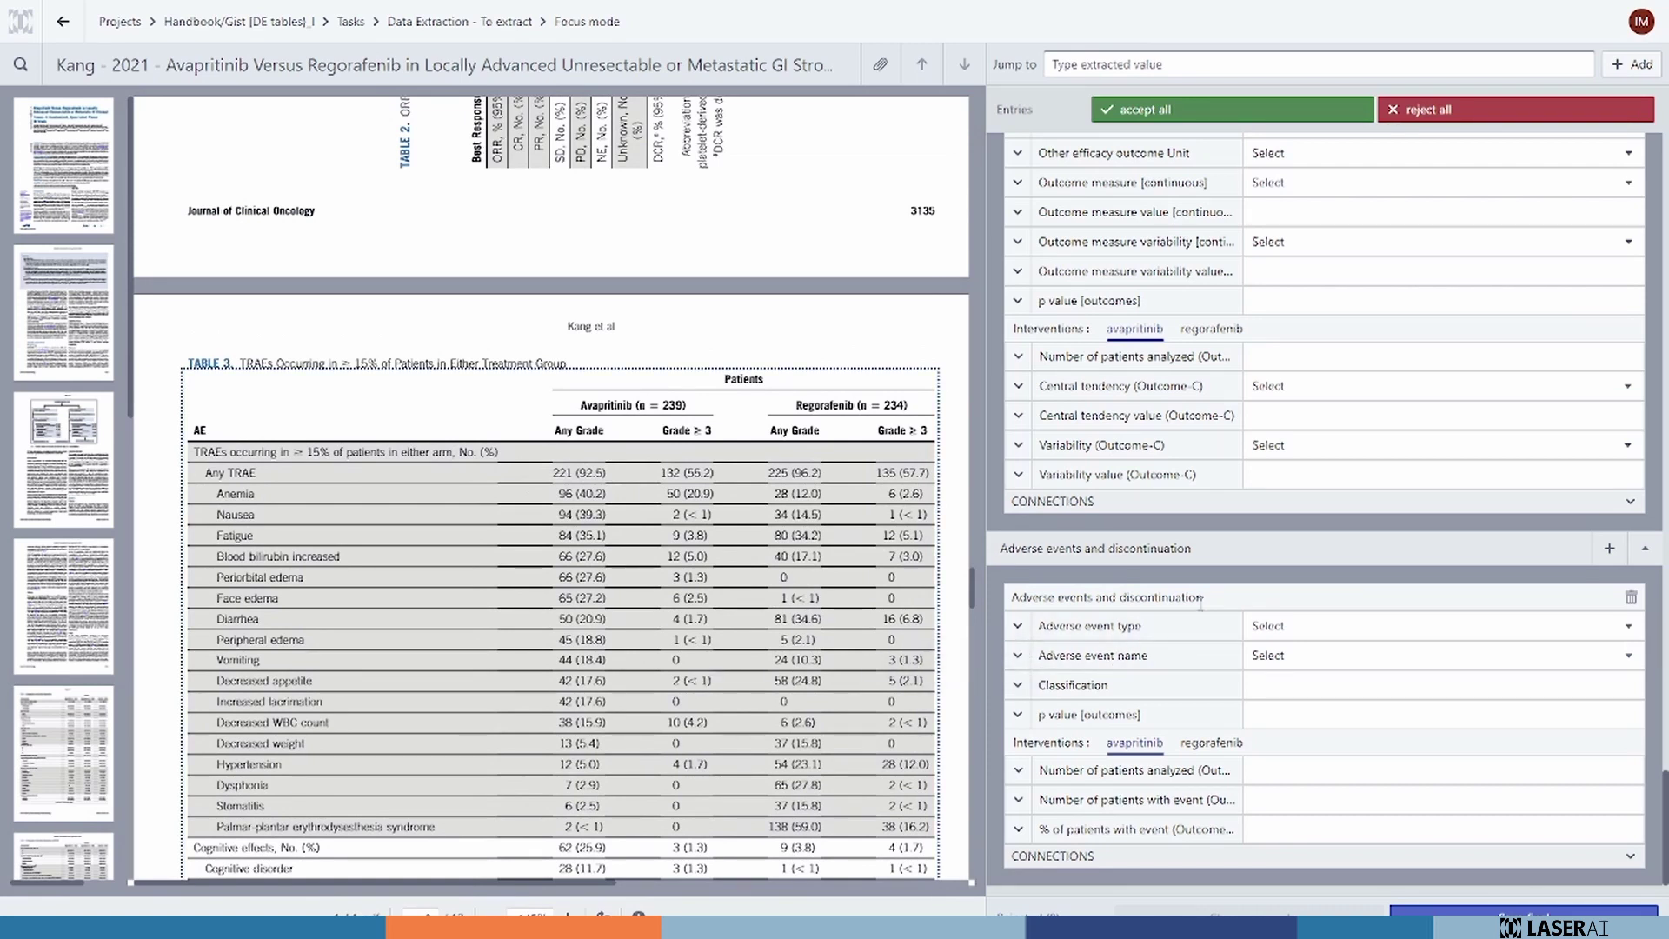
{"action": "left_click_drag", "start_coordinate": [1202, 598], "coordinate": [1012, 596]}
{"action": "left_click", "coordinate": [788, 578]}
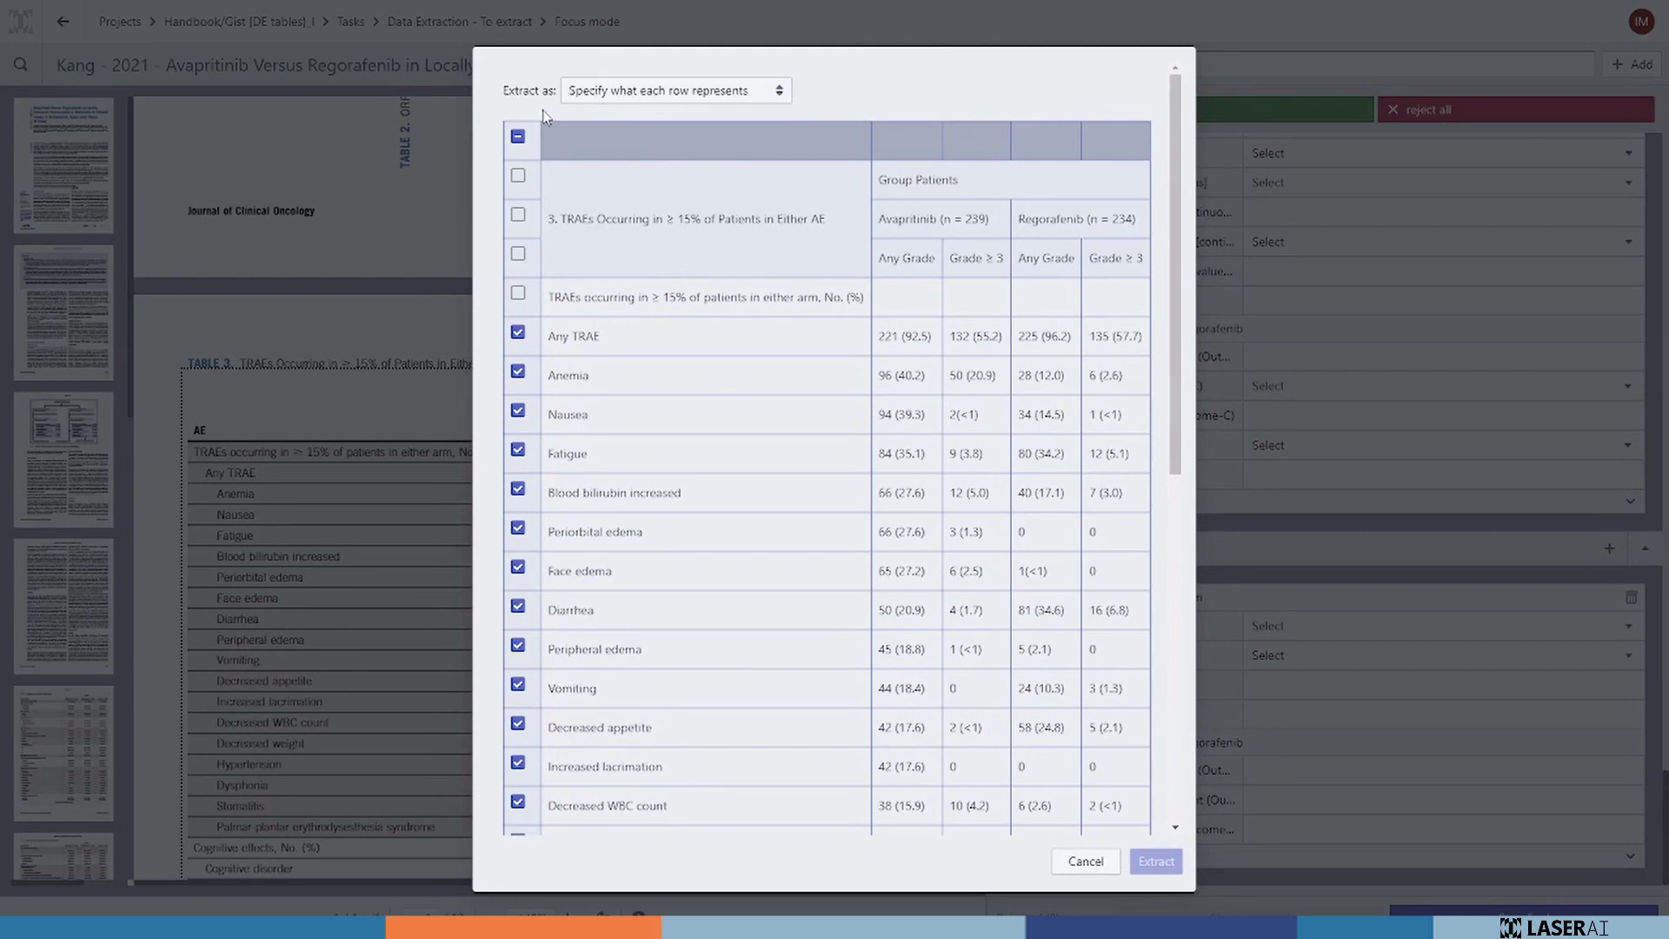
Set Table 3 to be extracted as Adverse events and discontinuation, with only the Anemia, Nausea, Fatigue and Diarrhea rows selected.
{"action": "left_click", "coordinate": [739, 98]}
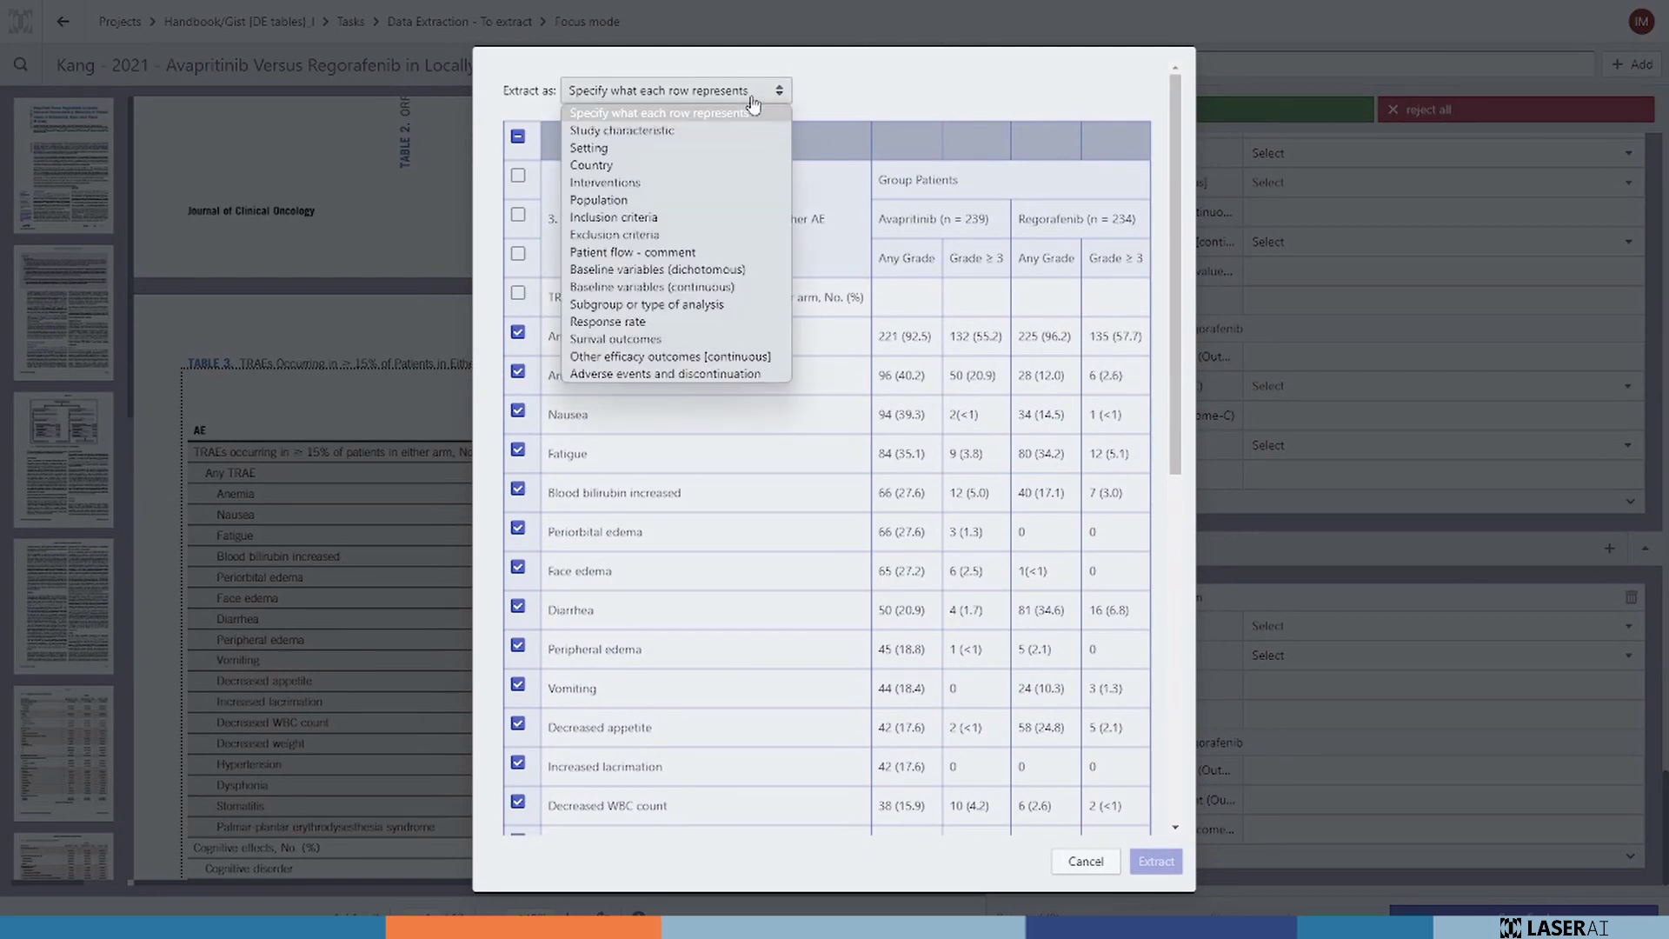
{"action": "left_click", "coordinate": [739, 374]}
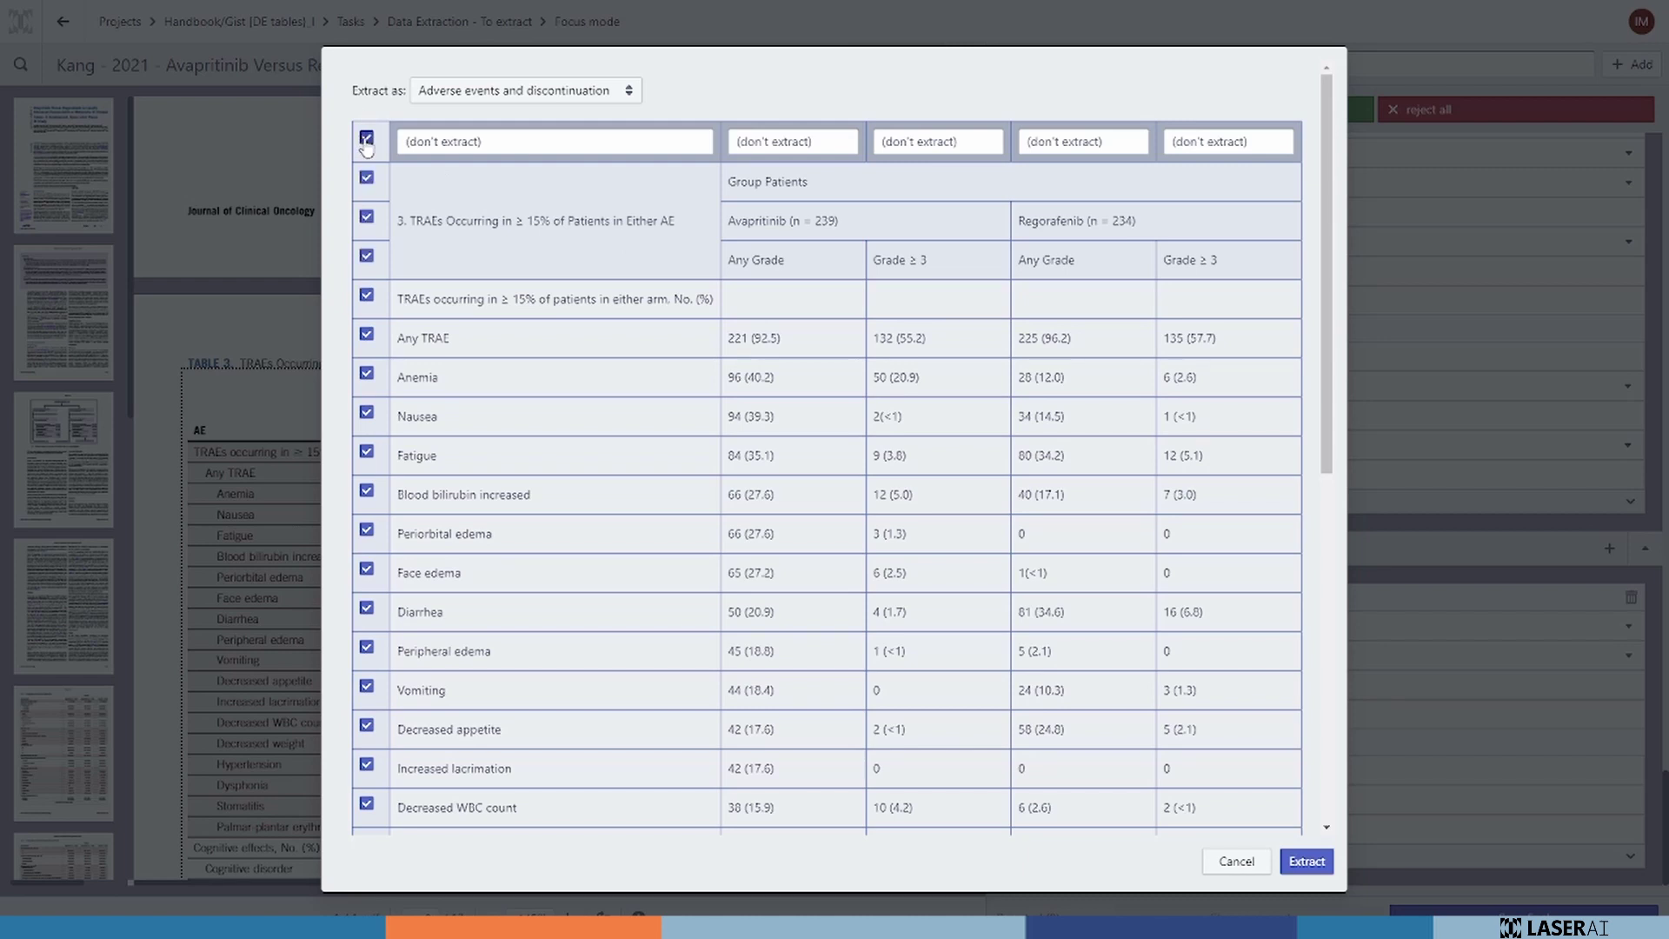
{"action": "left_click", "coordinate": [366, 139]}
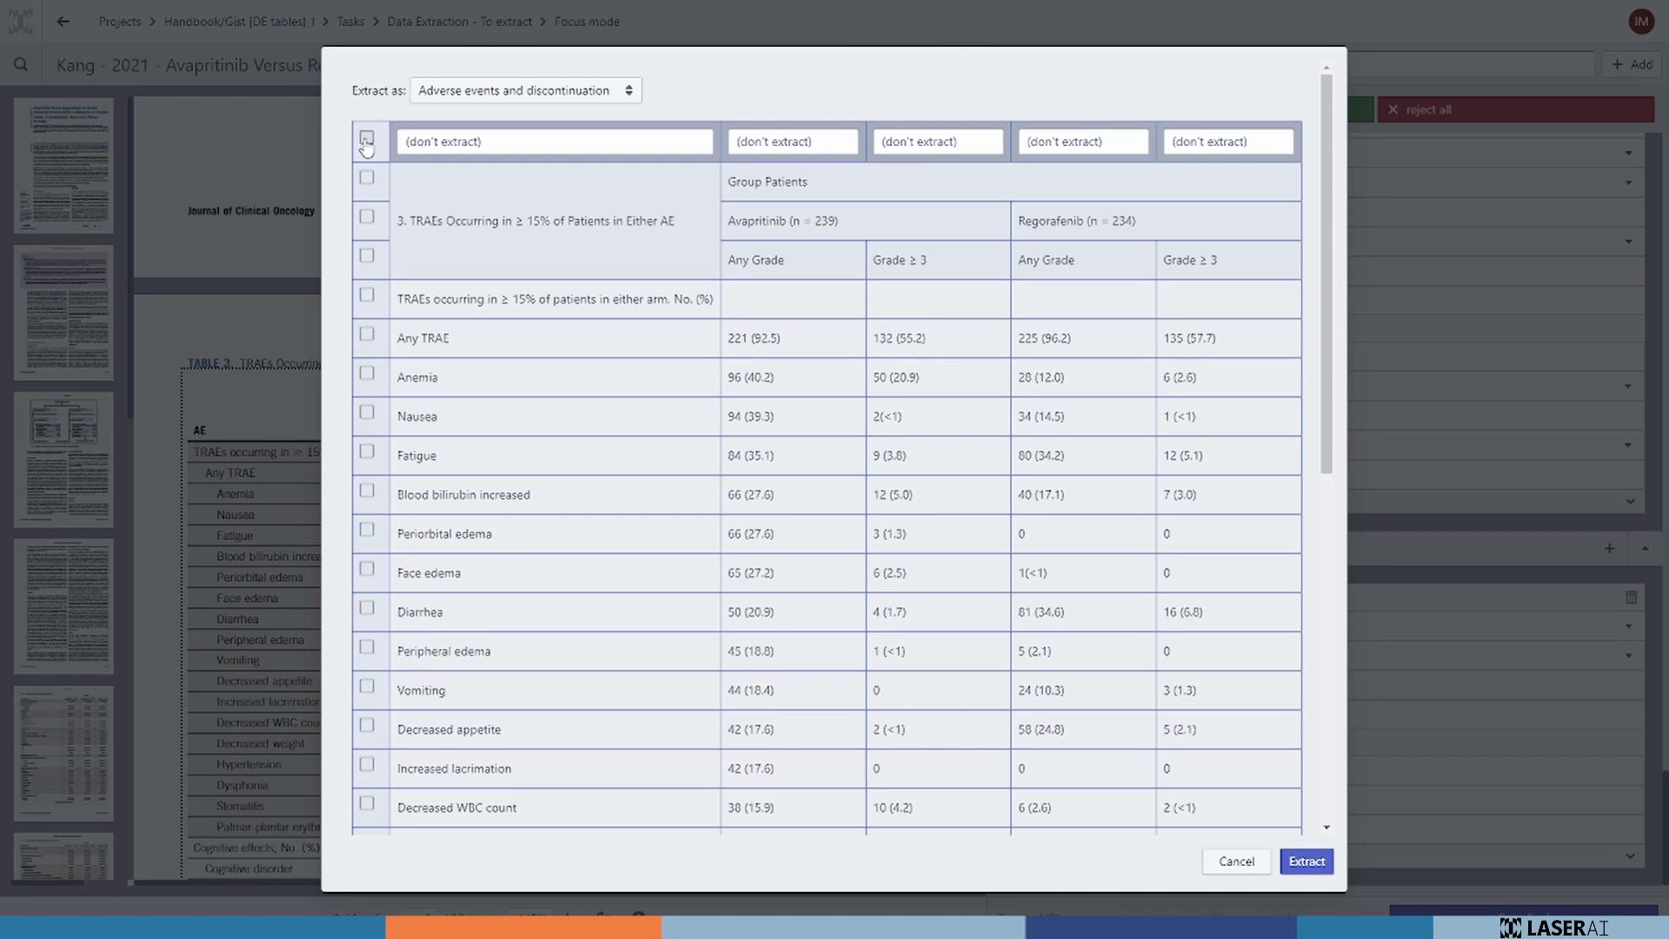
{"action": "left_click", "coordinate": [366, 377]}
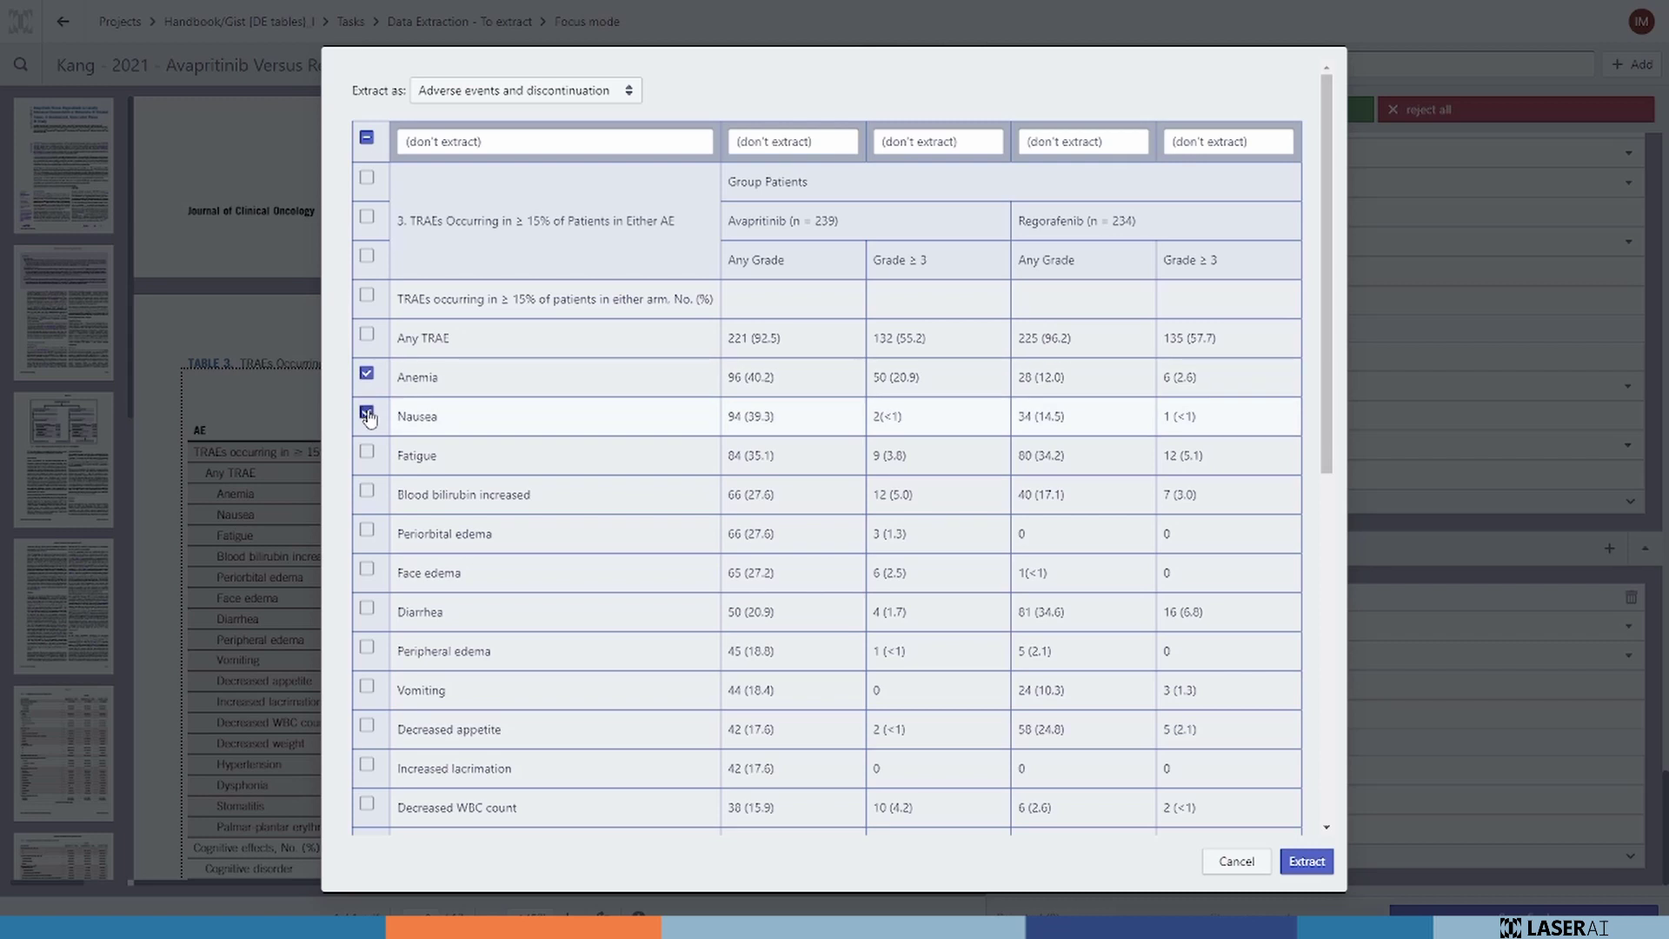
{"action": "left_click", "coordinate": [367, 453]}
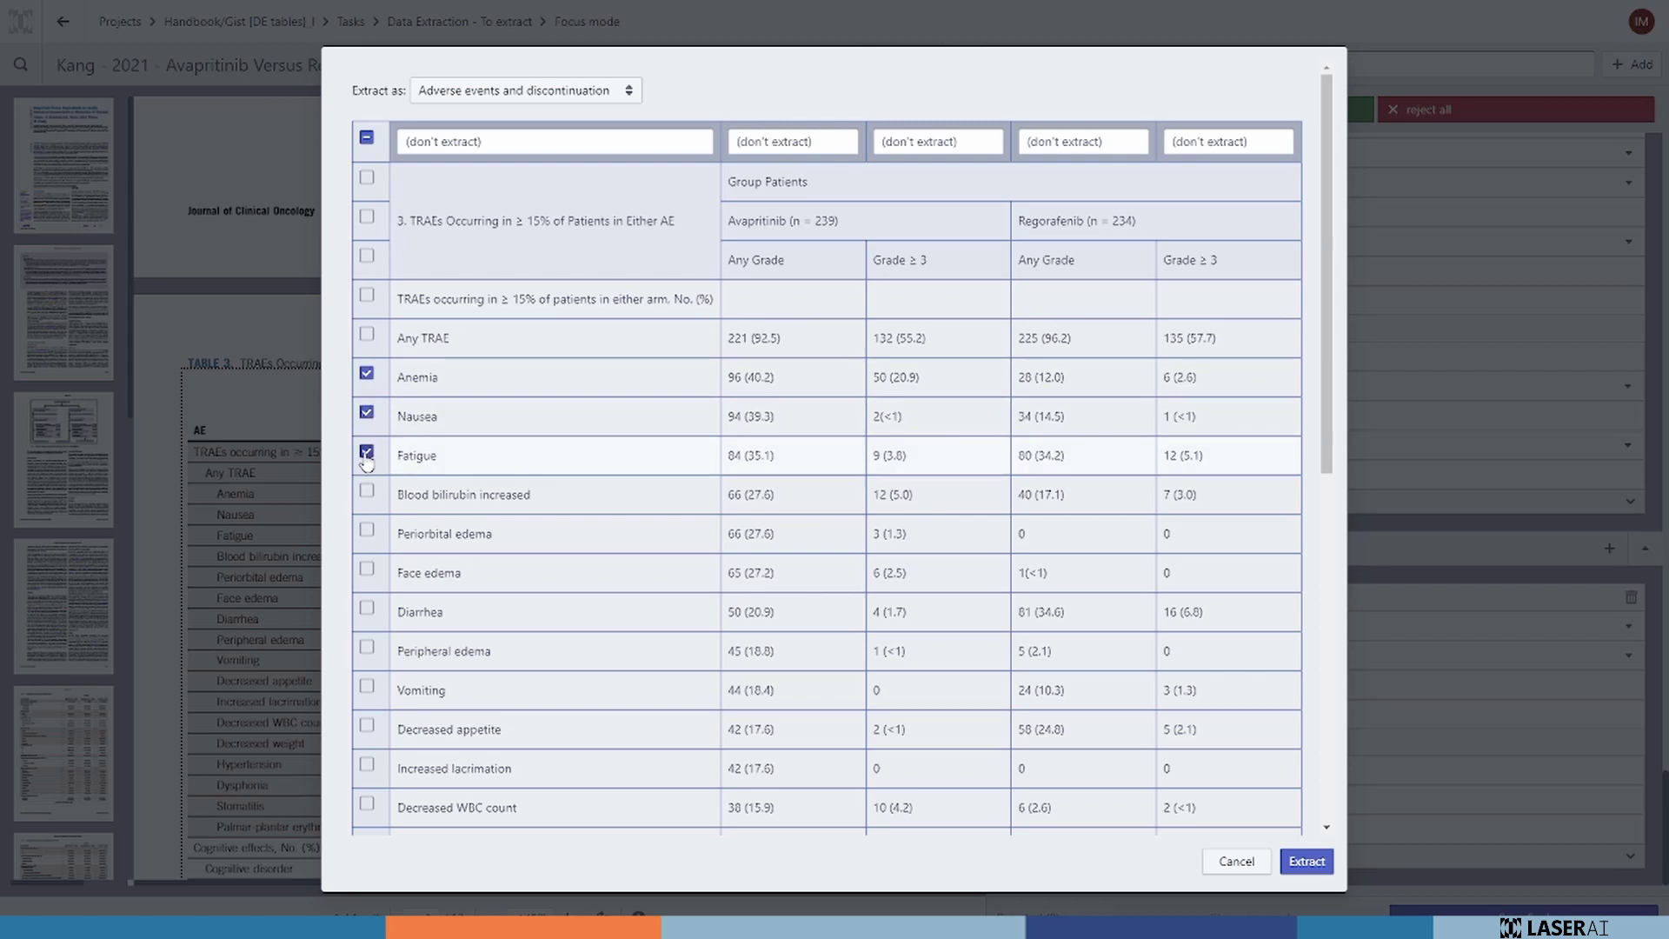
{"action": "left_click", "coordinate": [366, 608]}
Map the first column to Adverse event name and avapritinib's Any Grade column to its Number and % of patients with event.
{"action": "left_click", "coordinate": [709, 148]}
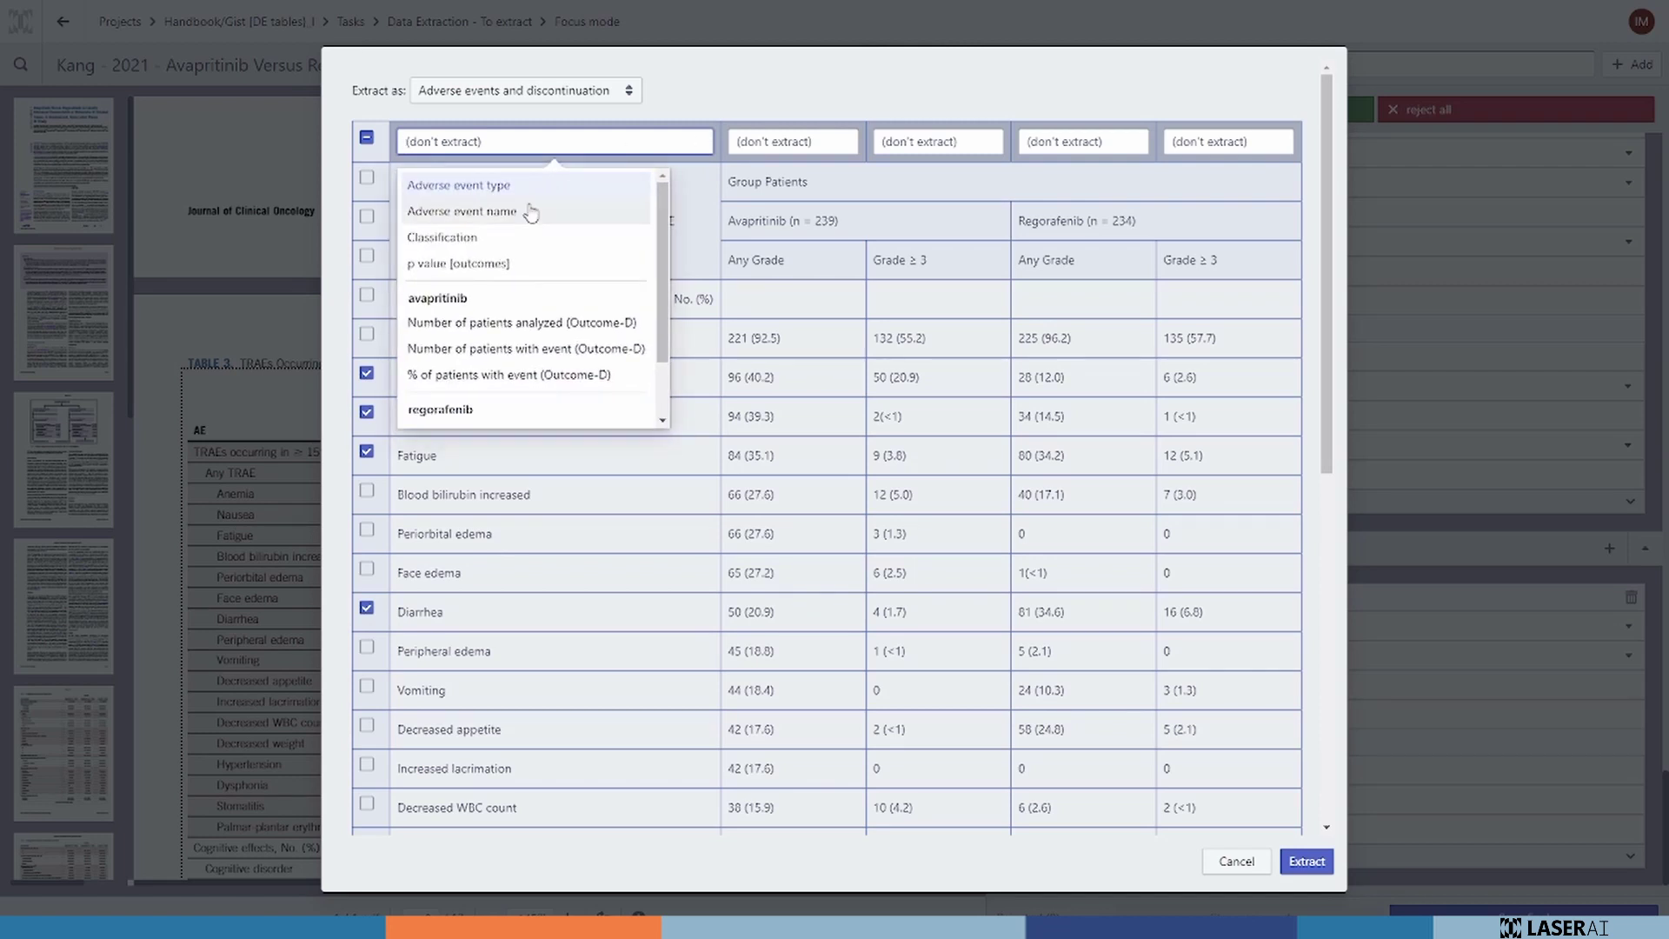
{"action": "left_click", "coordinate": [530, 211]}
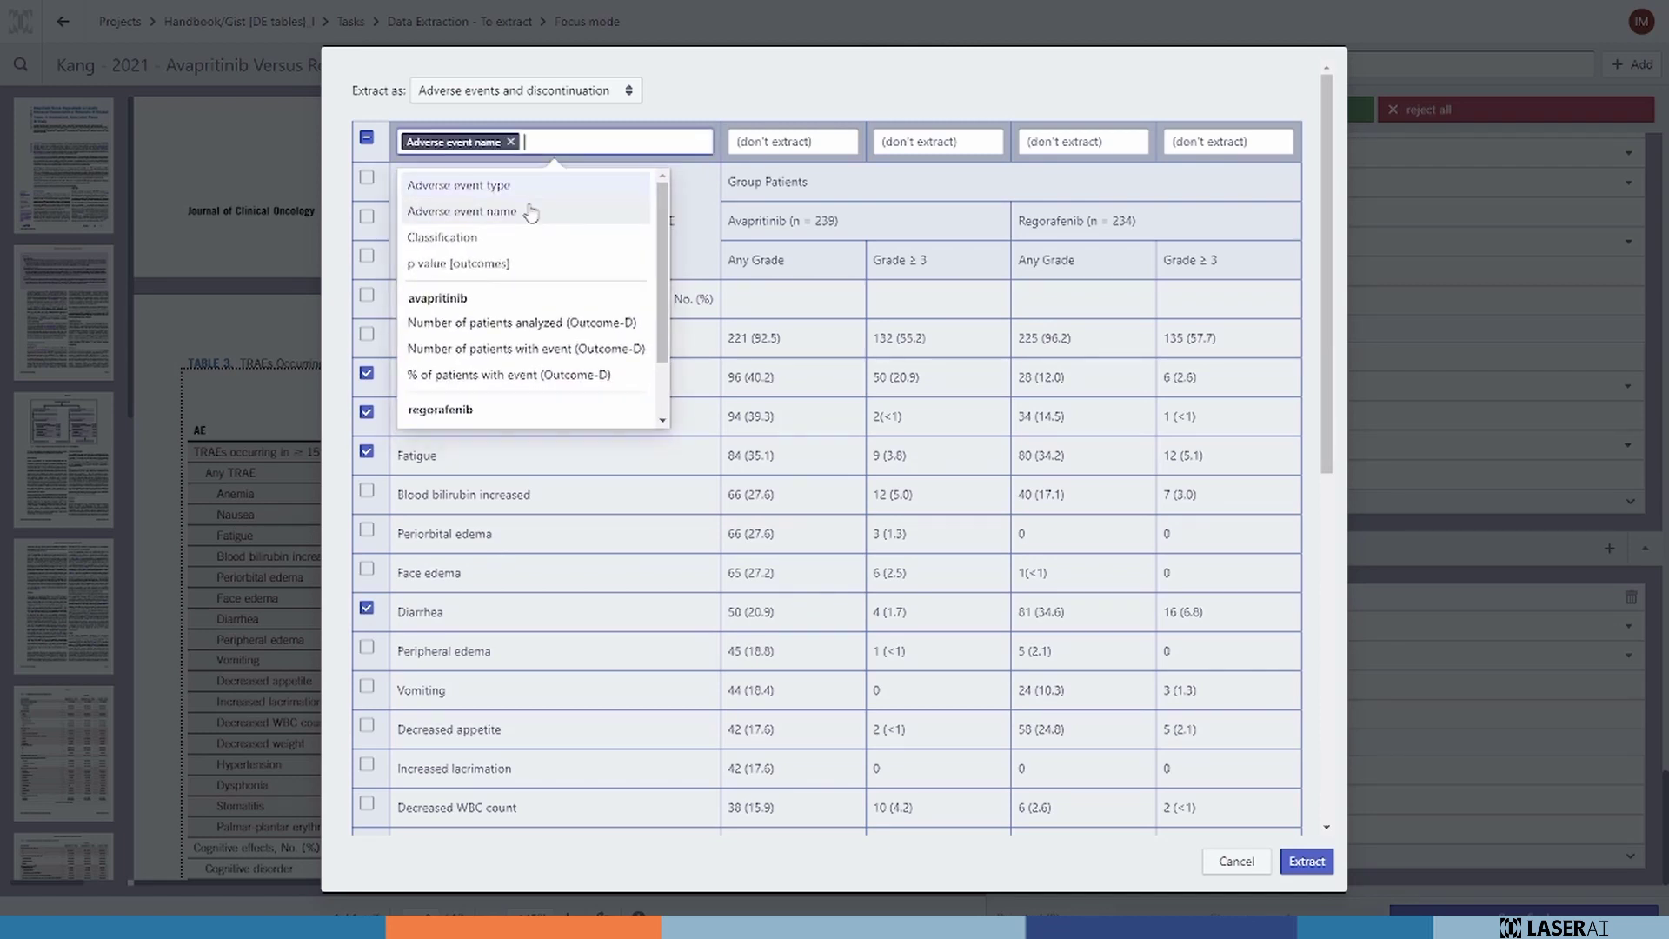
{"action": "left_click", "coordinate": [836, 142]}
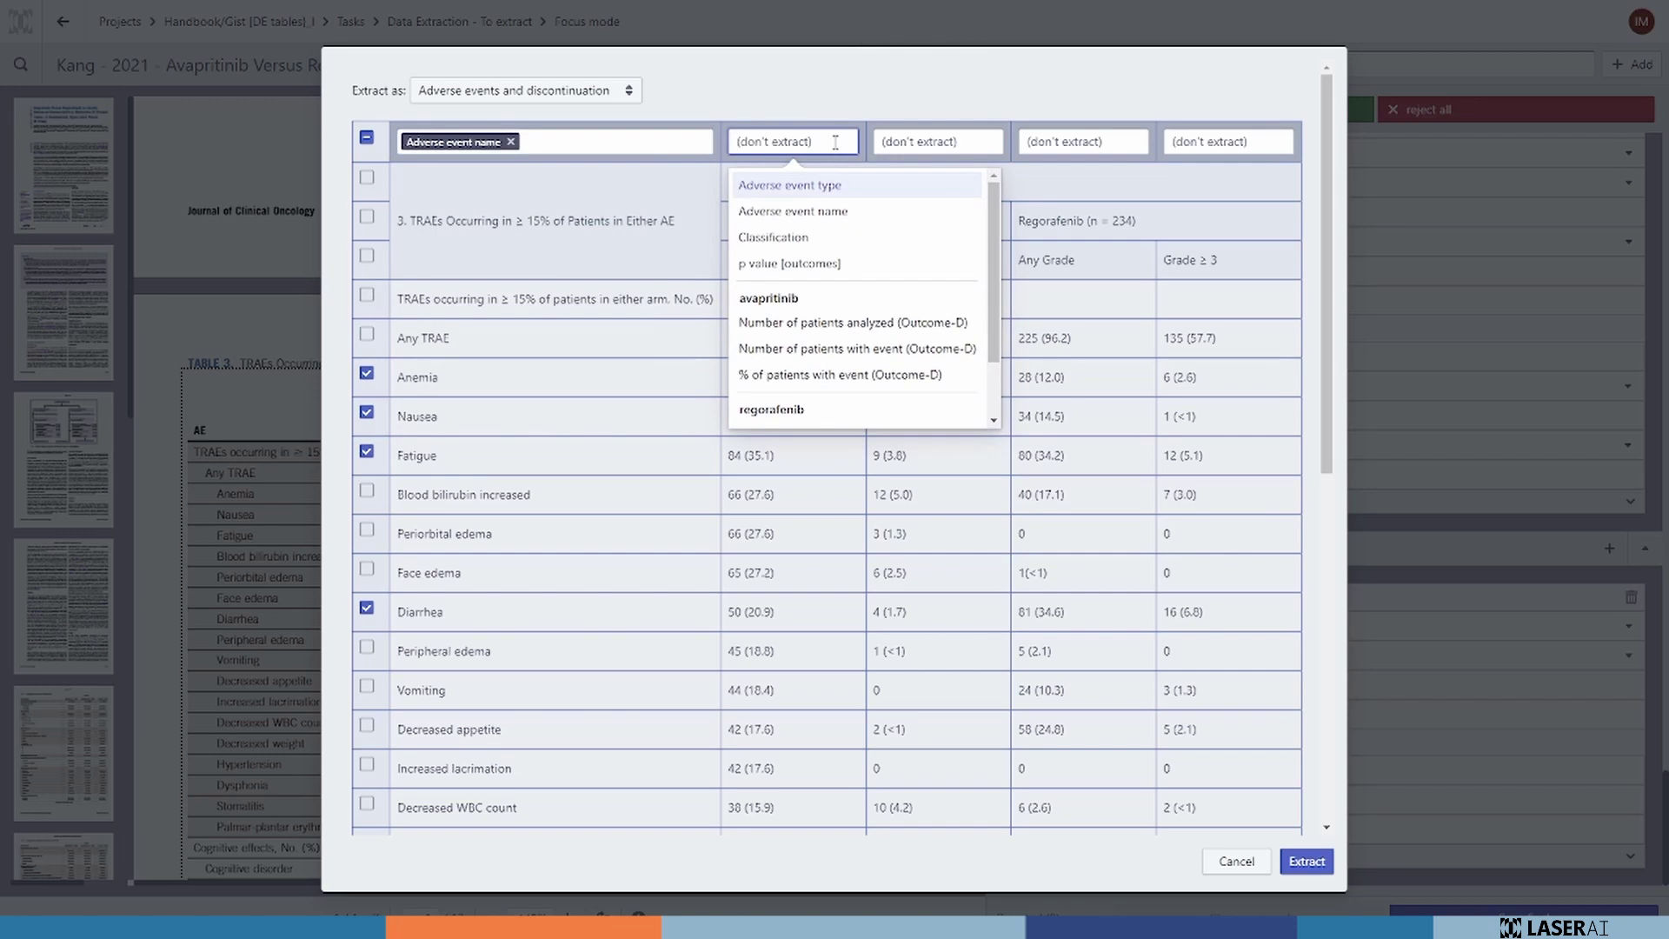
{"action": "left_click", "coordinate": [835, 348]}
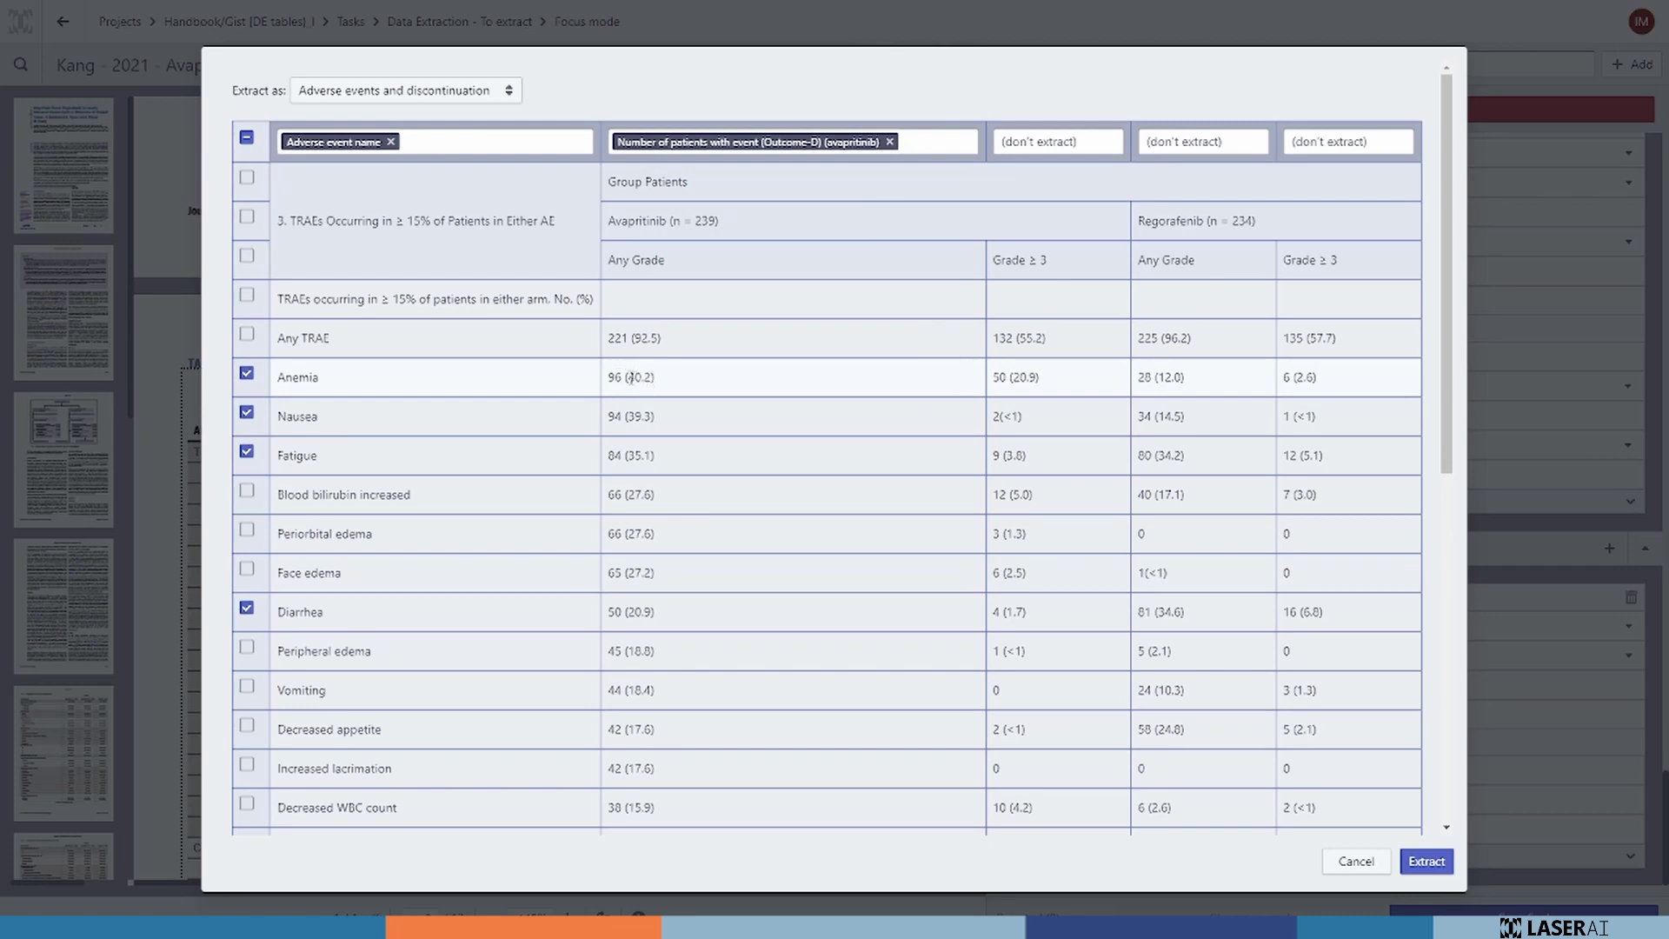
{"action": "left_click", "coordinate": [934, 136]}
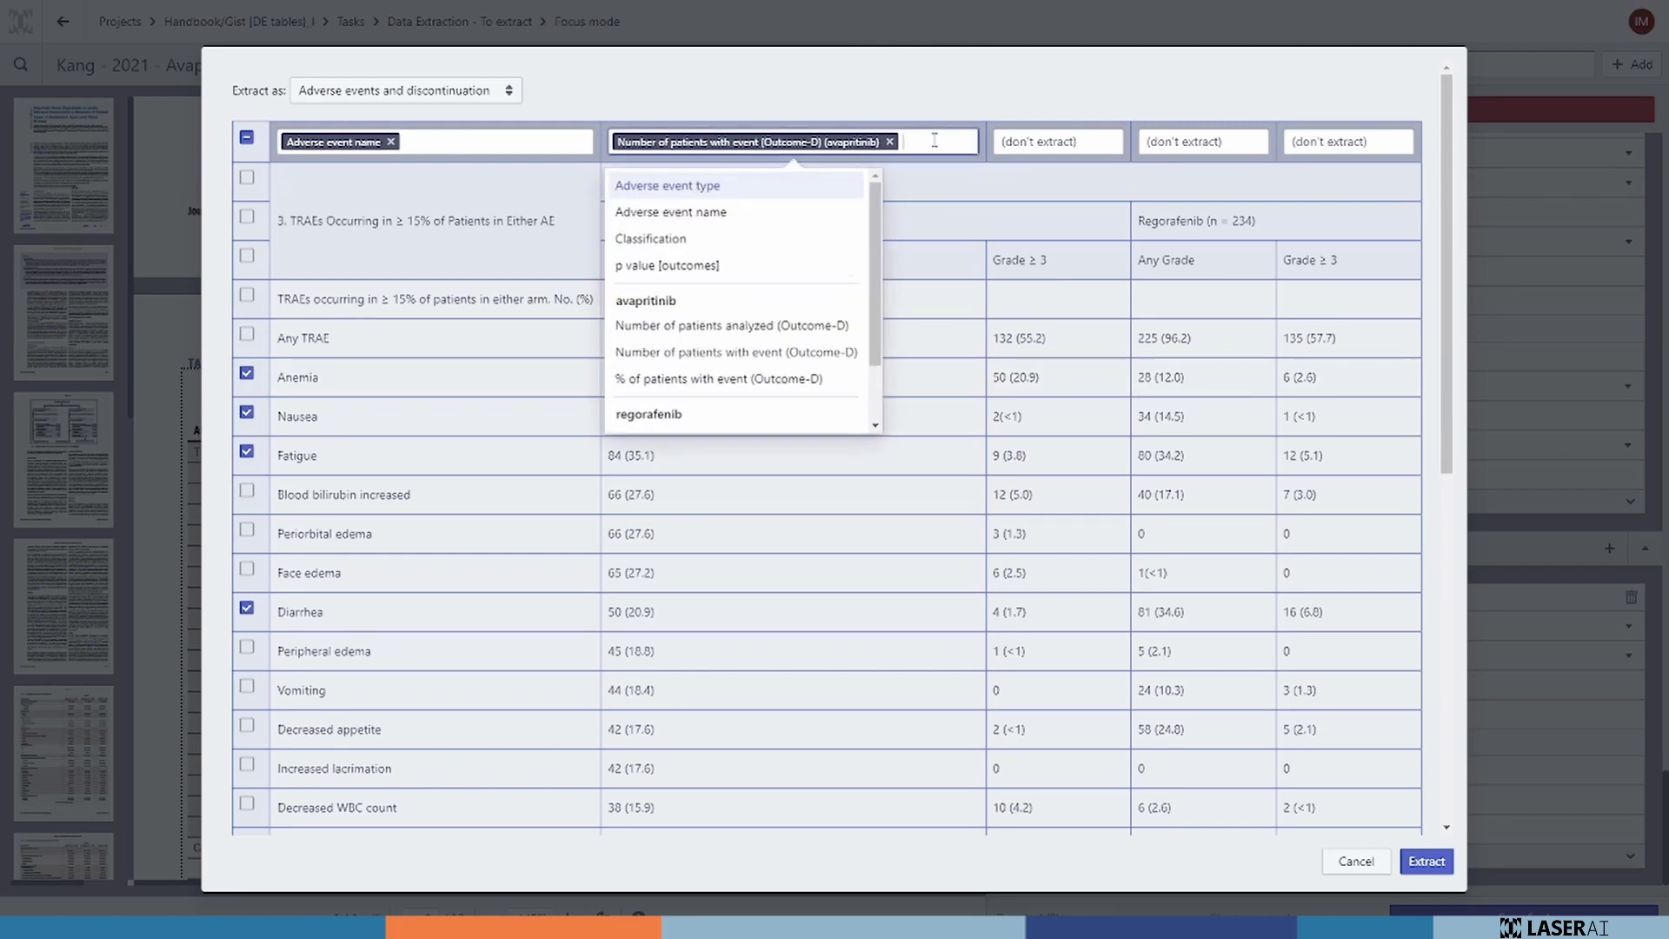
{"action": "left_click", "coordinate": [776, 375]}
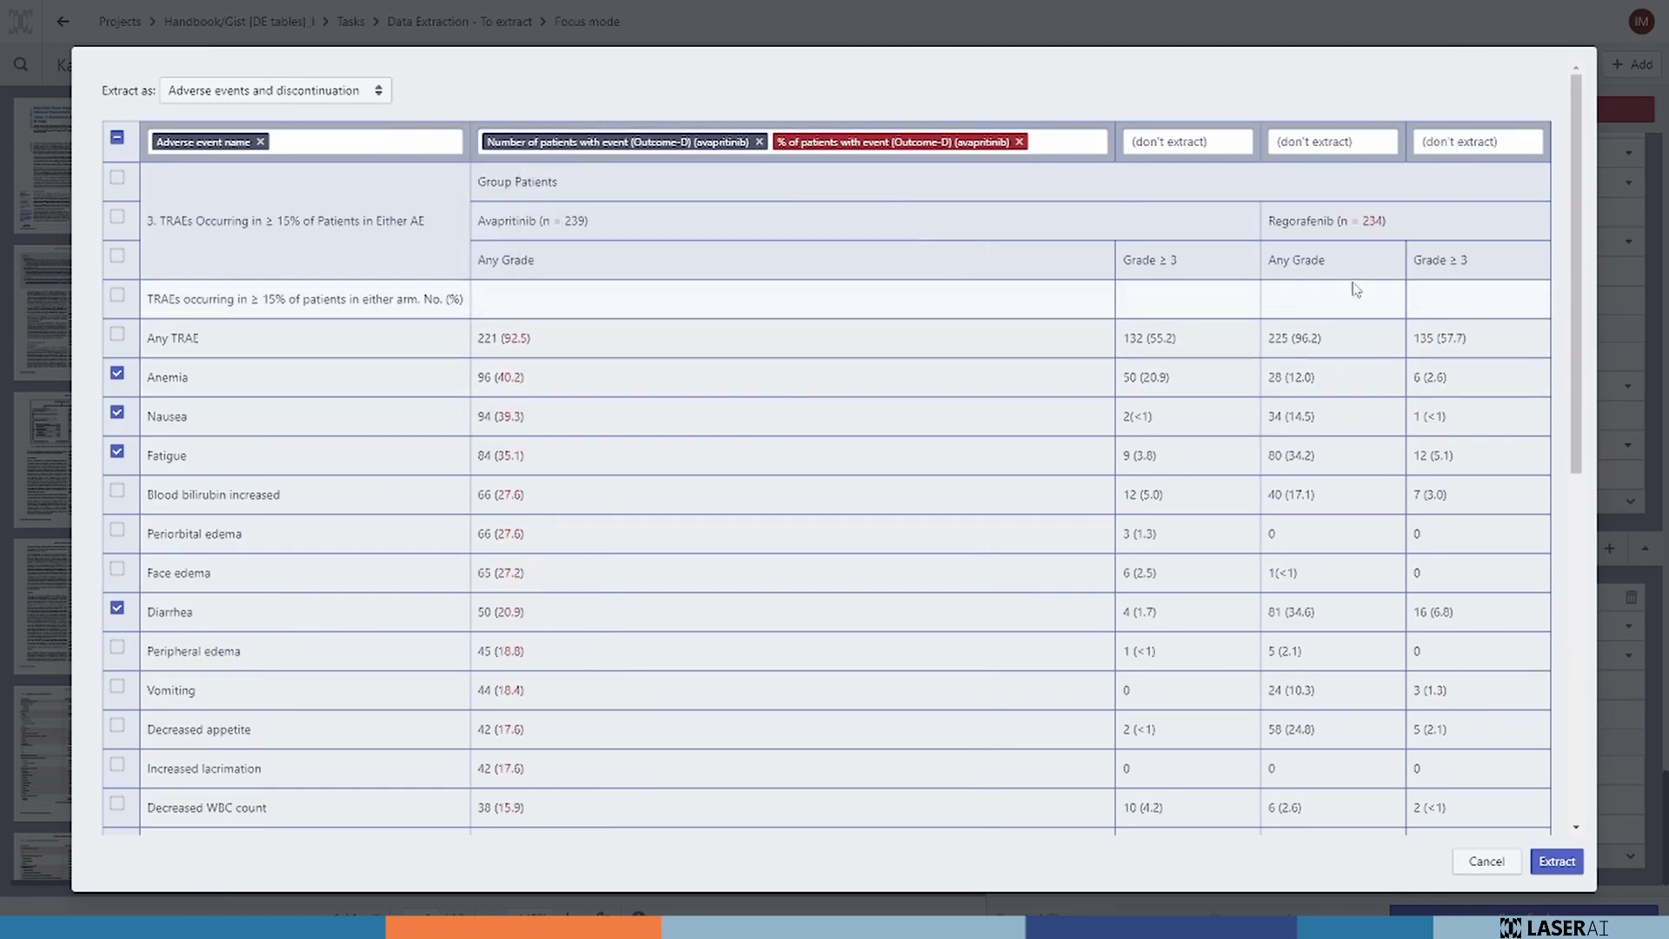
Map the regorafenib Any Grade column to regorafenib's Number of patients with event and % of patients with event.
{"action": "left_click", "coordinate": [1334, 148]}
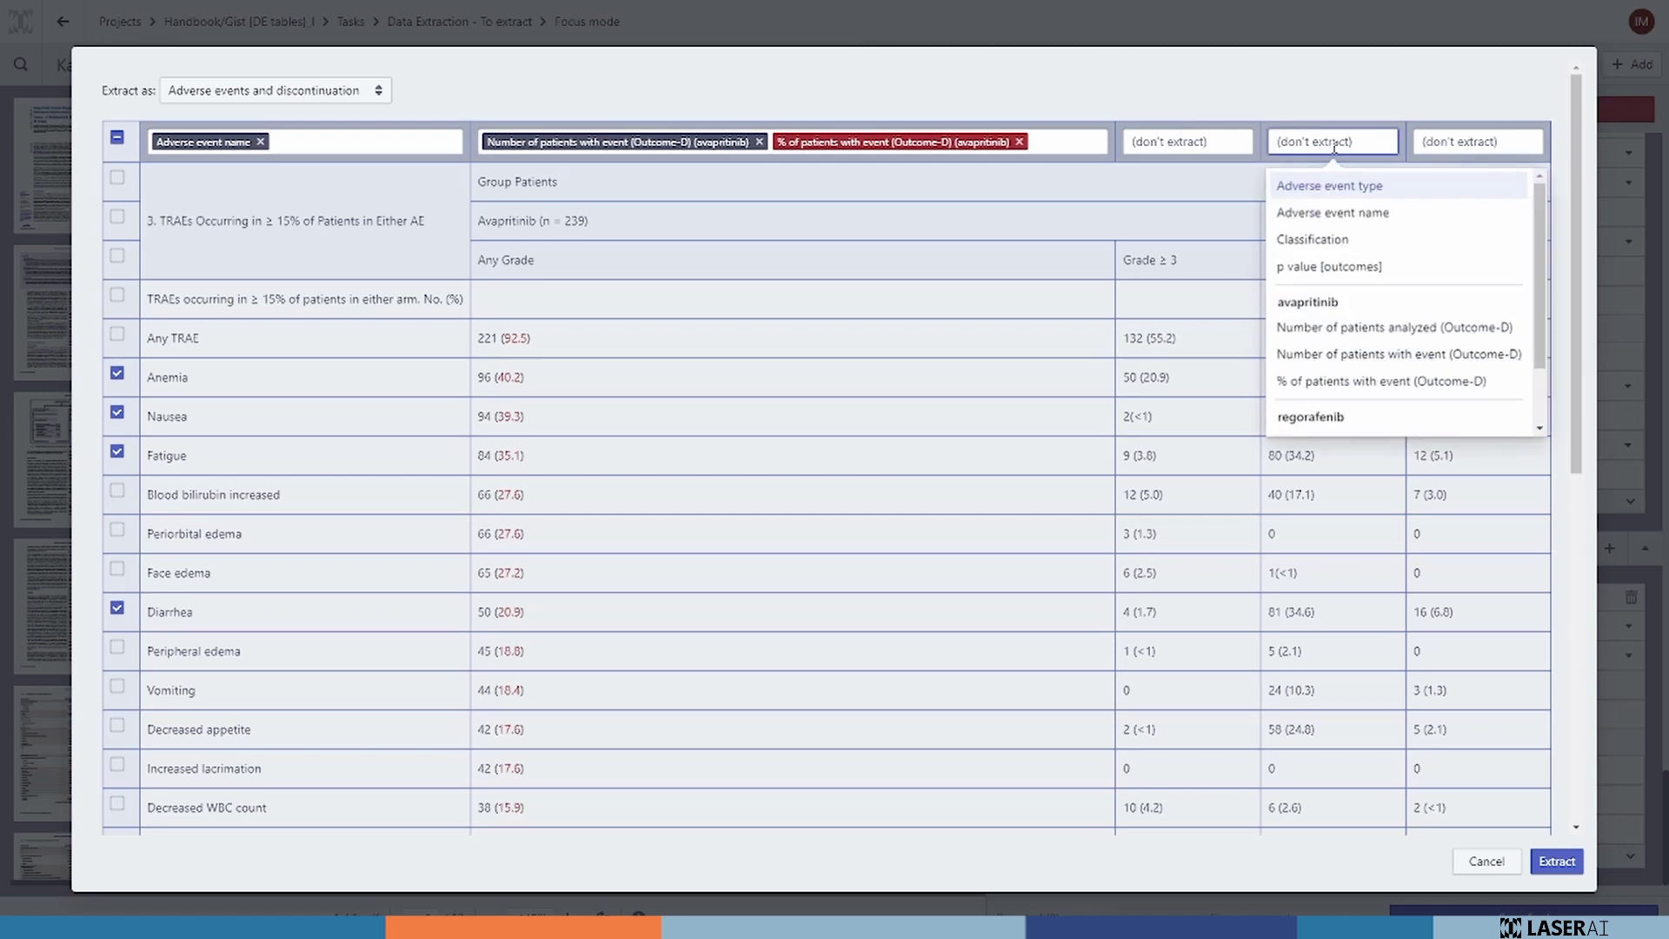
{"action": "scroll", "coordinate": [1338, 391], "scroll_direction": "down", "scroll_amount": 1}
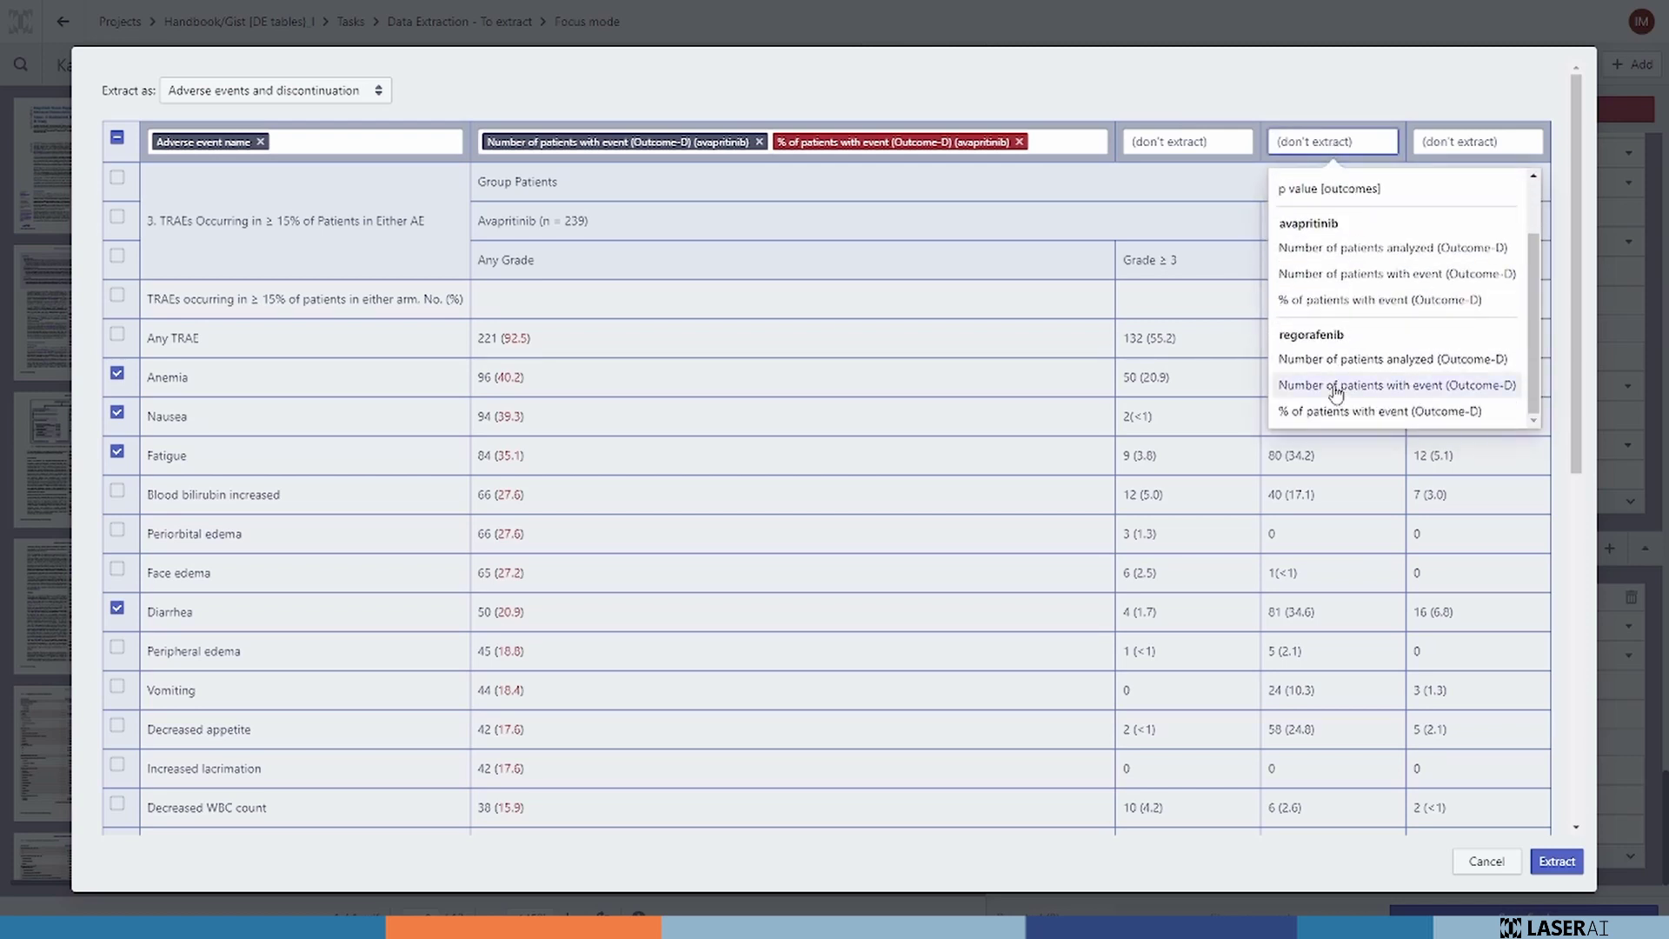
{"action": "left_click", "coordinate": [1334, 388]}
{"action": "scroll", "coordinate": [1293, 402], "scroll_direction": "down", "scroll_amount": 1}
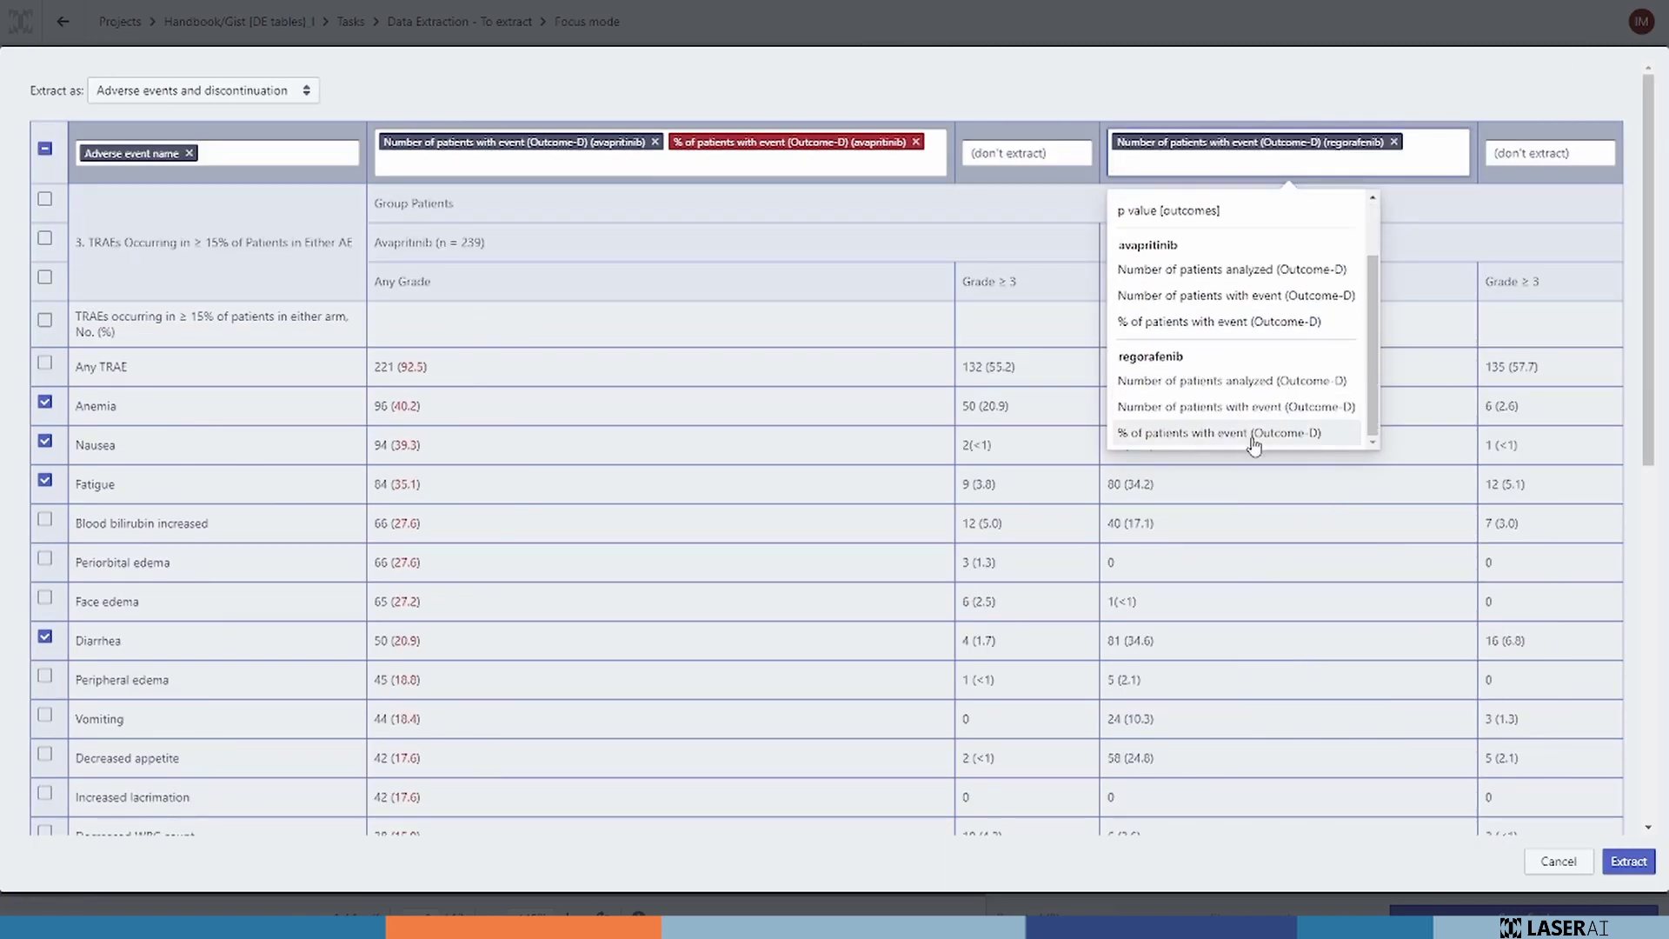
{"action": "left_click", "coordinate": [1251, 430]}
{"action": "left_click", "coordinate": [1496, 203]}
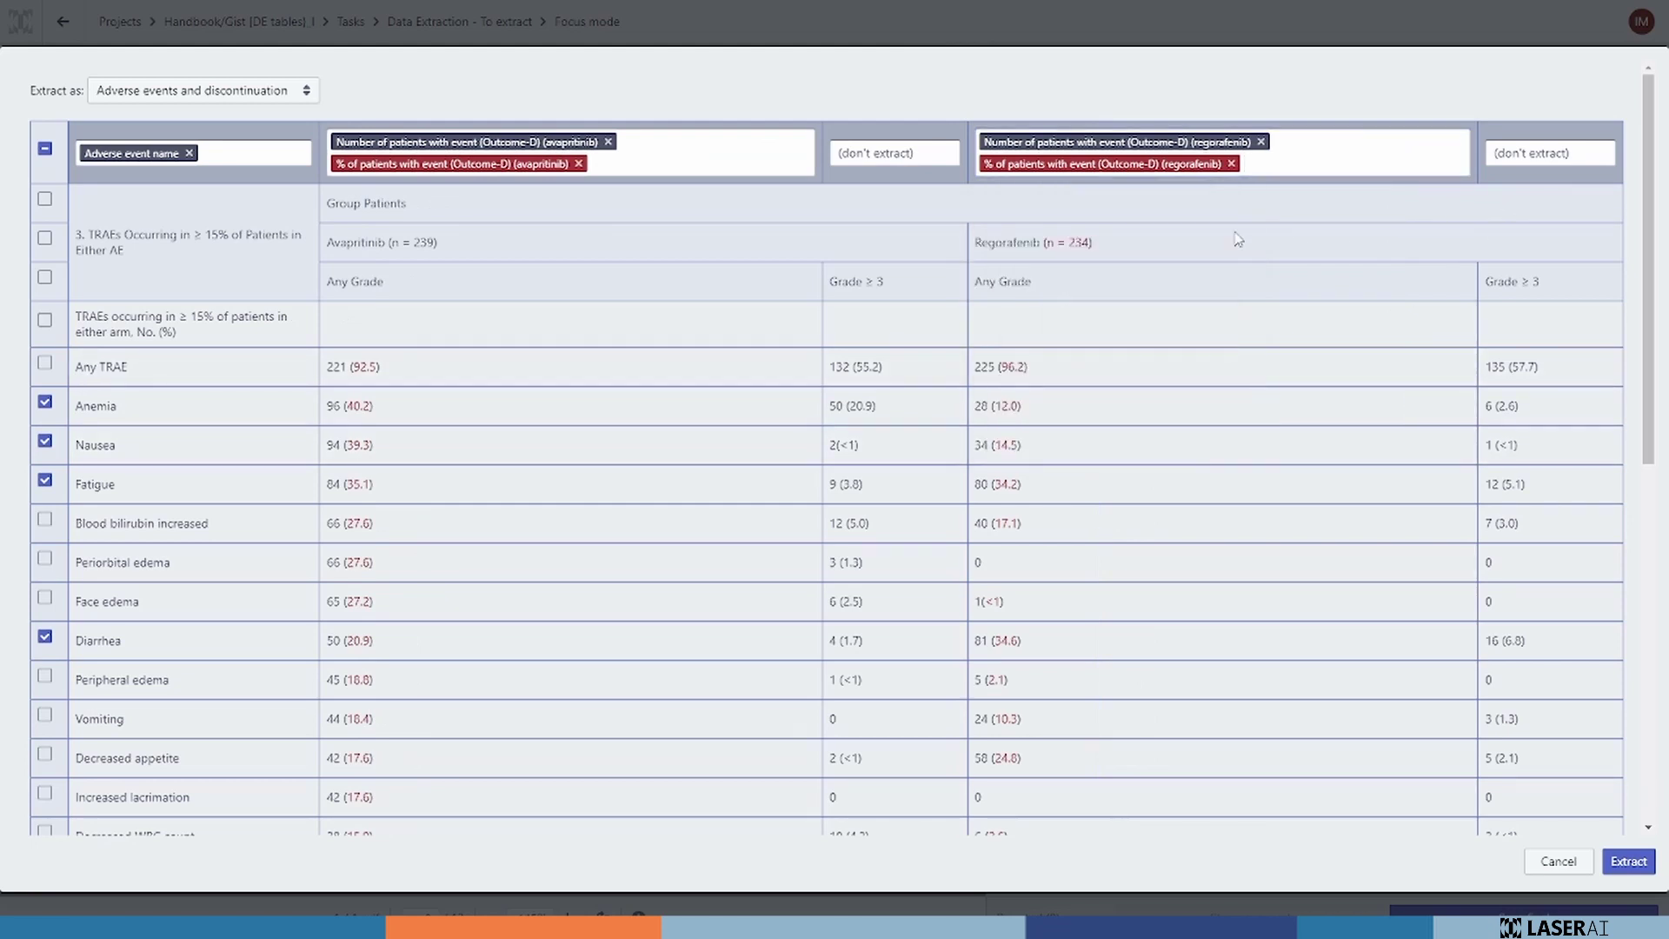
For all extracted rows, set p value [outcomes] to "Not reported" and Adverse event type to "All grades TRAE".
{"action": "scroll", "coordinate": [1208, 248], "scroll_direction": "down", "scroll_amount": 8}
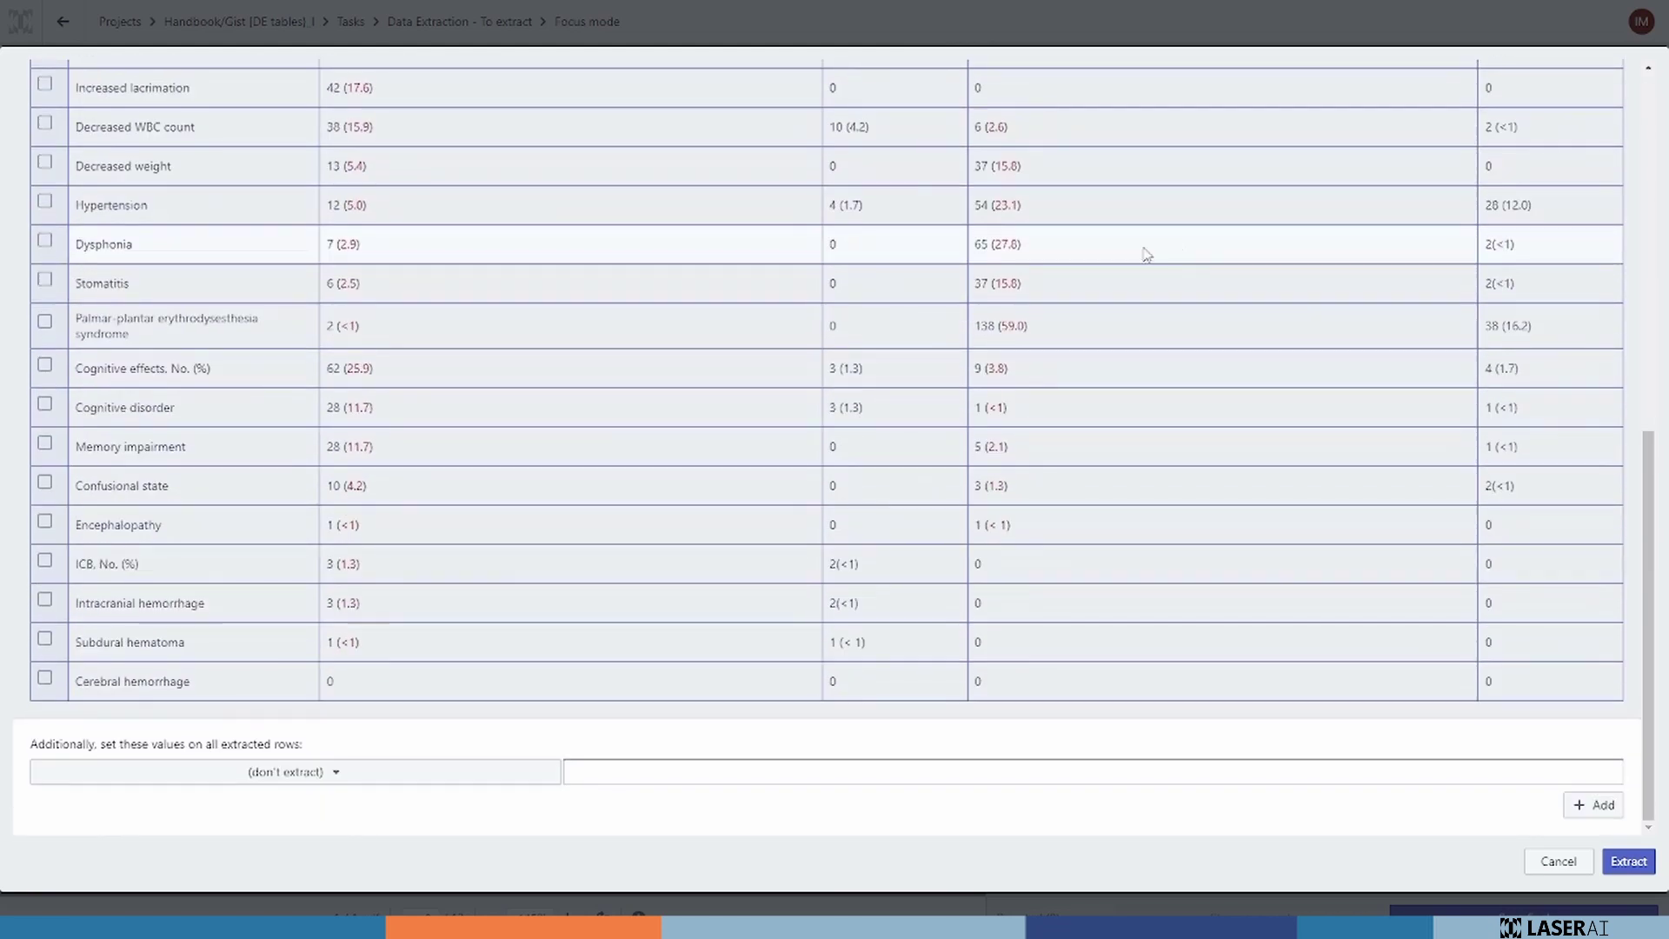
{"action": "left_click", "coordinate": [551, 770]}
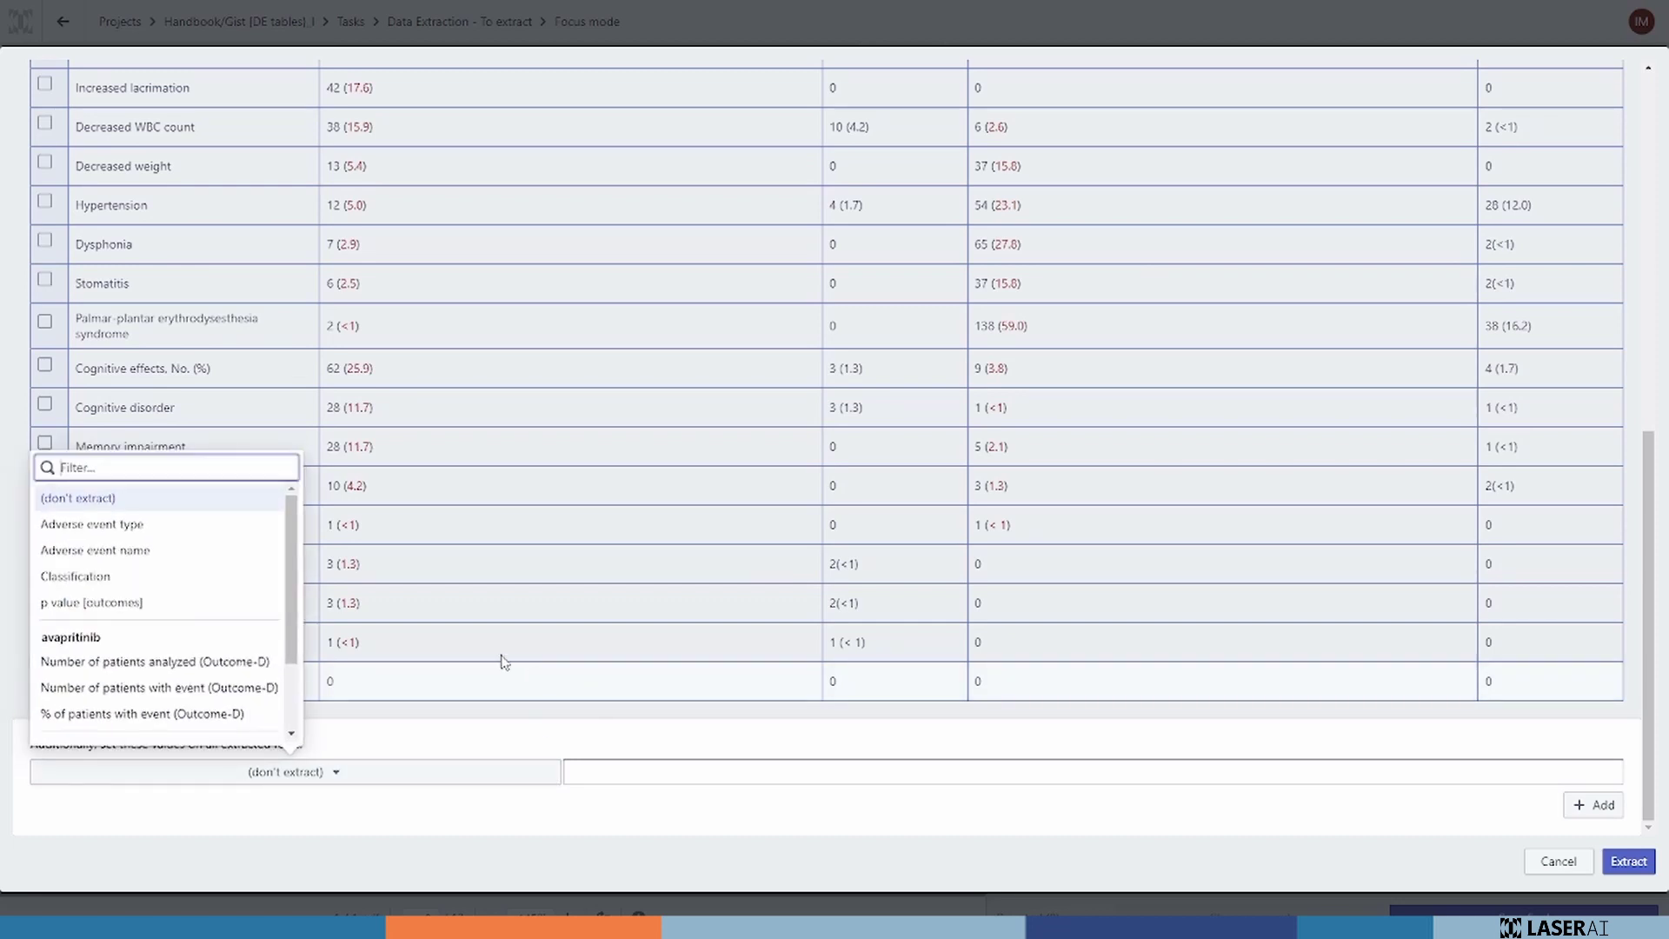
{"action": "left_click", "coordinate": [193, 608]}
{"action": "left_click", "coordinate": [678, 770]}
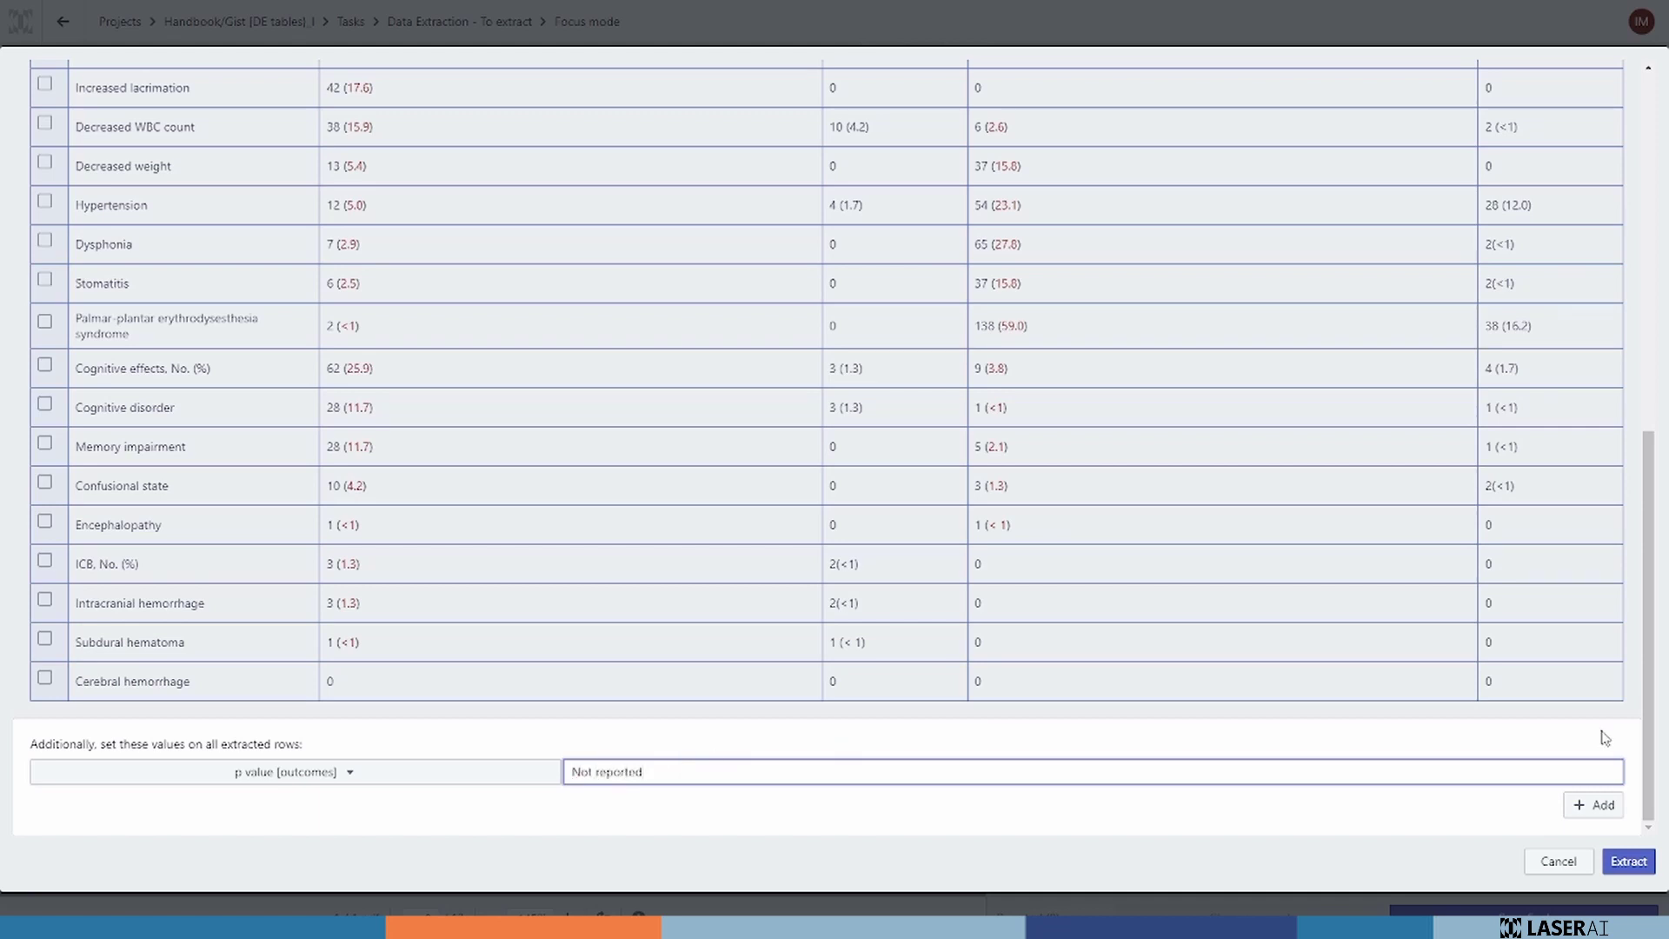
{"action": "left_click", "coordinate": [1584, 807]}
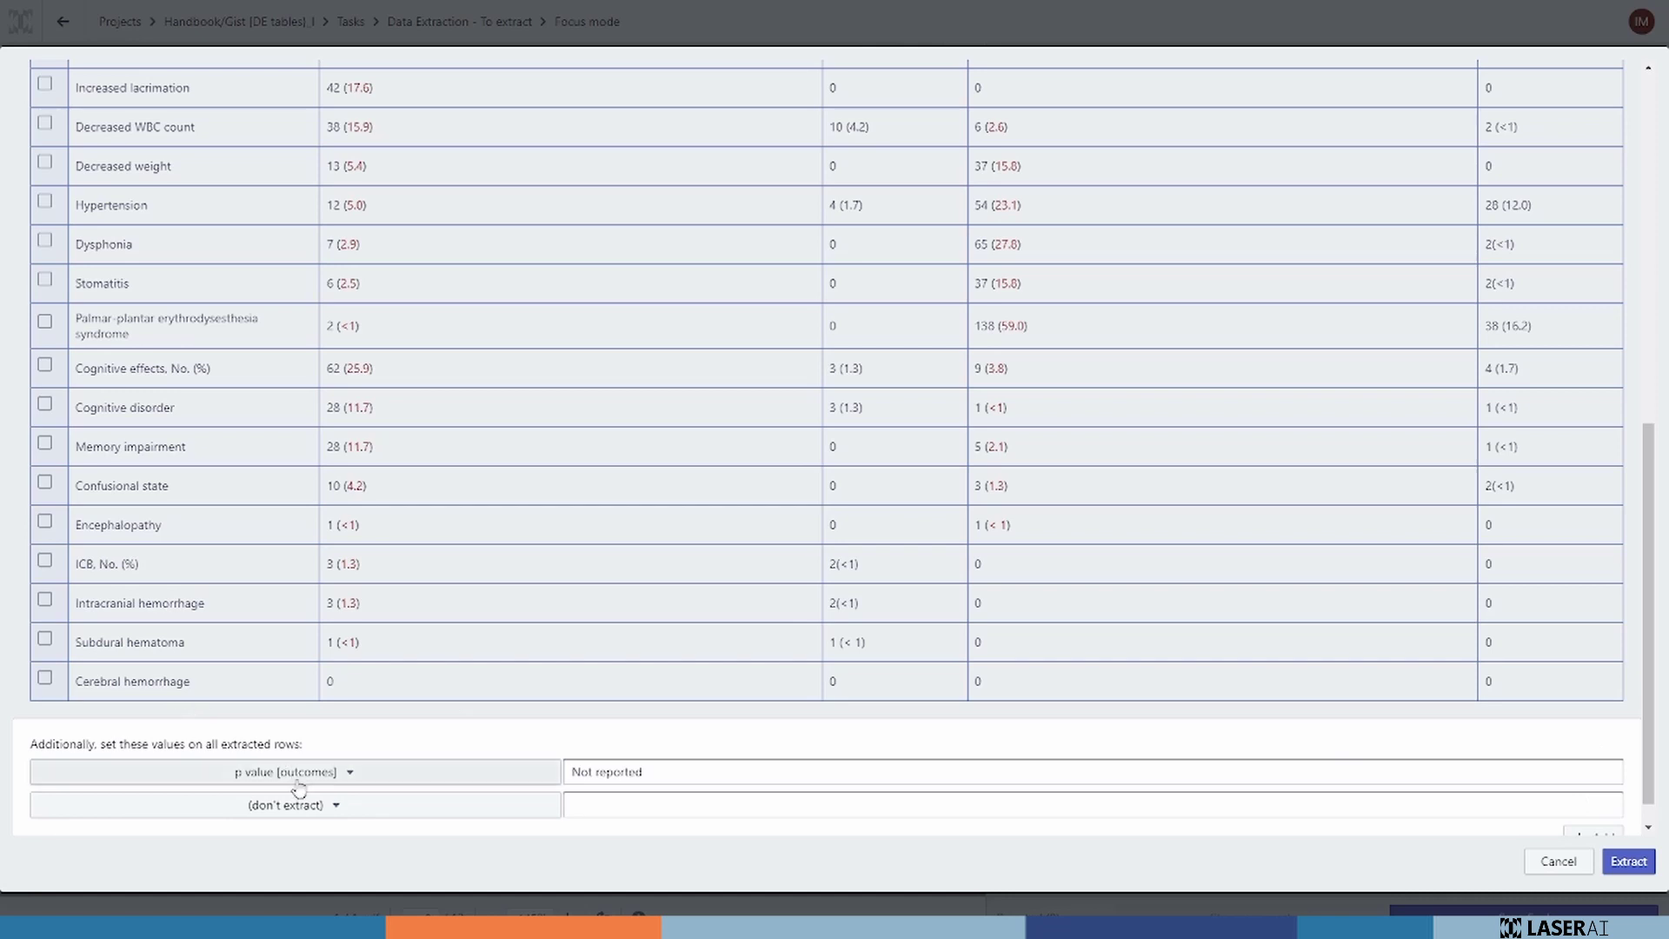
{"action": "left_click", "coordinate": [295, 805]}
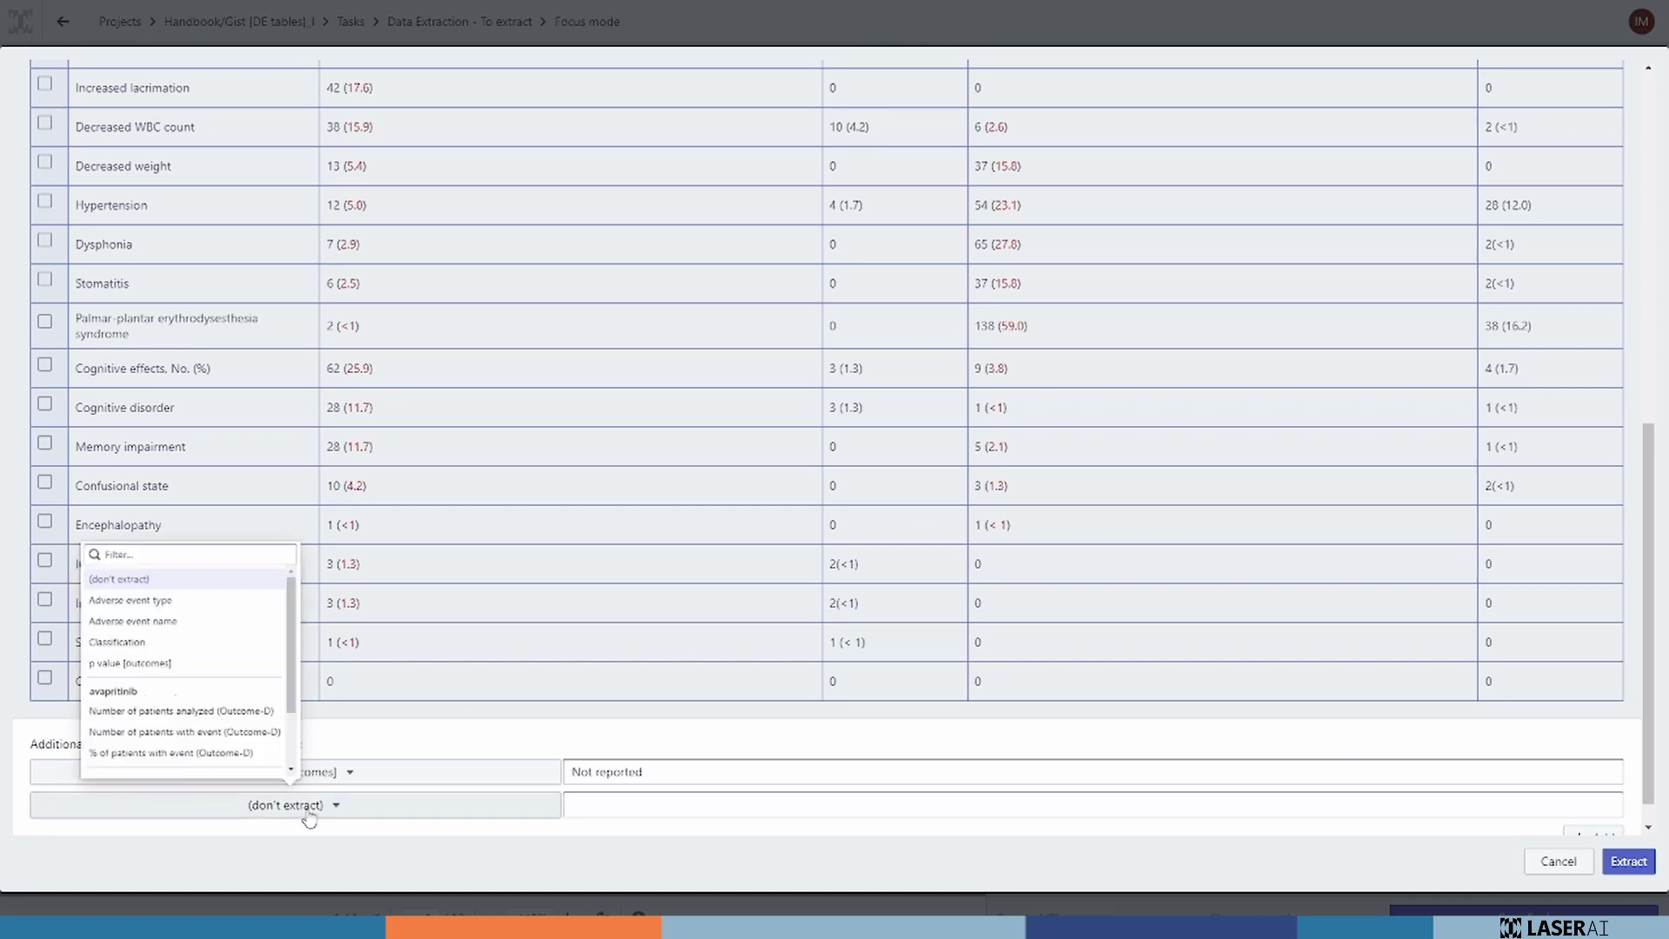
{"action": "left_click", "coordinate": [180, 560]}
{"action": "left_click", "coordinate": [643, 804]}
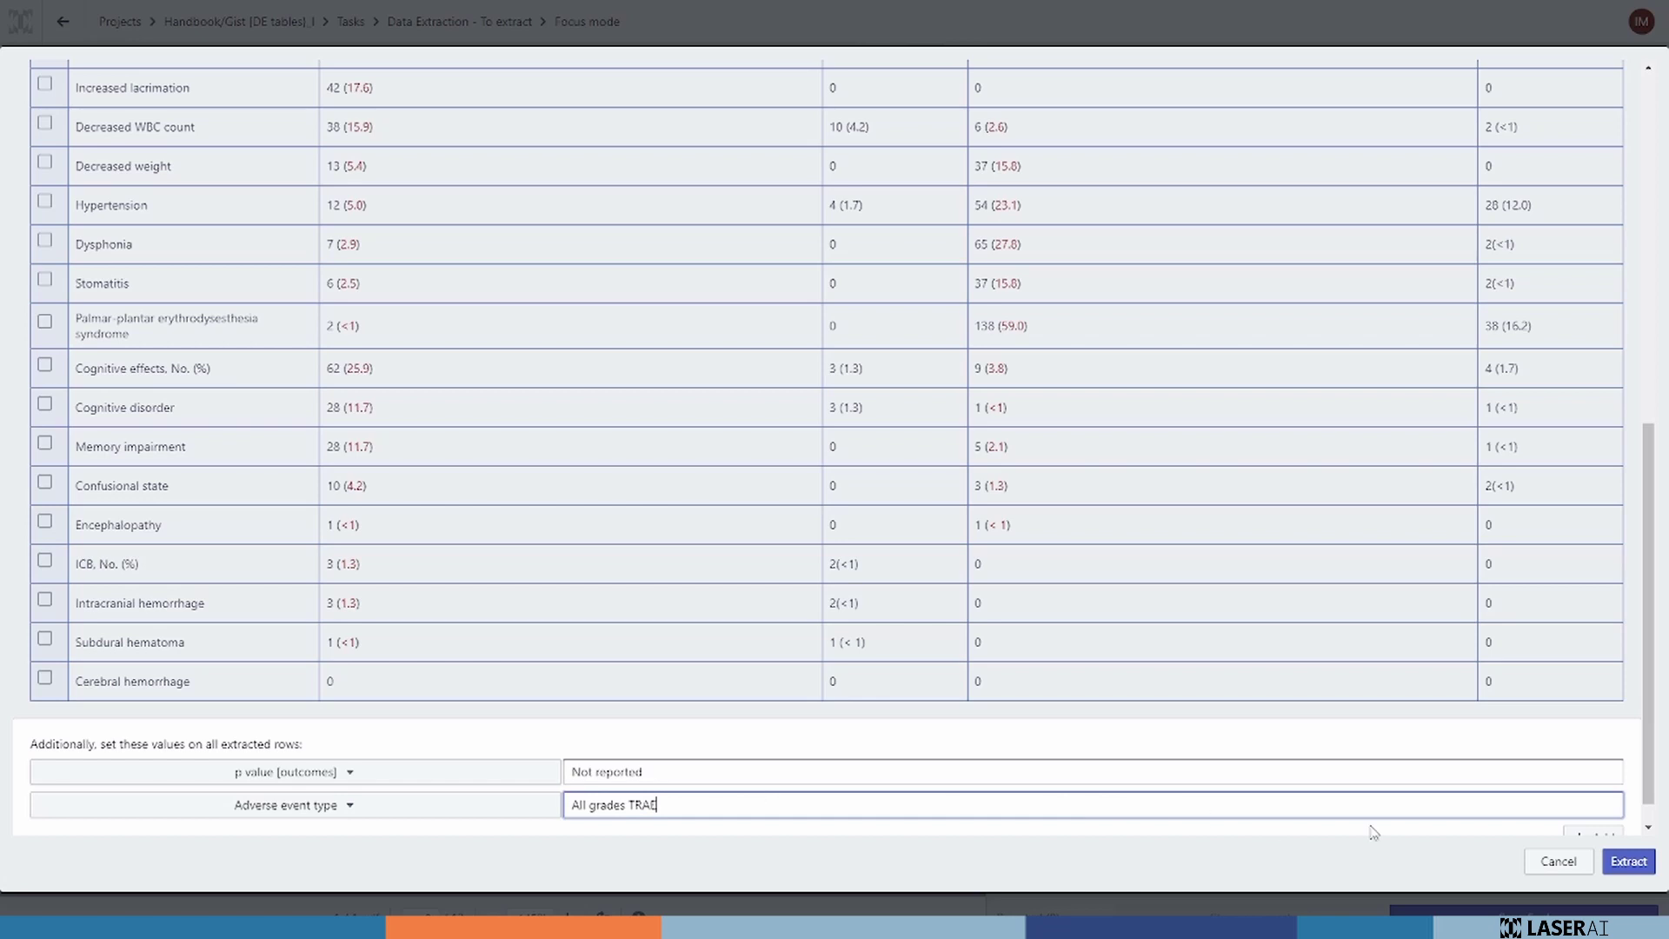
Extract the selected table rows and check the Anemia entry's source quote and regorafenib values.
{"action": "left_click", "coordinate": [1625, 863]}
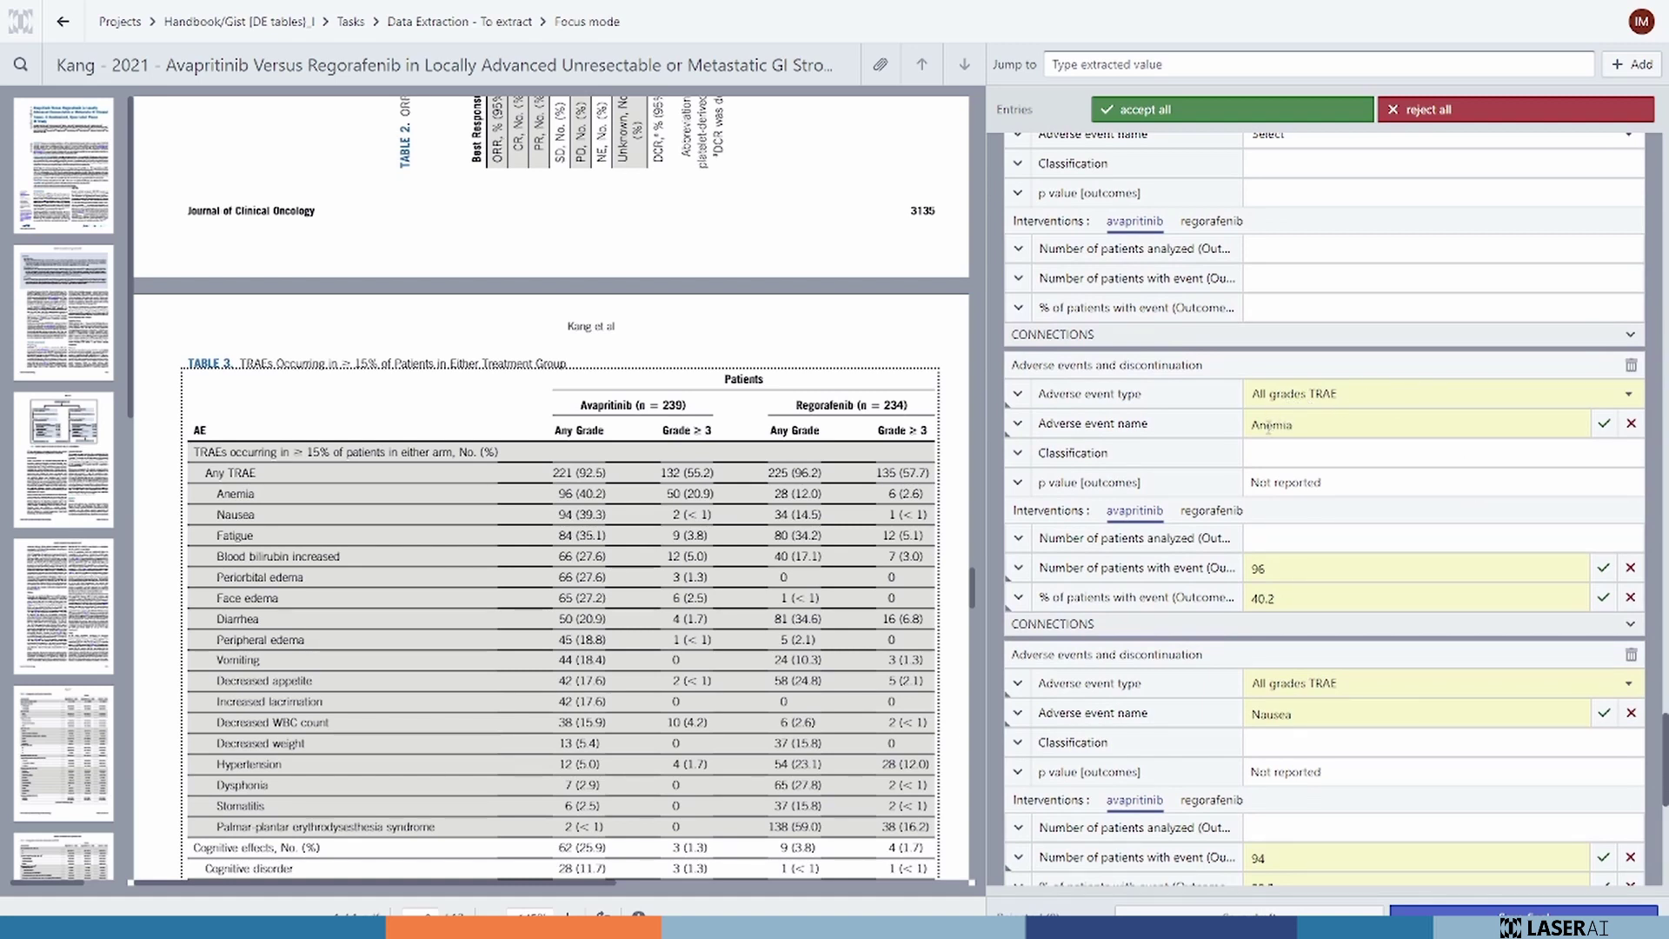
{"action": "left_click", "coordinate": [1134, 424]}
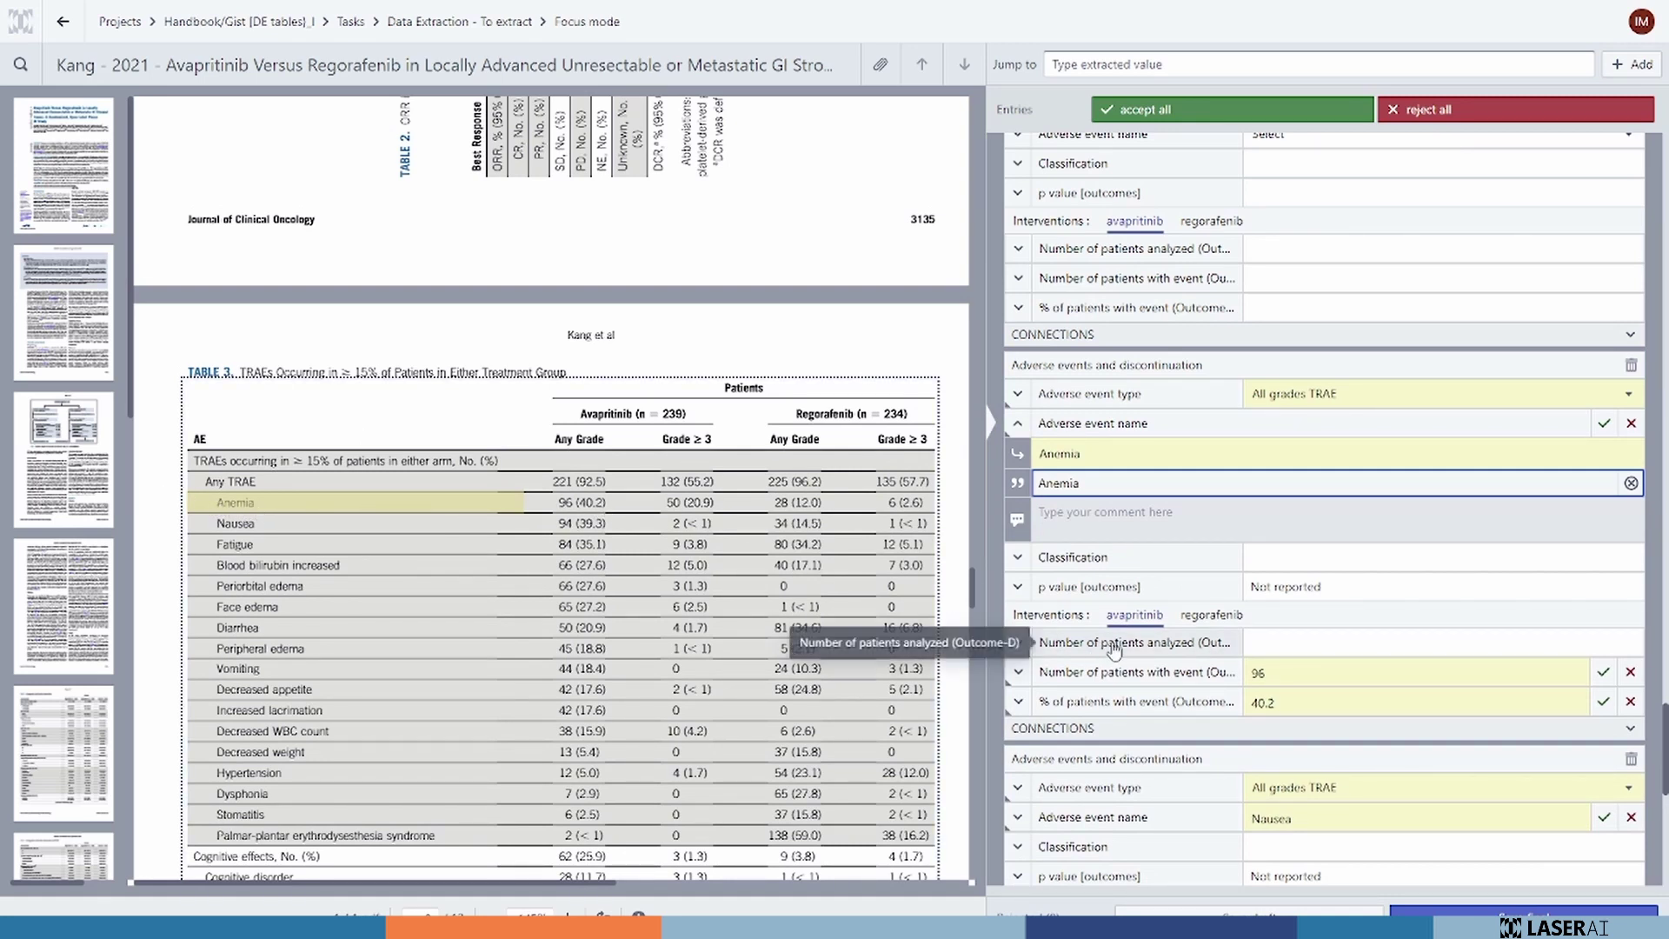
{"action": "left_click", "coordinate": [1217, 617]}
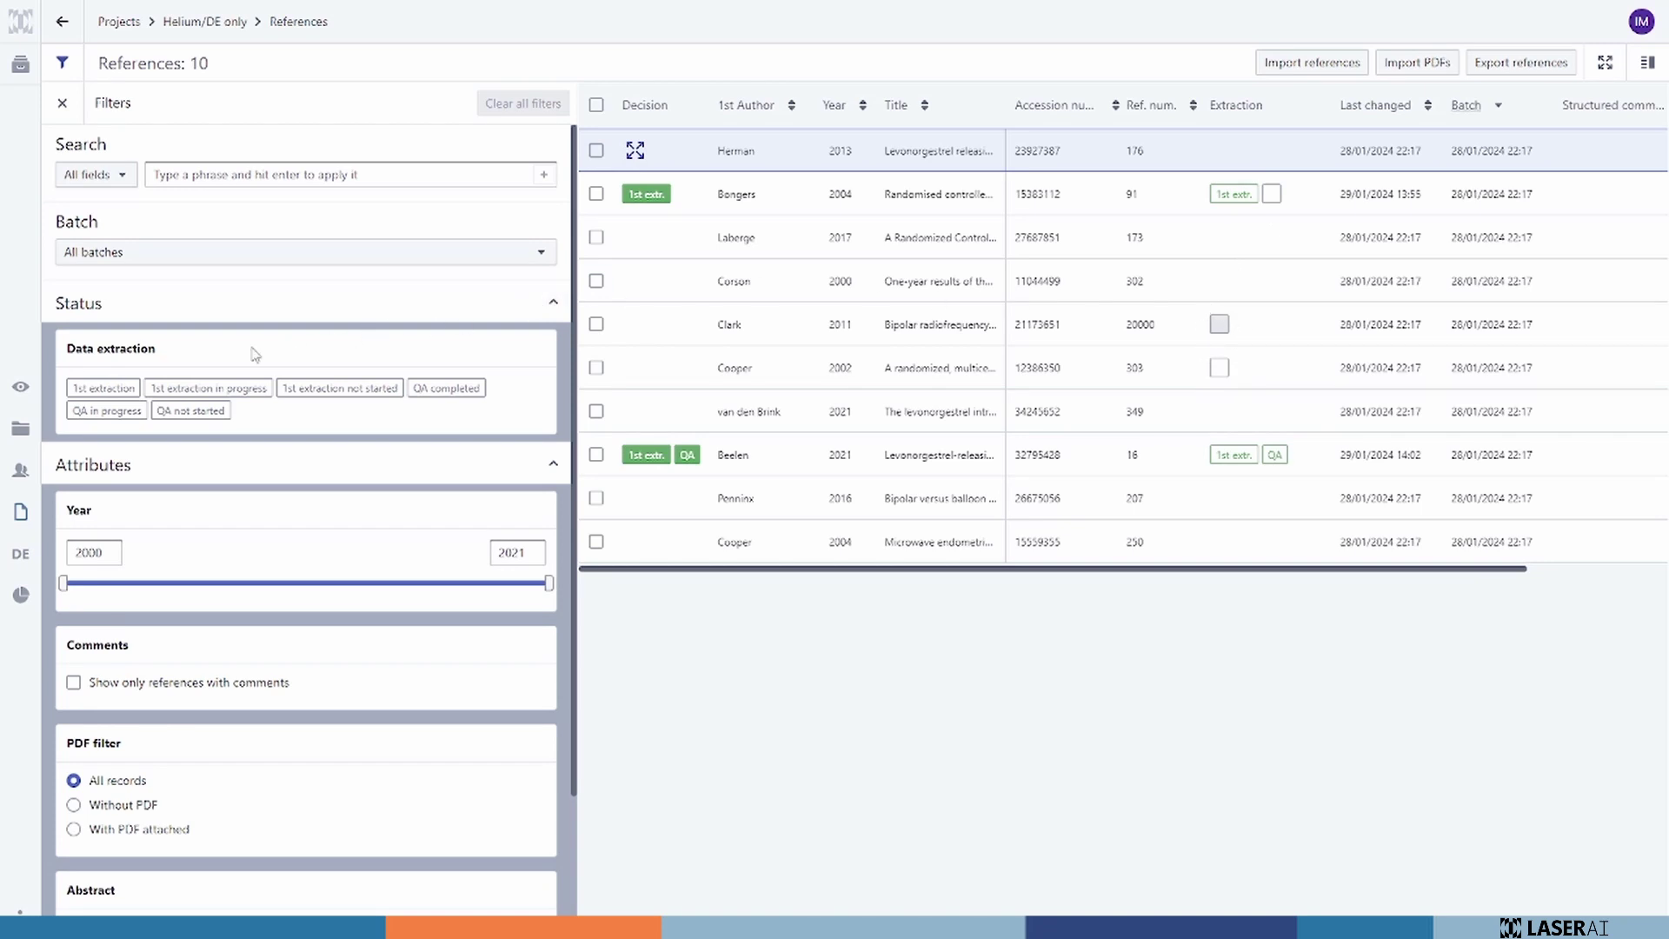
Filter the Helium/DE only references by 1st extraction in progress, and remove that filter after viewing the list.
{"action": "left_click", "coordinate": [224, 386]}
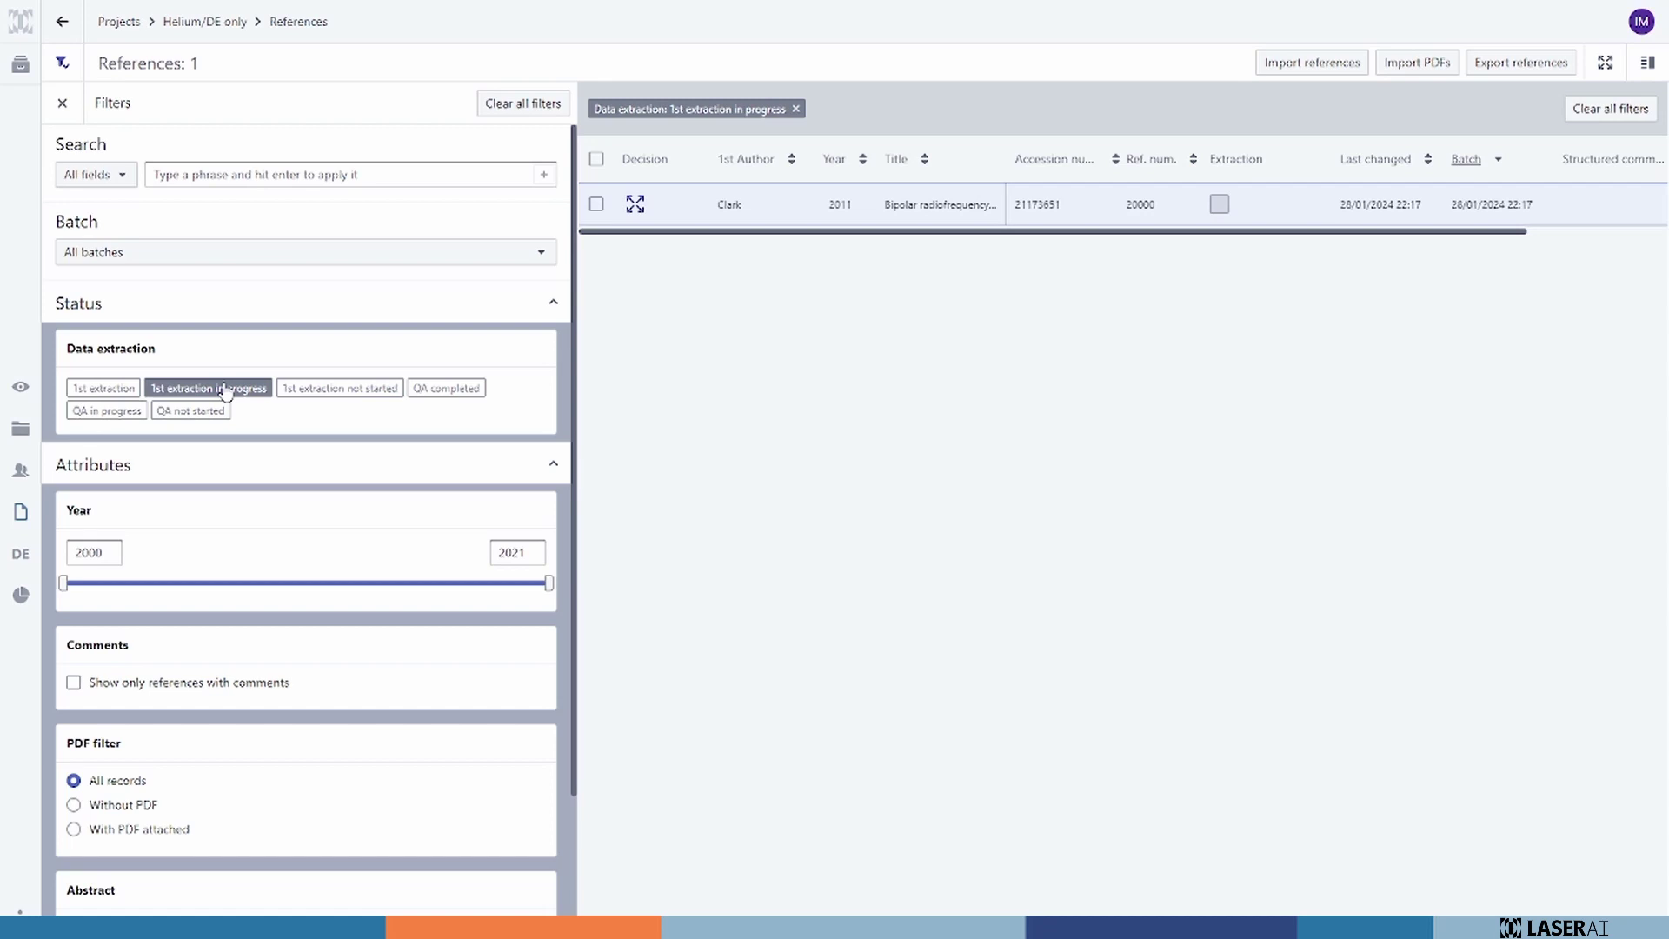
{"action": "left_click", "coordinate": [225, 390]}
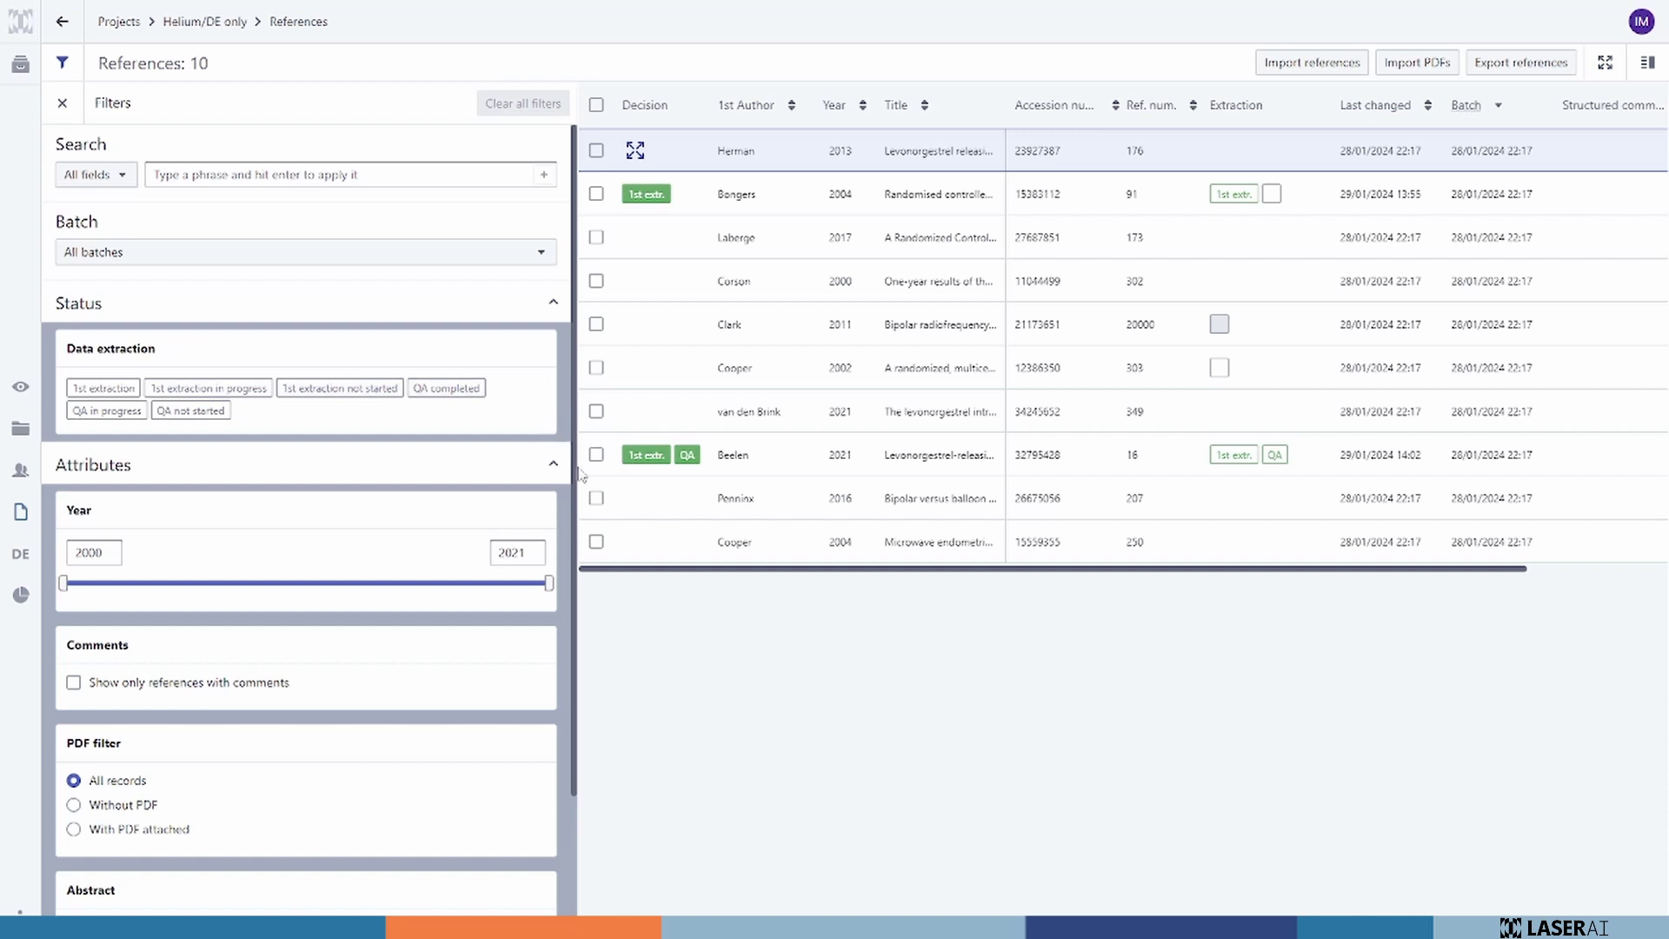
Open the 2021 levonorgestrel versus endometrial ablation reference and review its extracted data in a widened extraction view.
{"action": "left_click", "coordinate": [735, 461]}
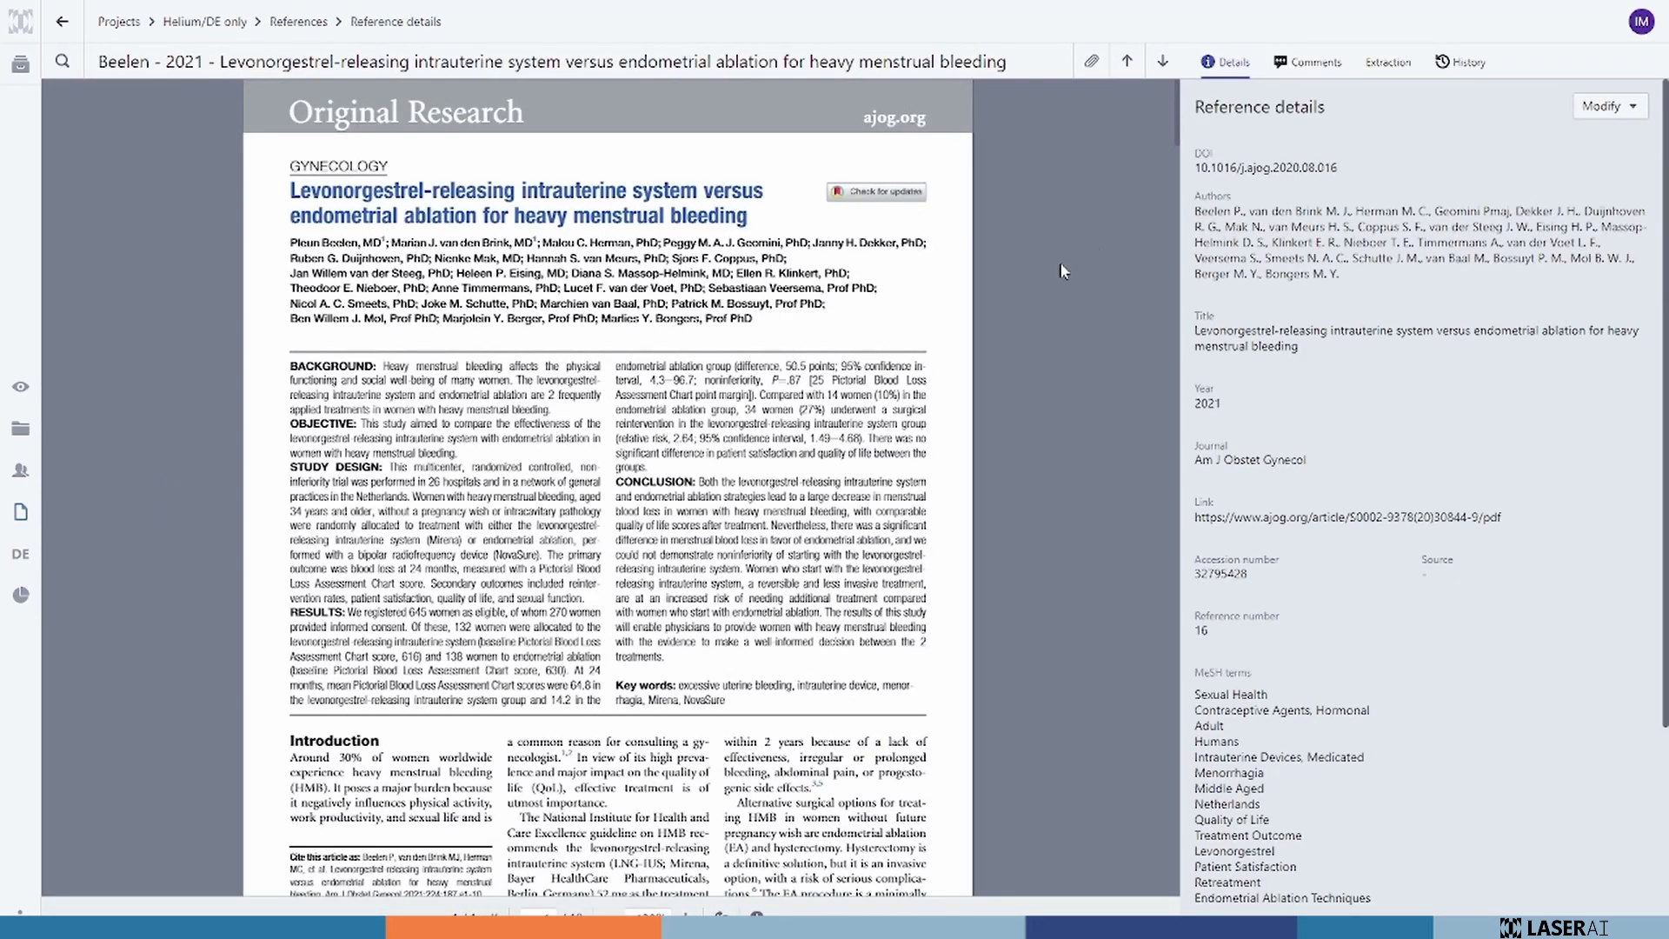
{"action": "left_click", "coordinate": [1387, 62]}
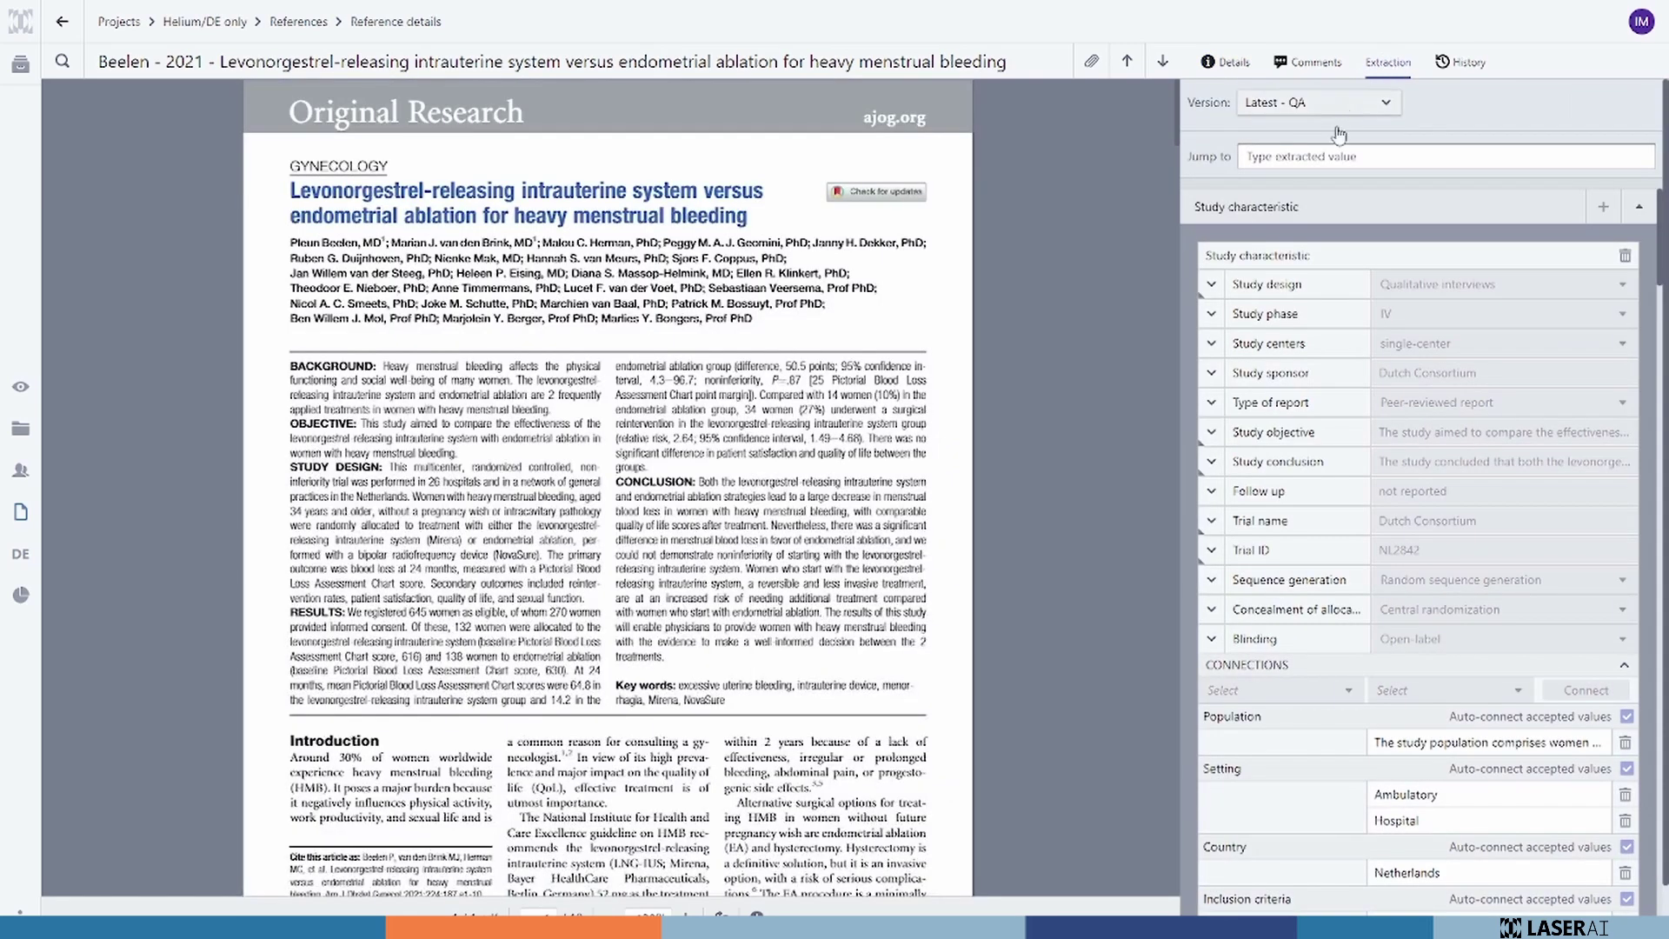
{"action": "left_click_drag", "start_coordinate": [1180, 326], "coordinate": [995, 329]}
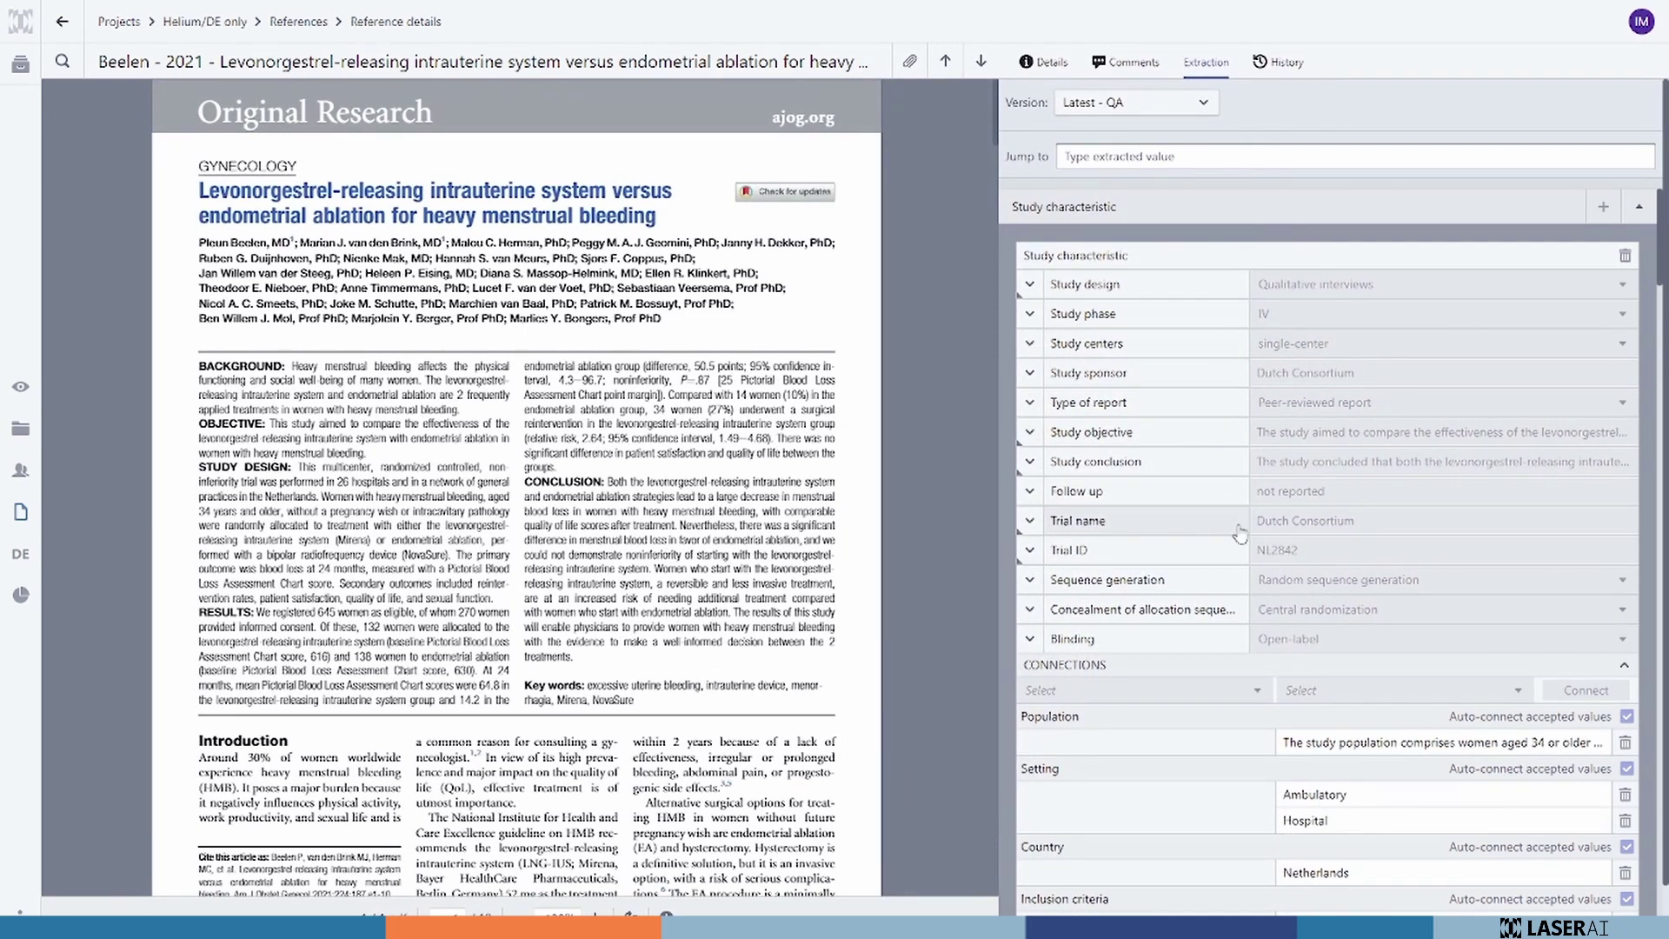
{"action": "scroll", "coordinate": [1447, 644], "scroll_direction": "down", "scroll_amount": 2}
{"action": "scroll", "coordinate": [1447, 644], "scroll_direction": "down", "scroll_amount": 3}
{"action": "scroll", "coordinate": [1425, 591], "scroll_direction": "up", "scroll_amount": 5}
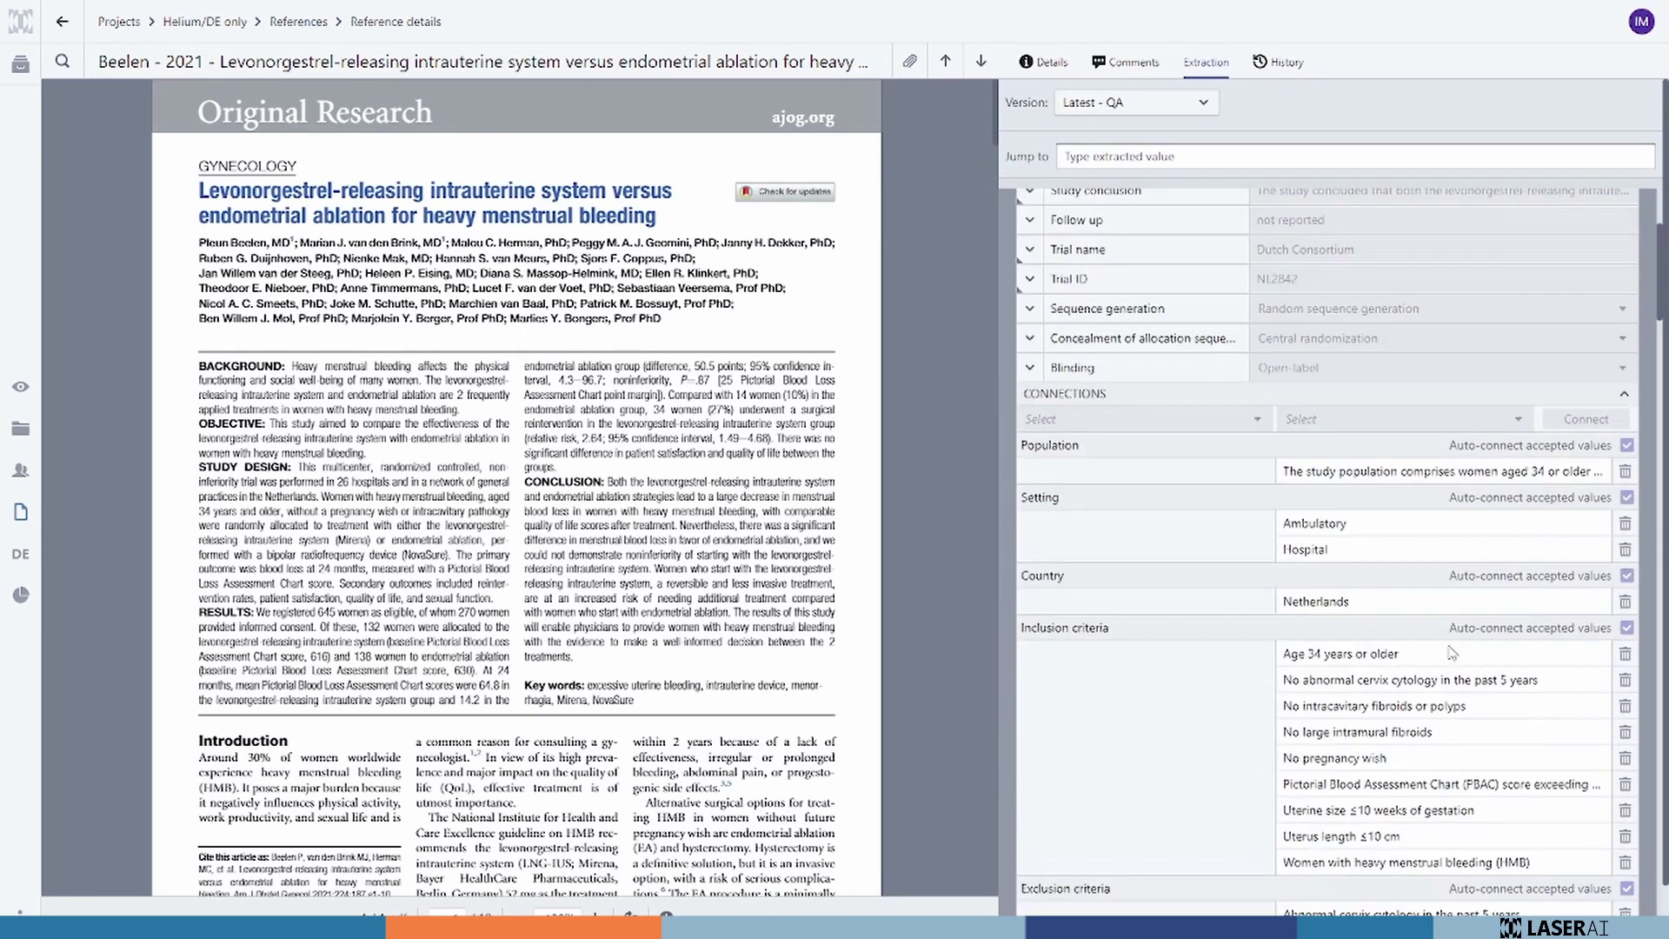
Compare the reference's 1st Extraction version with the Latest - QA version of the extracted data.
{"action": "left_click", "coordinate": [1201, 106]}
{"action": "left_click", "coordinate": [1151, 178]}
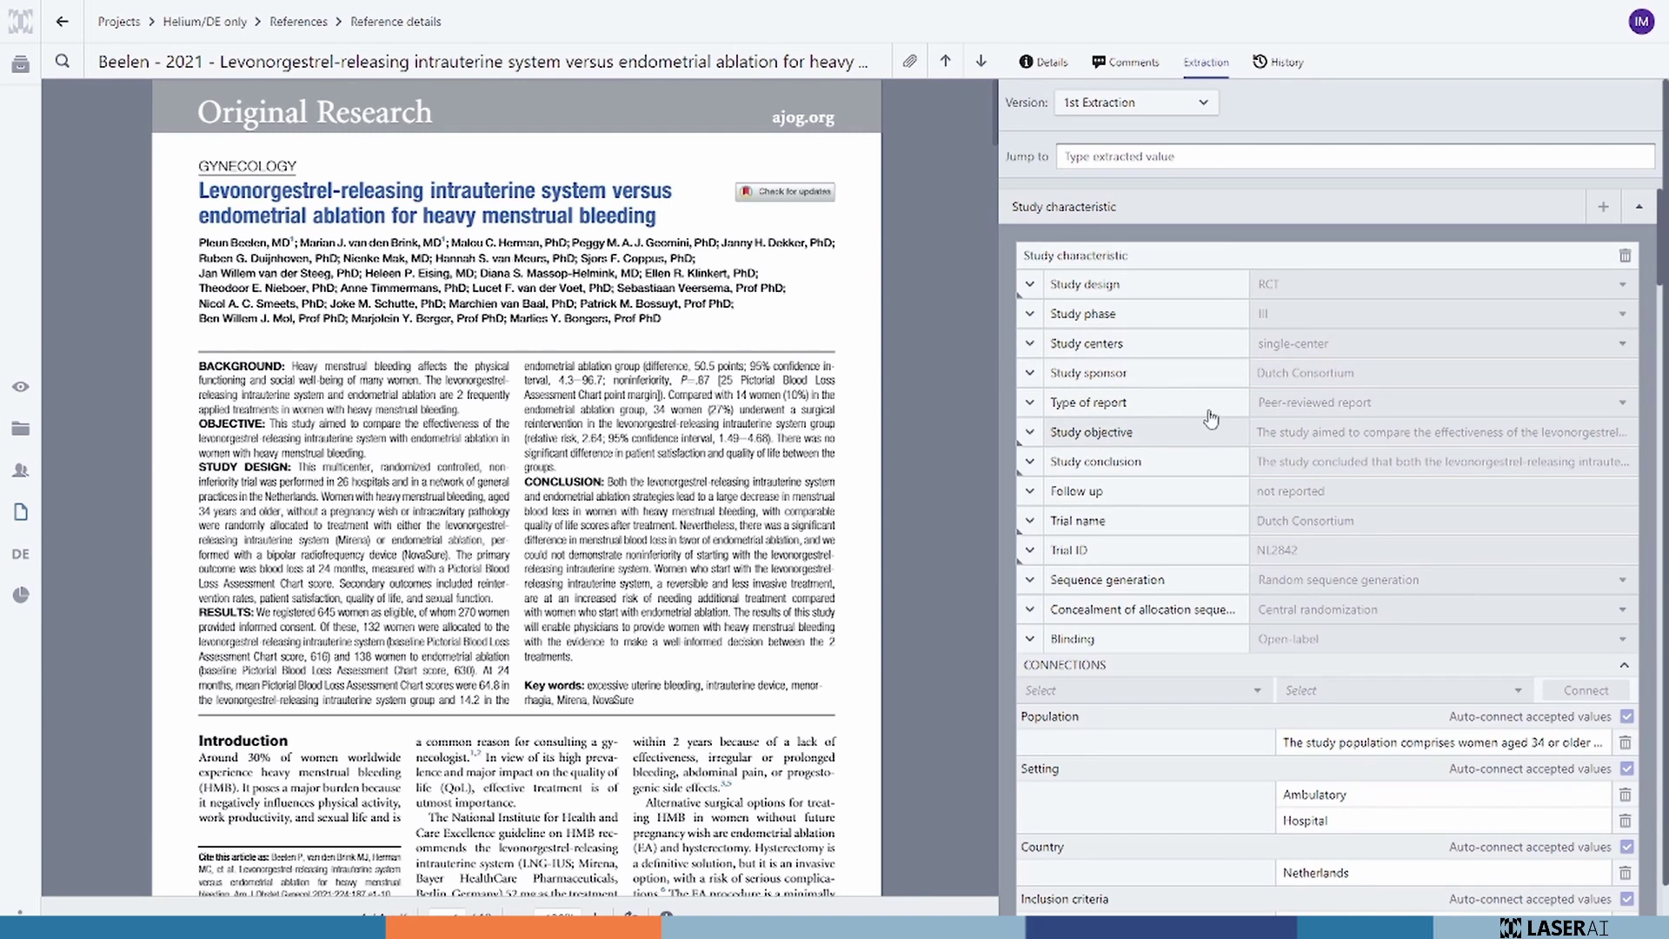
{"action": "left_click", "coordinate": [1187, 108]}
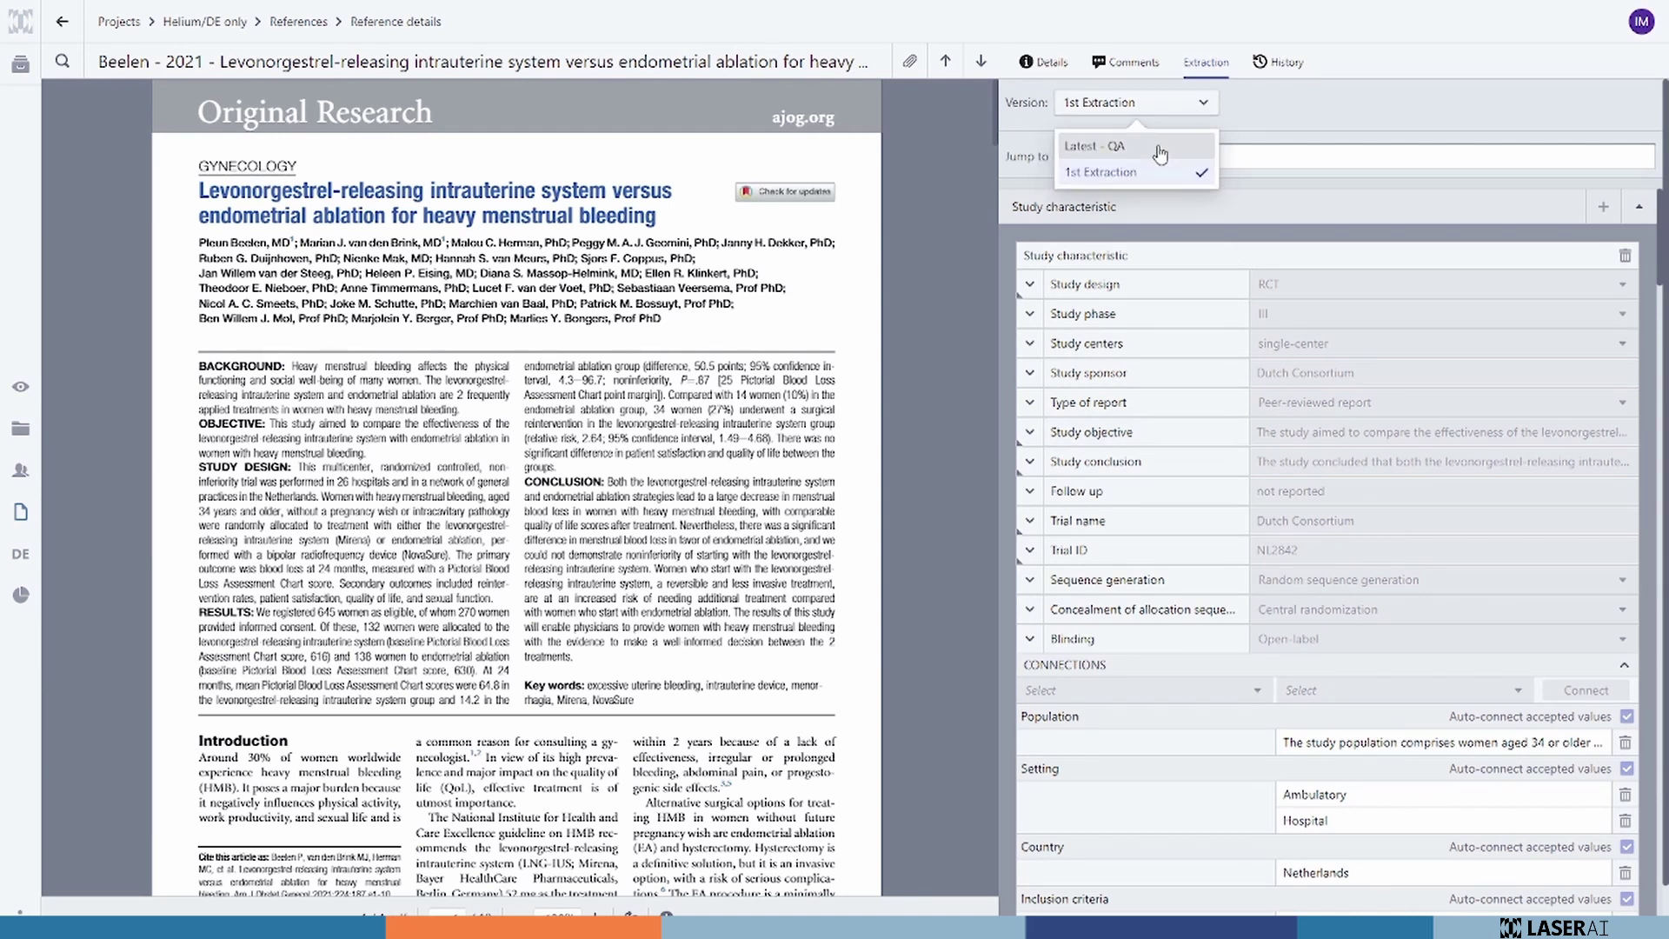
{"action": "left_click", "coordinate": [1161, 145]}
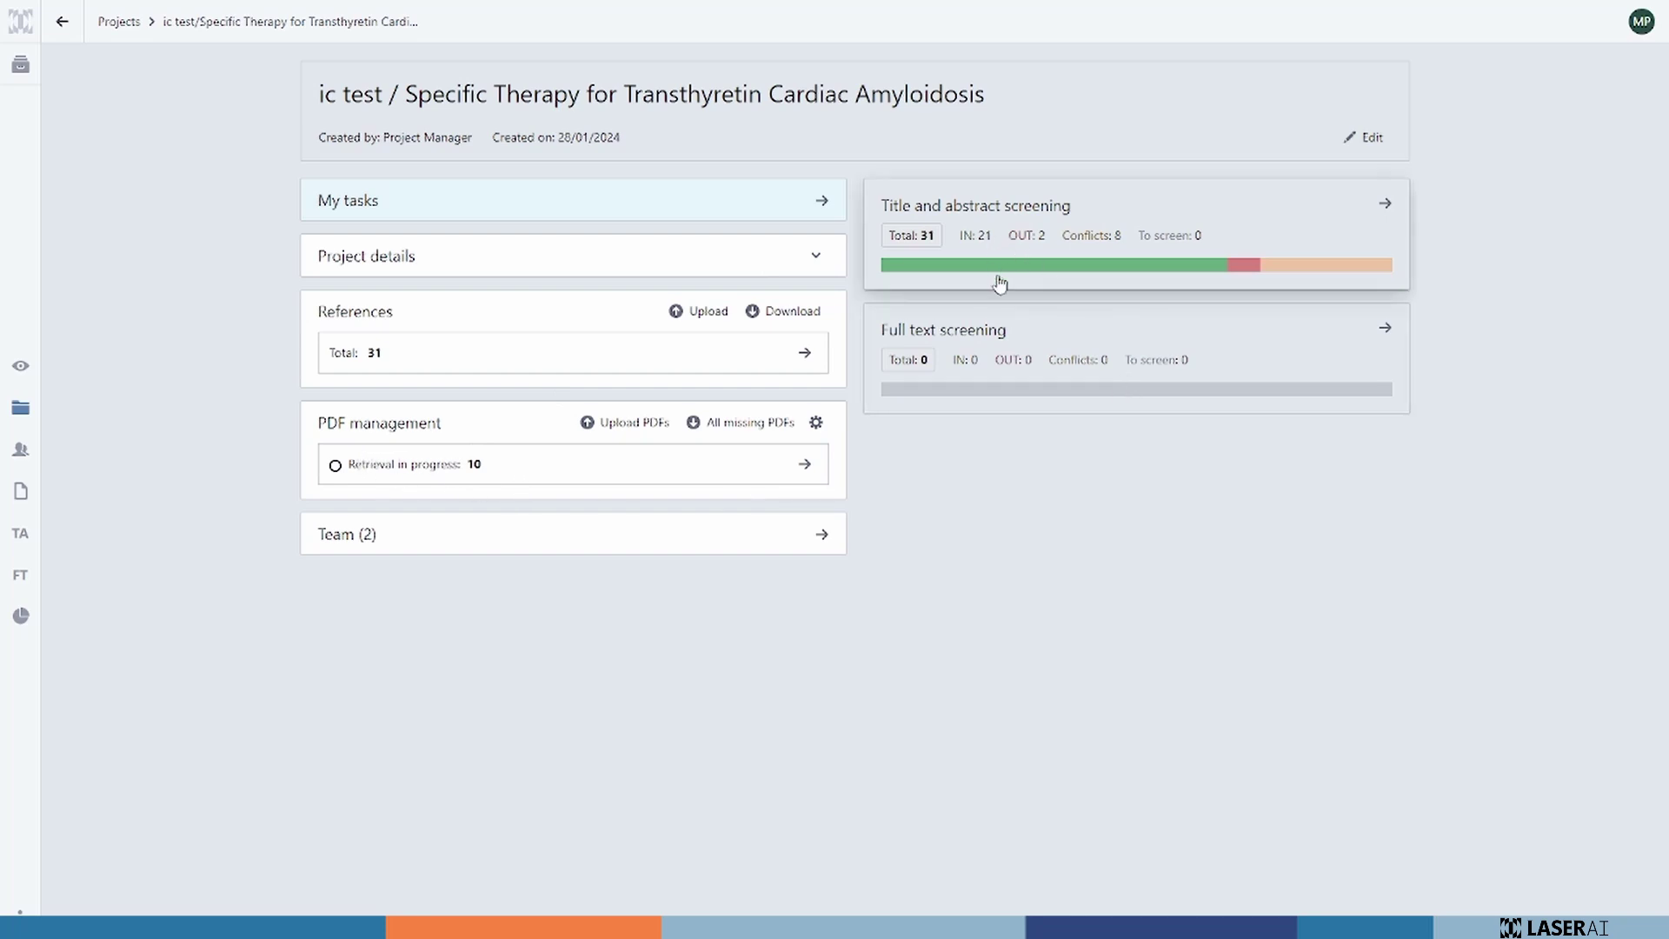
Set up automated, proportional distribution of the full text screening tasks among all team members, and check the assigned tasks in My Tasks.
{"action": "left_click", "coordinate": [1306, 346]}
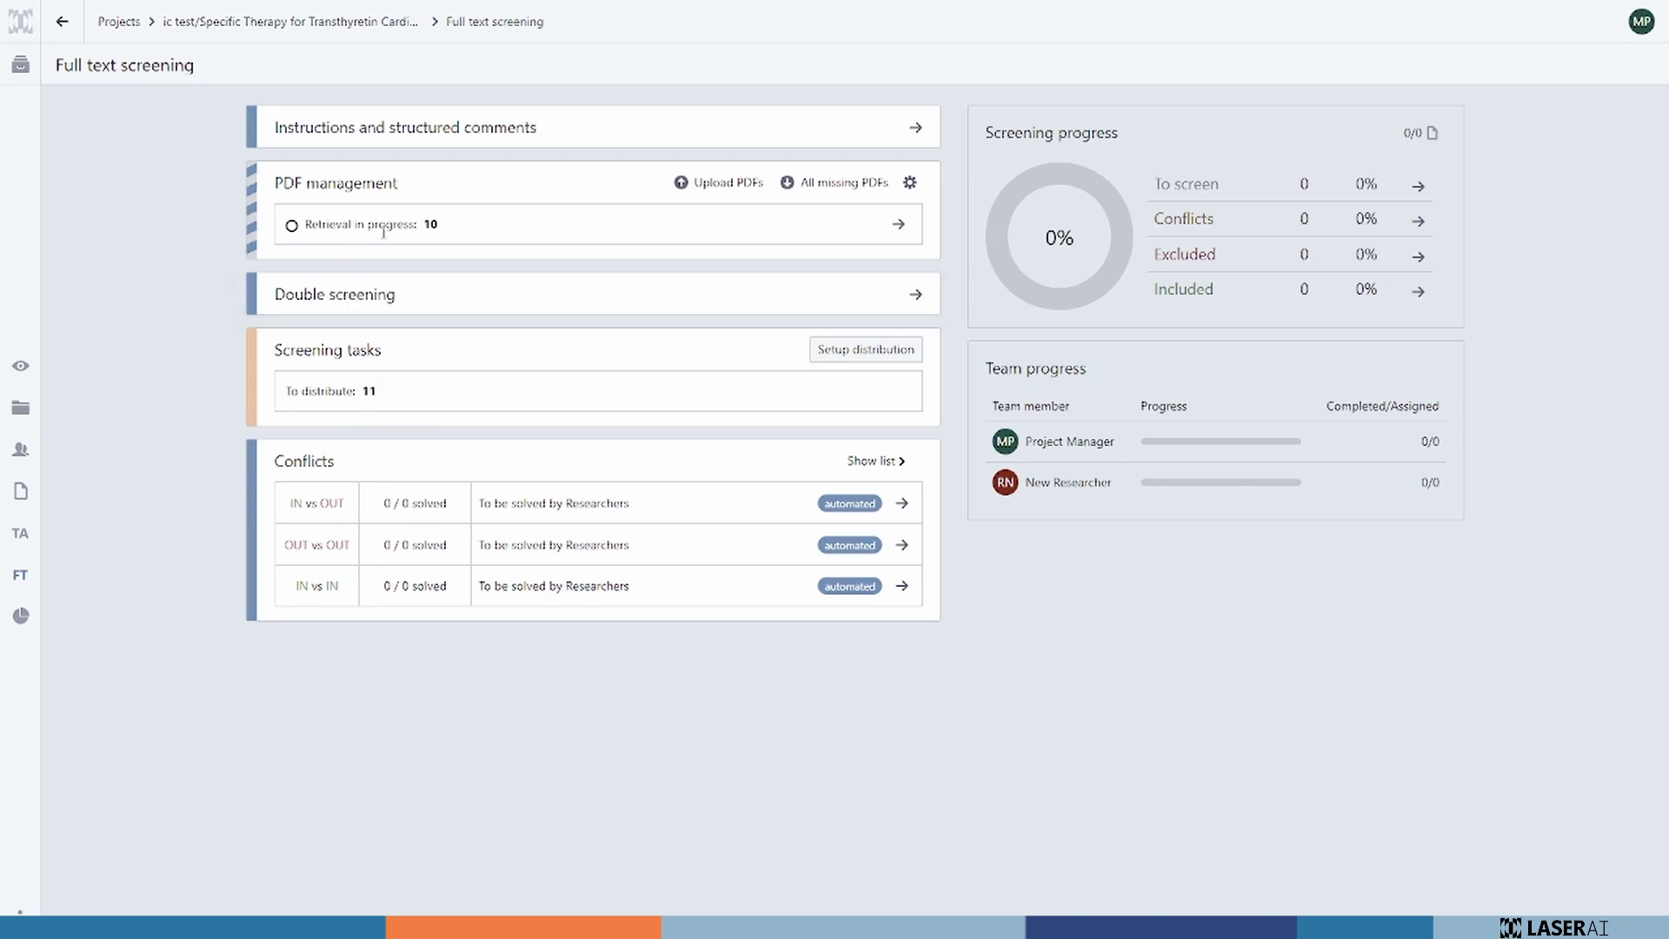
{"action": "left_click", "coordinate": [878, 351]}
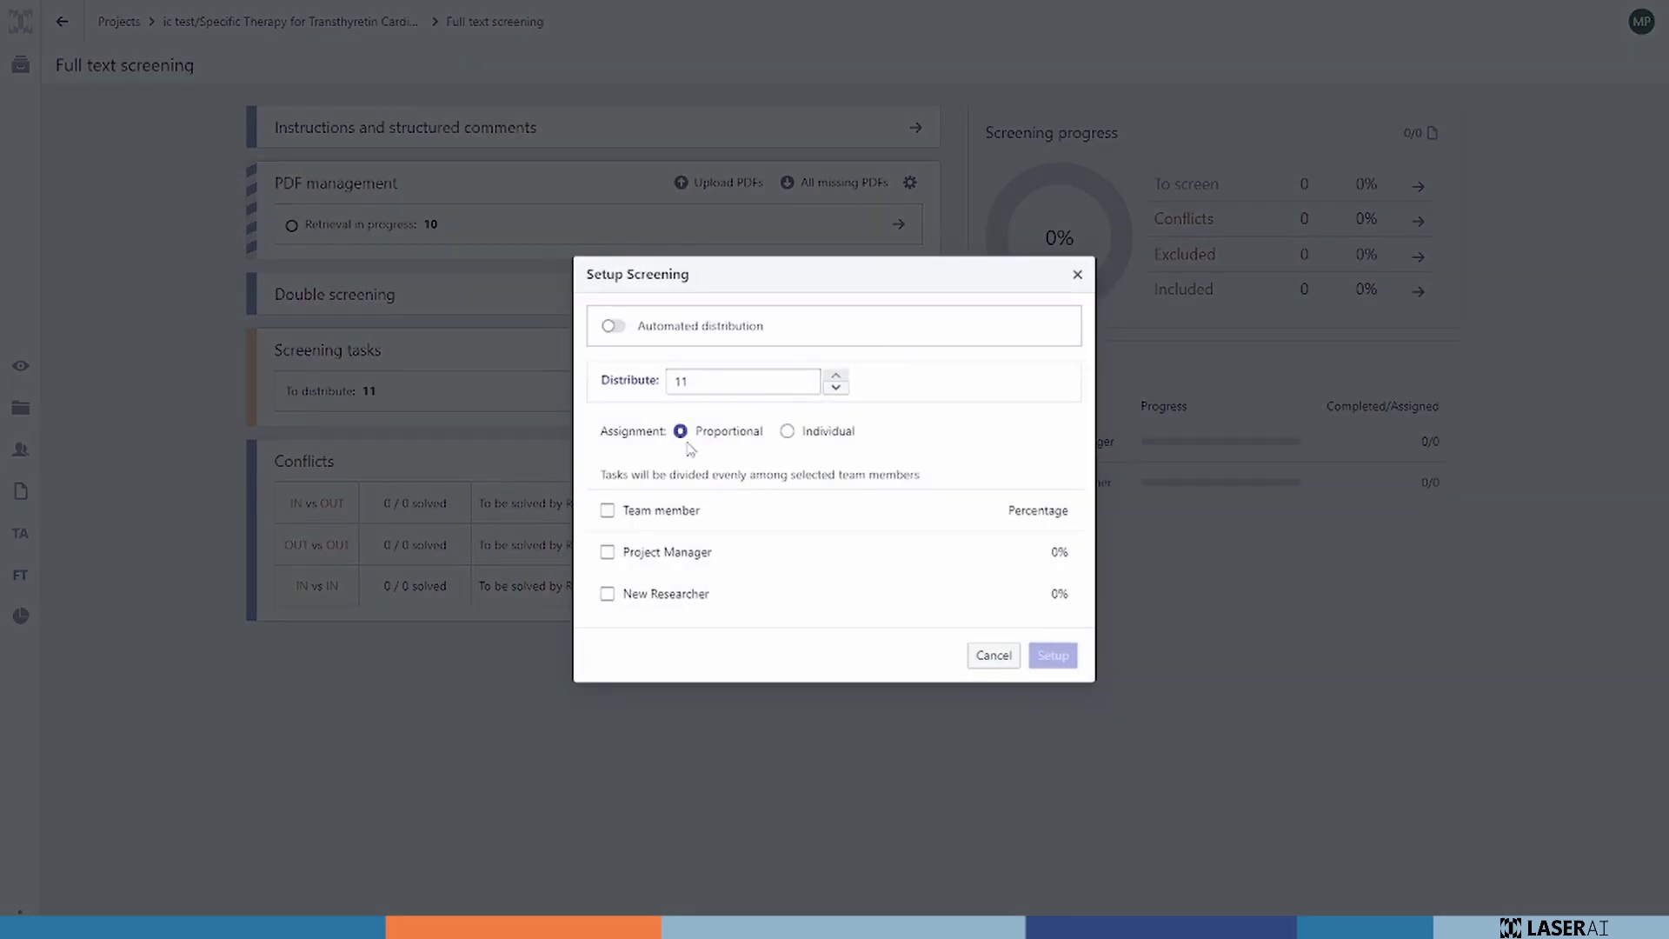
{"action": "left_click", "coordinate": [606, 511]}
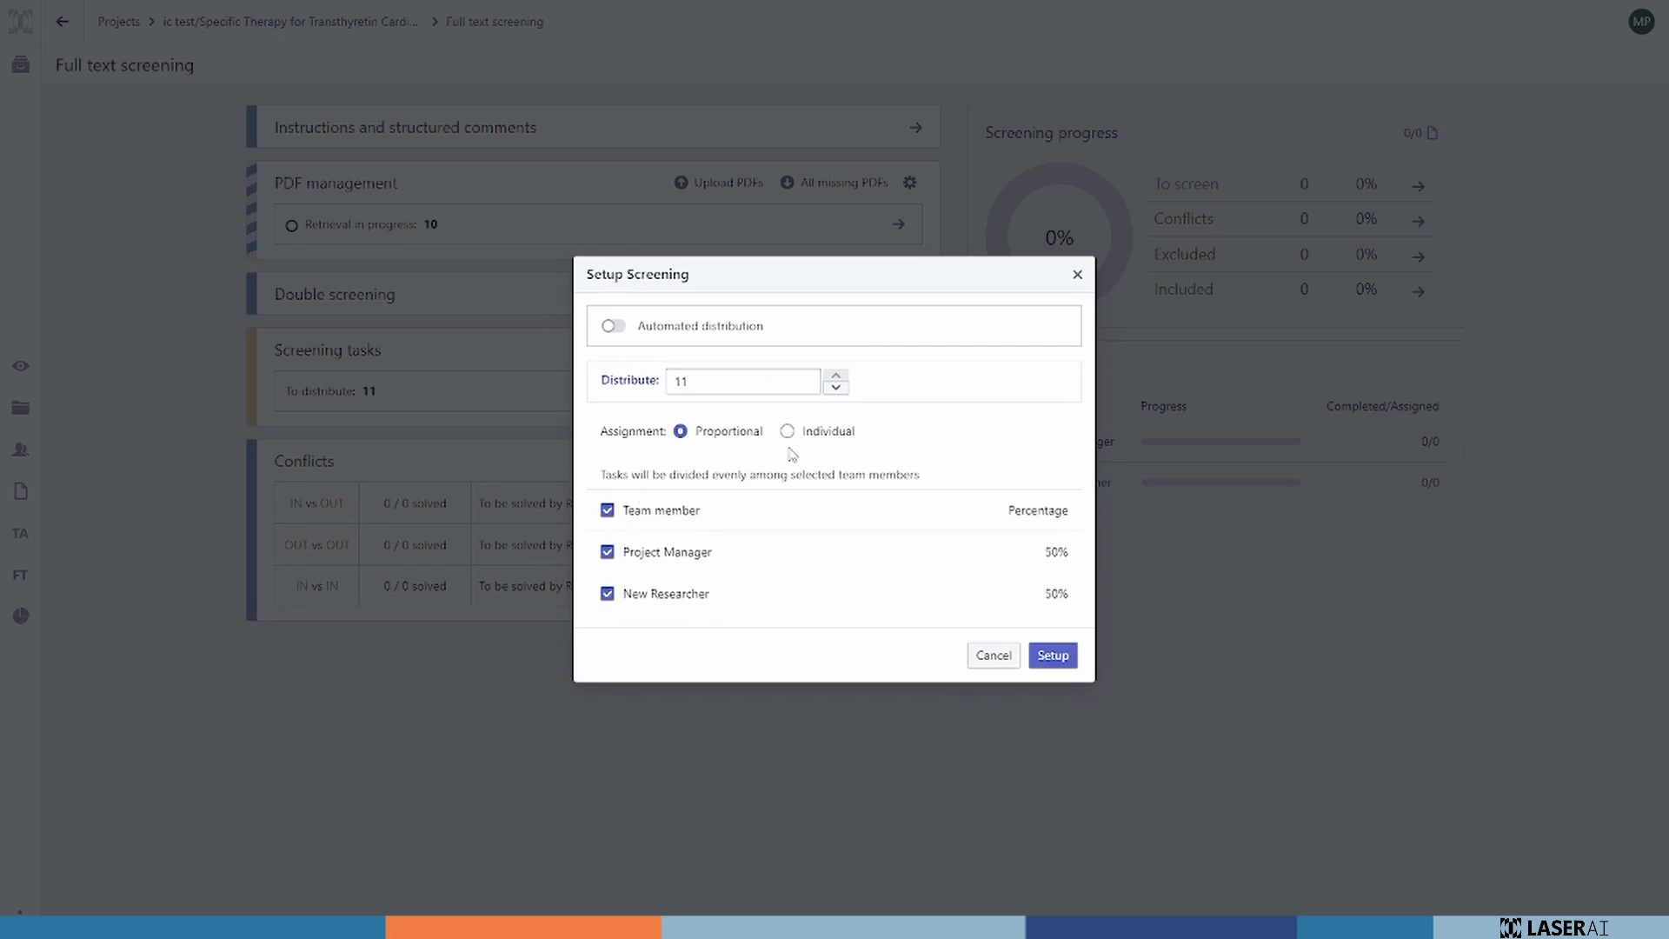
{"action": "left_click", "coordinate": [786, 432]}
{"action": "left_click", "coordinate": [681, 432]}
{"action": "left_click", "coordinate": [613, 327]}
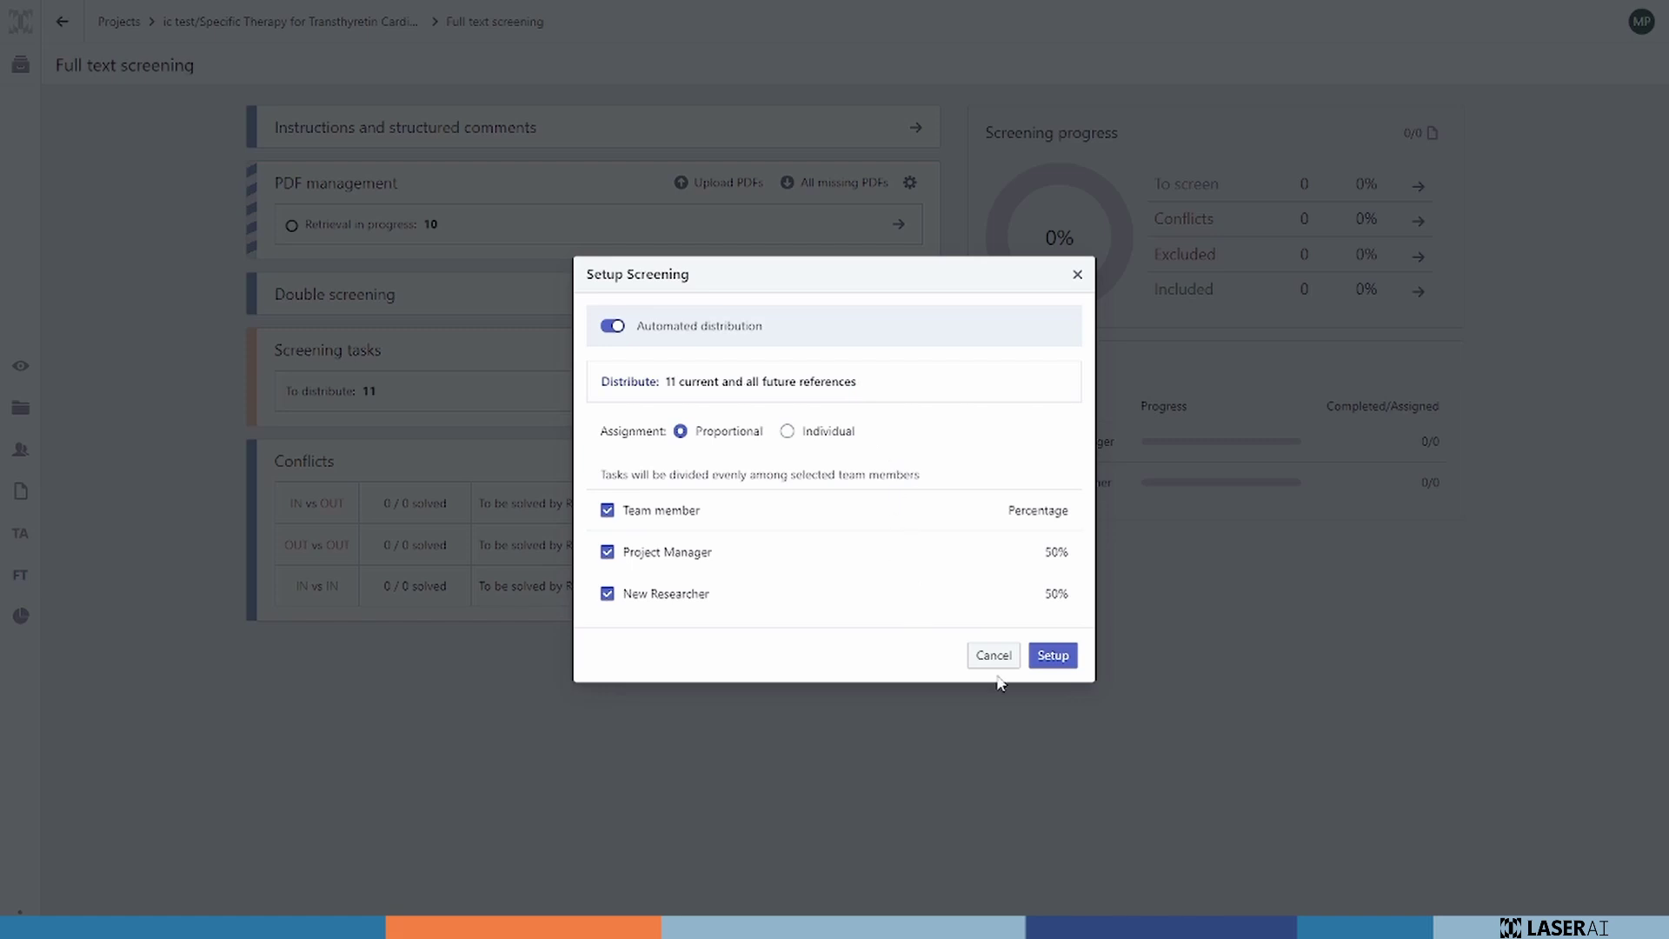
{"action": "left_click", "coordinate": [1062, 660]}
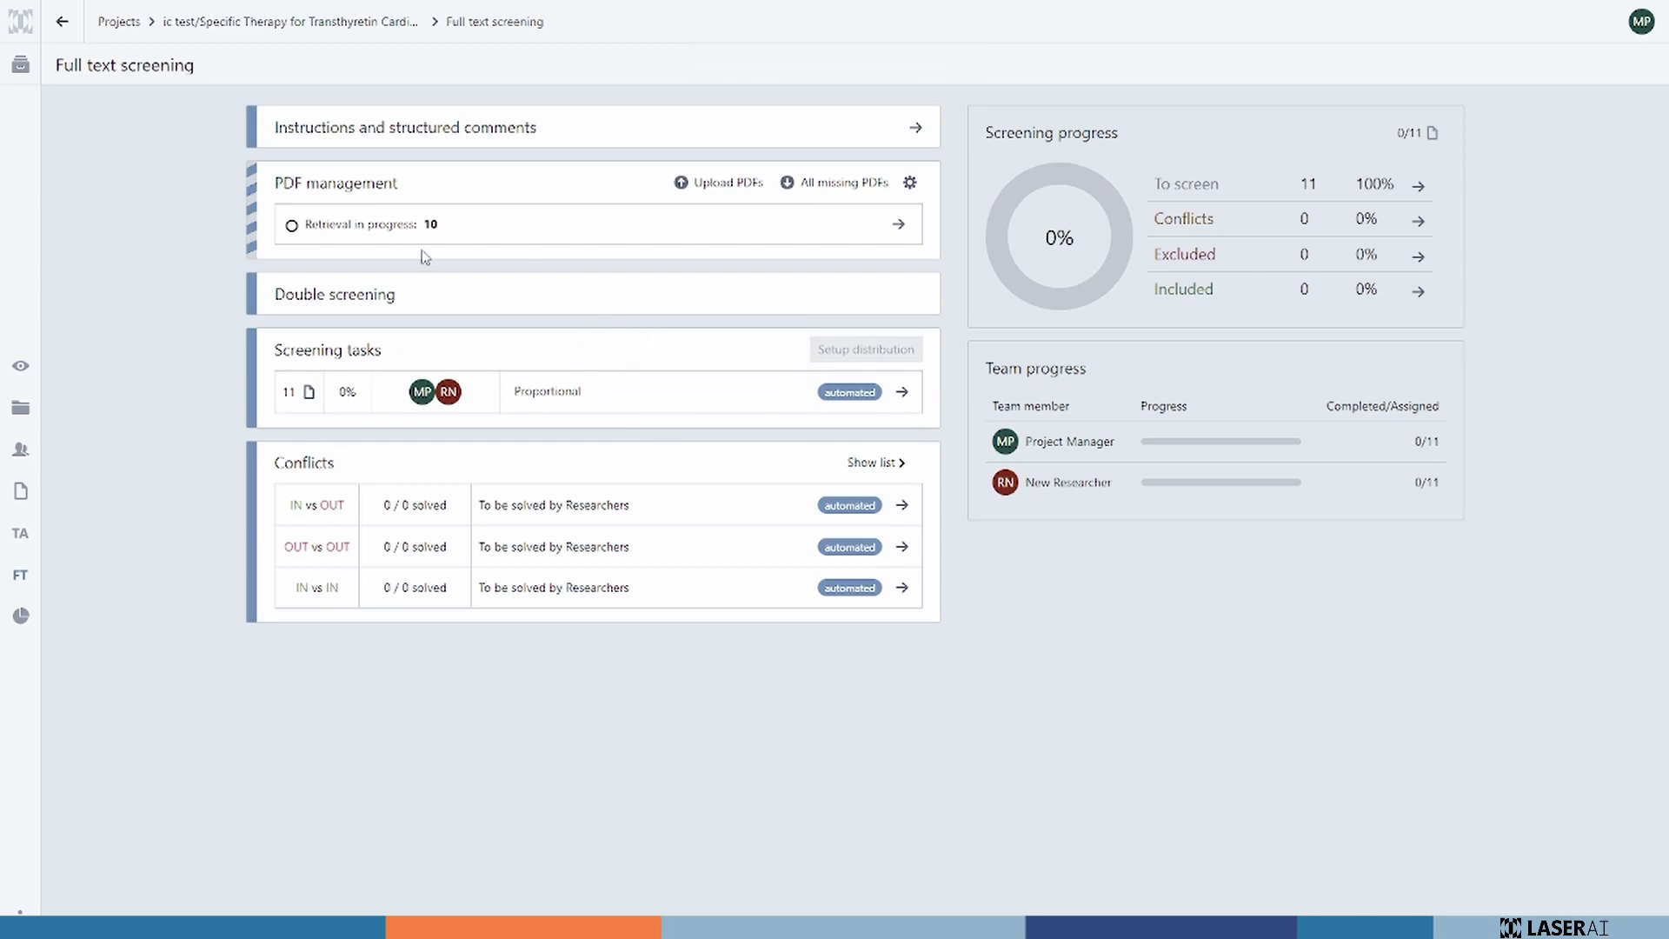
{"action": "left_click", "coordinate": [33, 377]}
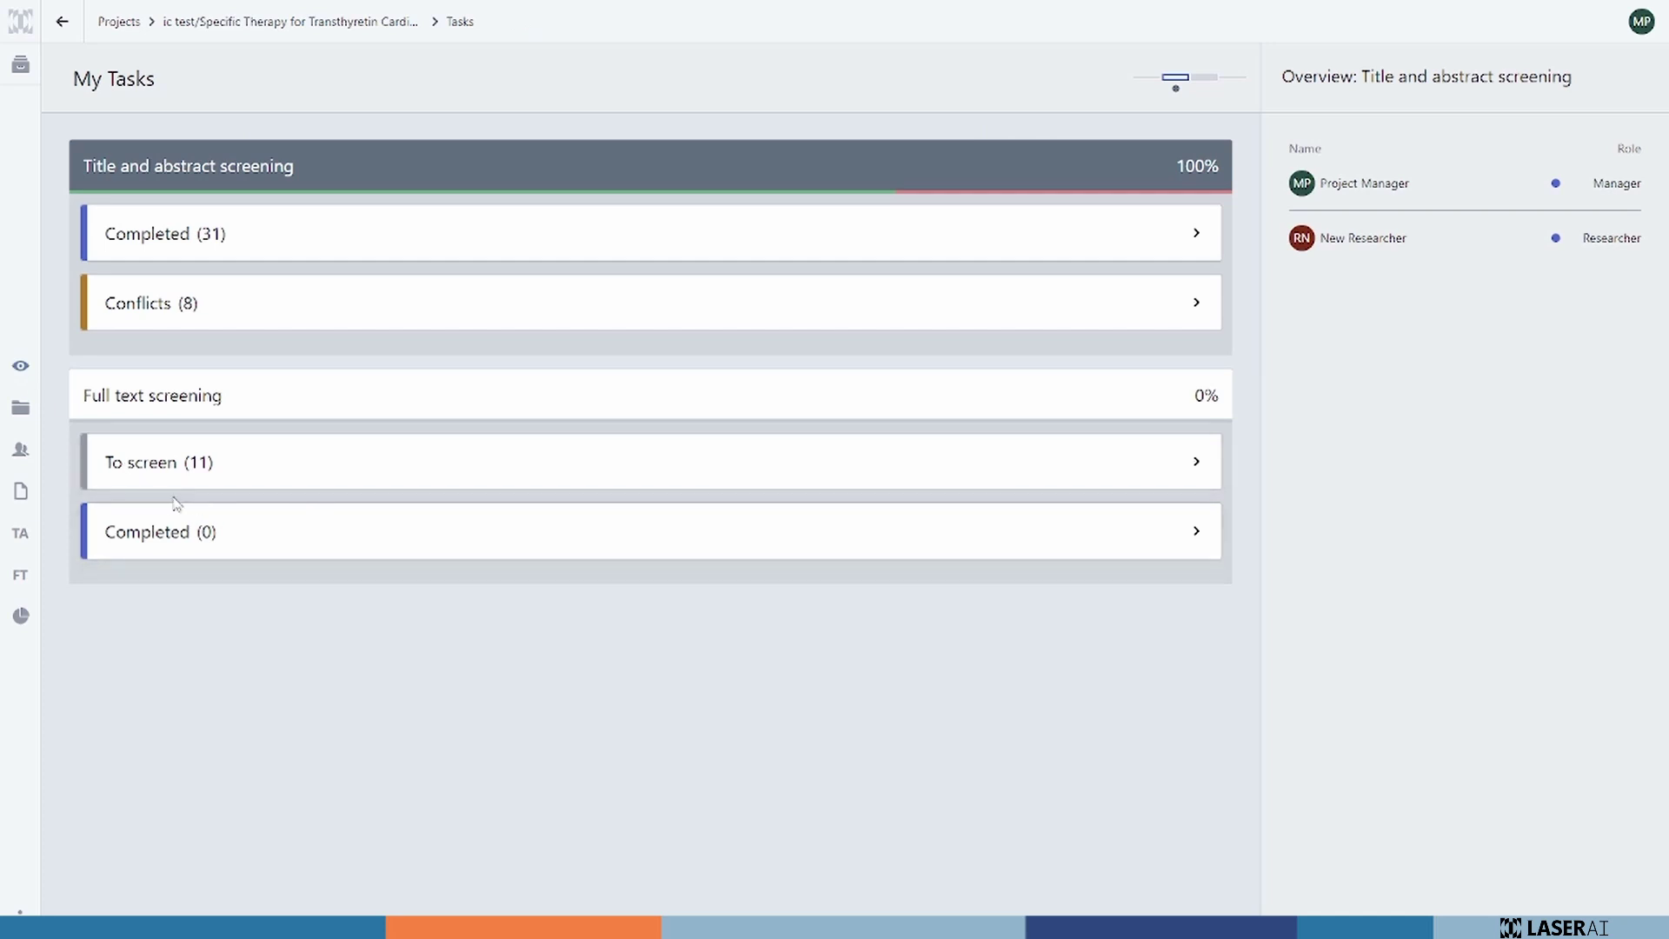
{"action": "left_click", "coordinate": [37, 571]}
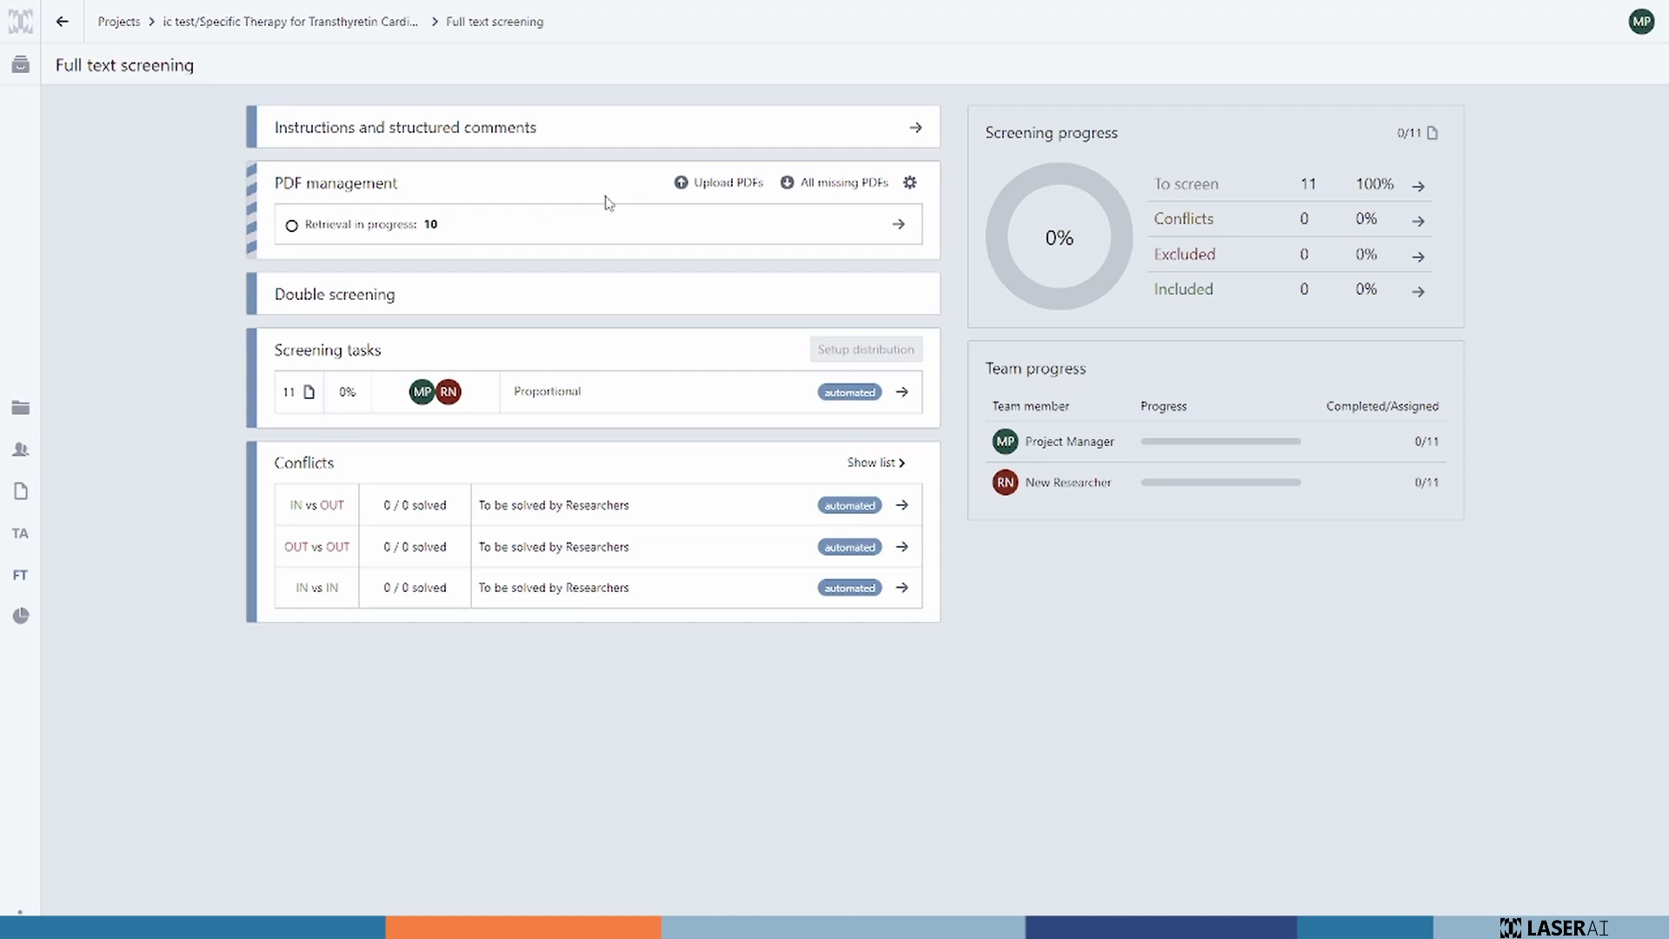
Upload all PDF files from the Pdf folder of demo set 10 to the full text screening stage.
{"action": "left_click", "coordinate": [716, 184]}
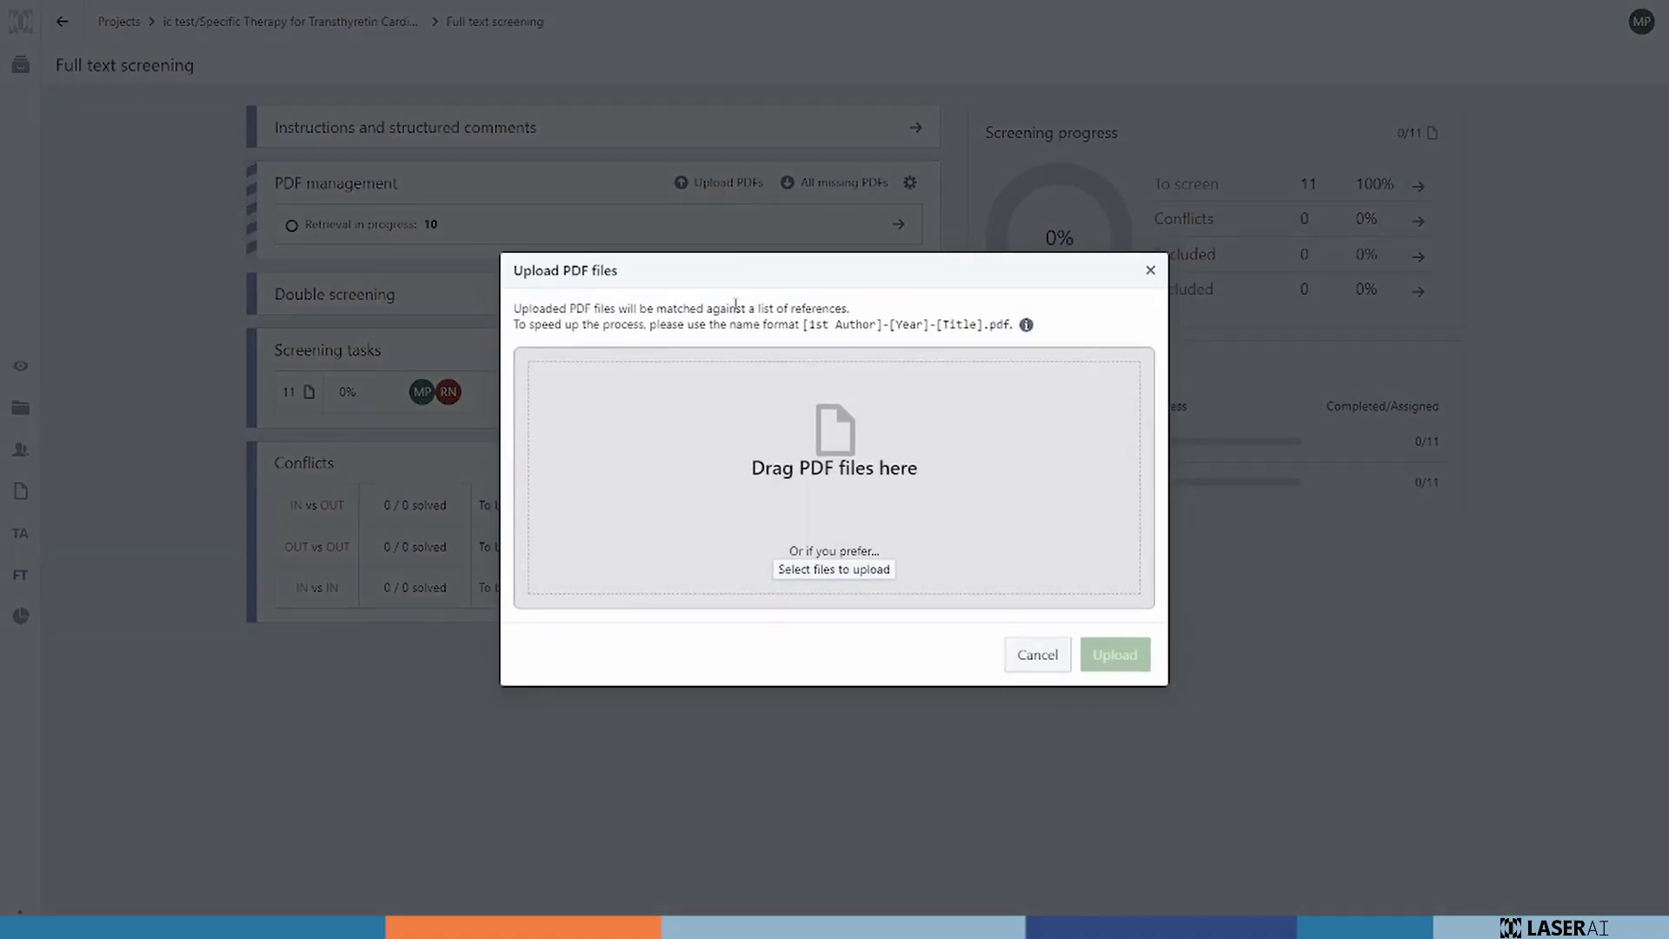
{"action": "left_click", "coordinate": [799, 571]}
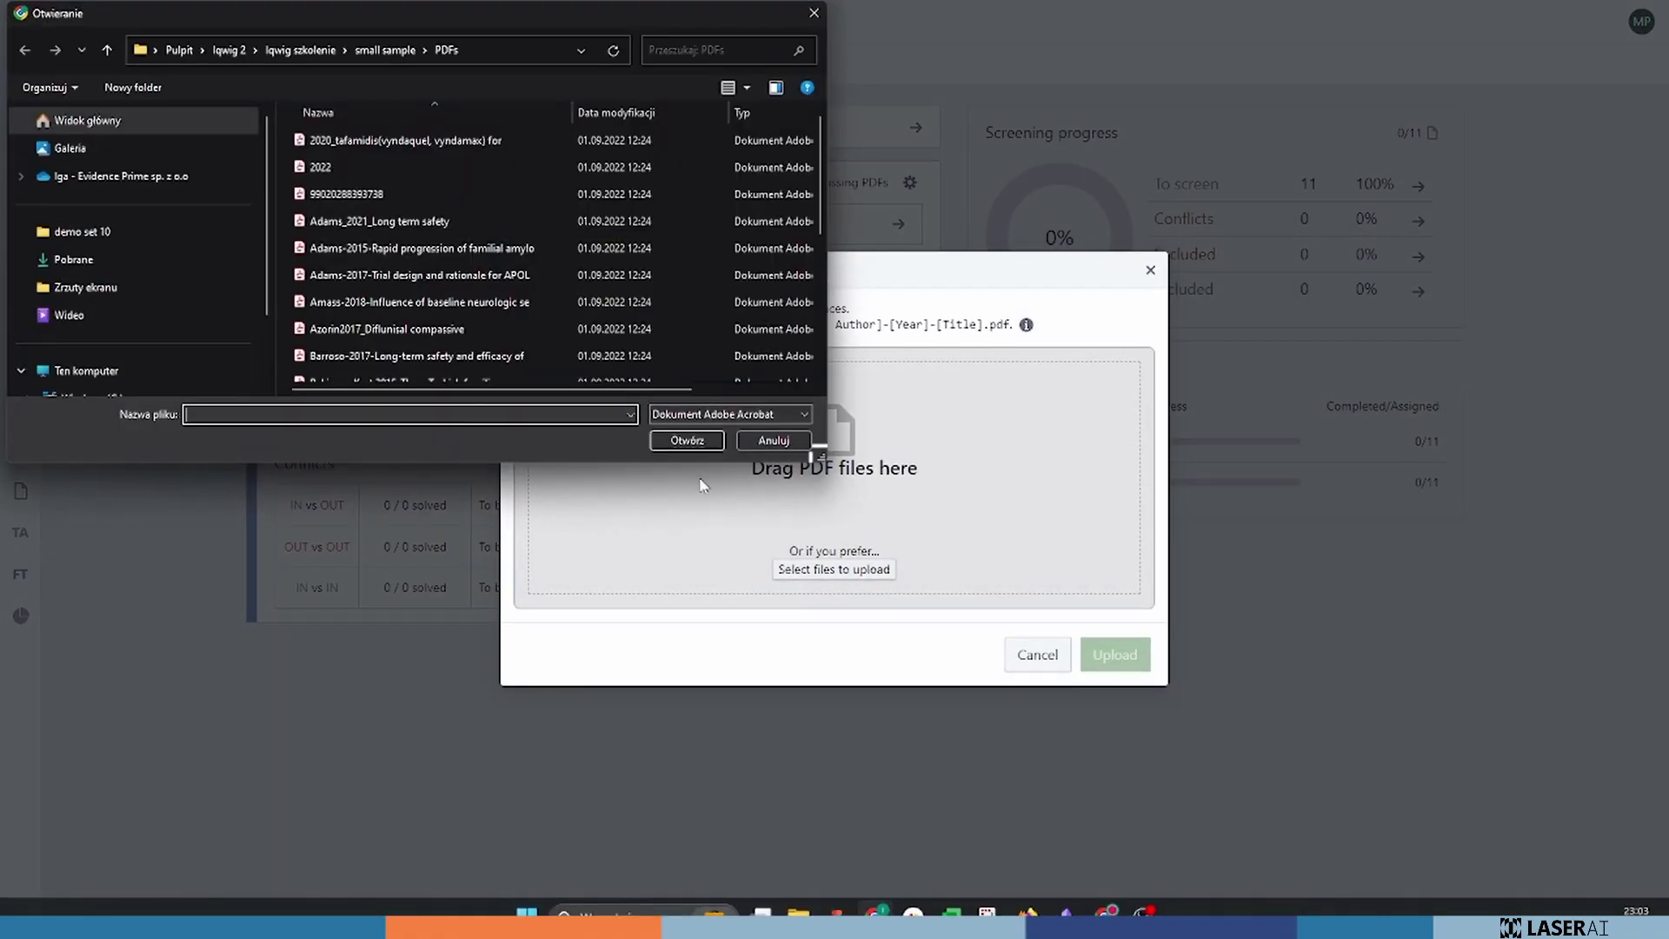
{"action": "left_click", "coordinate": [82, 231]}
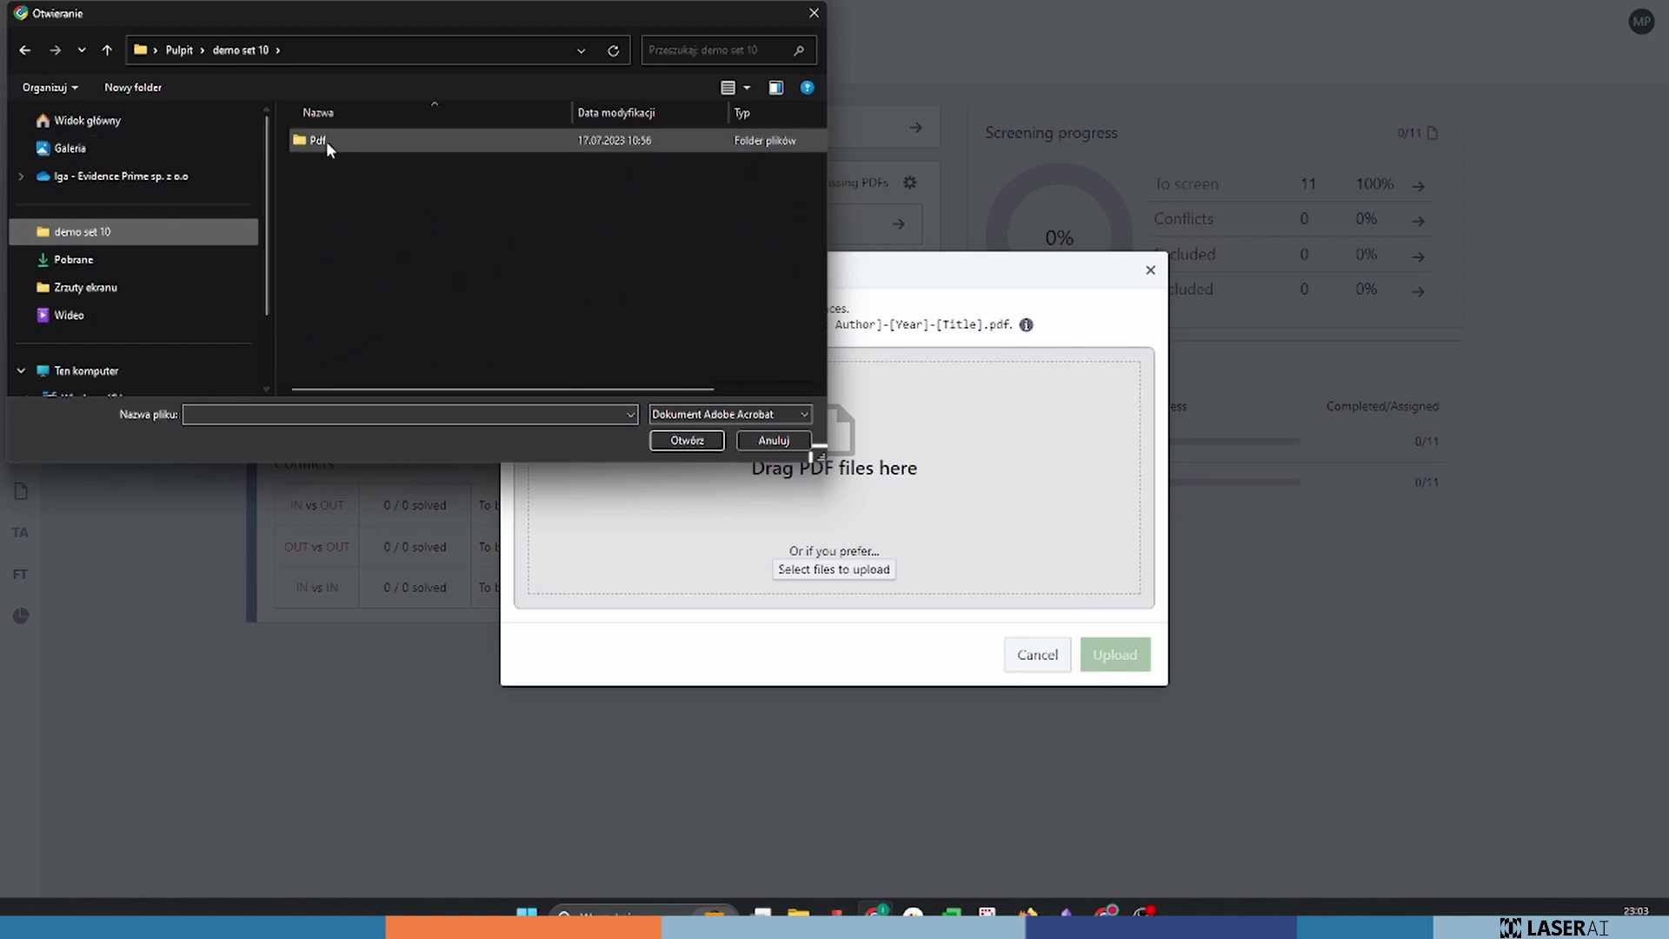
{"action": "double_click", "coordinate": [326, 140]}
{"action": "key", "text": "ctrl+a"}
{"action": "left_click", "coordinate": [686, 440]}
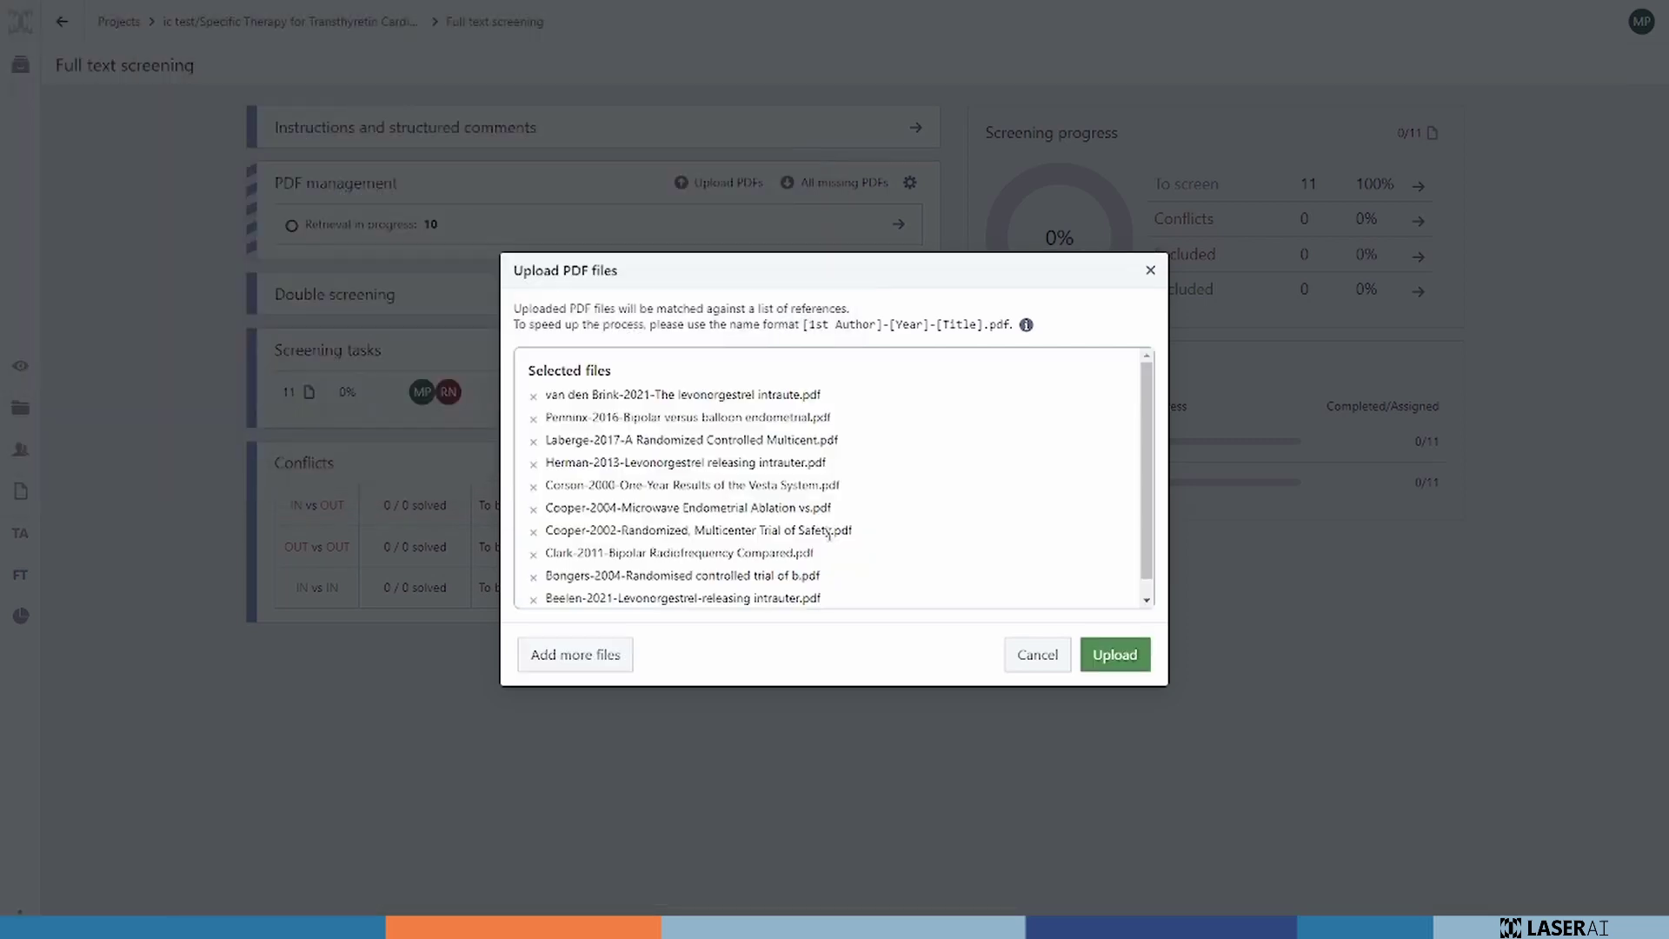
{"action": "left_click", "coordinate": [1130, 660]}
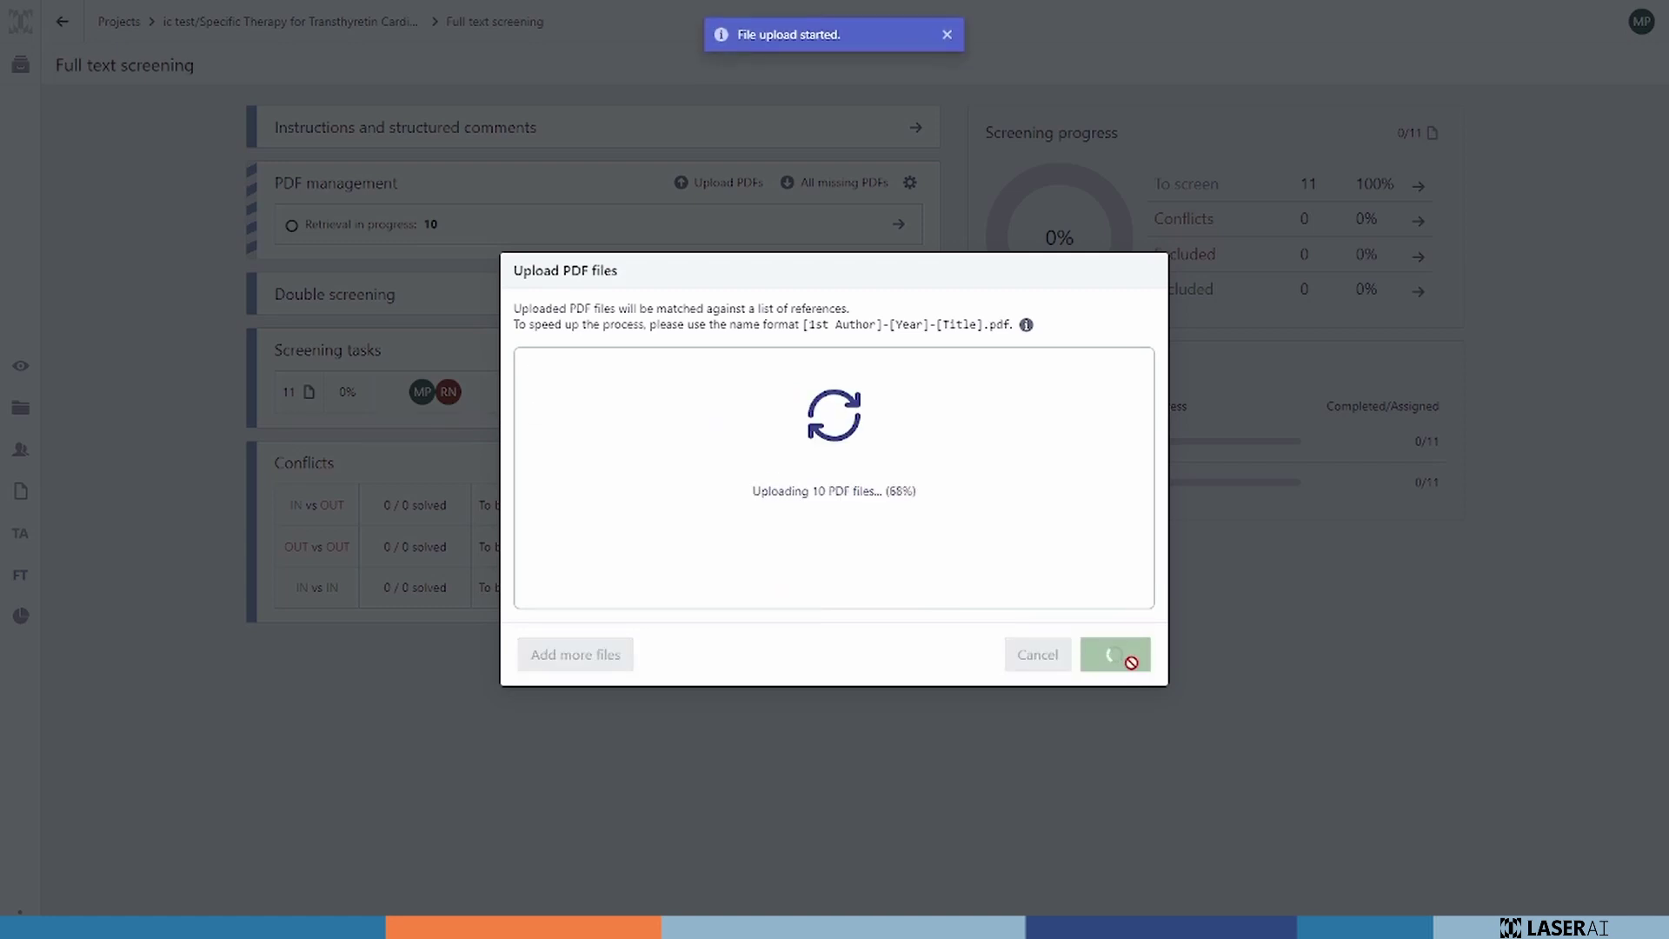
{"action": "left_click", "coordinate": [1130, 665]}
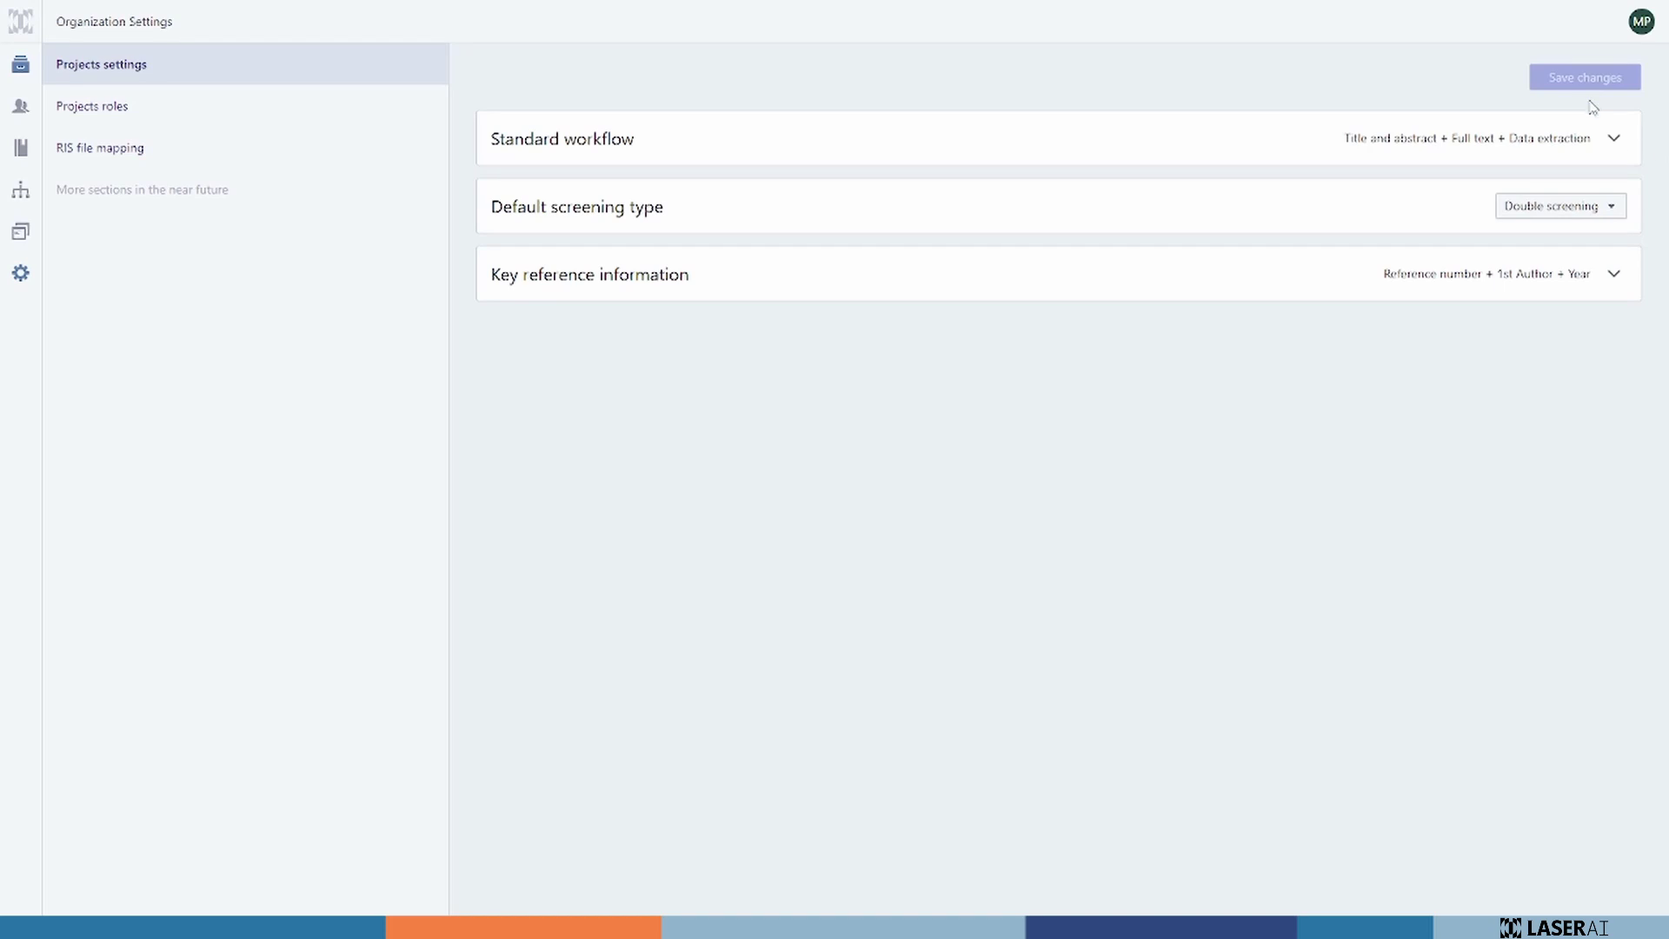
Exclude Data extraction from the organization's standard workflow and set the default screening type to Single screening.
{"action": "left_click", "coordinate": [1613, 139]}
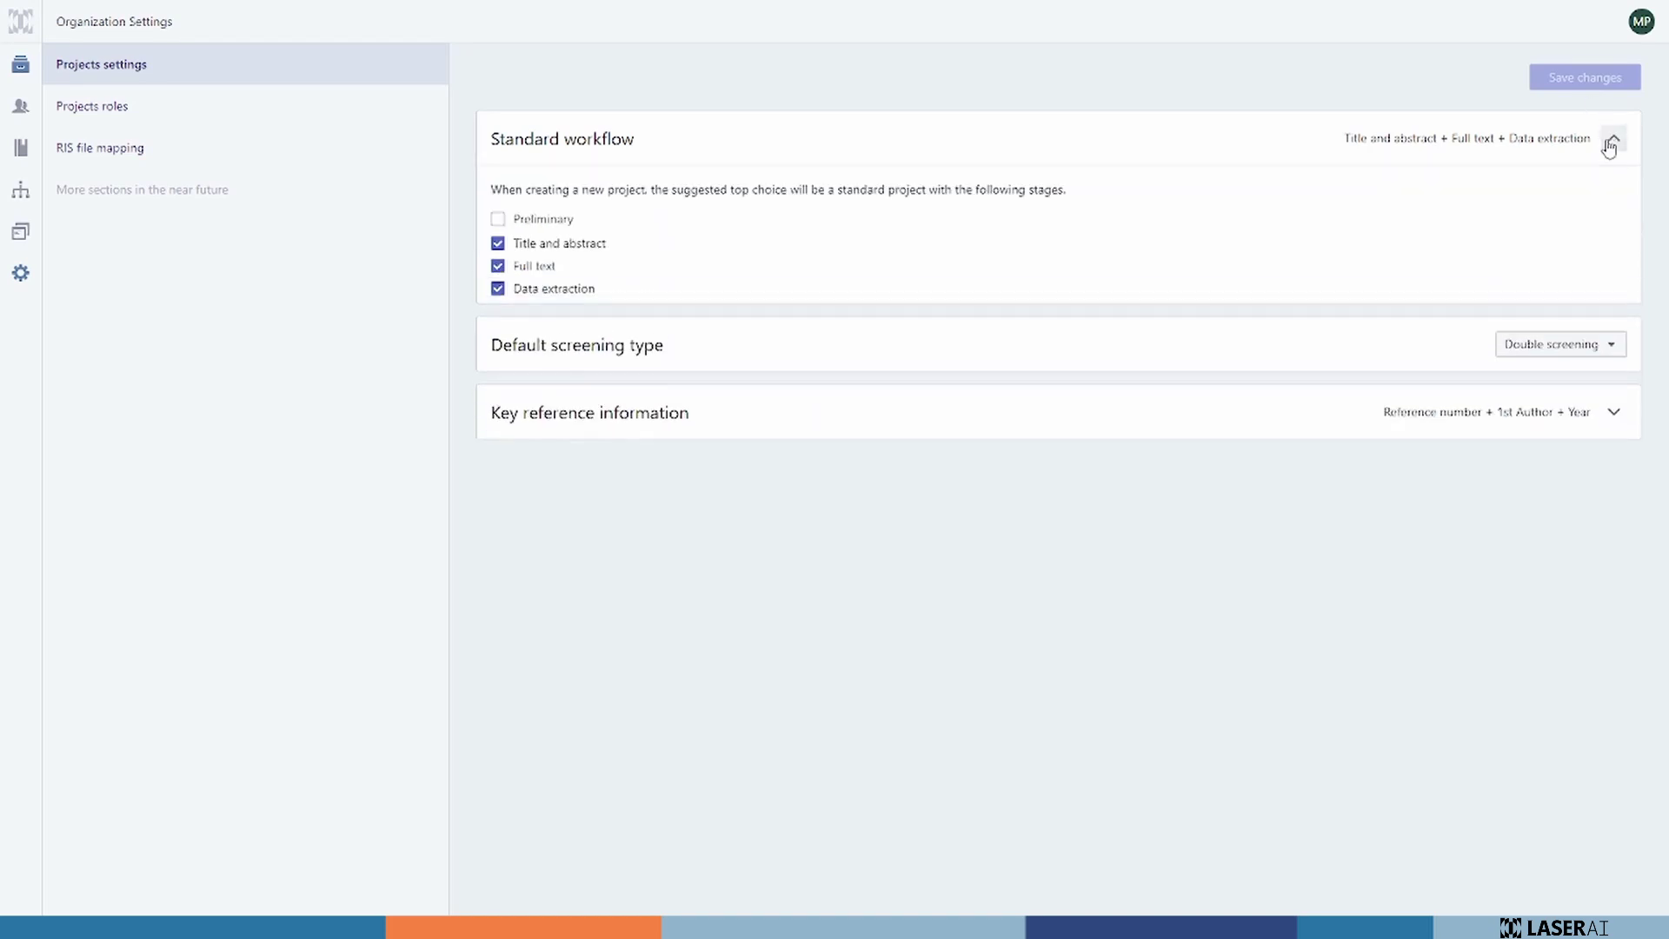
{"action": "left_click", "coordinate": [497, 289]}
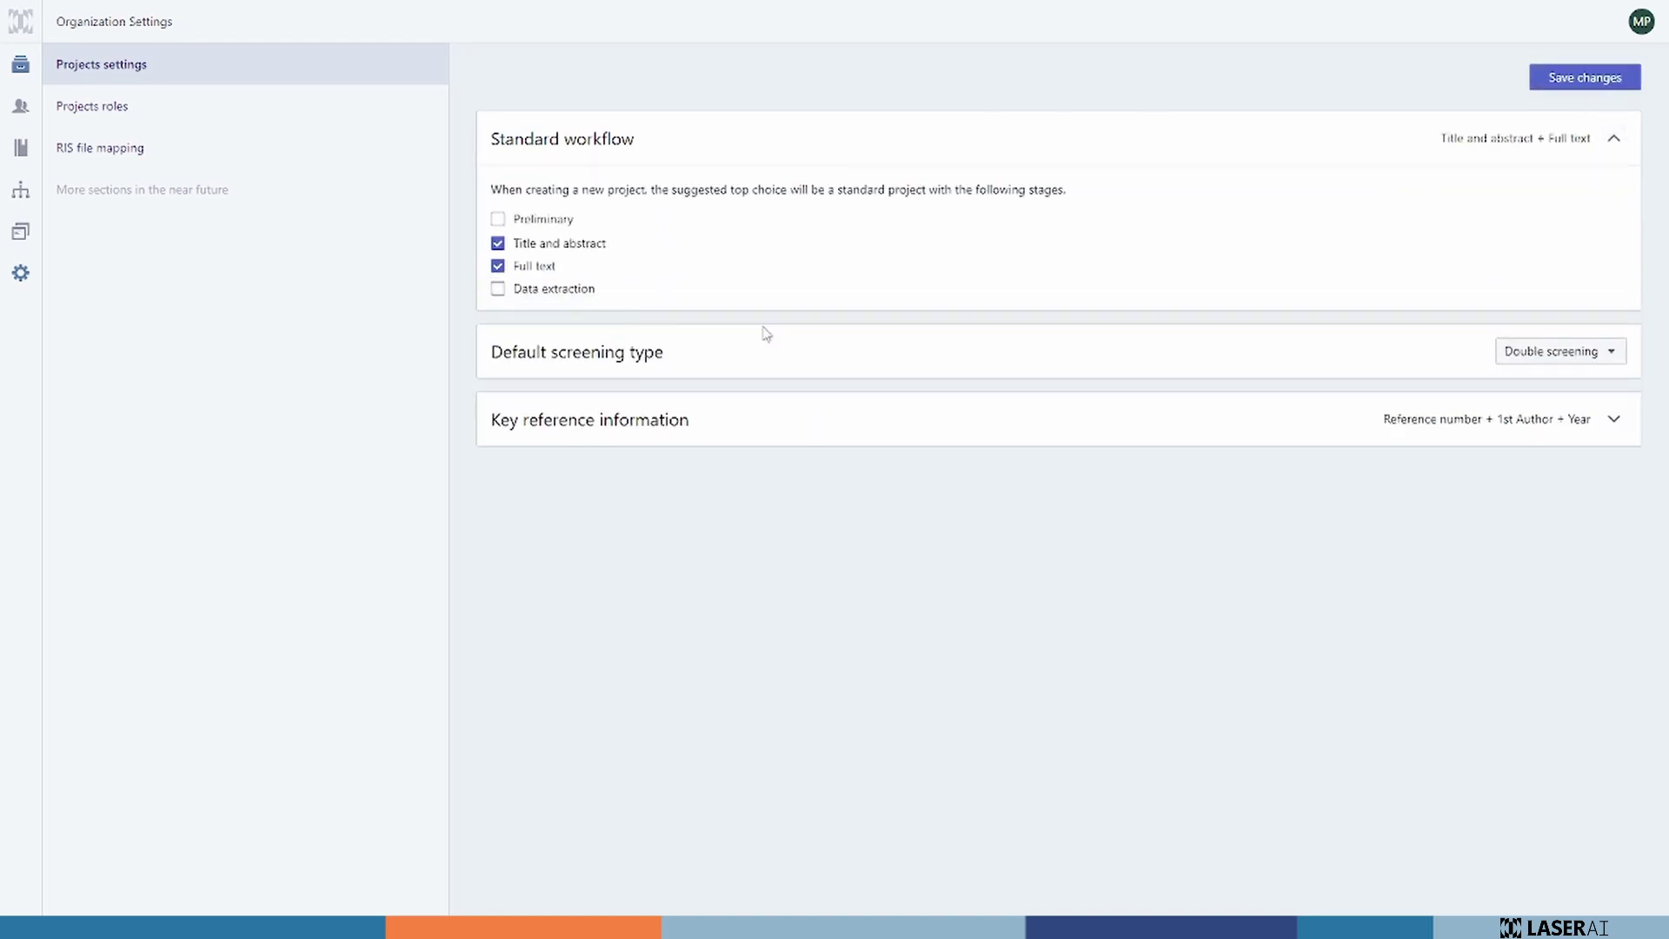
{"action": "left_click", "coordinate": [1560, 357]}
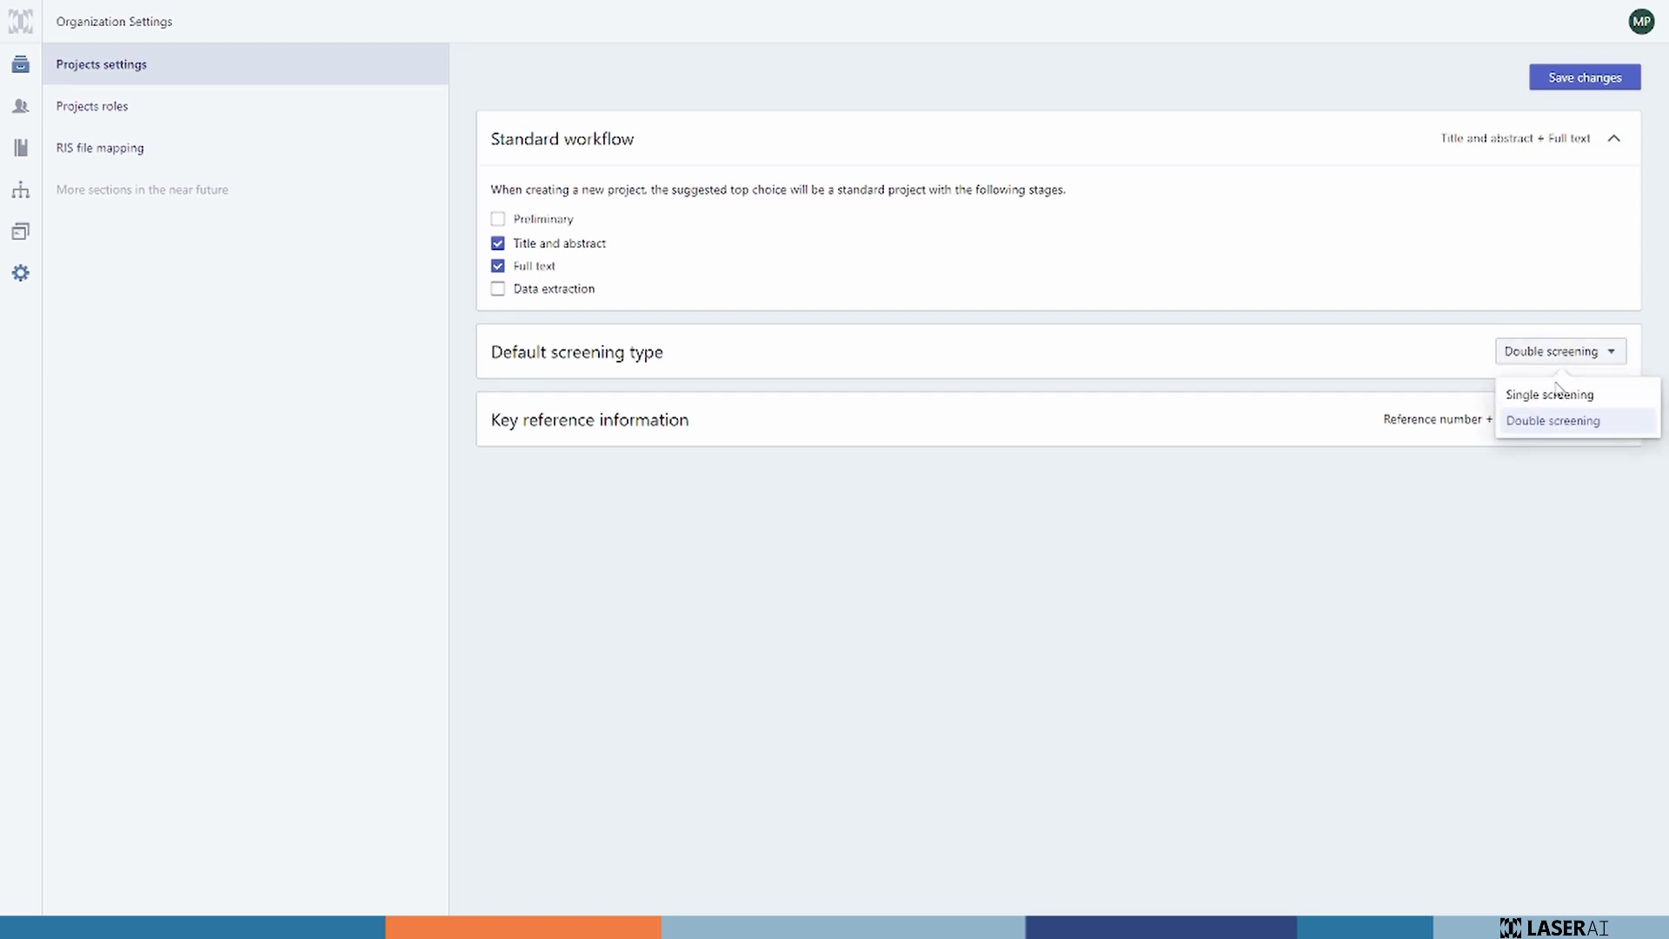
{"action": "left_click", "coordinate": [1554, 397]}
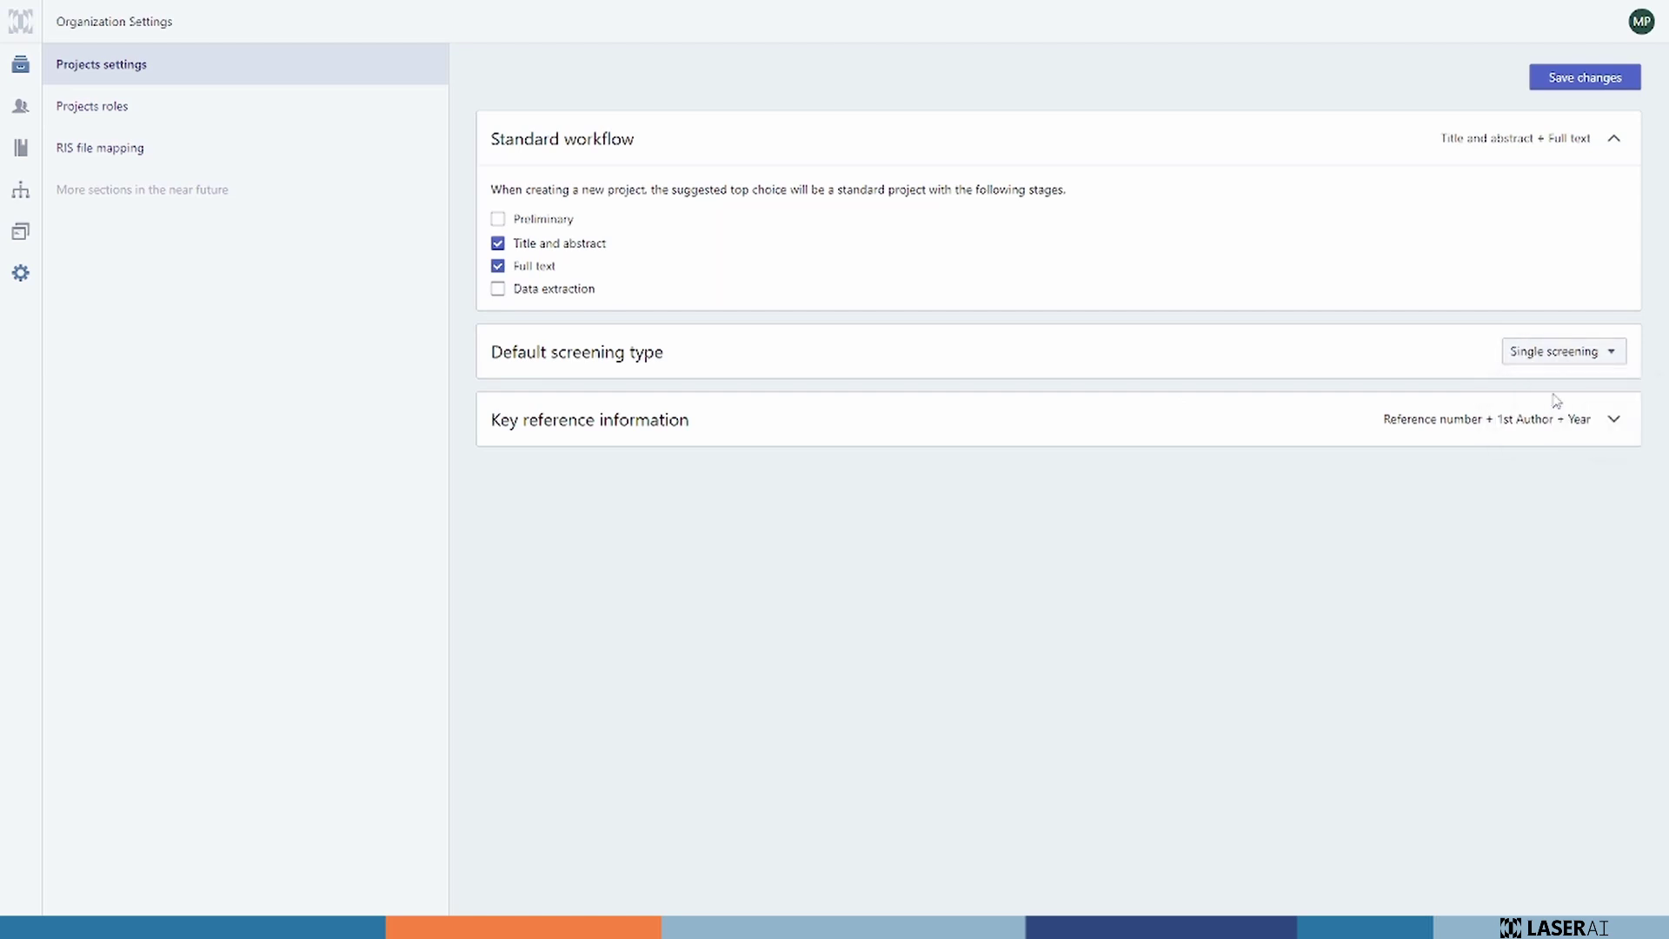
Add Title to the key reference information and save the projects settings.
{"action": "left_click", "coordinate": [1613, 419]}
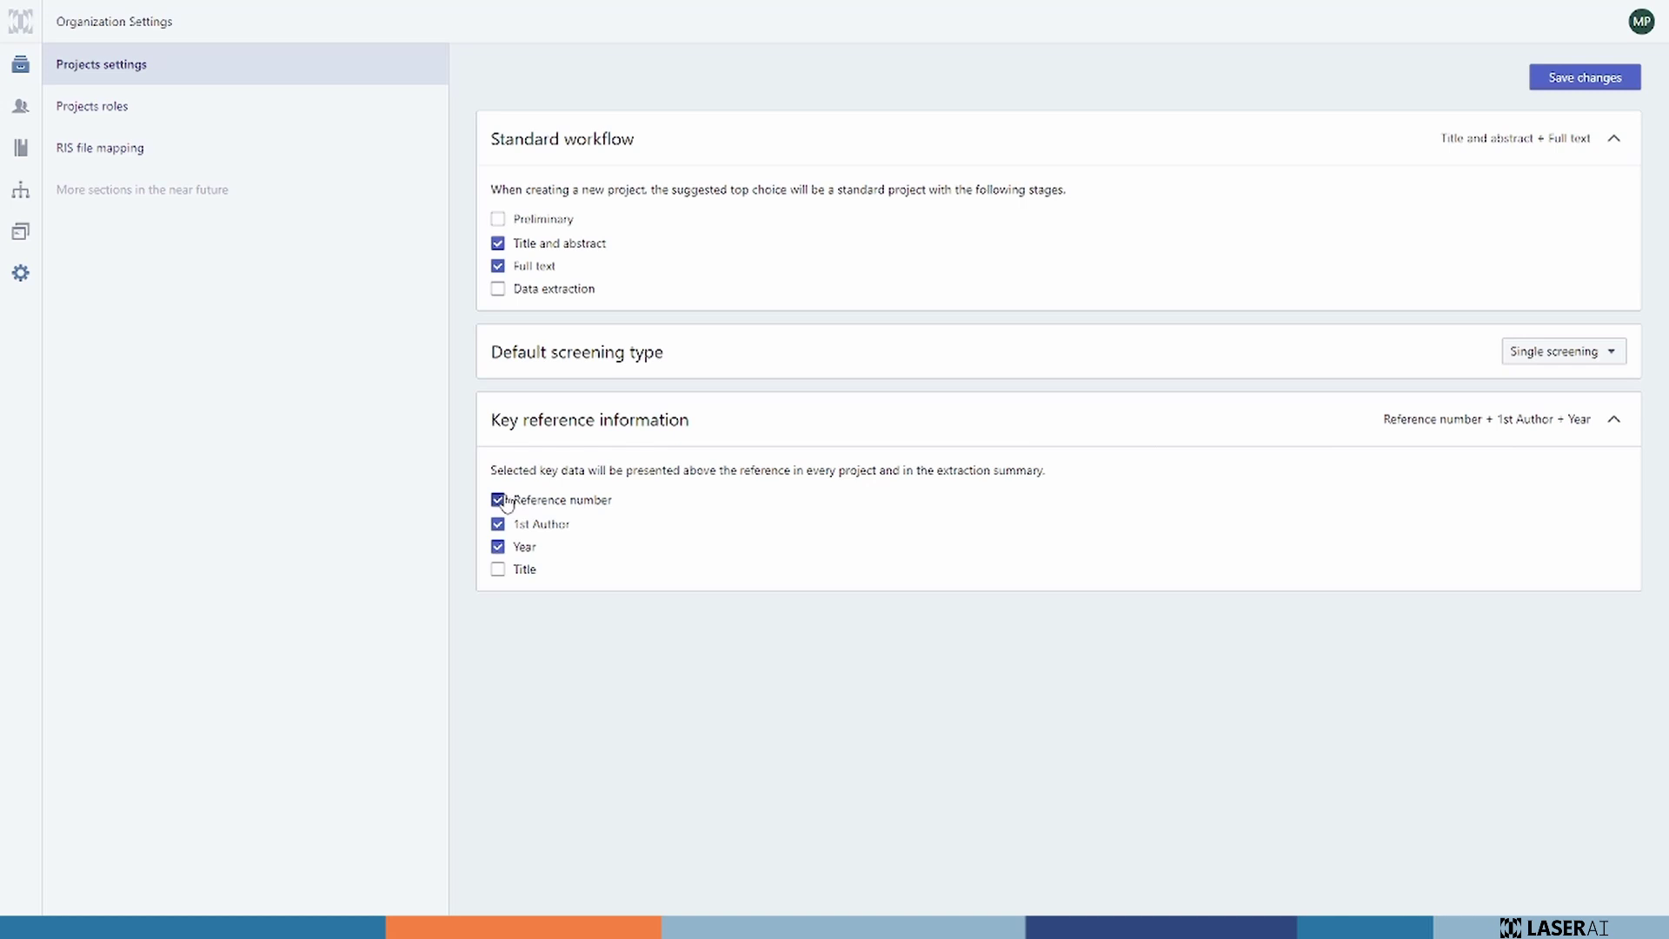
{"action": "left_click", "coordinate": [499, 570]}
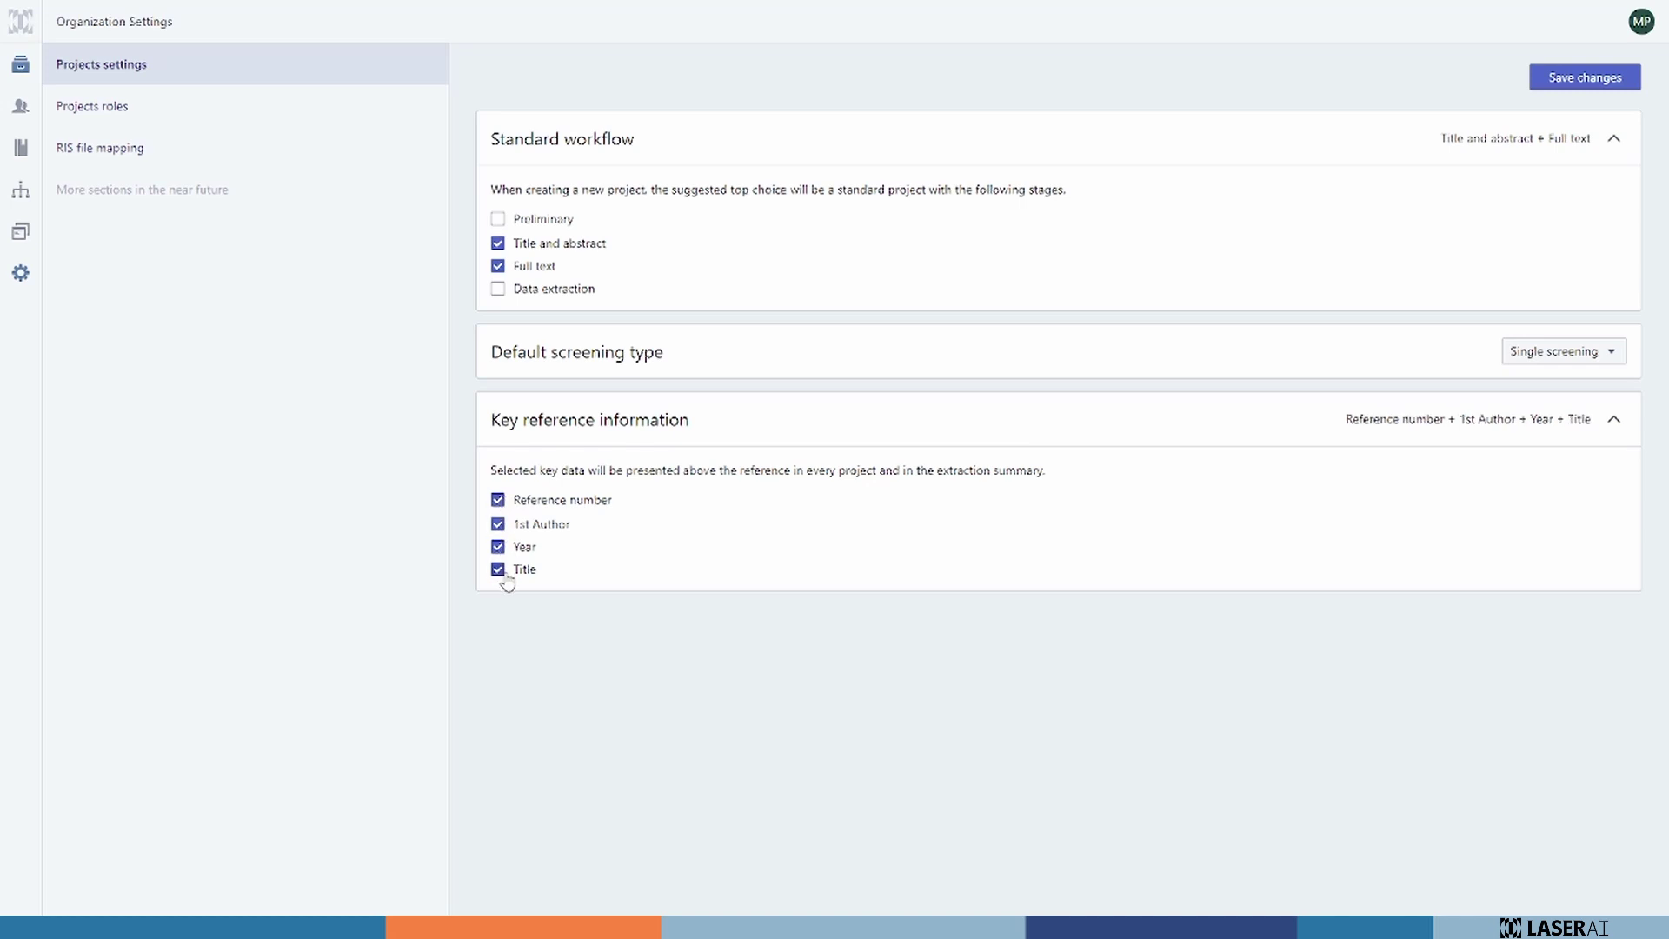
{"action": "left_click", "coordinate": [1613, 78]}
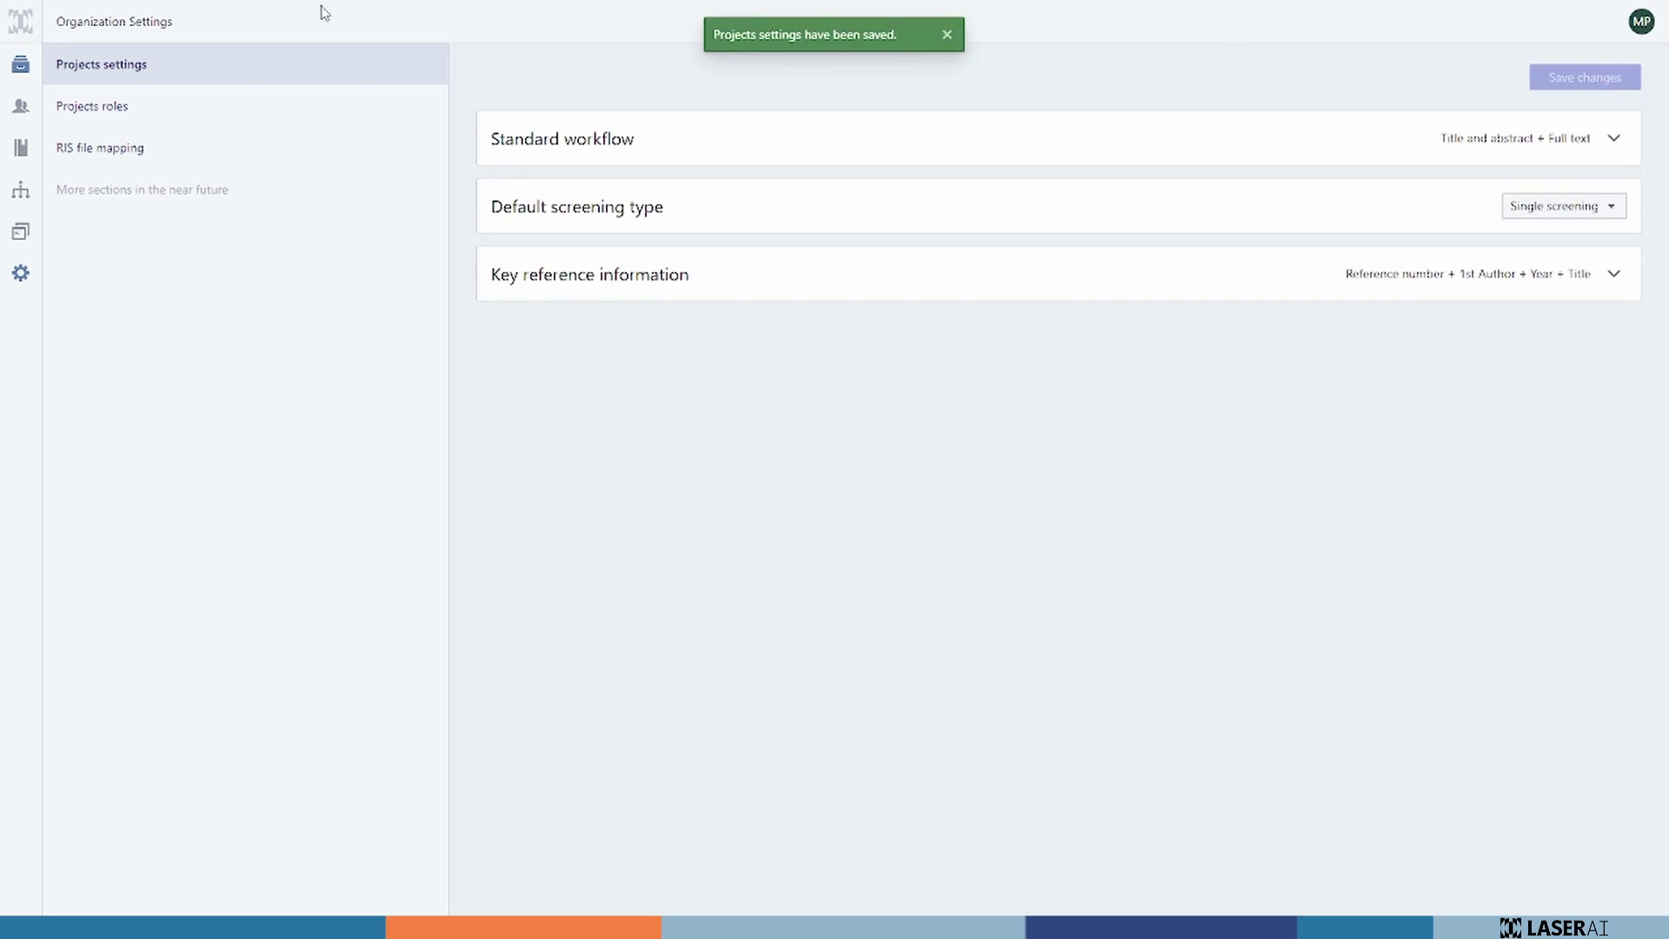
Create a project named "test" with the standard workflow and open its title and abstract screening stage.
{"action": "left_click", "coordinate": [20, 63]}
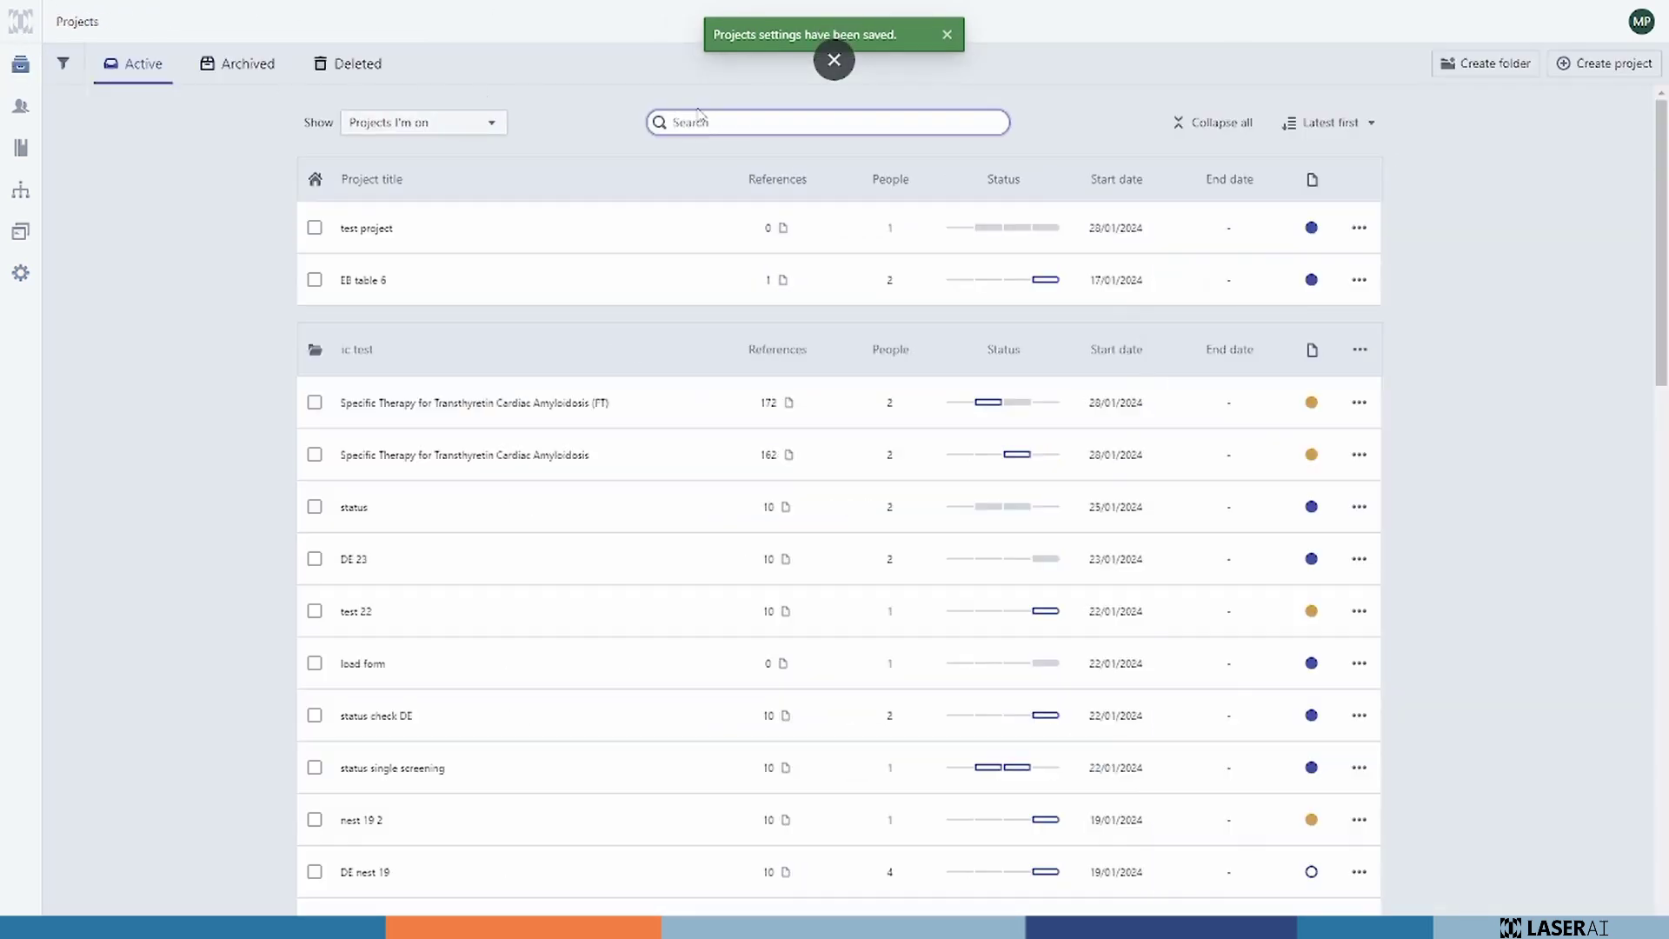
{"action": "left_click", "coordinate": [1565, 74]}
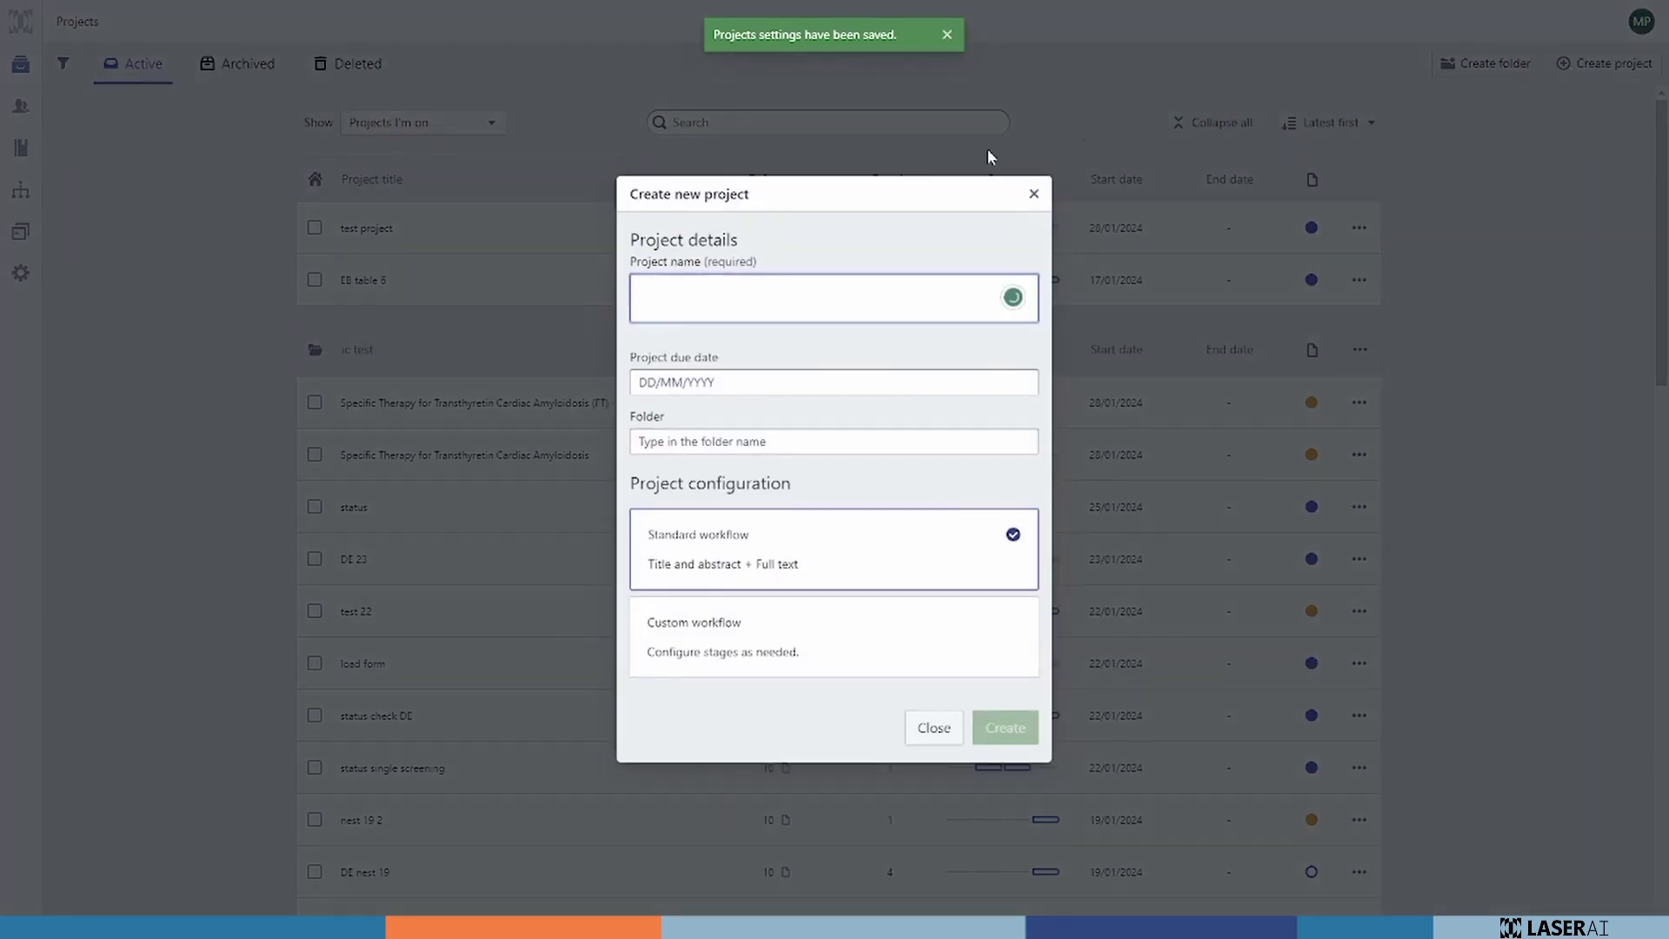
{"action": "type", "text": "test"}
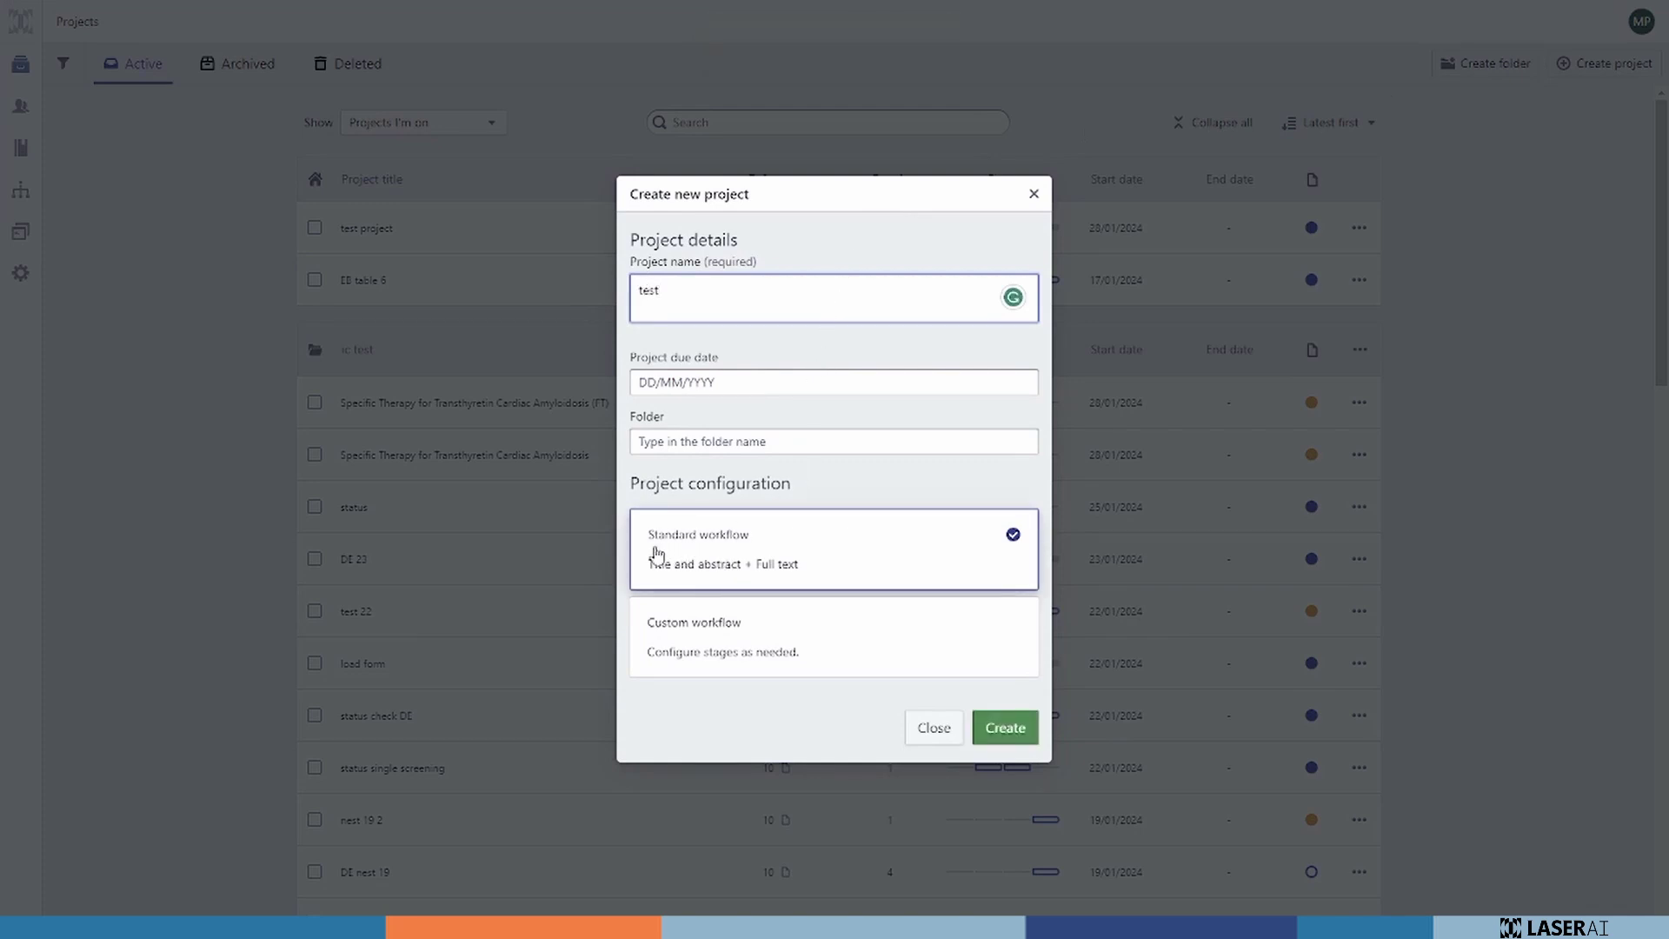
{"action": "left_click", "coordinate": [737, 567]}
{"action": "left_click", "coordinate": [999, 726]}
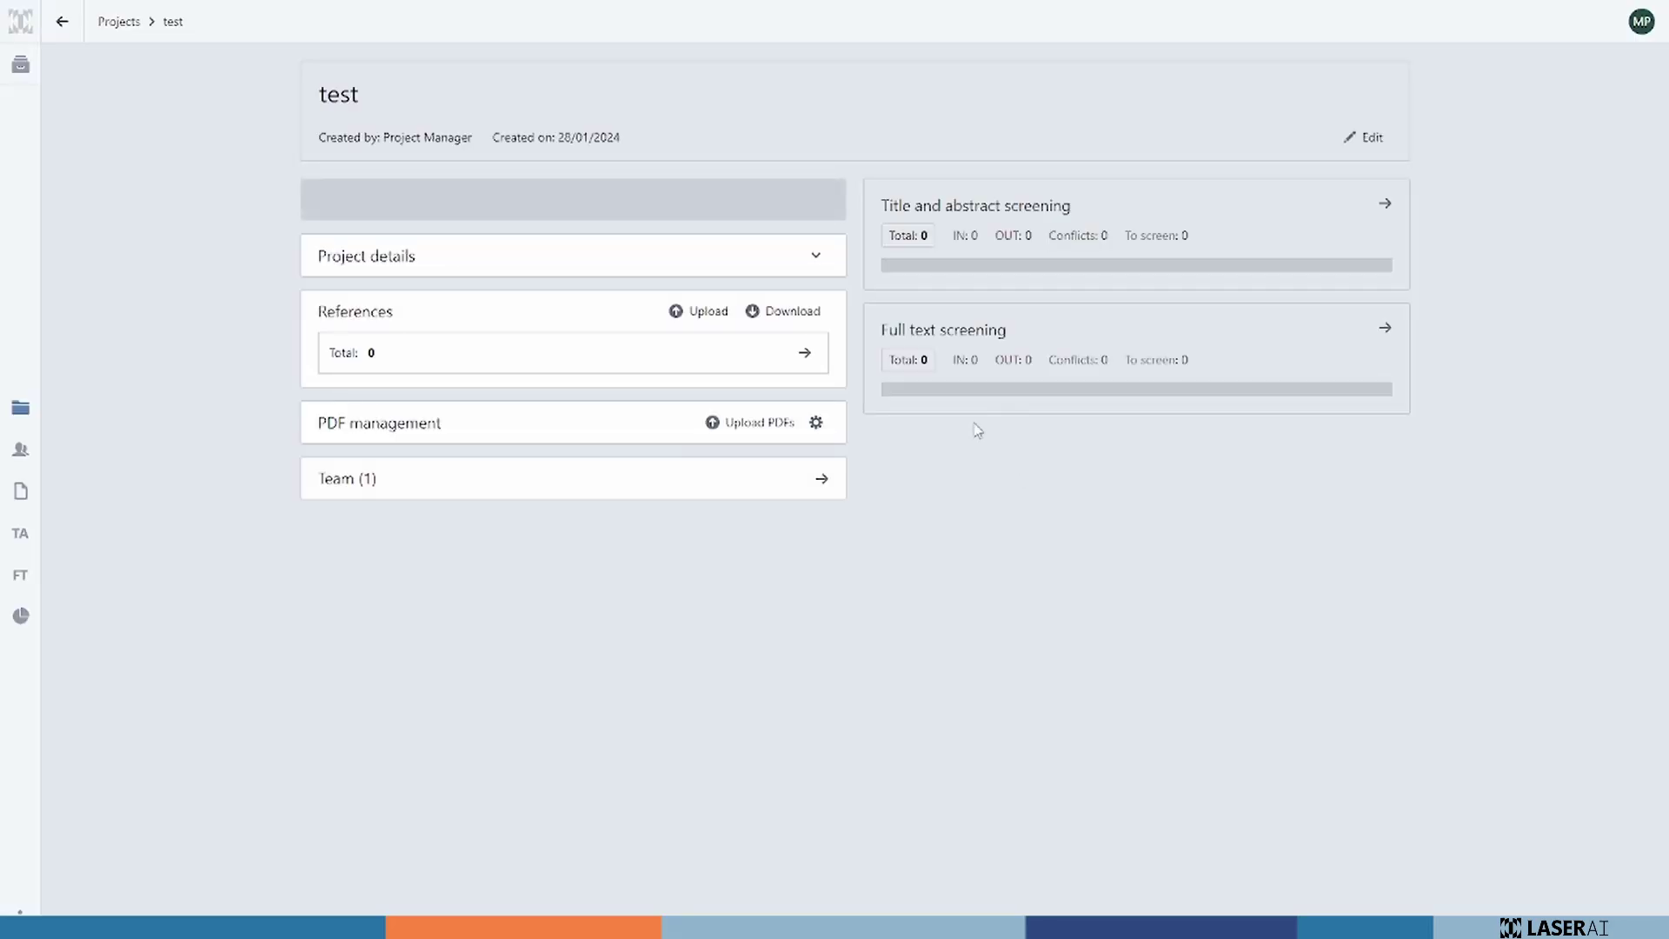
{"action": "left_click", "coordinate": [1104, 210]}
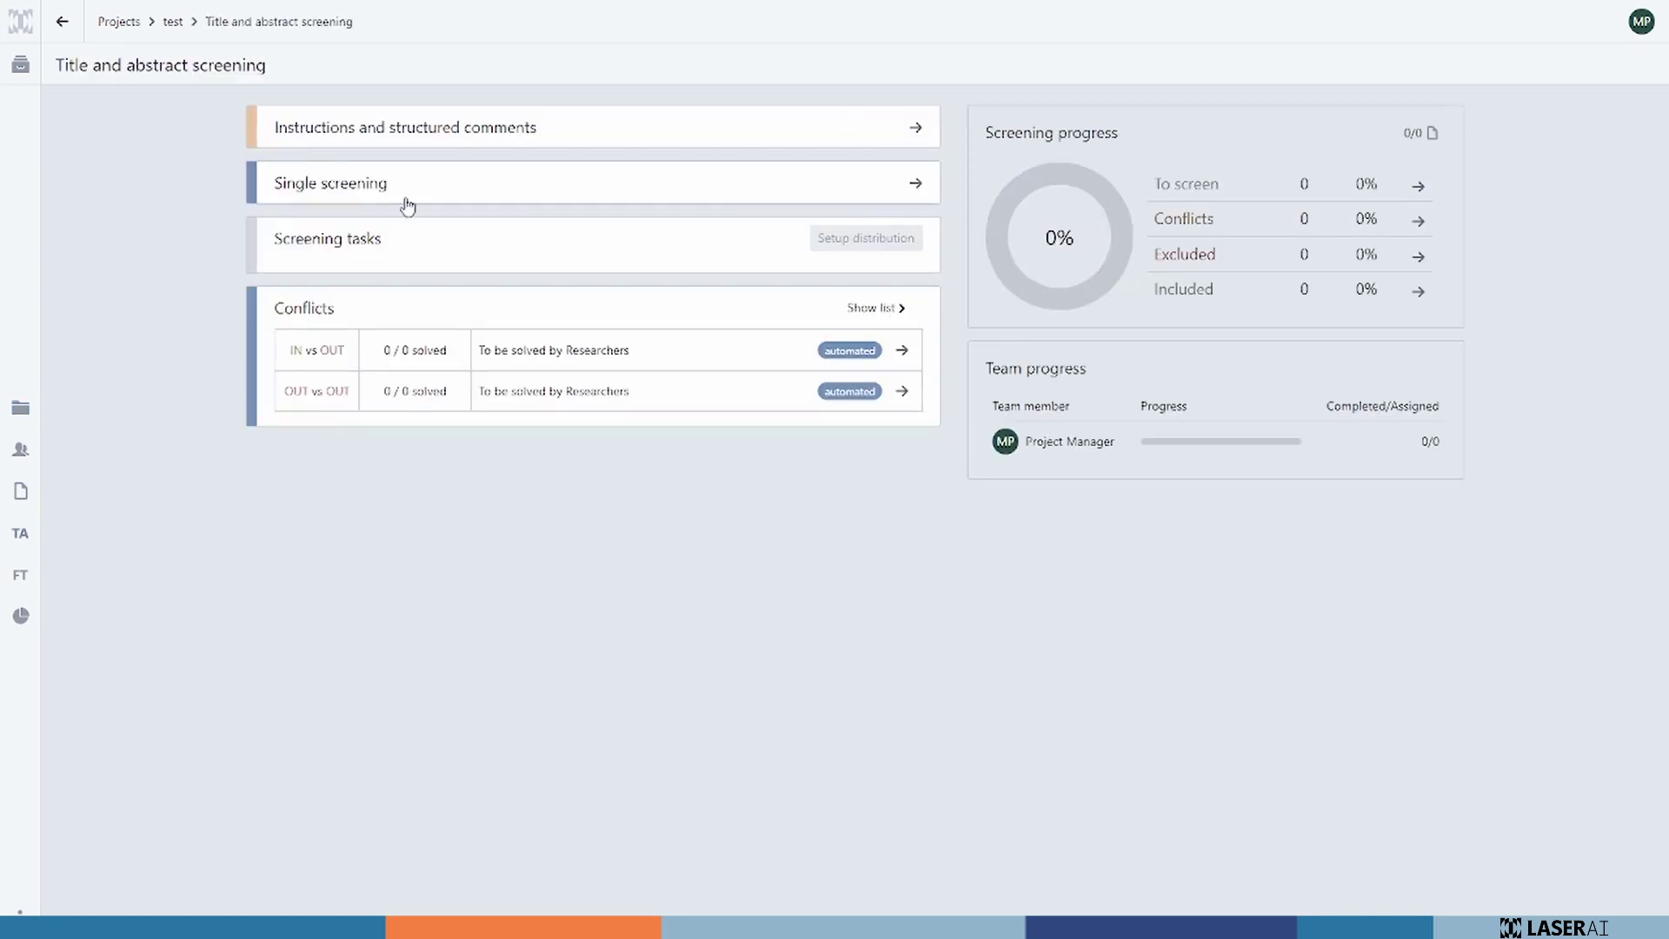